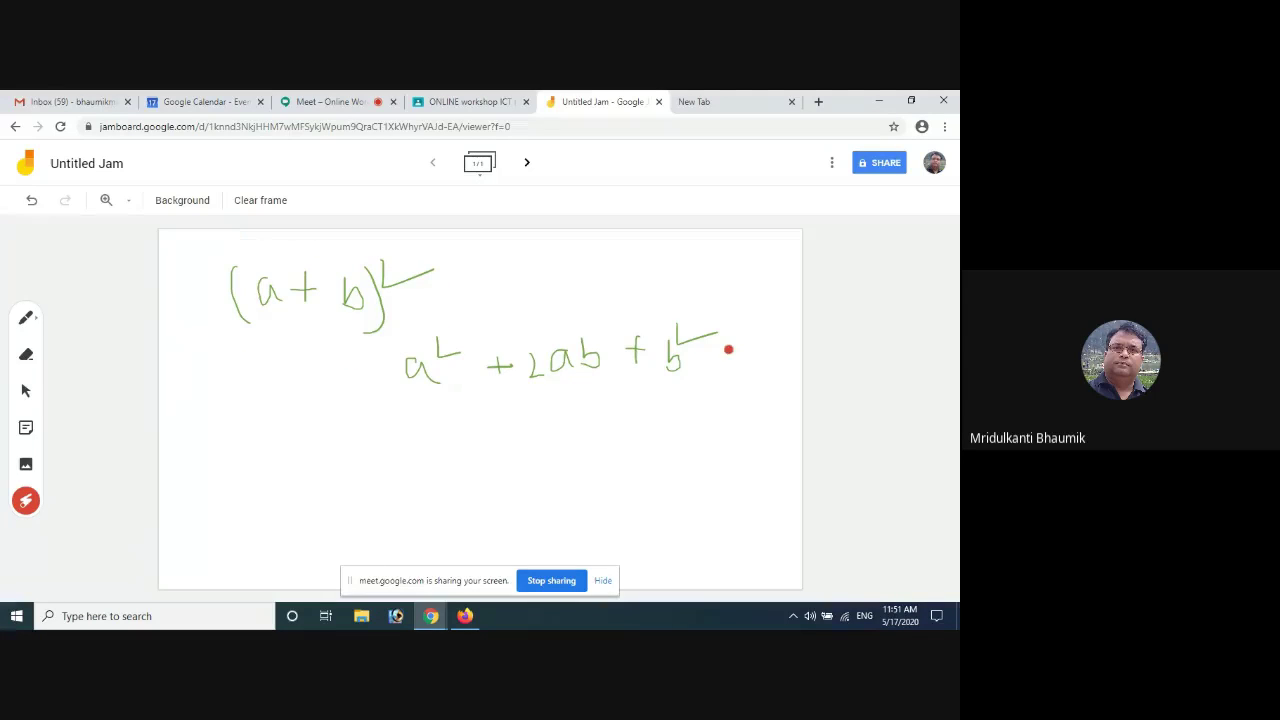
mouse_move(697, 306)
mouse_down()
mouse_move(366, 340)
mouse_move(672, 460)
mouse_up()
drag(719, 424, 486, 302)
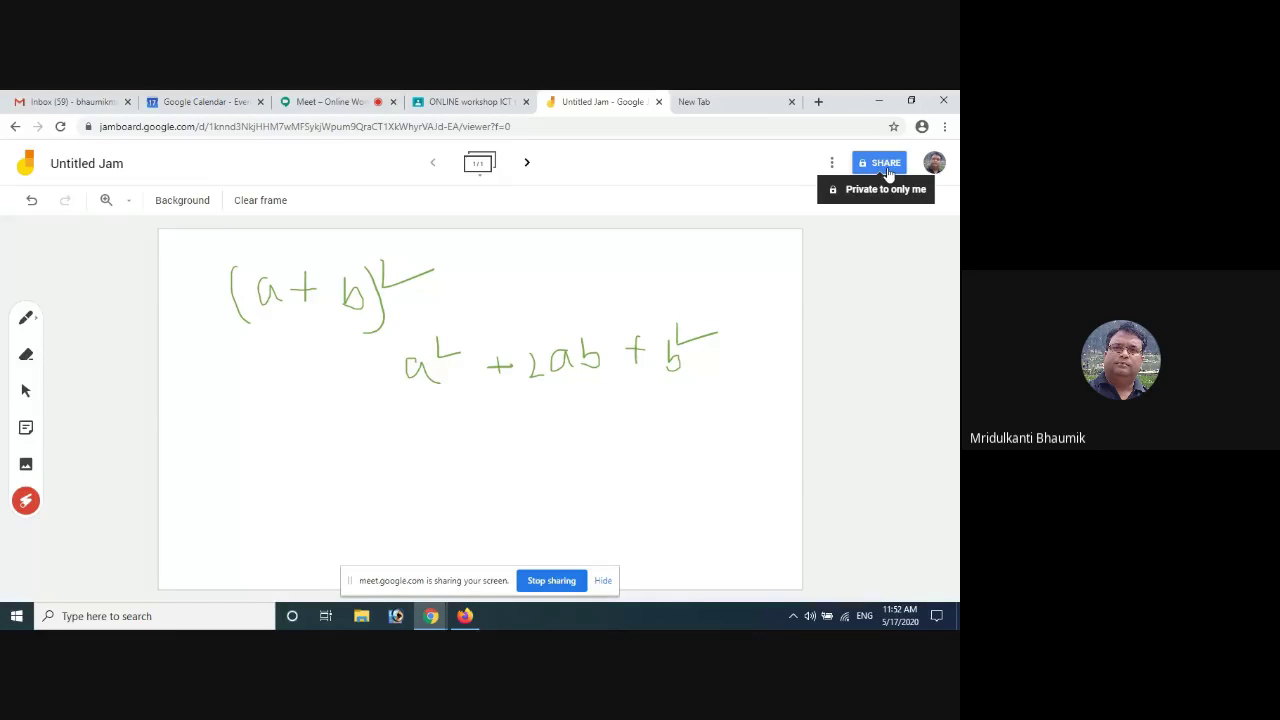
Add two suggested contacts as editors of the Untitled Jam and send the invitation
click(886, 168)
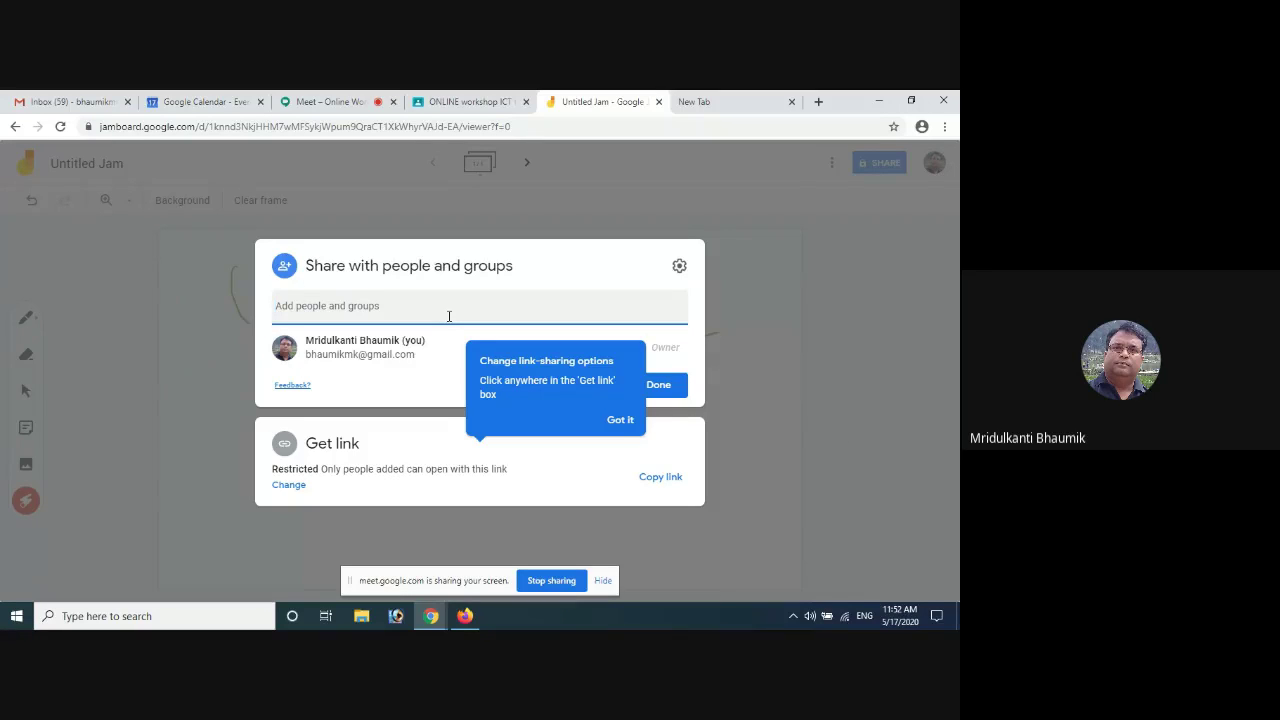
text(rpc)
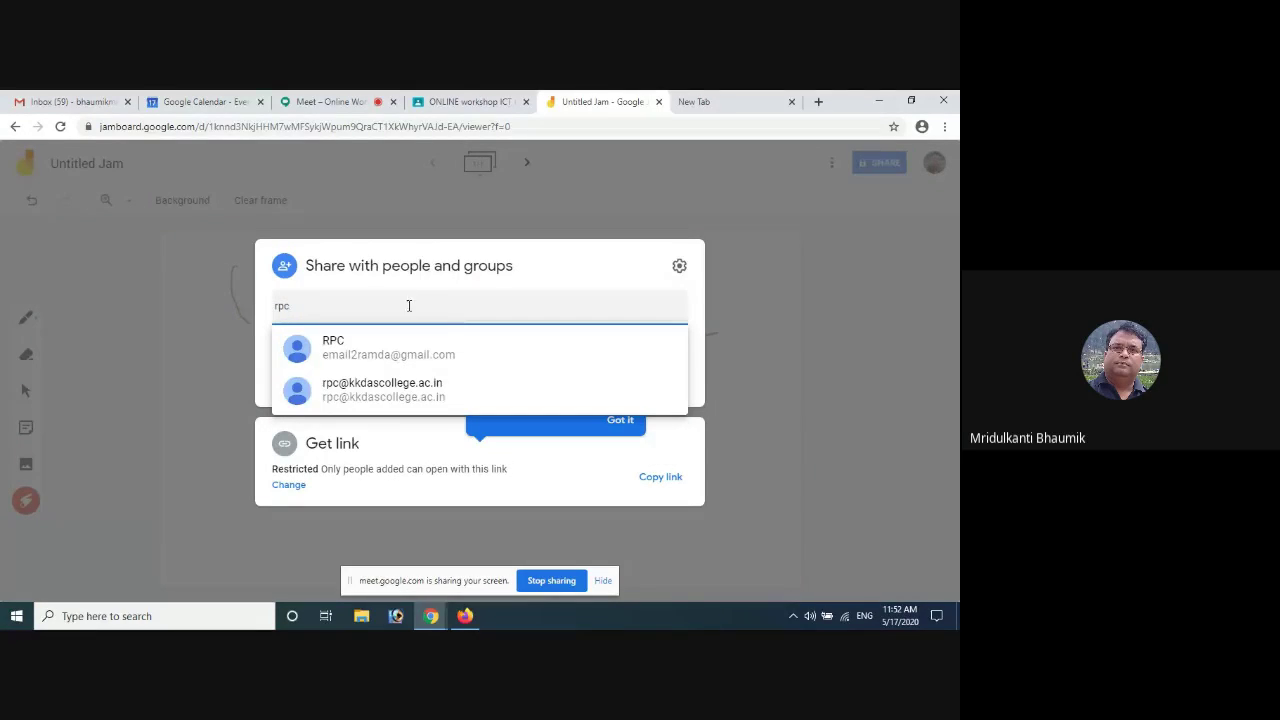
click(400, 352)
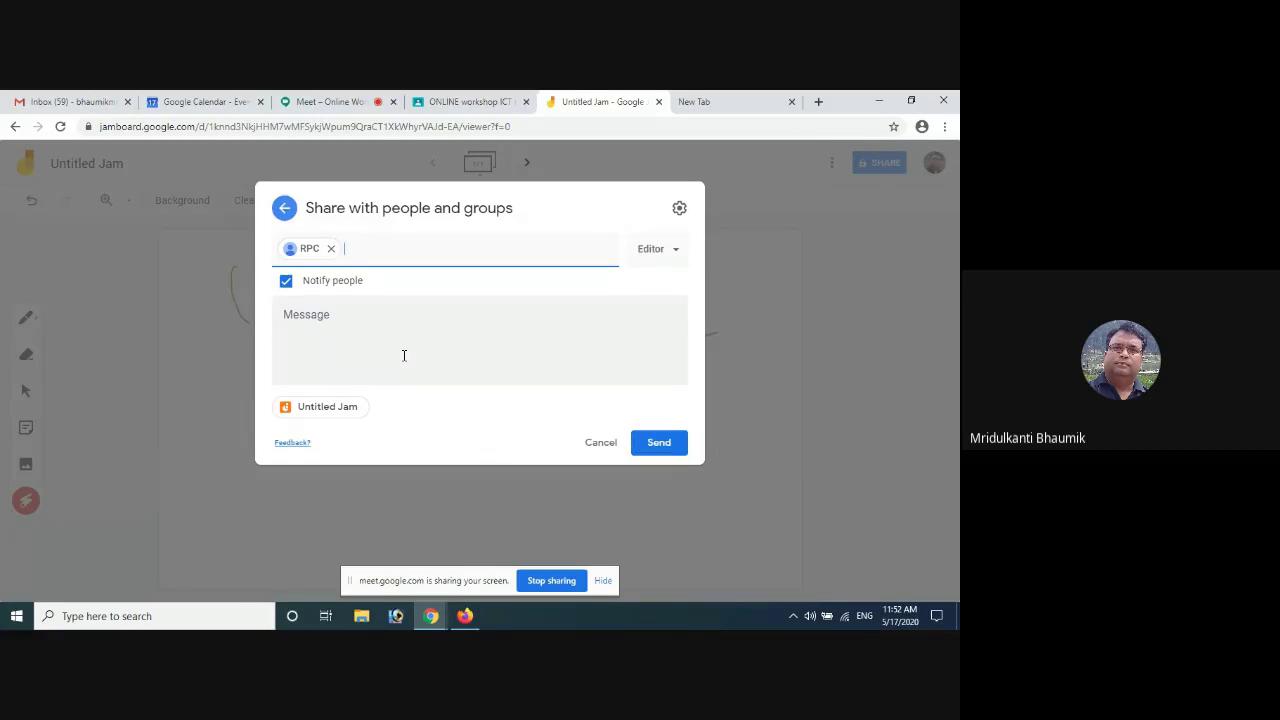
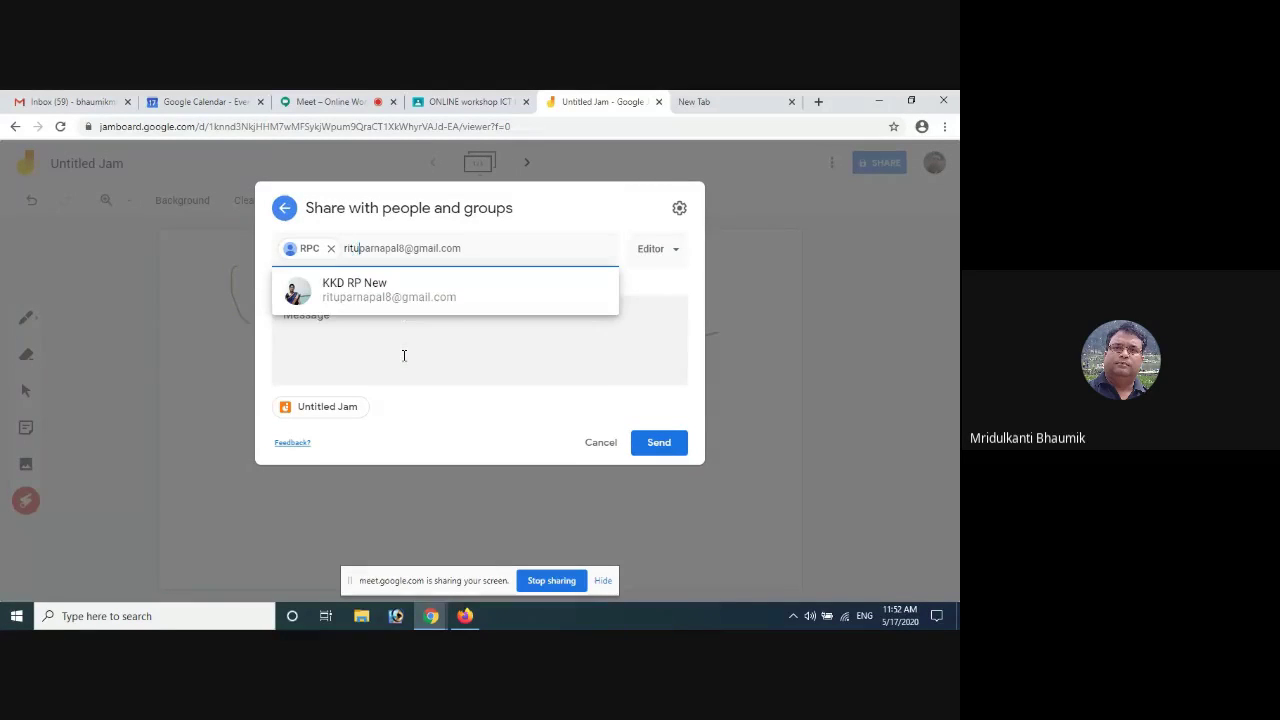
click(397, 296)
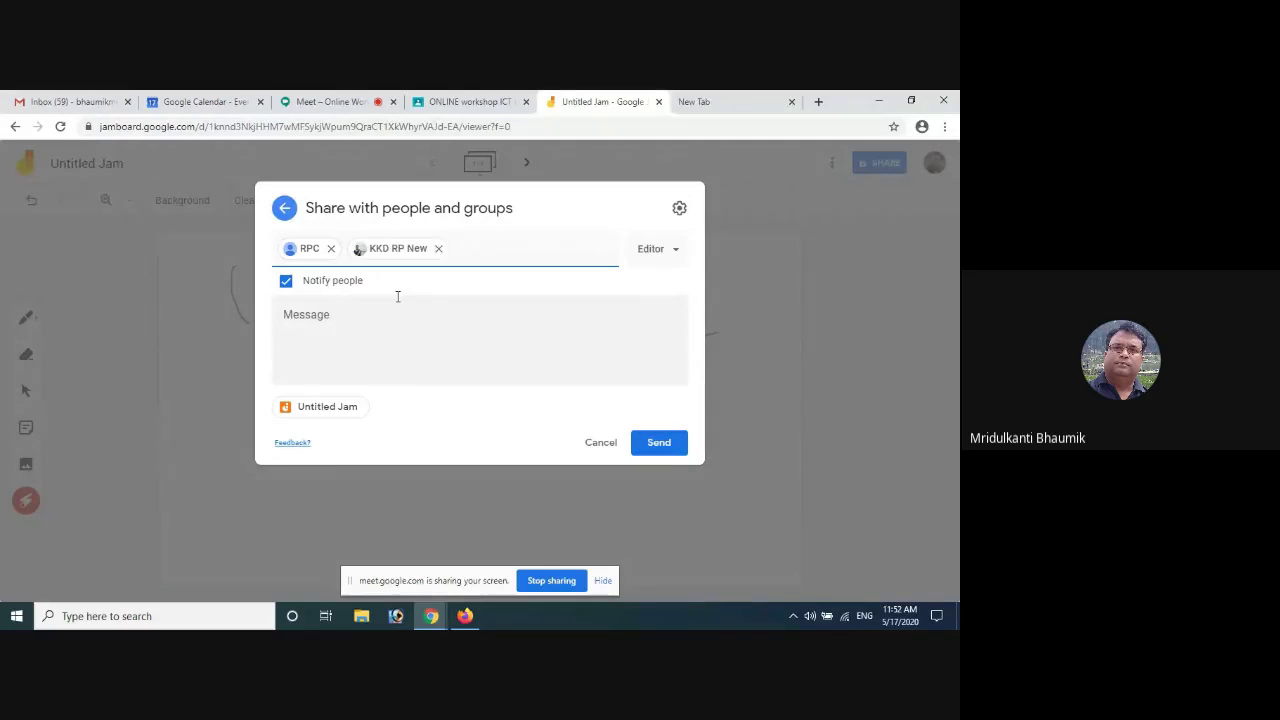
click(659, 443)
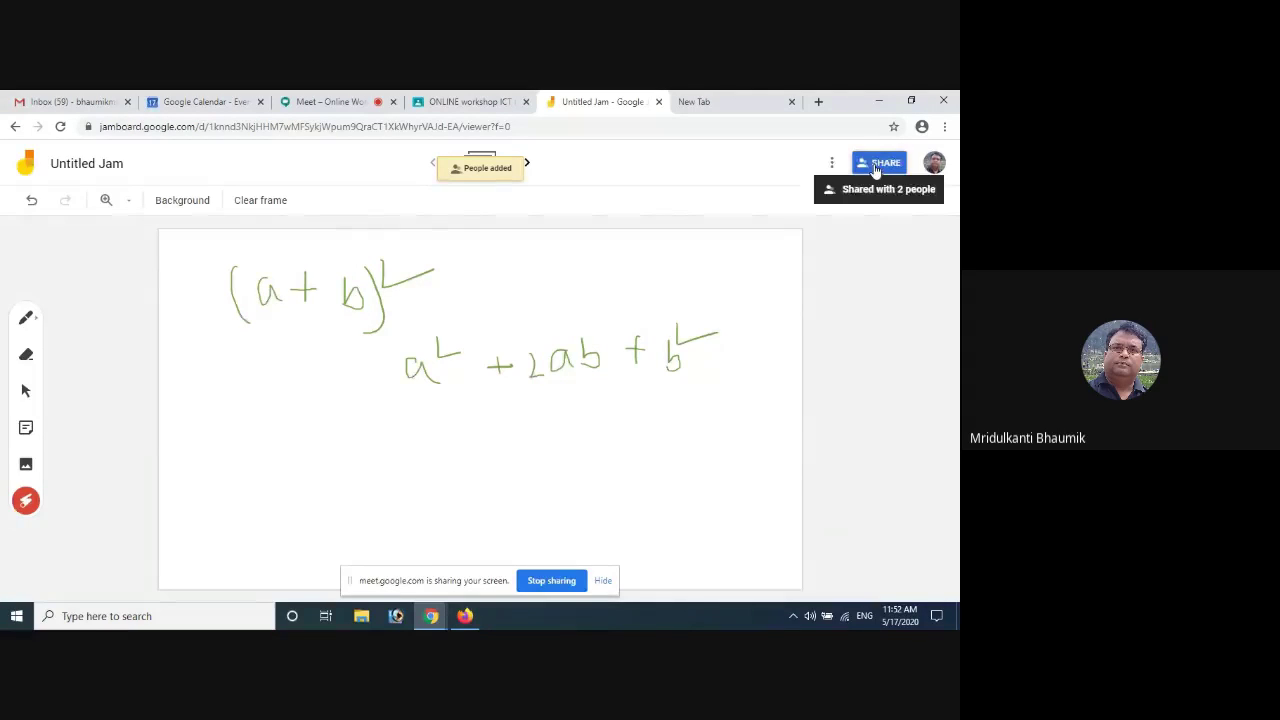
Confirm both collaborators have editor access, close sharing, and switch to the Meet call
click(877, 165)
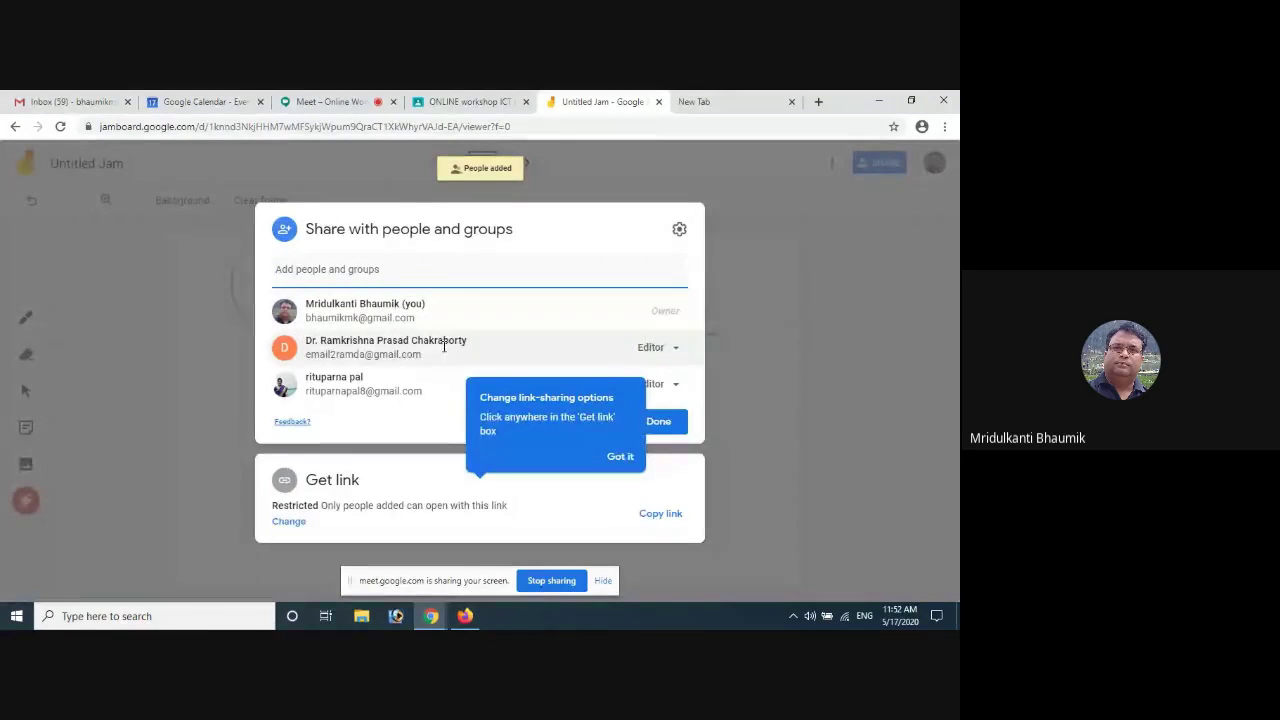
click(620, 456)
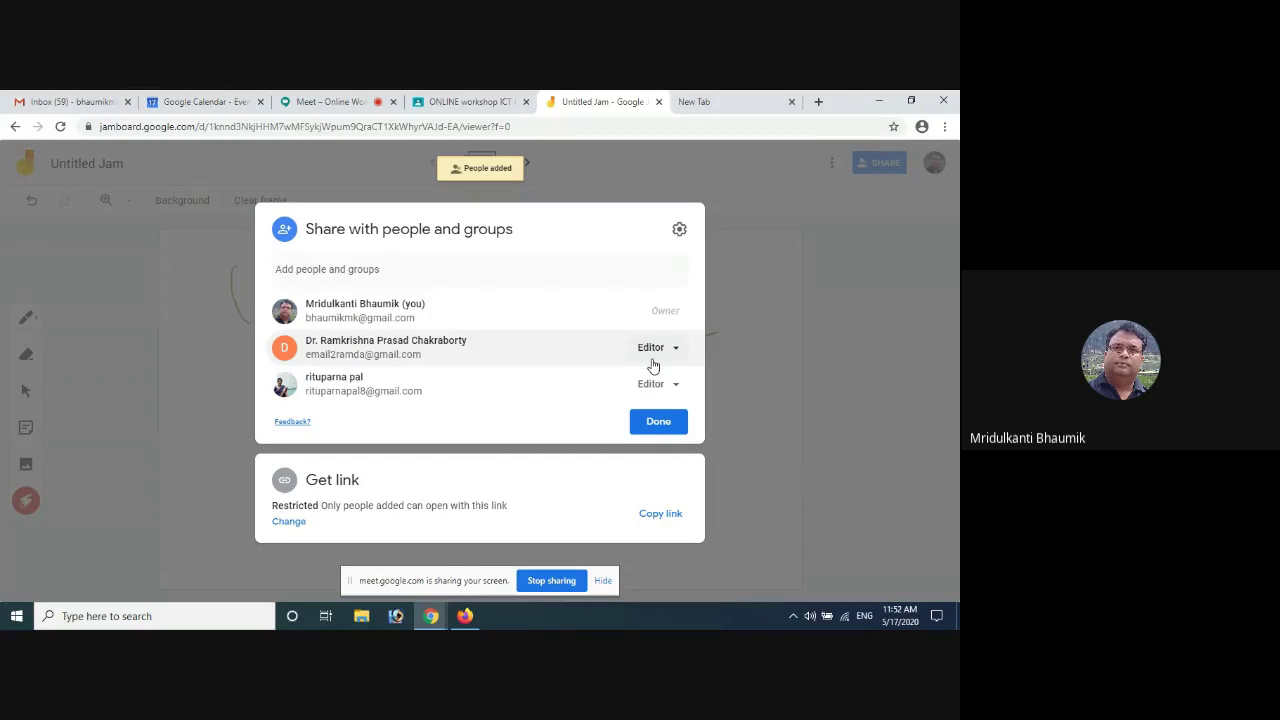
click(648, 421)
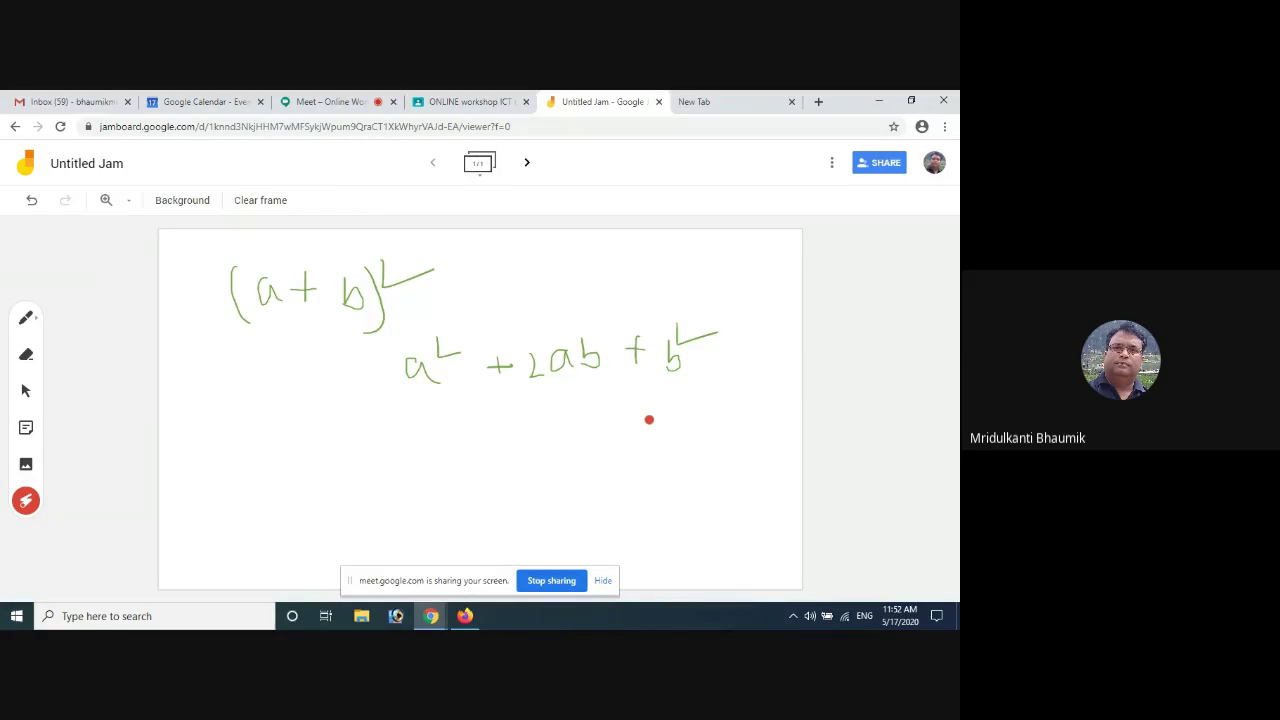
click(470, 101)
click(330, 101)
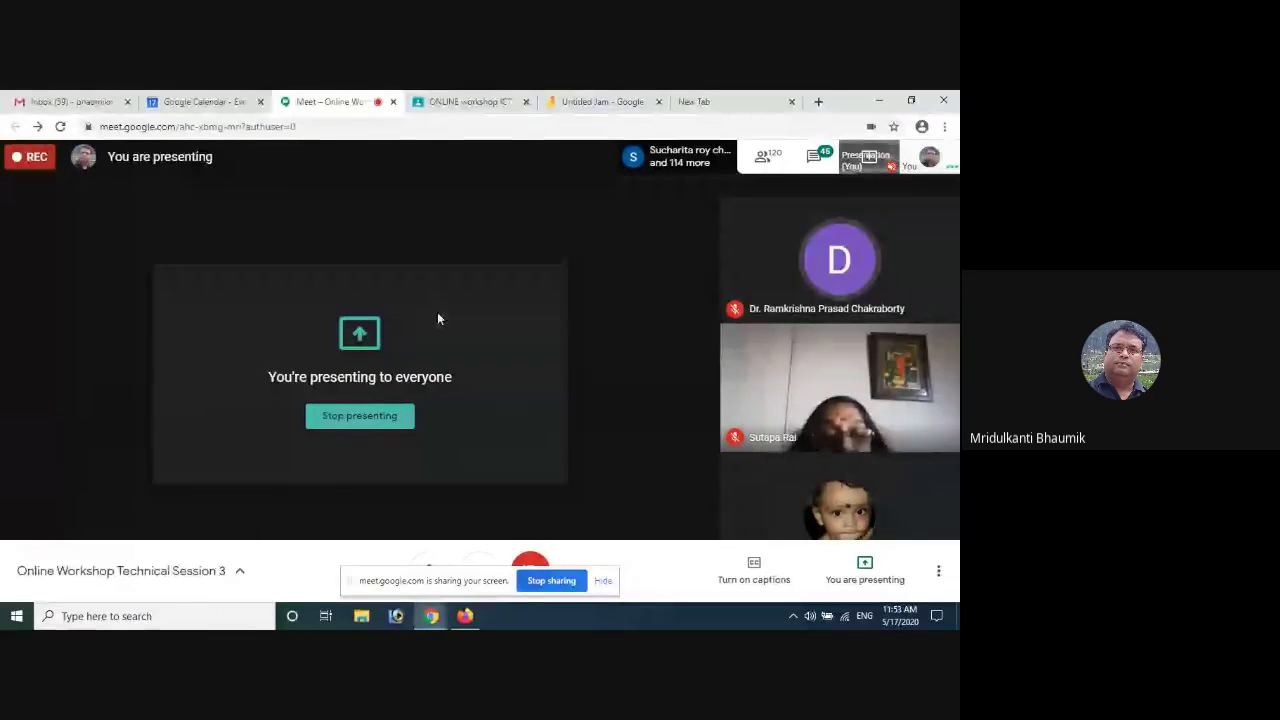
Return to the Untitled Jam tab to get back to its sharing settings
click(605, 101)
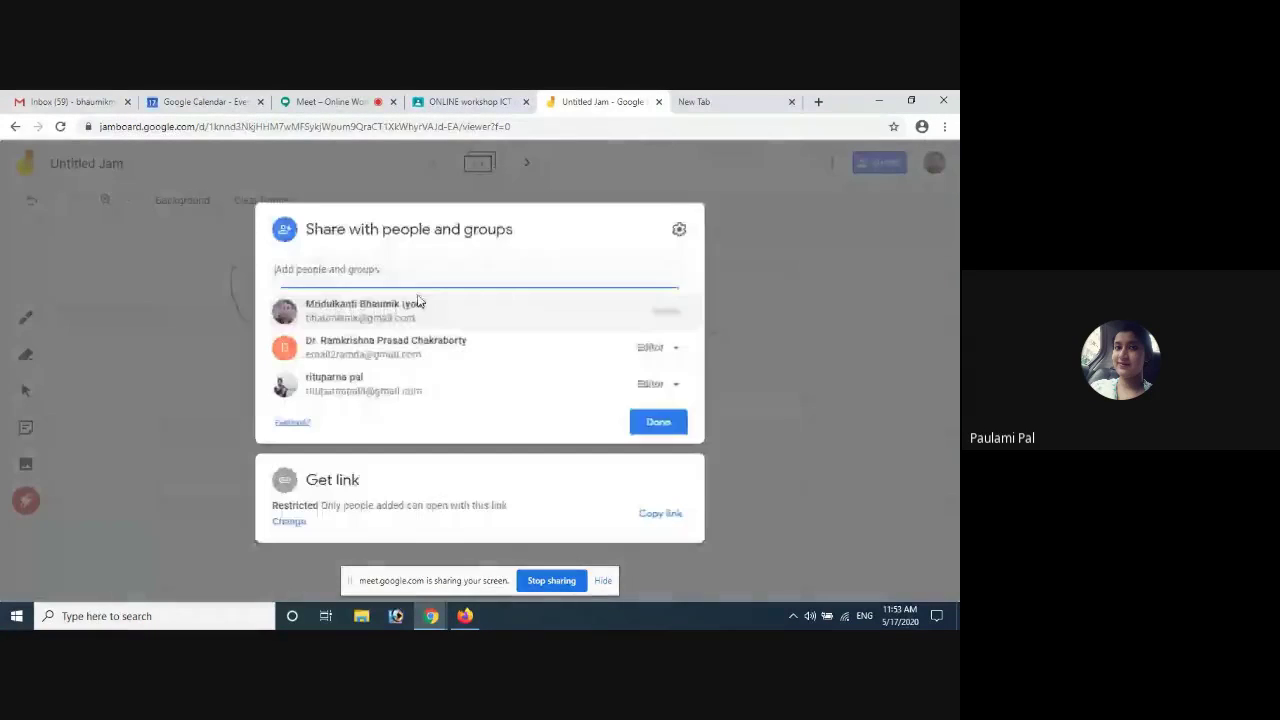
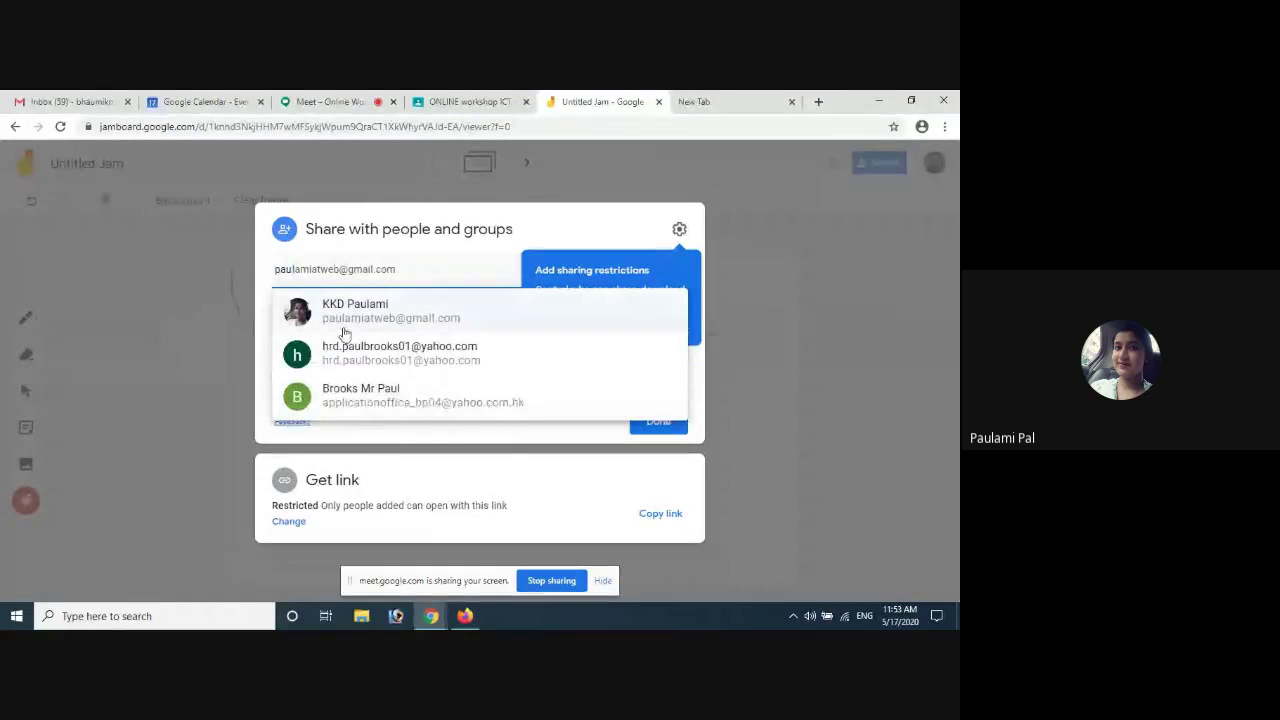
Add the participant's e-mail address as an editor and send the share invitation
click(350, 312)
click(667, 446)
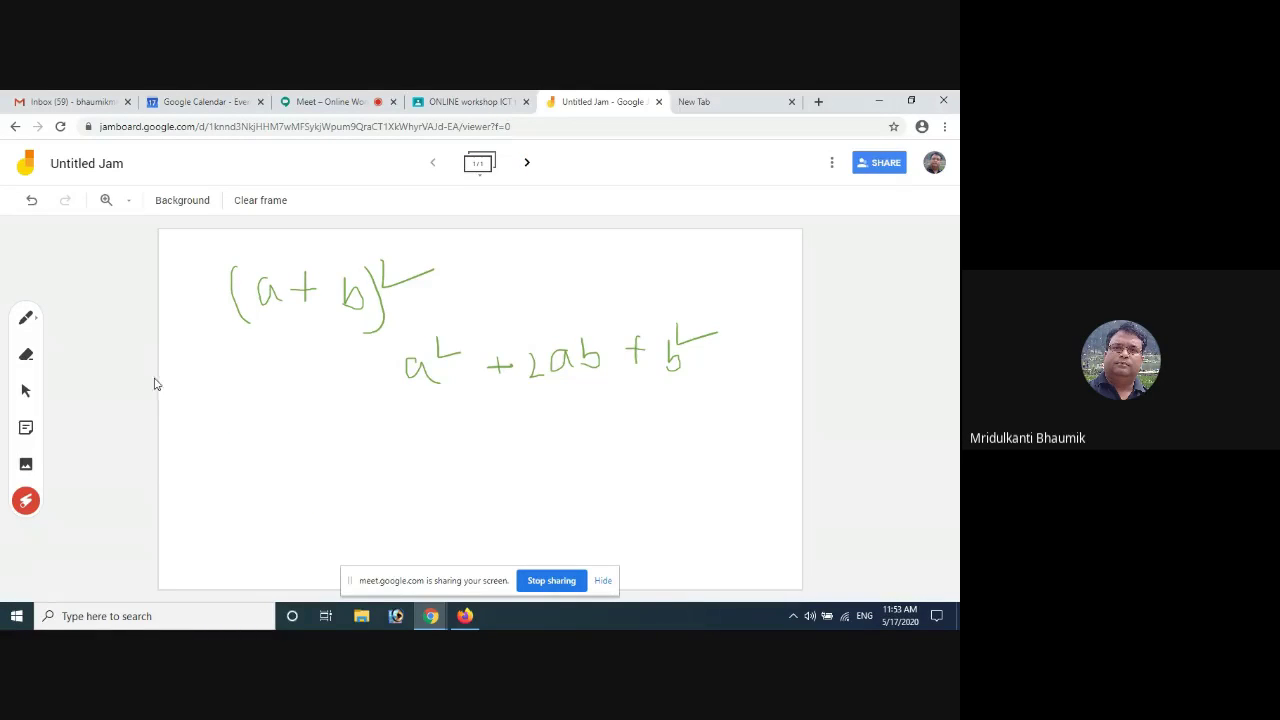
Pen-write an equals sign and (a+b)³ = a³ on the frame, then return to Recent Jams
click(31, 320)
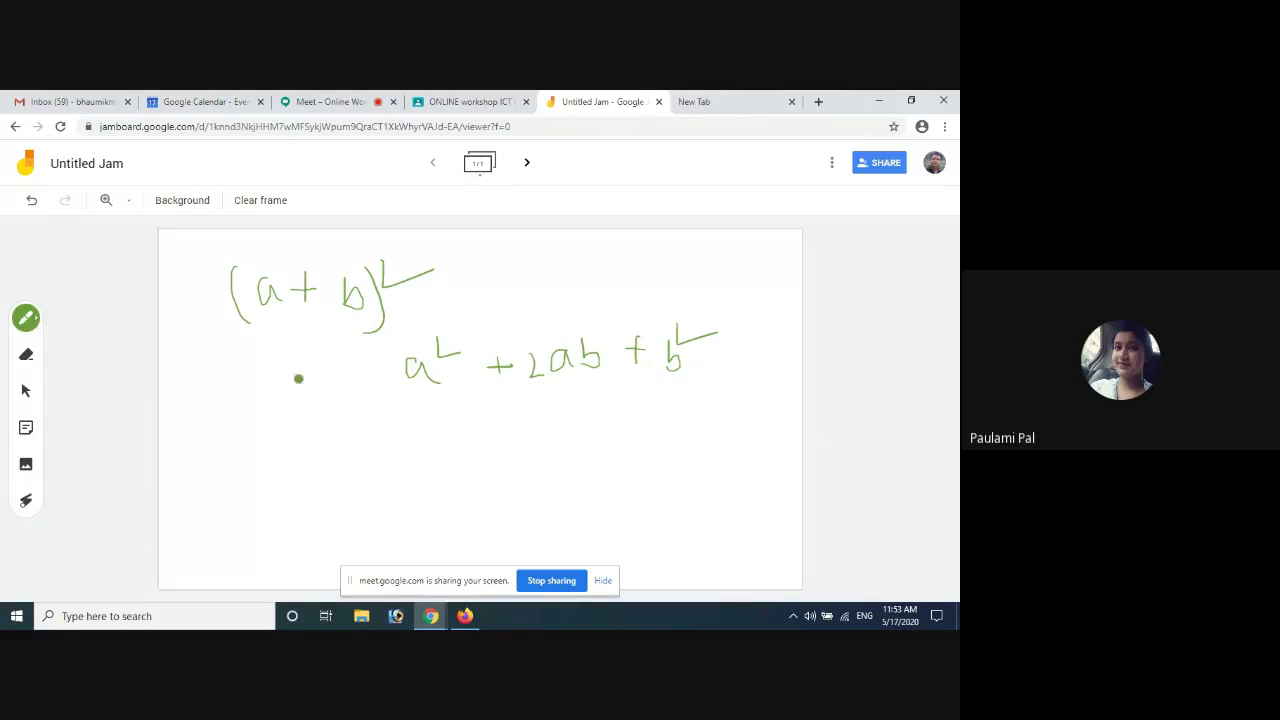
mouse_move(346, 373)
mouse_down()
mouse_move(380, 373)
mouse_move(380, 388)
mouse_up()
mouse_move(252, 428)
mouse_down()
mouse_move(224, 448)
mouse_move(280, 456)
mouse_move(362, 438)
mouse_move(344, 448)
mouse_up()
drag(224, 416, 270, 497)
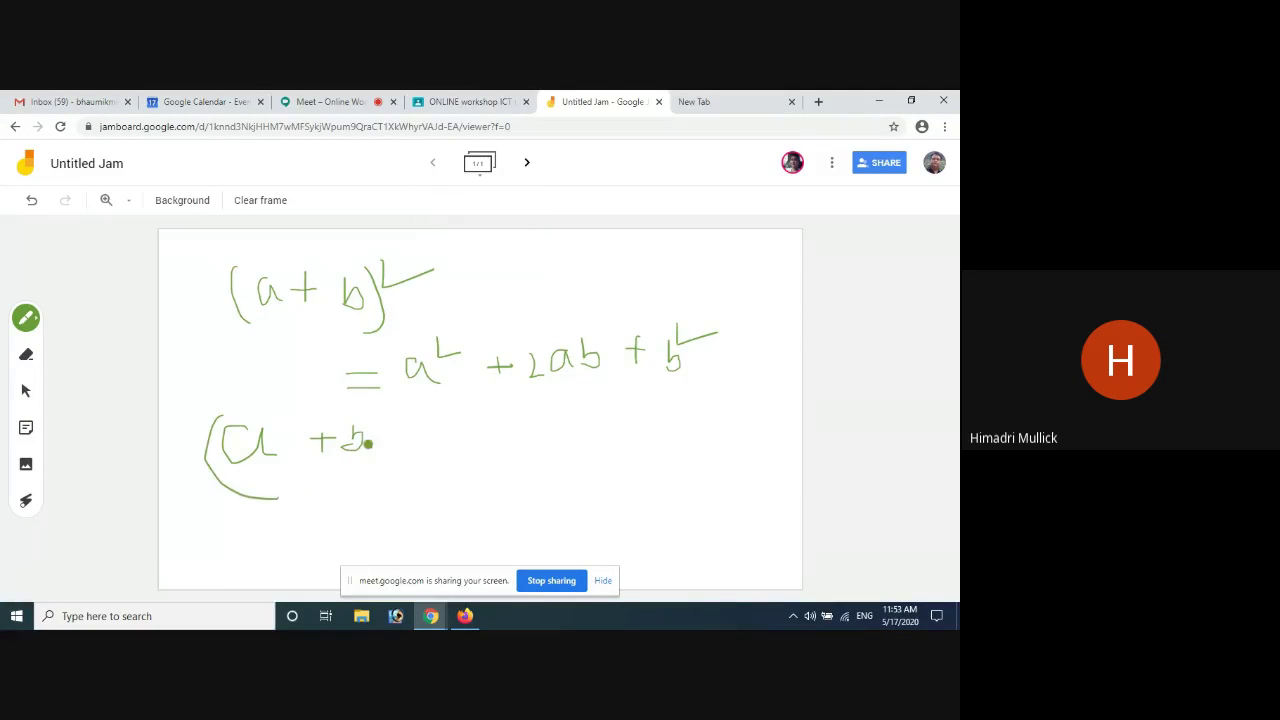
drag(366, 415, 355, 487)
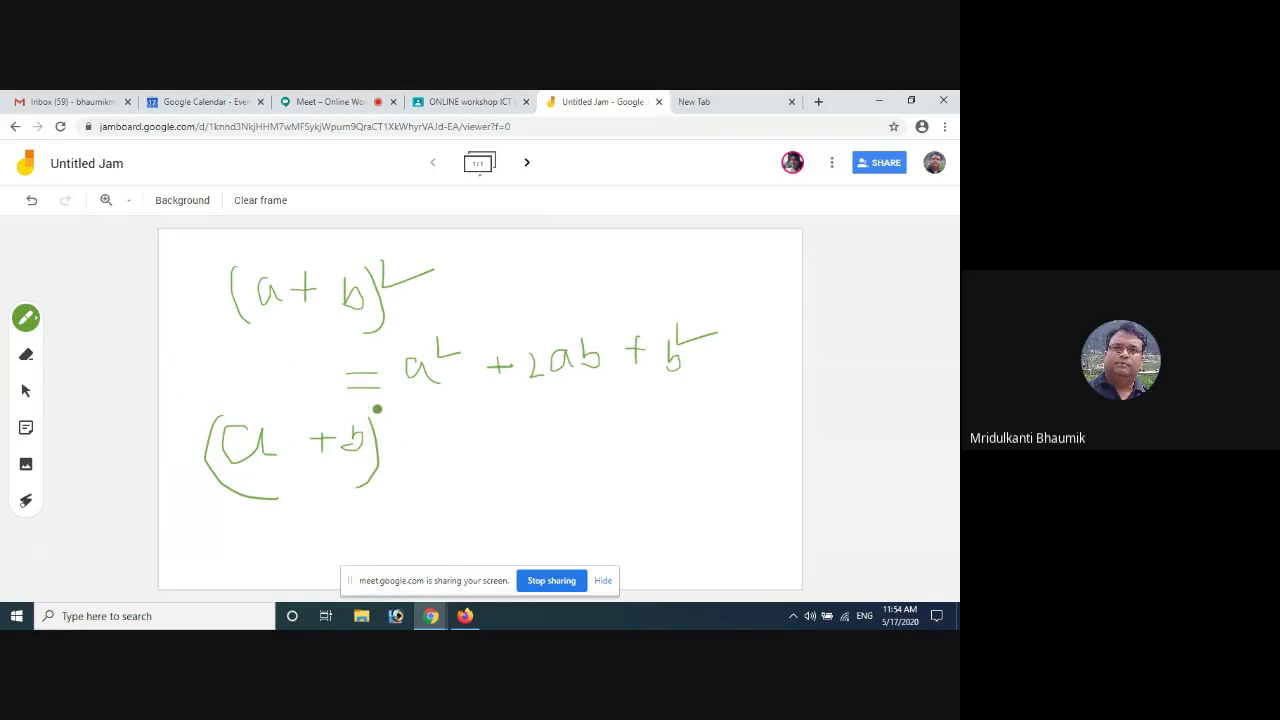
drag(378, 410, 388, 430)
mouse_move(376, 410)
mouse_down()
mouse_move(388, 416)
mouse_move(382, 438)
mouse_move(435, 468)
mouse_up()
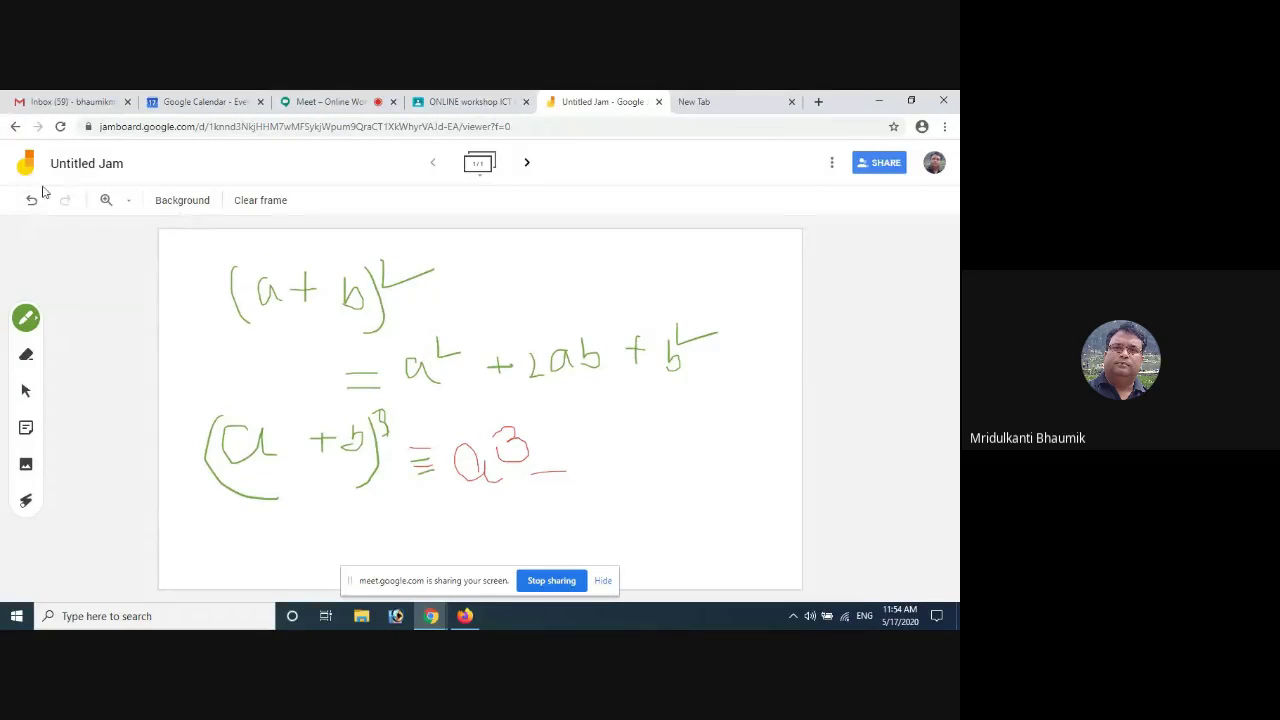
click(14, 127)
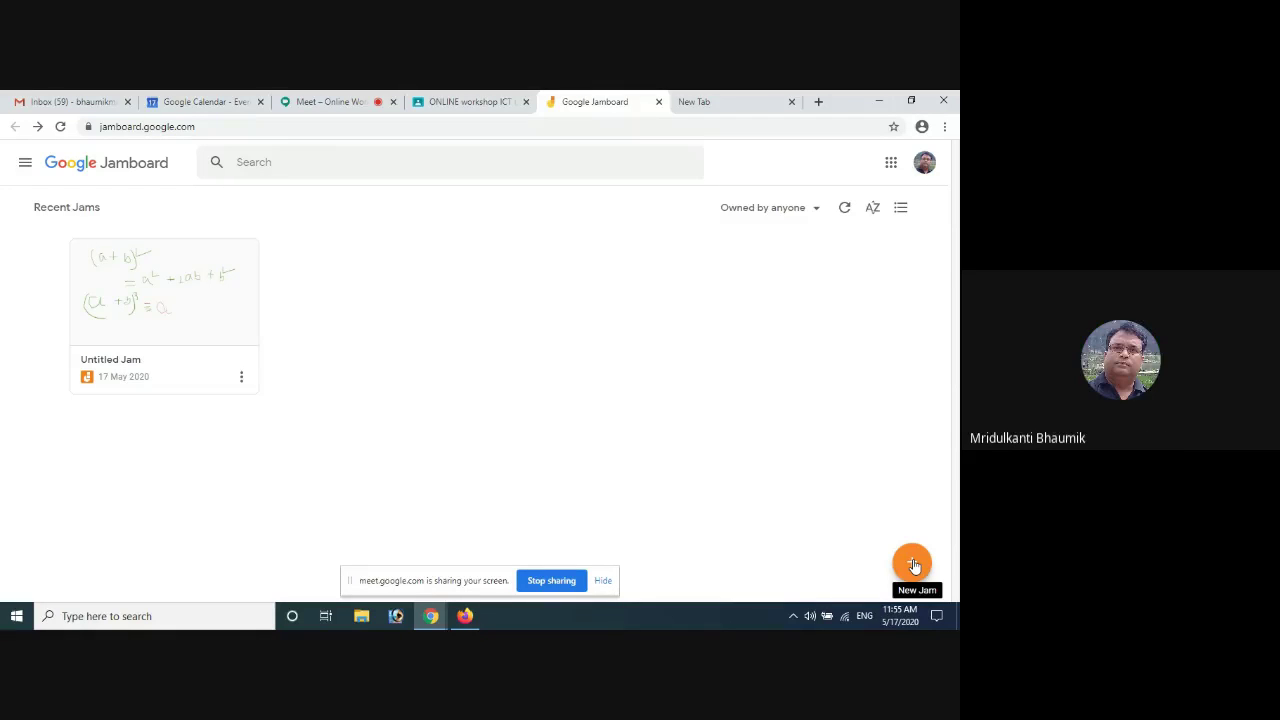
Create a new blank Jam with the + New Jam button
click(913, 565)
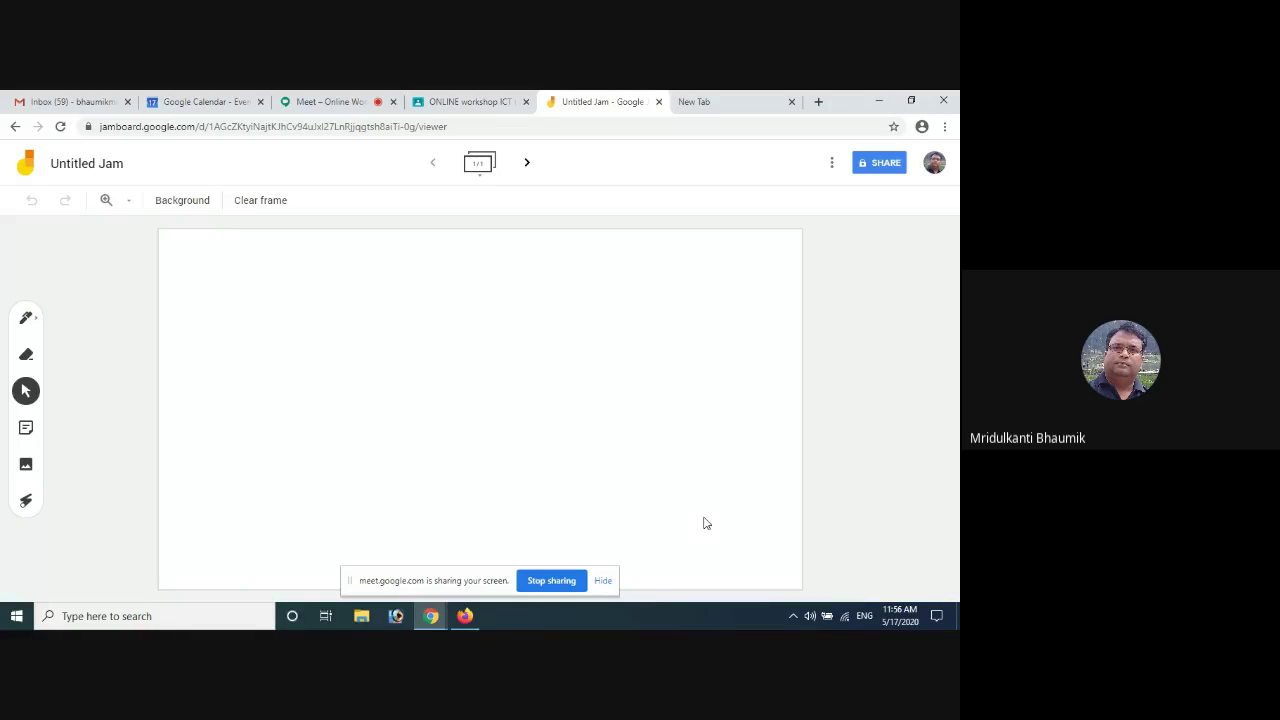
Draw a diagonal pen line on the first frame and add a second frame
click(26, 318)
mouse_move(223, 267)
mouse_down()
mouse_move(586, 449)
mouse_move(771, 566)
mouse_up()
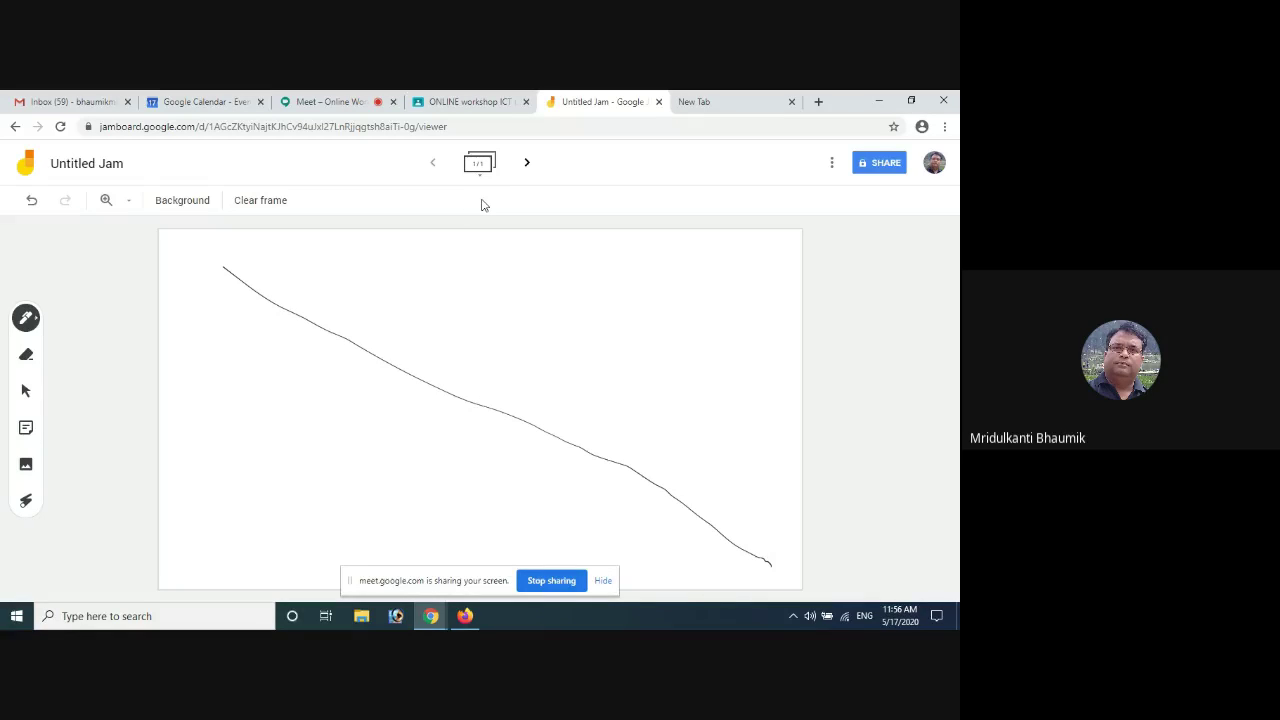
click(527, 163)
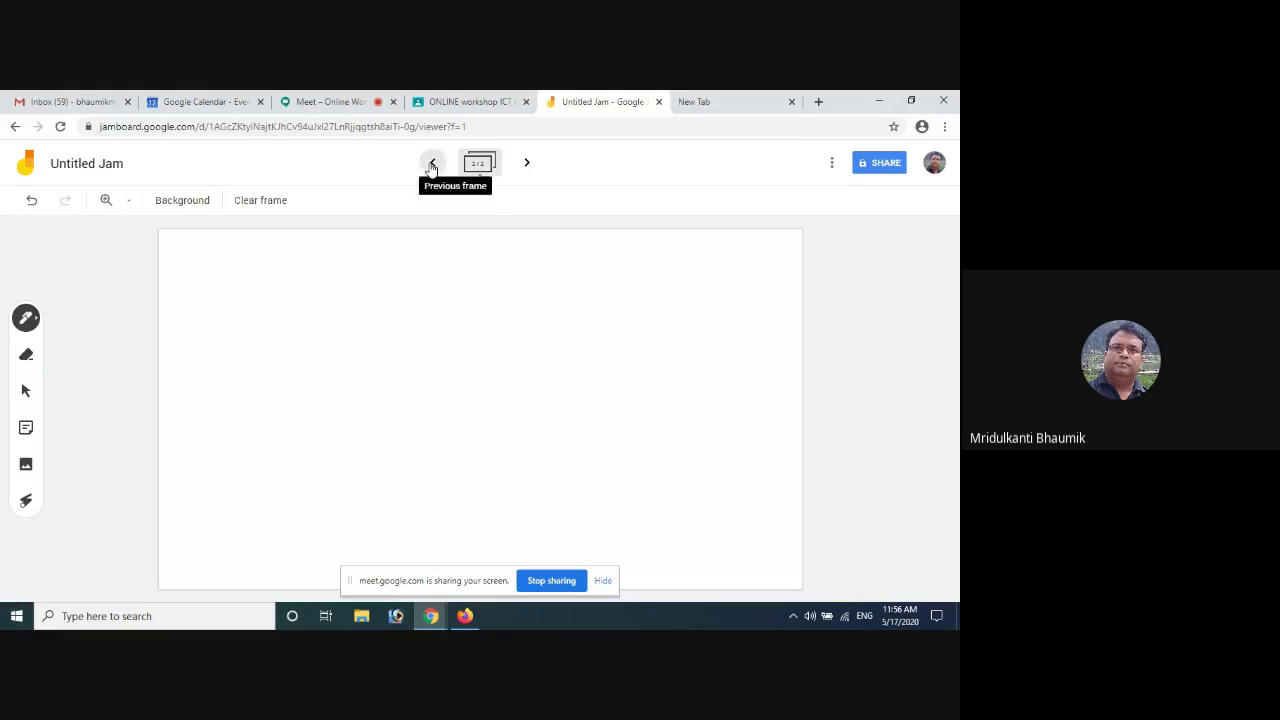
click(432, 163)
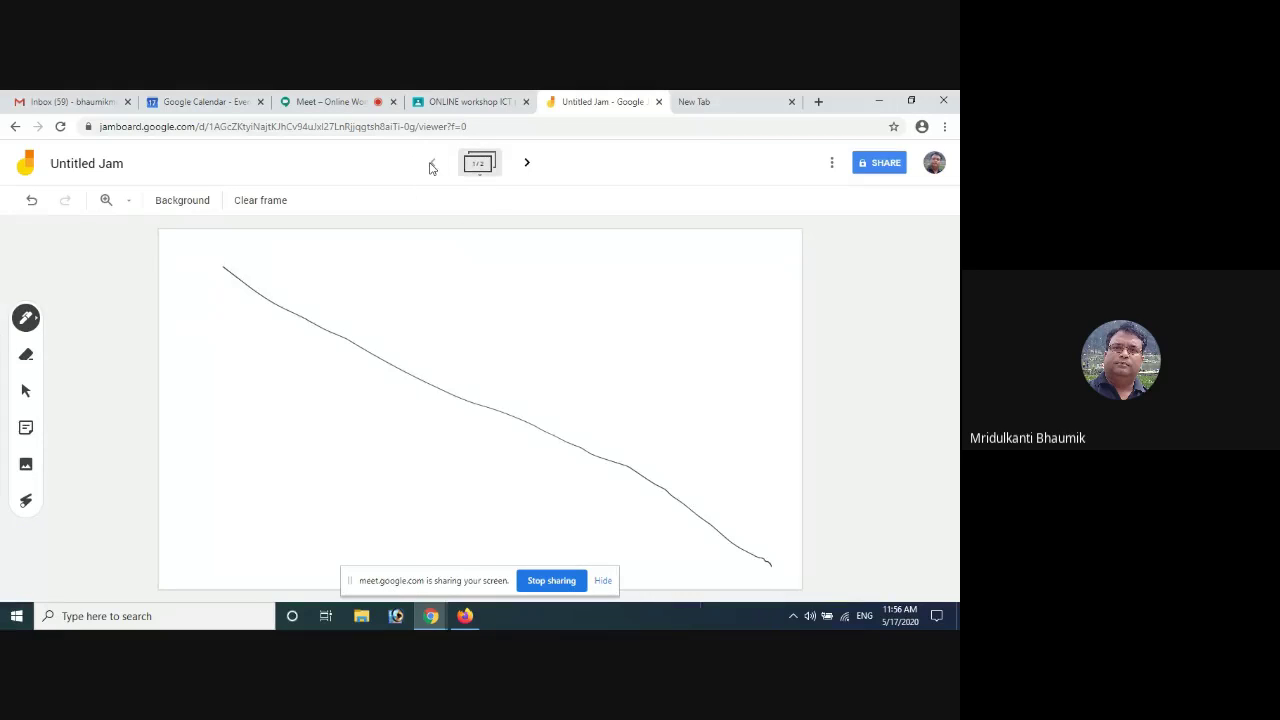
Add blank frames until the Jam shows 9/9, then step back to frame 8
click(527, 164)
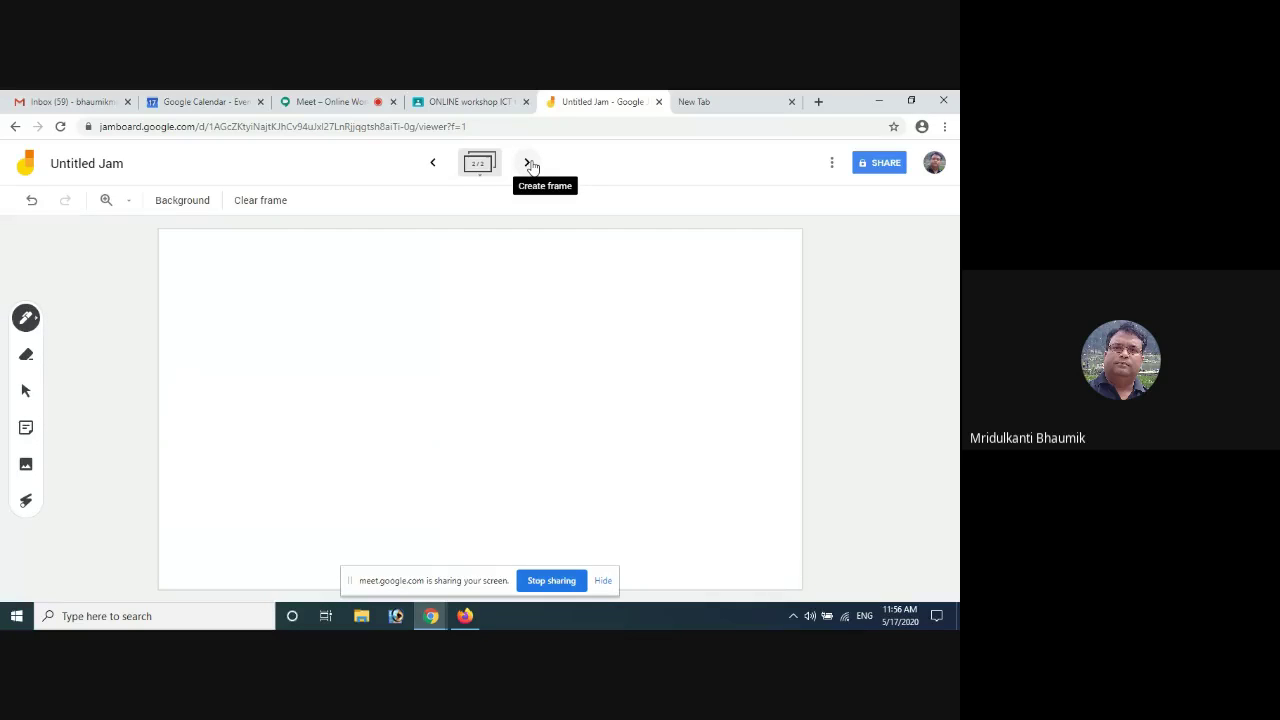
double_click(528, 165)
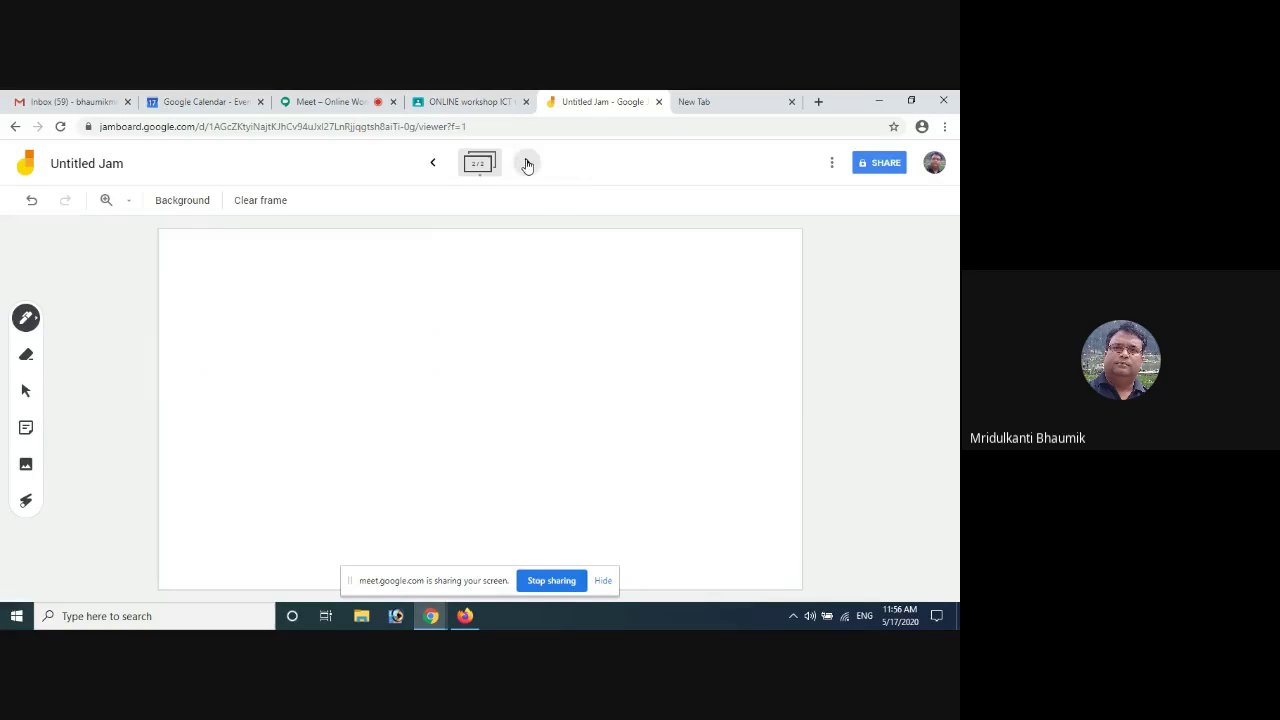
double_click(527, 164)
double_click(527, 164)
click(527, 164)
click(435, 165)
Open the new Jam's share dialog after glancing at the More actions menu
click(831, 163)
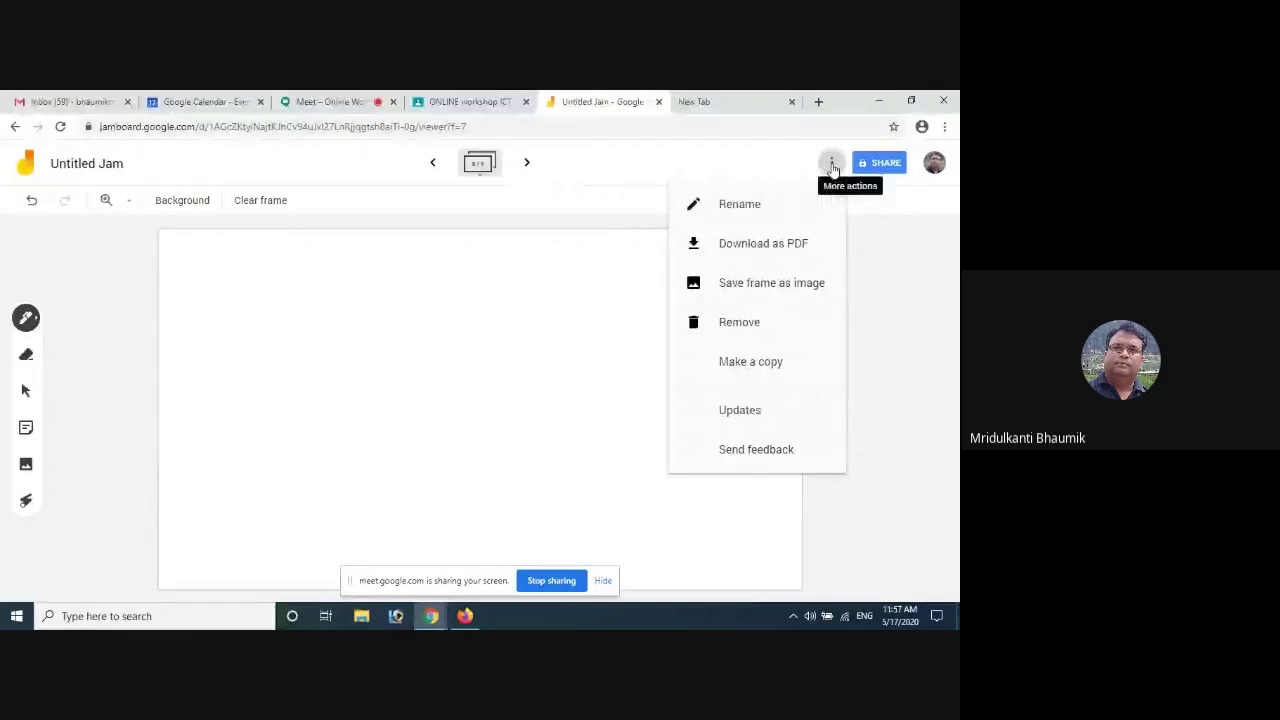
click(872, 164)
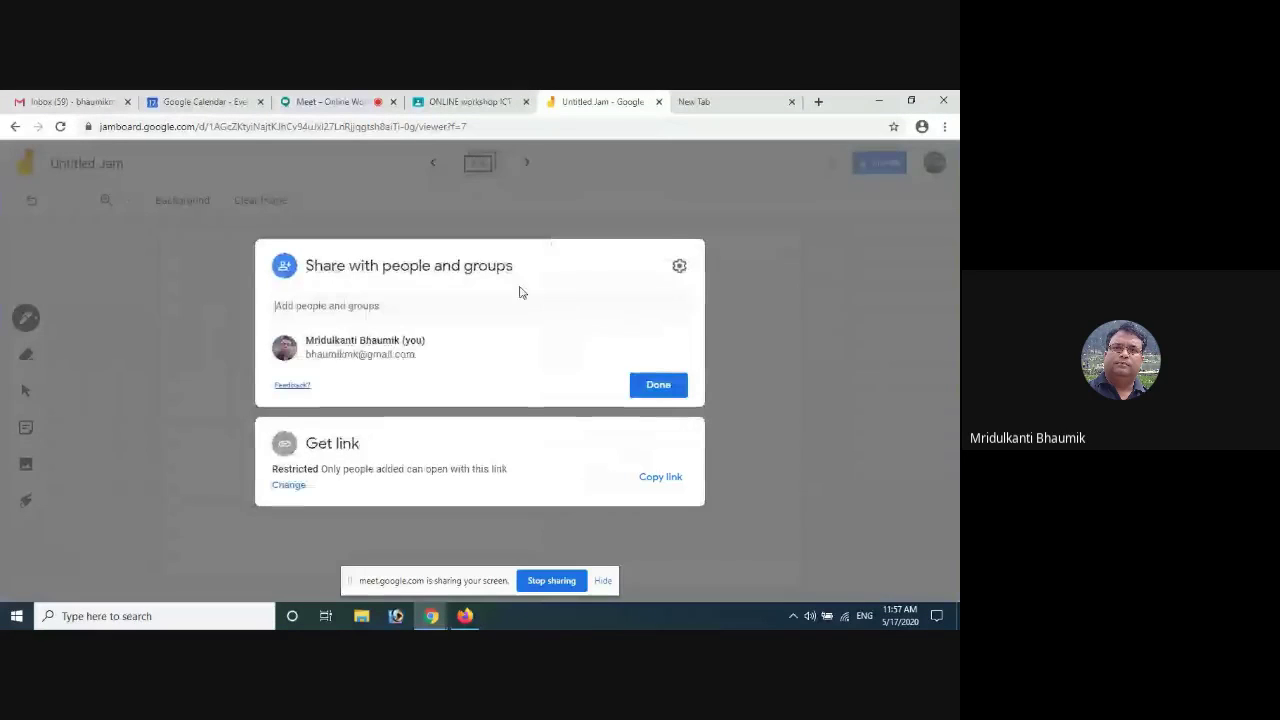
Set the Jam's link access to anyone with the link as Editor
click(288, 487)
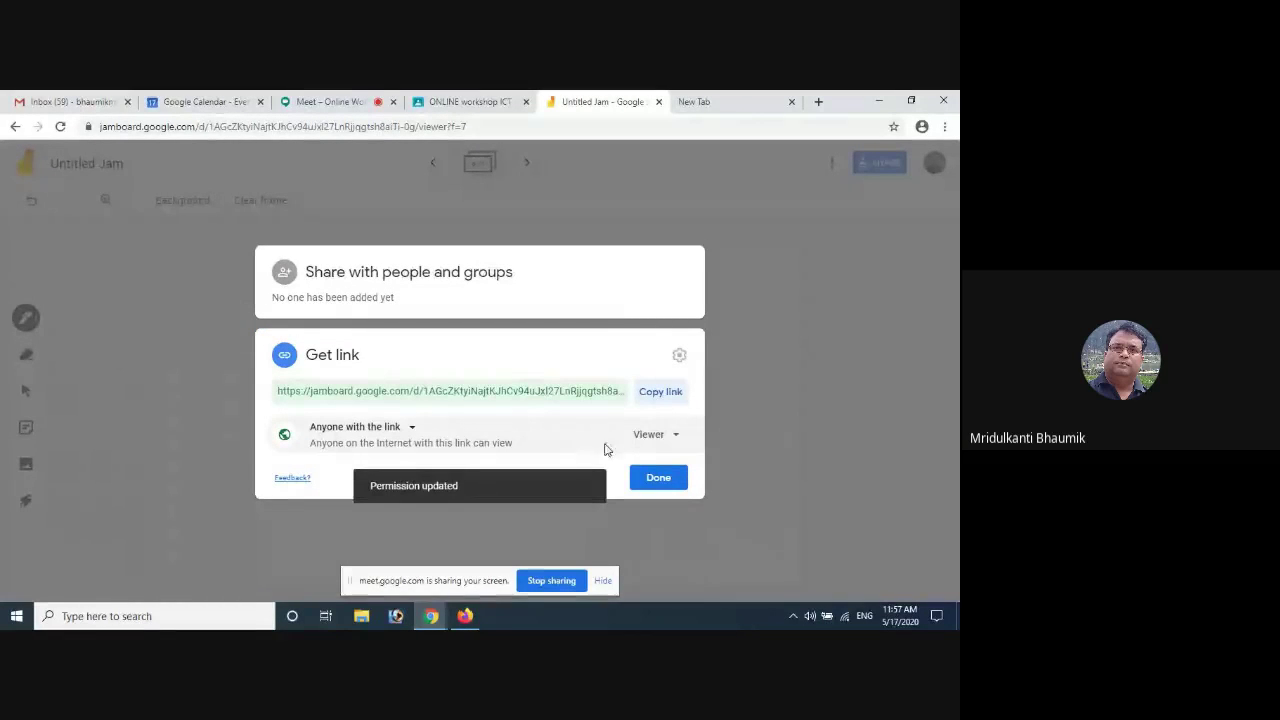
click(657, 438)
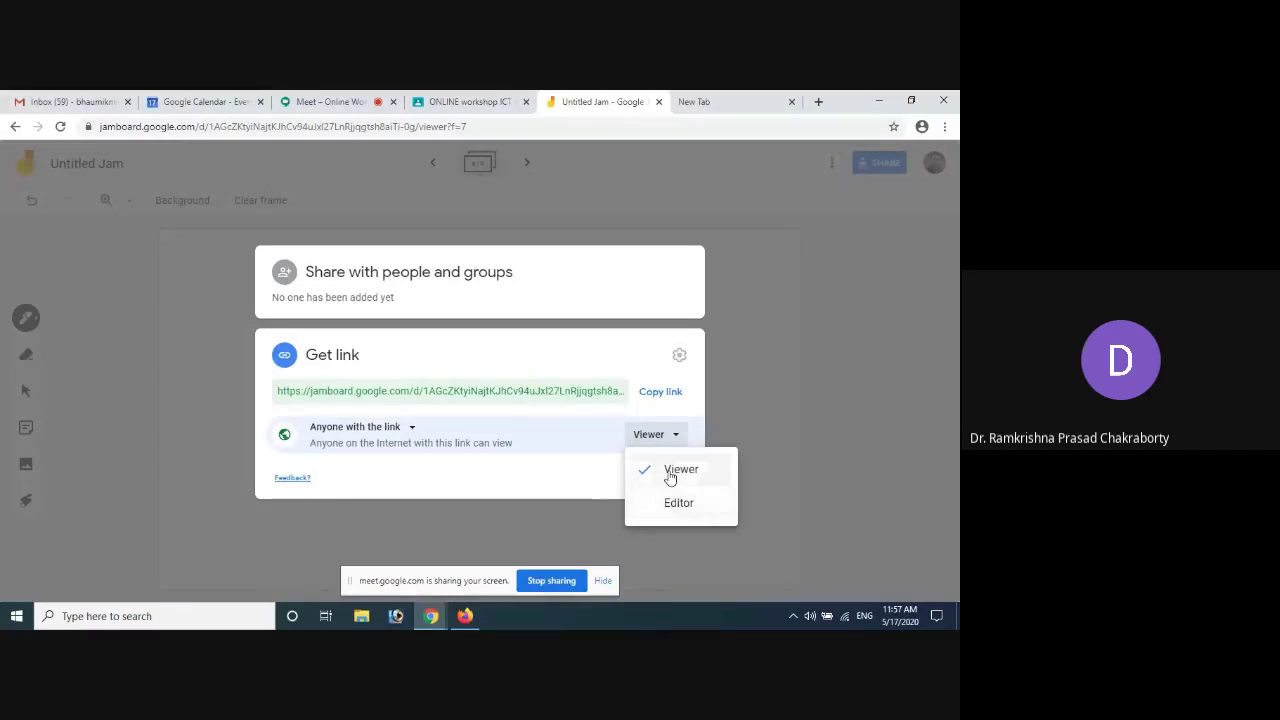
click(672, 472)
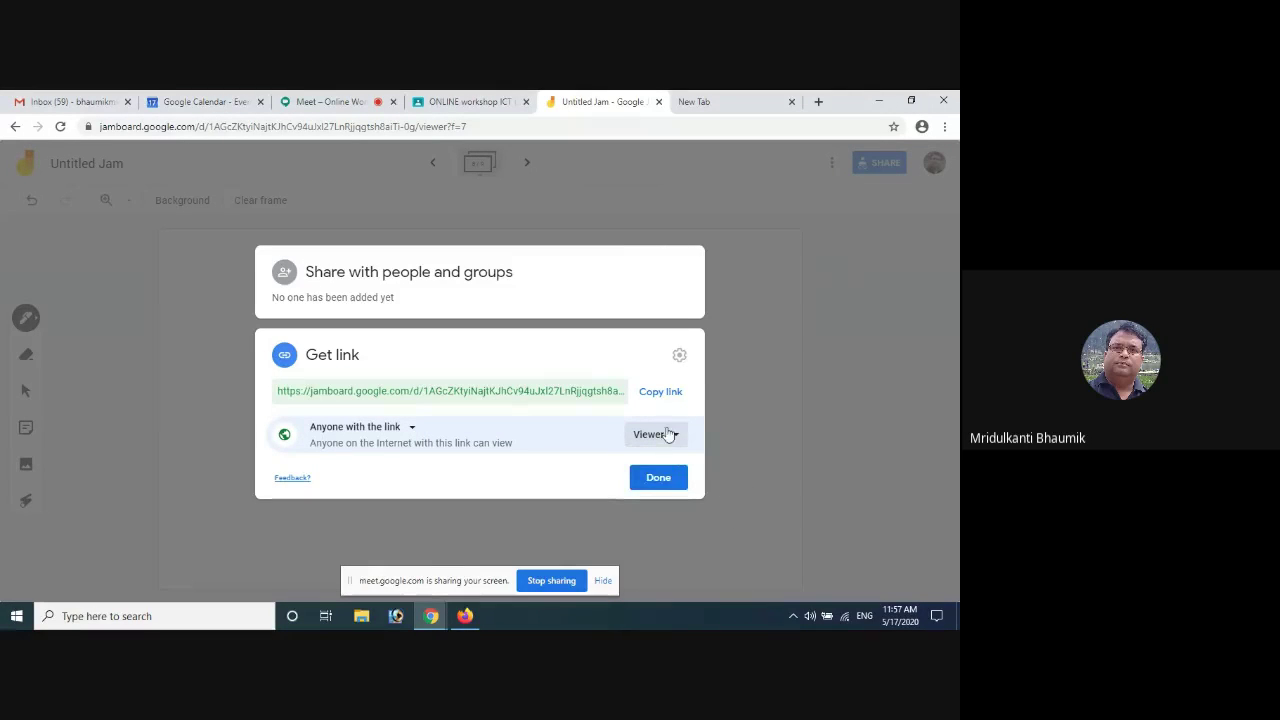
click(658, 438)
click(668, 504)
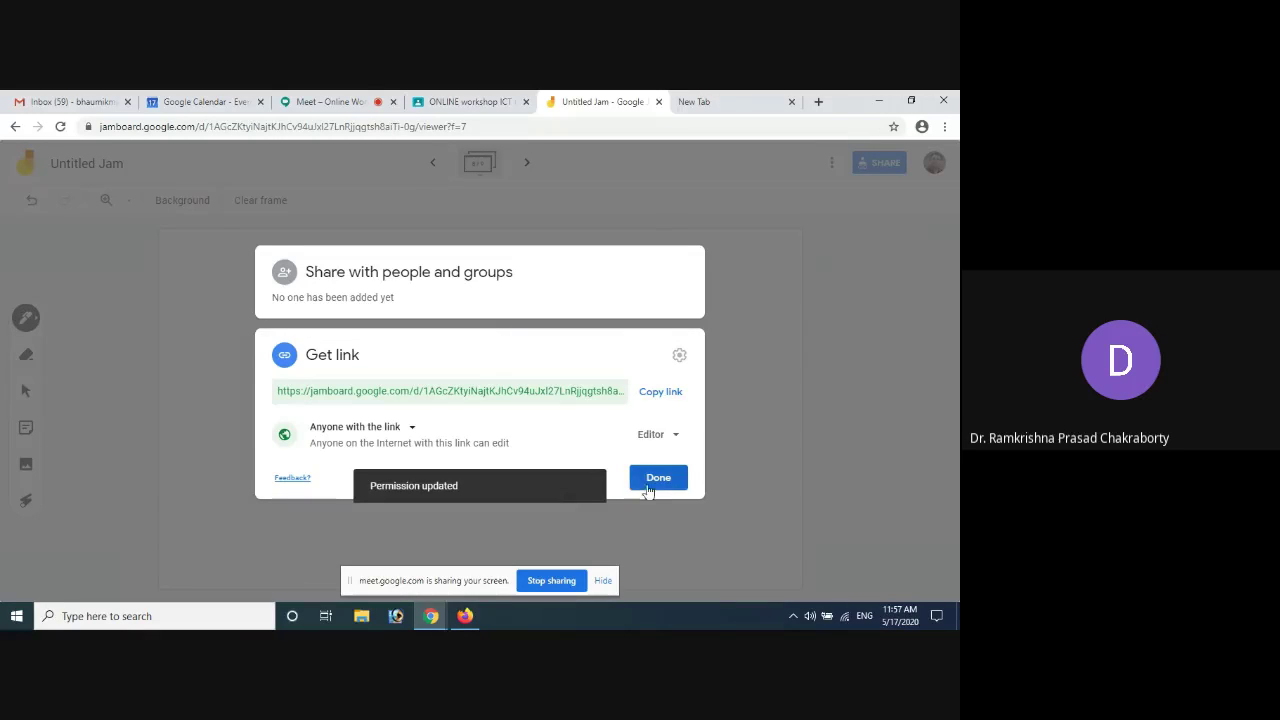
Copy the Jam link, close sharing, and go to the ONLINE workshop ICT stream
click(655, 394)
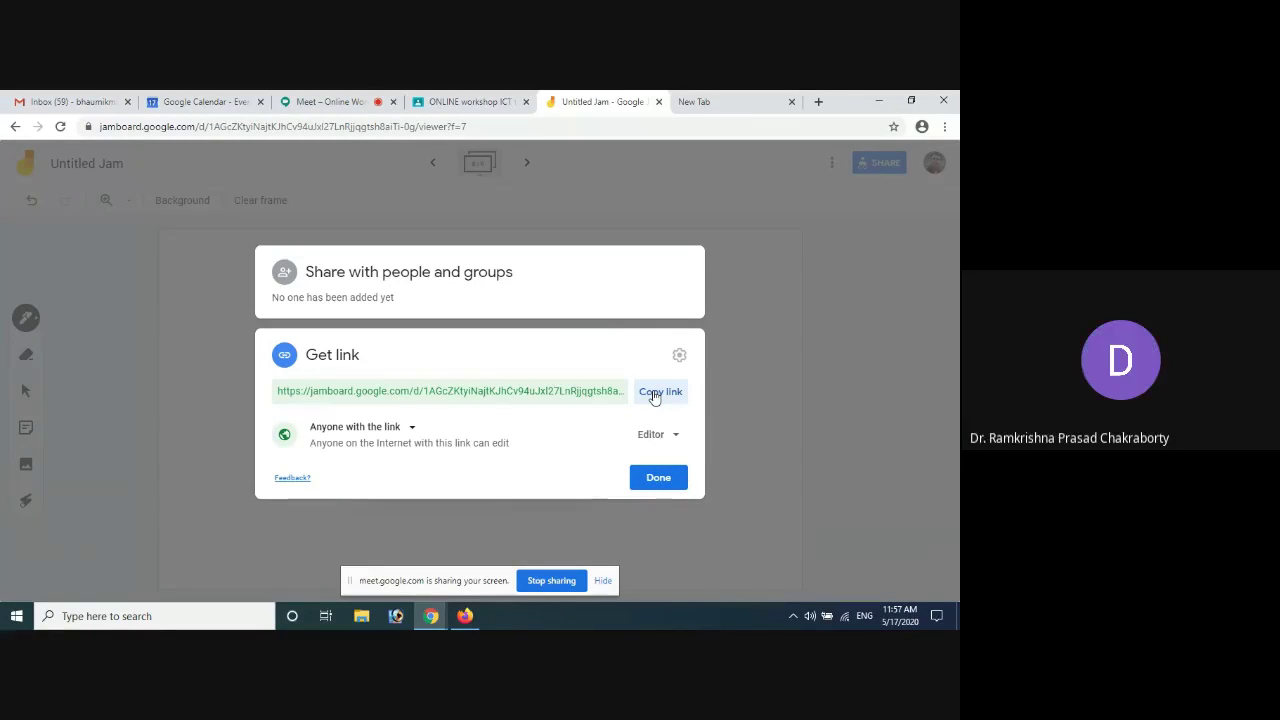
click(652, 480)
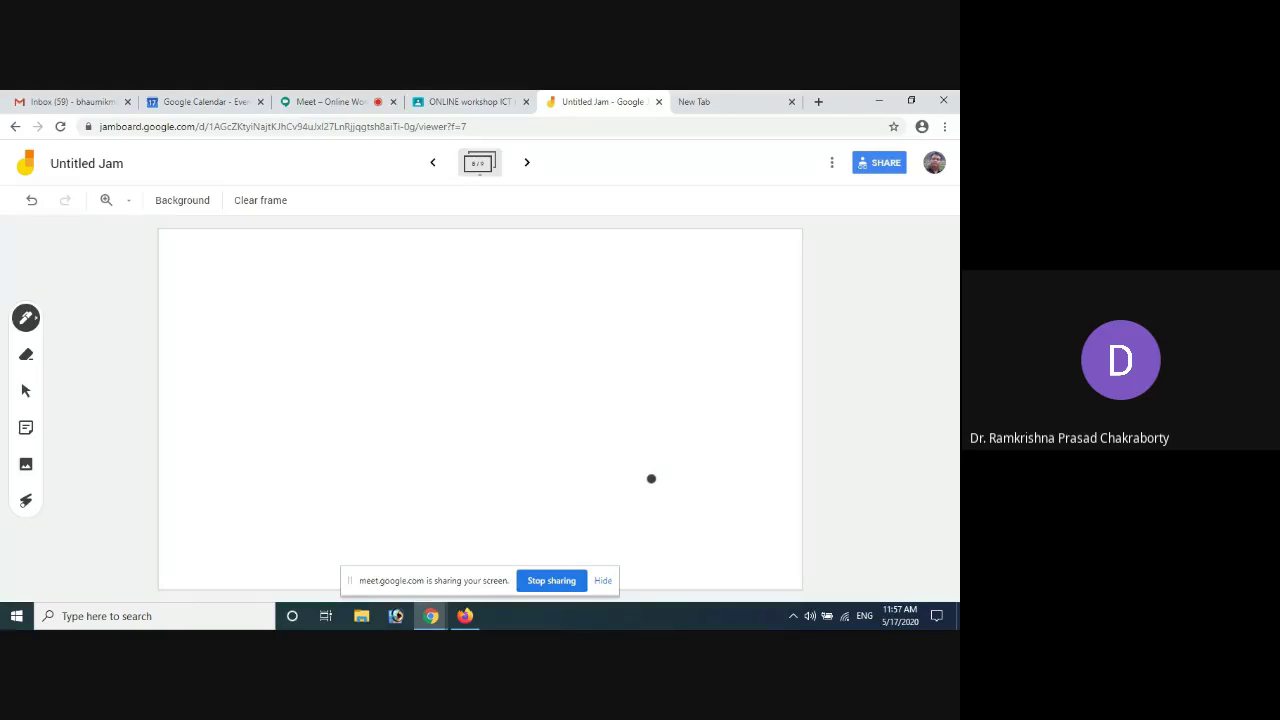
click(457, 104)
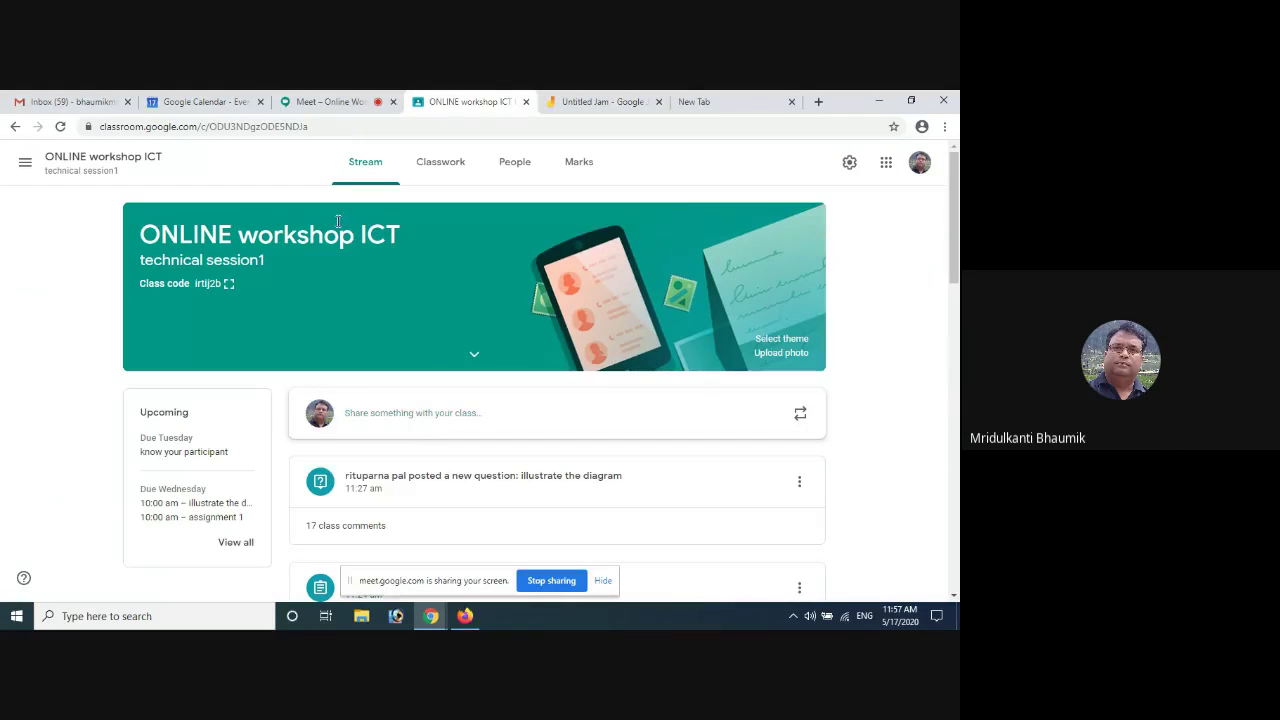
Post 'Board of the Class' with the pasted Jam link to the class stream
click(440, 420)
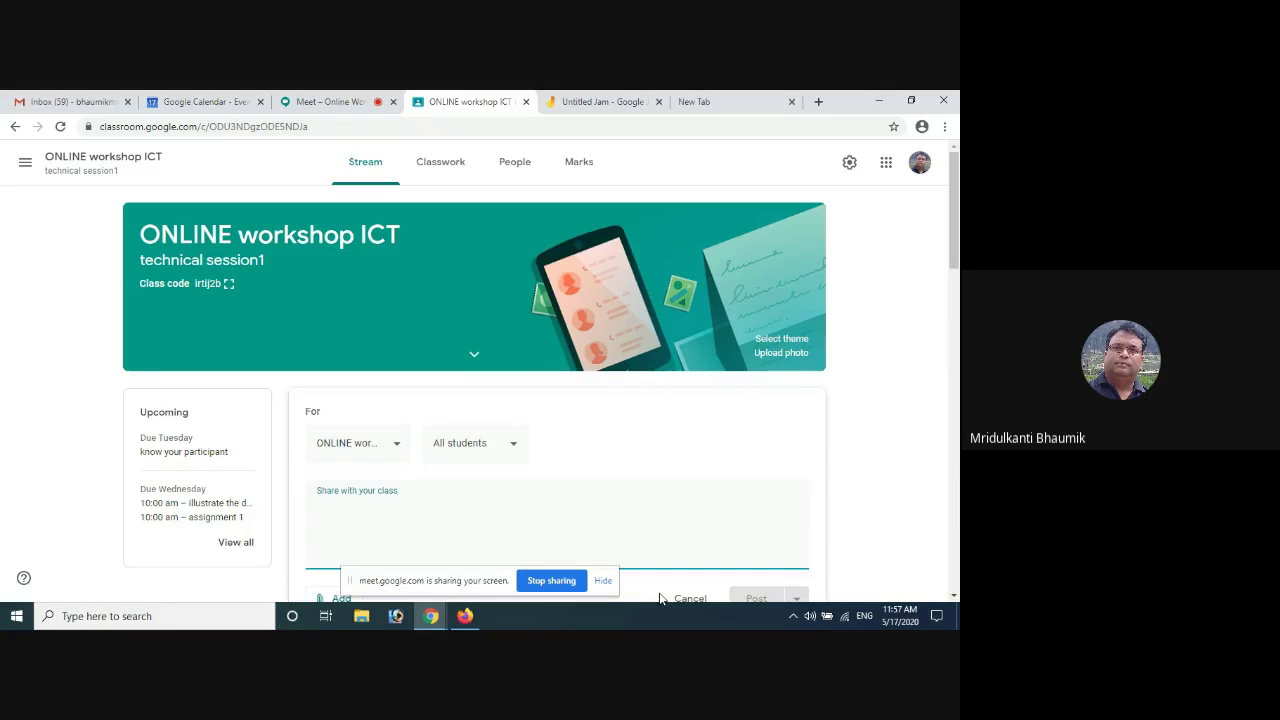
text(Bo)
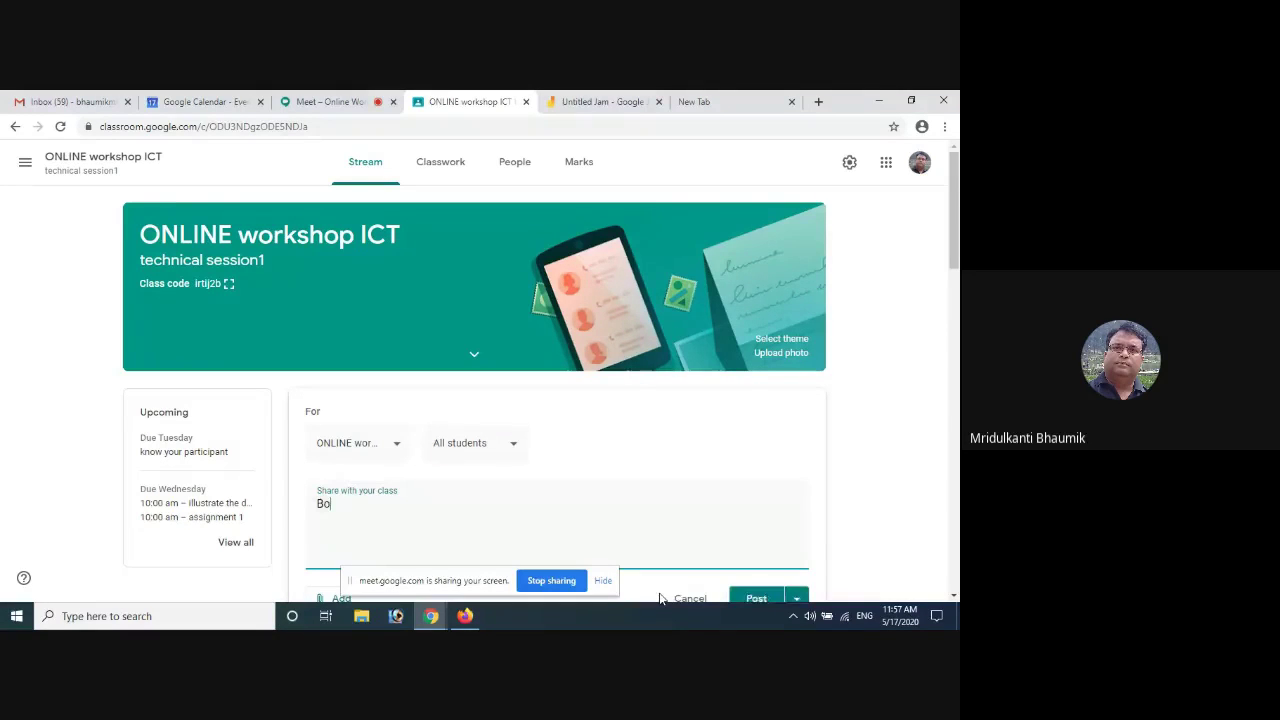
text(ard of)
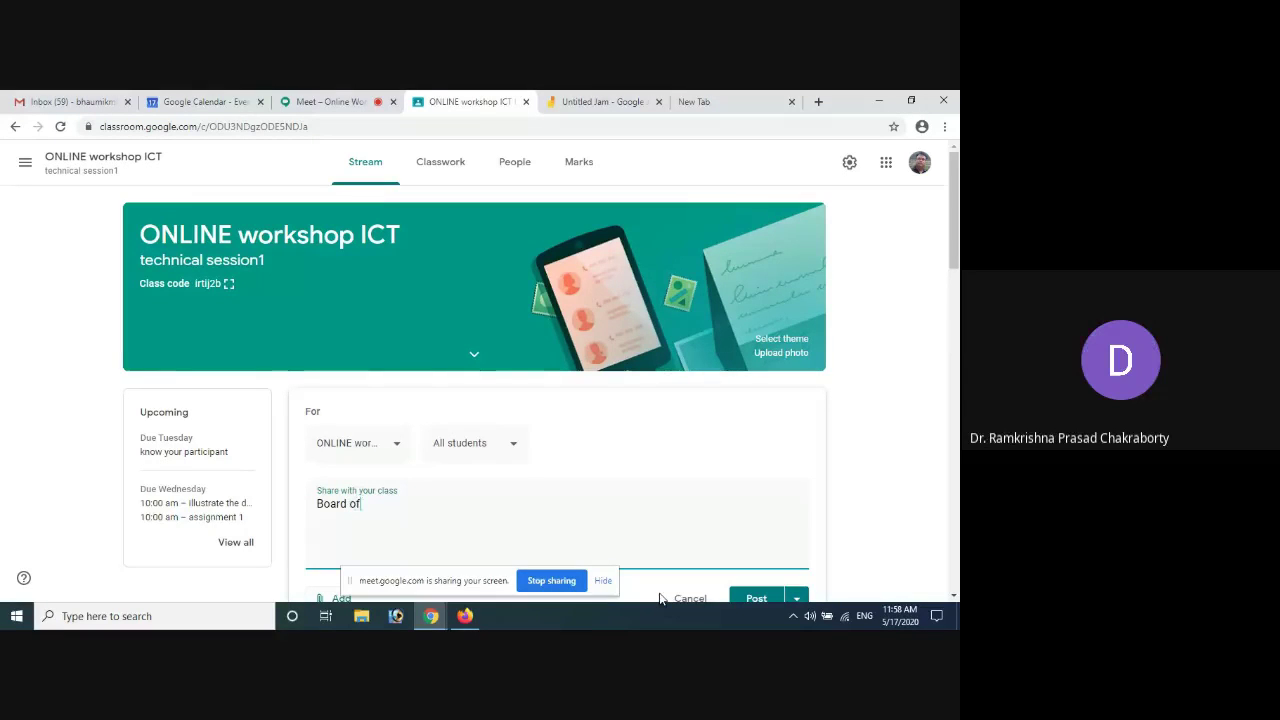
text( the)
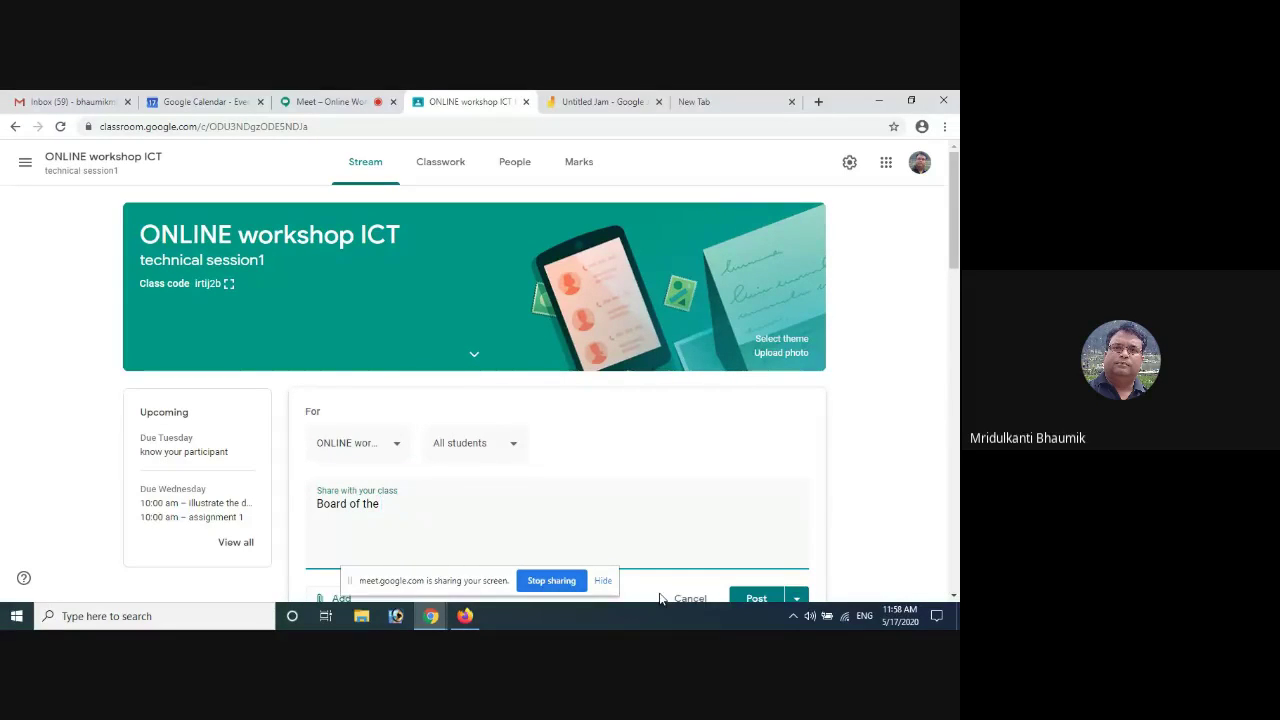
text( Class)
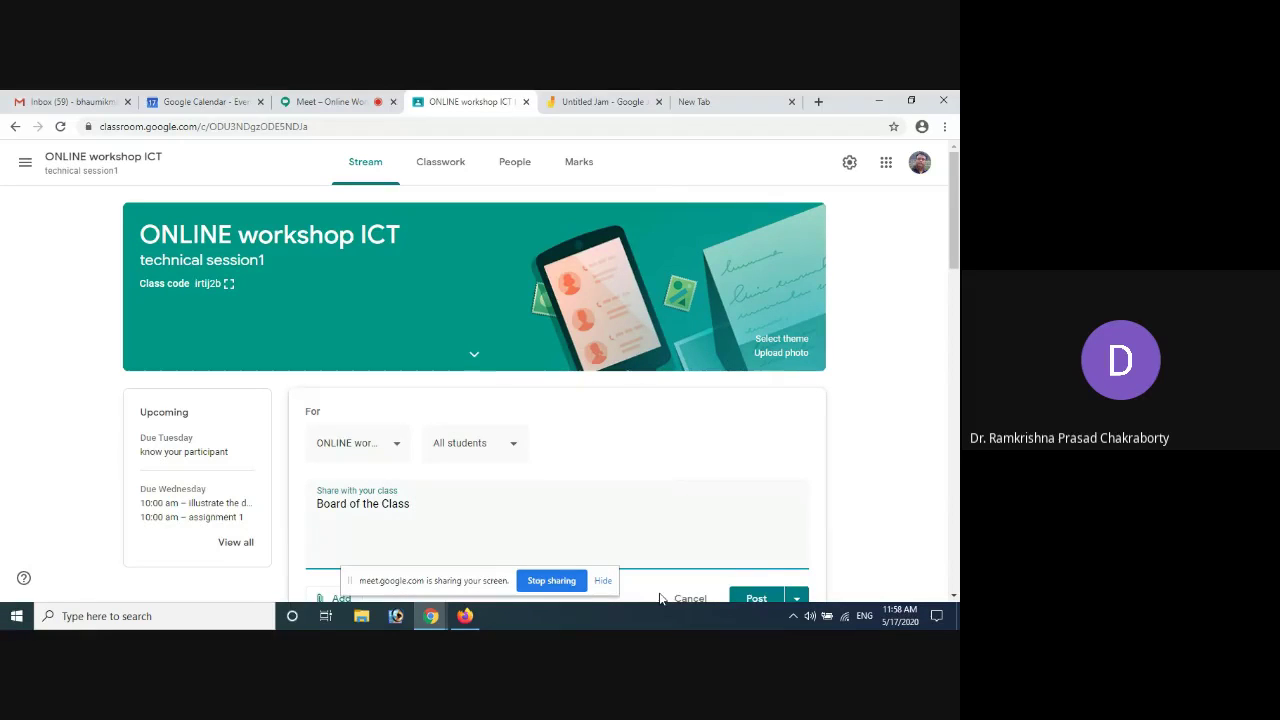
key(ctrl+v)
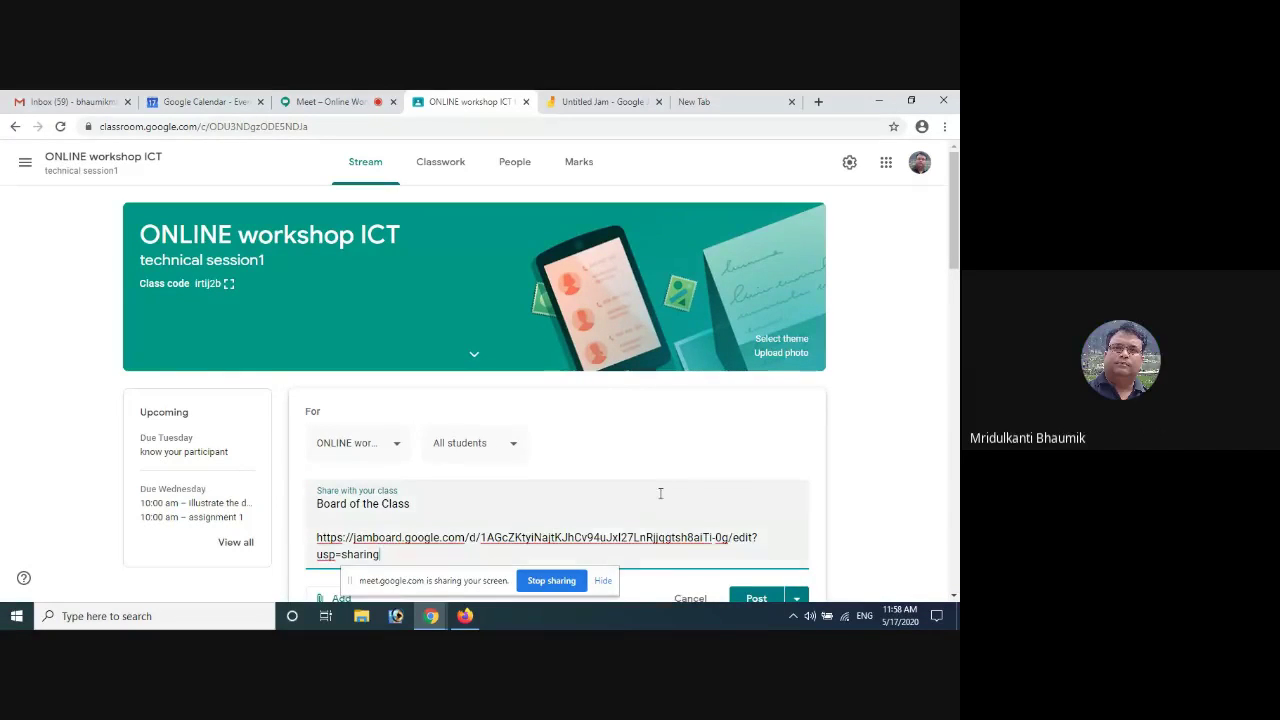
scroll(655, 468, down, 1)
scroll(655, 468, down, 1)
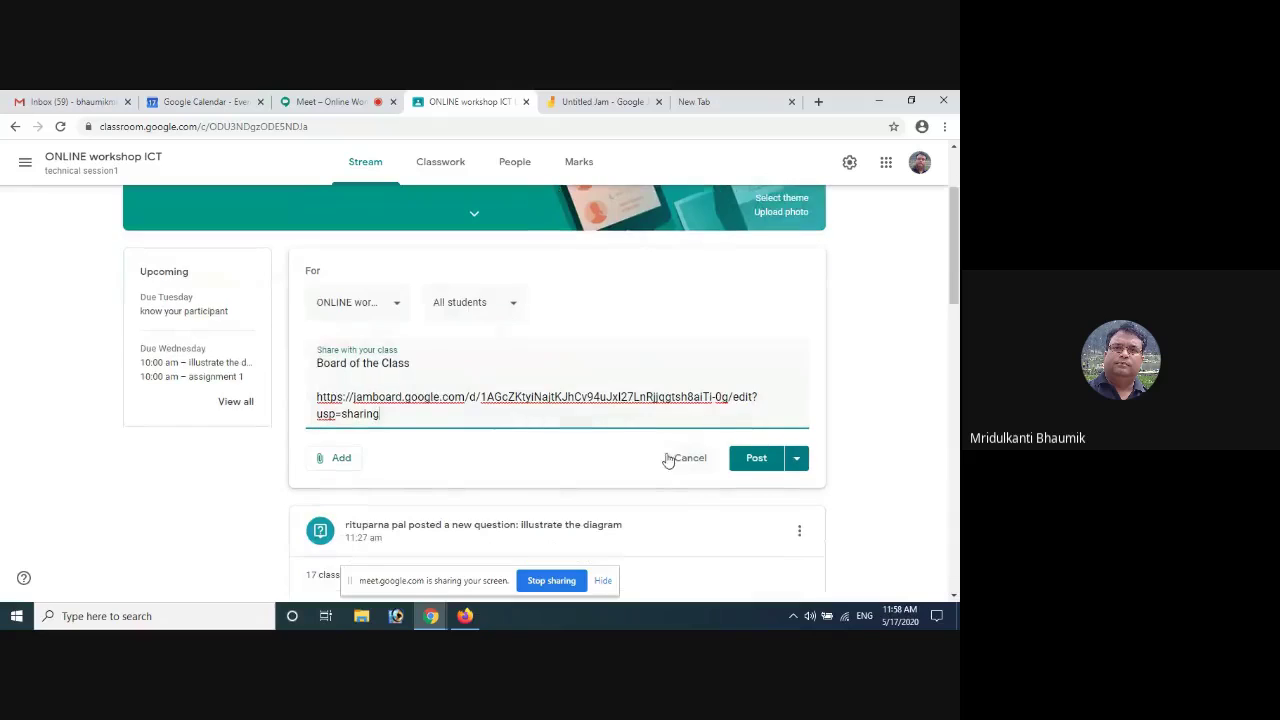
click(758, 460)
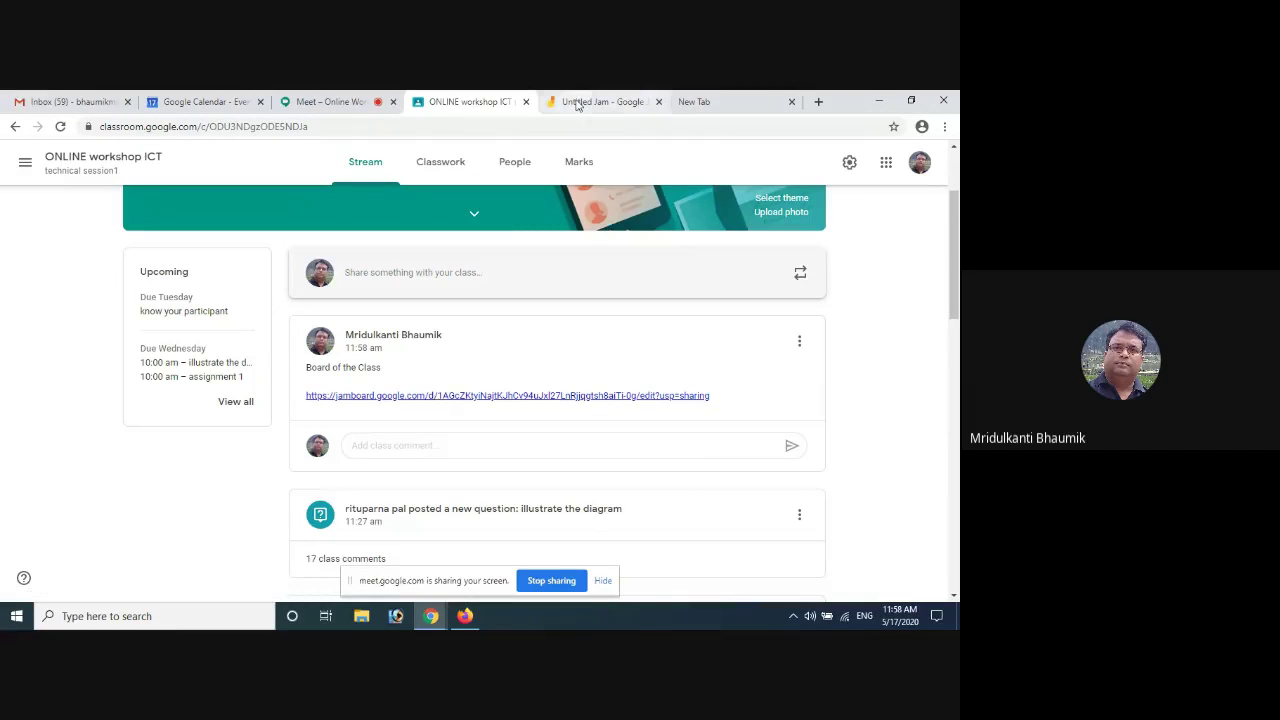
Go back to the Jam's first frame and hand-write the letters ONLINE with pen strokes
click(577, 104)
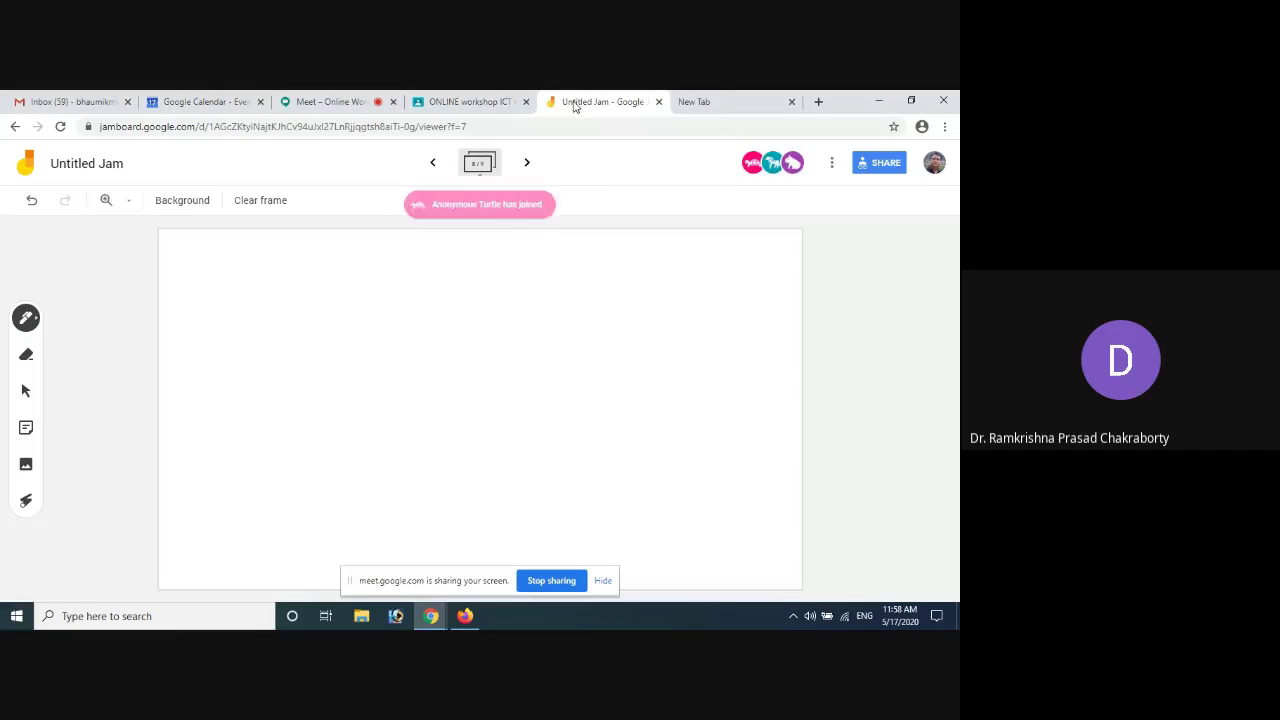
click(433, 163)
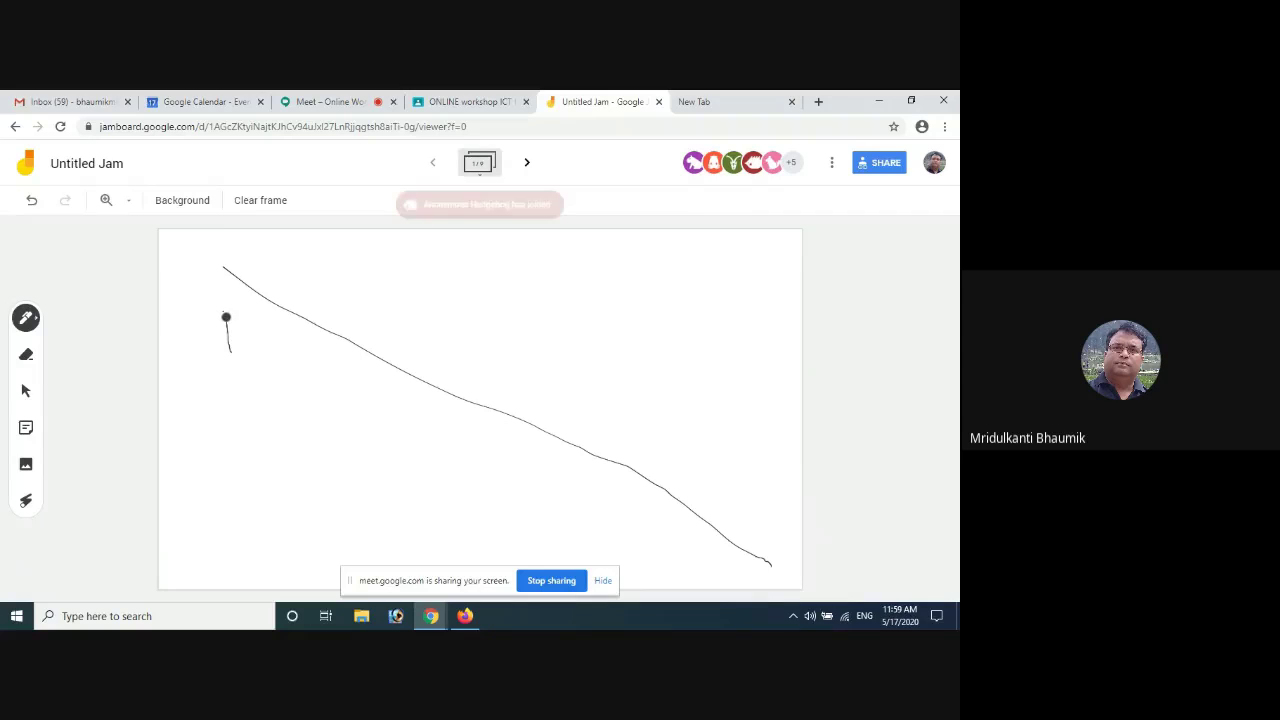
mouse_move(231, 323)
mouse_down()
mouse_move(323, 286)
mouse_move(351, 340)
mouse_move(407, 335)
mouse_up()
drag(421, 289, 429, 349)
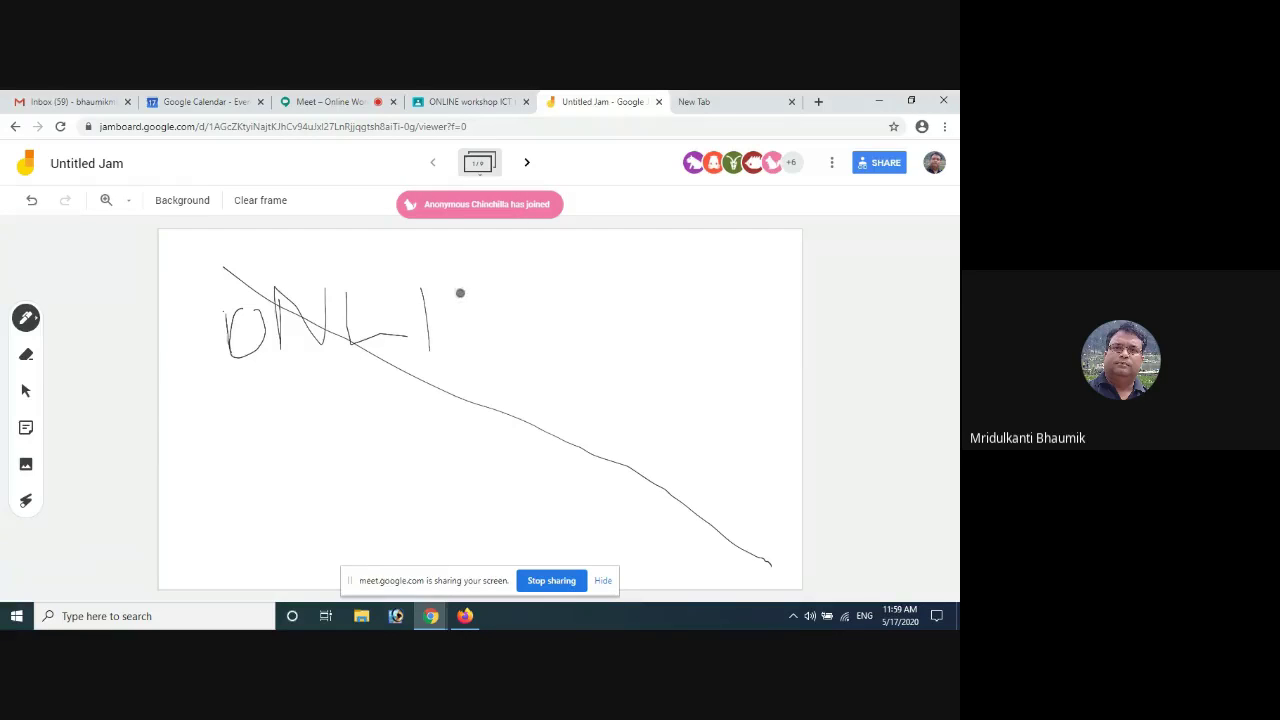
drag(460, 293, 471, 350)
mouse_move(459, 297)
mouse_down()
mouse_move(571, 369)
mouse_move(649, 303)
mouse_move(674, 314)
mouse_move(685, 250)
mouse_up()
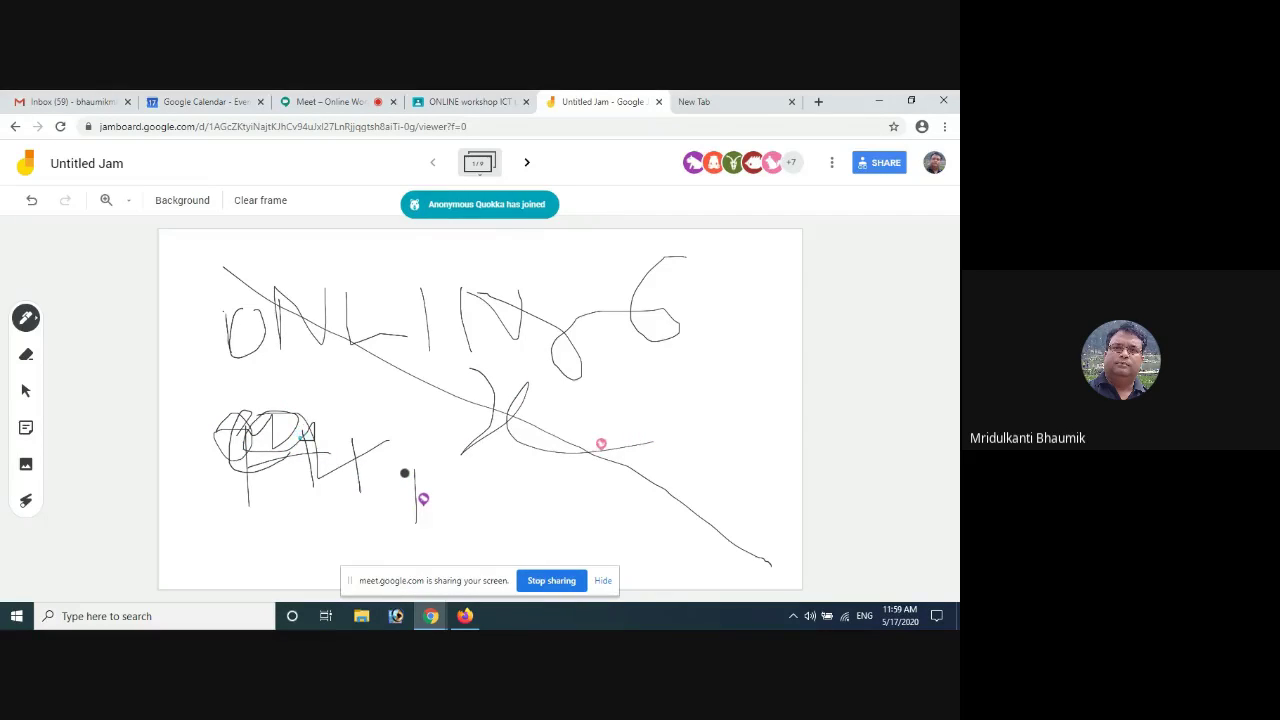
Change the Jam's link permission from Editor to Viewer so link holders can only view
click(879, 167)
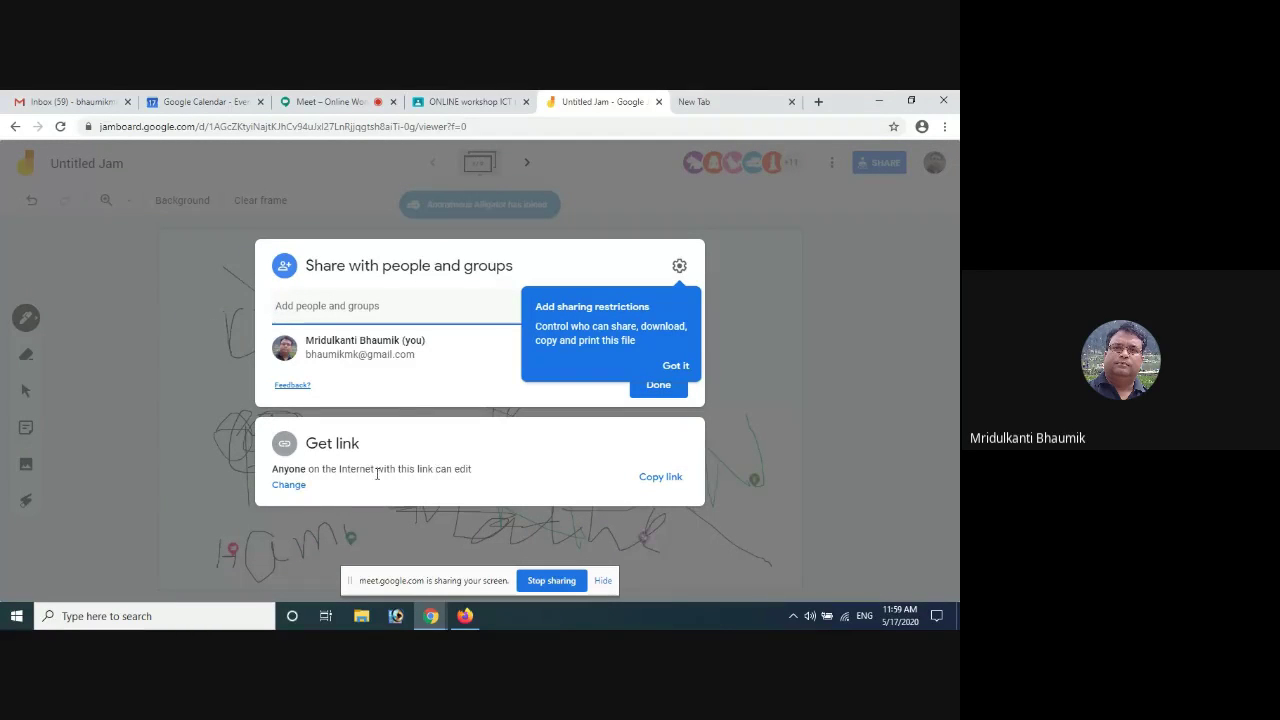
click(294, 492)
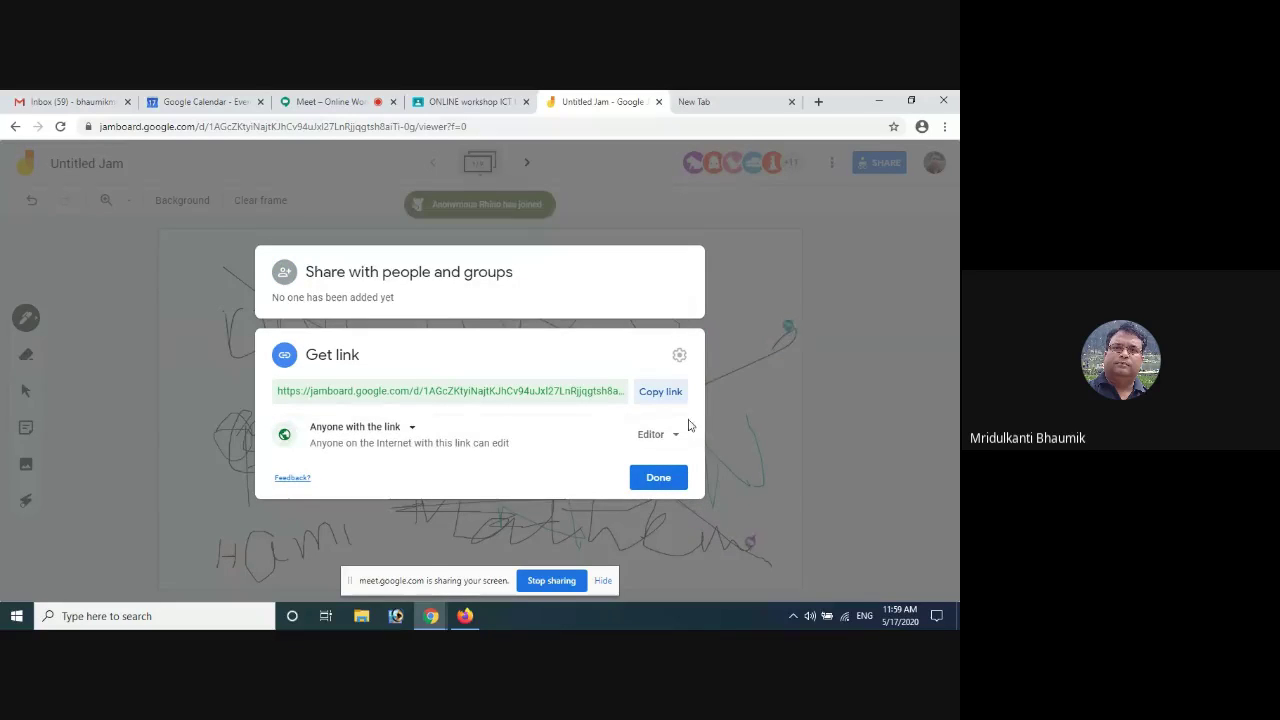
click(676, 437)
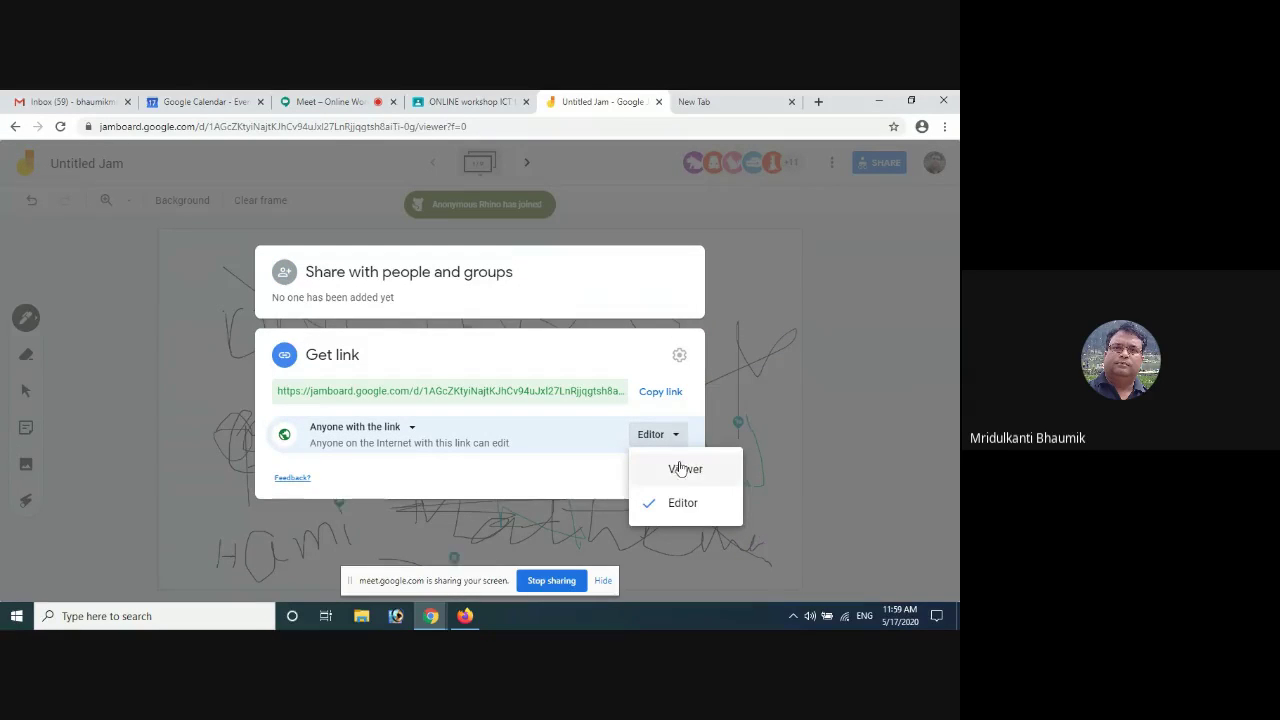
click(672, 470)
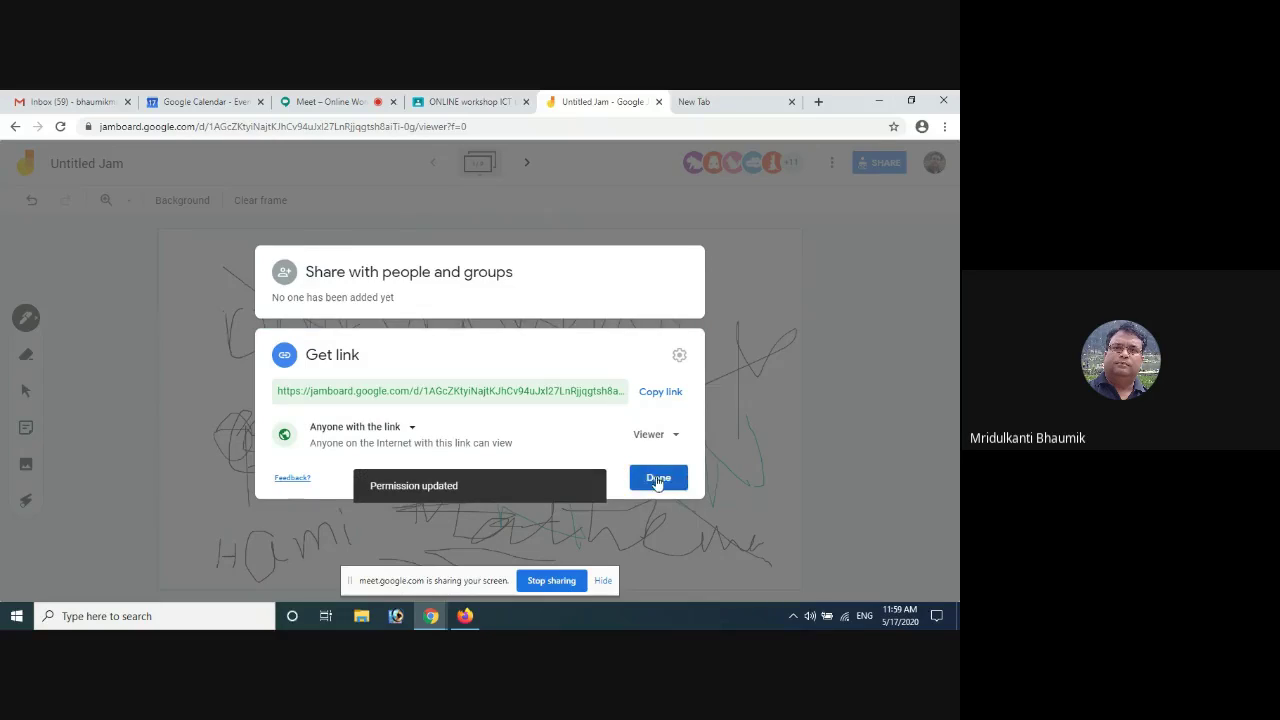
click(657, 480)
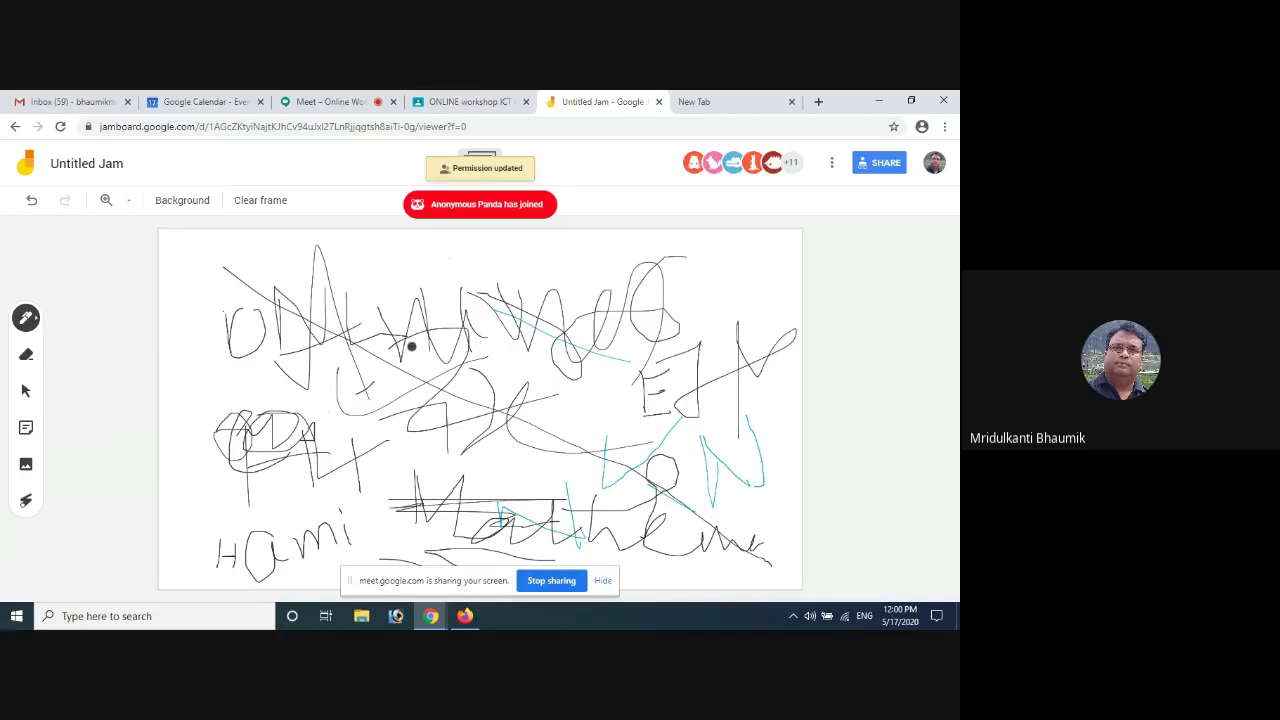
Add one more pen stroke, then place a yellow sticky note reading 'kdhgkdsgkdhdkdh'
drag(441, 287, 496, 270)
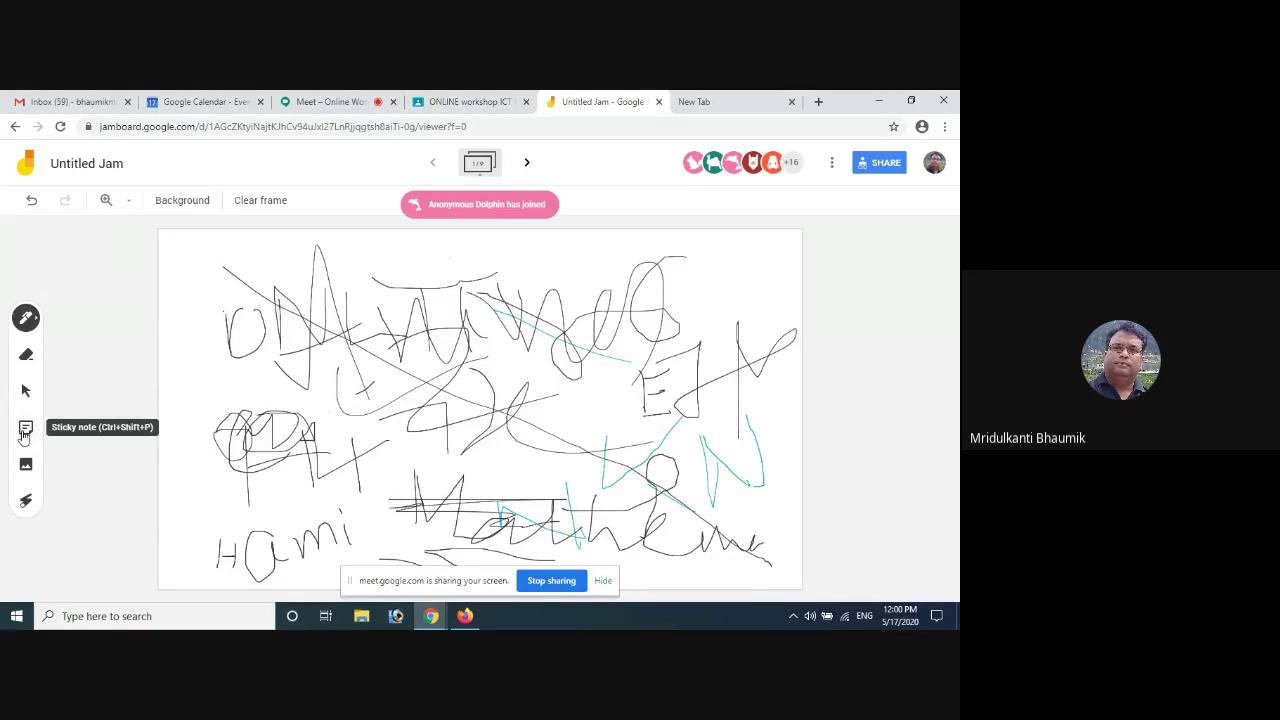
click(25, 429)
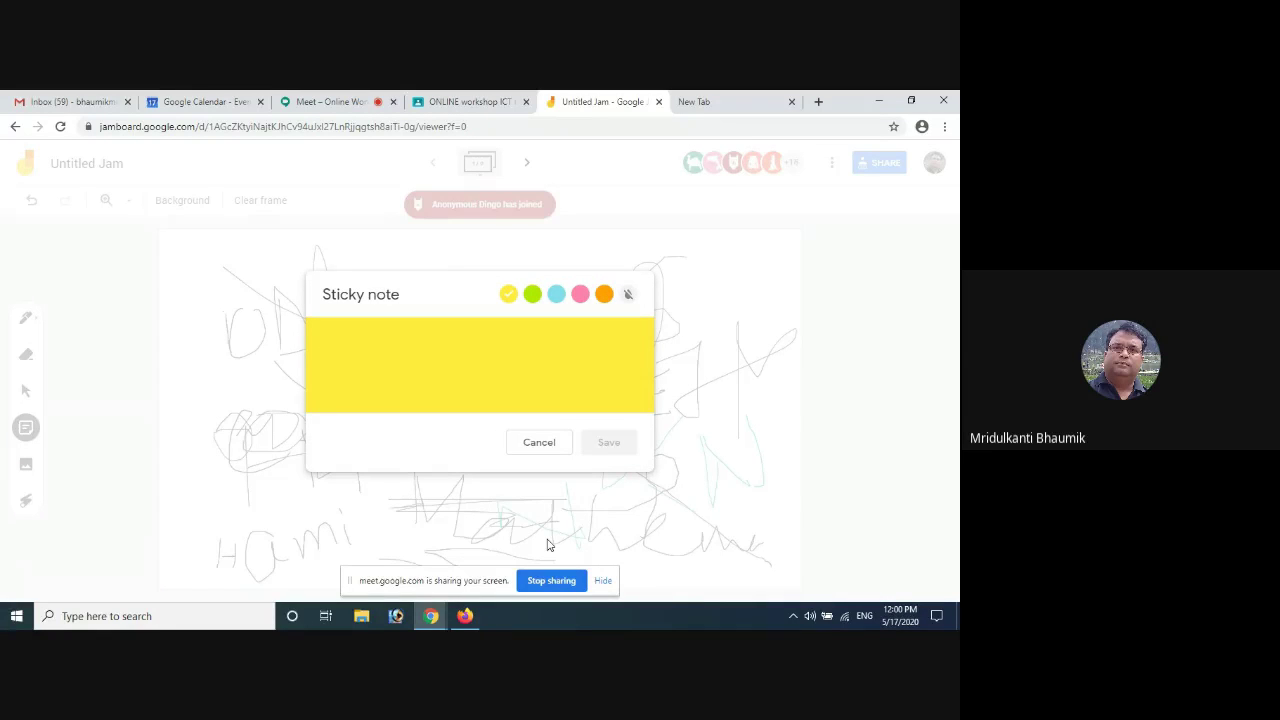
text(kdhgkdsgkdhdkdh)
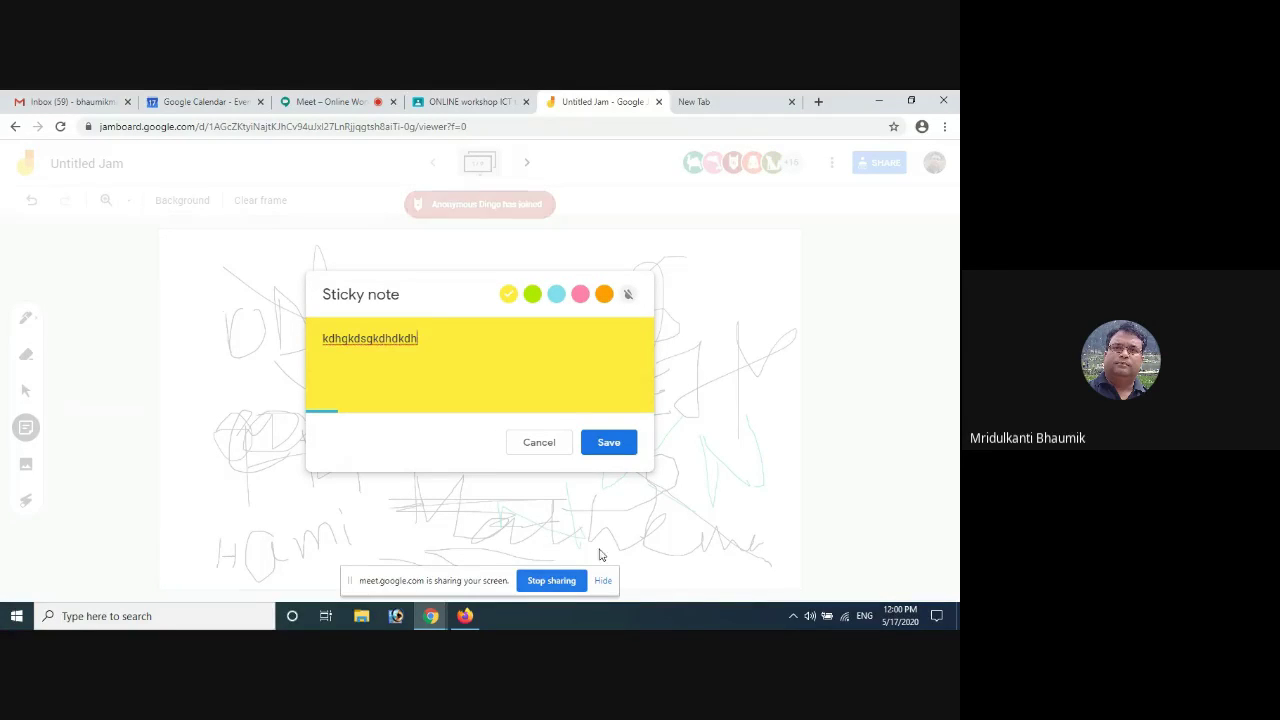
click(610, 443)
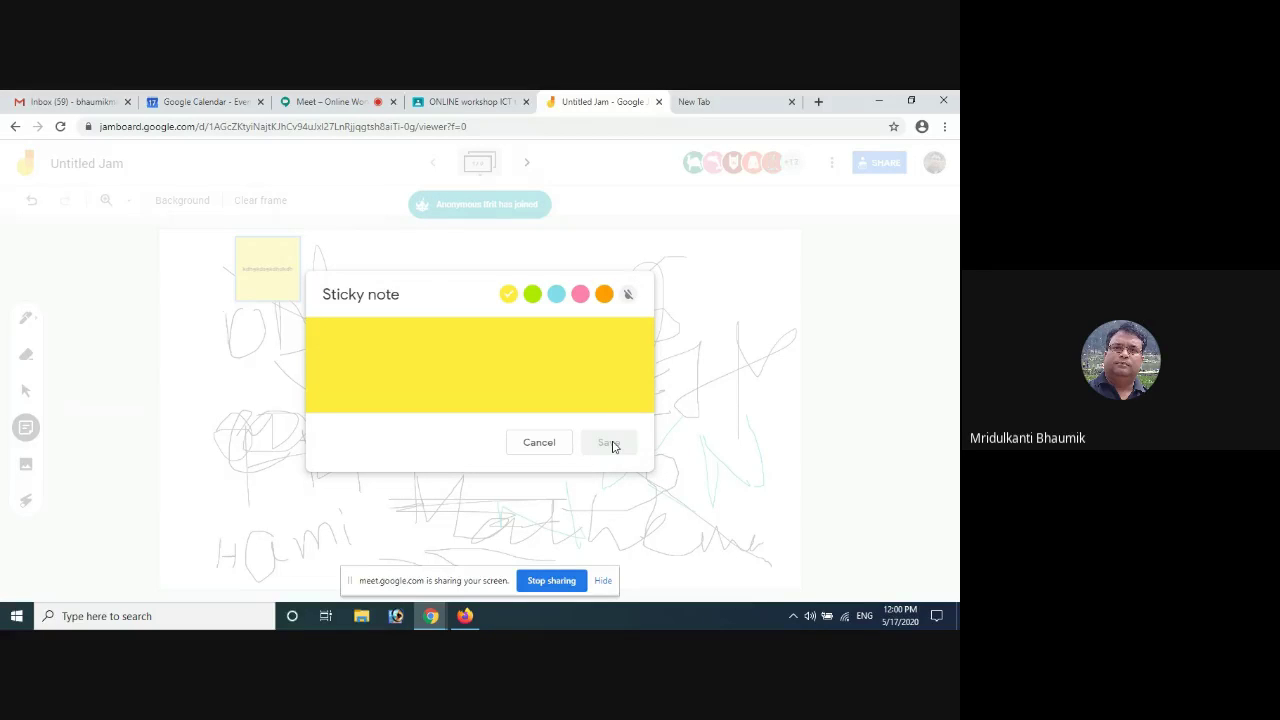
Discard the extra blank note and move the test note to the frame's top-left corner
click(537, 442)
click(266, 259)
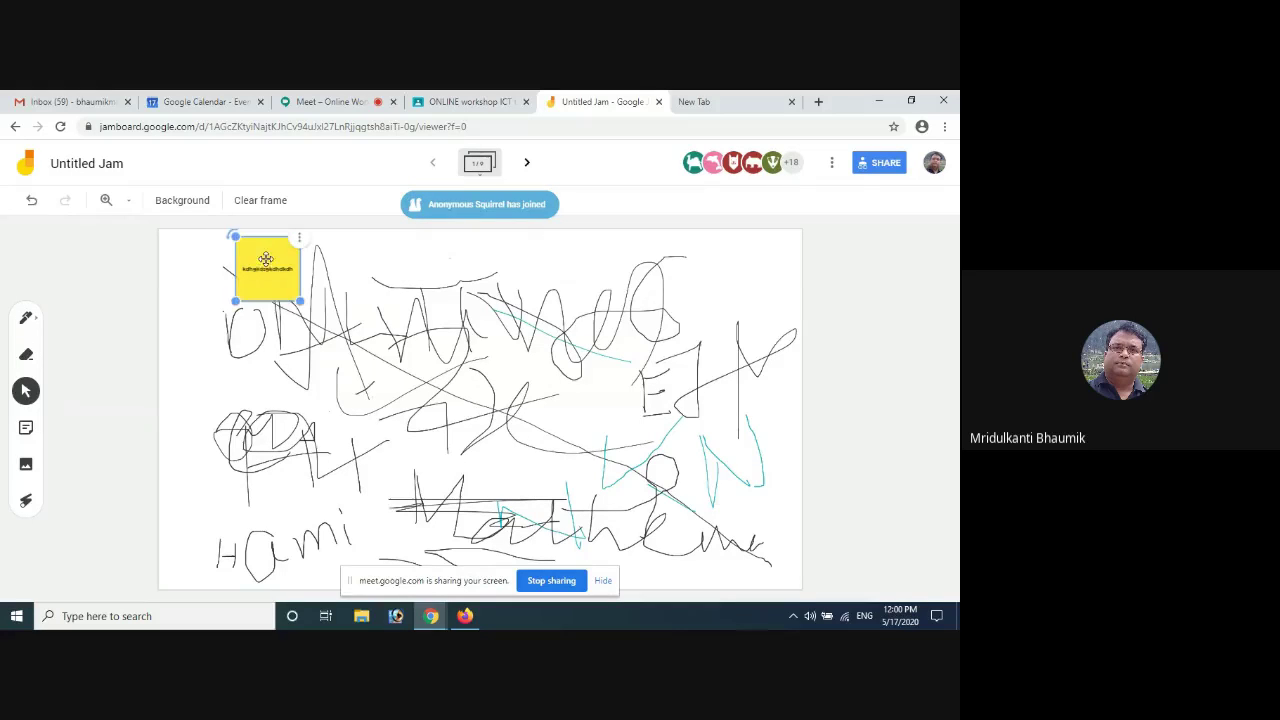
drag(279, 277, 289, 363)
Add a 'Welcome to the Workshop' sticky note and delete the old test note
click(30, 428)
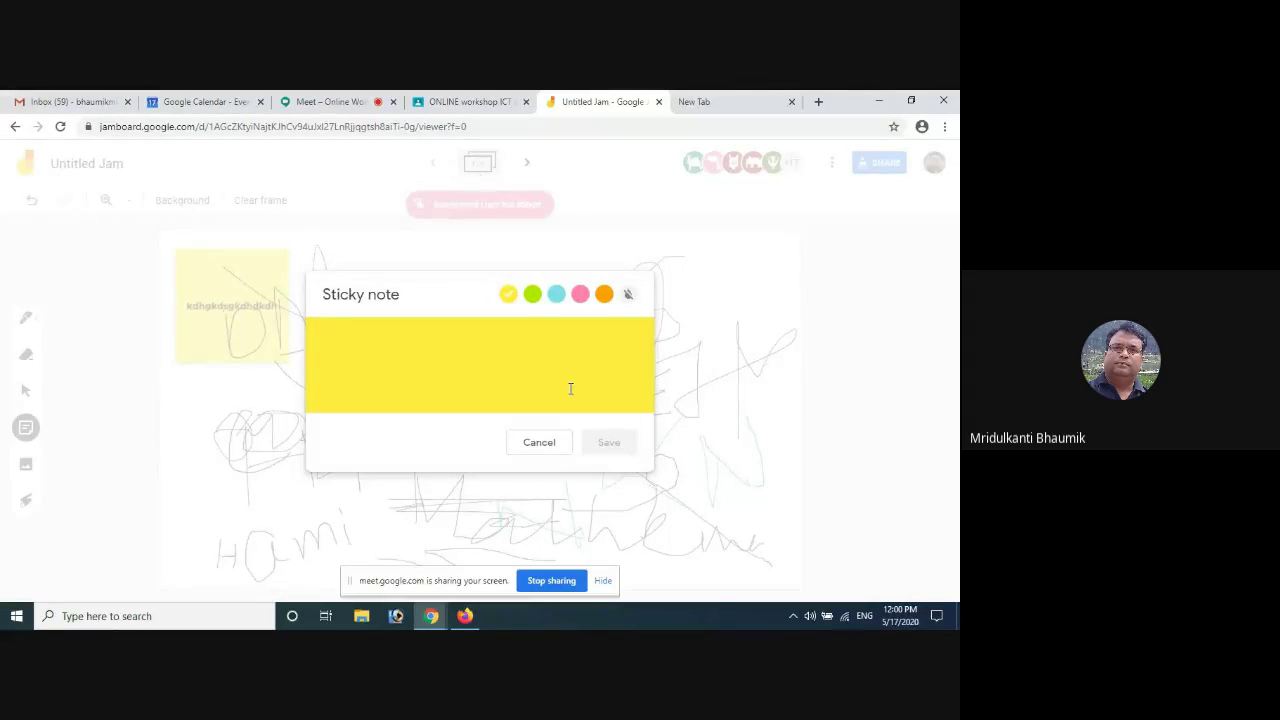
text(Welco)
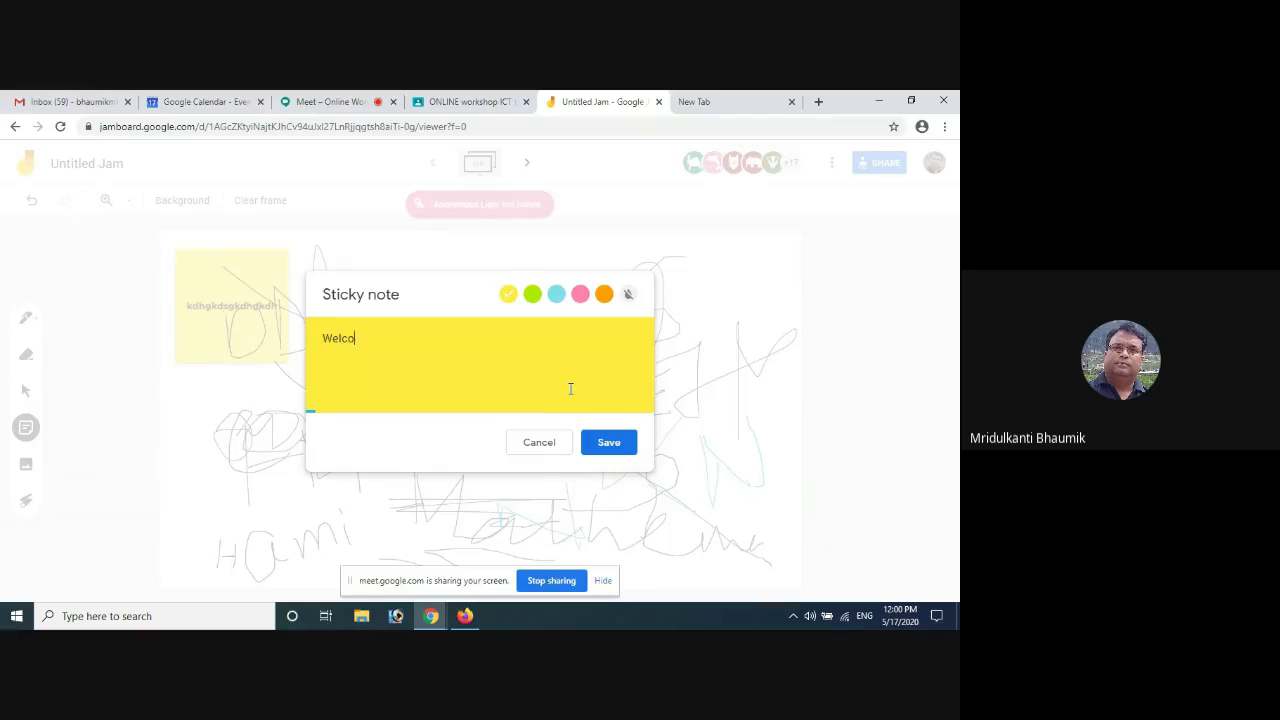
text(me to the Wo)
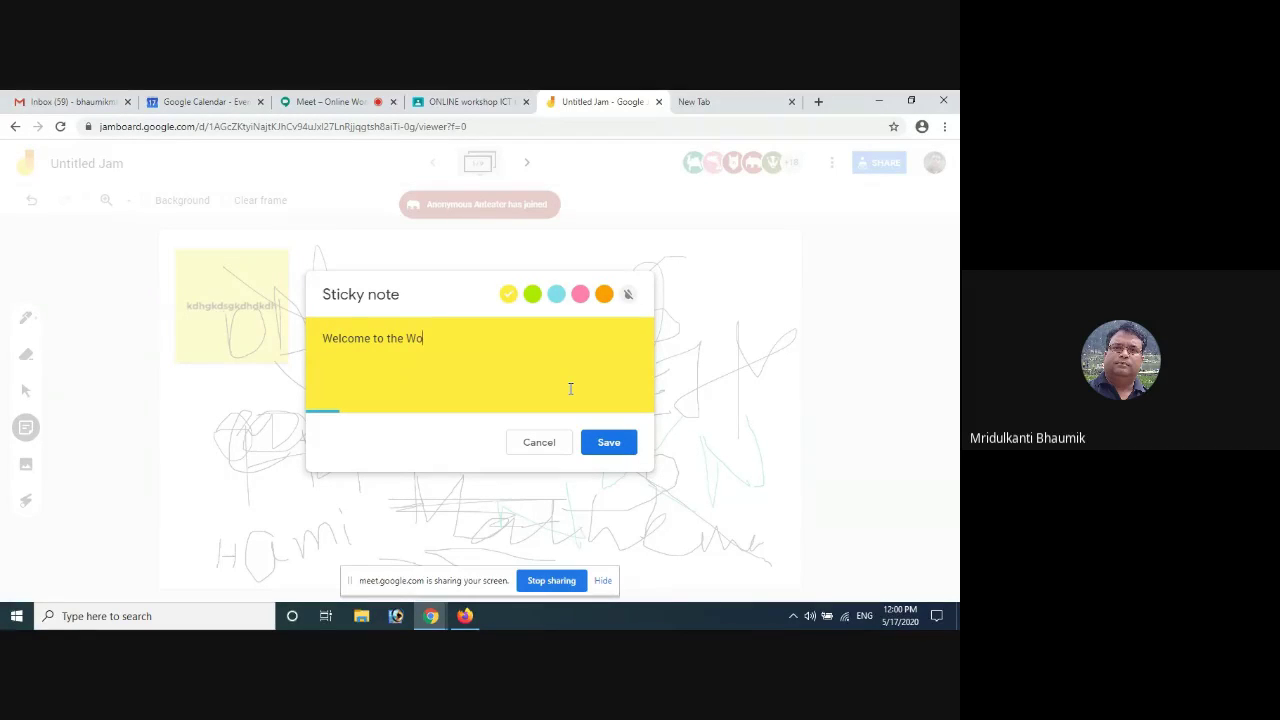
text(rksh)
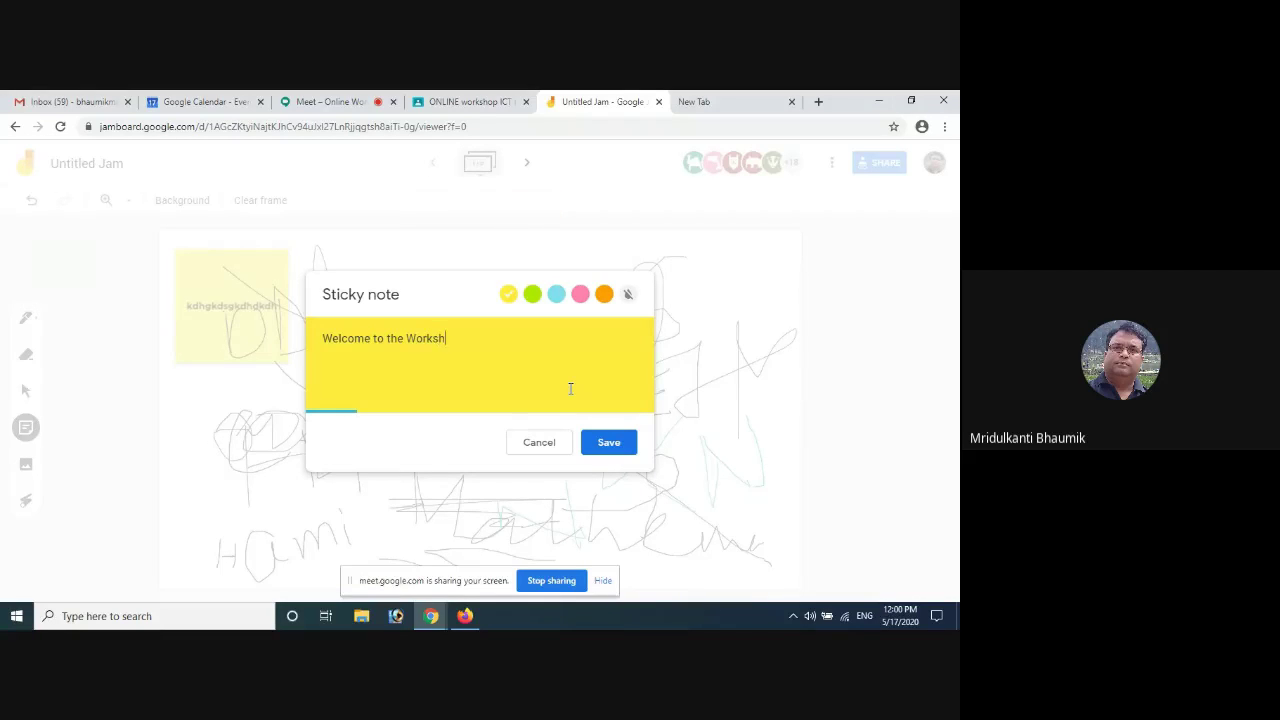
text(op)
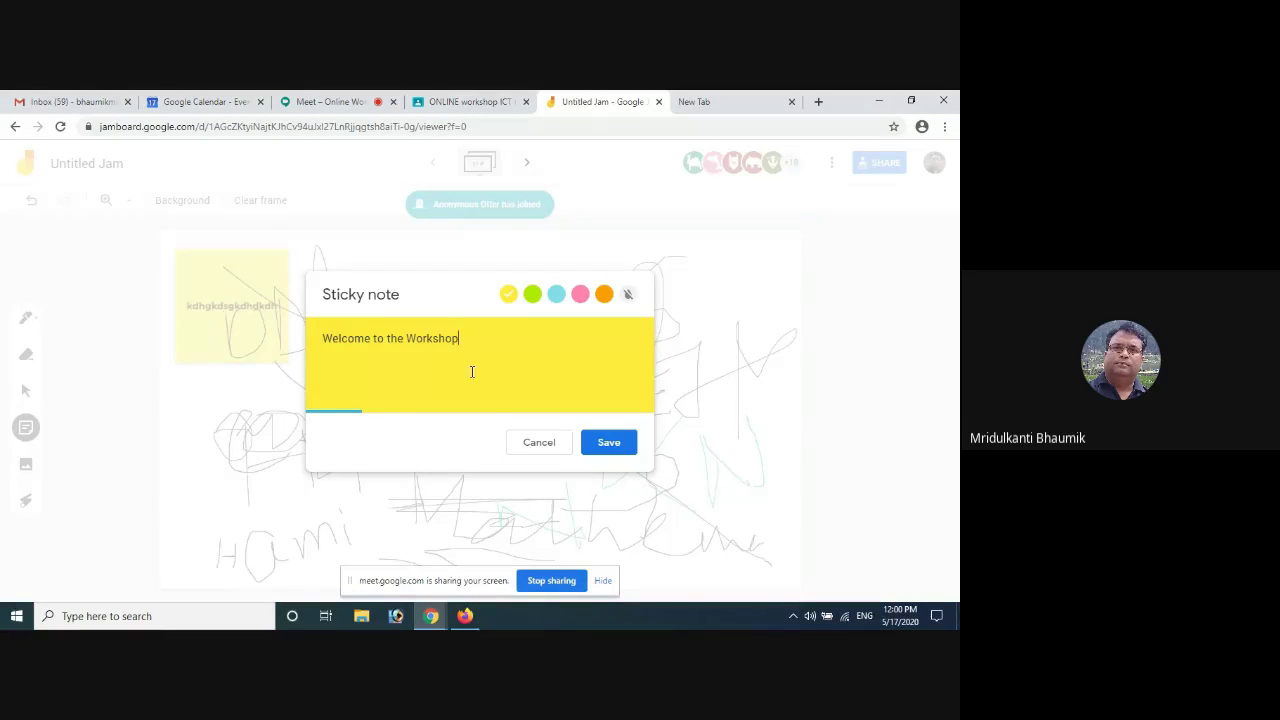
click(608, 446)
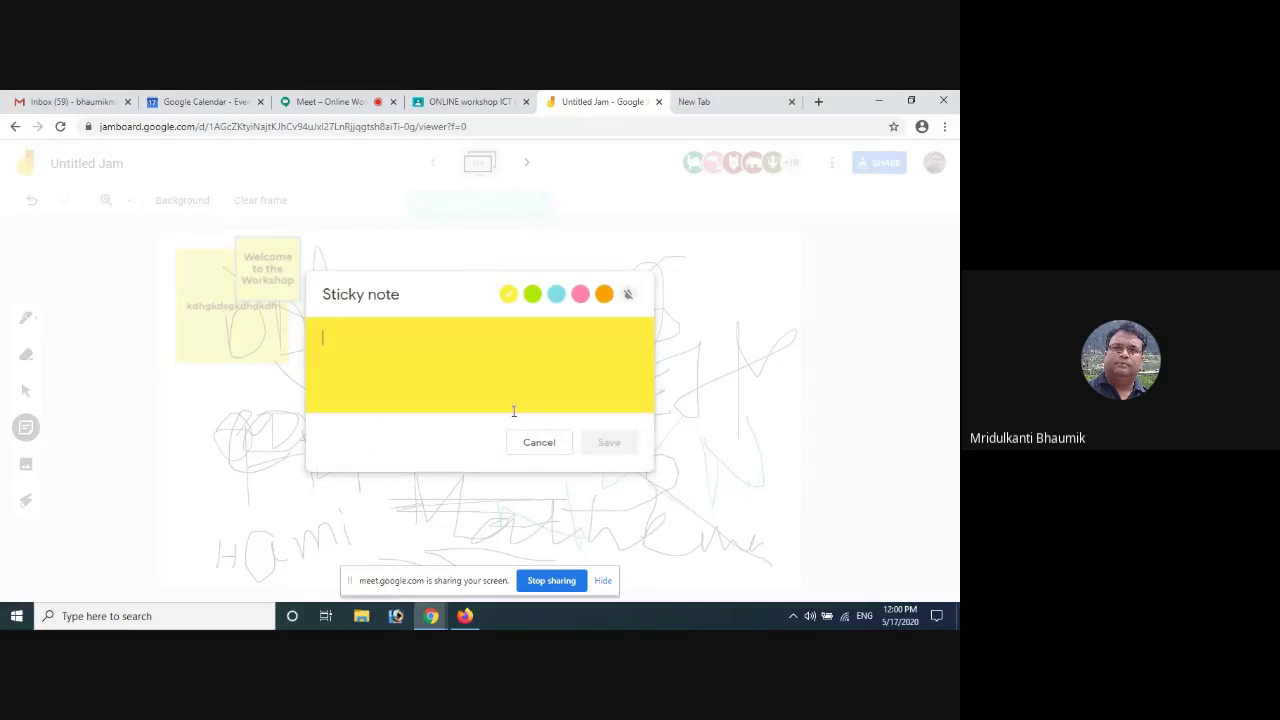
click(539, 446)
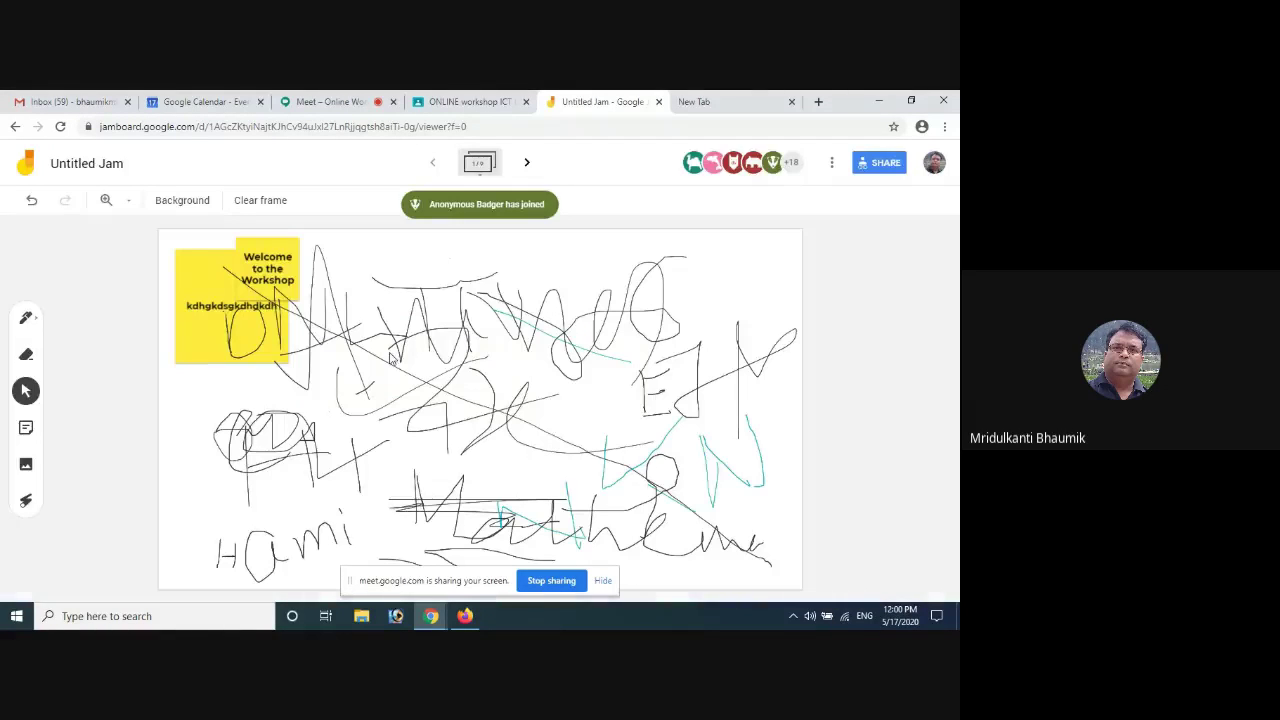
click(234, 327)
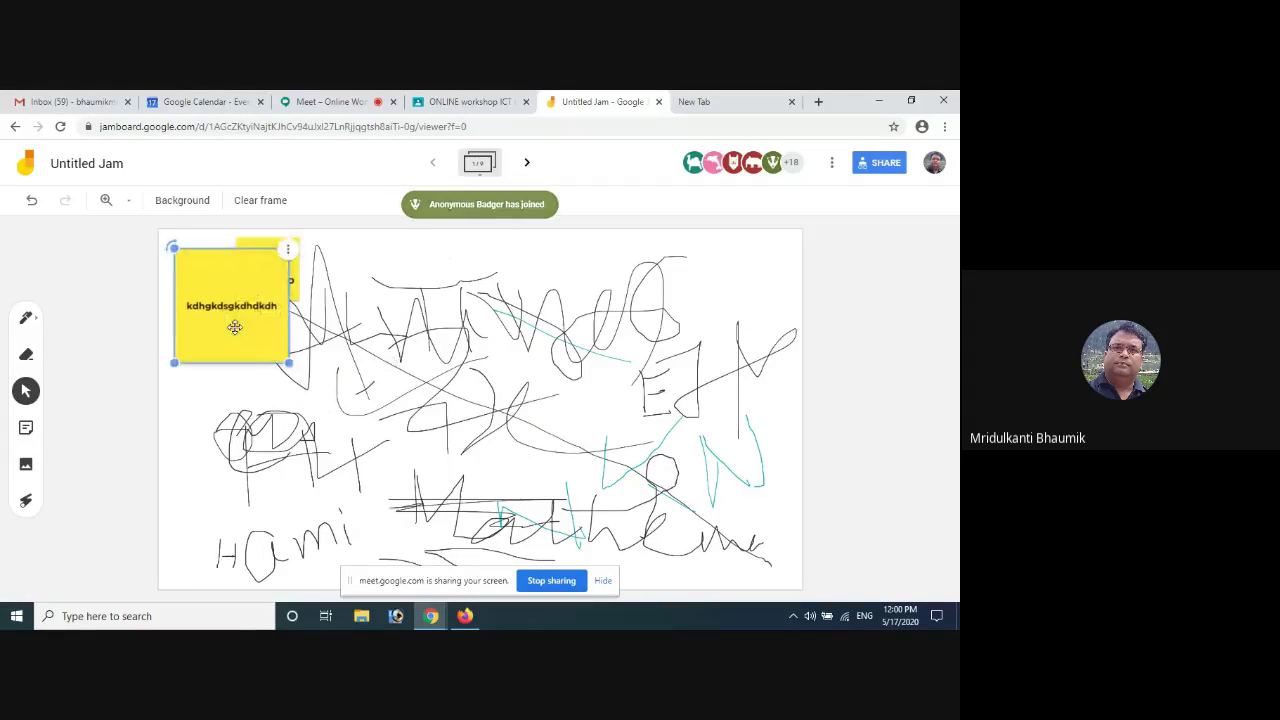
key(Delete)
Enlarge the 'Welcome to the Workshop' note and move it toward the frame's centre
click(263, 270)
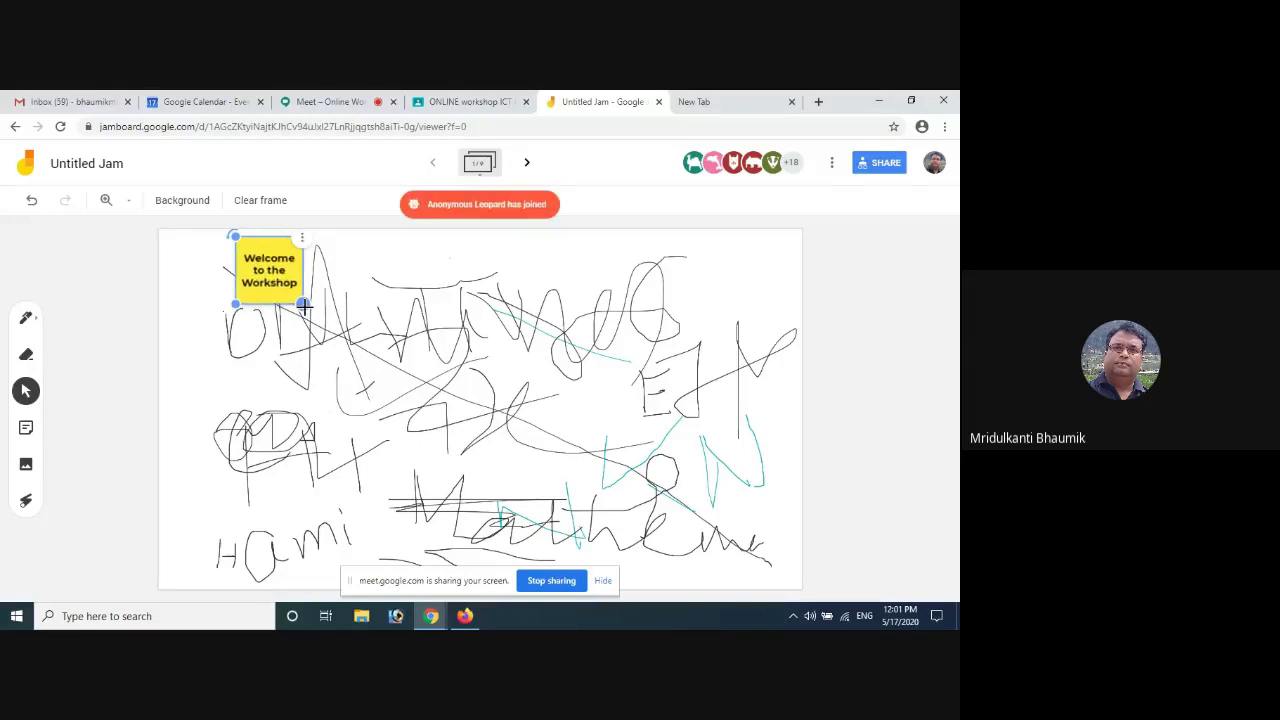
drag(300, 300, 552, 553)
click(635, 441)
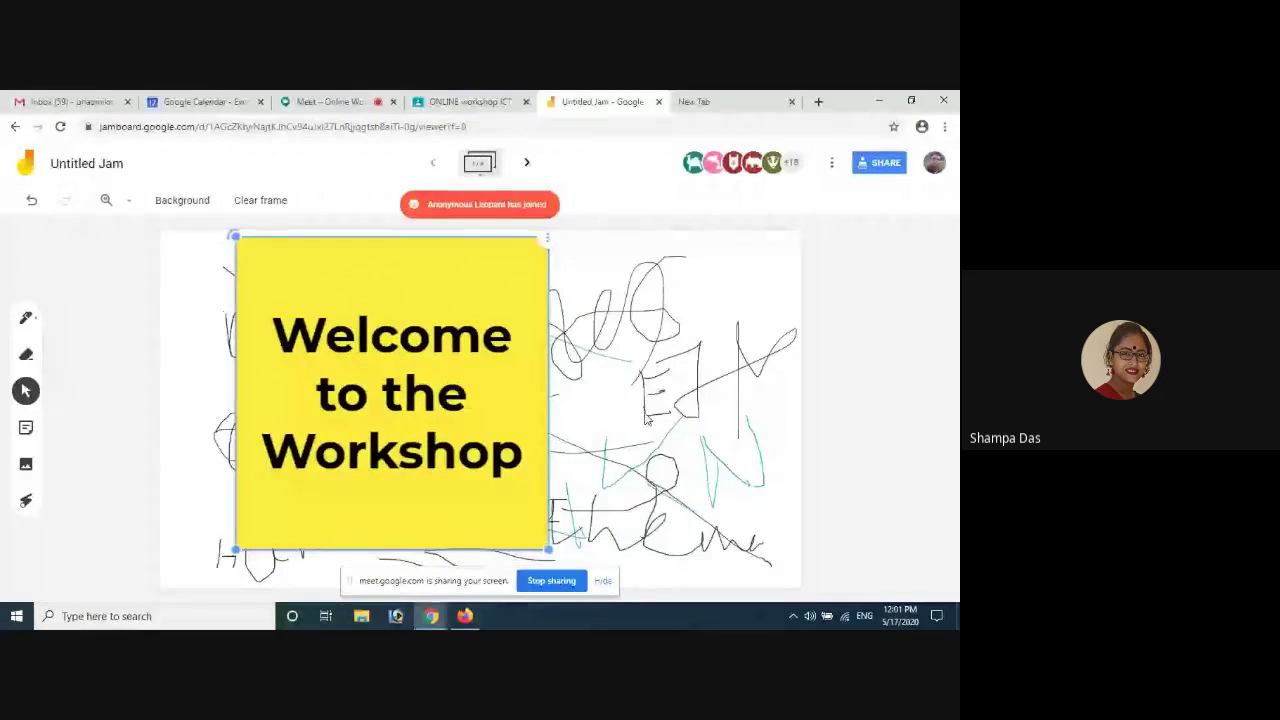
drag(345, 352, 436, 368)
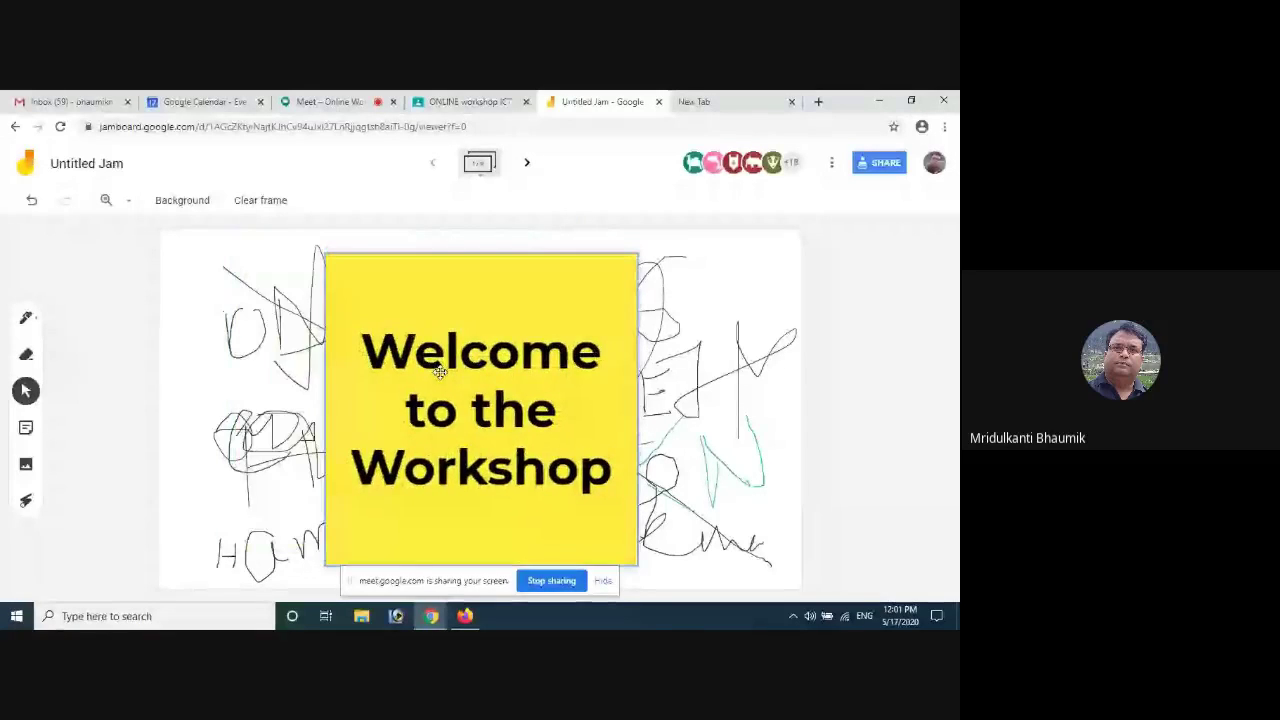
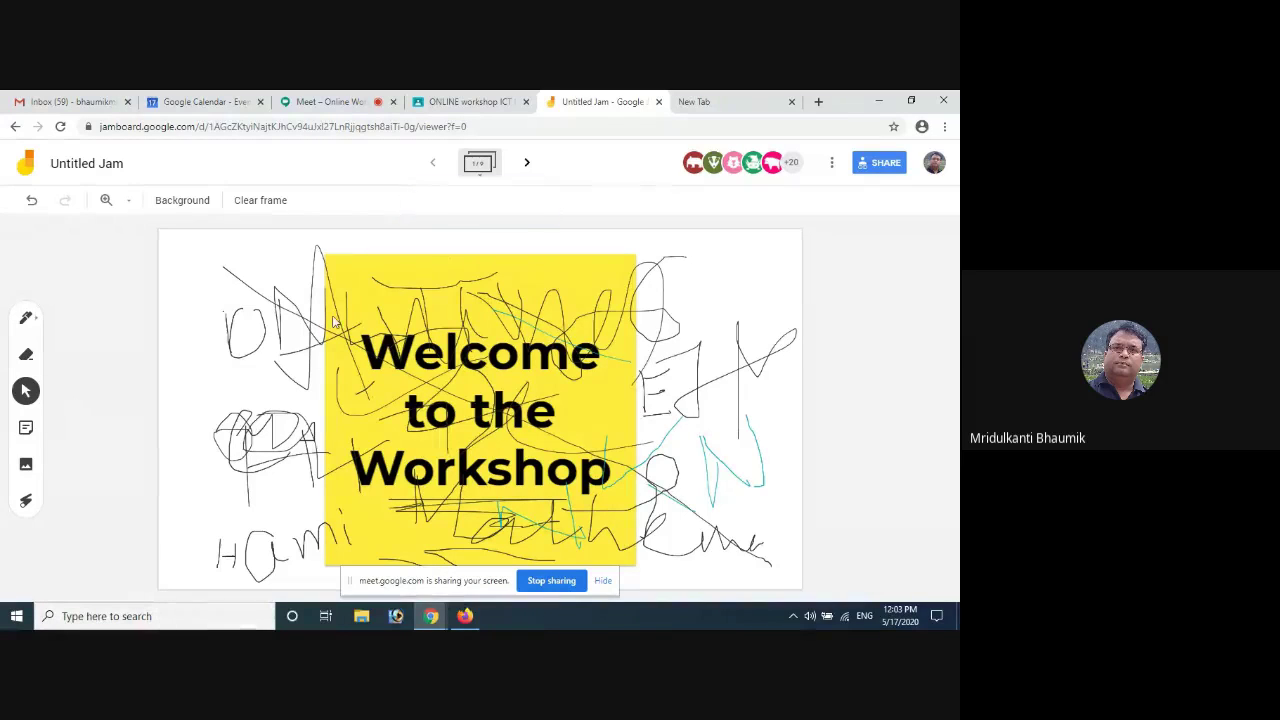
Save the Welcome to the Workshop jam as a PDF, then go back to the ONLINE workshop ICT class
click(831, 162)
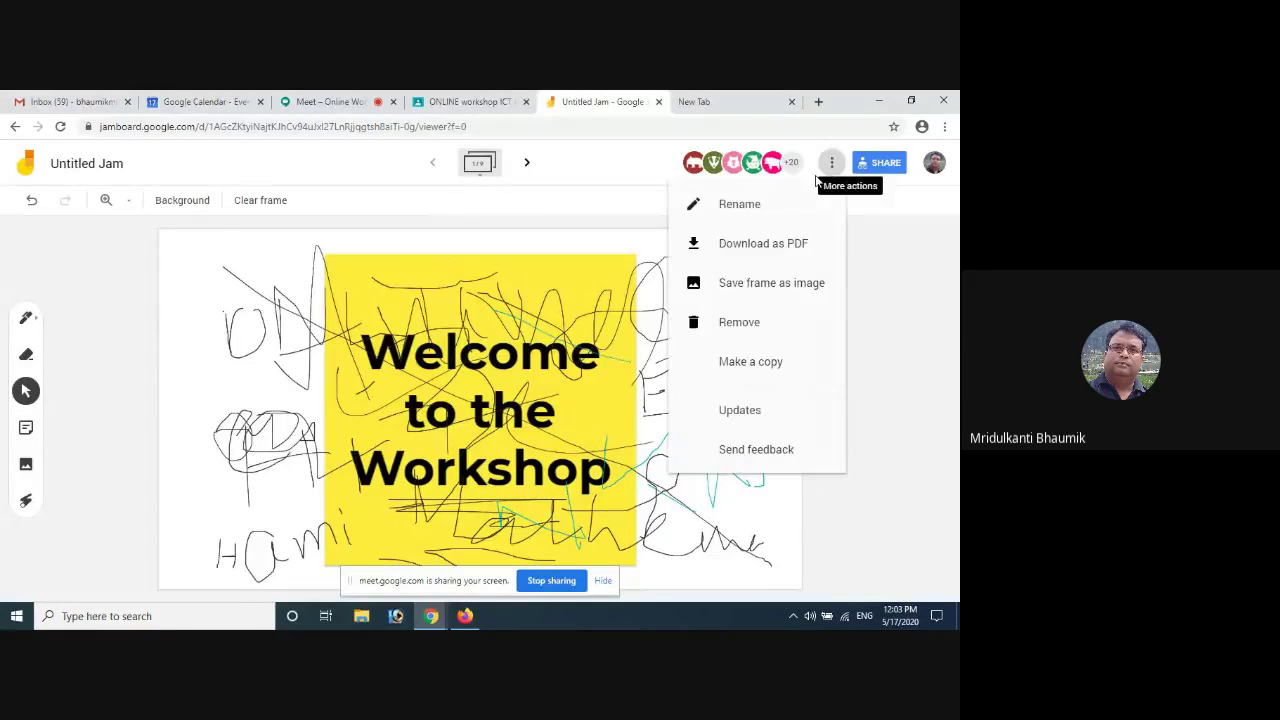
click(773, 245)
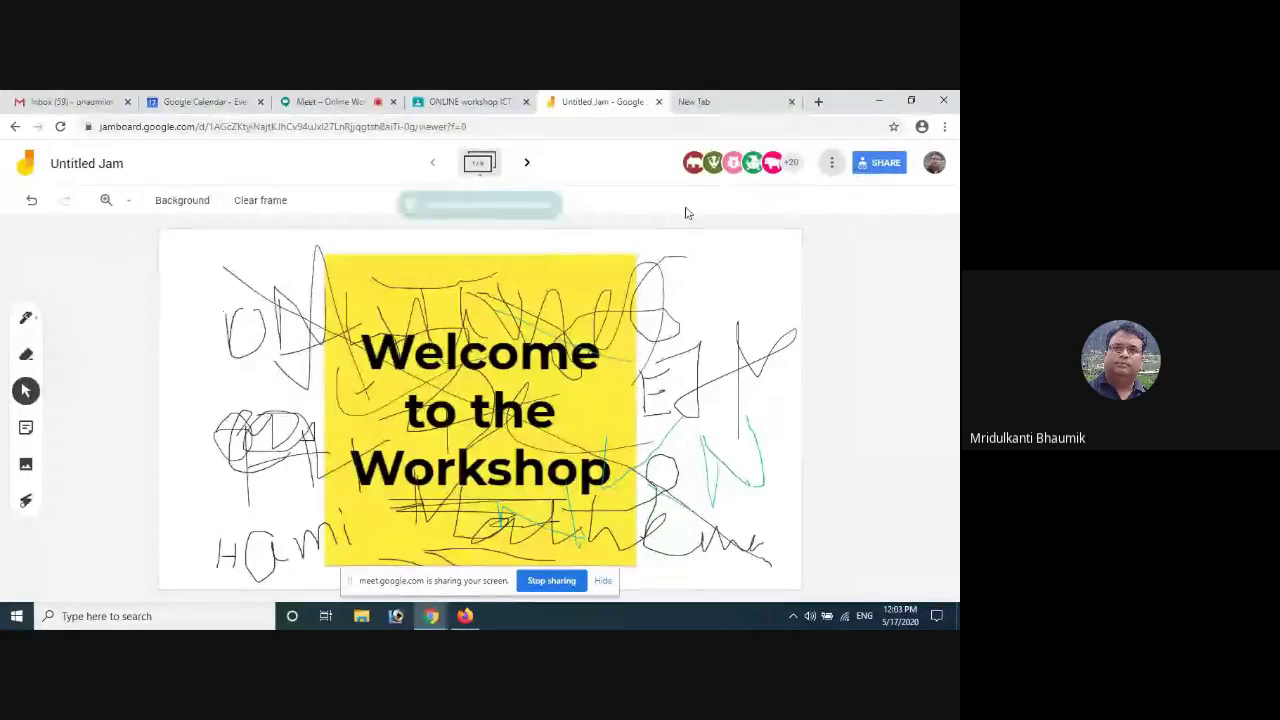
click(449, 103)
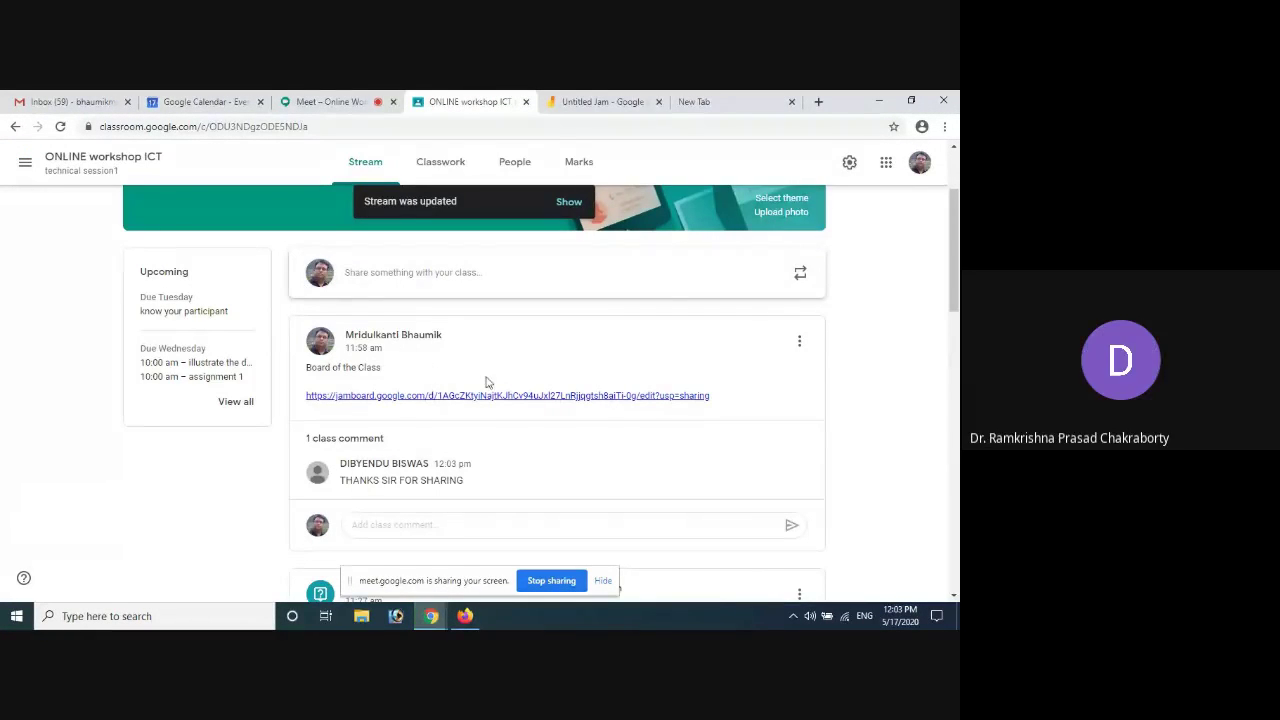
Edit the Board of the Class post and type 'Class Note' on a new line below the Jamboard link
click(799, 341)
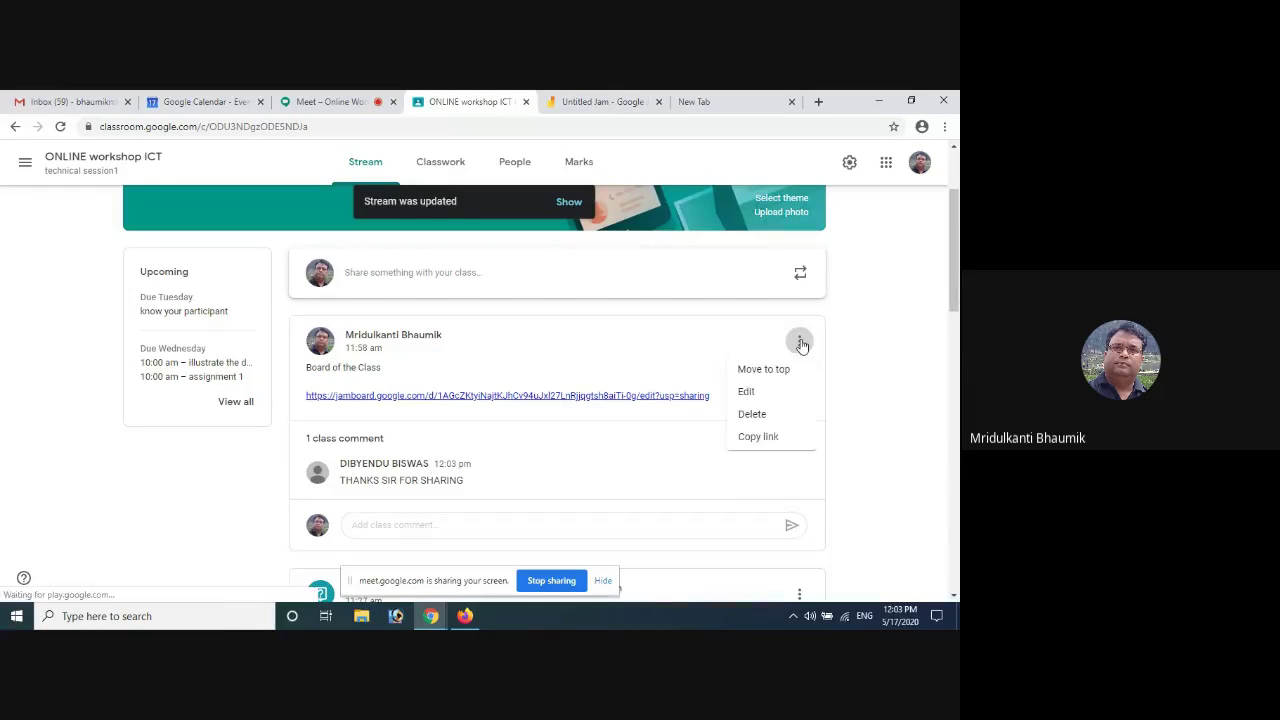
click(752, 391)
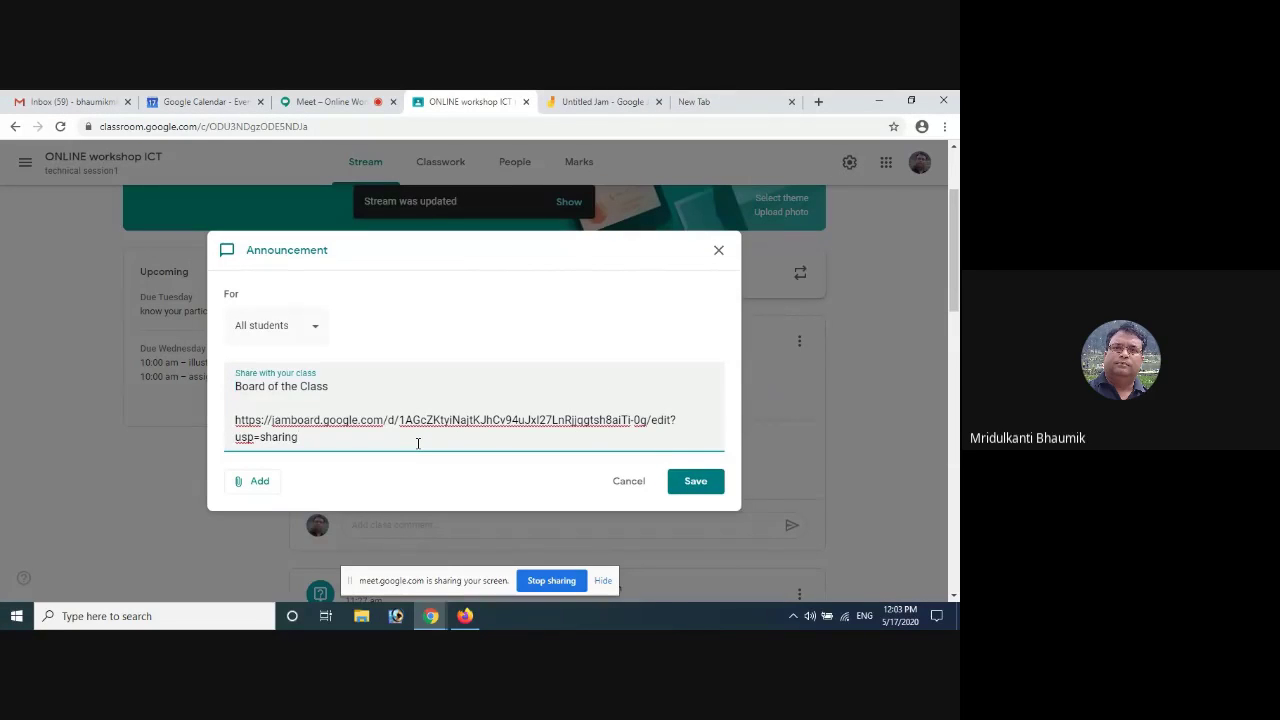
key(Return)
key(Return)
key(Return)
key(Return)
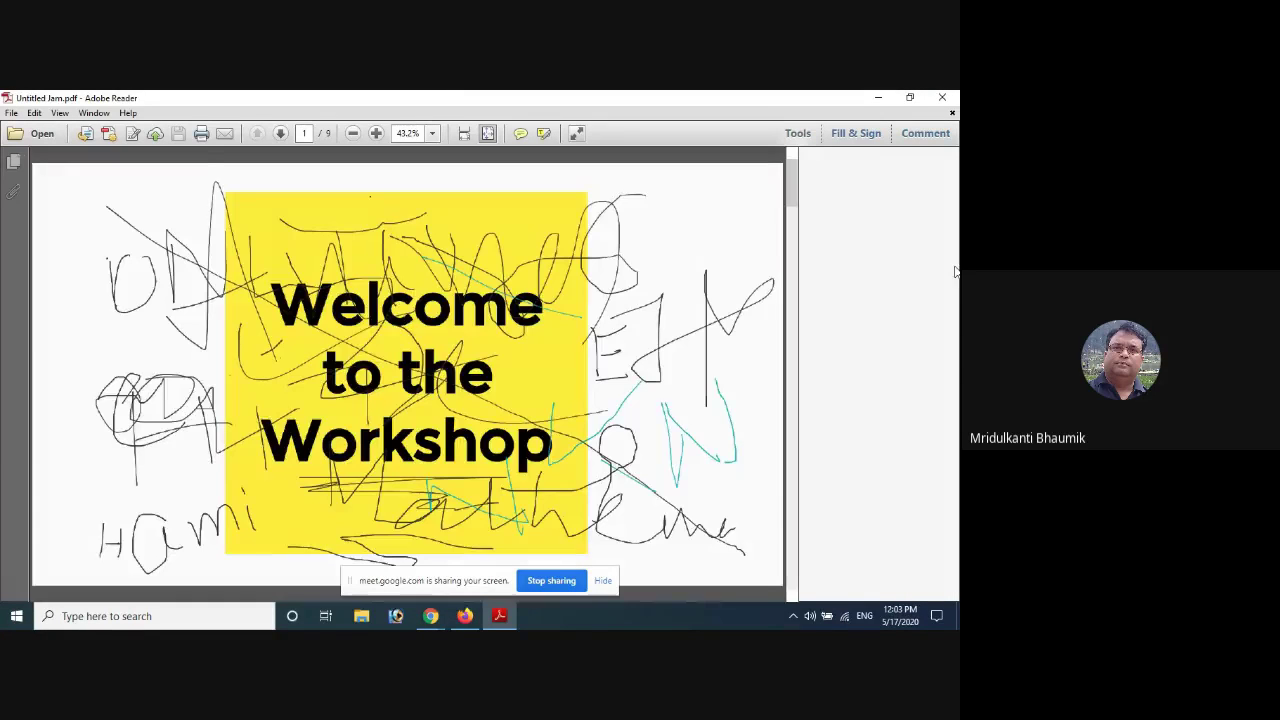
click(943, 101)
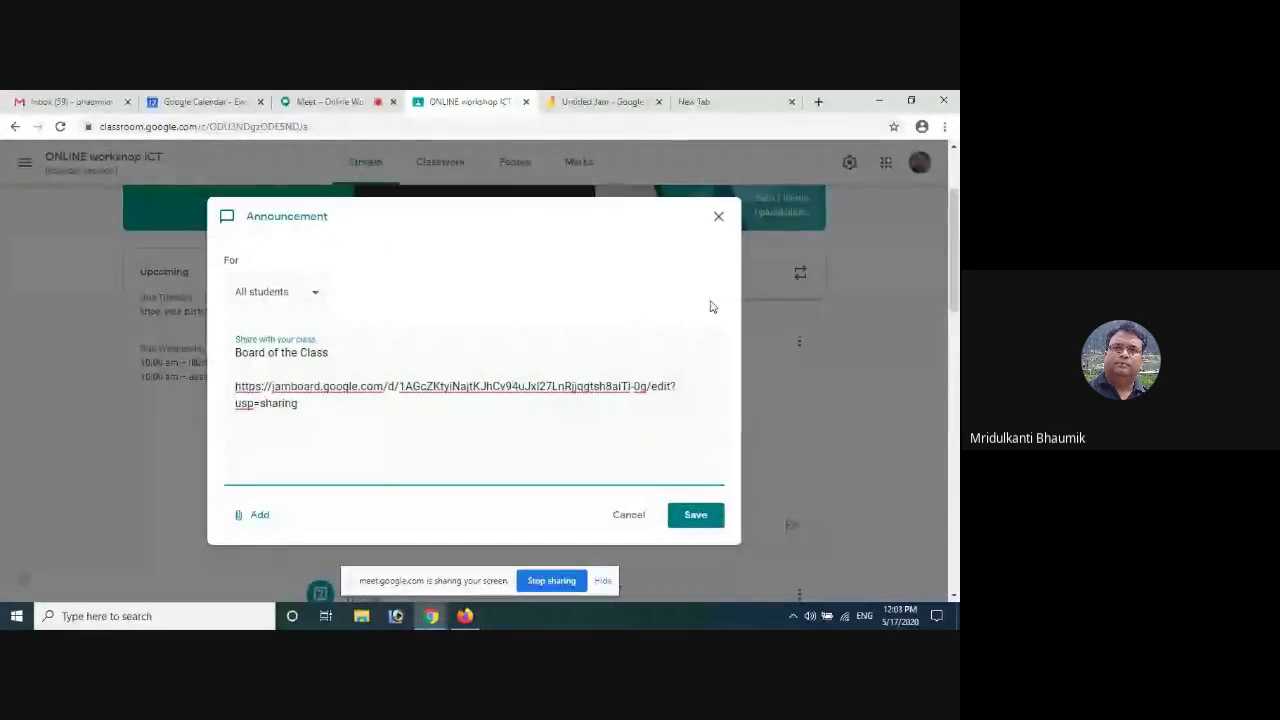
text(Class Note)
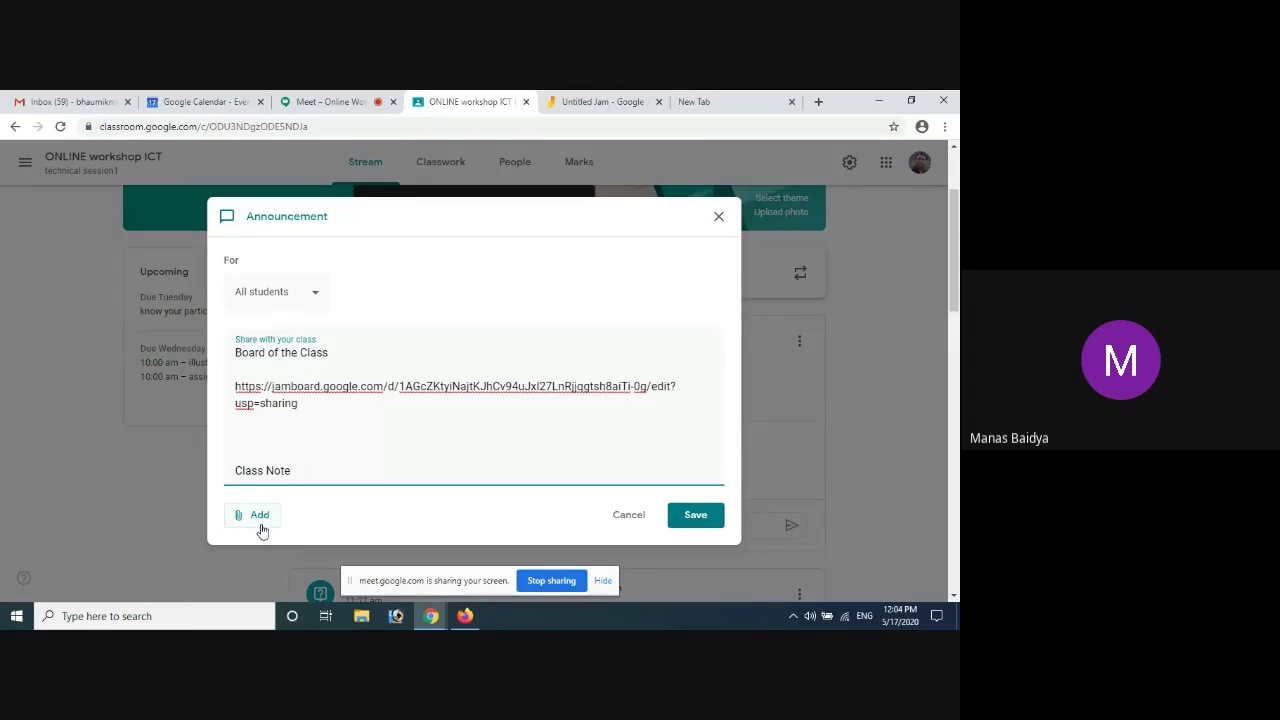
Upload Untitled Jam.pdf from Downloads as a file attachment and save the announcement
click(259, 518)
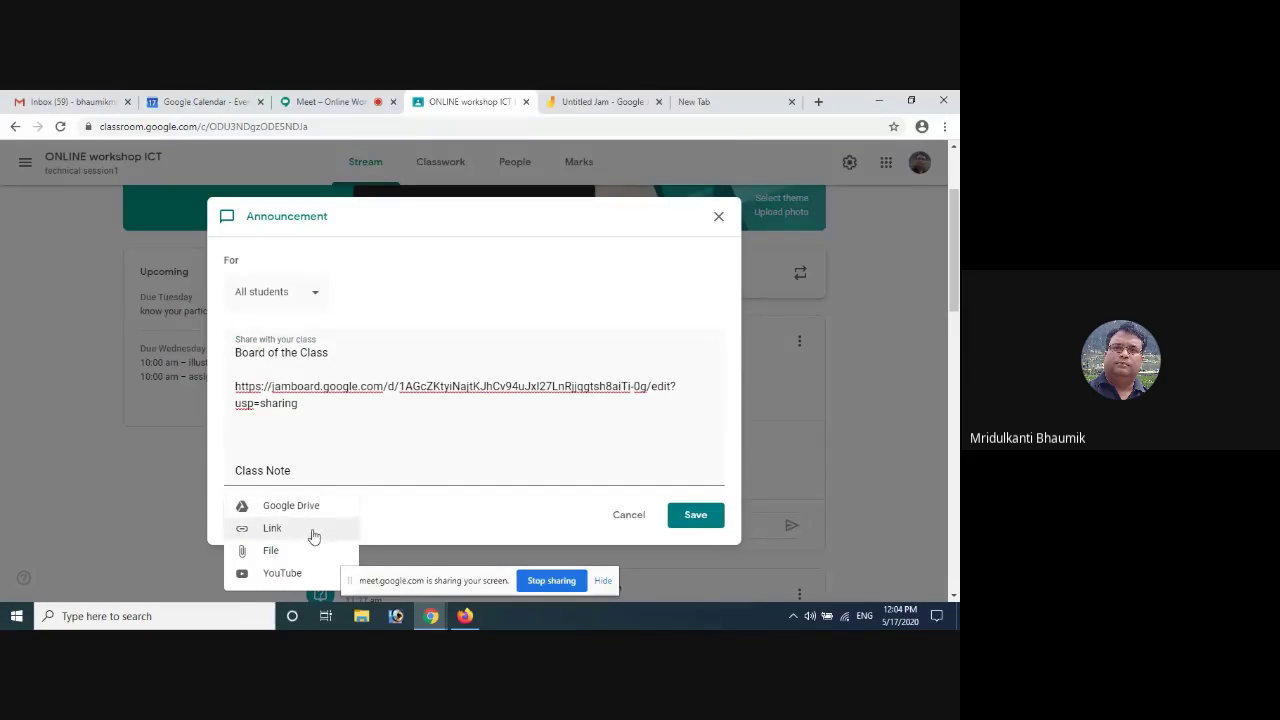
click(508, 514)
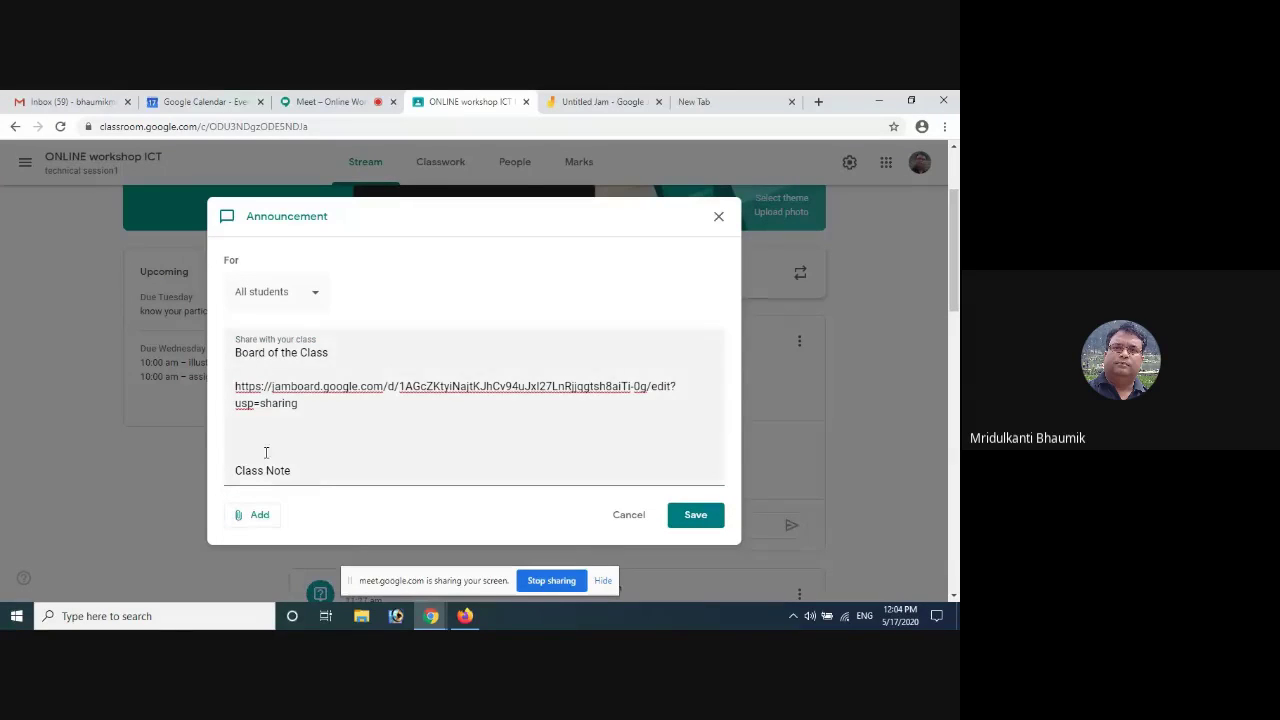
click(258, 516)
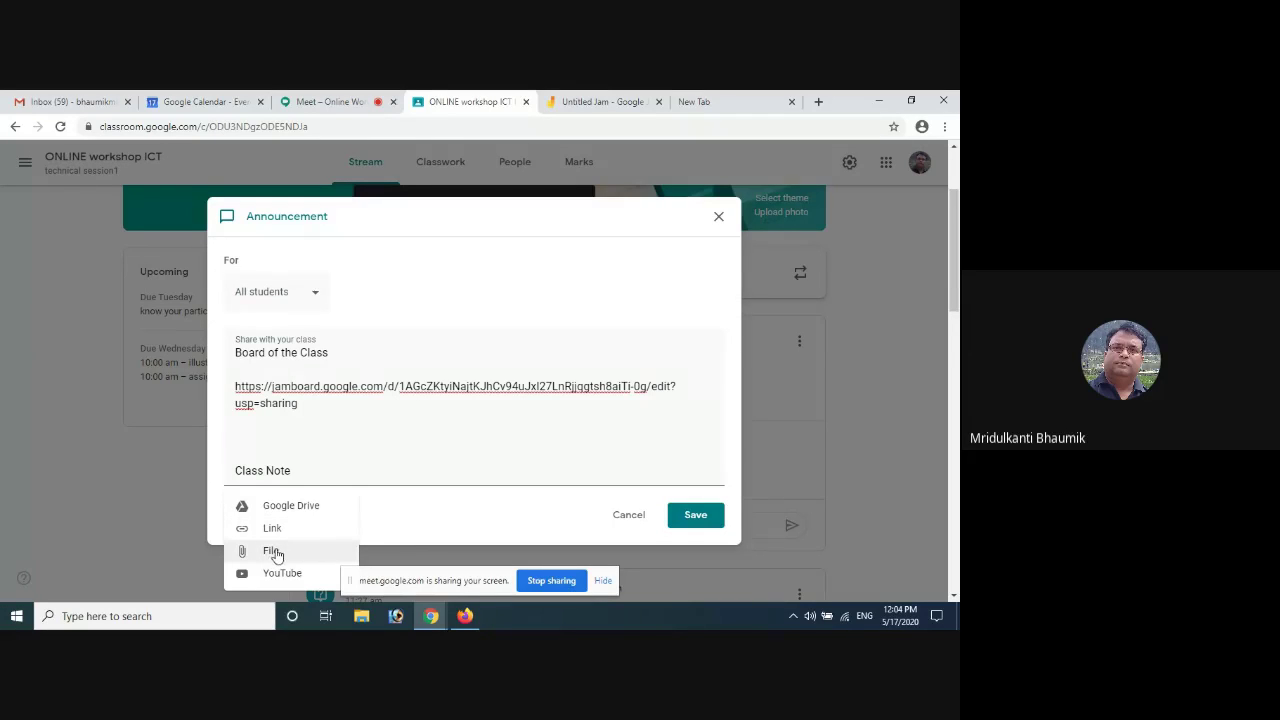
click(276, 552)
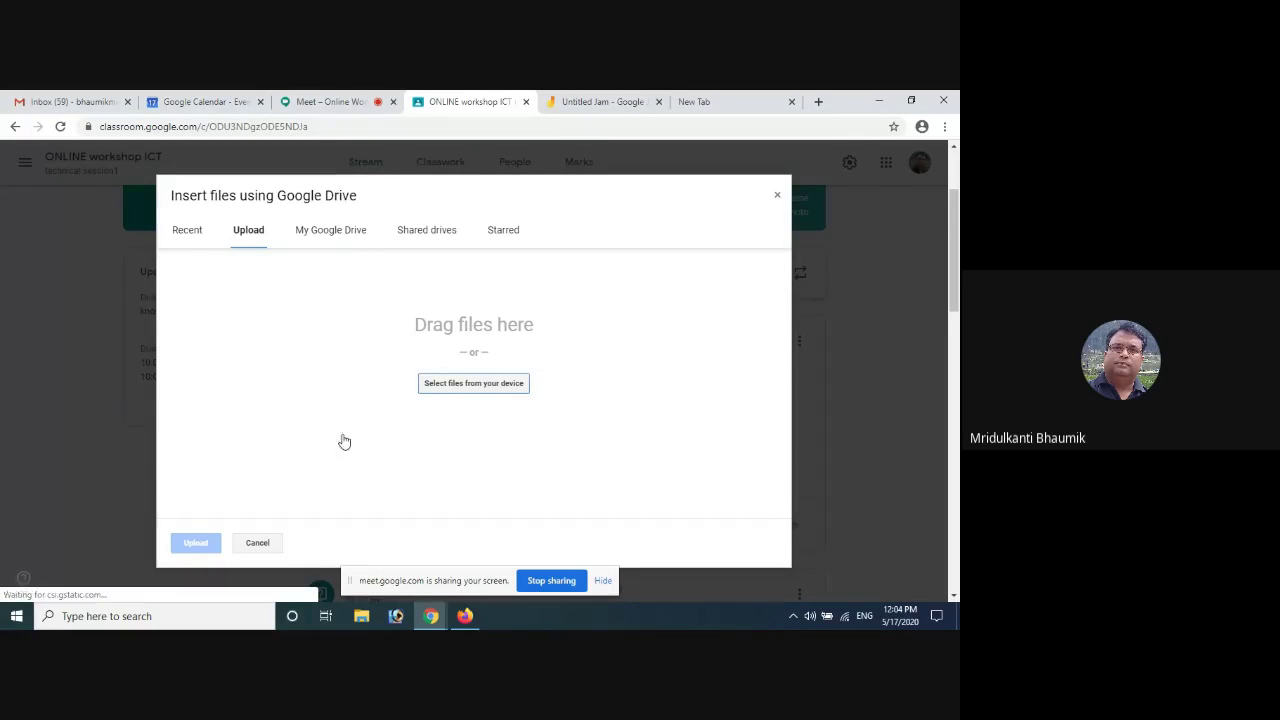
click(476, 388)
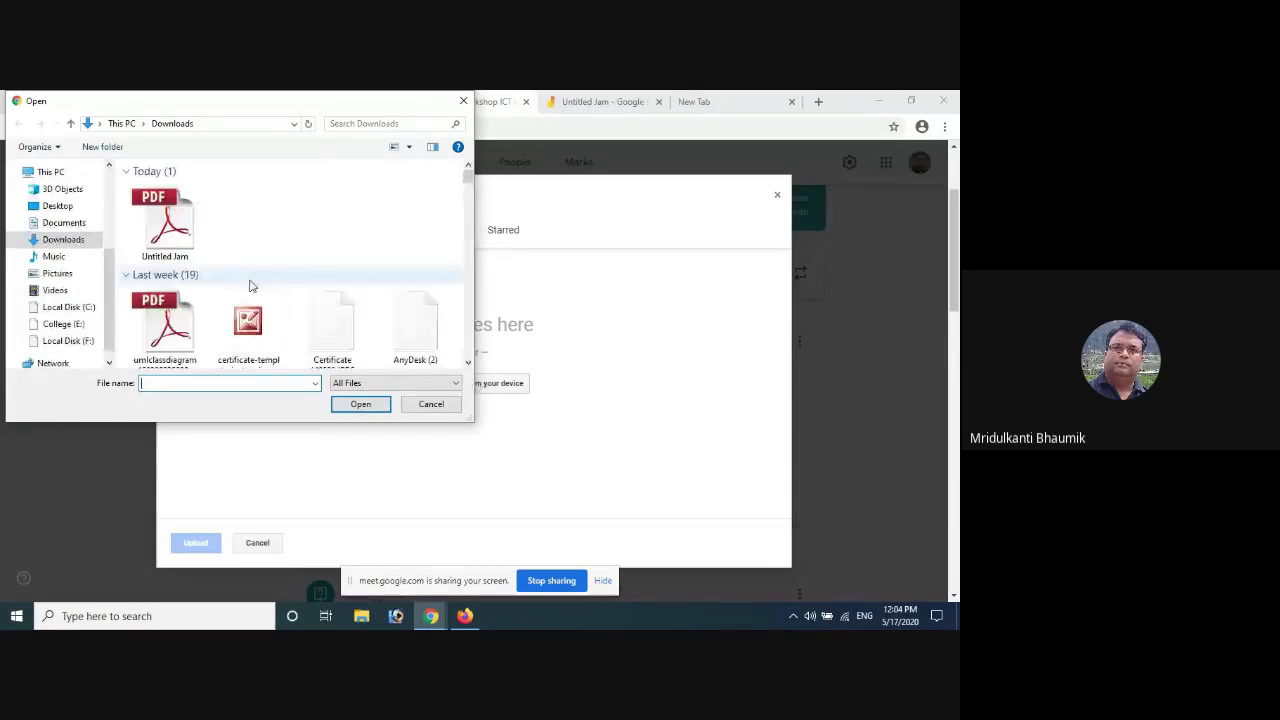
click(163, 225)
double_click(163, 225)
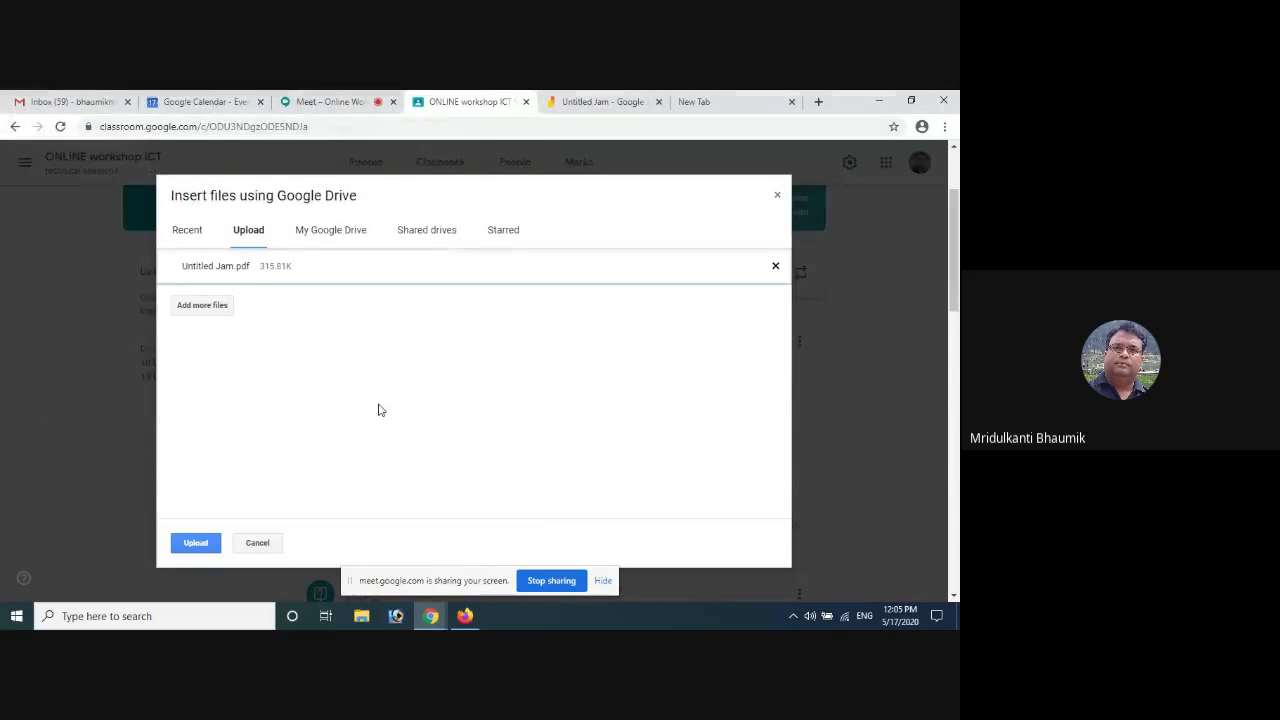
click(195, 542)
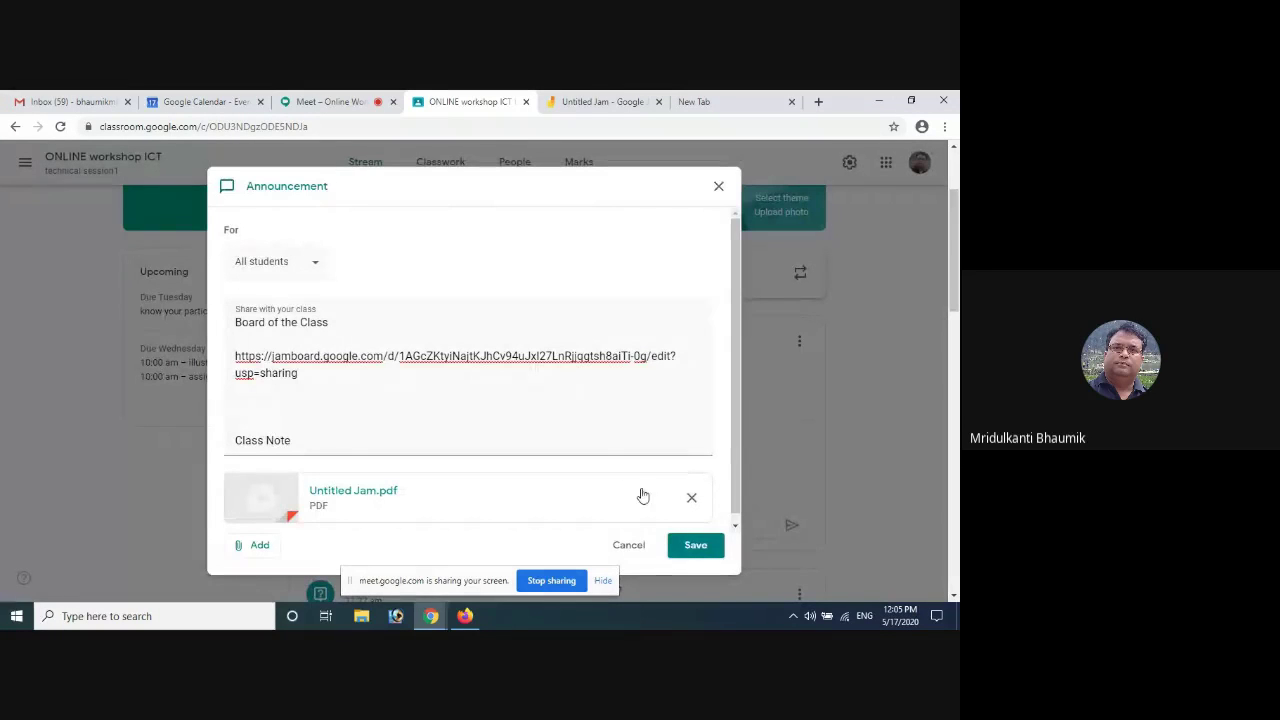
click(695, 548)
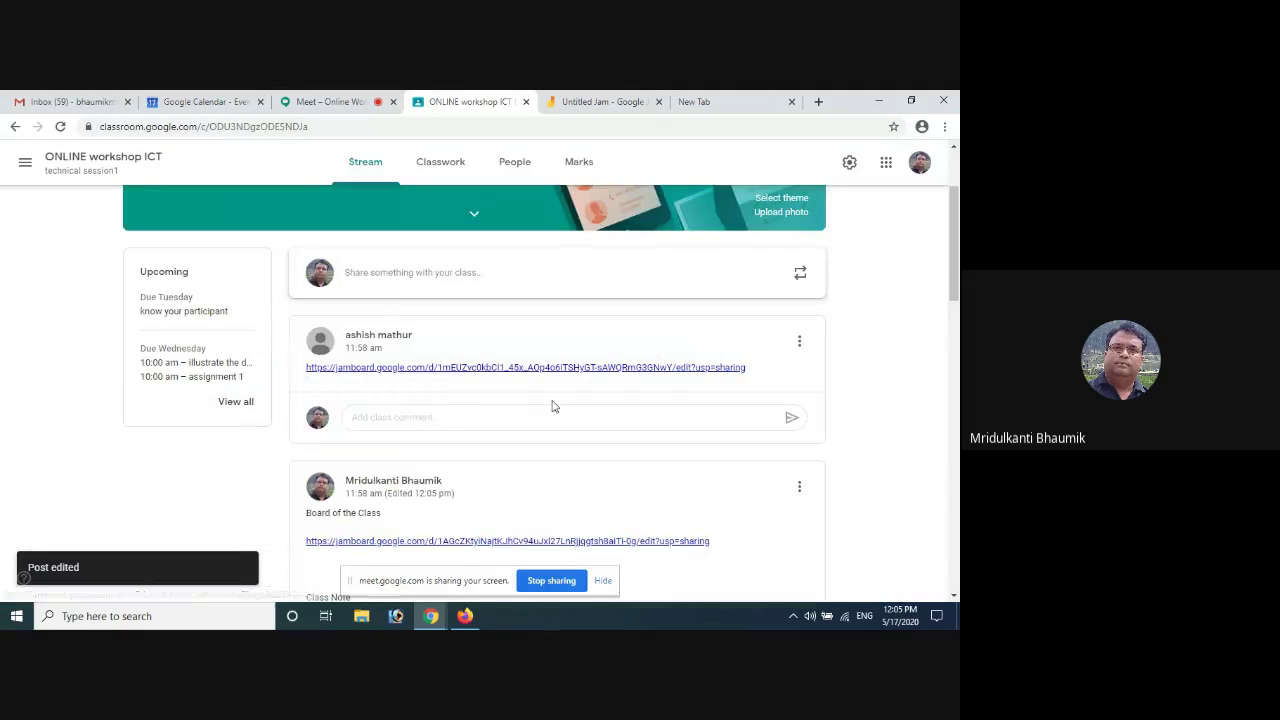
Scroll the stream to confirm the post shows Class Note and the Untitled Jam.pdf attachment
scroll(514, 407, down, 3)
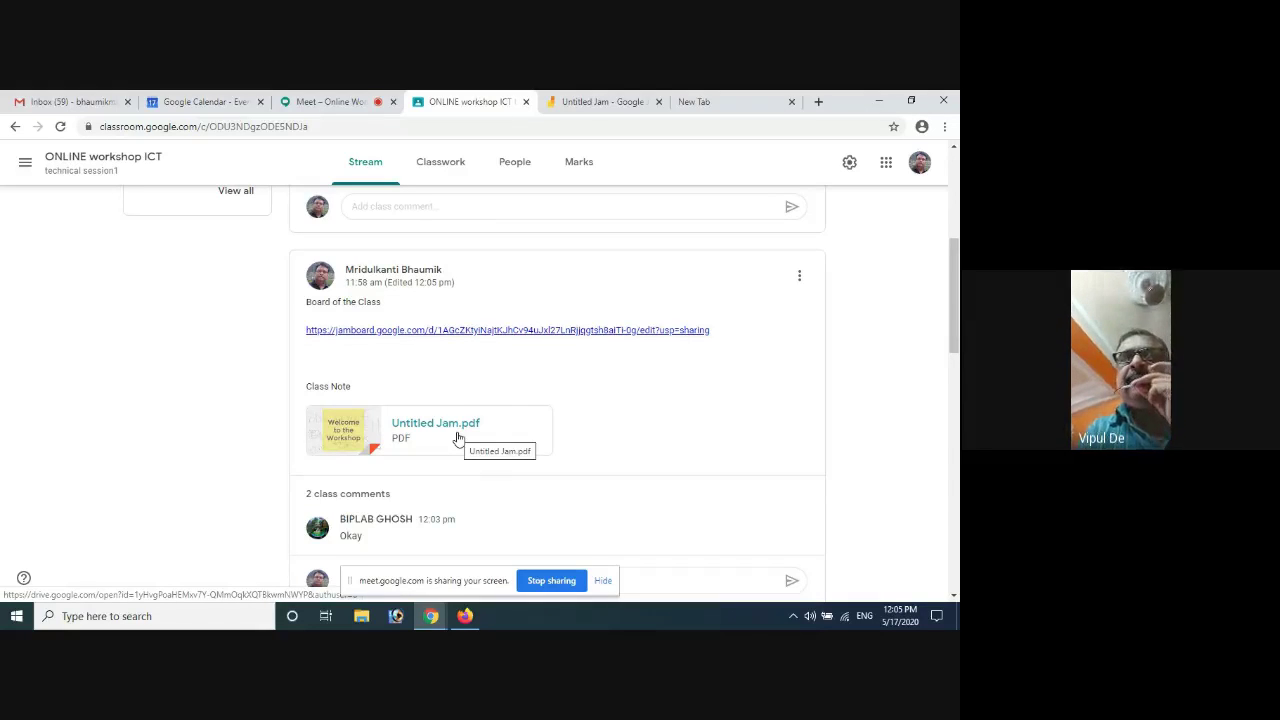
scroll(494, 372, down, 1)
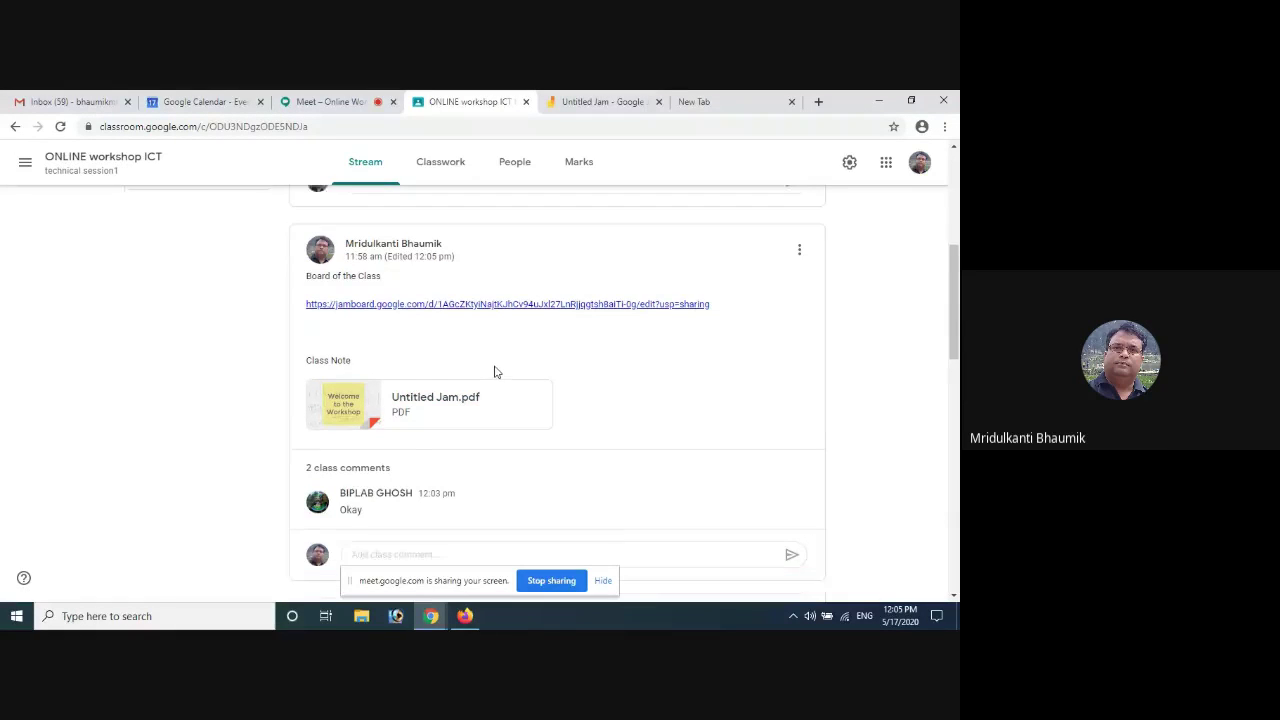
scroll(494, 372, down, 1)
scroll(494, 372, up, 3)
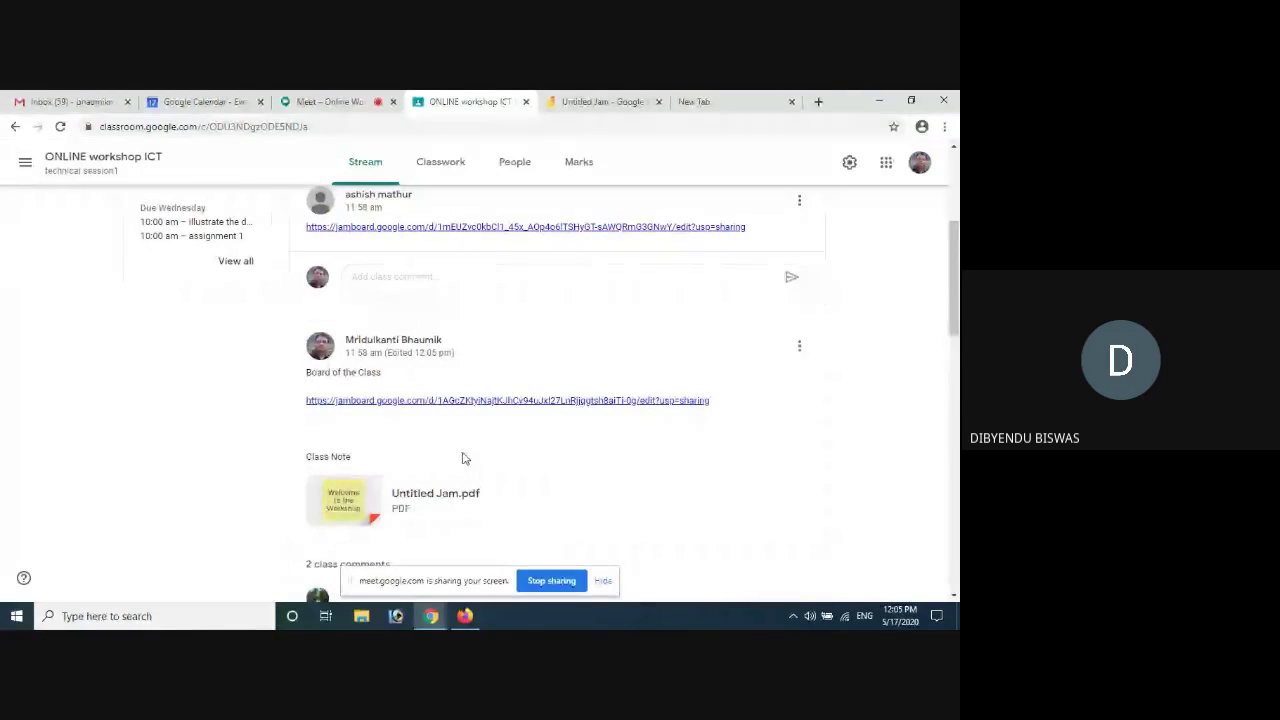
click(799, 347)
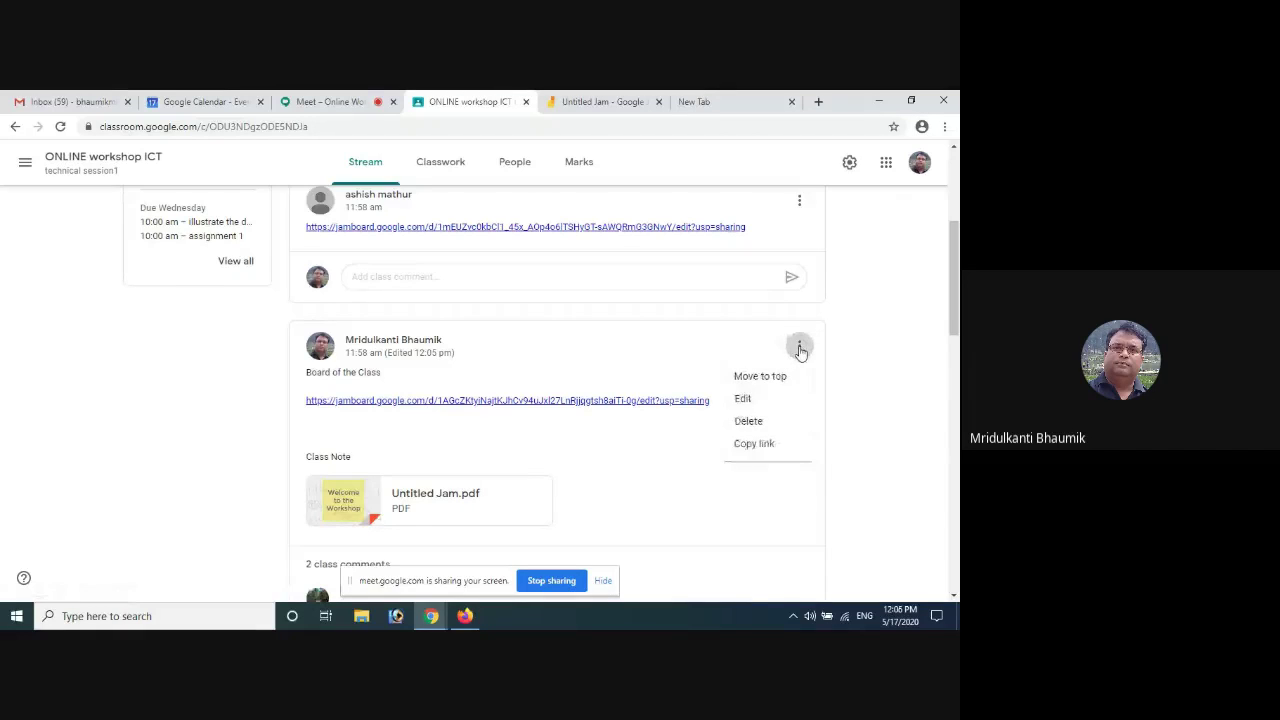
click(743, 401)
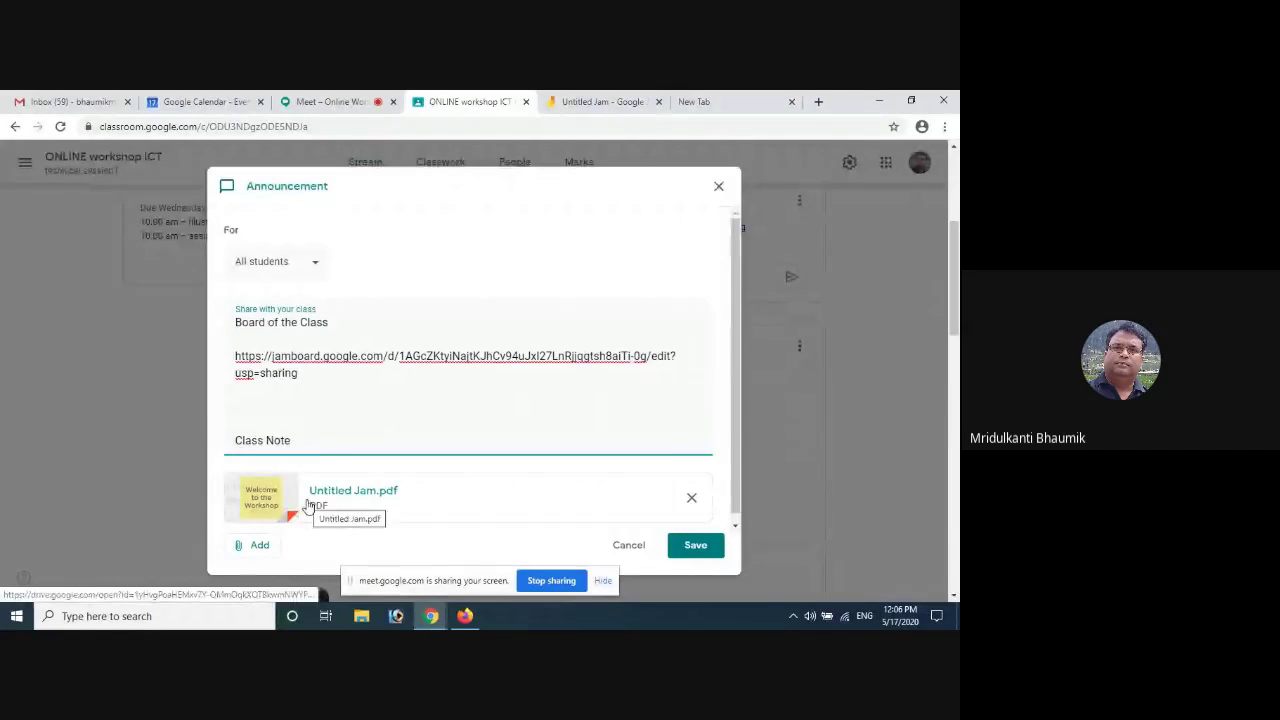
click(252, 547)
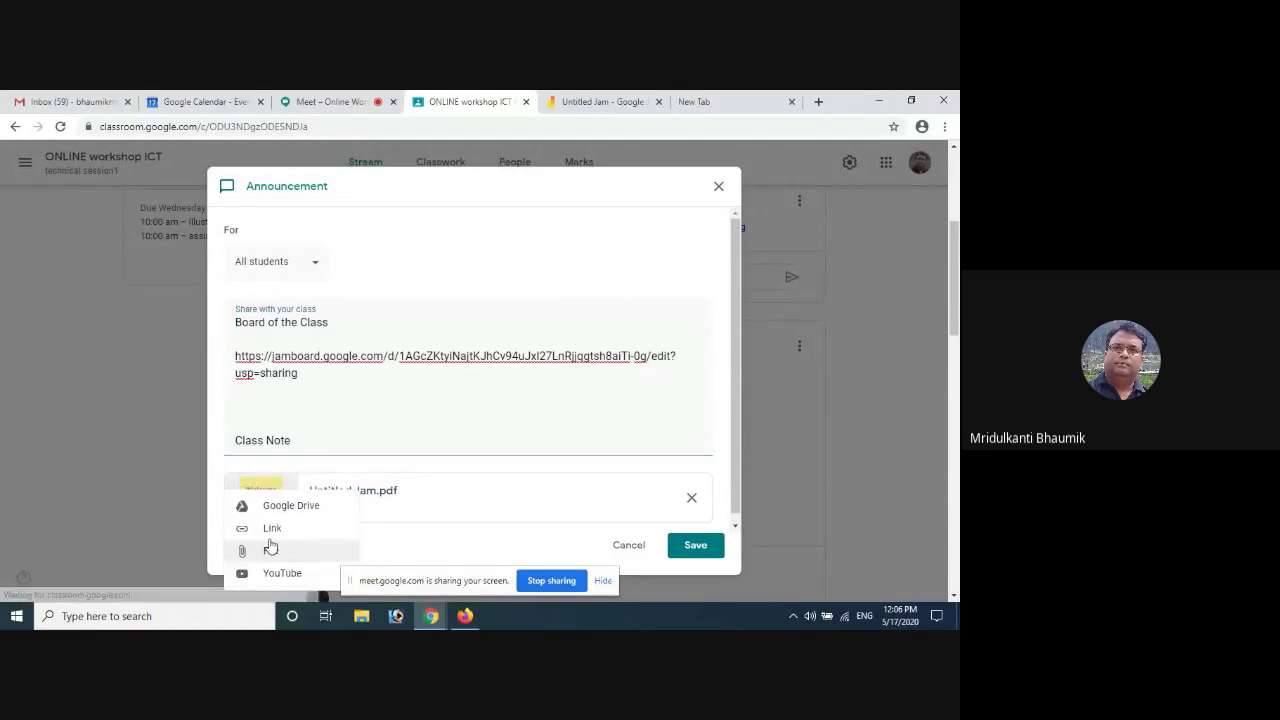
click(305, 549)
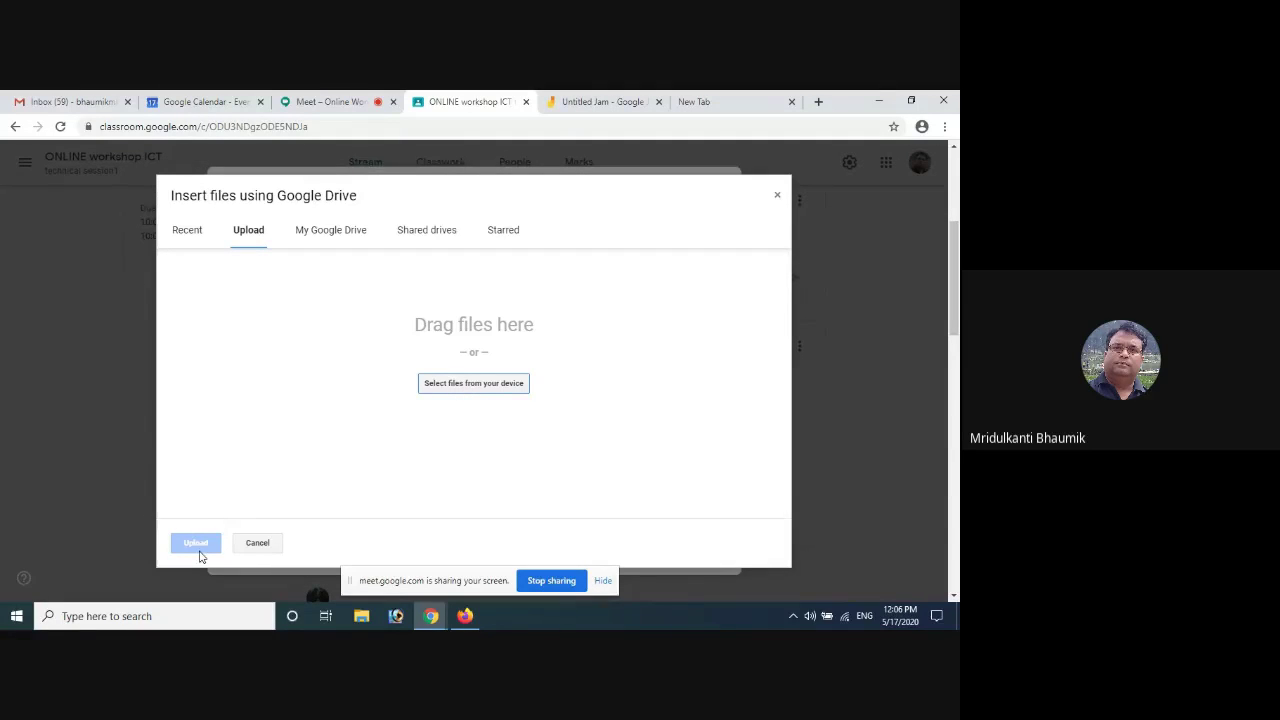
click(777, 195)
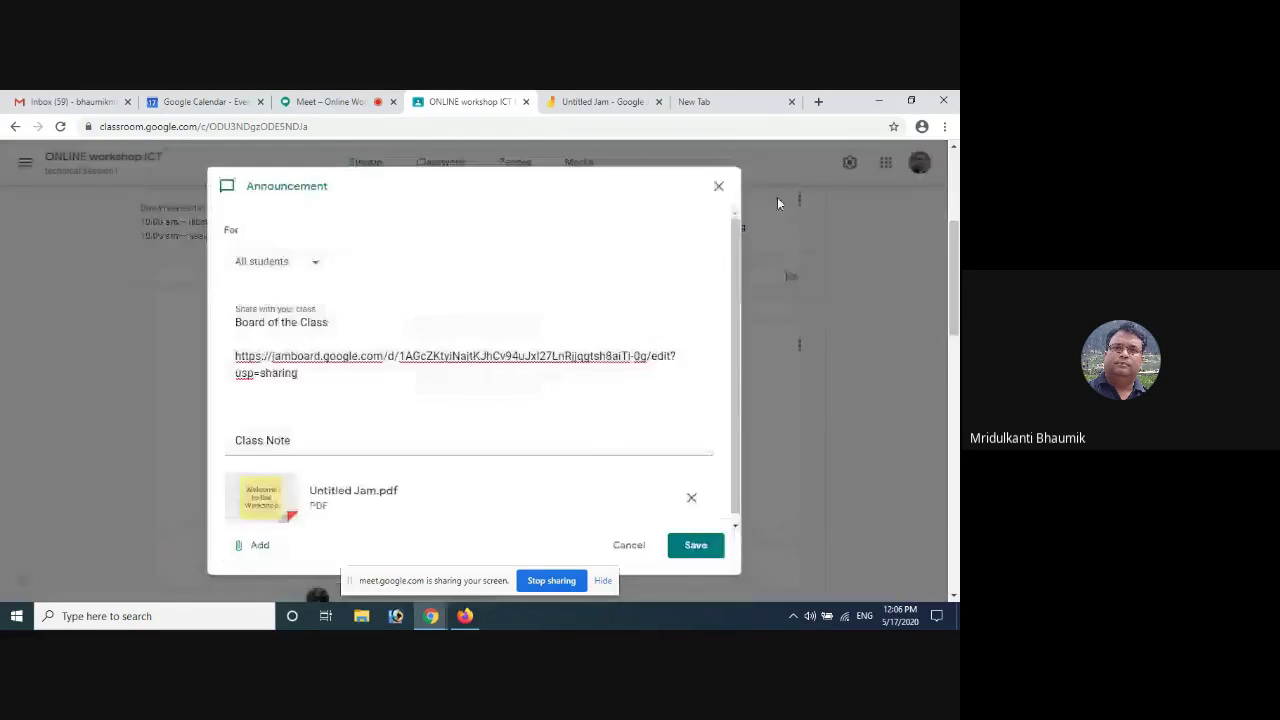
click(703, 548)
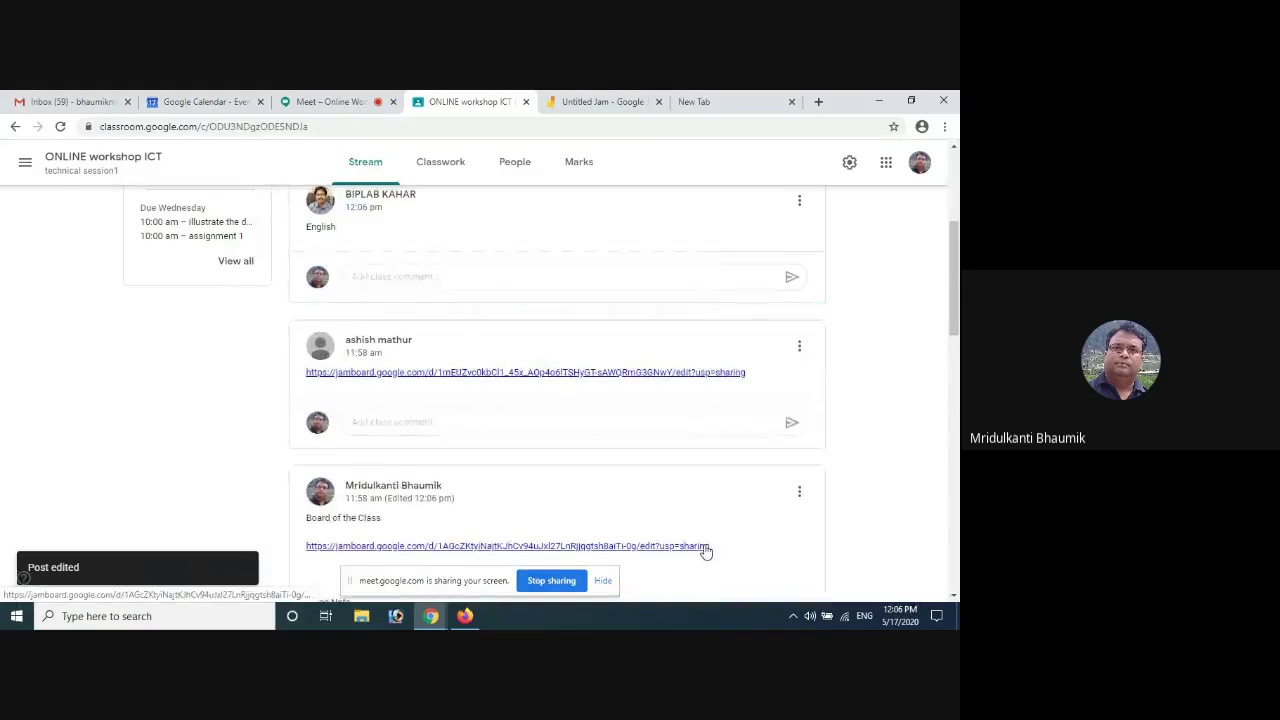
Scroll the stream to review the edited Board of the Class post with its Jamboard link
scroll(437, 326, down, 2)
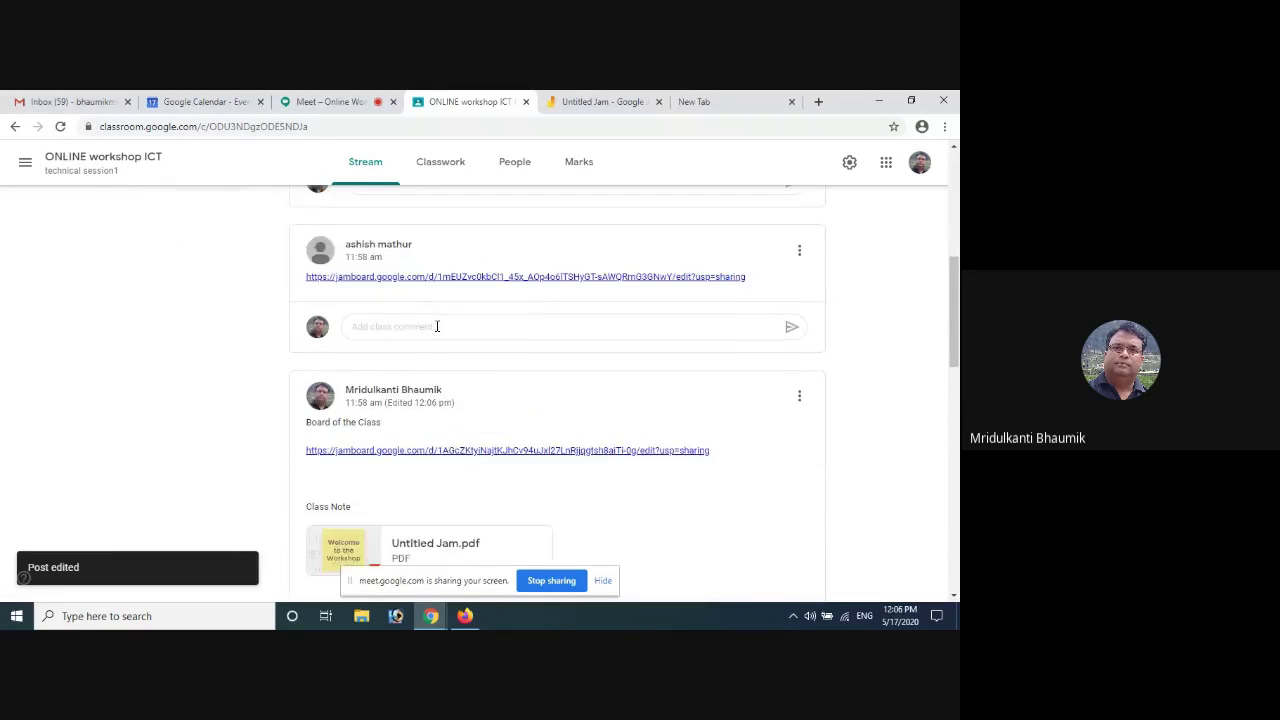
scroll(437, 326, down, 1)
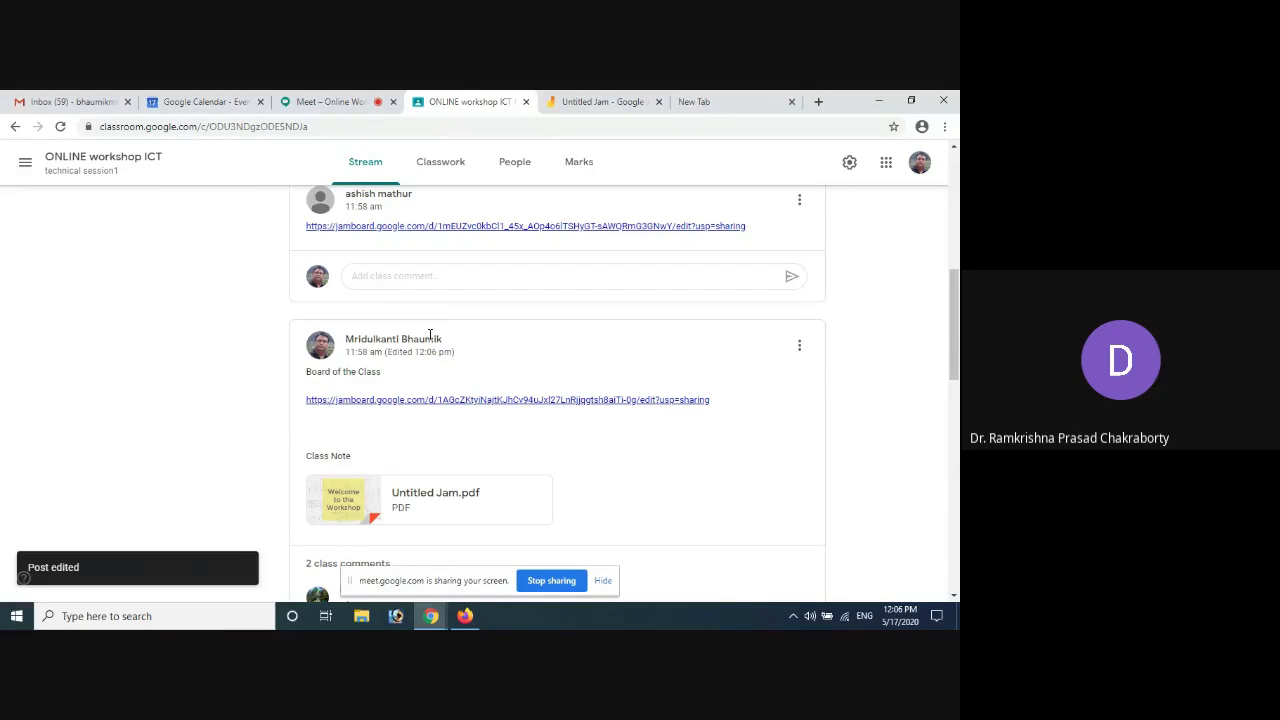
scroll(371, 320, up, 3)
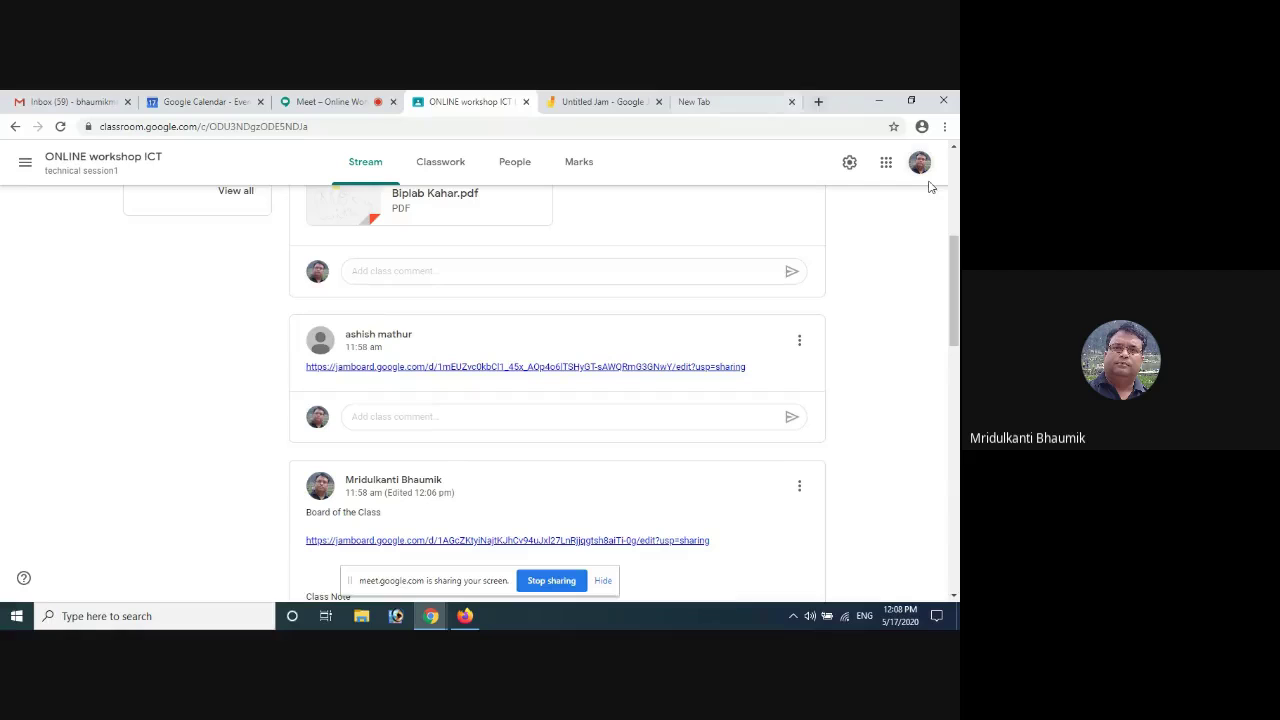
Launch Google Calendar in a new tab from the Google apps grid
click(886, 162)
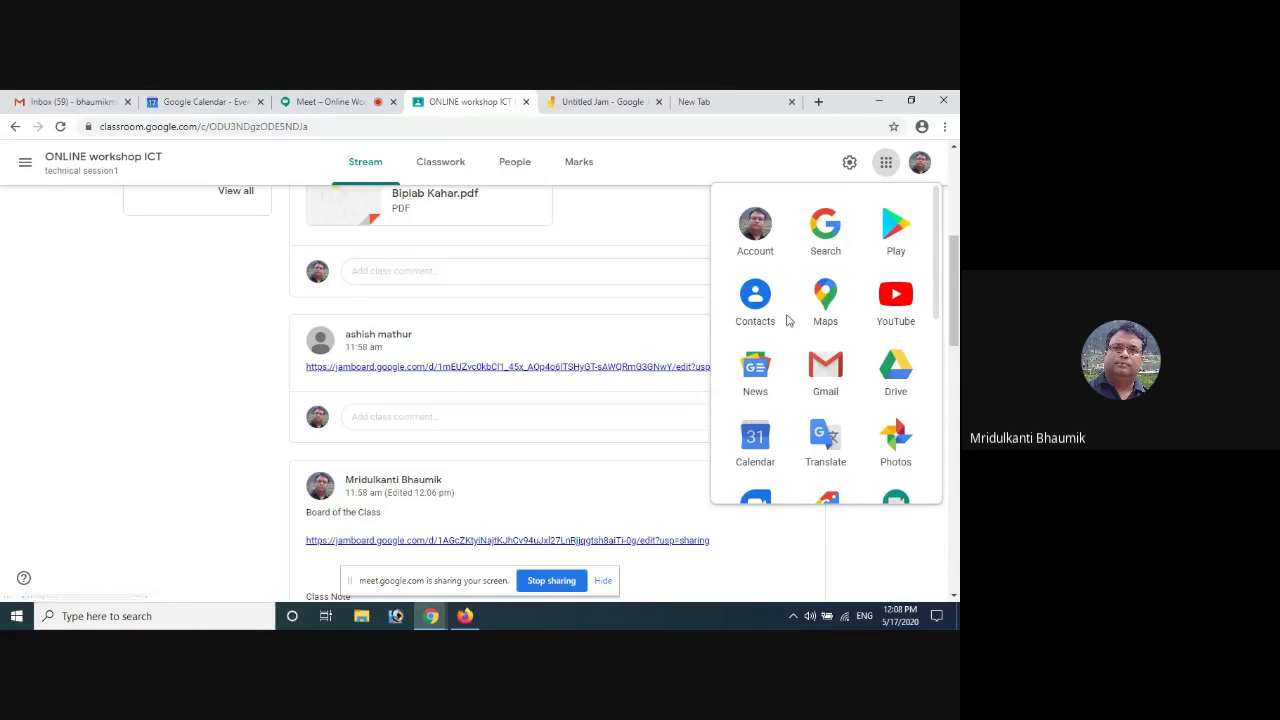
scroll(788, 325, down, 1)
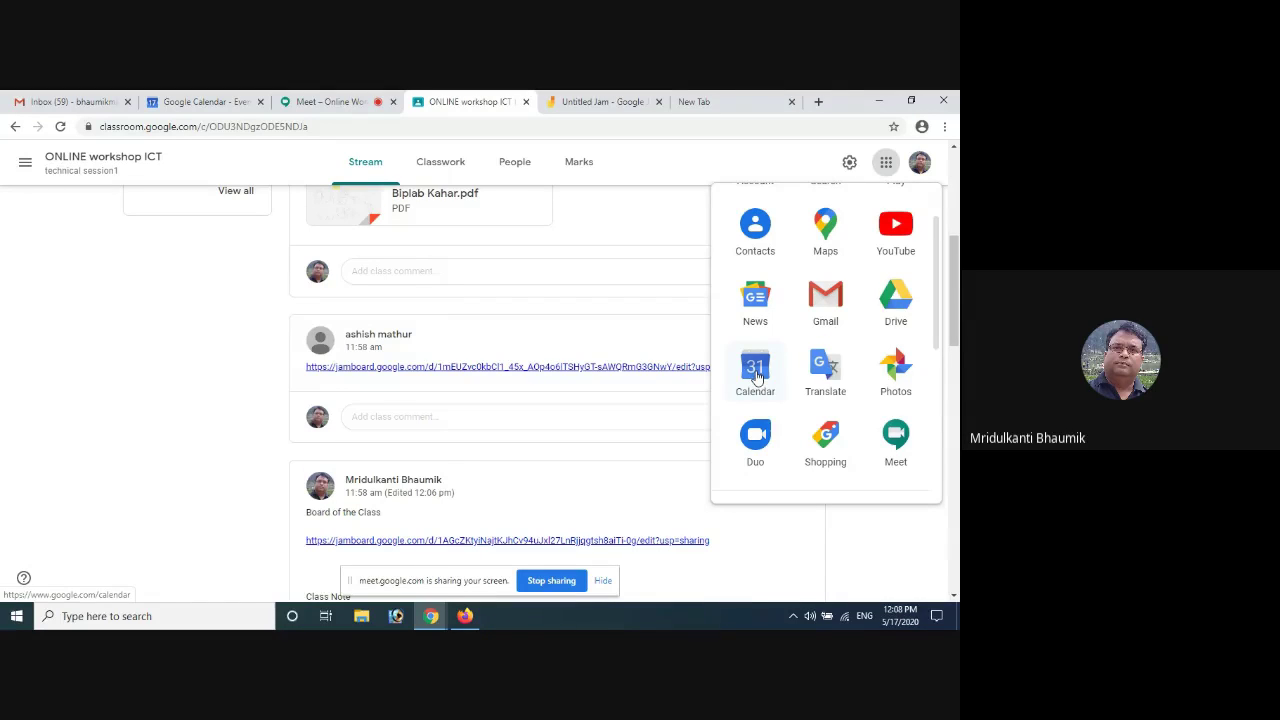
scroll(825, 225, up, 1)
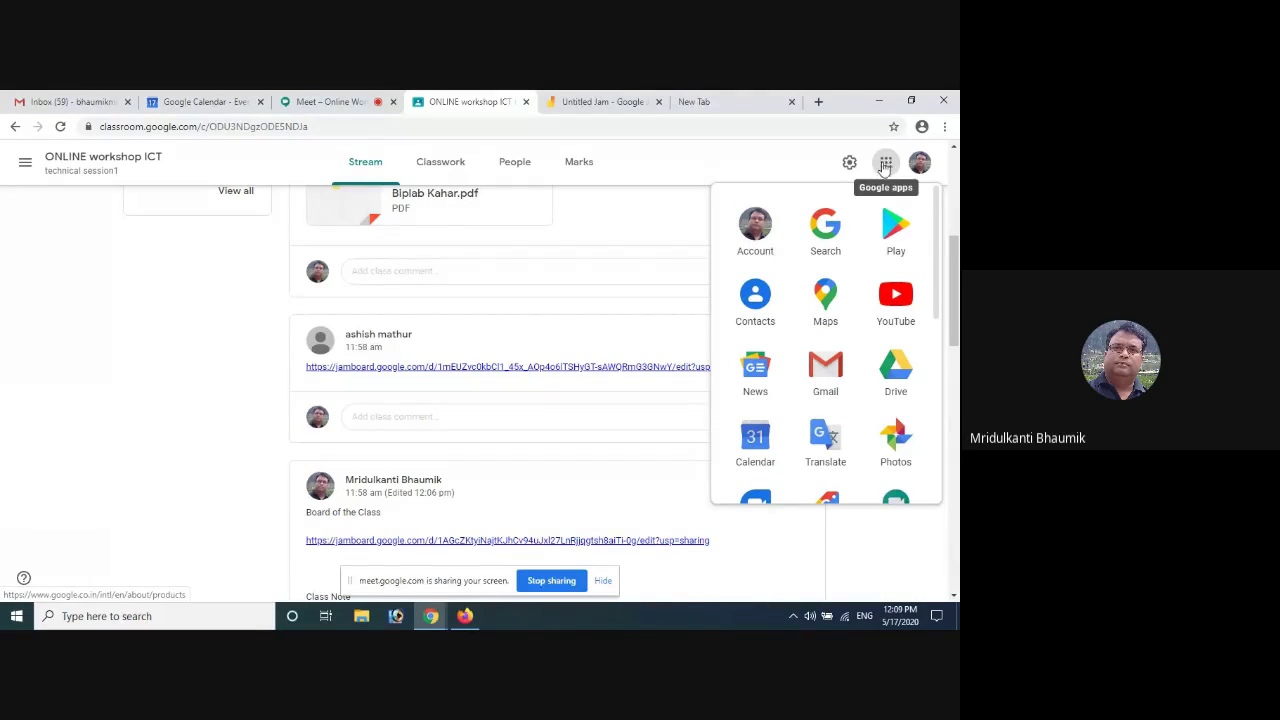
click(755, 443)
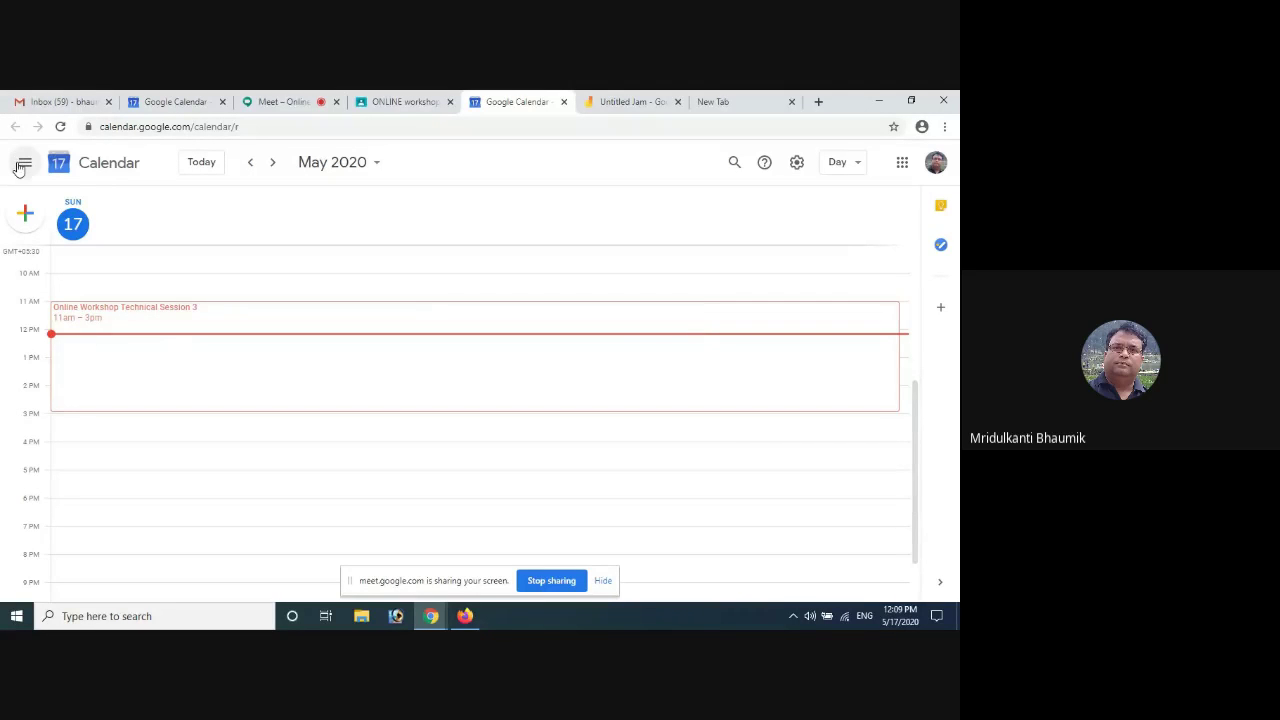
Try the Year and Month views, then settle on the Week view for 17–23 May 2020
click(23, 166)
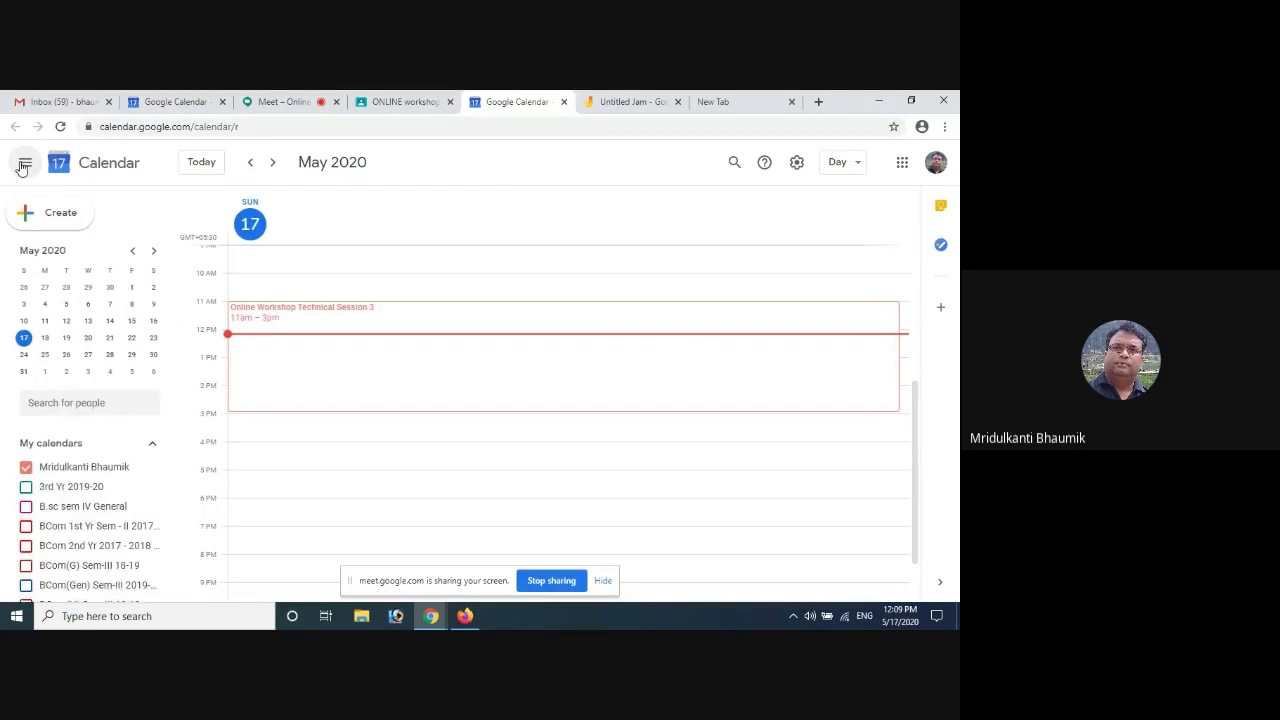
click(24, 164)
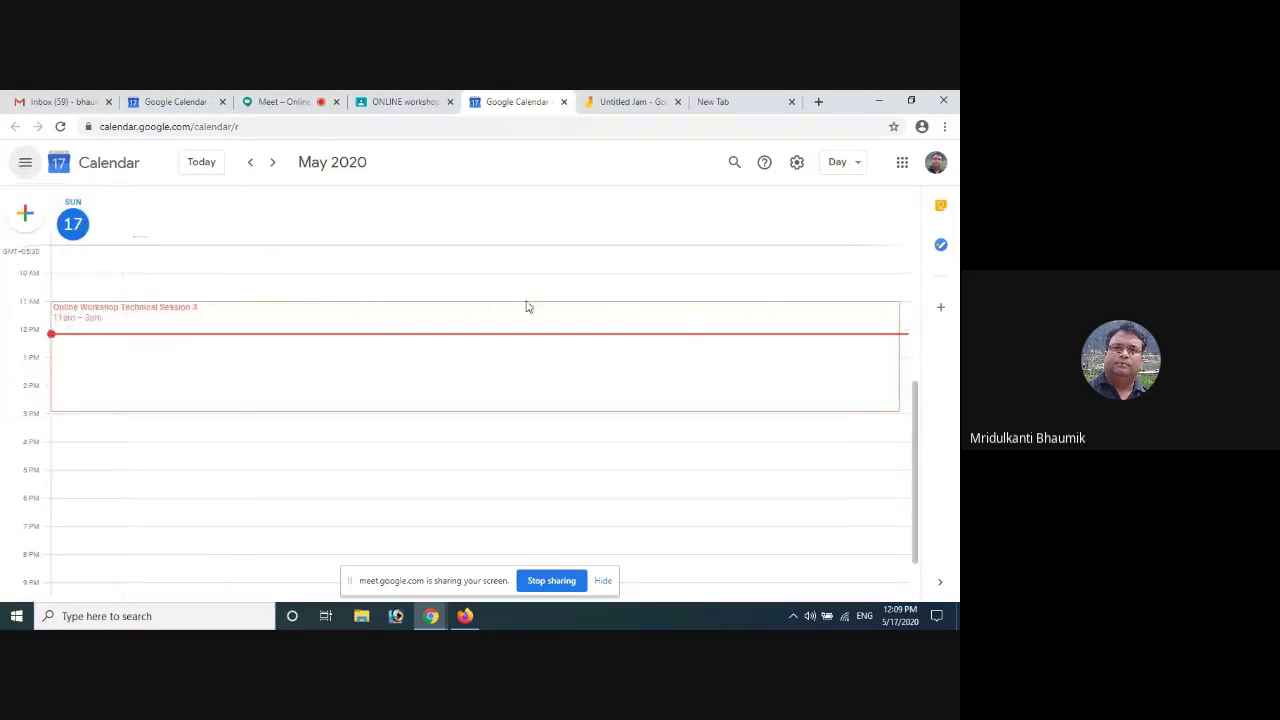
click(855, 165)
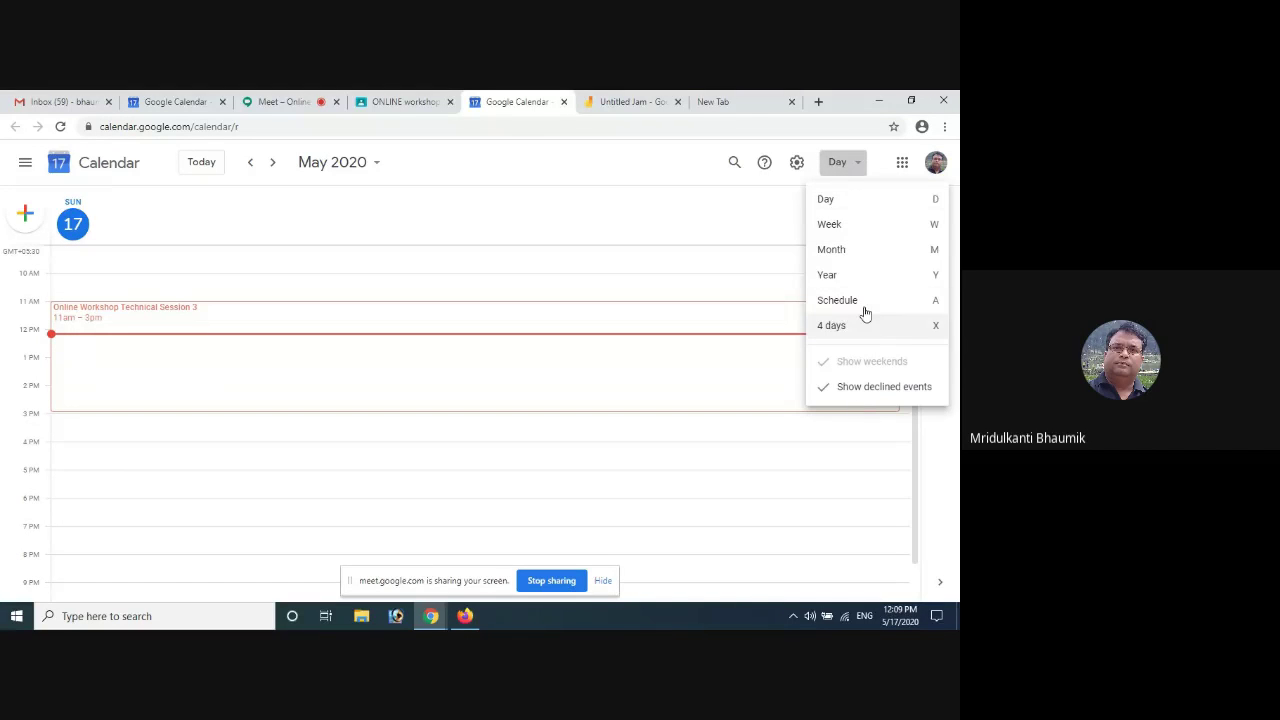
click(856, 277)
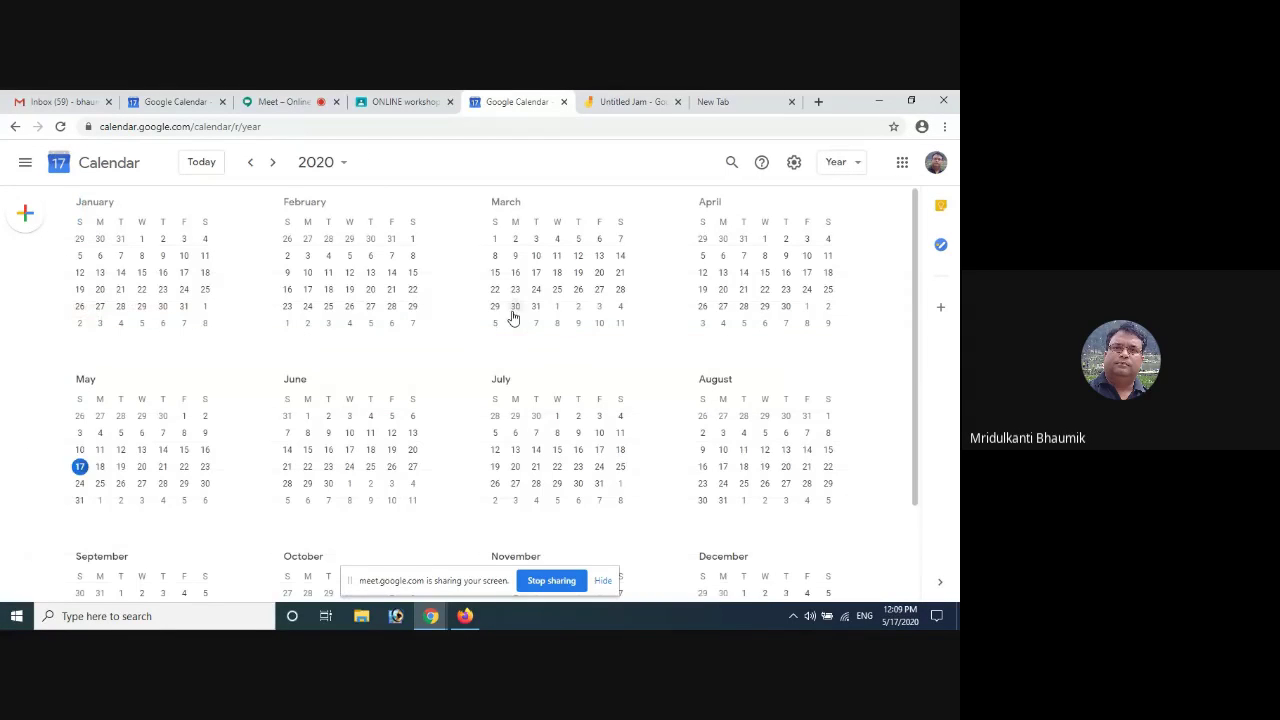
click(848, 164)
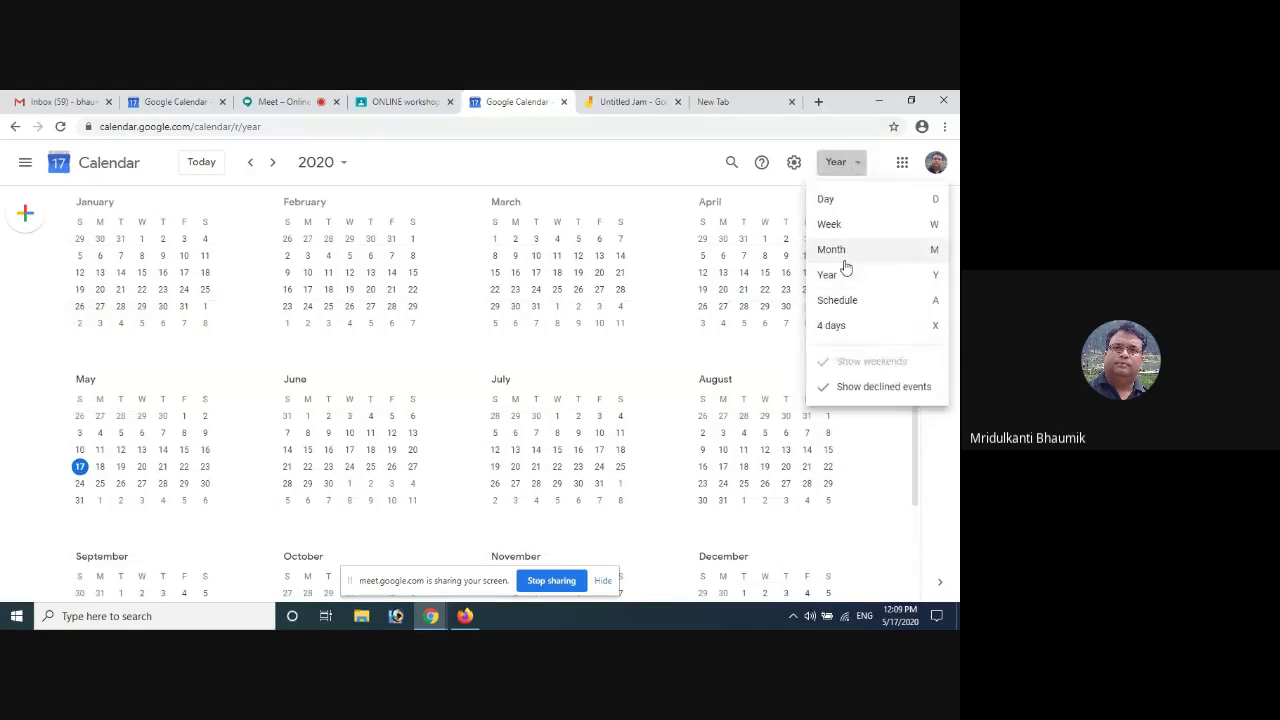
click(845, 250)
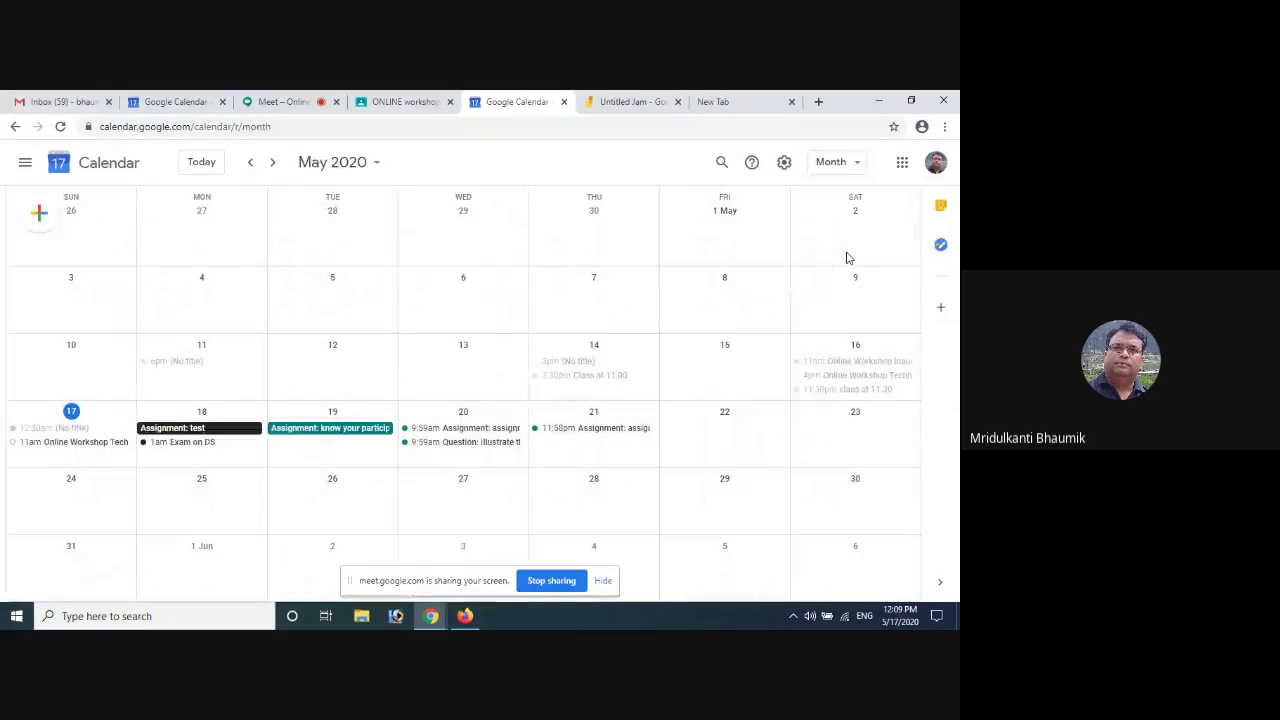
click(857, 166)
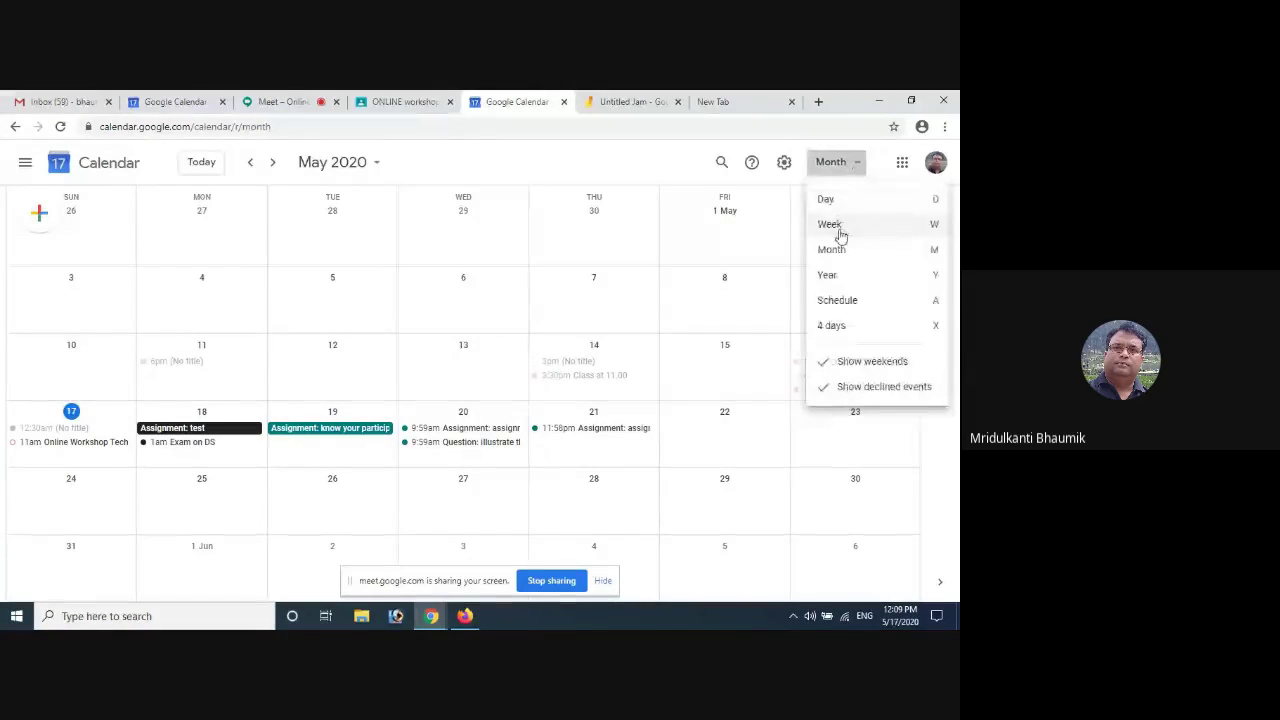
click(838, 226)
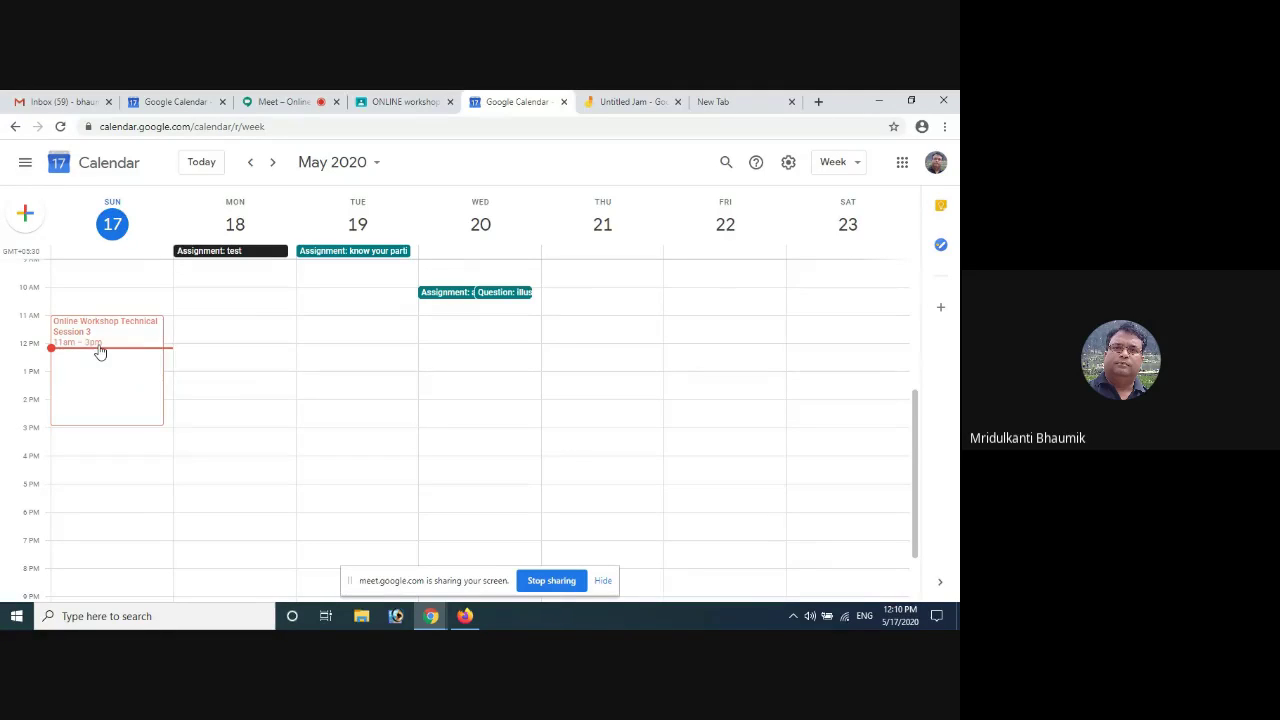
click(857, 163)
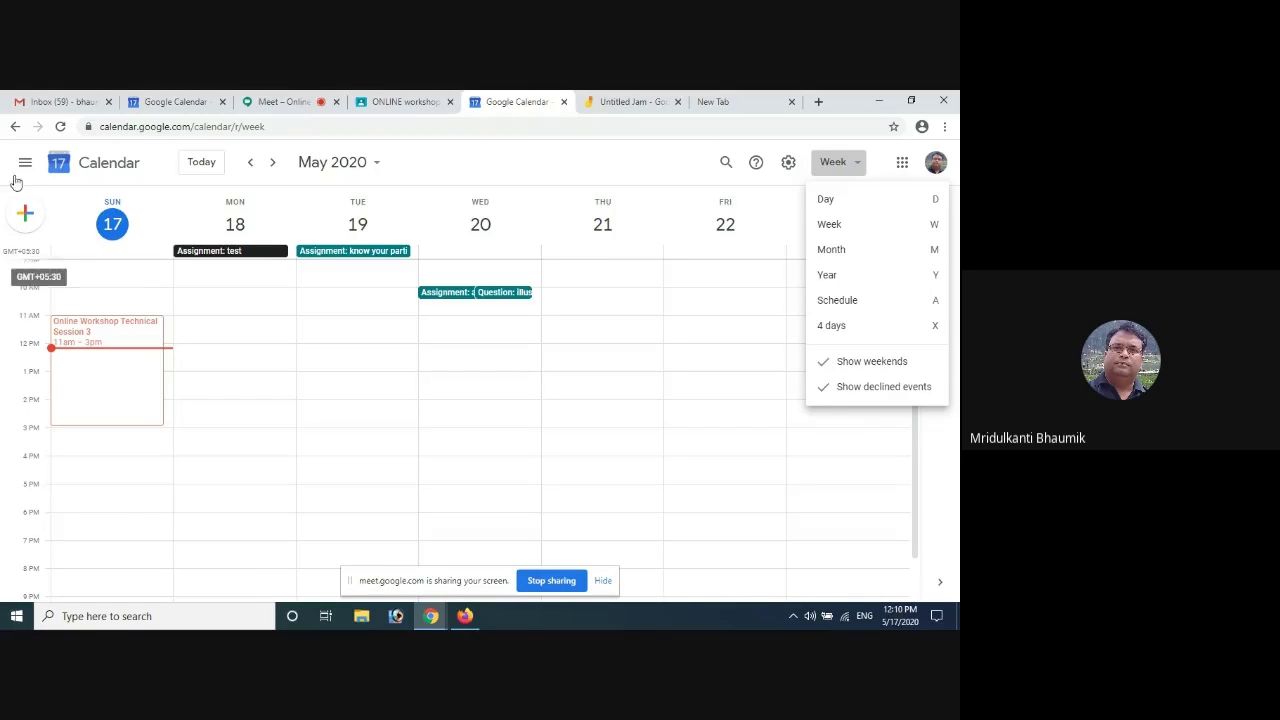
click(26, 167)
click(26, 167)
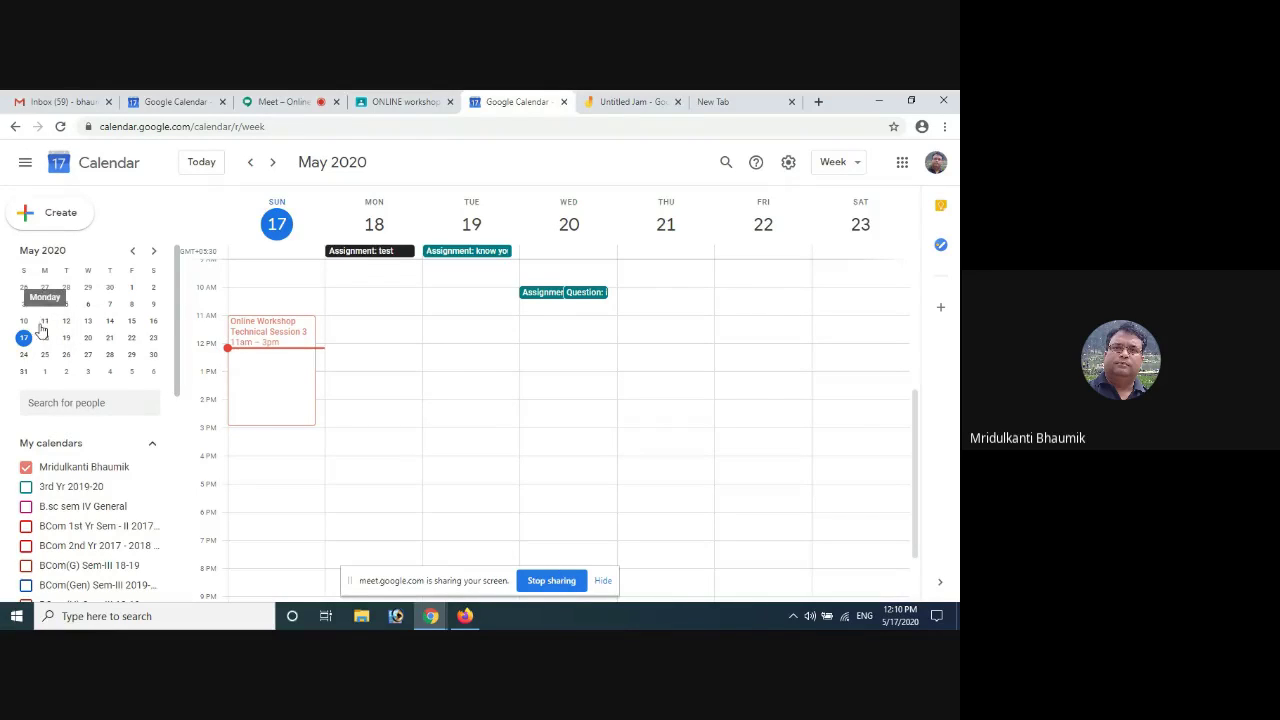
Scroll through the side panel's mini May 2020 calendar and My calendars list
drag(177, 321, 169, 486)
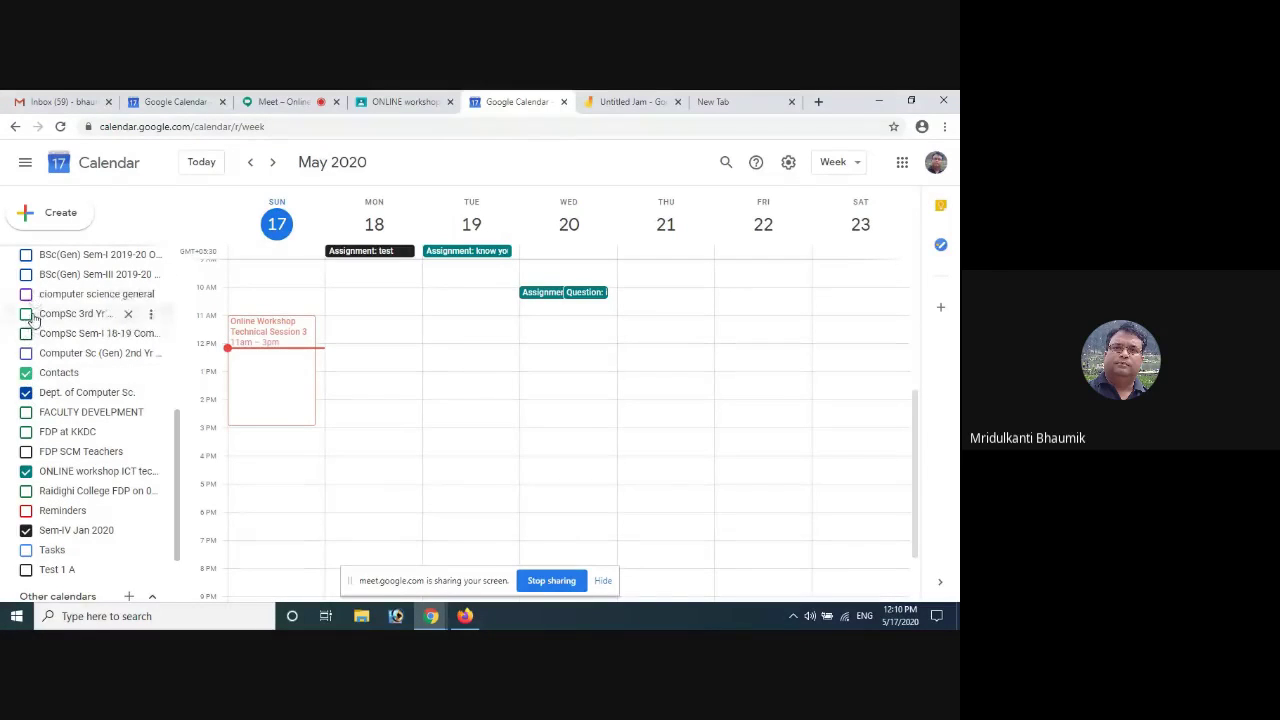
scroll(73, 440, up, 3)
scroll(73, 437, up, 5)
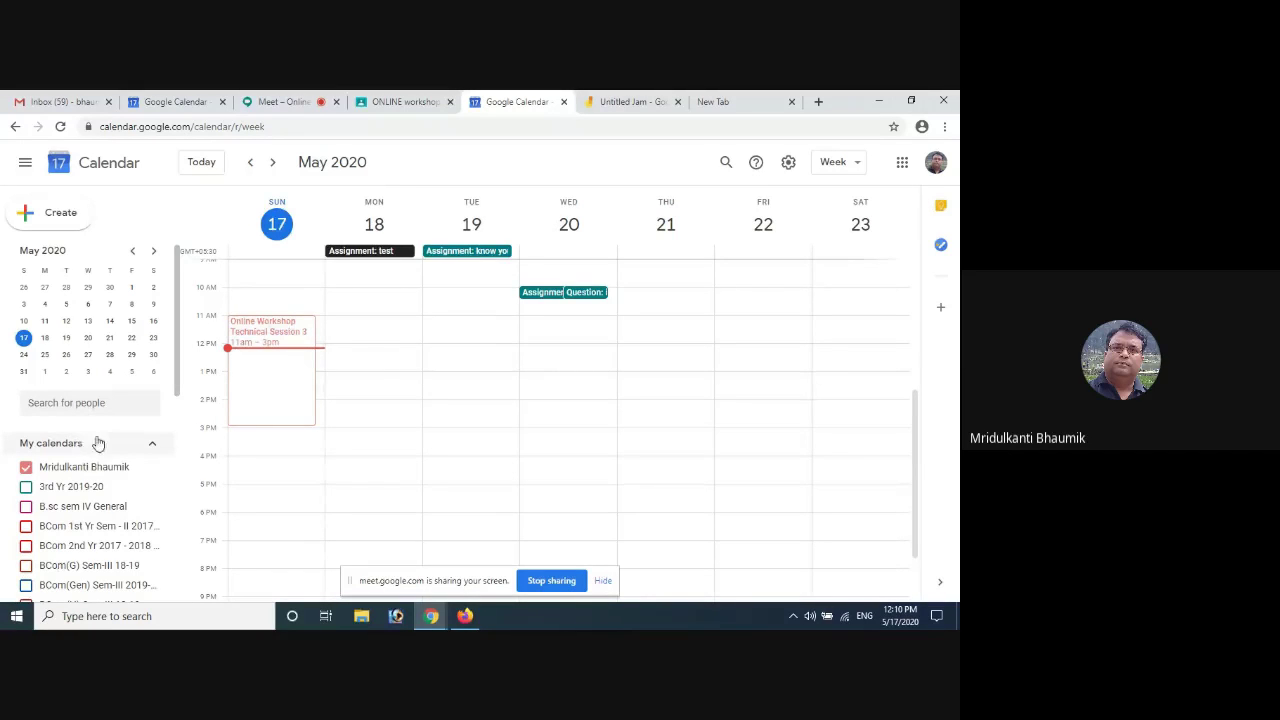
scroll(407, 363, down, 1)
scroll(404, 363, up, 4)
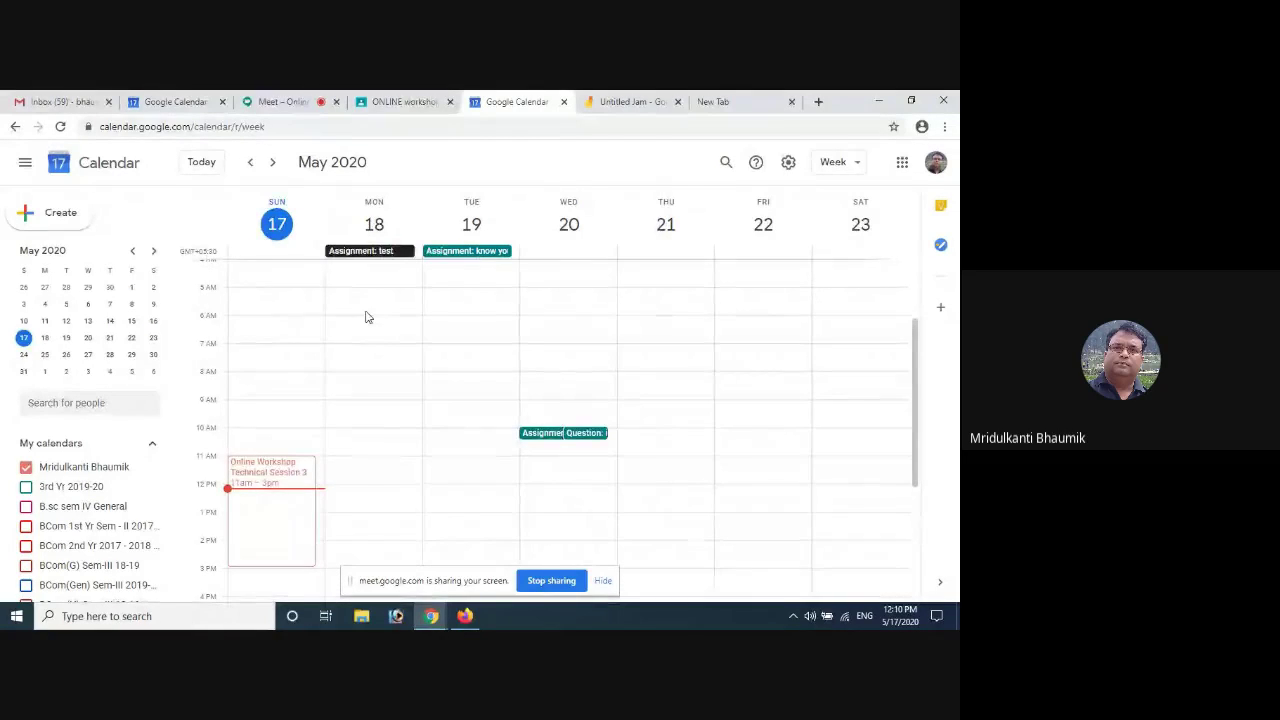
Create a new event on 17 May 2020 titled 'Feedback Session'
click(47, 217)
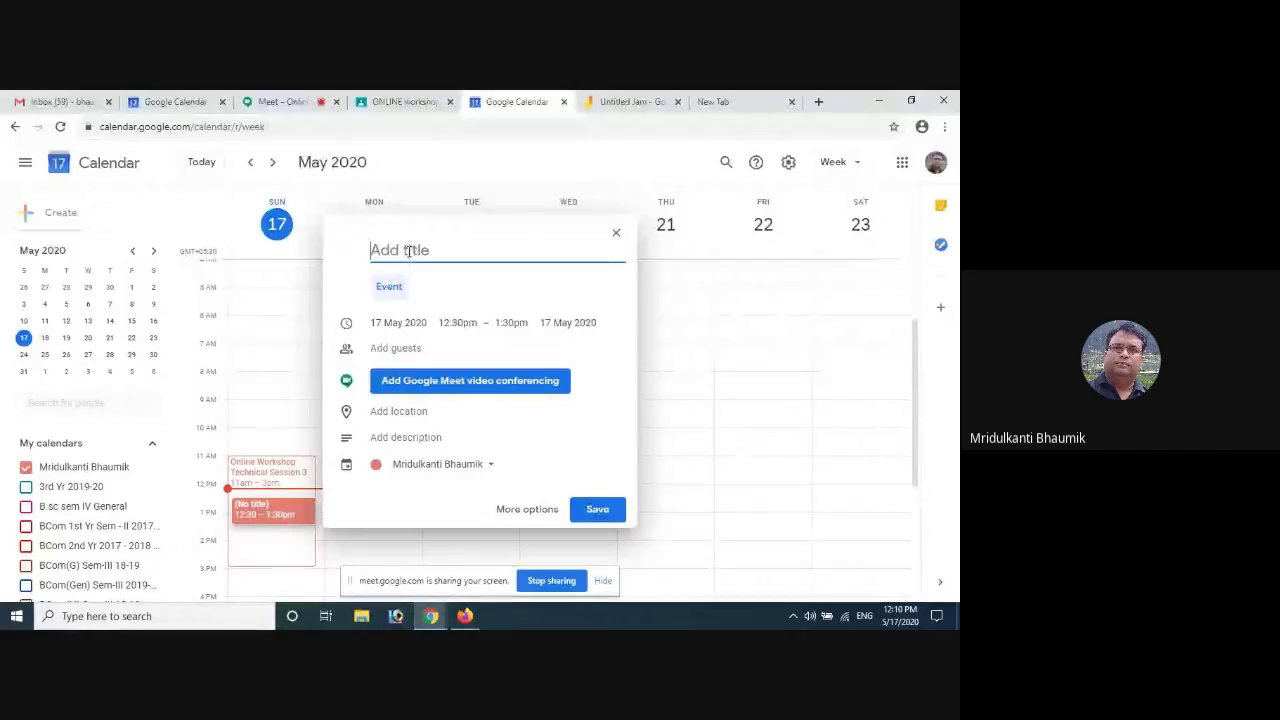
text(Ex)
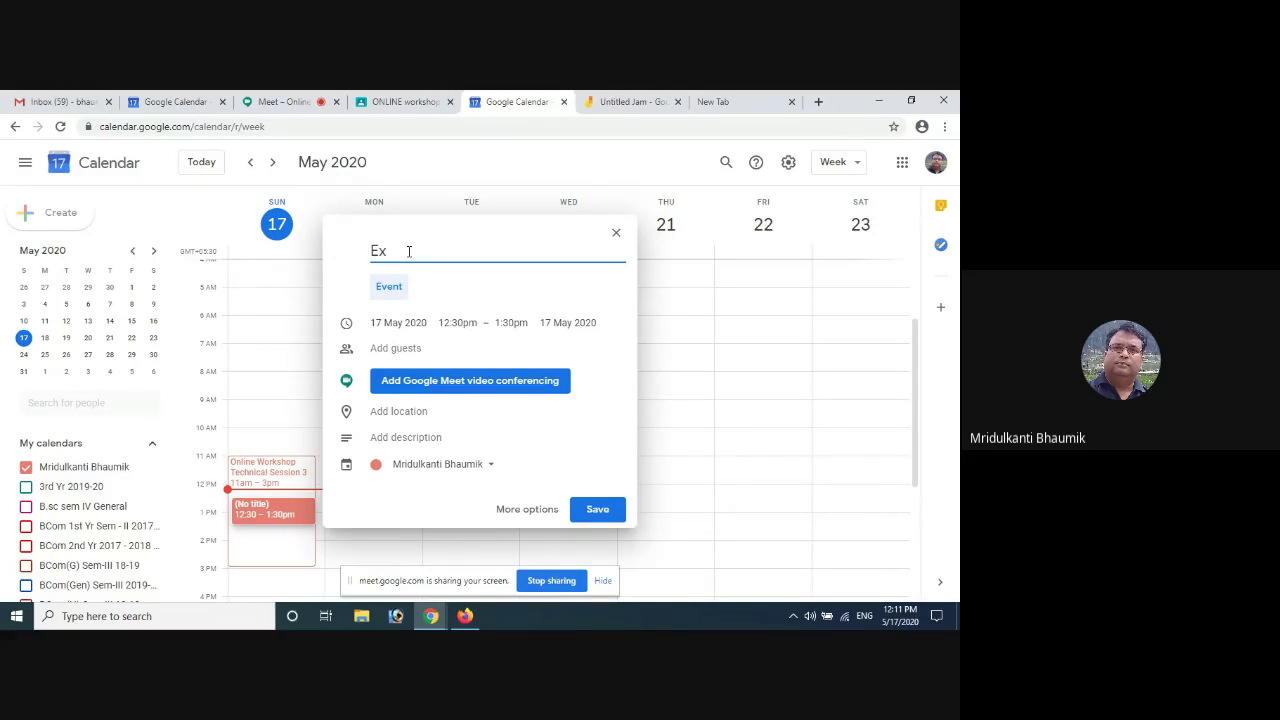
key(BackSpace)
key(BackSpace)
text(Feedback Session)
click(380, 324)
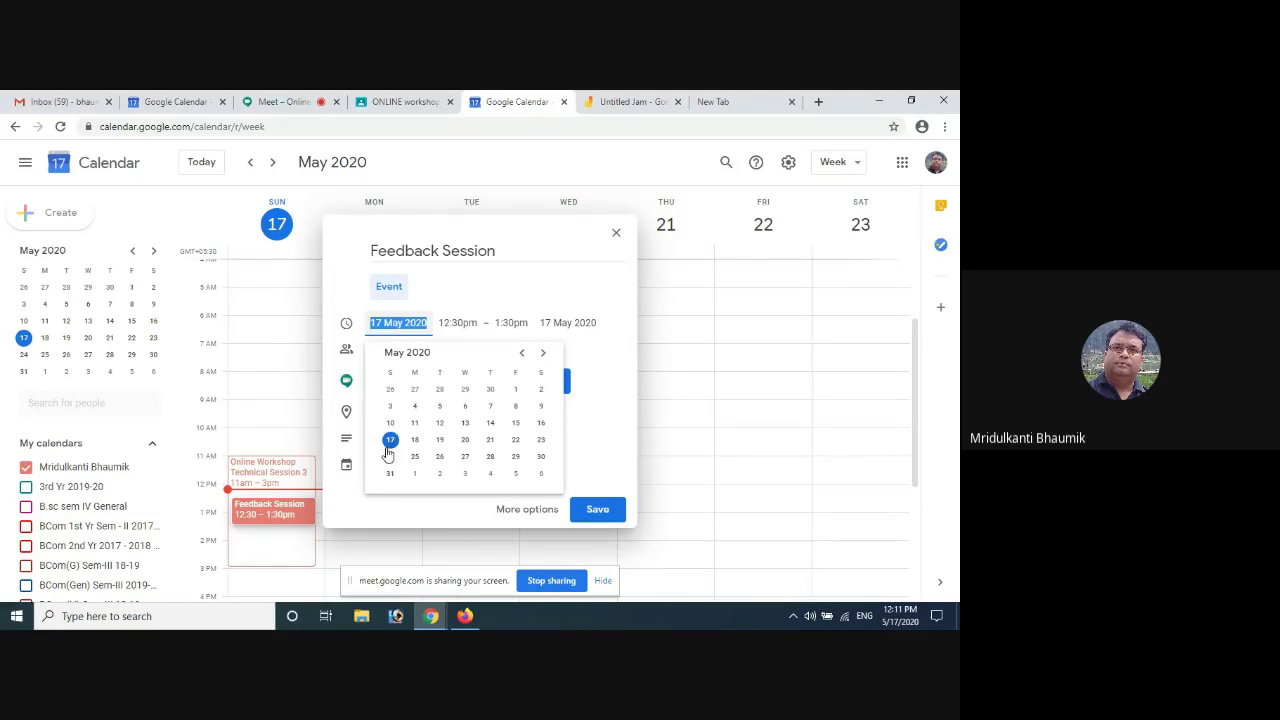
Move the Feedback Session to Monday 18 May 2020, starting at 4:00pm
click(418, 442)
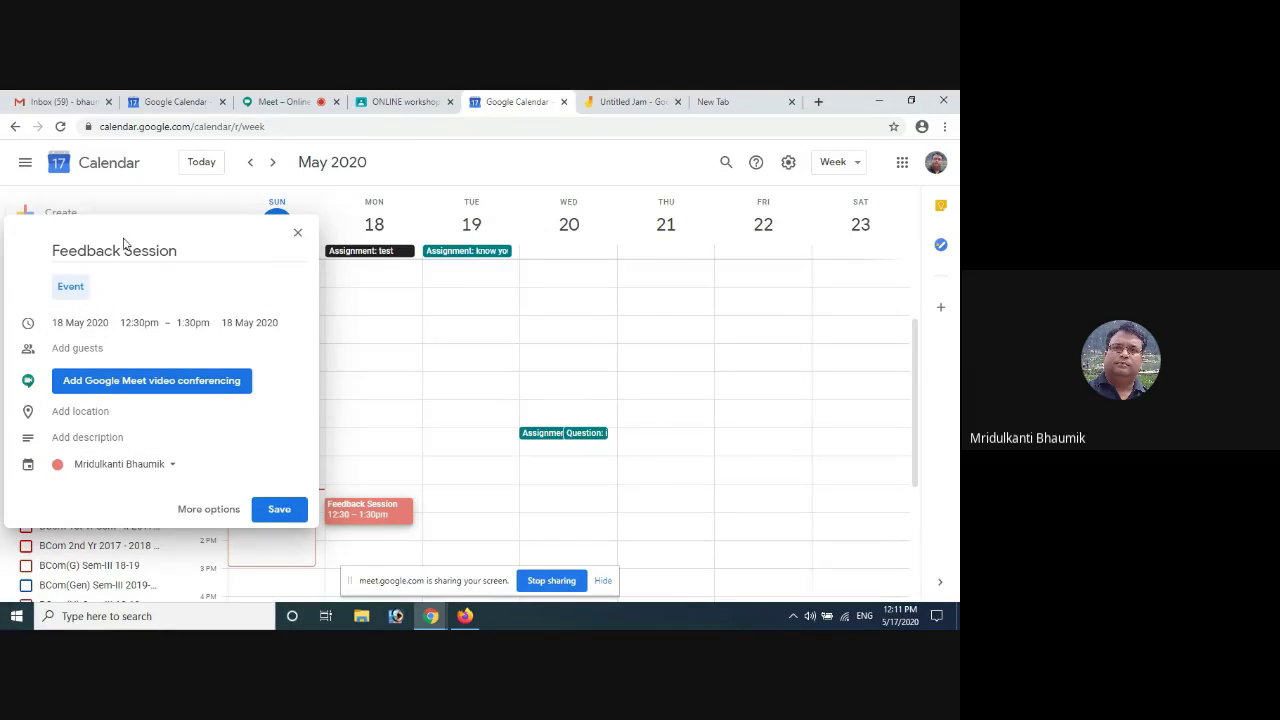
click(134, 323)
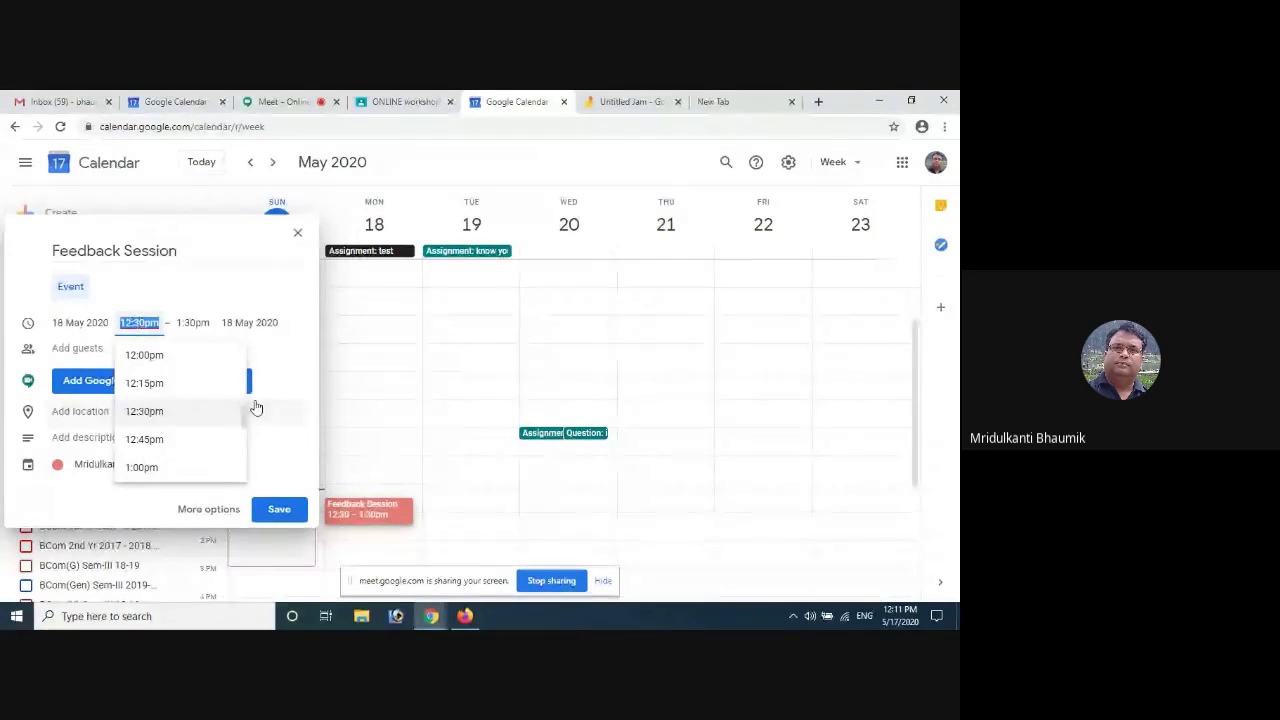
click(250, 386)
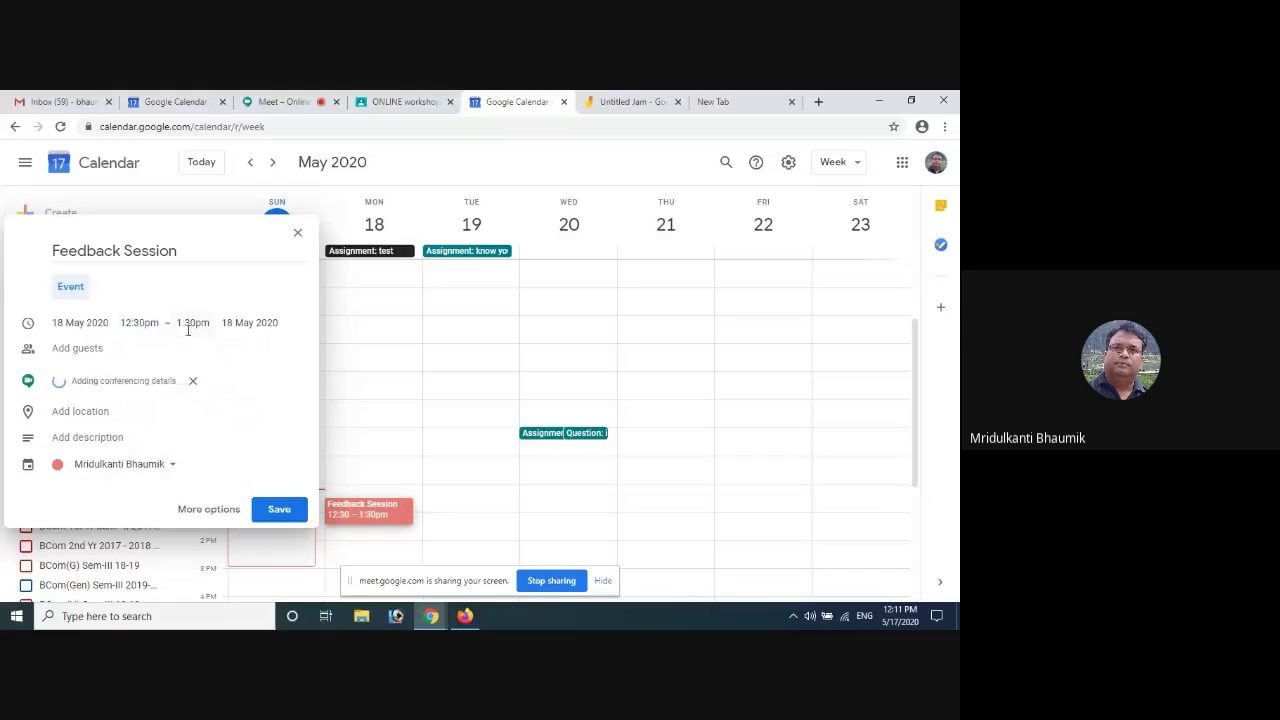
click(142, 323)
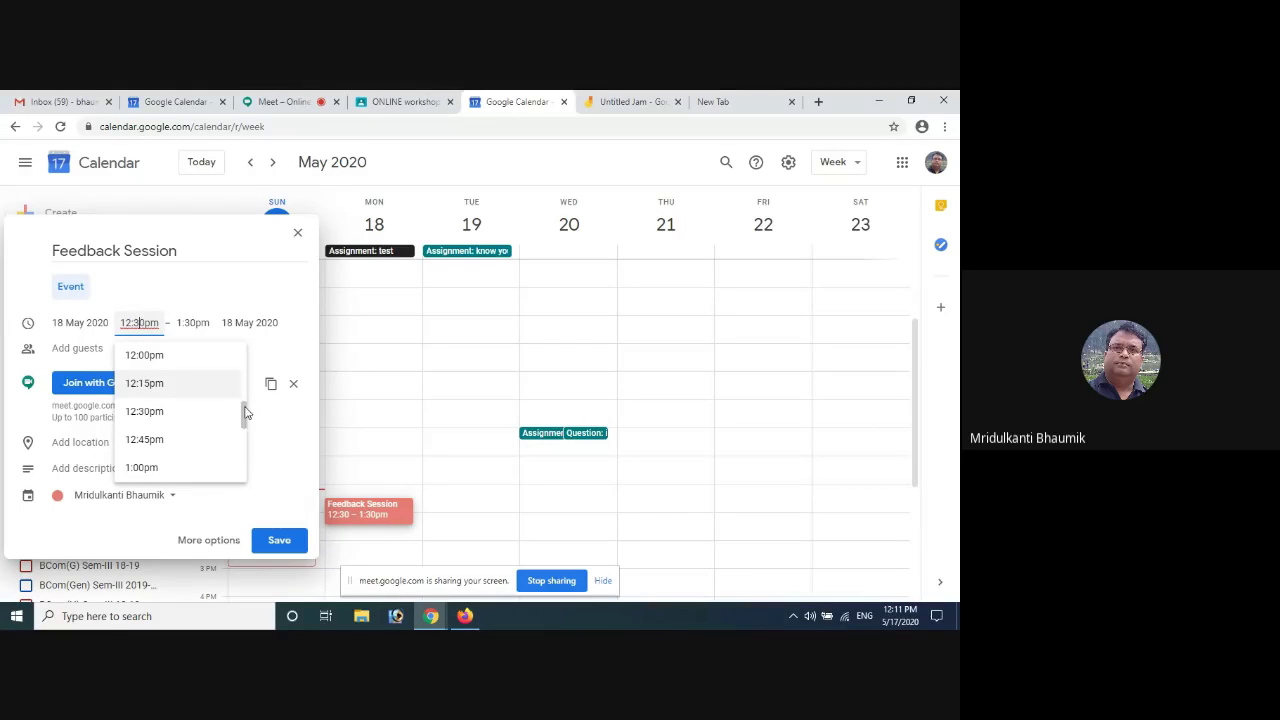
drag(245, 412, 246, 434)
click(180, 388)
Set the Feedback Session to end at 7:00pm and remove its Meet video call
click(190, 333)
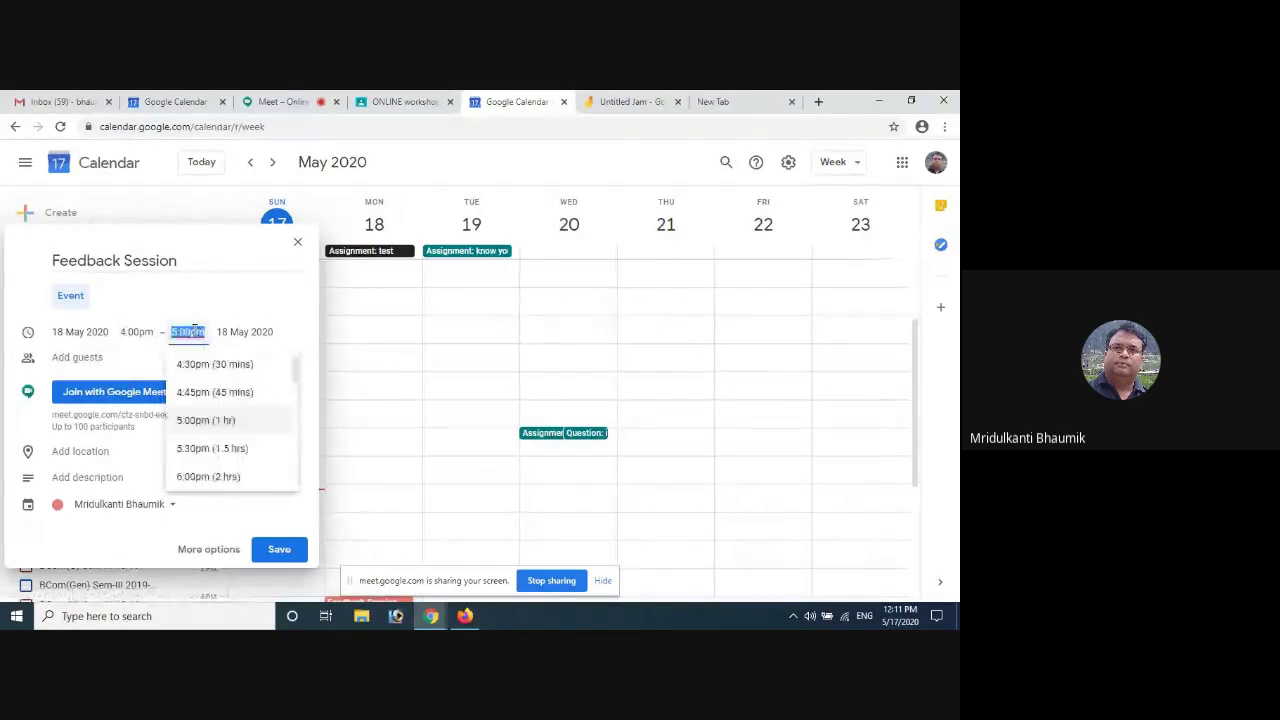
scroll(270, 400, down, 2)
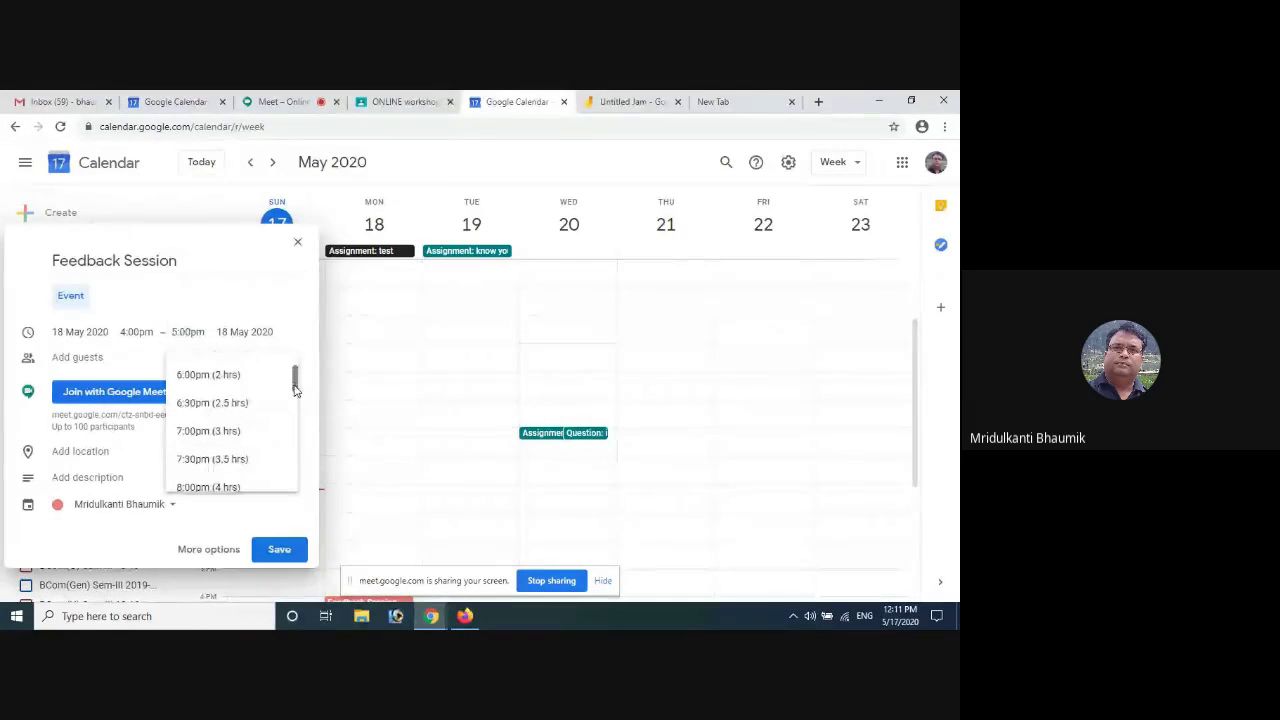
click(220, 431)
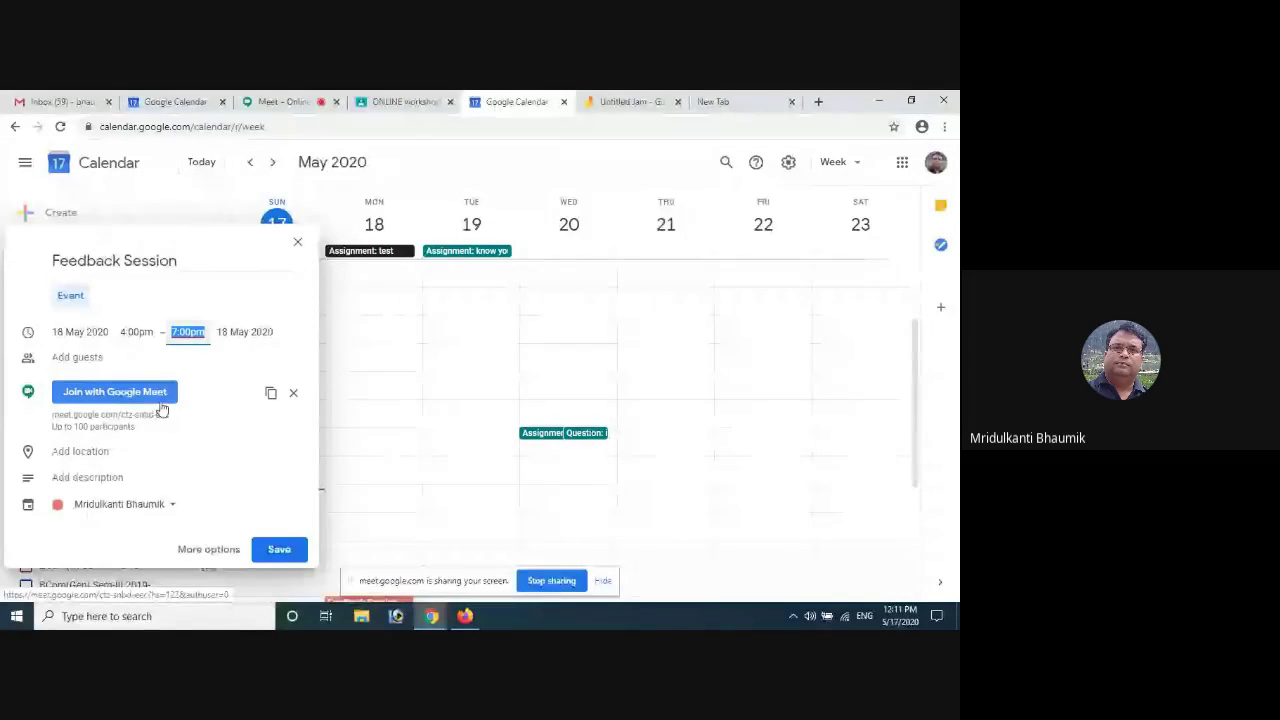
click(295, 397)
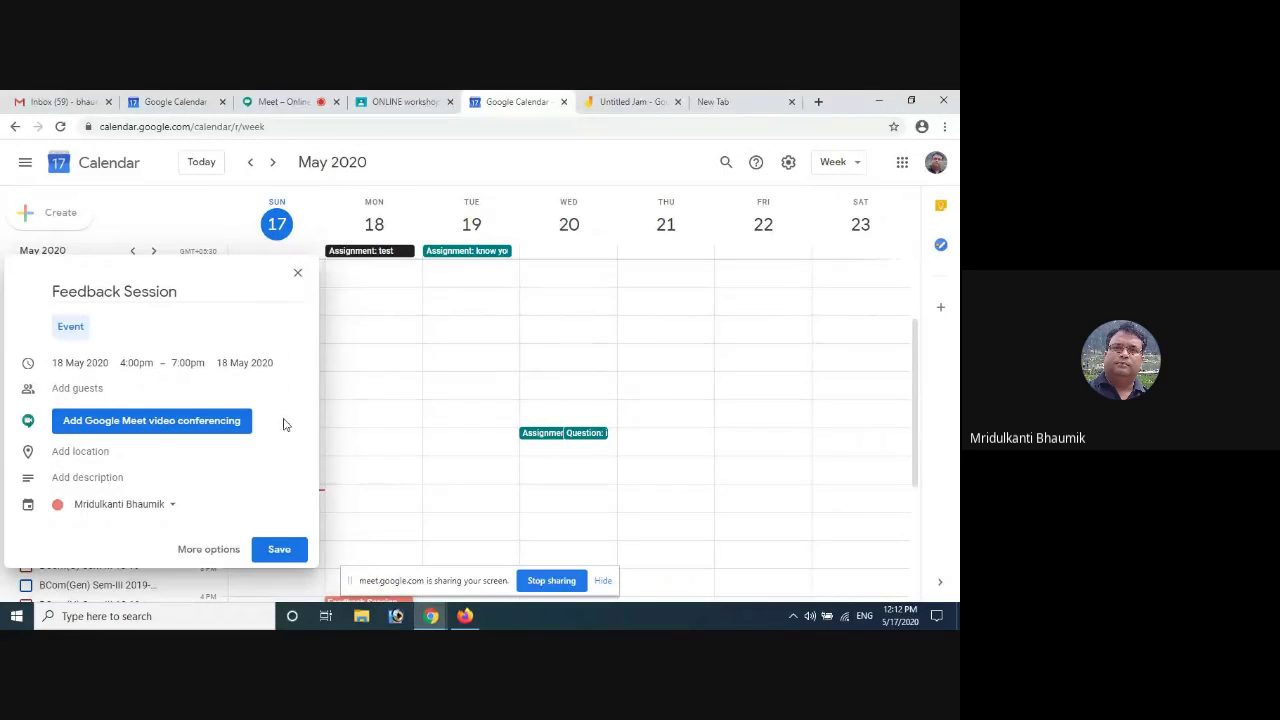
Move the Feedback Session onto the ONLINE workshop ICT technical session1 calendar and try saving
click(172, 509)
scroll(150, 440, down, 3)
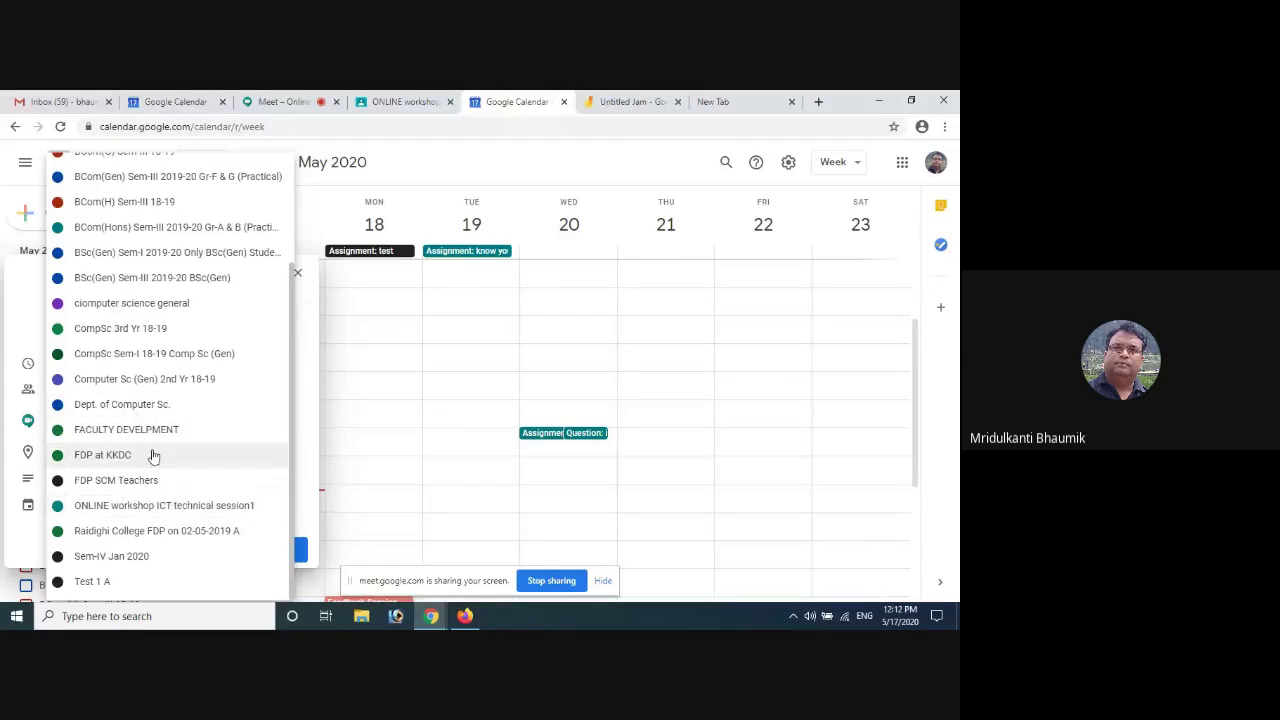
click(217, 508)
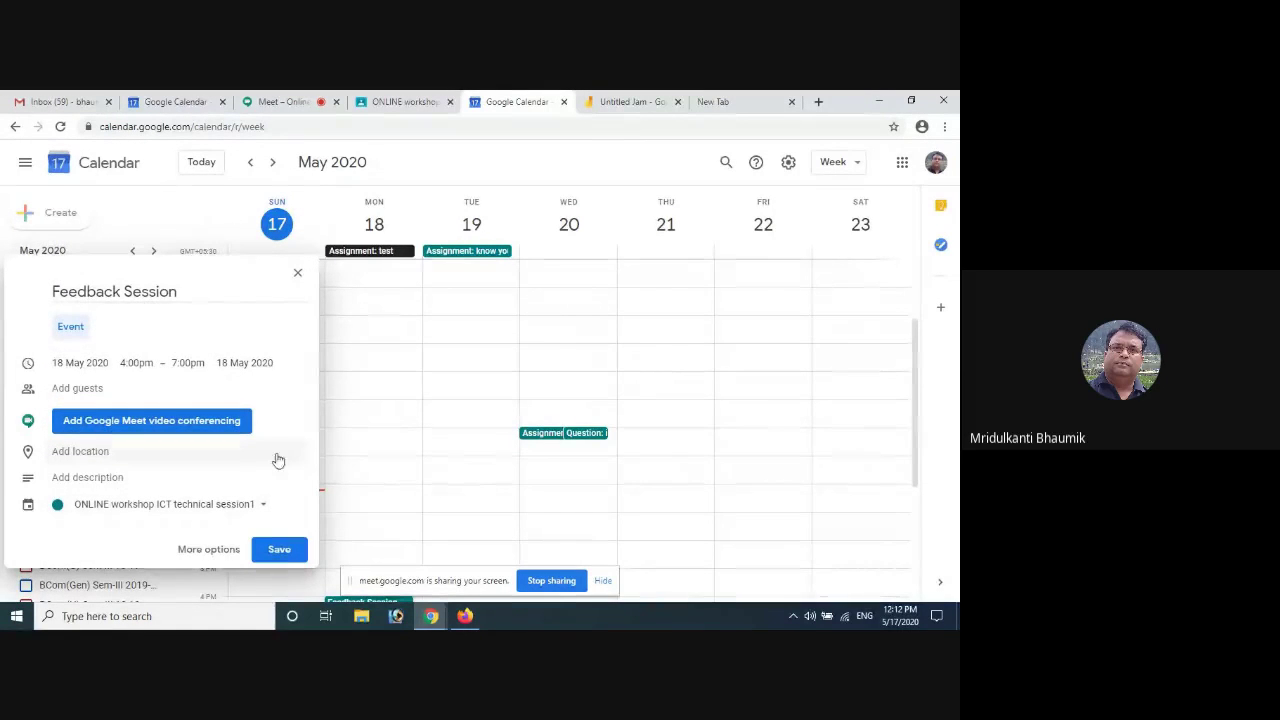
click(278, 551)
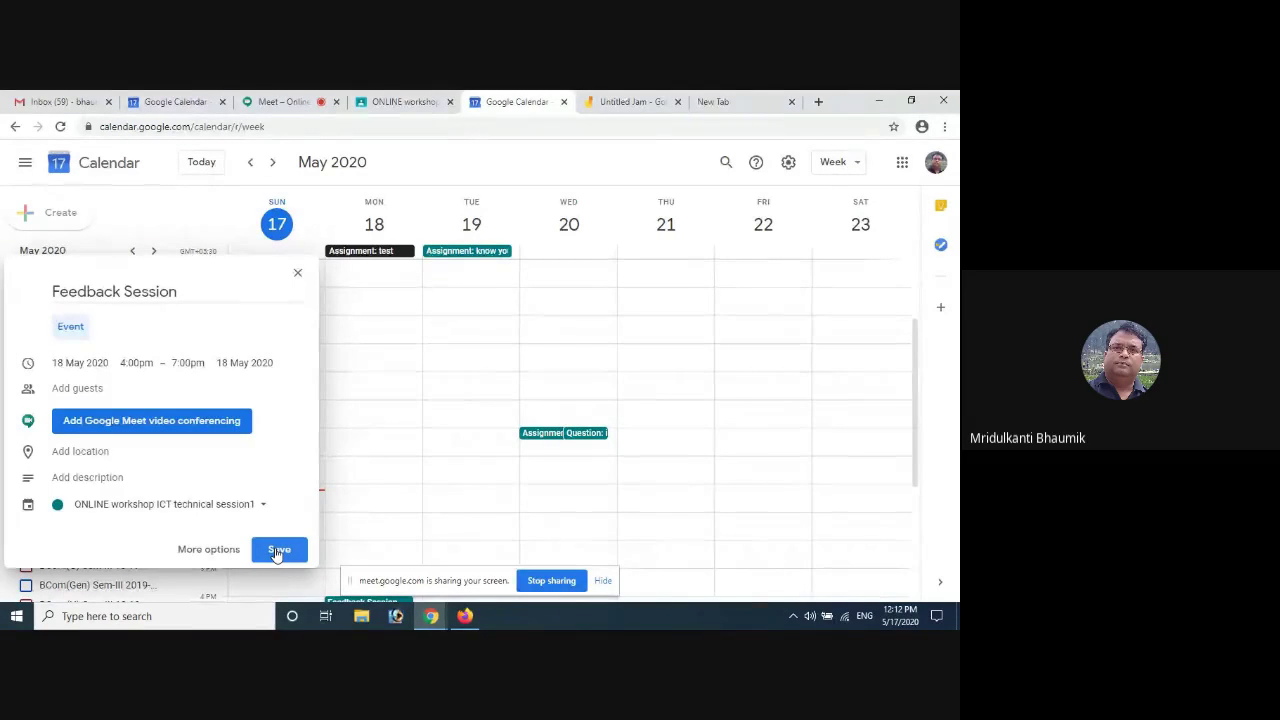
In the Feedback Session's full editor, add the suggested principal contact as a guest
click(206, 549)
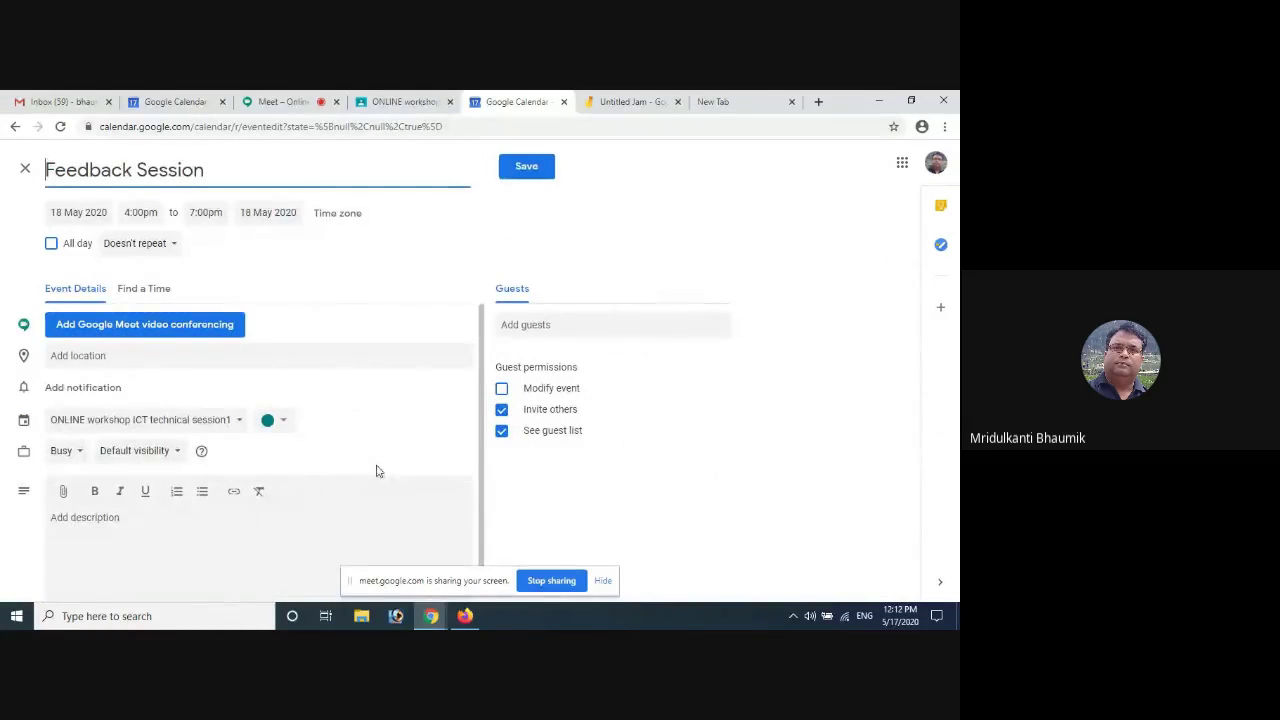
scroll(369, 463, down, 1)
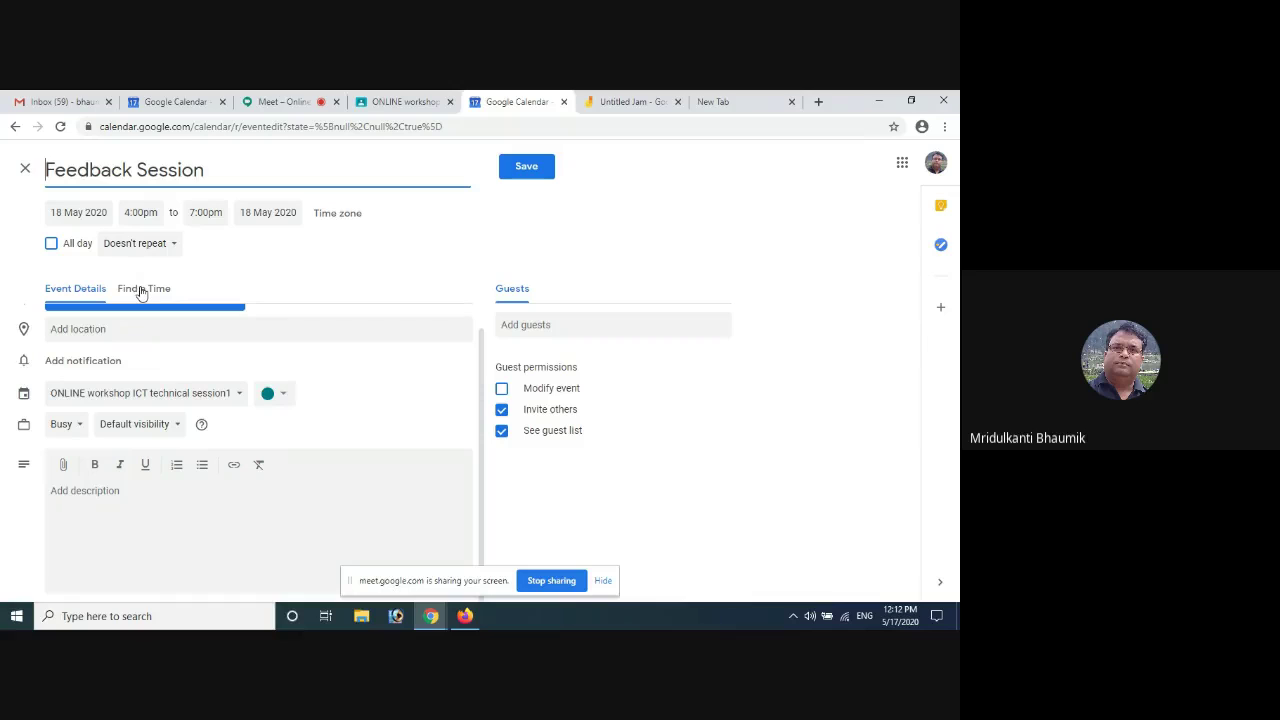
click(524, 324)
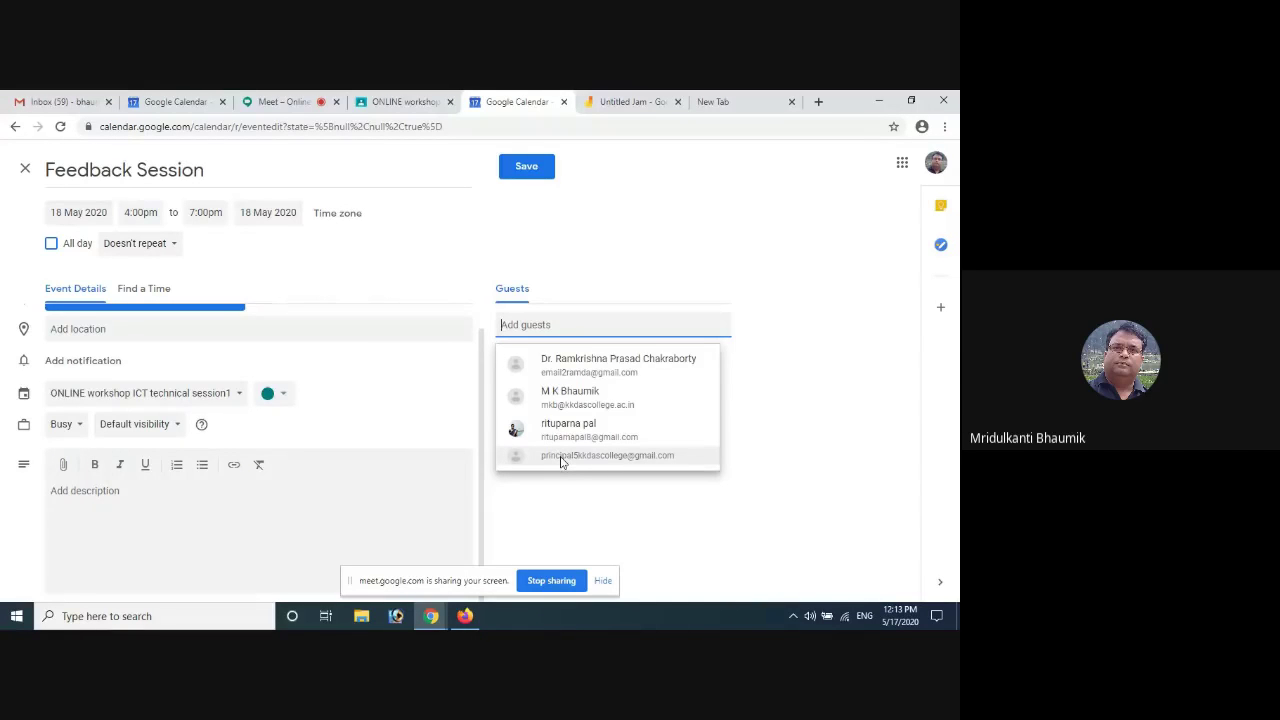
click(561, 457)
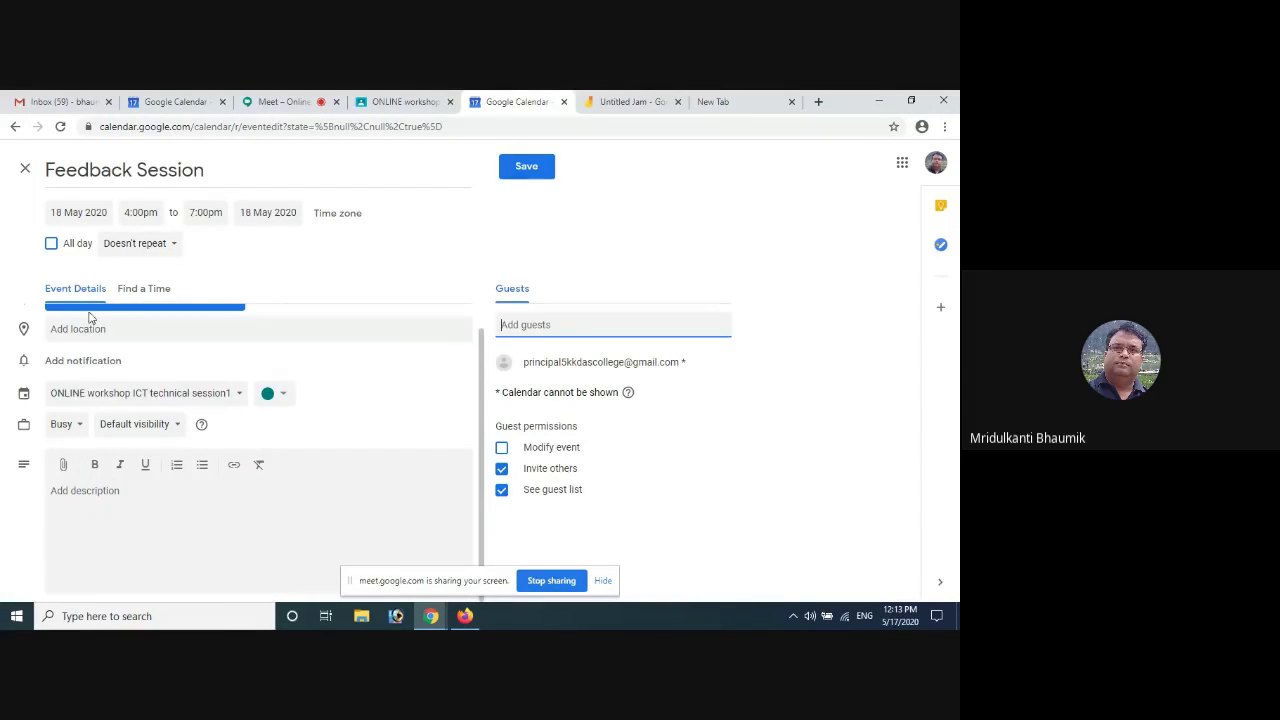
Check the principal's availability under Find a Time, then remove them from the guest list
click(141, 290)
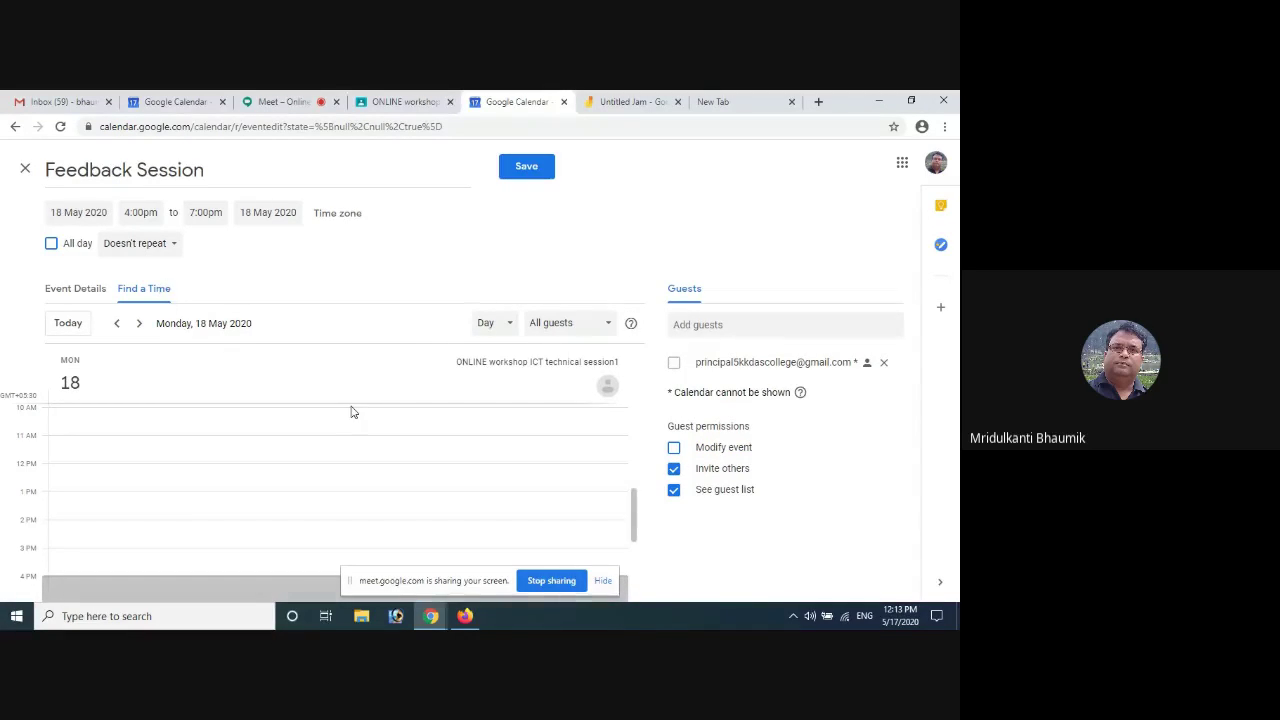
scroll(351, 408, down, 2)
scroll(351, 406, up, 2)
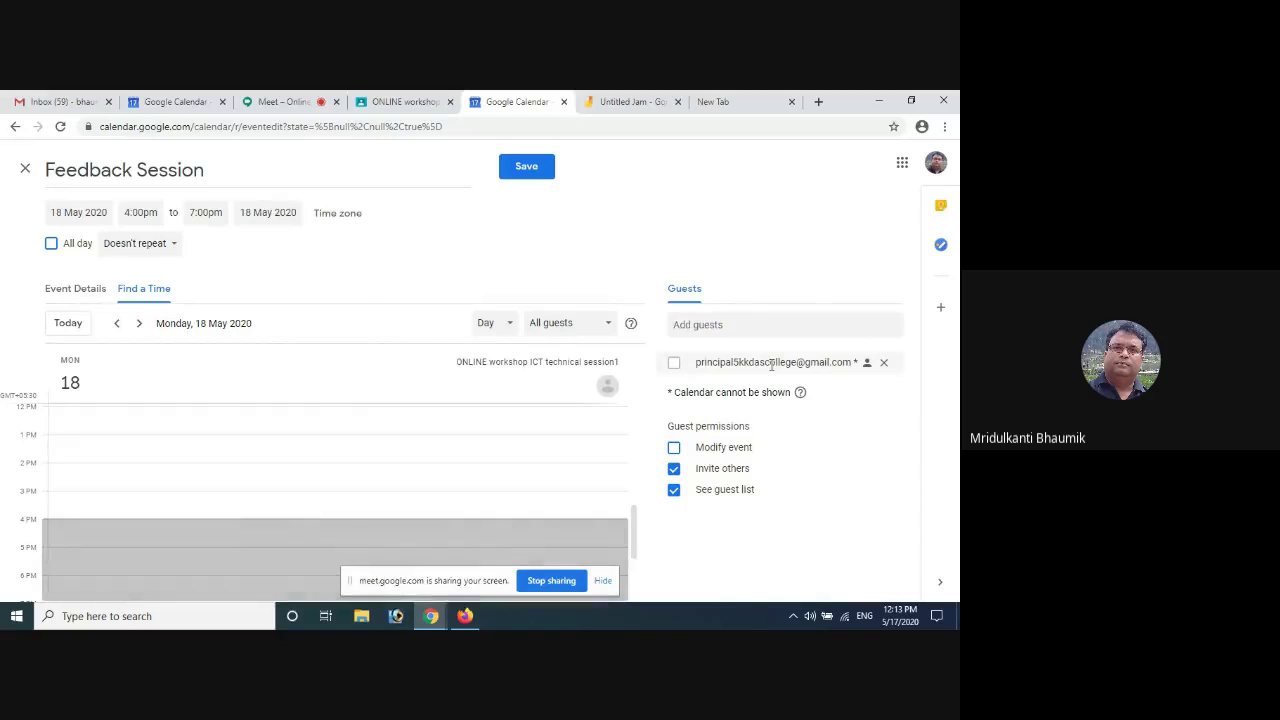
mouse_move(770, 365)
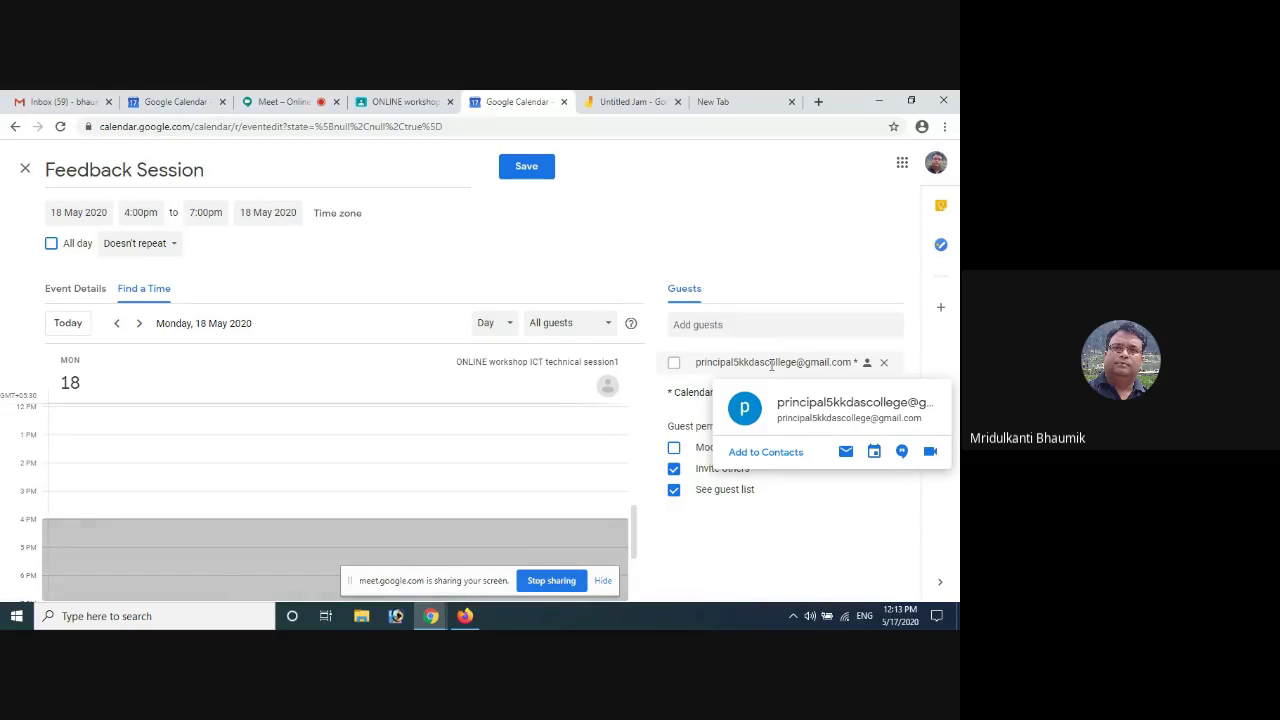
click(74, 288)
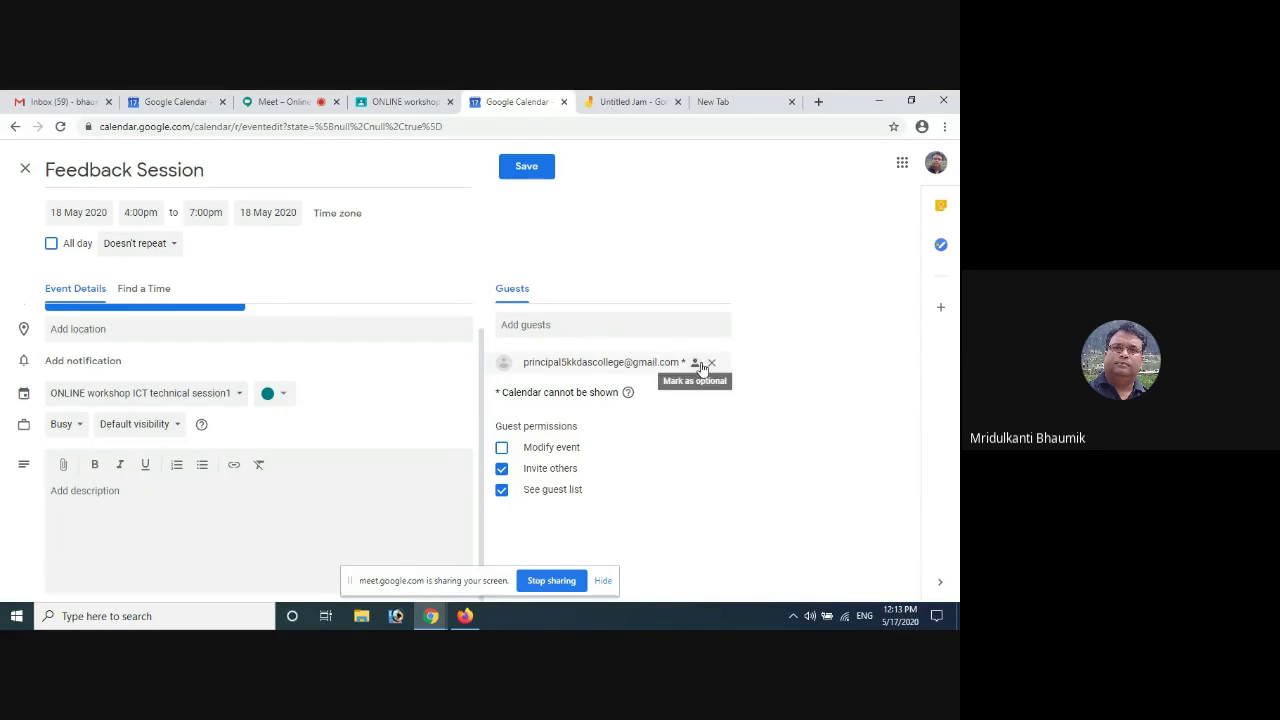
click(711, 364)
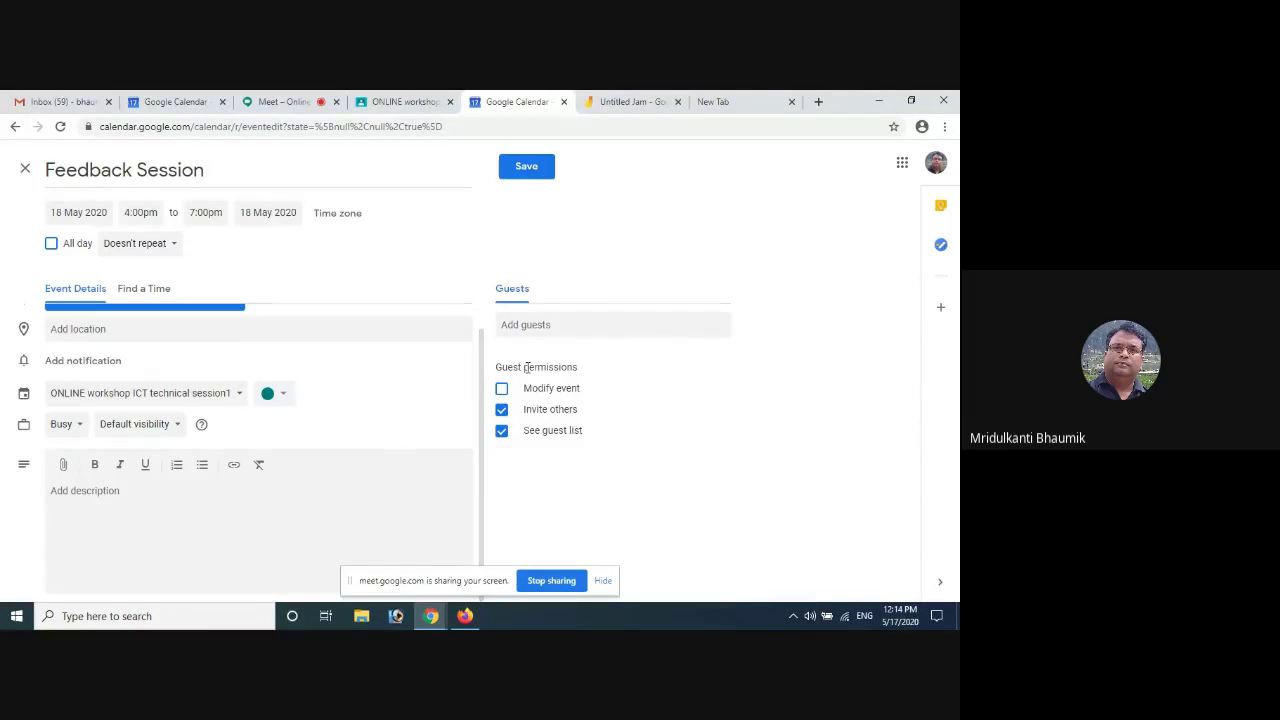
Save the Feedback Session on Monday 18 May, 4–7pm
click(518, 170)
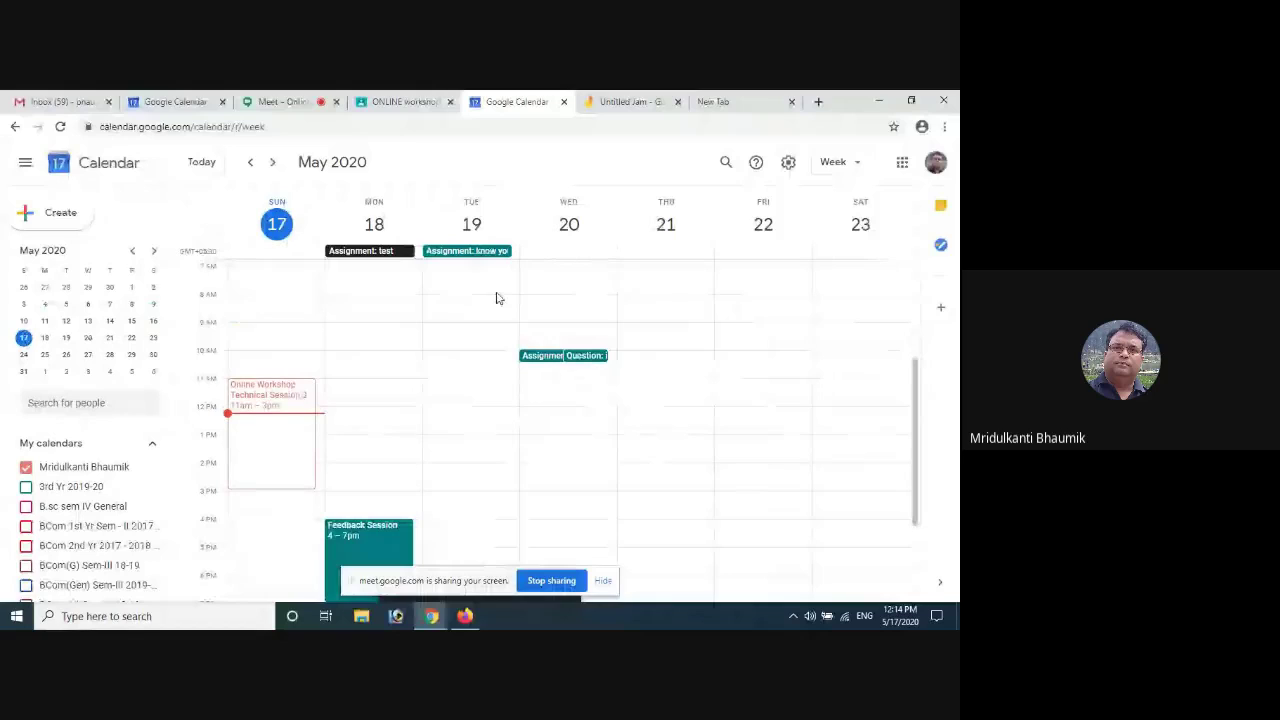
scroll(423, 391, down, 3)
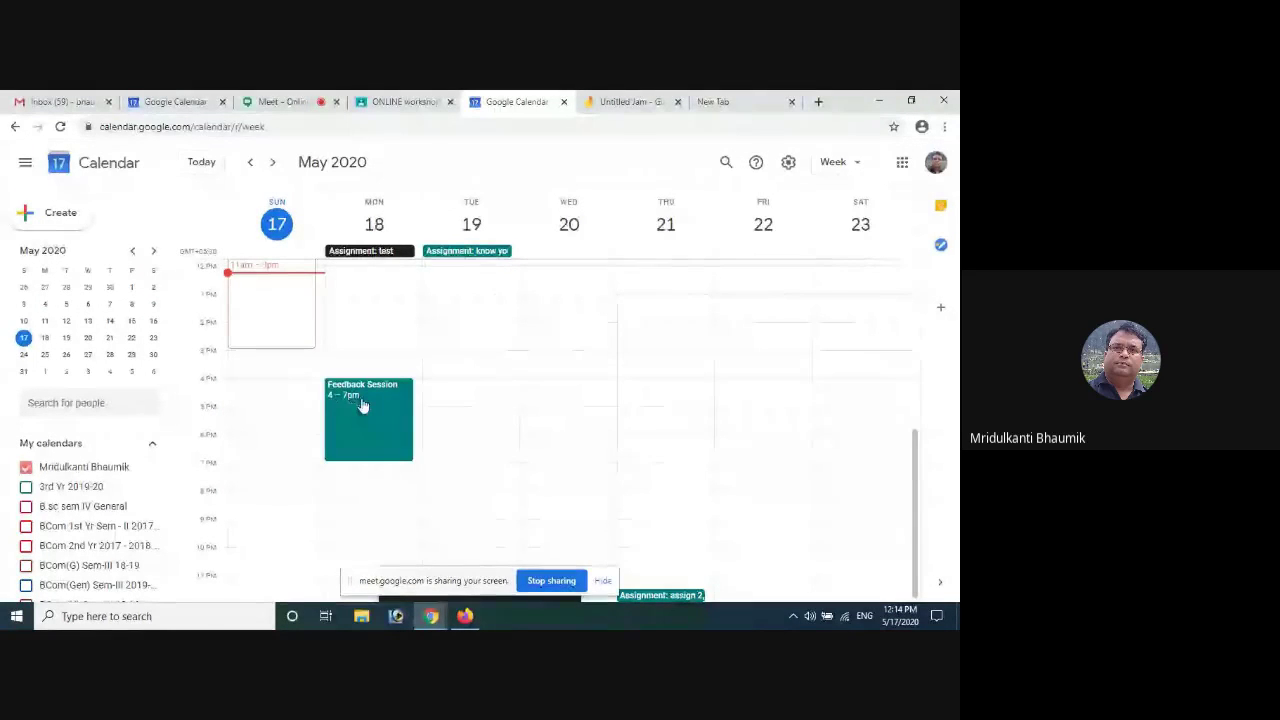
scroll(366, 418, up, 2)
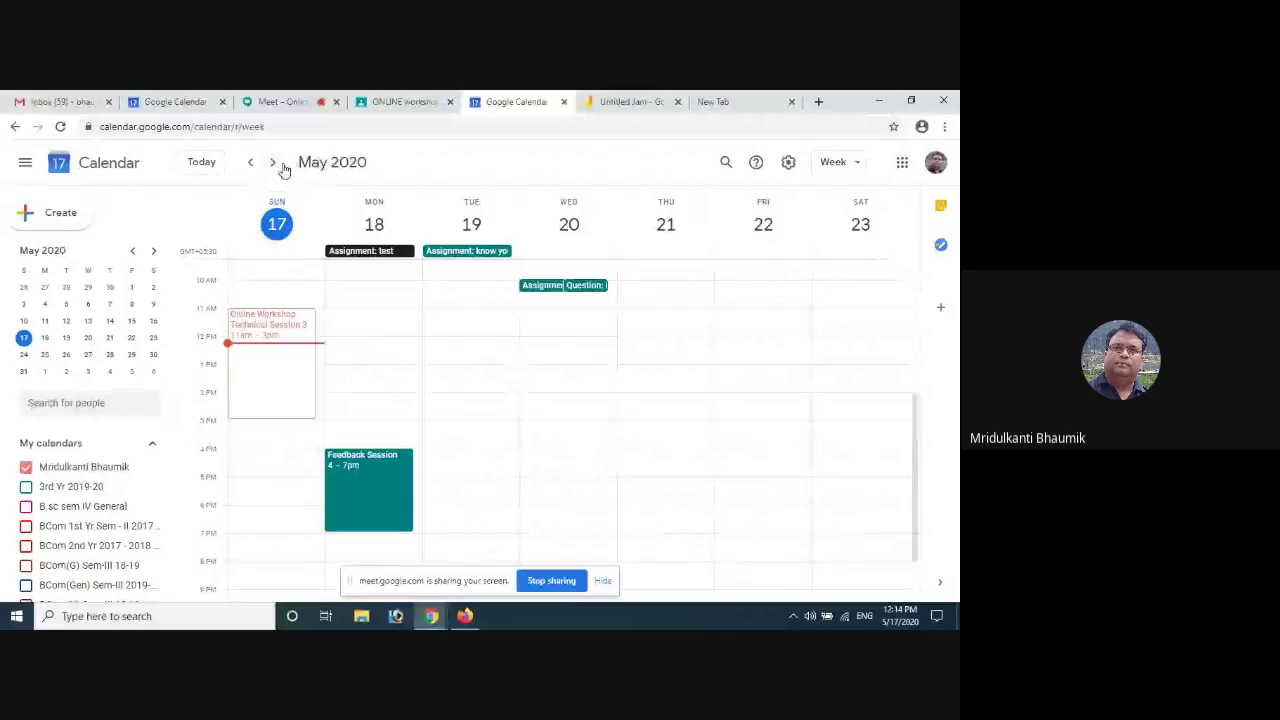
Page forward through the weeks to November, then back to the week of May 17–23
click(275, 164)
click(276, 164)
click(276, 164)
click(276, 164)
click(276, 164)
click(276, 164)
click(276, 164)
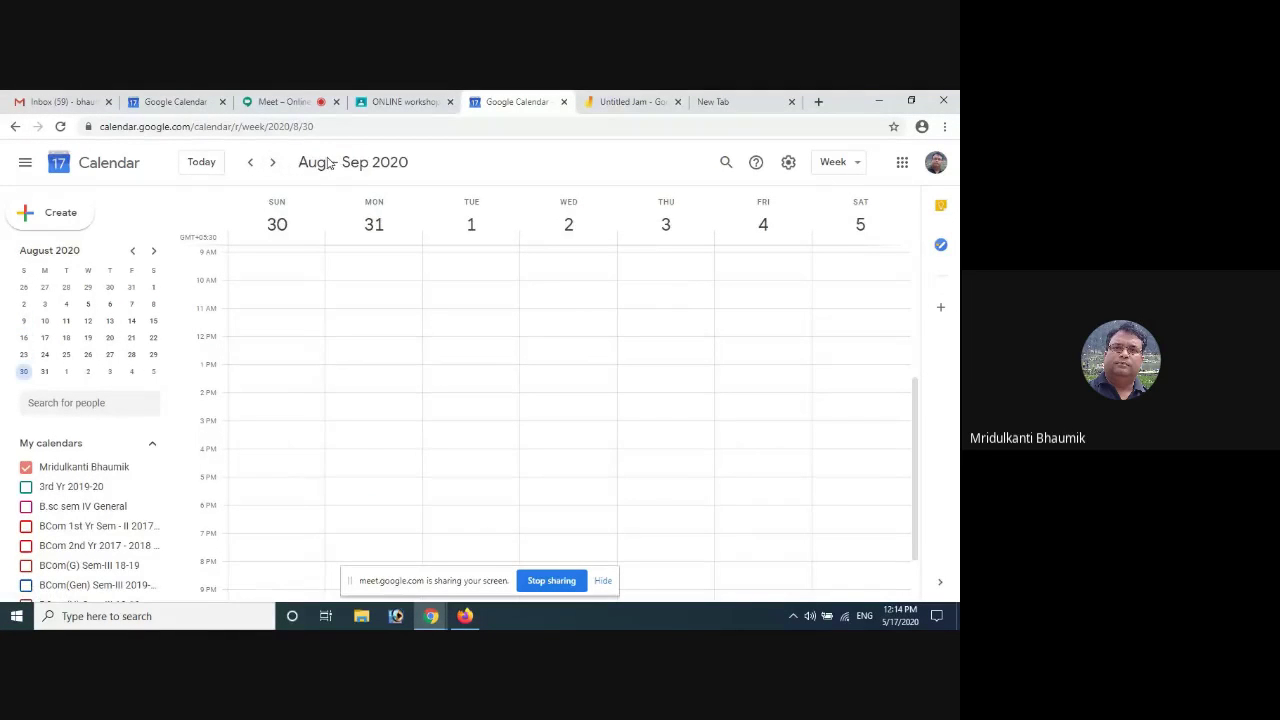
click(276, 164)
click(276, 164)
click(276, 164)
click(276, 164)
click(276, 164)
click(276, 164)
click(276, 164)
click(276, 164)
click(276, 164)
click(252, 165)
click(252, 165)
click(252, 165)
click(252, 165)
click(252, 165)
click(252, 165)
click(252, 165)
click(252, 165)
click(251, 165)
click(251, 165)
click(251, 165)
click(251, 165)
click(251, 165)
click(251, 165)
click(251, 165)
click(251, 165)
click(251, 165)
click(251, 165)
click(251, 165)
click(251, 165)
click(273, 163)
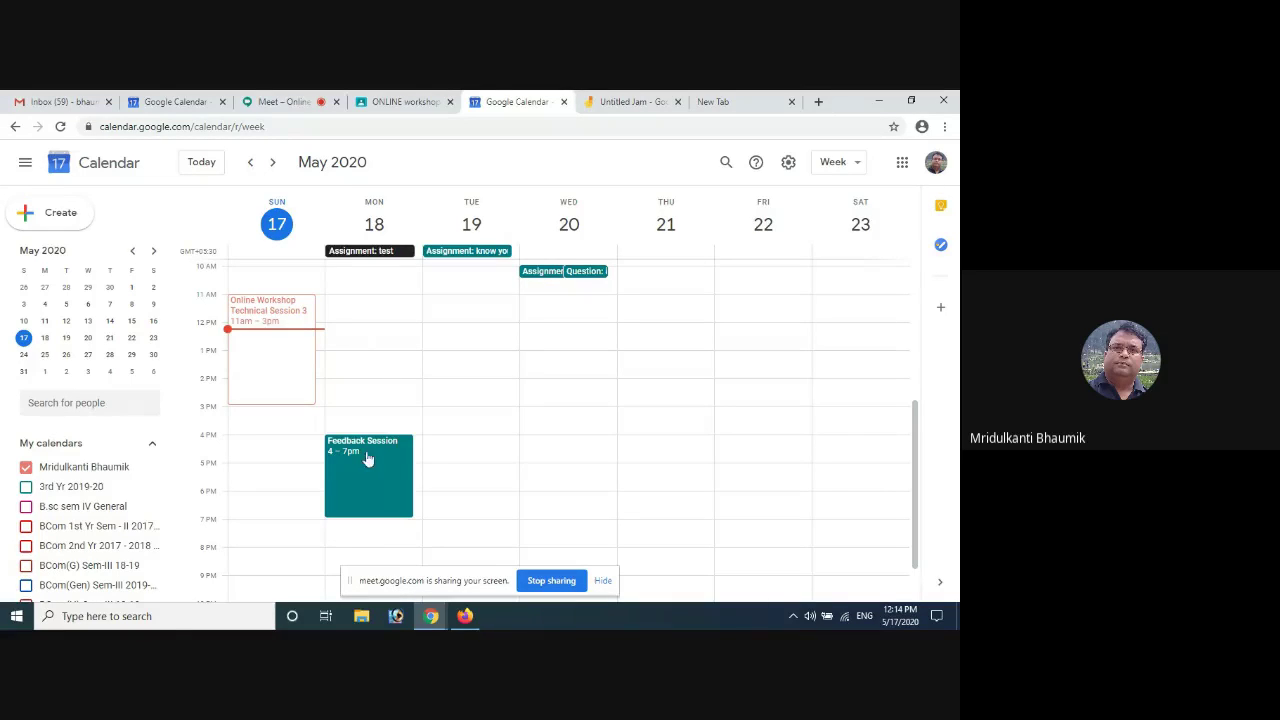
Open the Feedback Session and add two reminders, setting the second to 12 hours
double_click(363, 466)
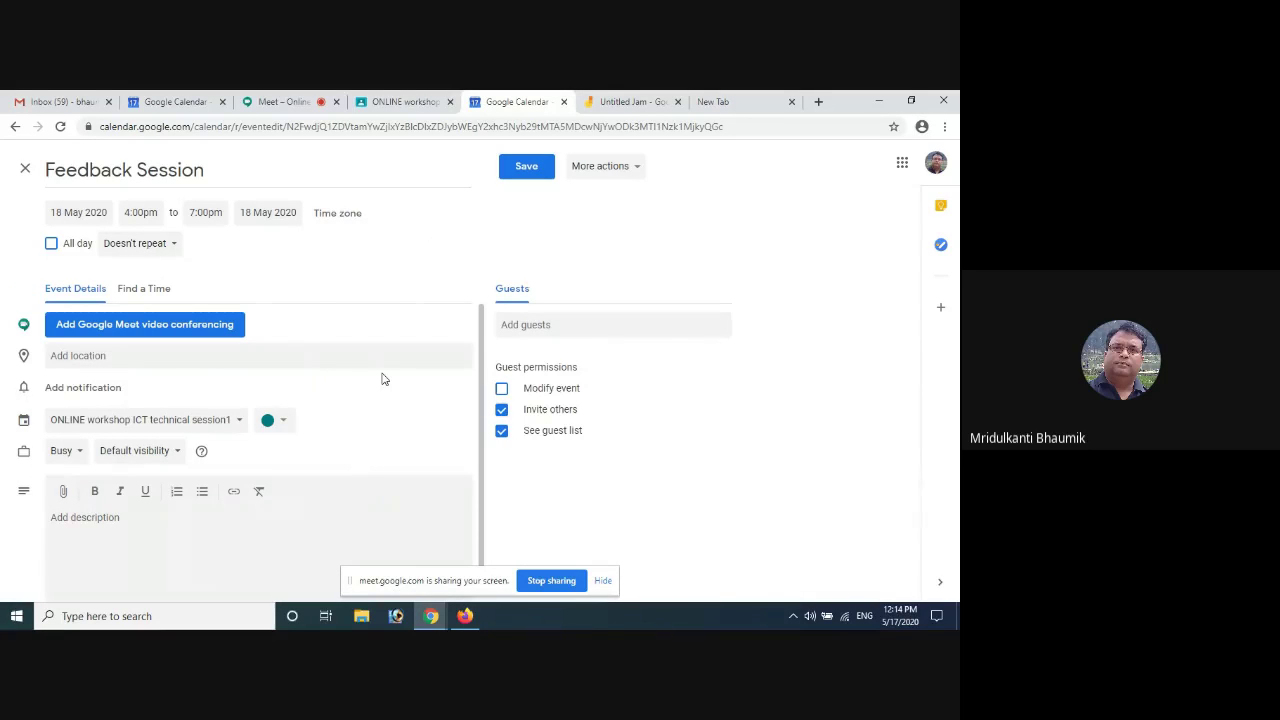
click(117, 390)
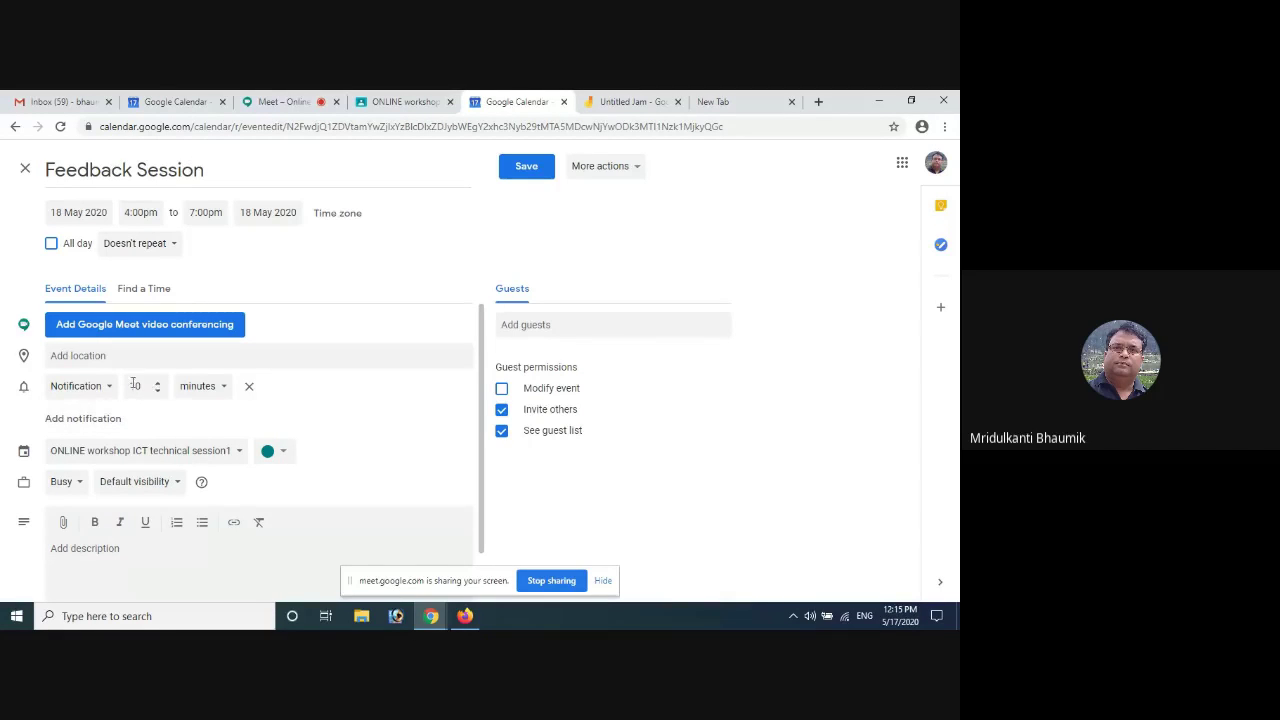
click(86, 424)
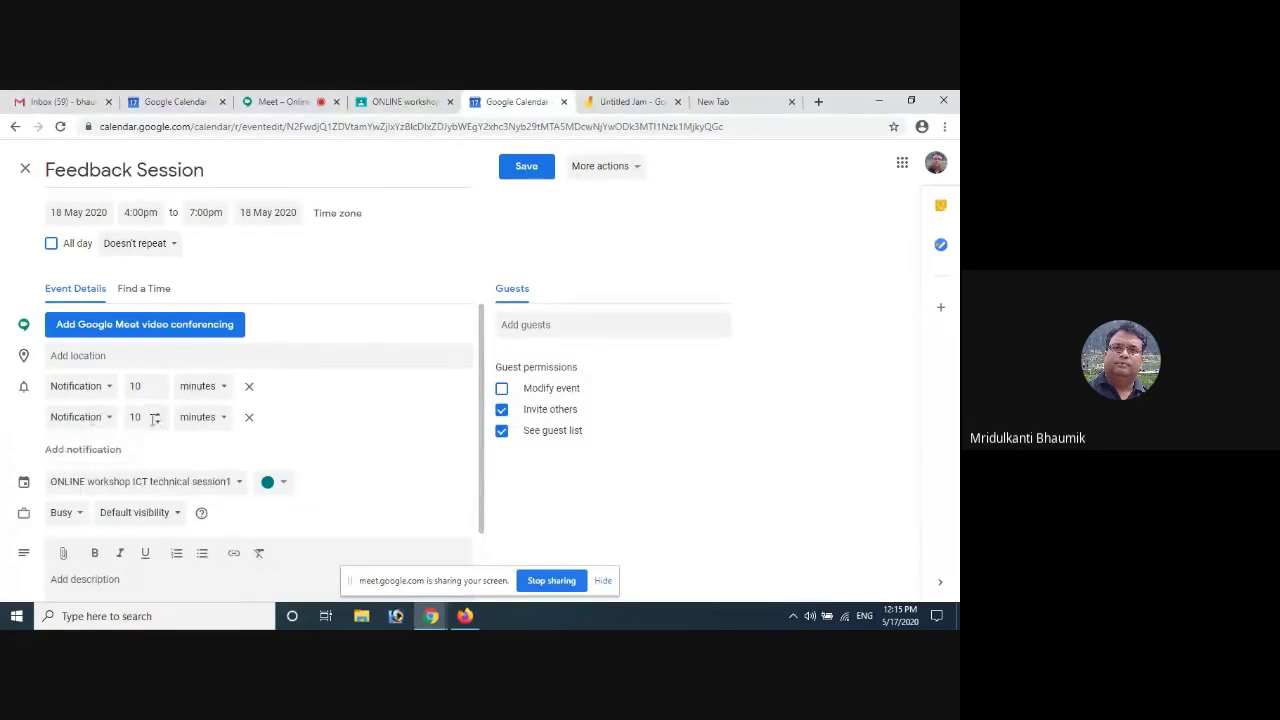
drag(147, 421, 127, 421)
text(12)
click(221, 419)
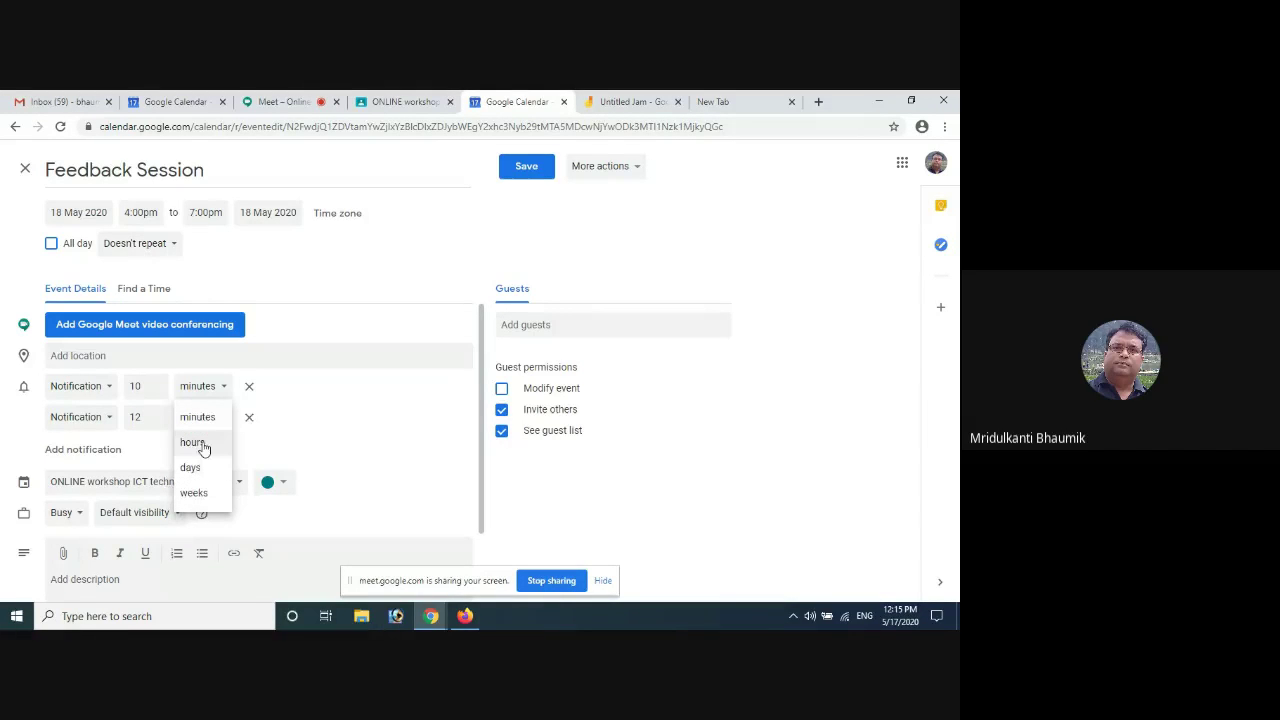
click(194, 443)
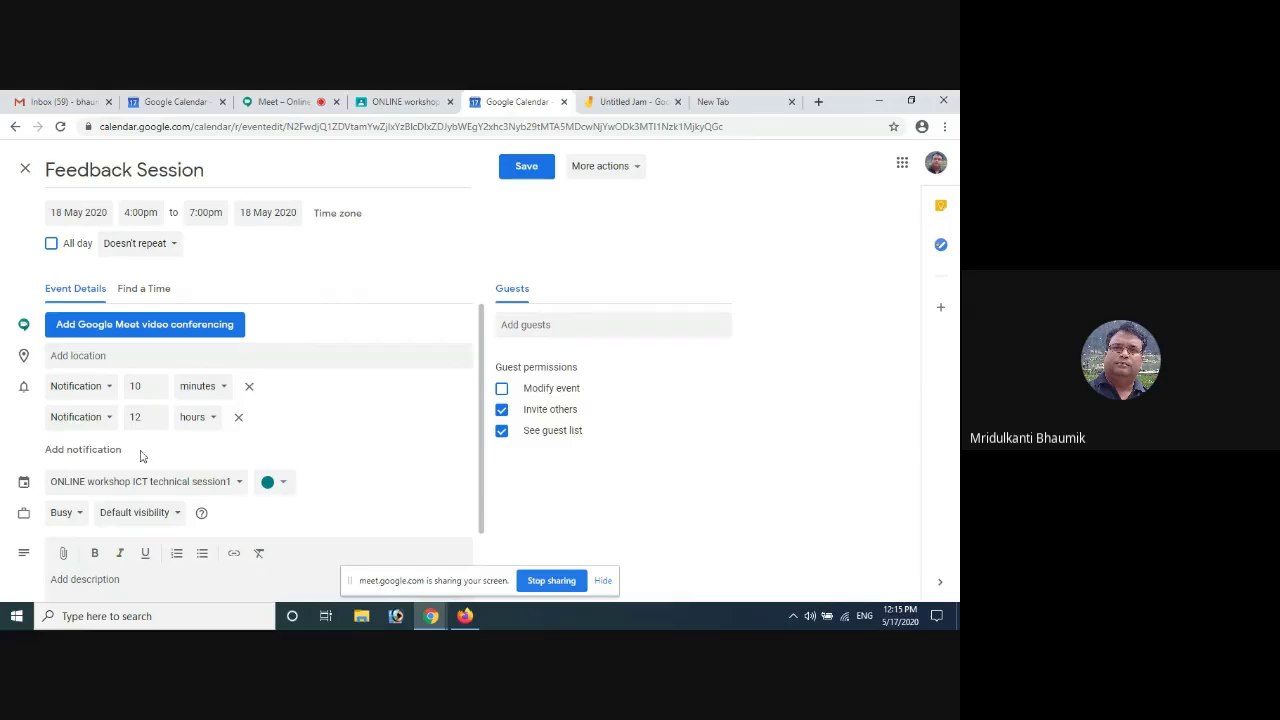
Add a third reminder, set the reminders to 2 hours and 4 hours, and save
click(90, 452)
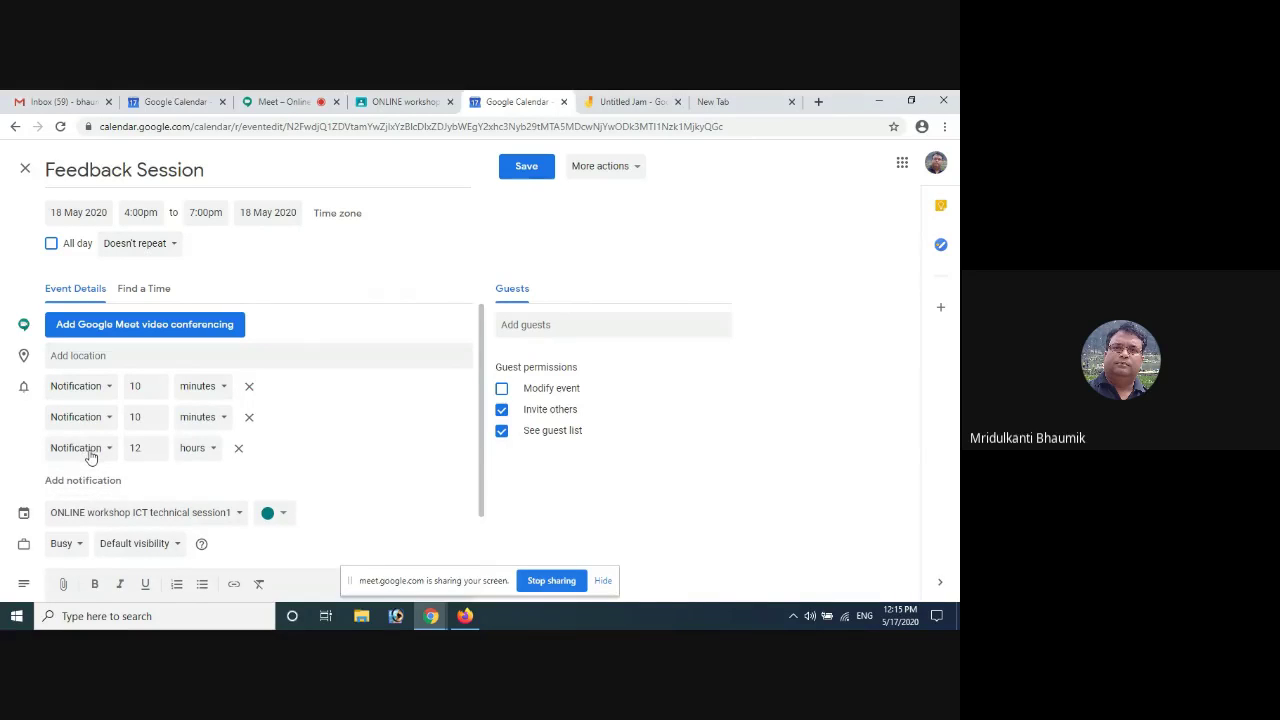
double_click(145, 416)
text(2)
click(224, 419)
click(192, 443)
scroll(390, 428, down, 1)
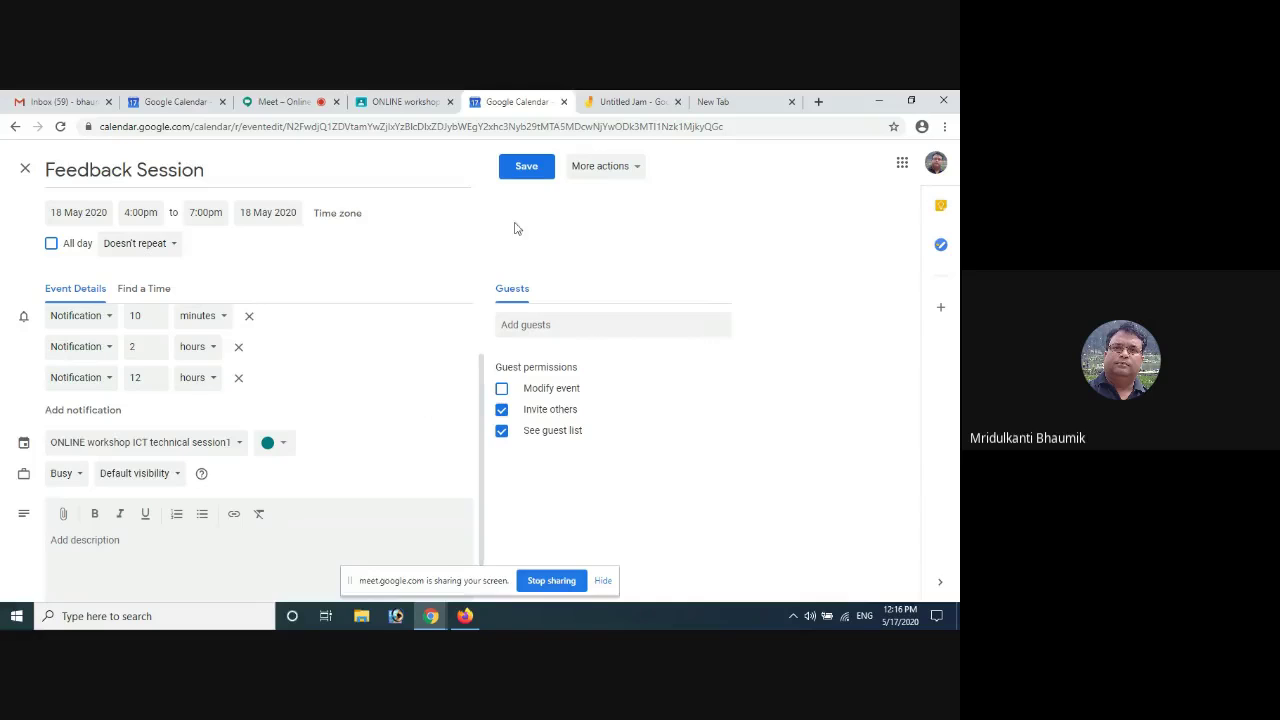
drag(148, 384, 115, 375)
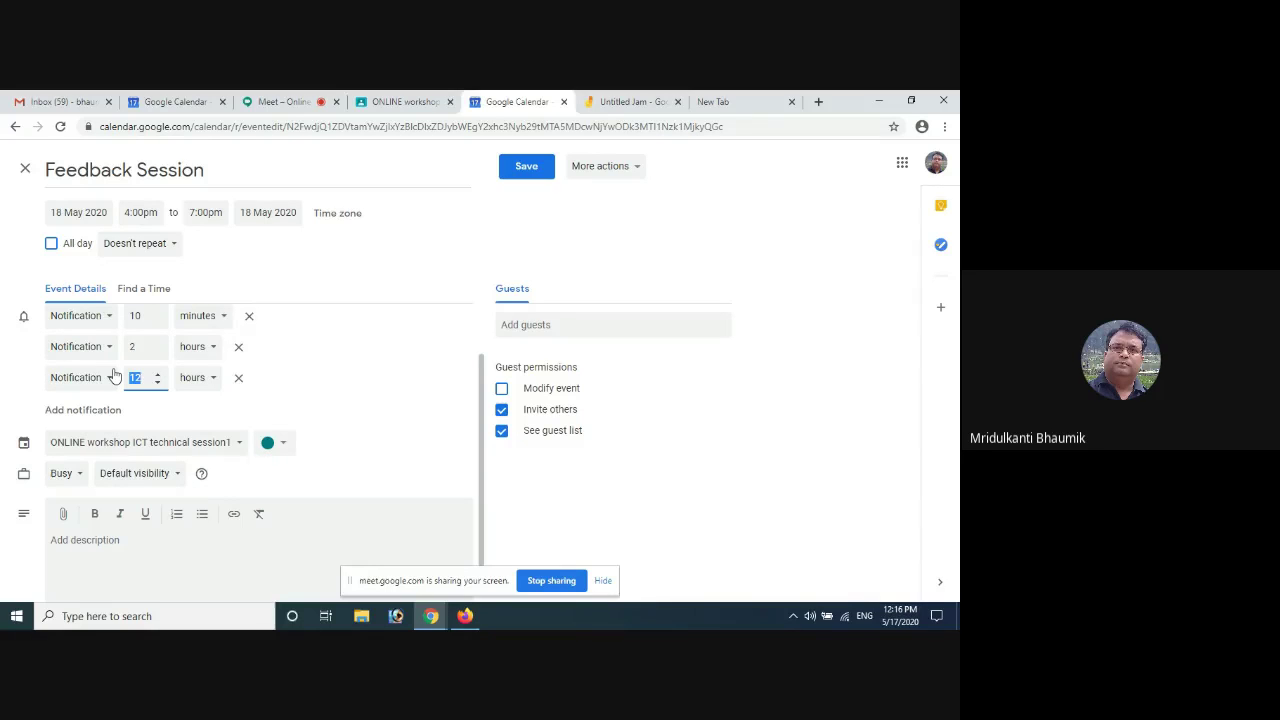
text(4)
click(372, 418)
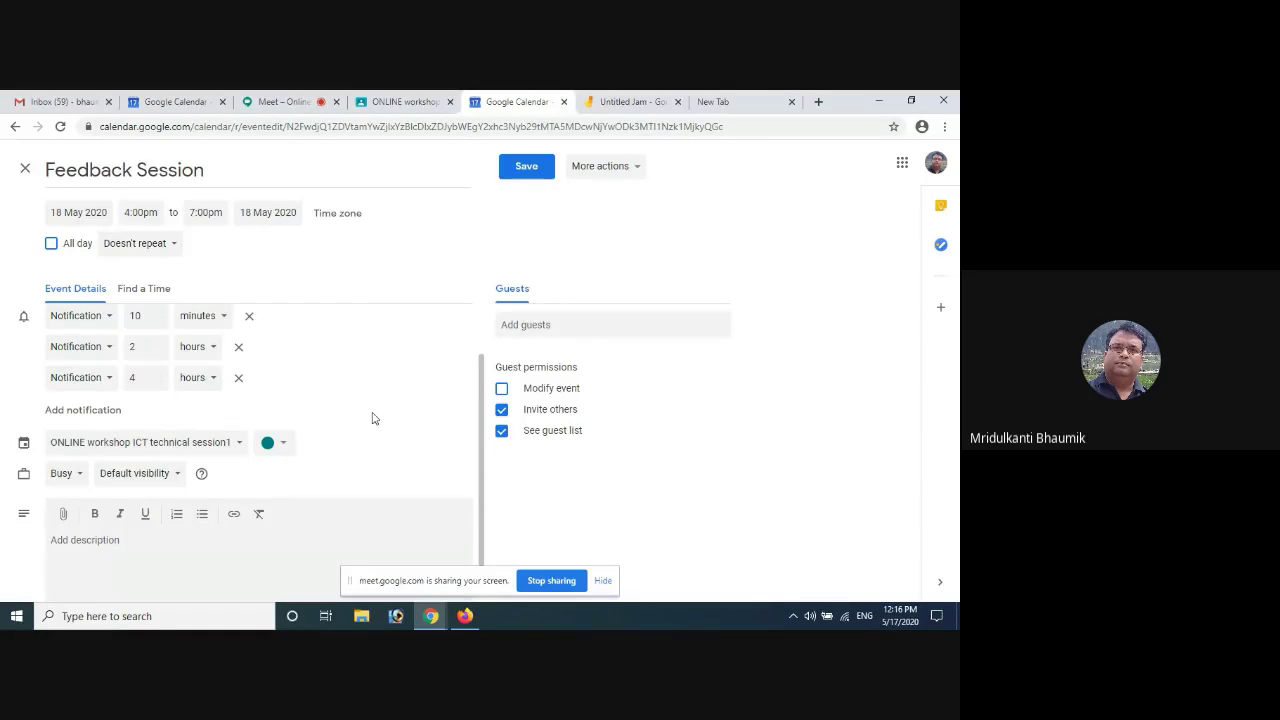
click(526, 166)
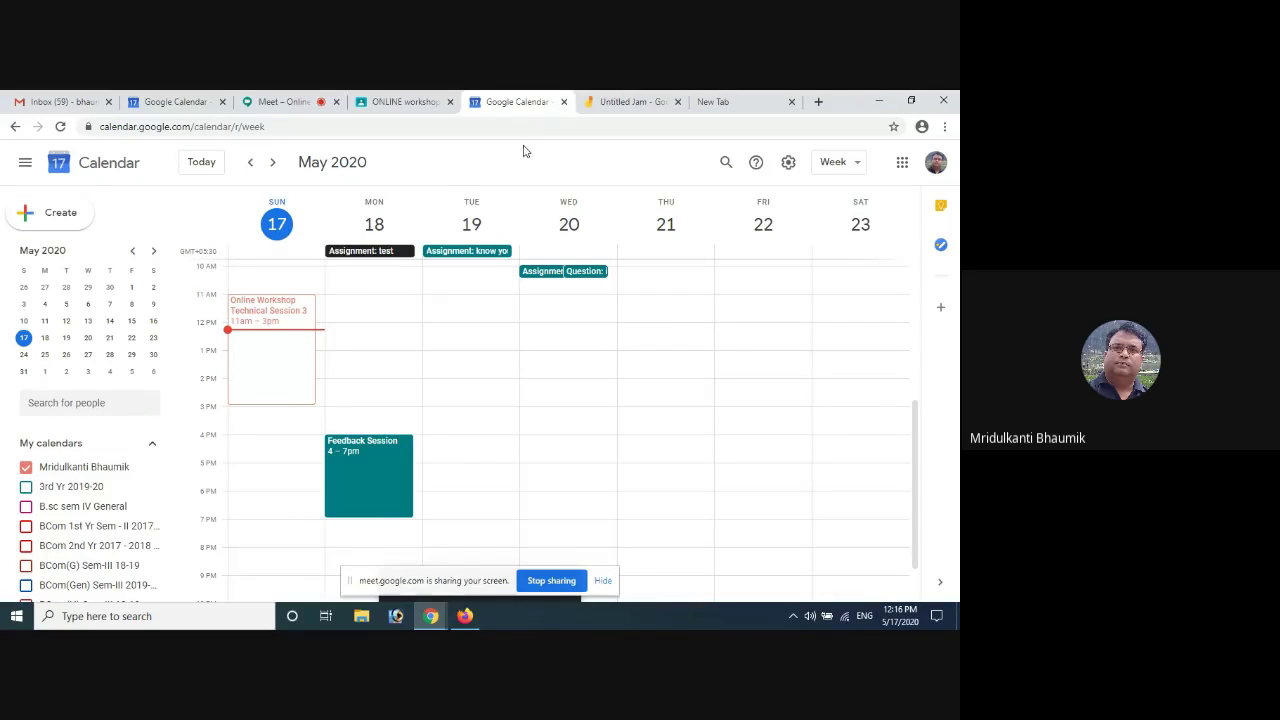
Open the Feedback Session and add a Google Meet video conference to it
click(43, 216)
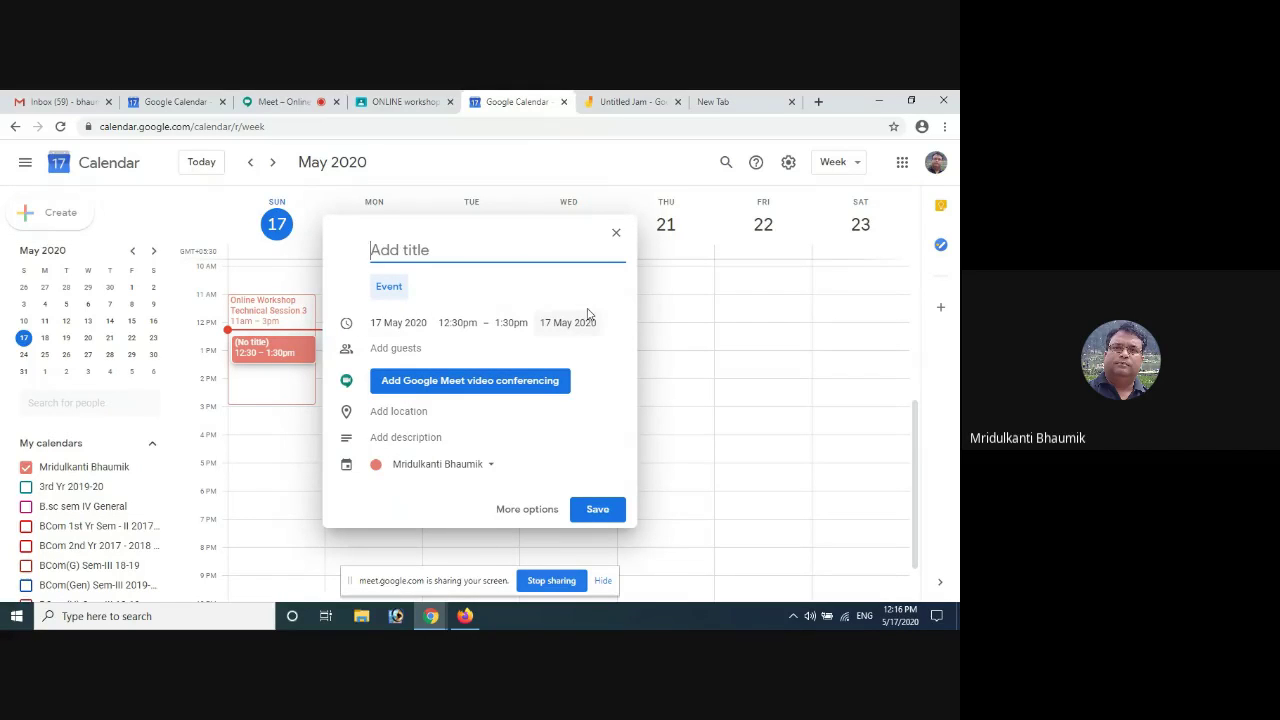
click(615, 236)
double_click(360, 478)
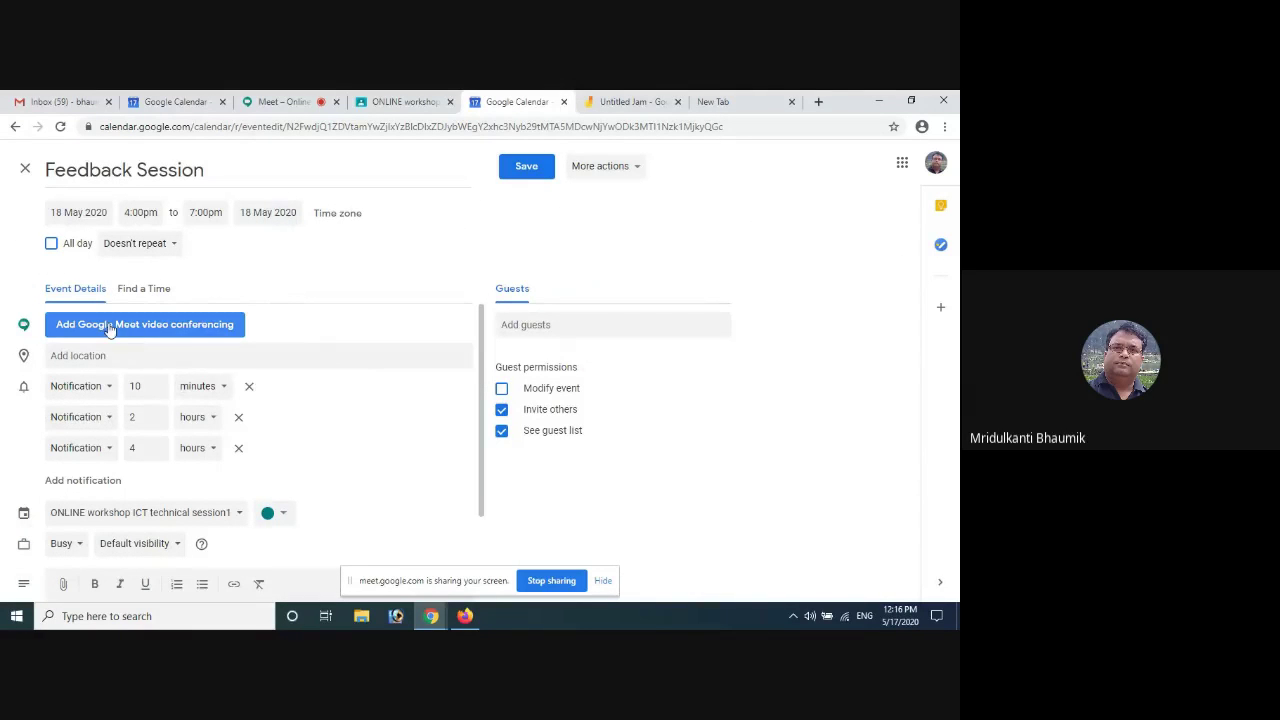
click(133, 330)
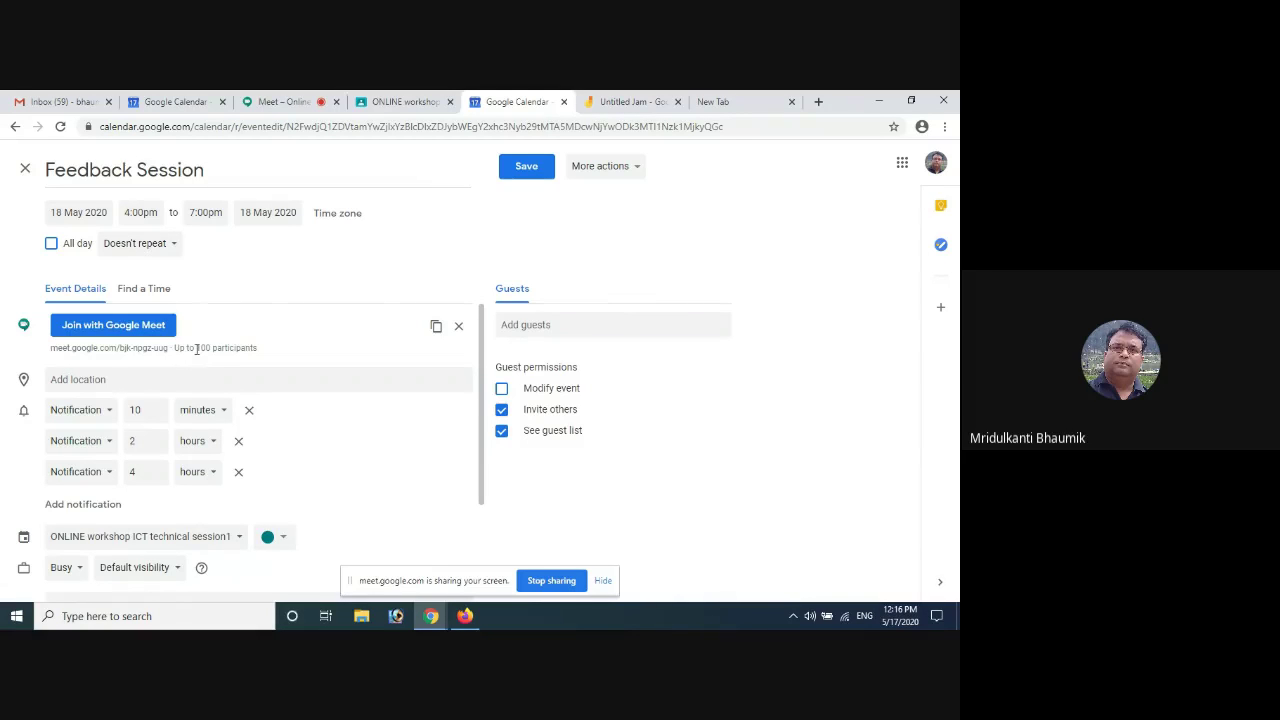
drag(175, 347, 260, 355)
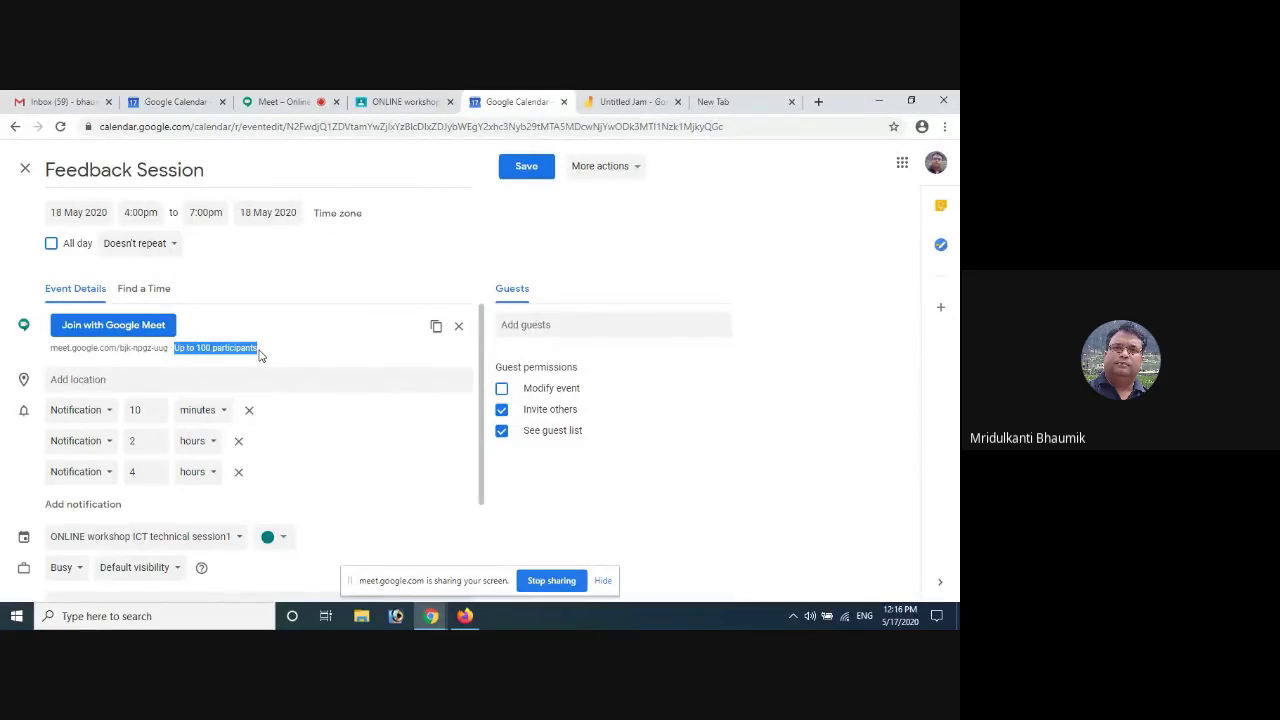
Check the signed-in account, then switch to the college account's calendar in Firefox
mouse_move(463, 620)
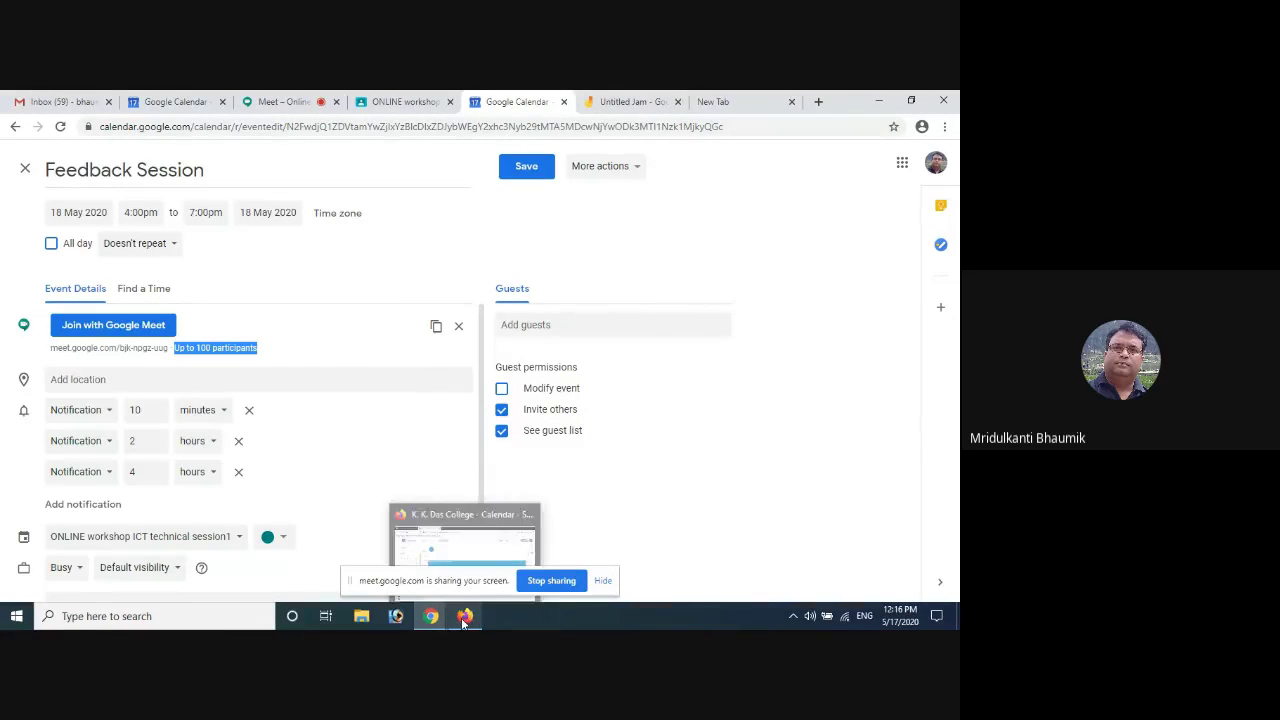
click(935, 163)
drag(771, 289, 878, 288)
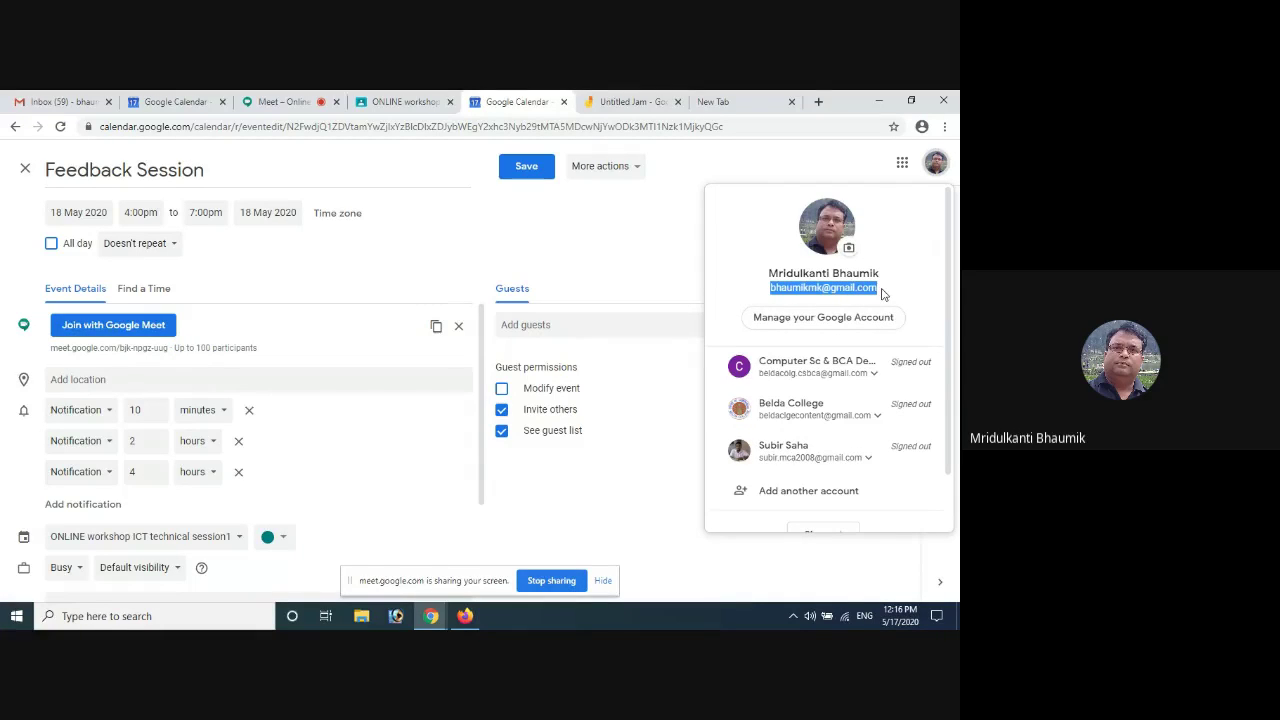
click(468, 619)
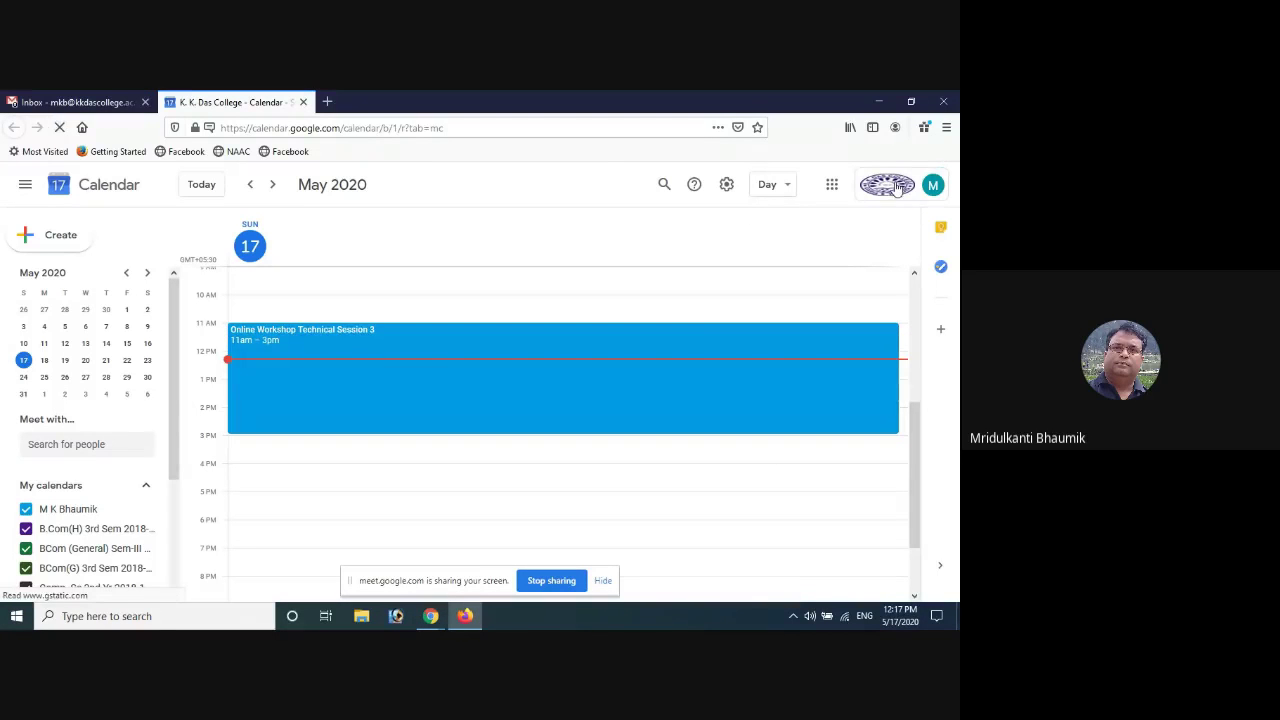
click(897, 188)
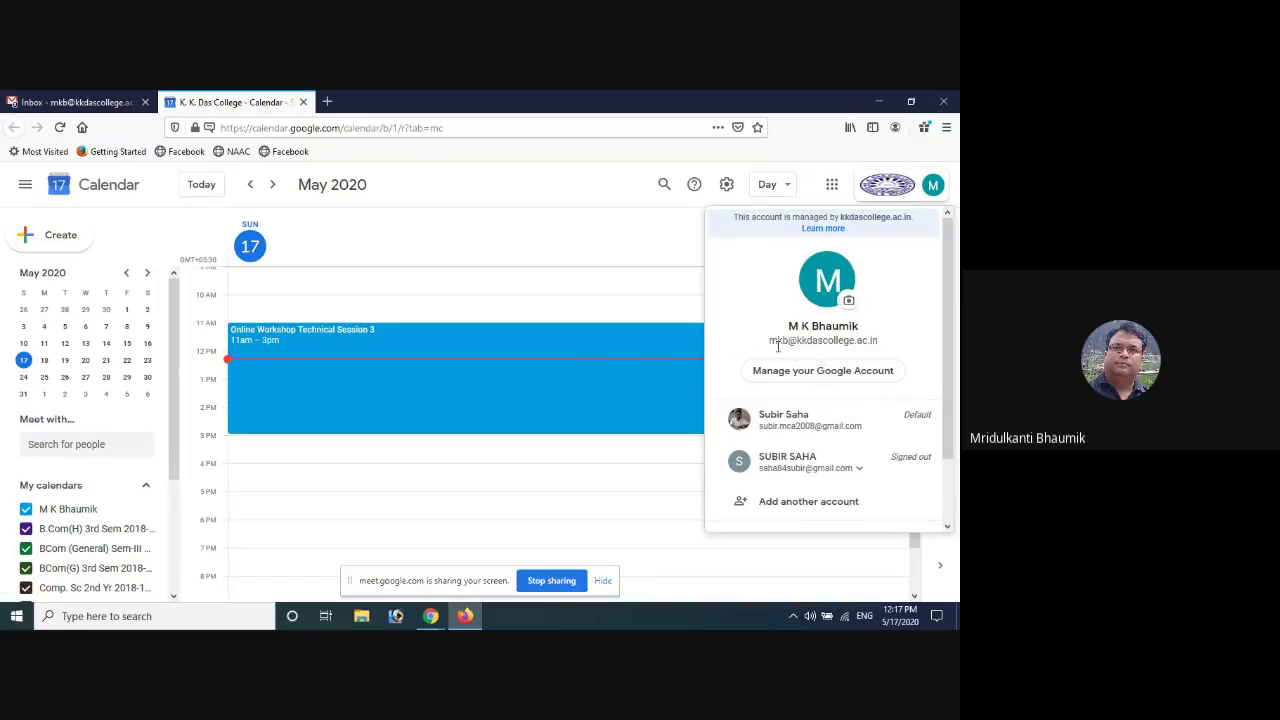
drag(769, 341, 878, 343)
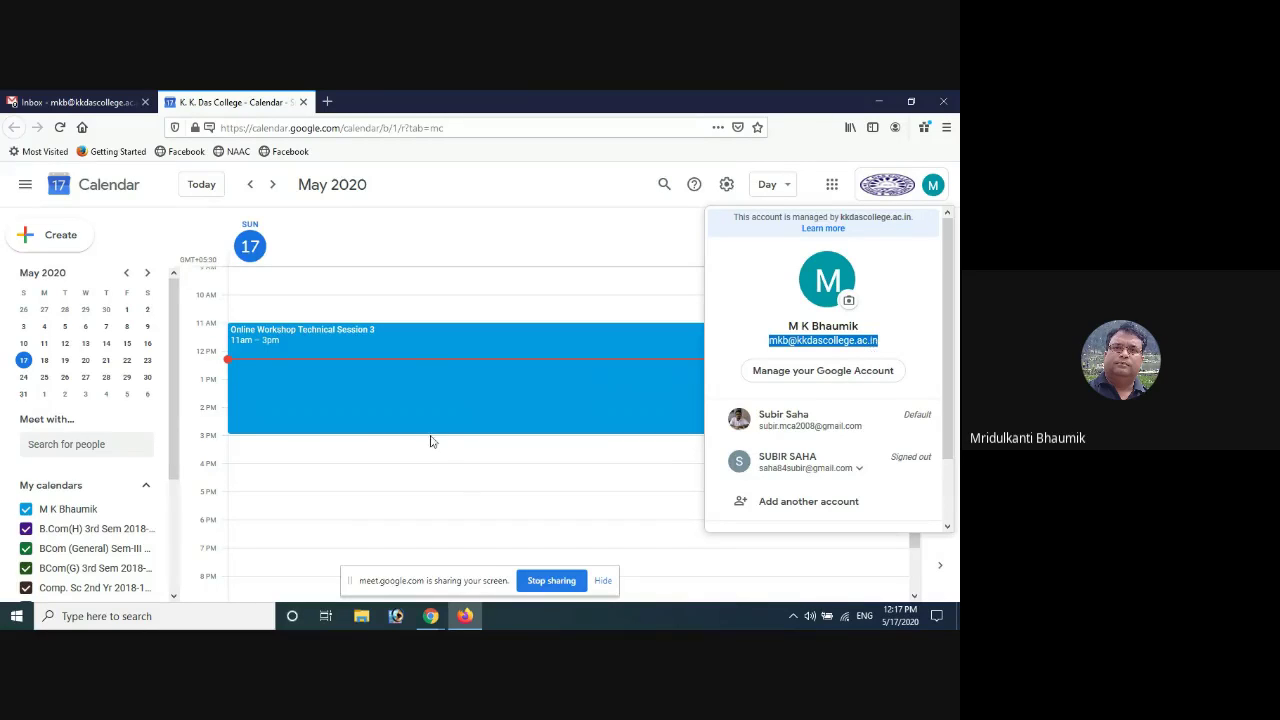
click(314, 383)
click(314, 383)
click(314, 383)
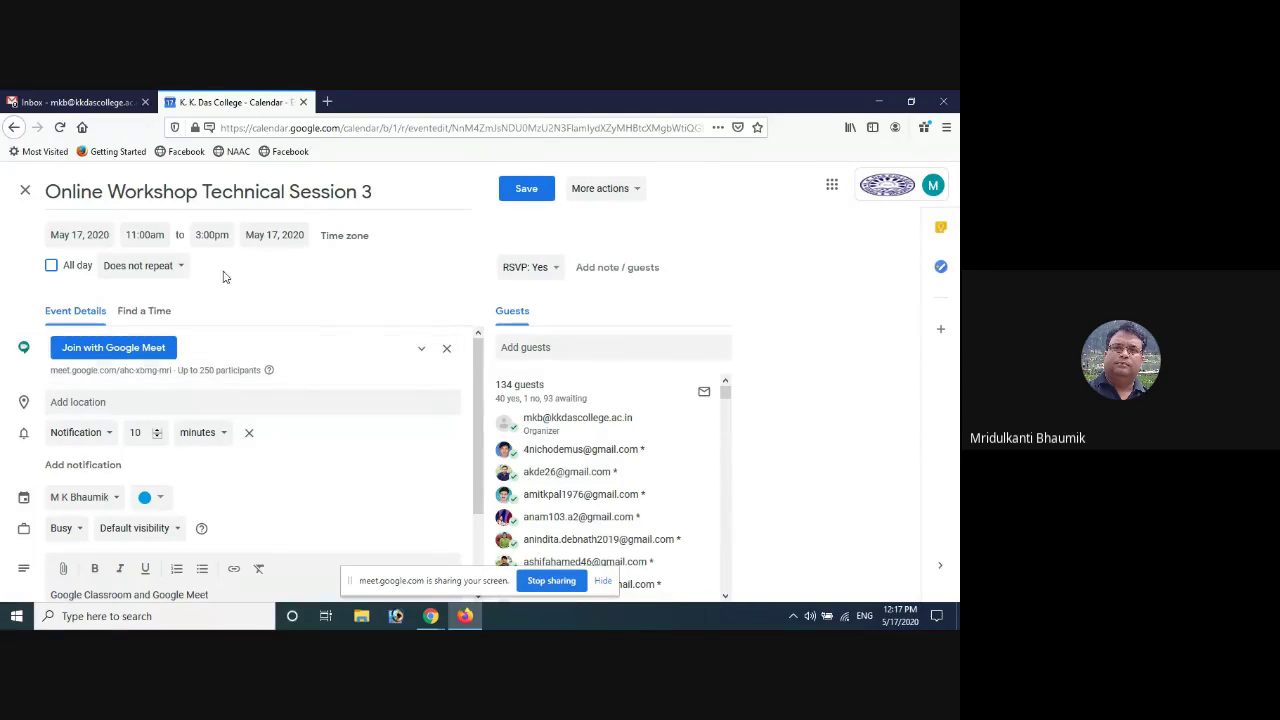
mouse_move(431, 619)
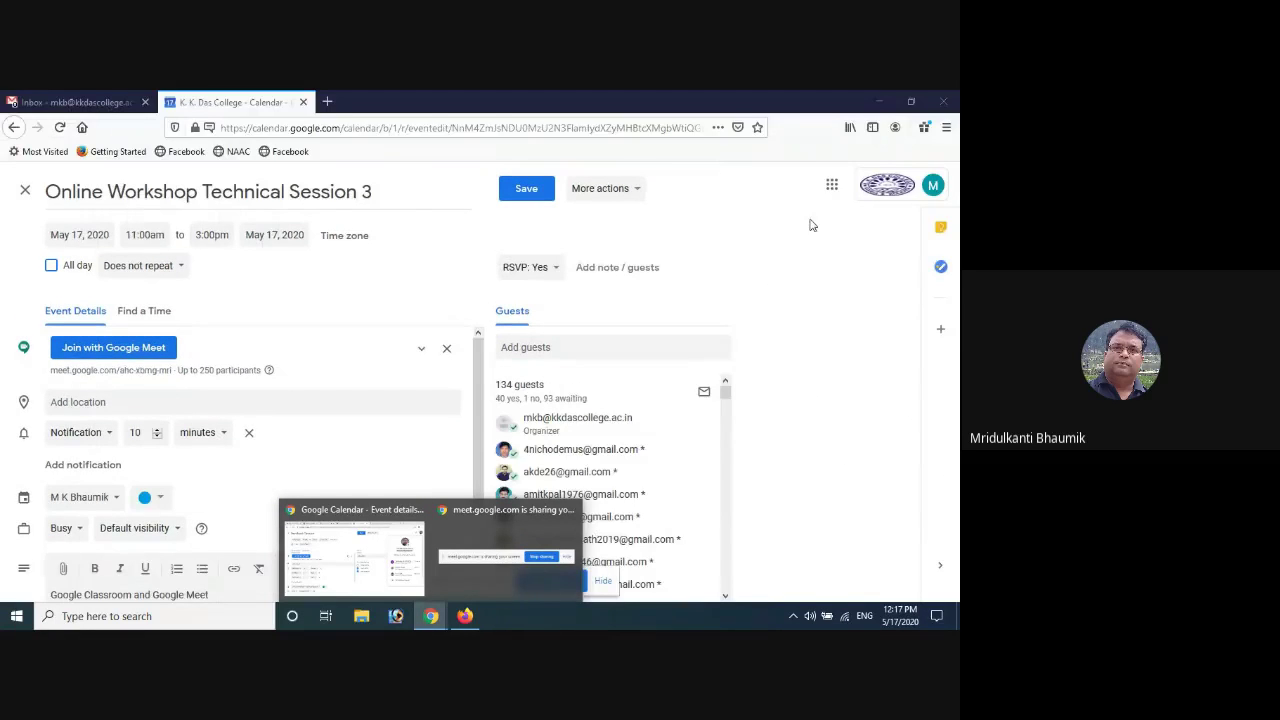
click(431, 615)
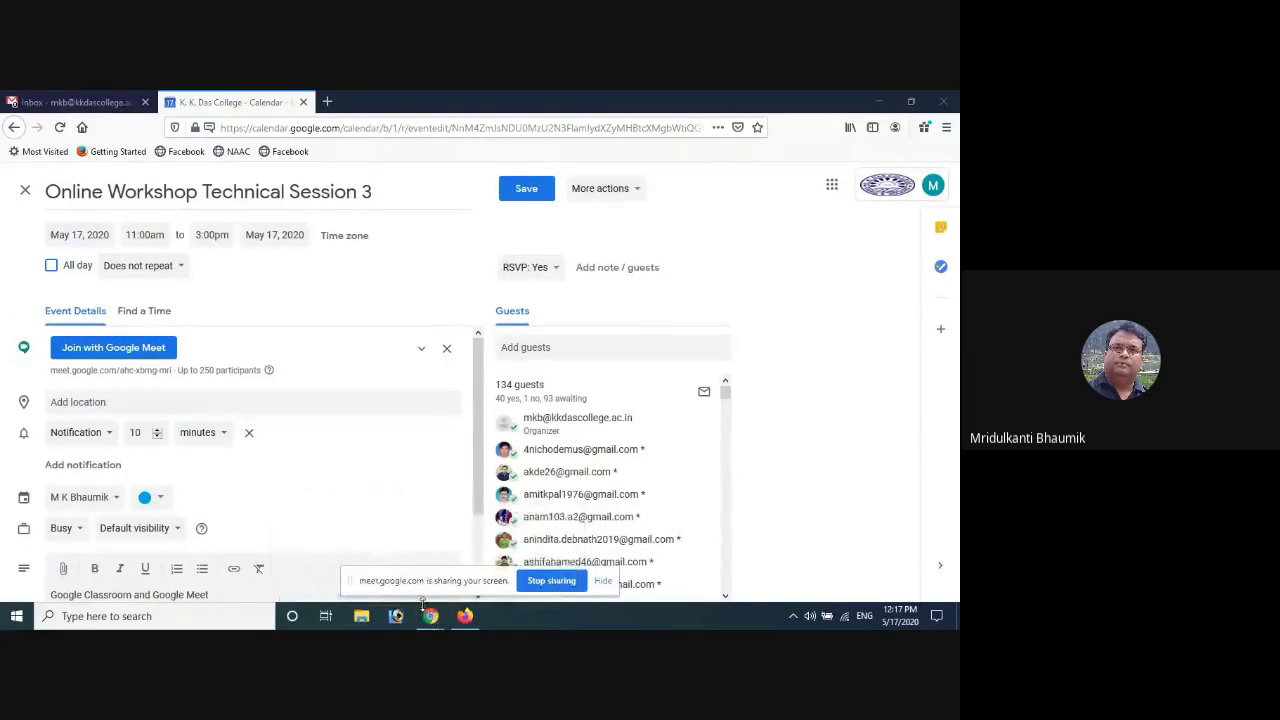
click(417, 595)
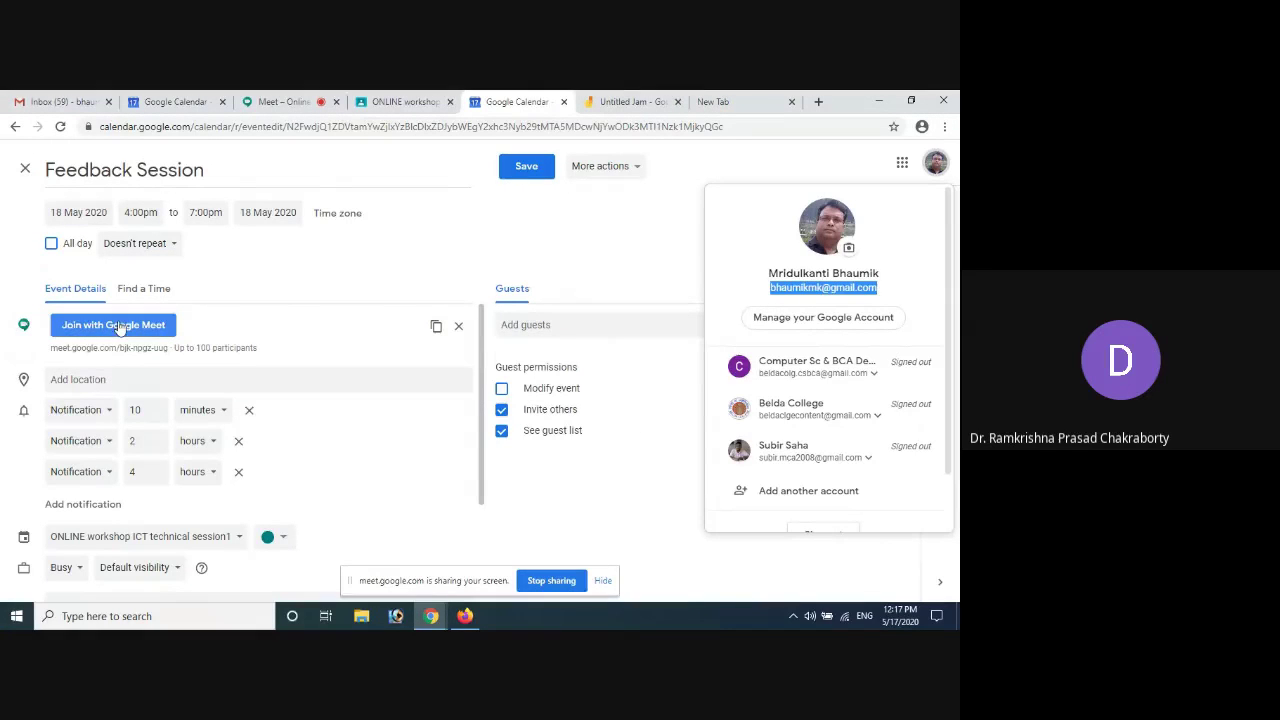
Swap the Feedback Session's Meet conference for a new one and copy its meeting link
click(459, 326)
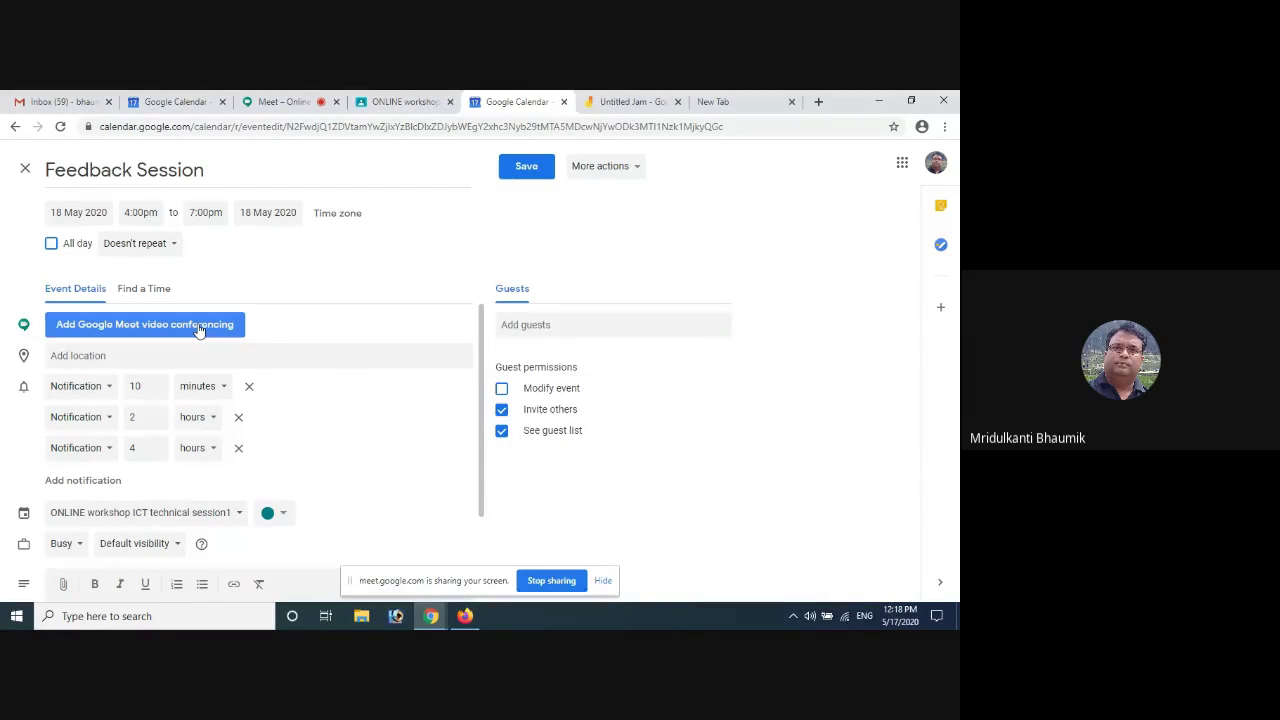
click(199, 326)
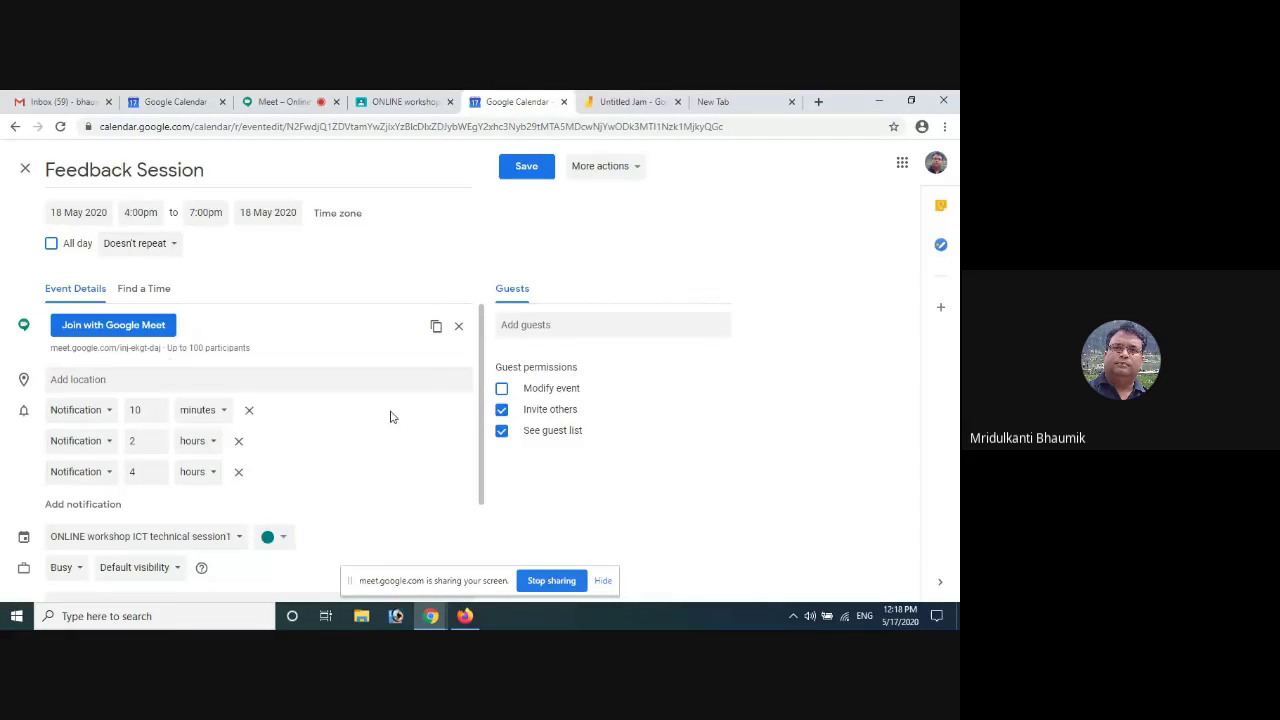
click(437, 330)
Post a Classwork material 'Class at 12PM' with 'Class Link :' and the pasted Meet link
click(400, 103)
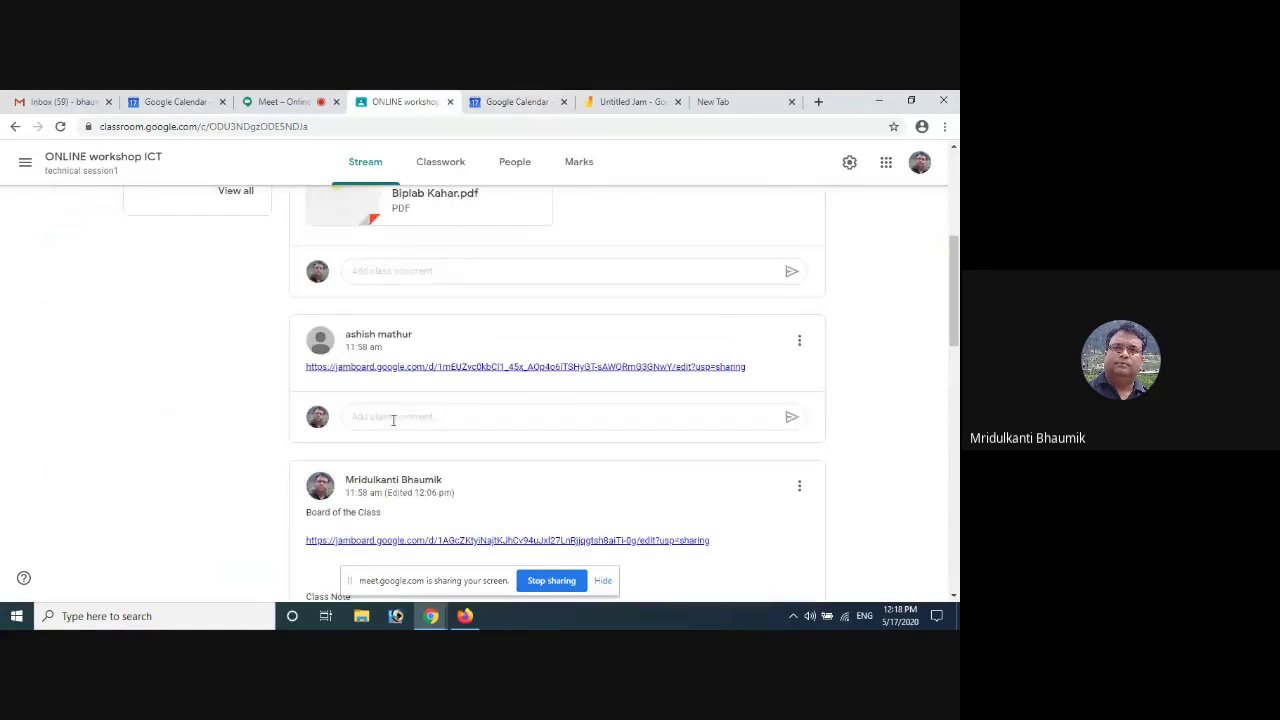
scroll(391, 415, up, 5)
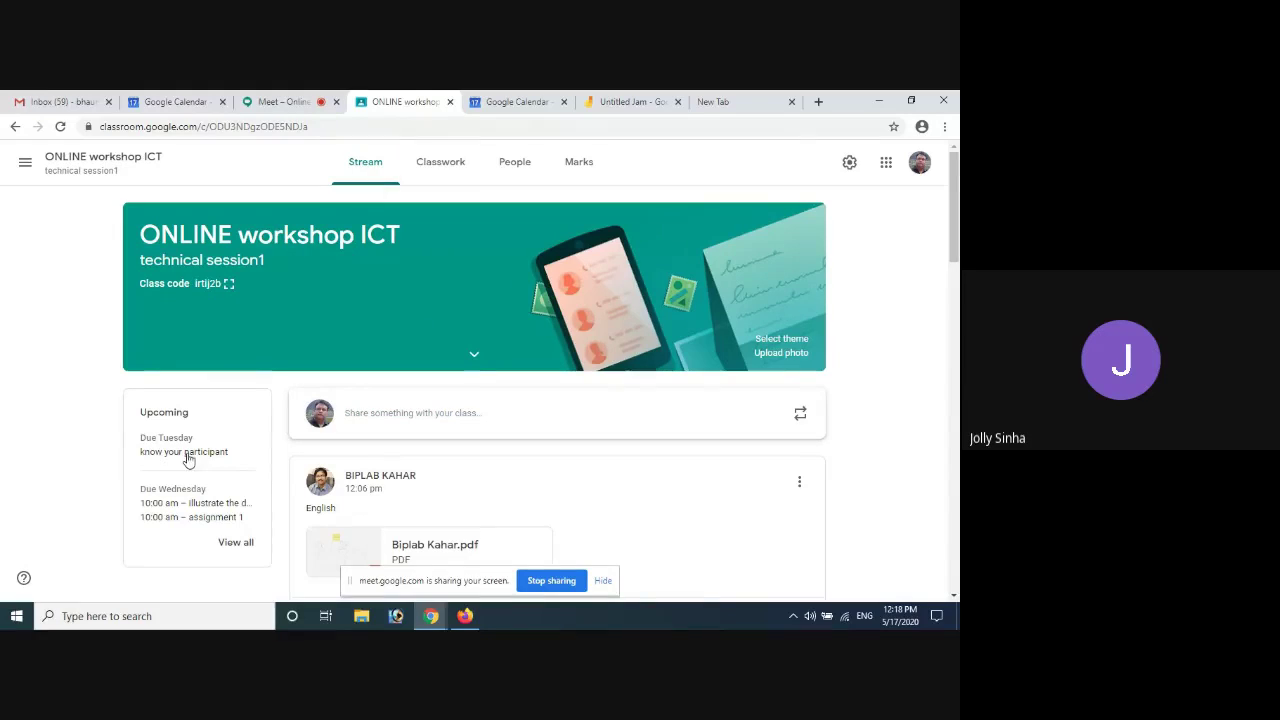
click(447, 166)
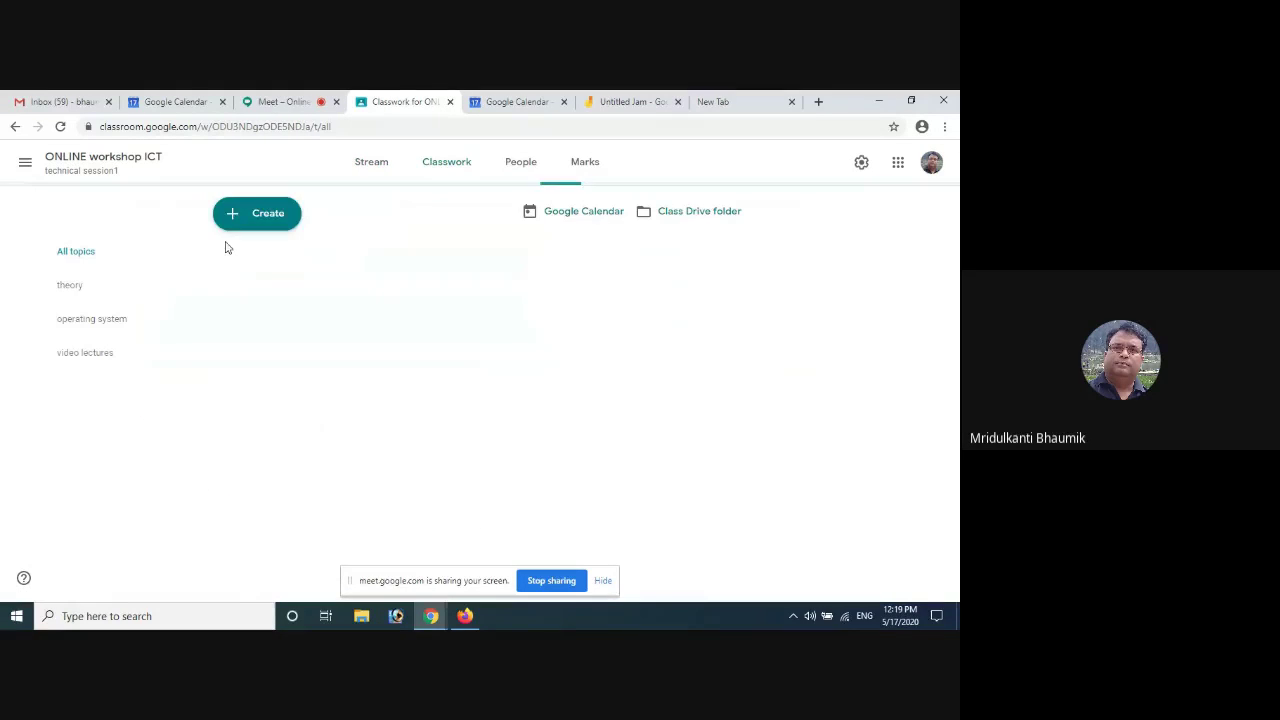
click(242, 216)
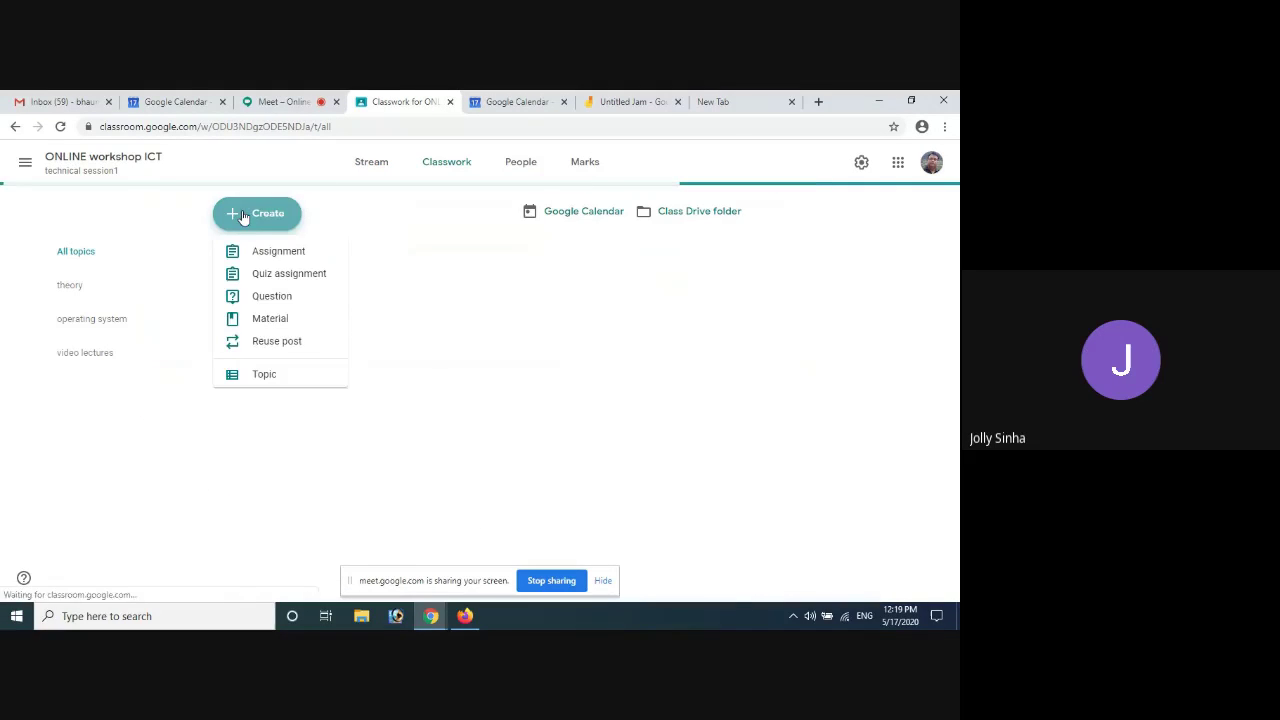
click(274, 319)
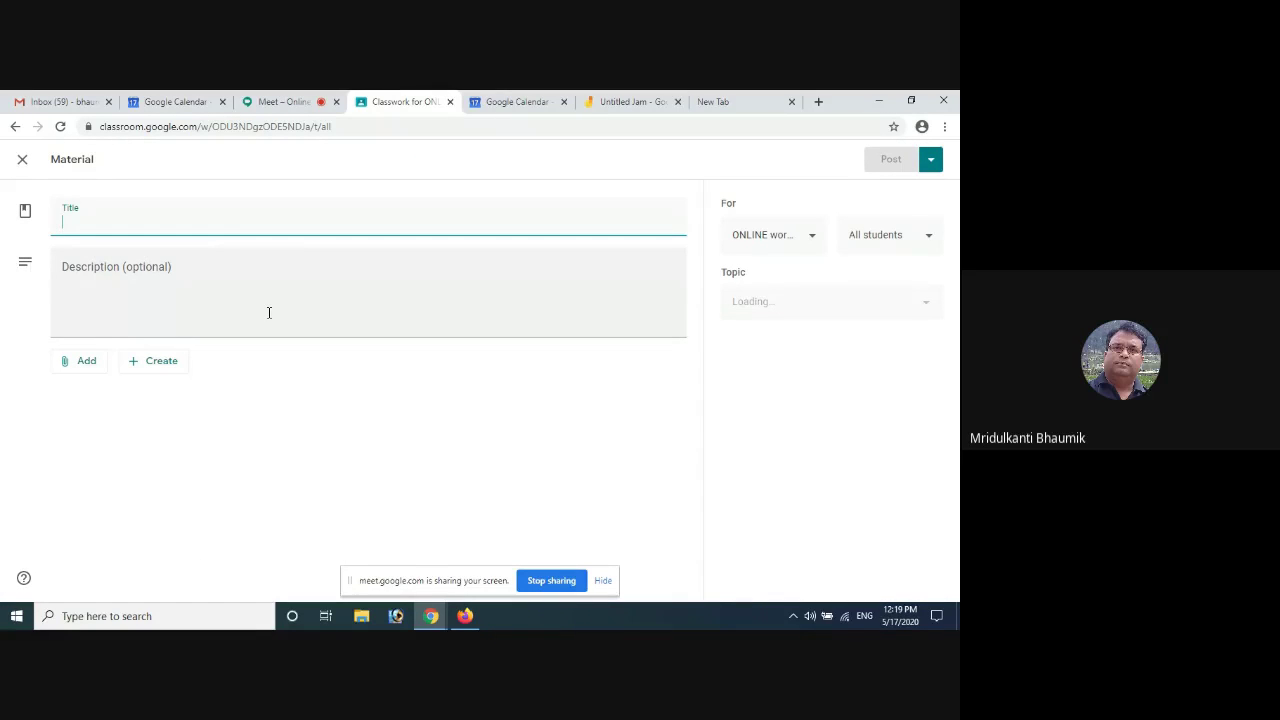
text(Class)
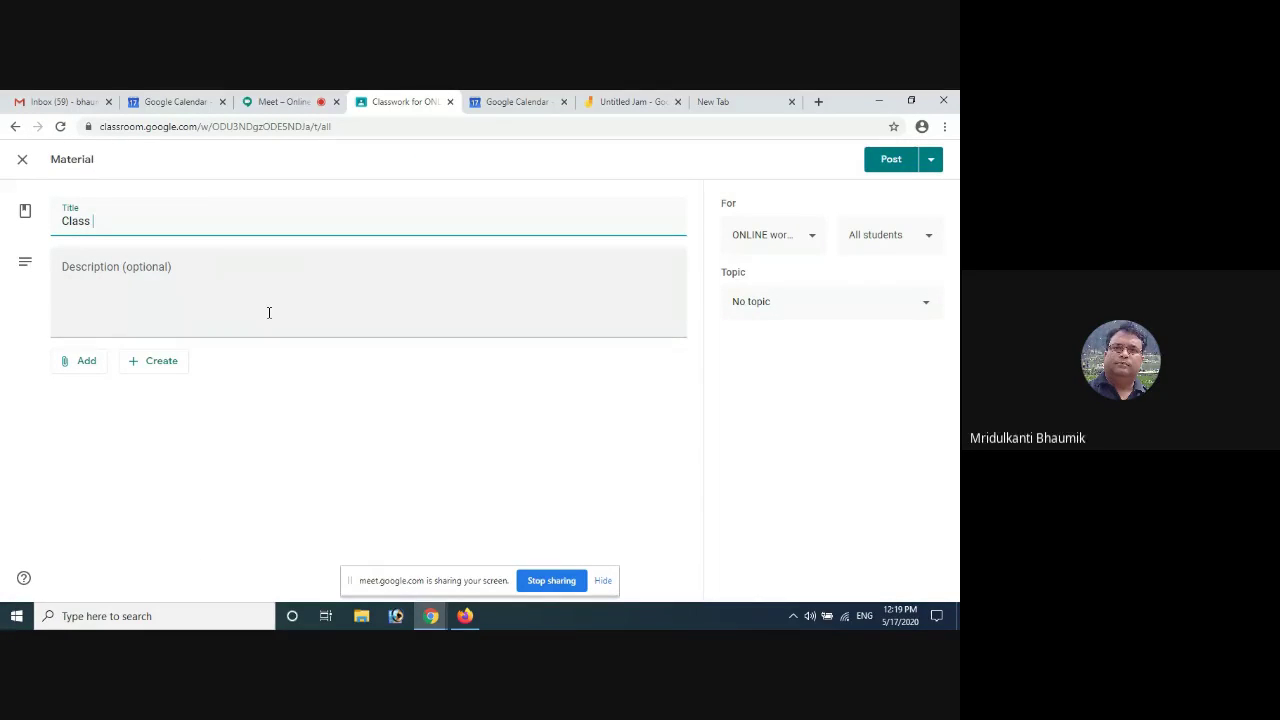
text( at)
text(12PM)
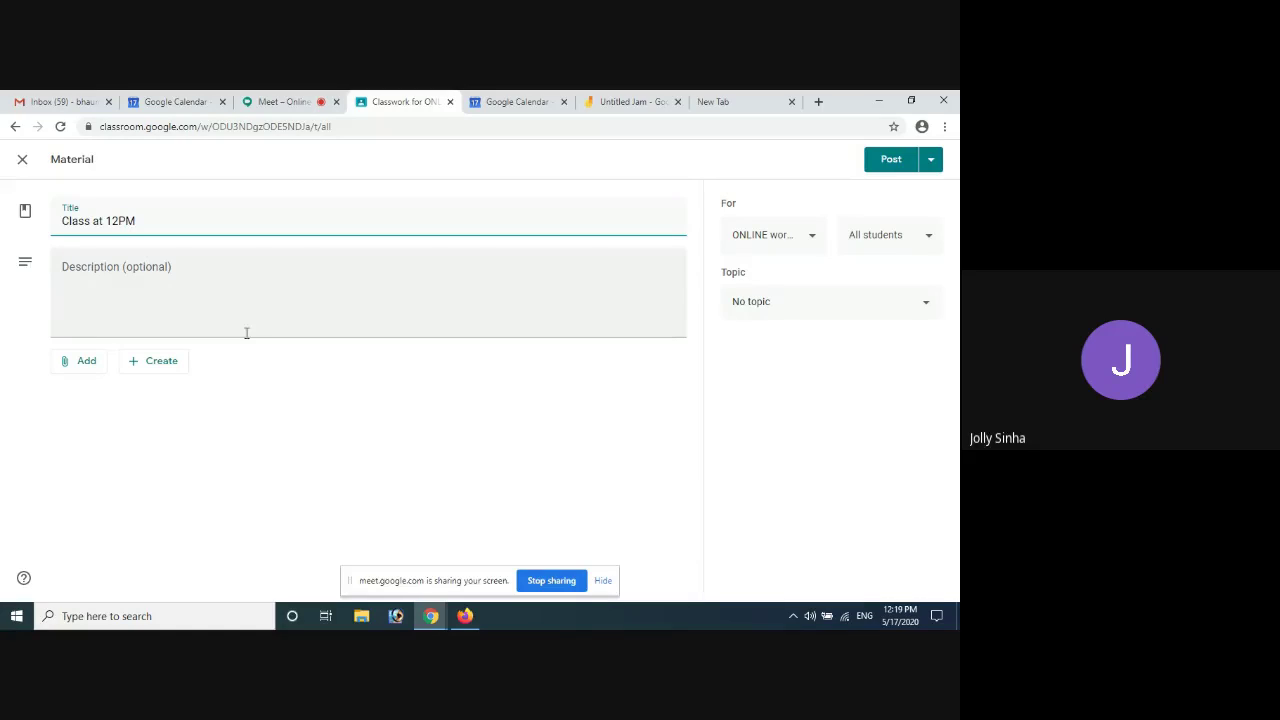
click(126, 276)
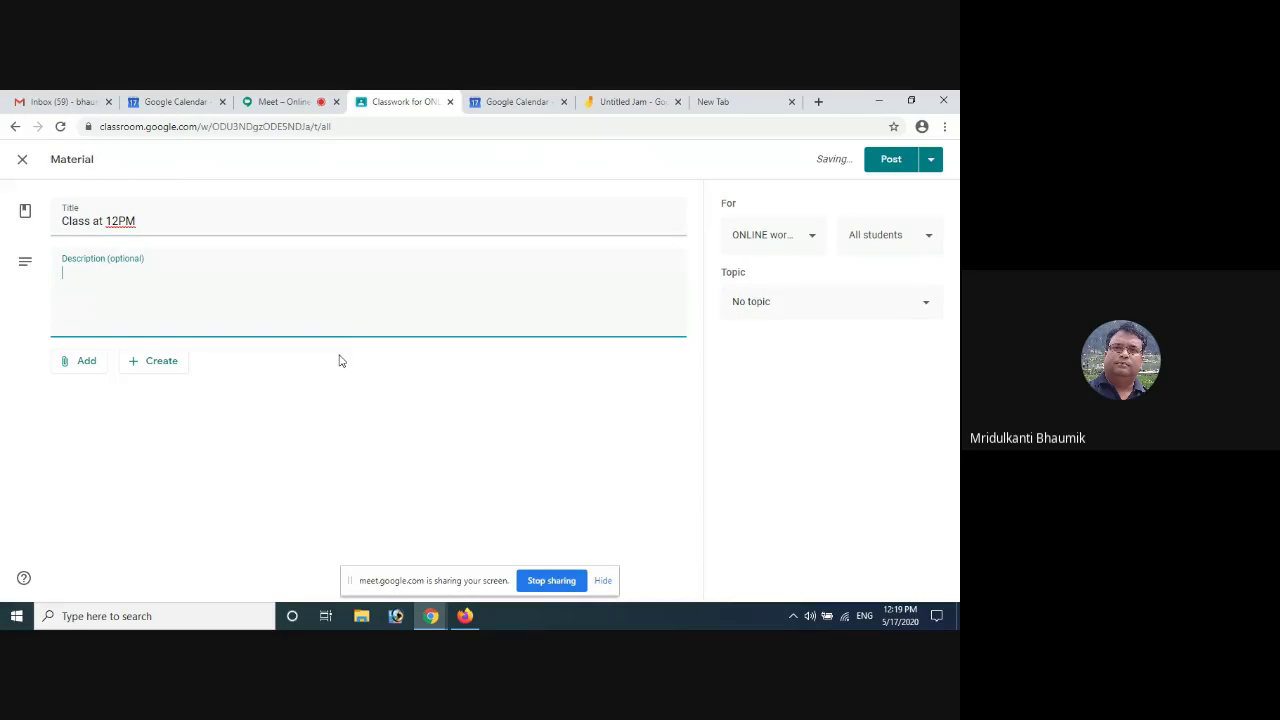
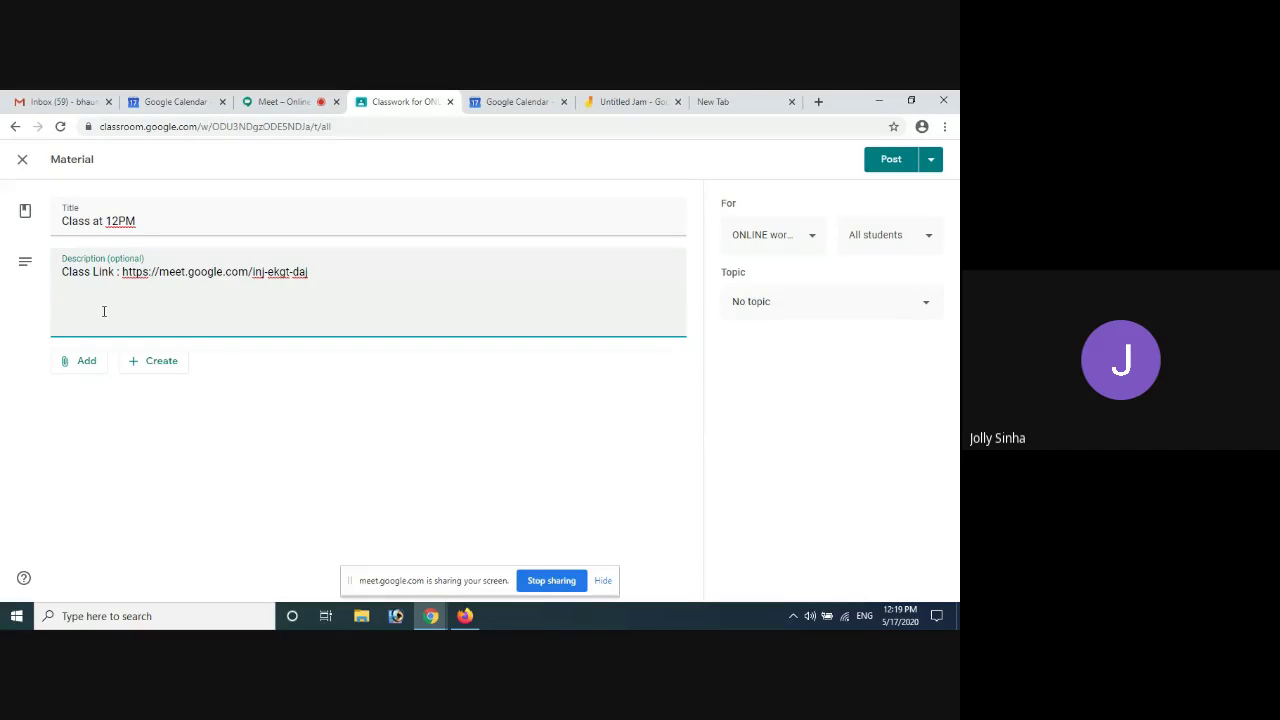
click(891, 161)
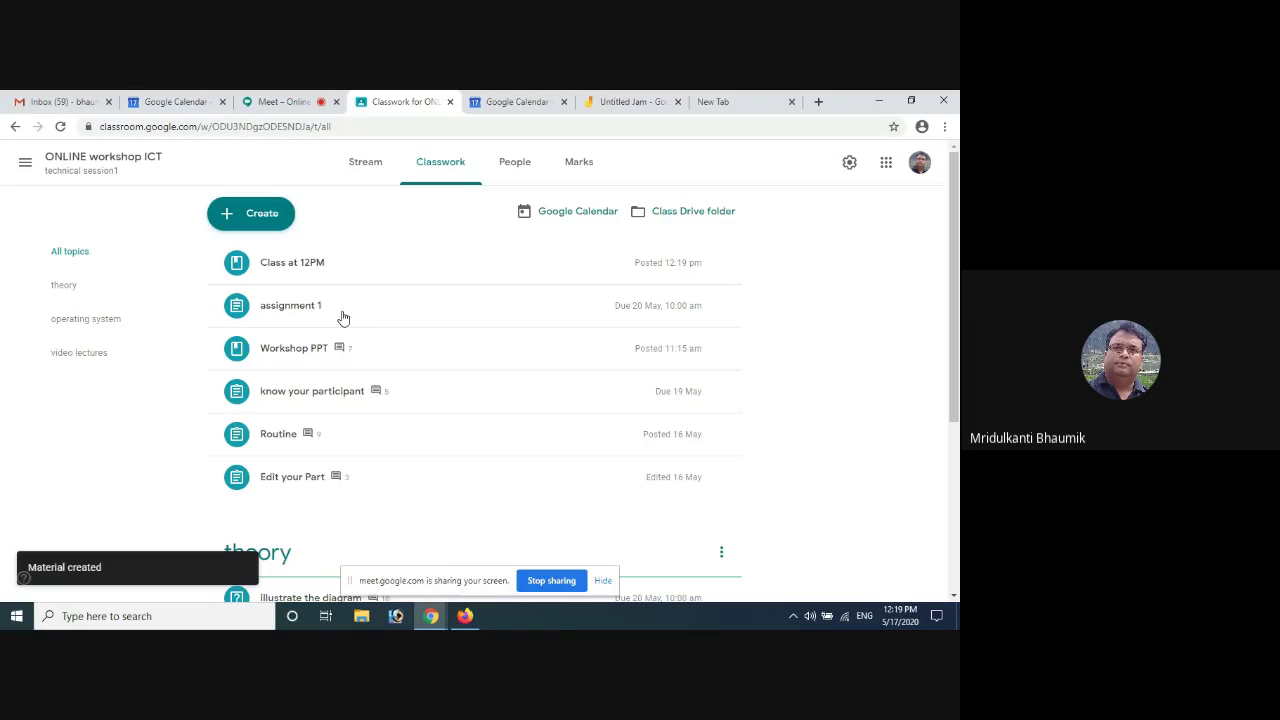
Open the Class at 12PM post from the class stream
click(366, 171)
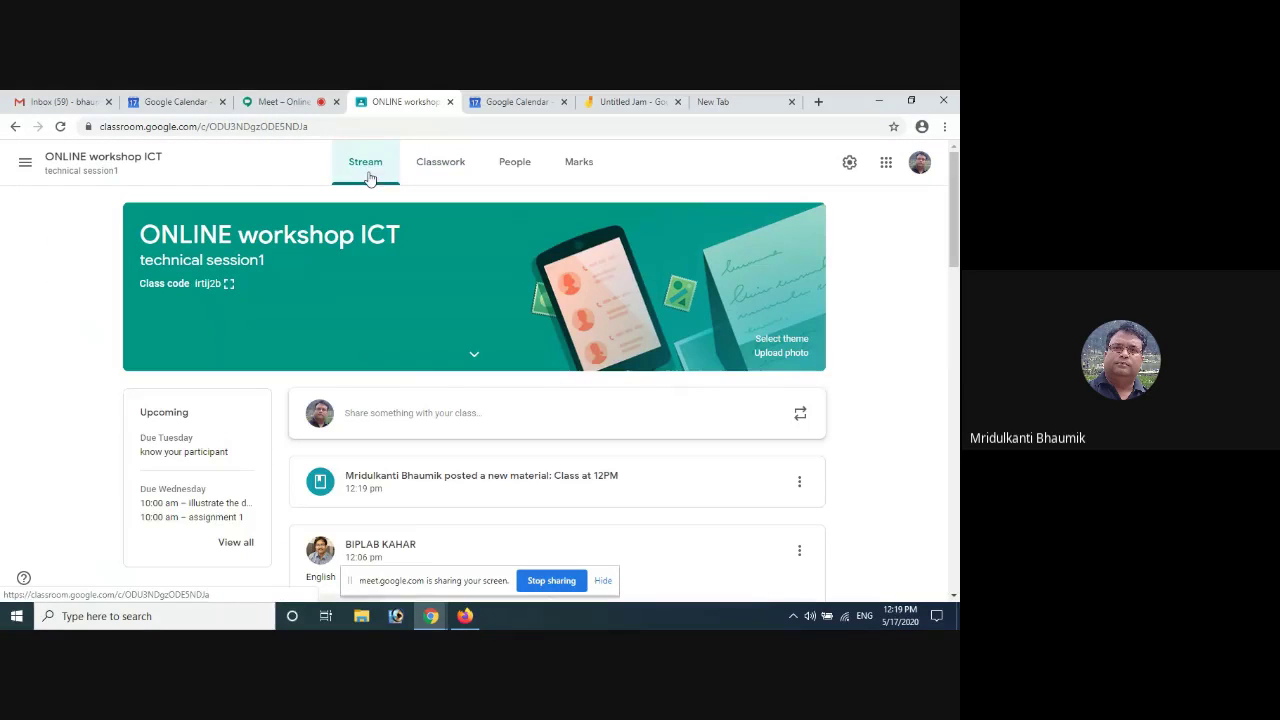
scroll(430, 480, down, 1)
click(438, 410)
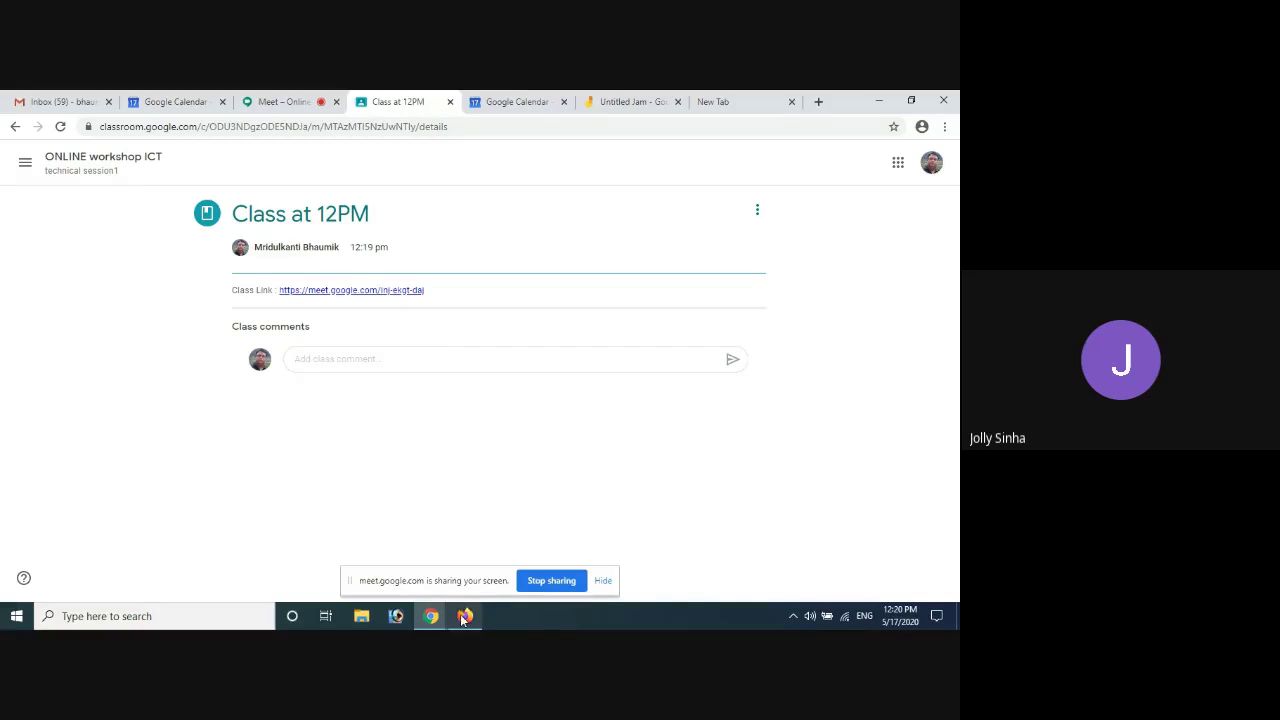
Flip between the Calendar and Classroom windows, ending on the Welcome to the Workshop jam
mouse_move(461, 622)
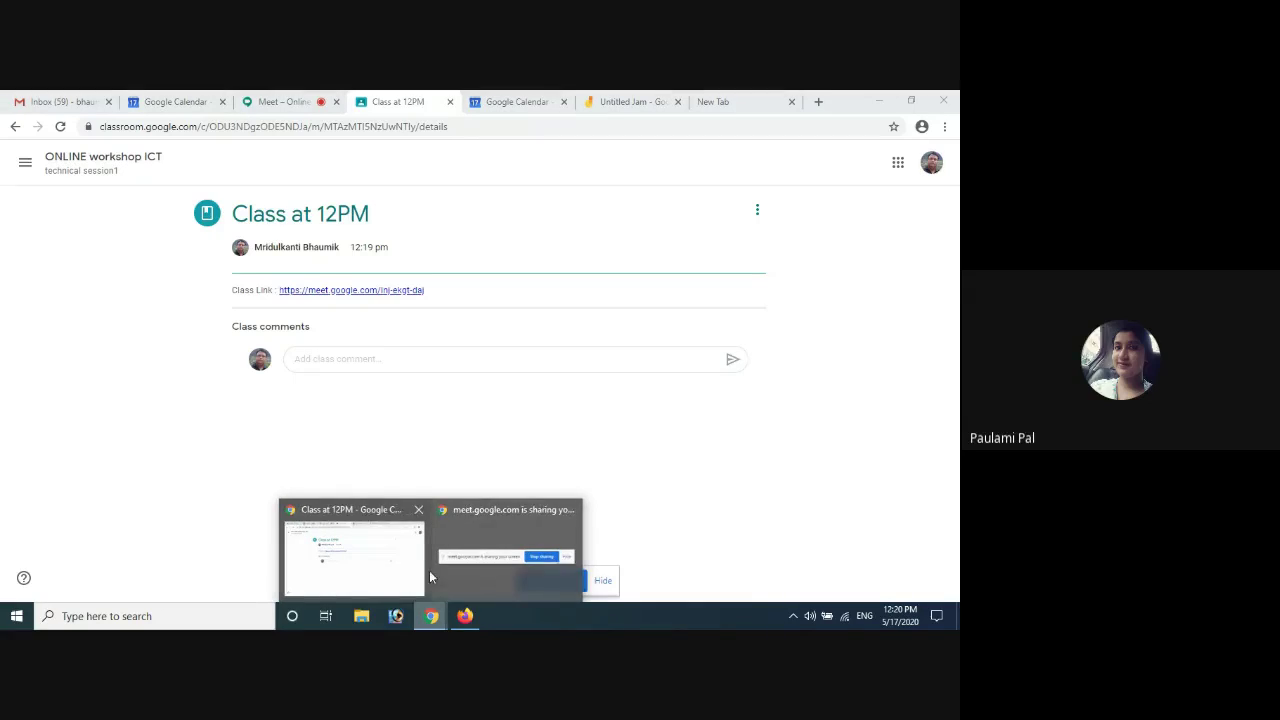
click(410, 578)
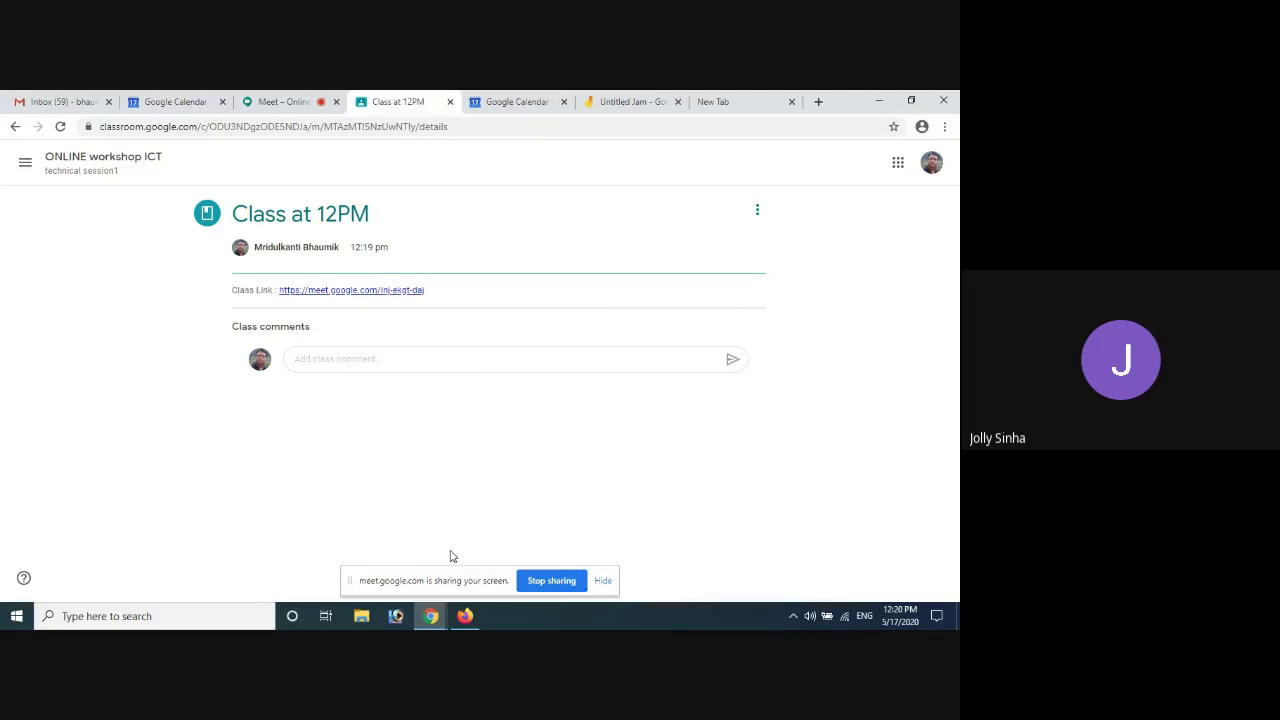
click(517, 102)
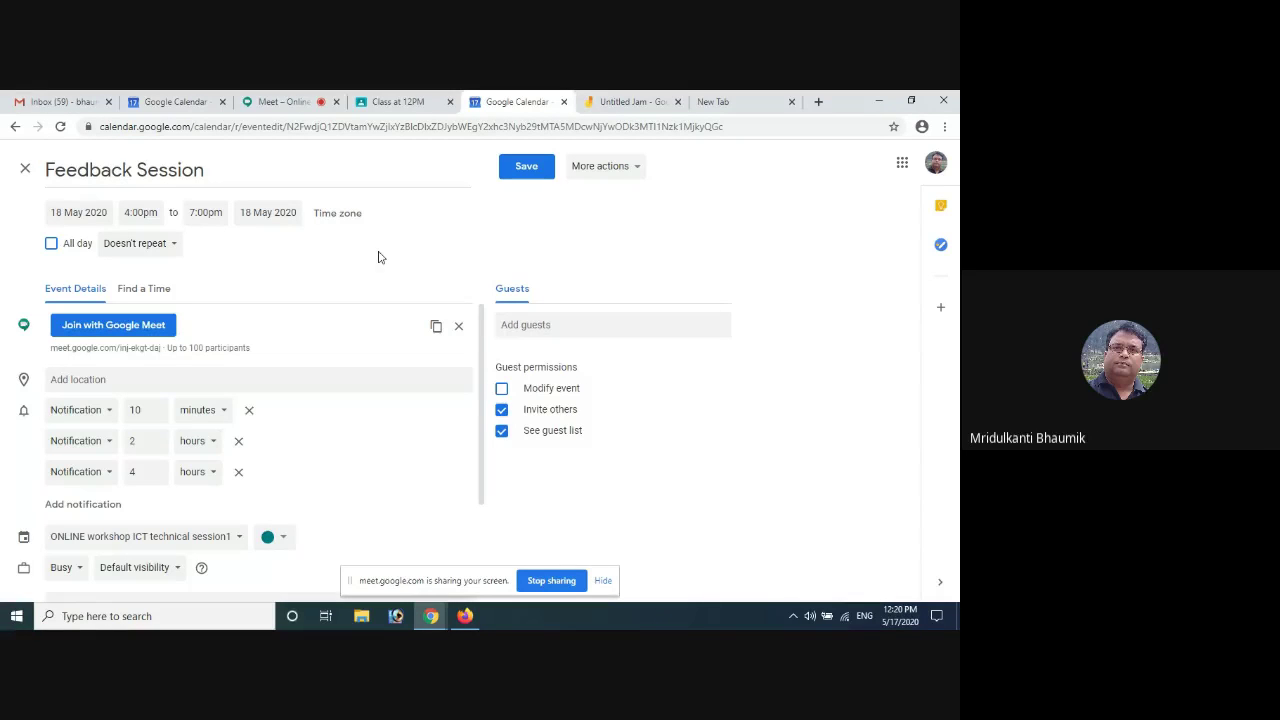
click(401, 104)
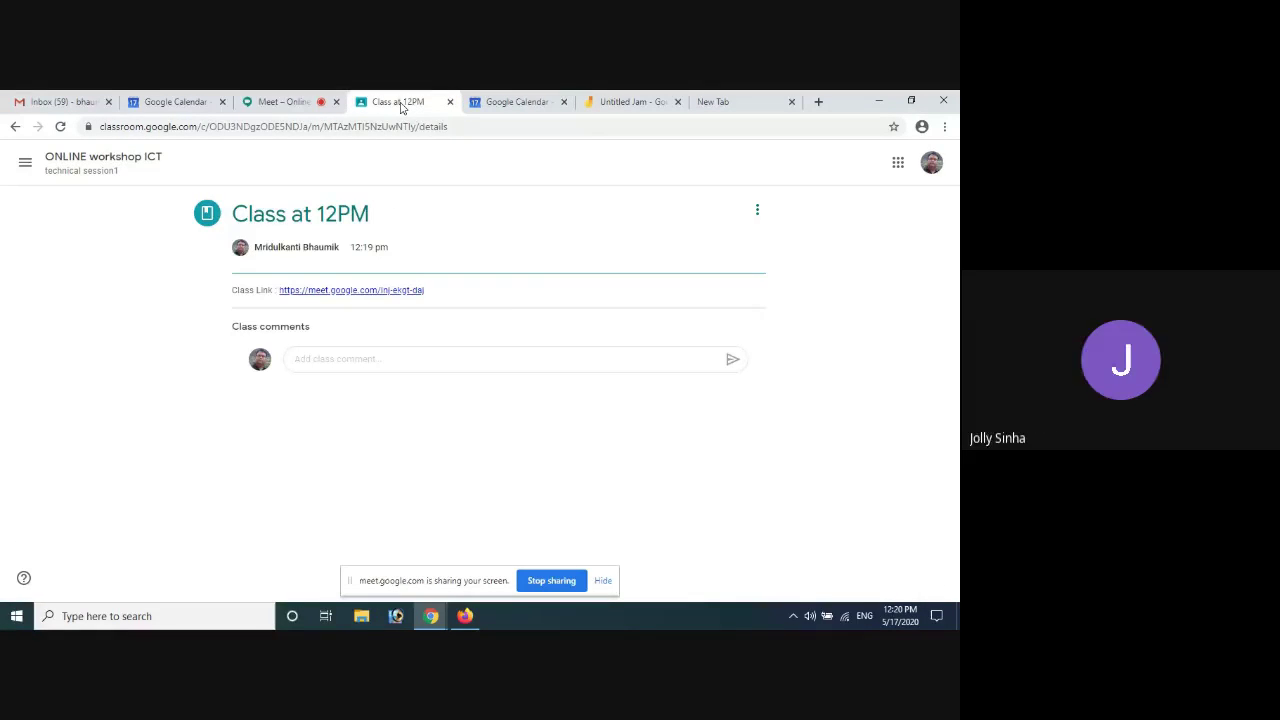
click(493, 103)
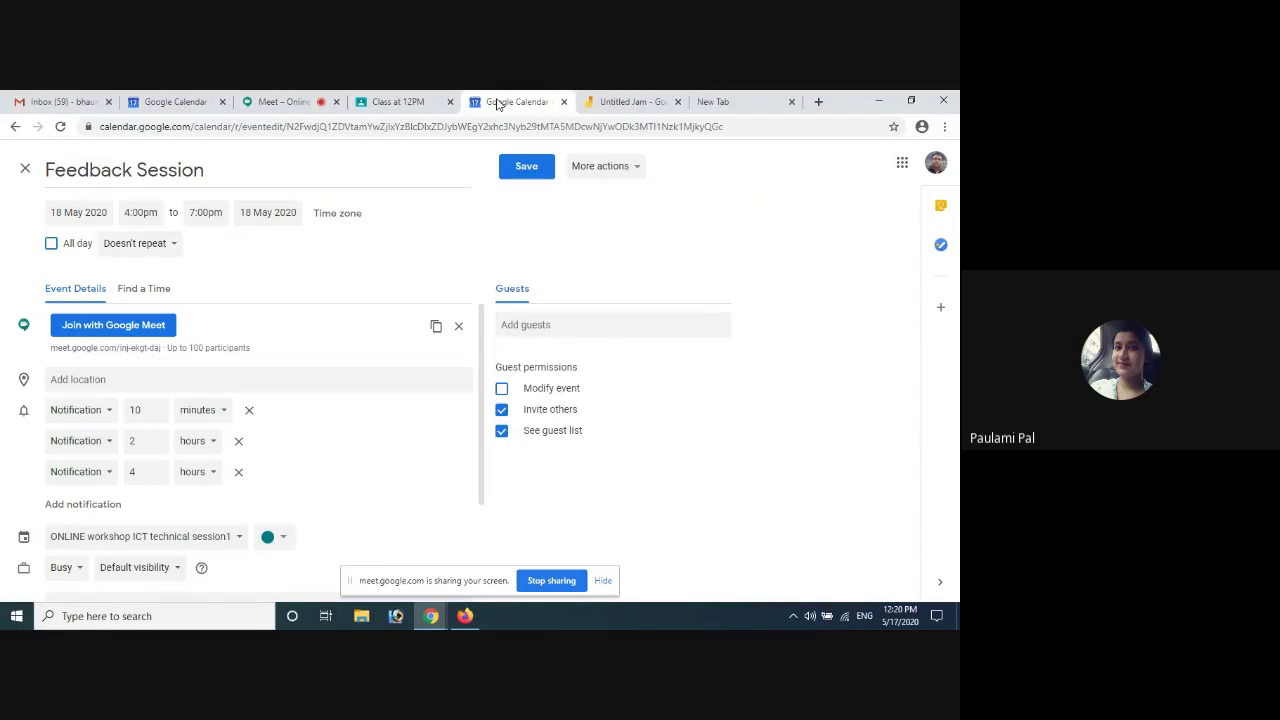
click(612, 100)
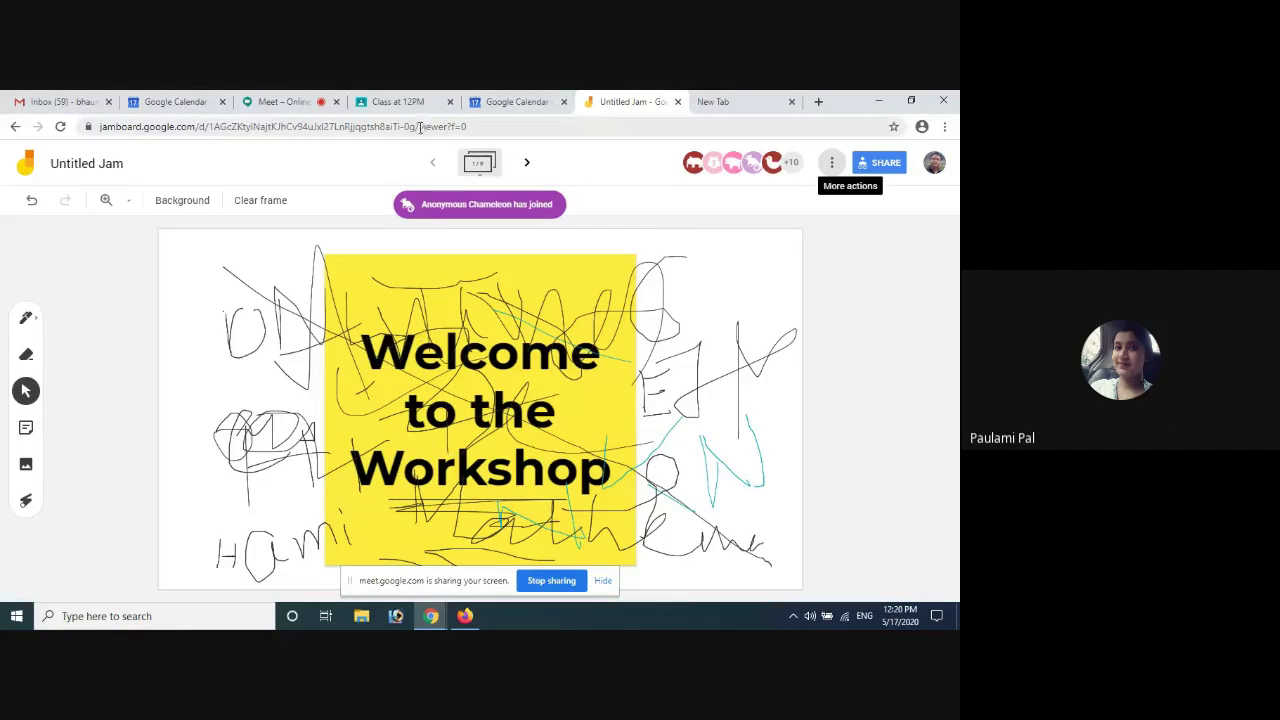
Cycle through the Meet, Calendar and Classroom tabs, returning to the Meet presenting page
click(285, 101)
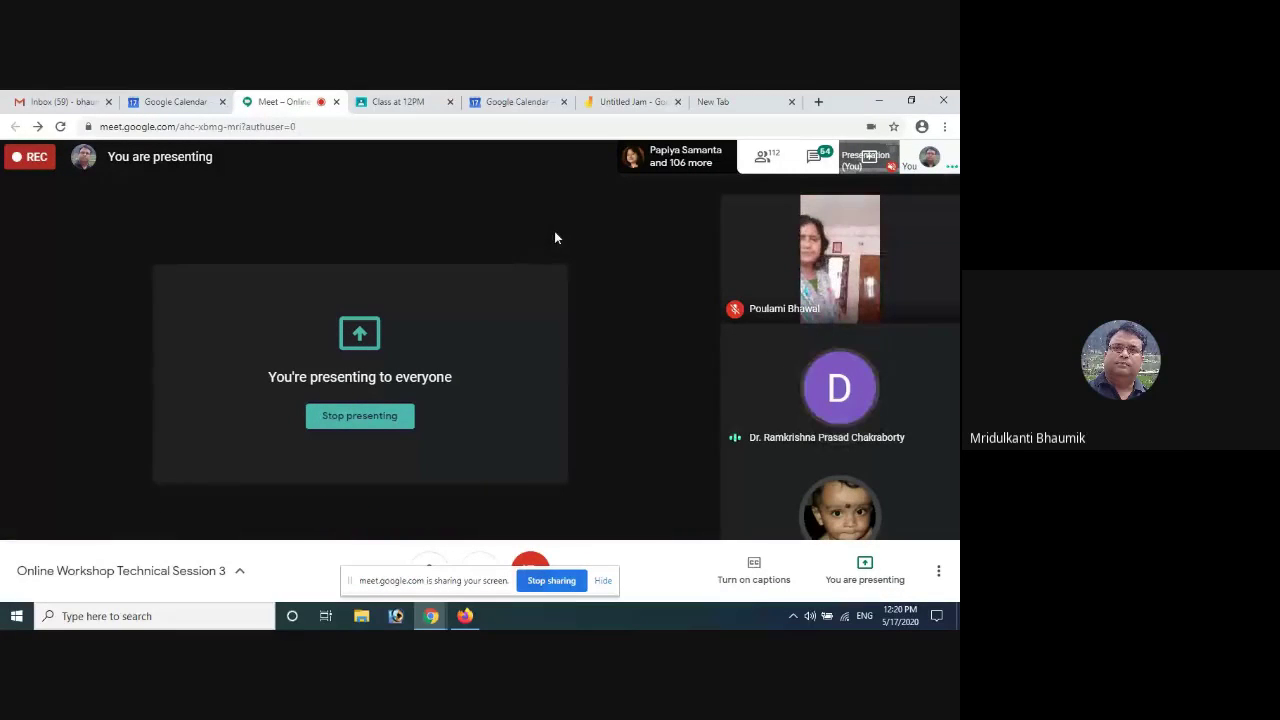
click(520, 101)
click(392, 102)
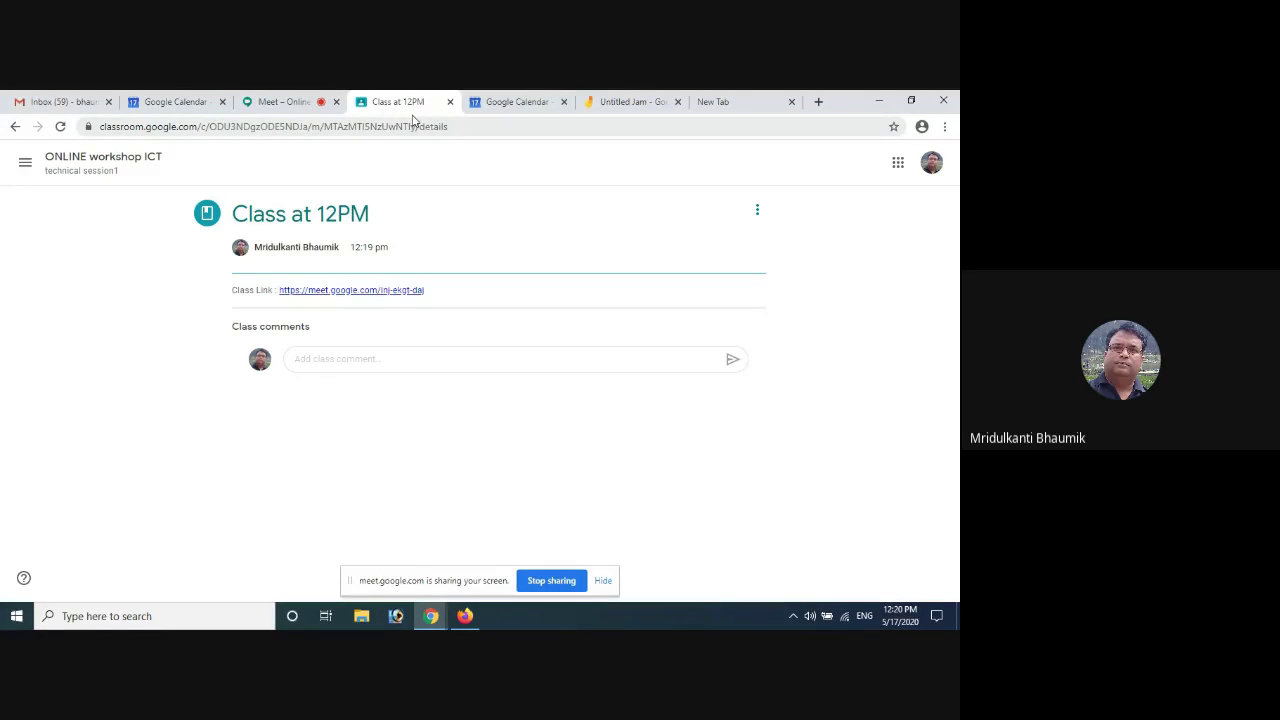
click(288, 102)
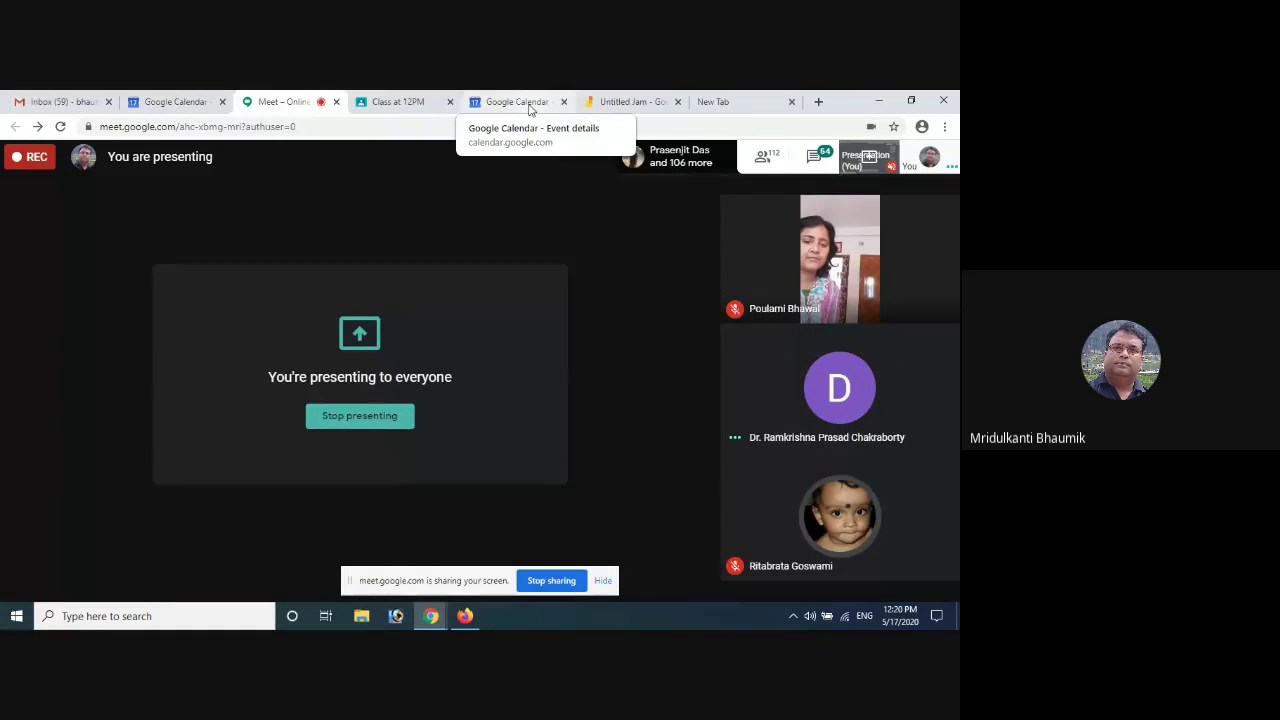
click(530, 102)
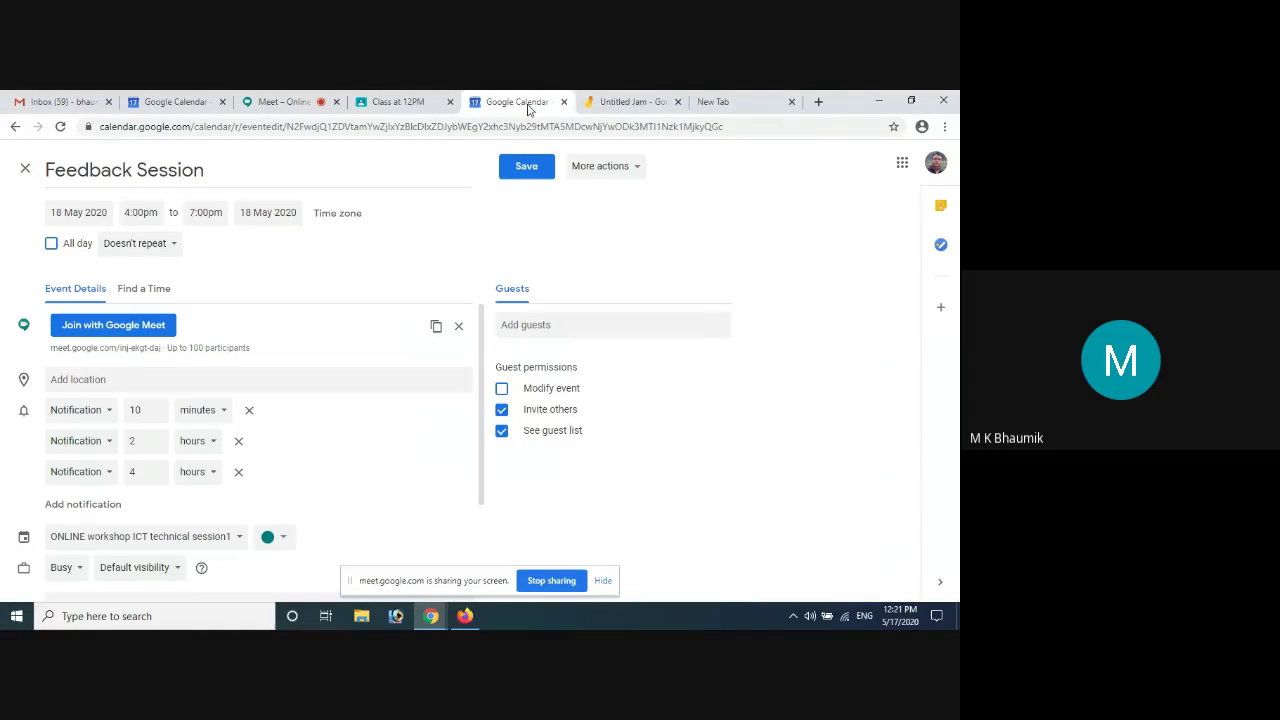
Bring up the college account's Online Workshop Technical Session 3 event editor in Firefox
click(466, 617)
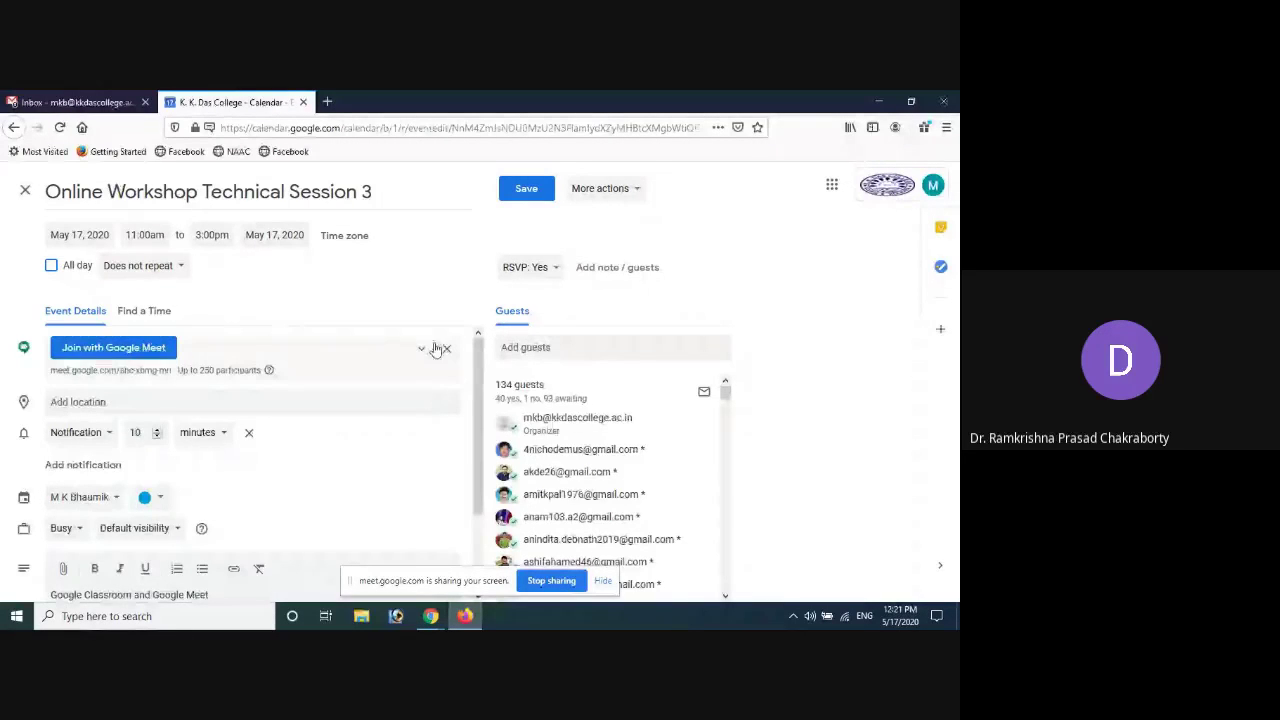
Add a live stream to Technical Session 3's Google Meet and select the live stream URL
click(421, 350)
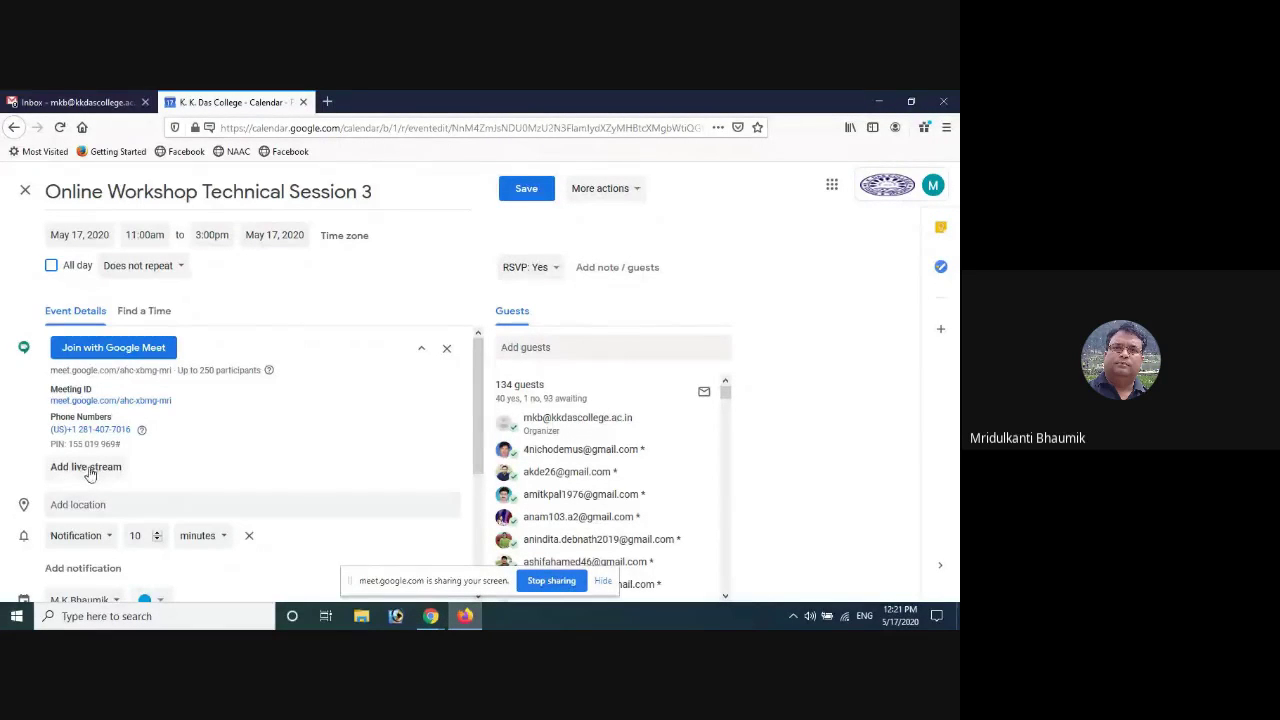
click(88, 471)
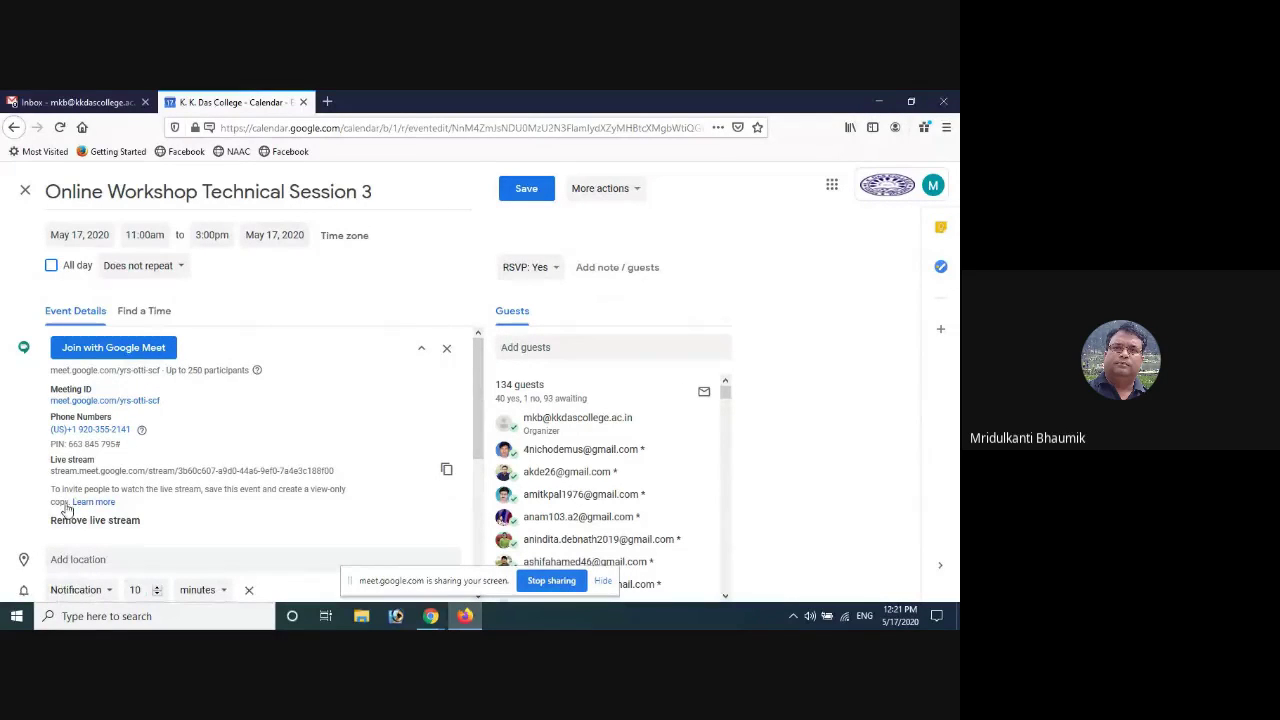
drag(49, 470, 357, 477)
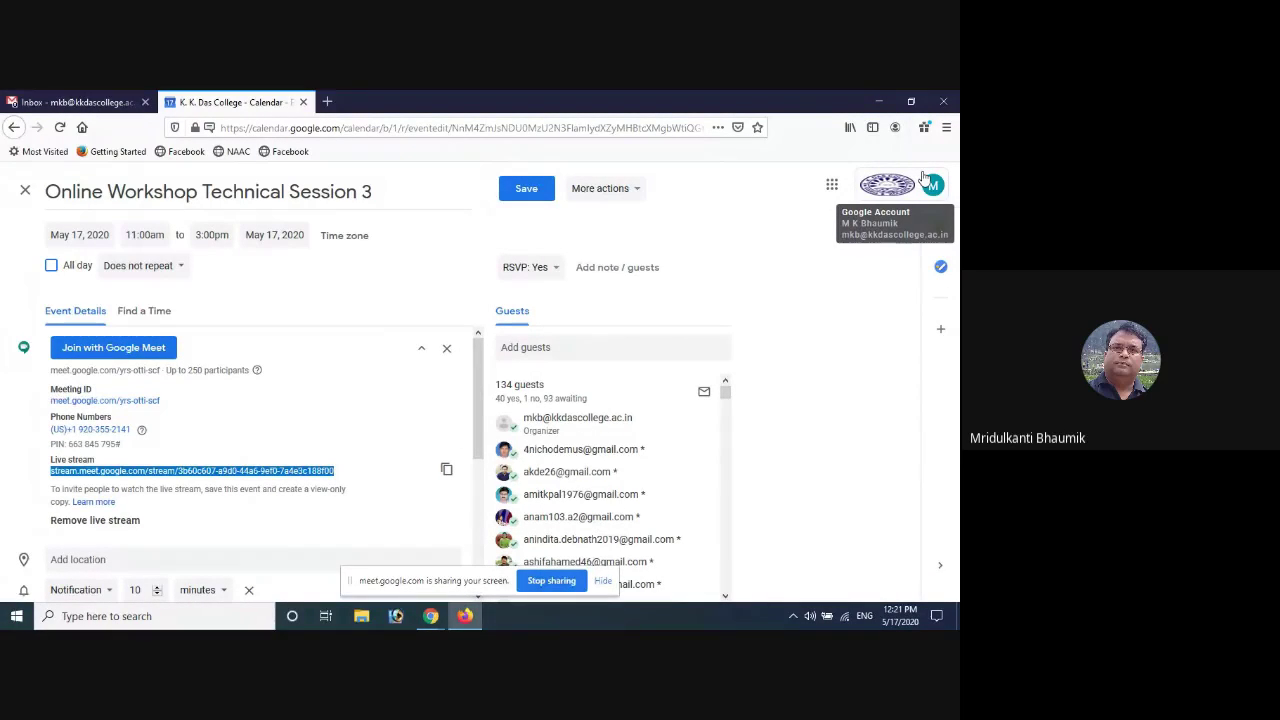
click(430, 615)
Return to Chrome and bring the Class at 12PM Classroom post back up
click(376, 575)
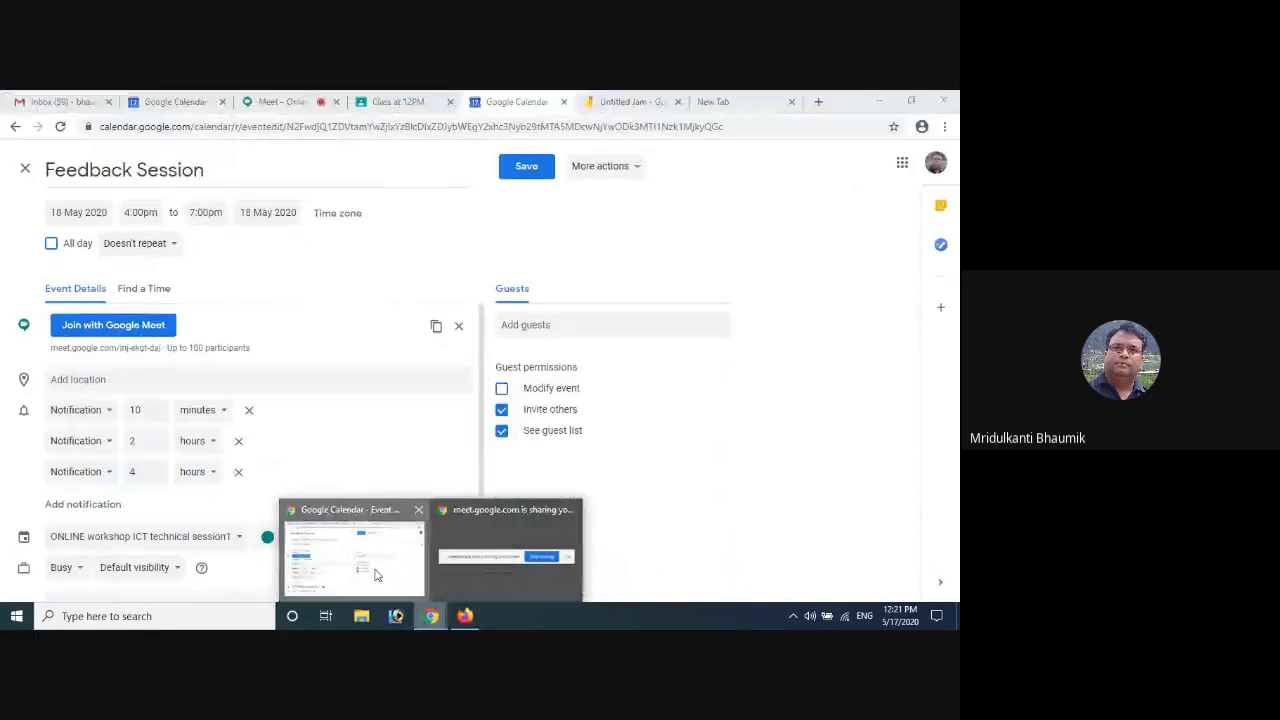
click(935, 162)
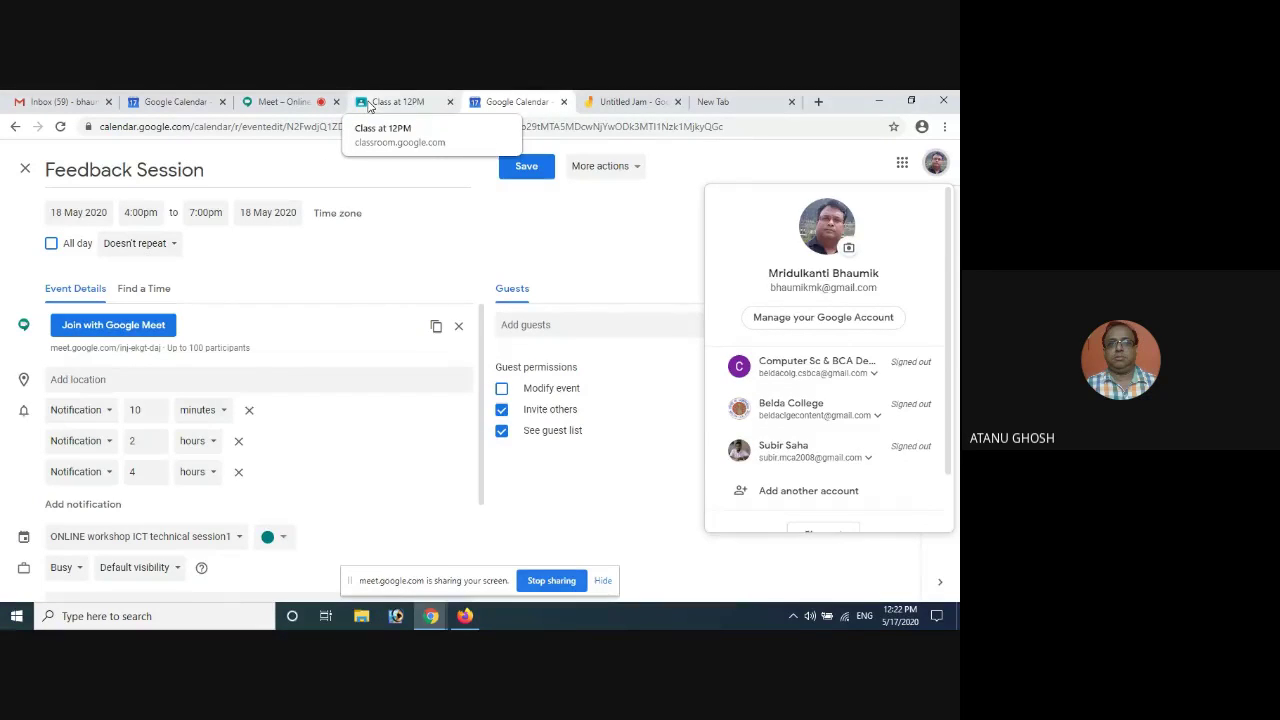
click(369, 104)
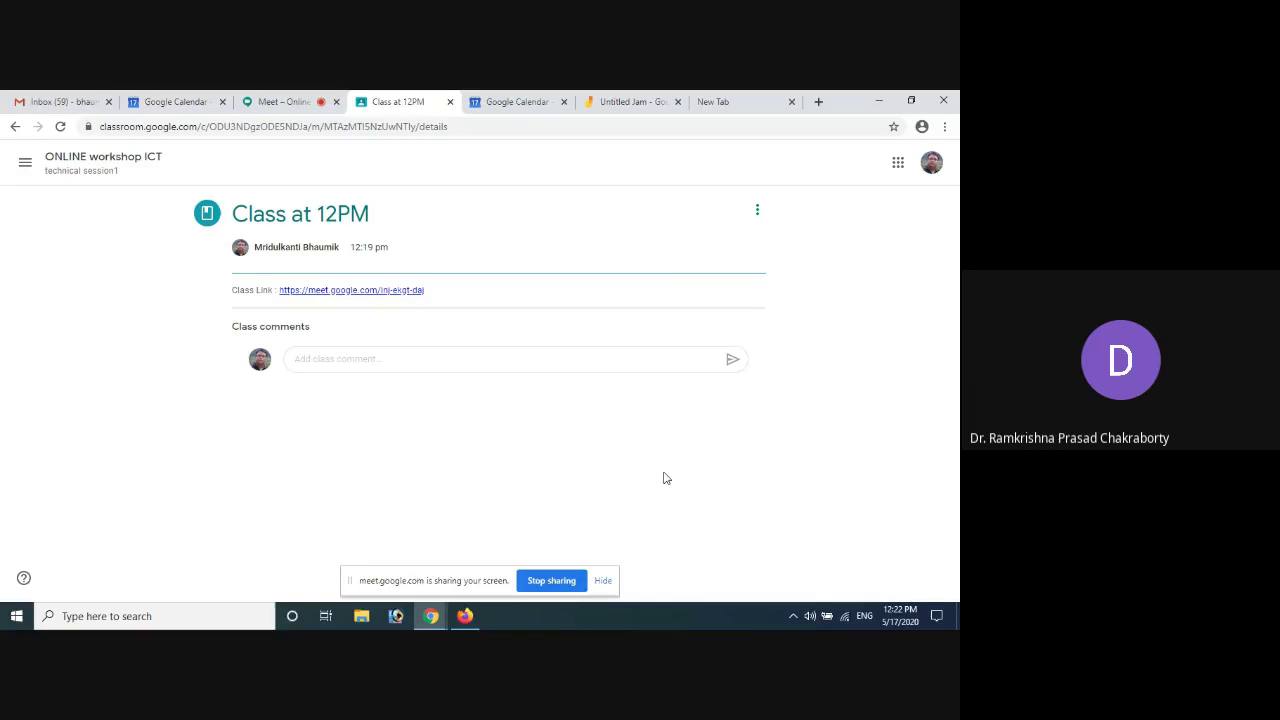
click(505, 110)
click(392, 106)
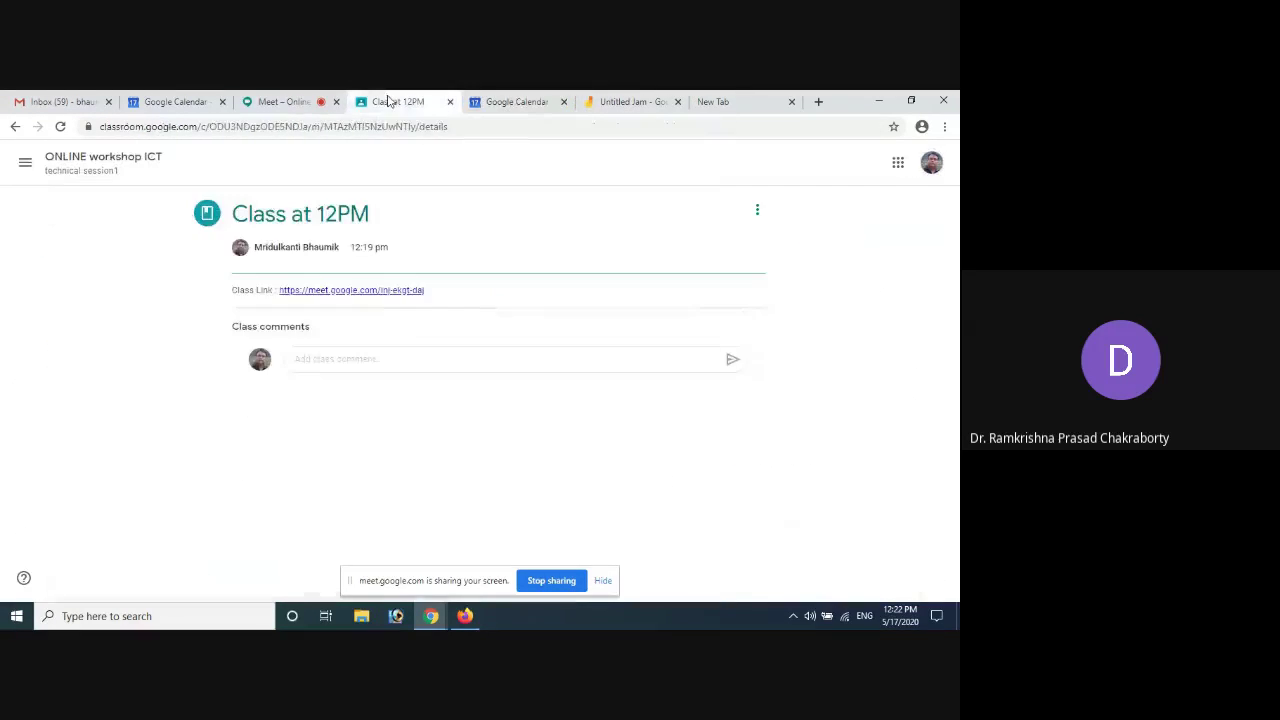
Return to the Meet call and stop presenting this screen
click(300, 101)
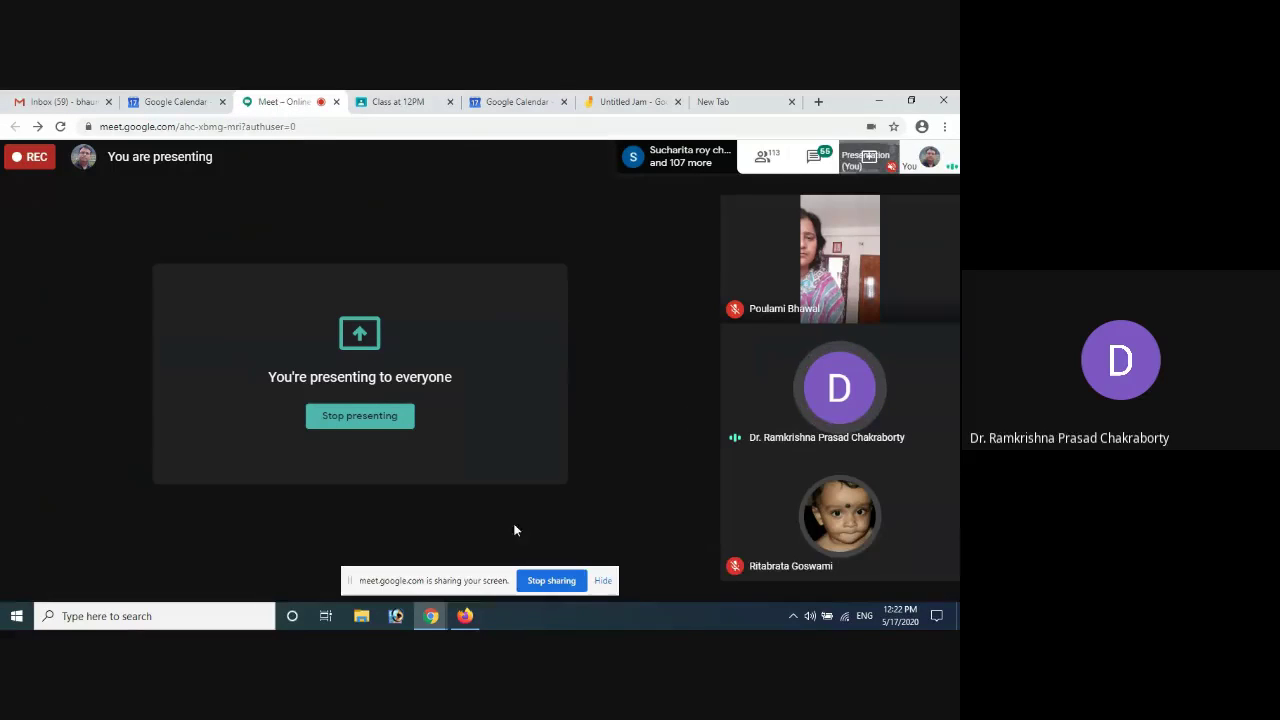
click(548, 582)
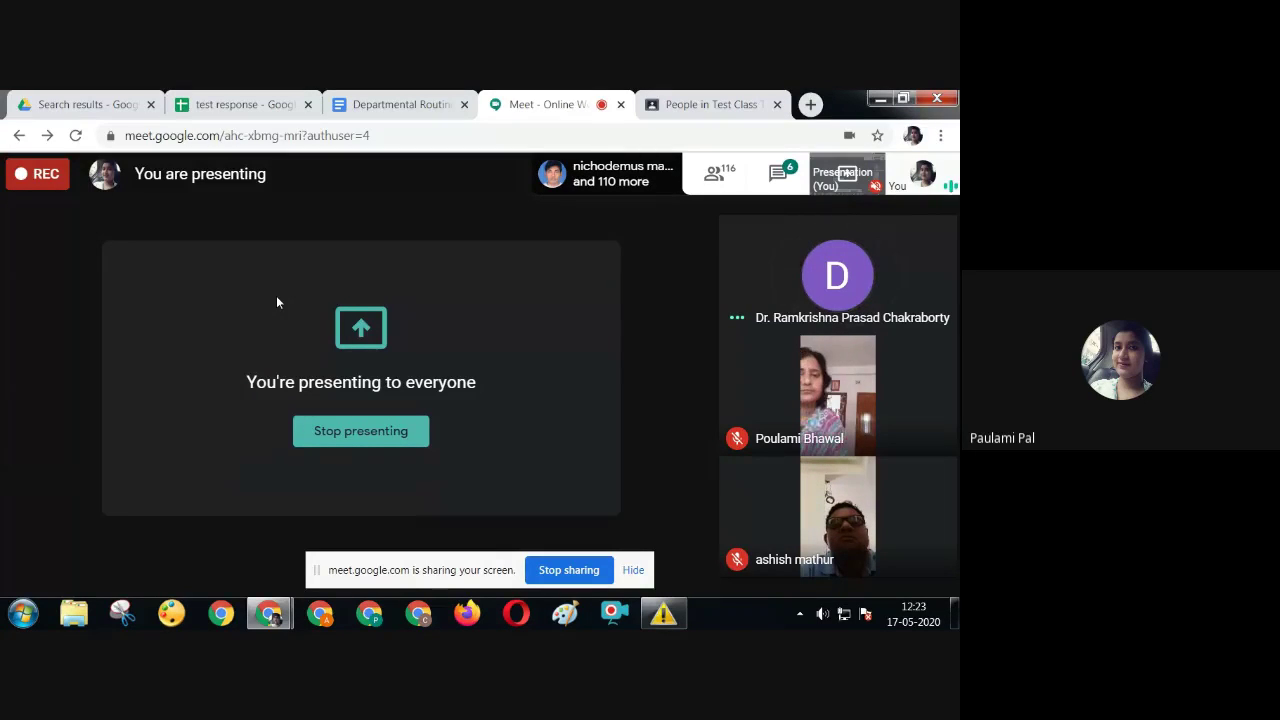
Scroll through the Departmental Routine's Monday/Wednesday/Friday Python cells, then switch to Test Class's People page
click(399, 108)
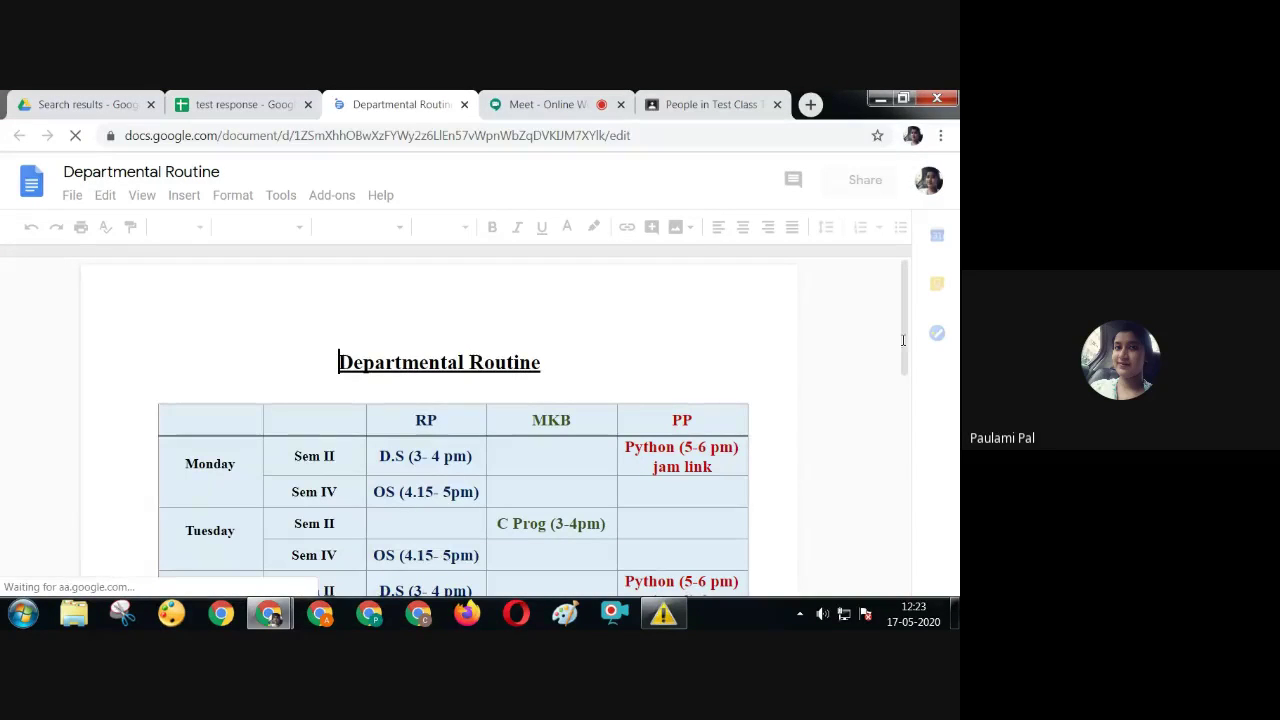
scroll(465, 421, down, 1)
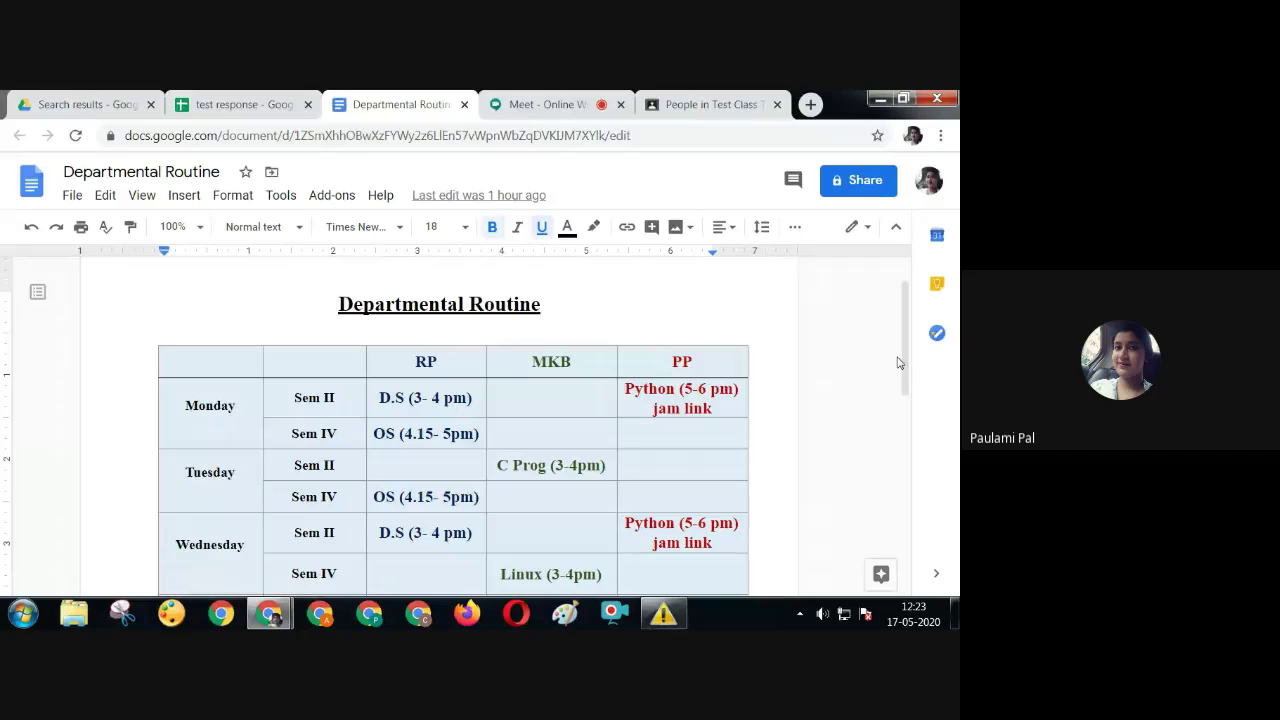
scroll(912, 380, down, 1)
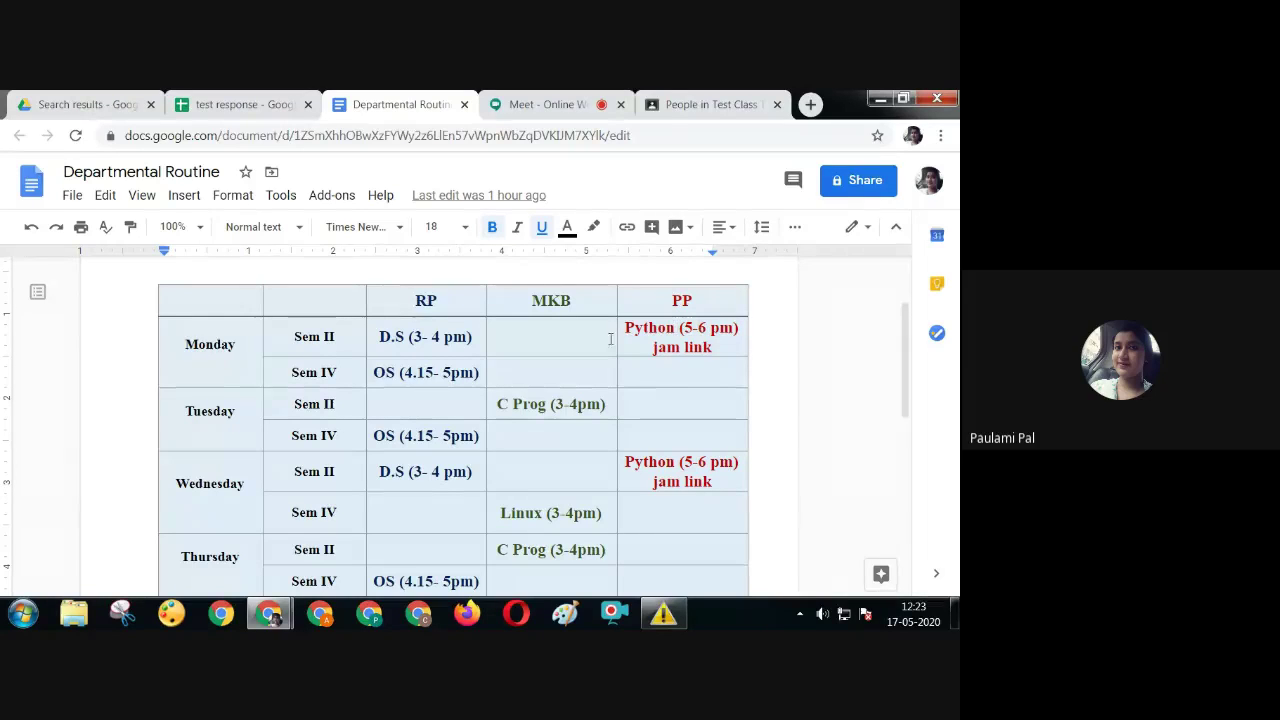
scroll(918, 427, down, 1)
scroll(918, 427, down, 3)
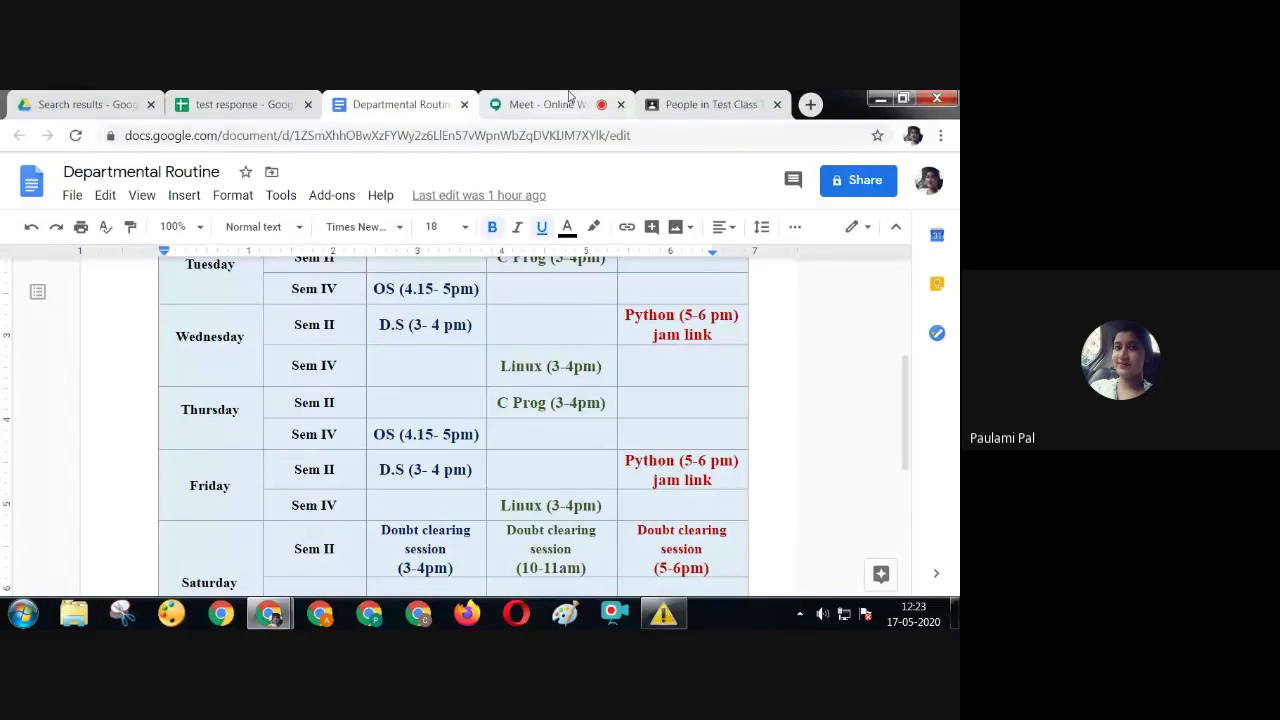
click(700, 104)
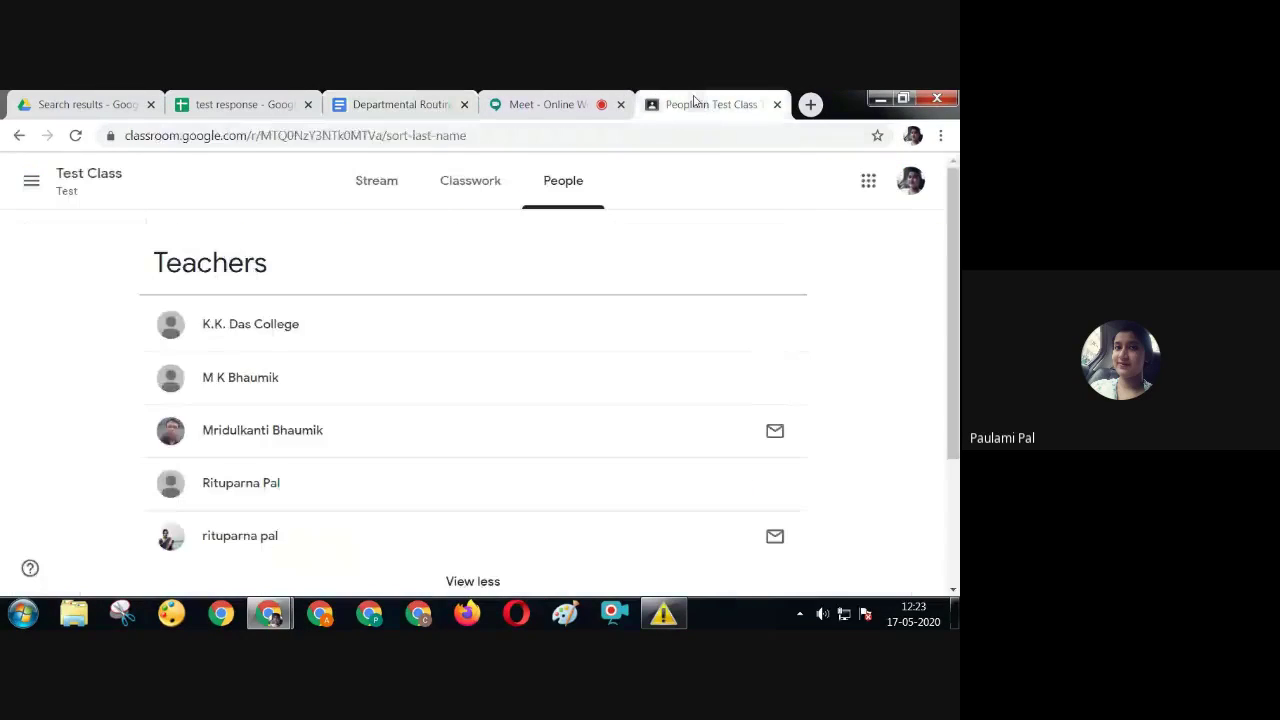
Go to the ONLINE workshop ICT class's Classwork page and open its Google Calendar in a new tab
click(40, 190)
click(148, 398)
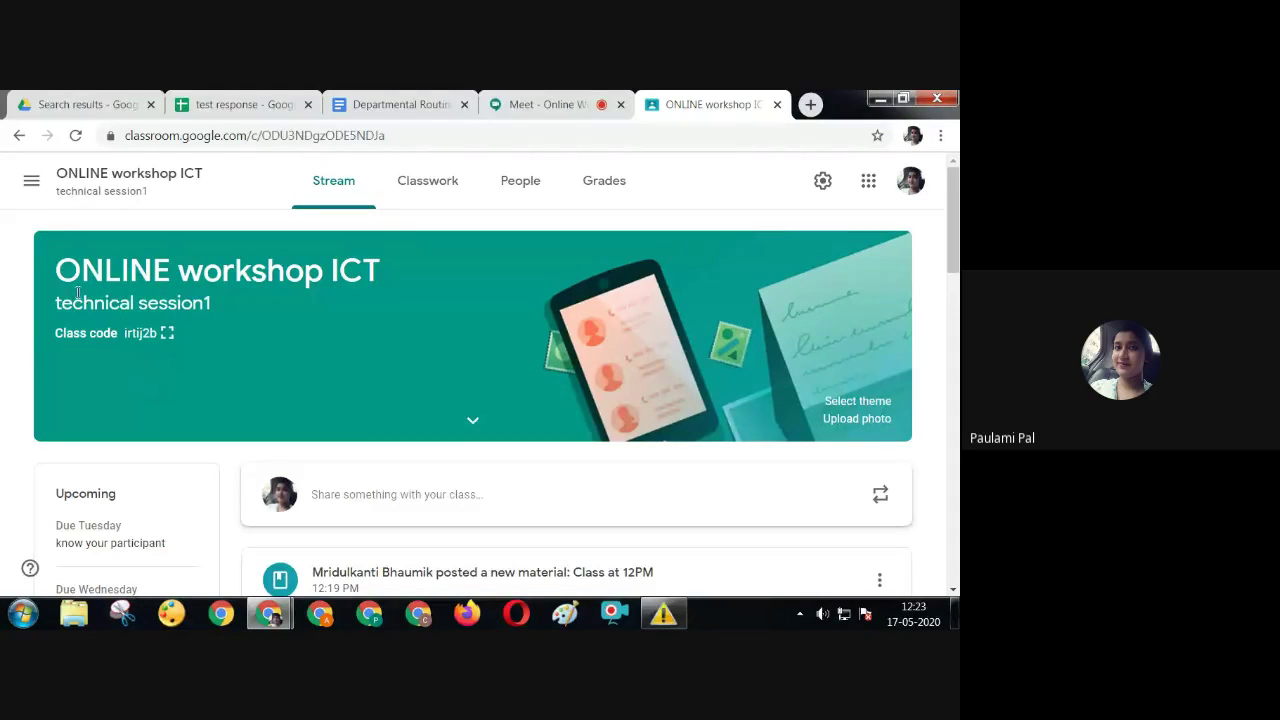
click(399, 193)
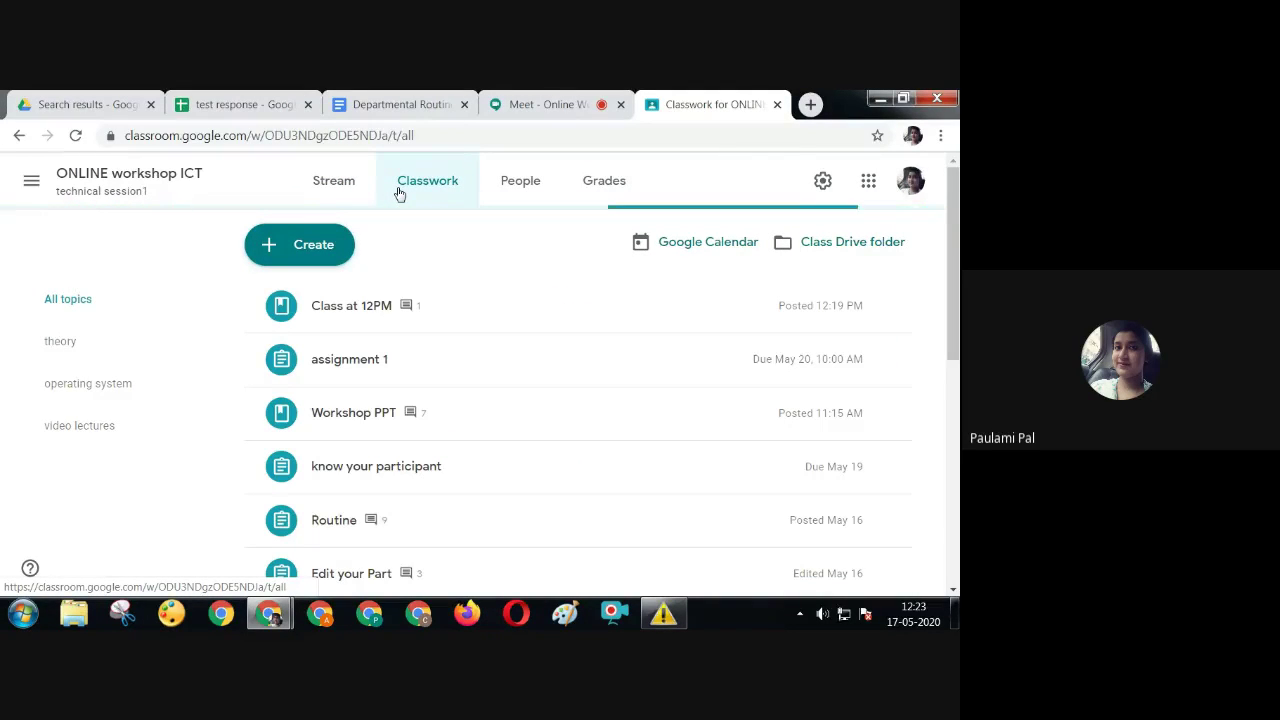
click(651, 254)
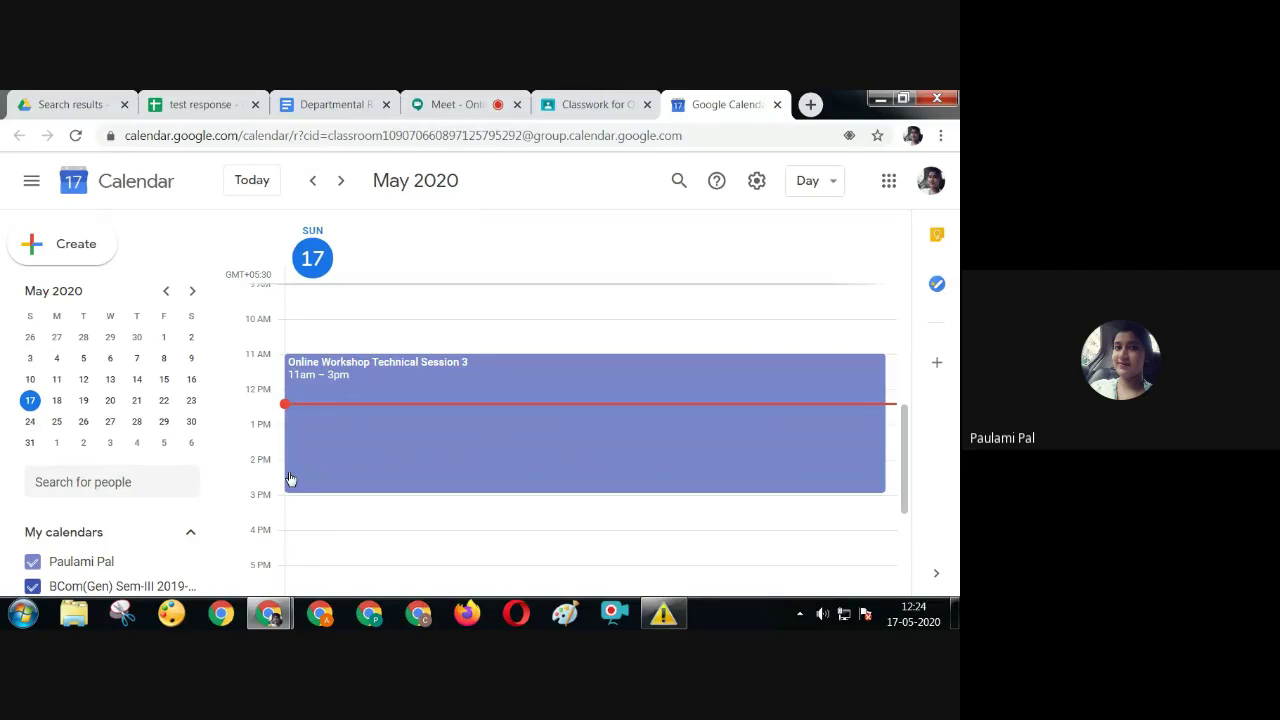
Show Monday 18 May and delete the Feedback Session event
click(57, 402)
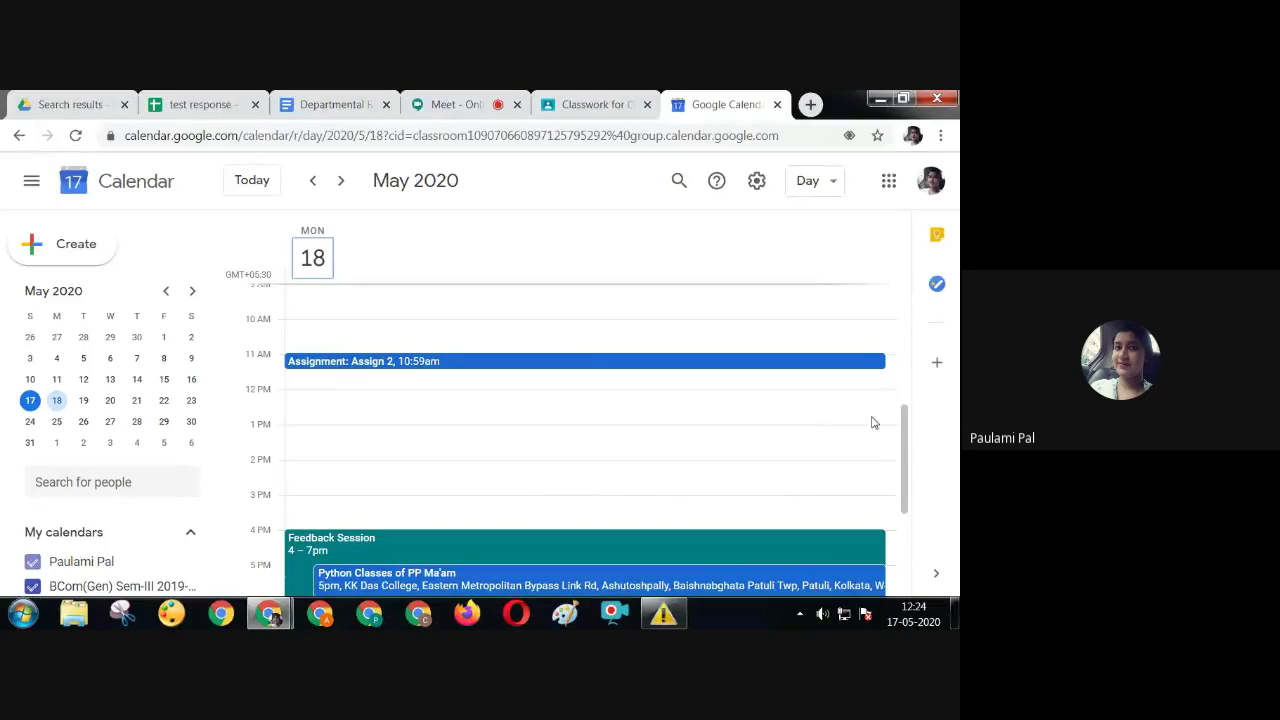
drag(907, 420, 907, 470)
right_click(448, 420)
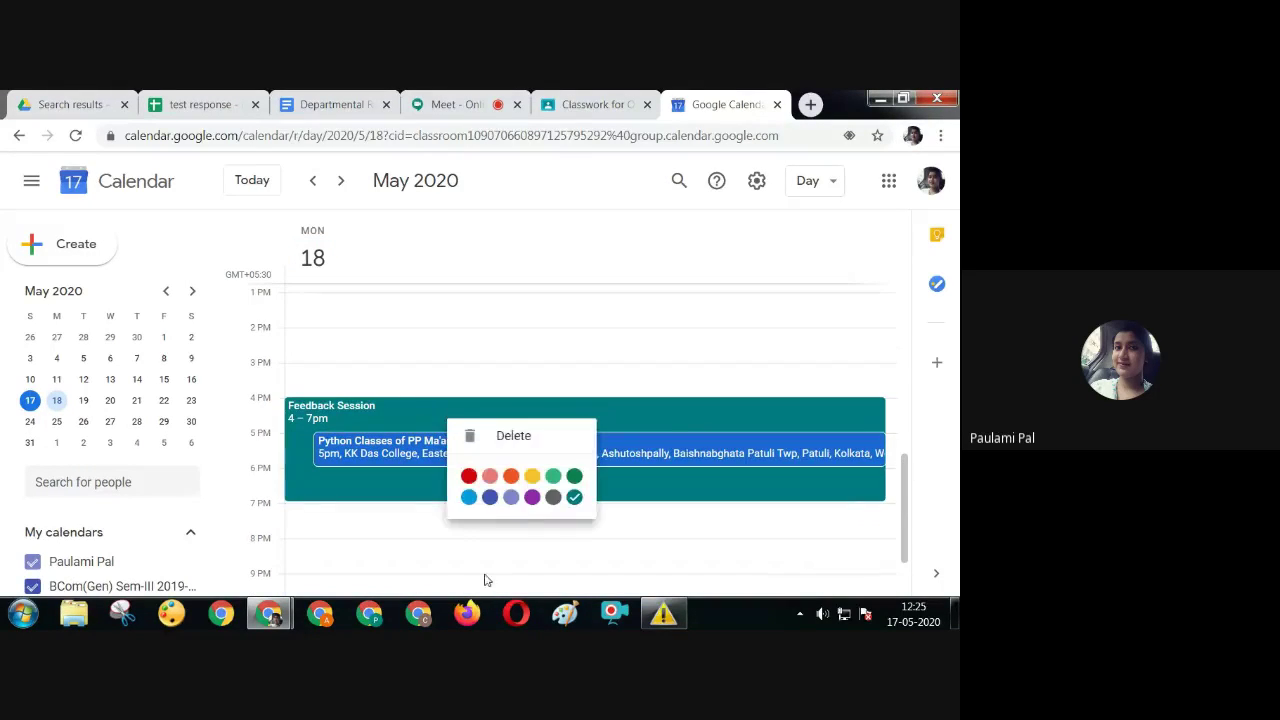
click(515, 440)
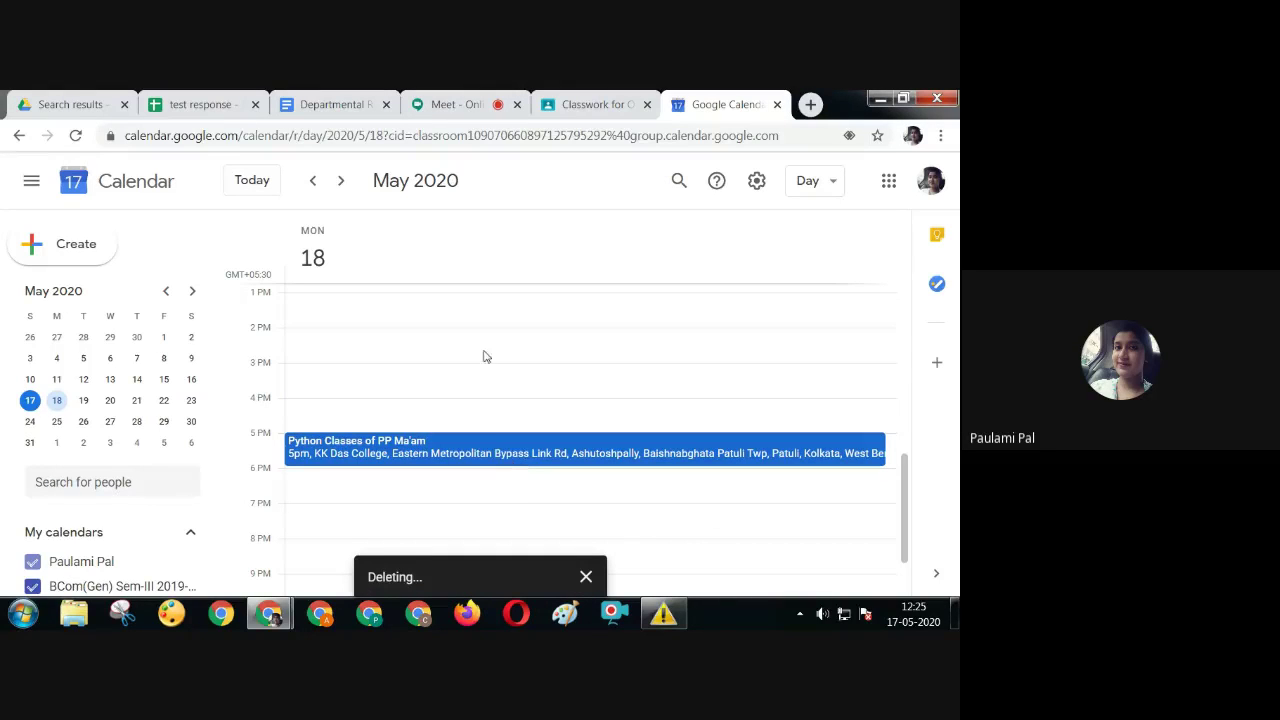
Delete this and following Python Classes occurrences, then draft a new 5–6 PM event
click(322, 456)
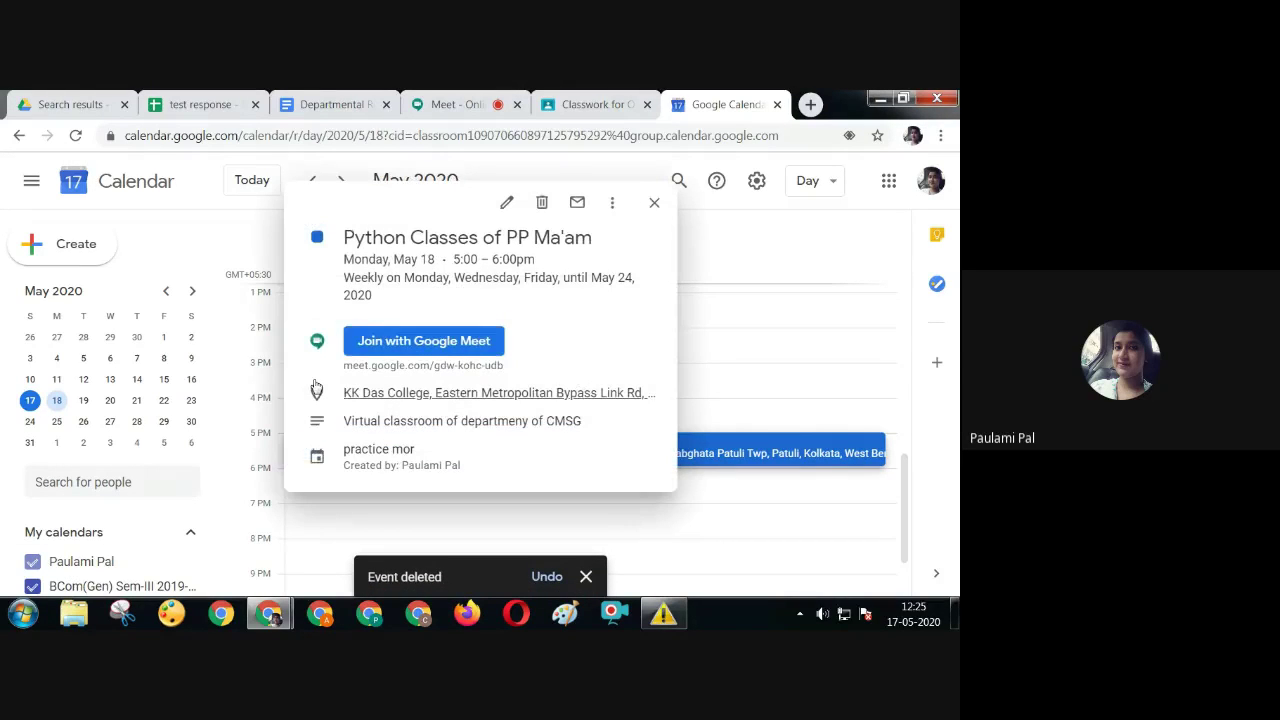
click(541, 202)
click(435, 368)
click(597, 452)
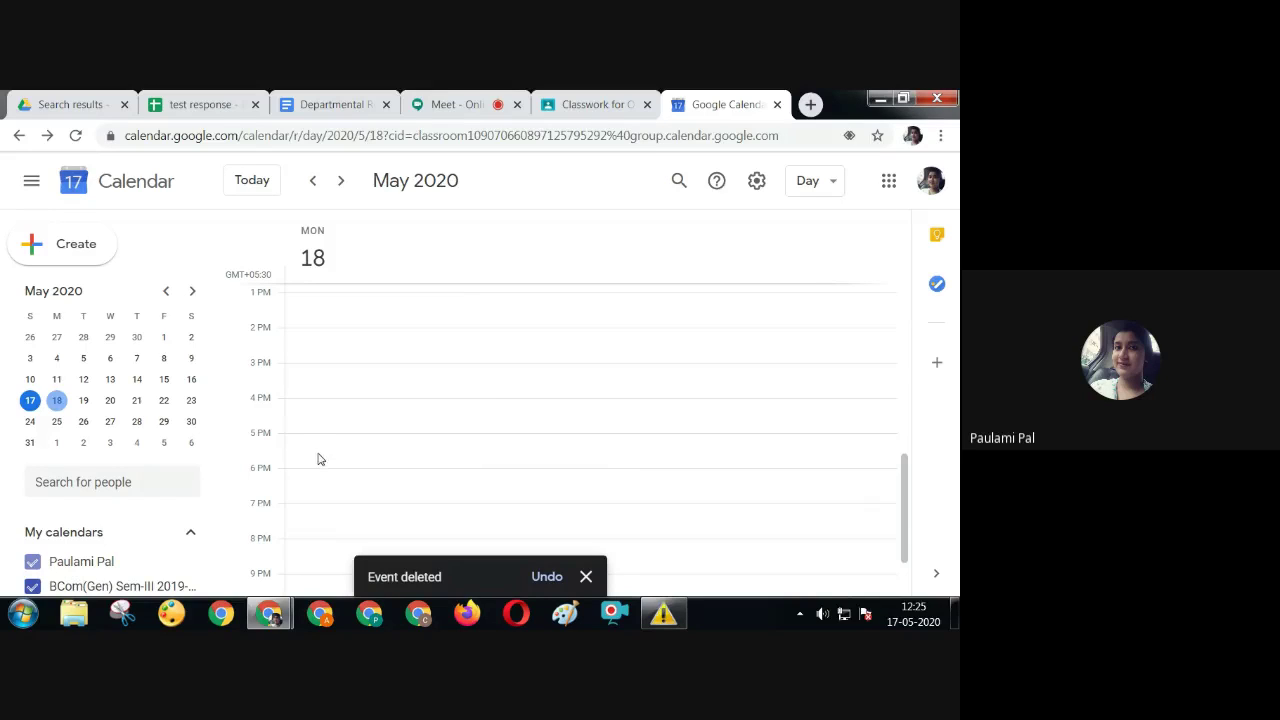
drag(311, 437, 313, 466)
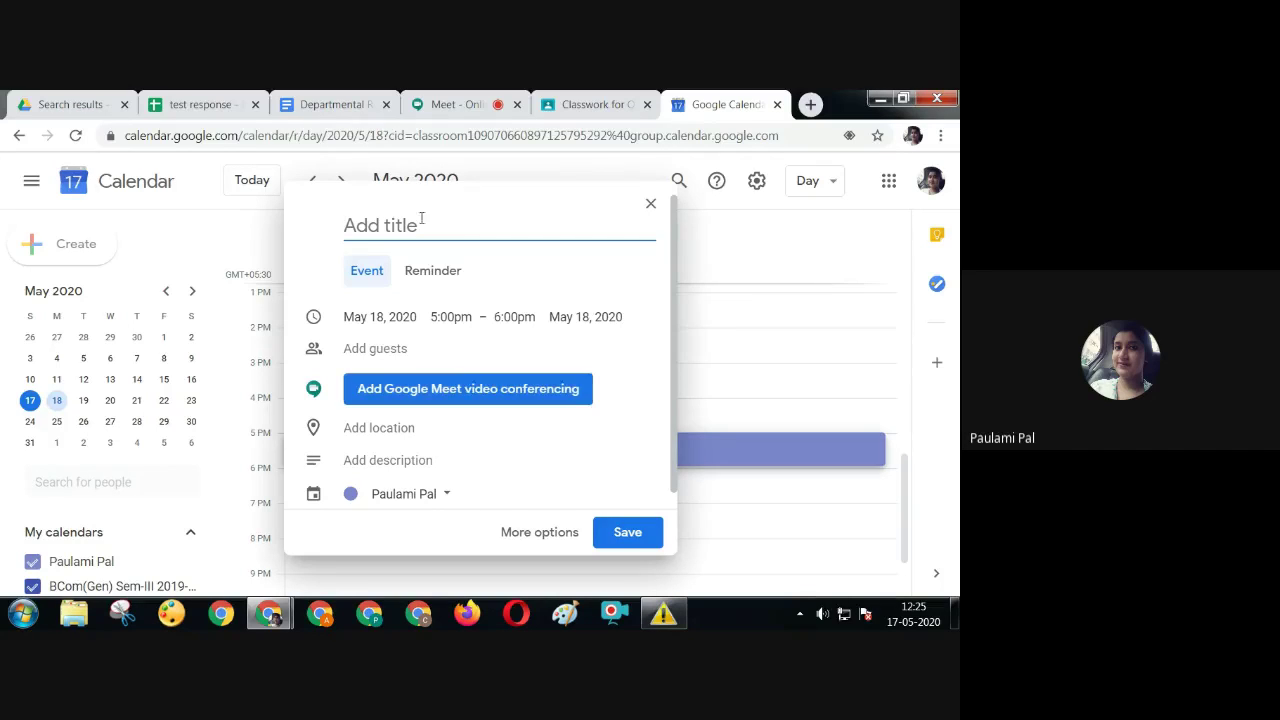
Title the event 'PP Ma'ams Python Class' in the full editor and add Google Meet conferencing
click(537, 534)
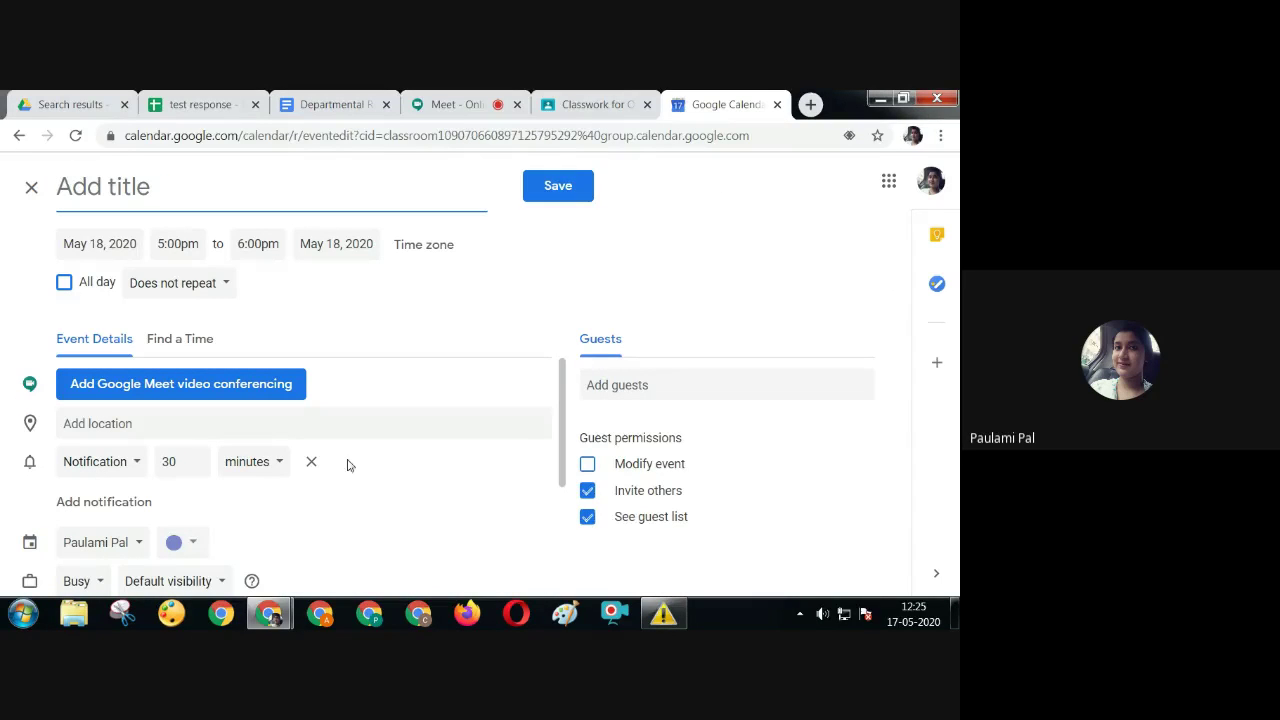
click(160, 197)
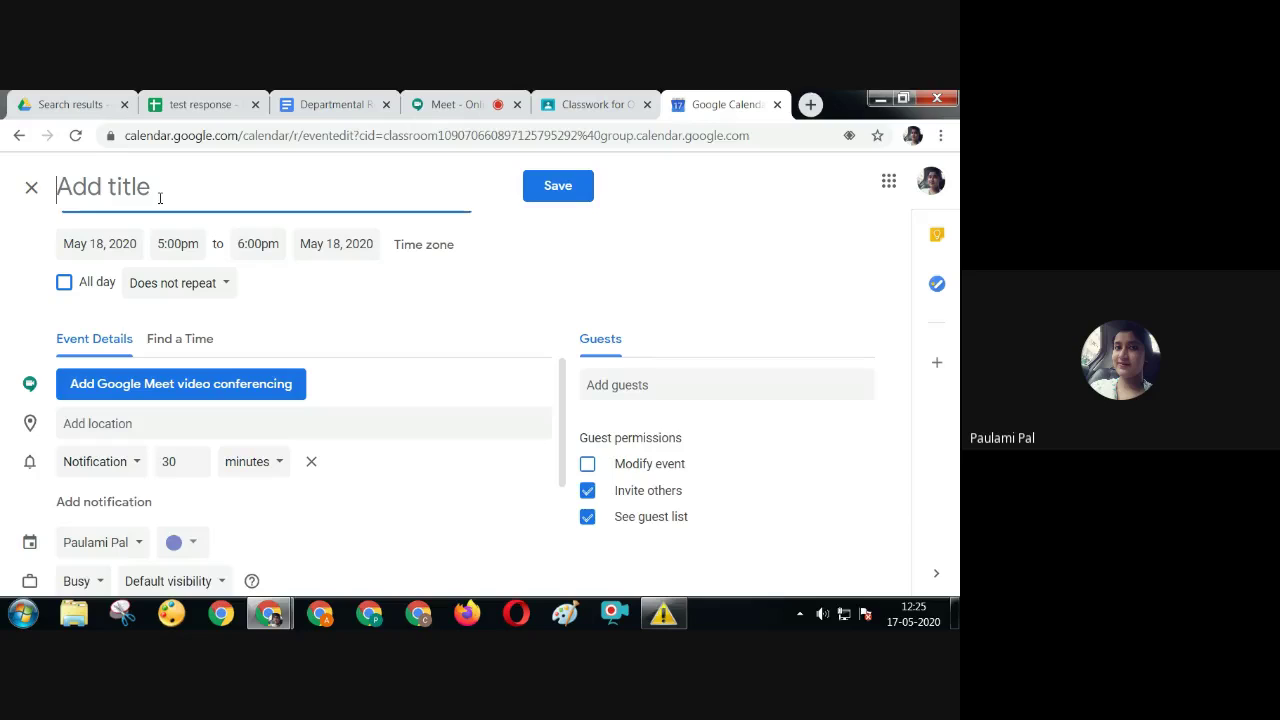
text(PP)
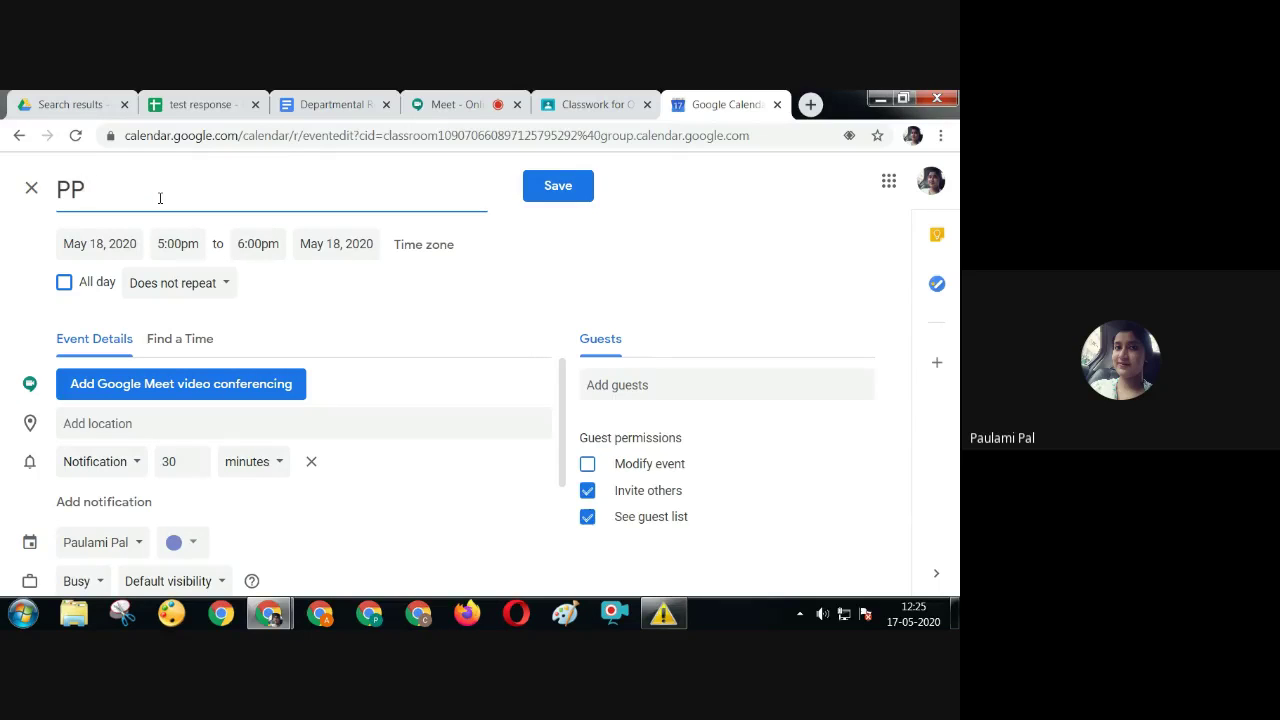
text( Ma'ams Python Class)
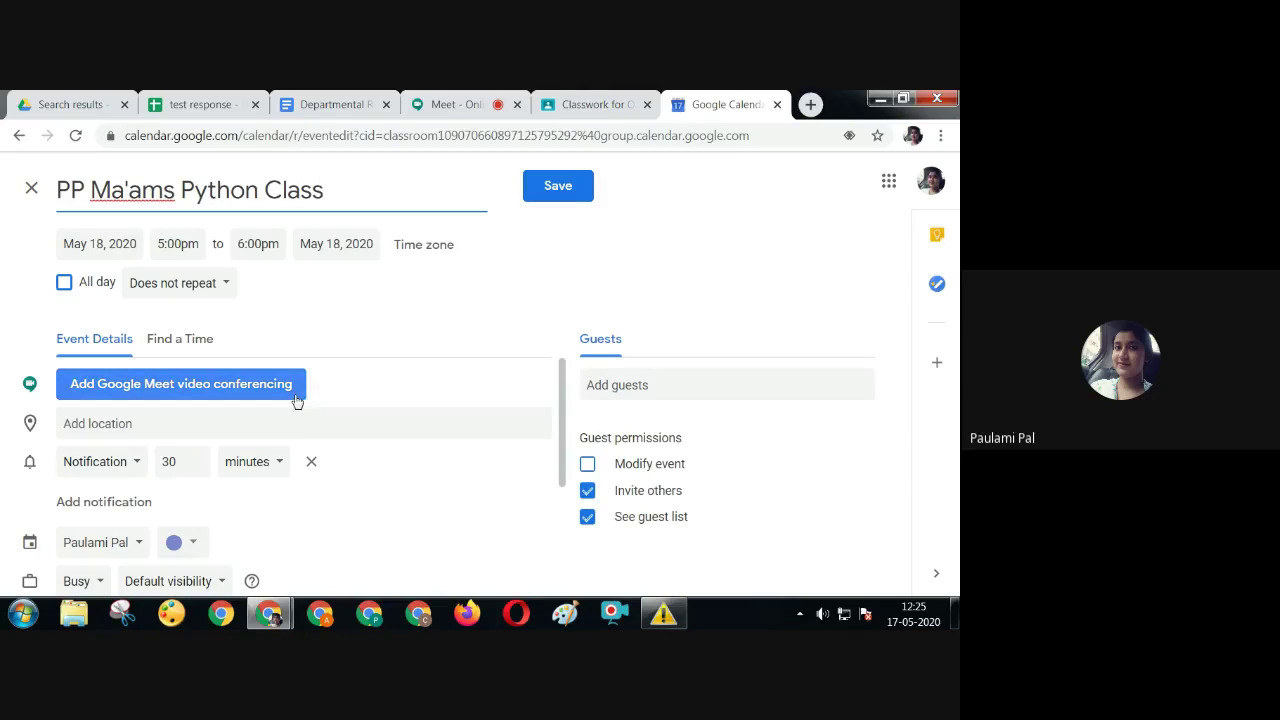
click(227, 389)
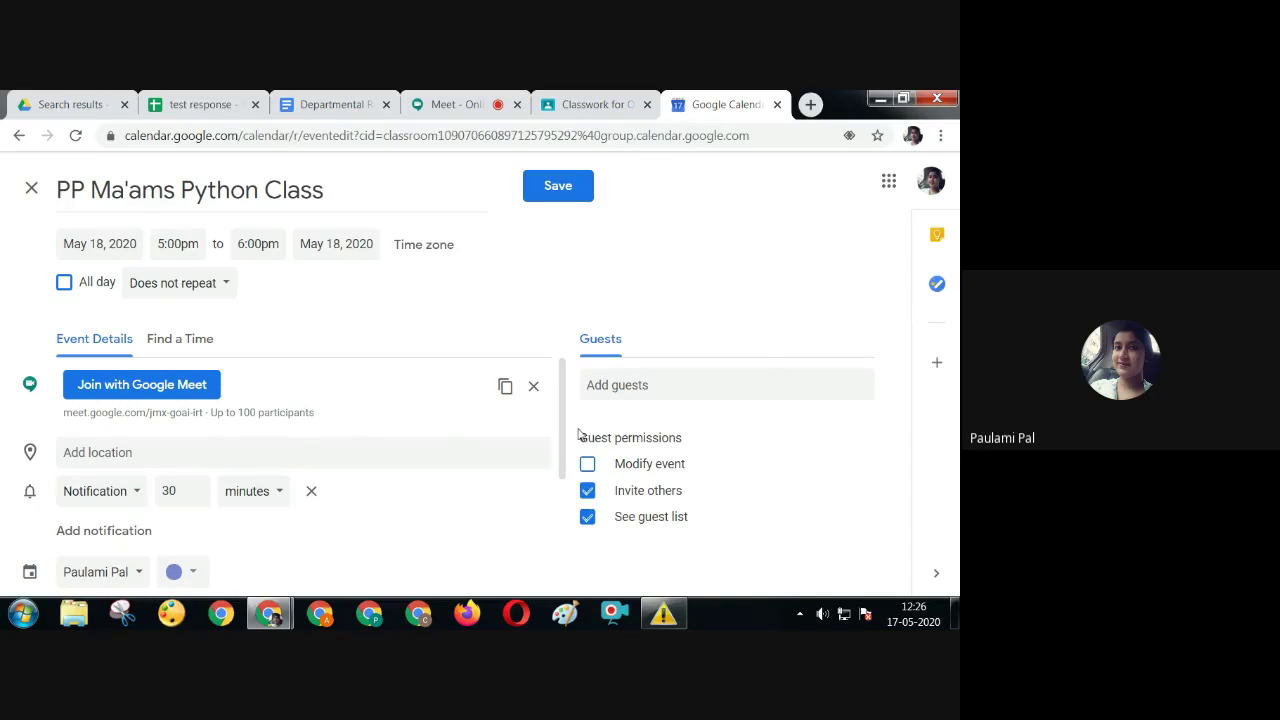
drag(563, 436, 569, 477)
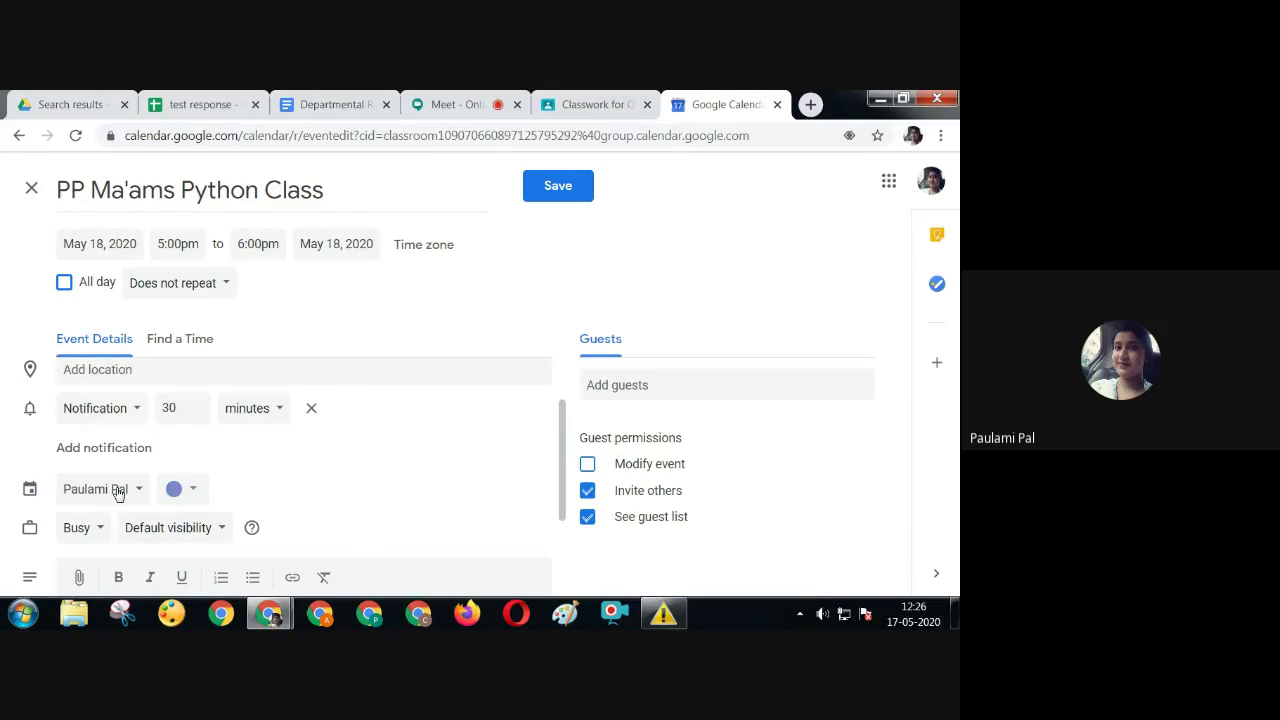
Put the event in the ONLINE workshop ICT technical session1 calendar and colour it pink
click(118, 490)
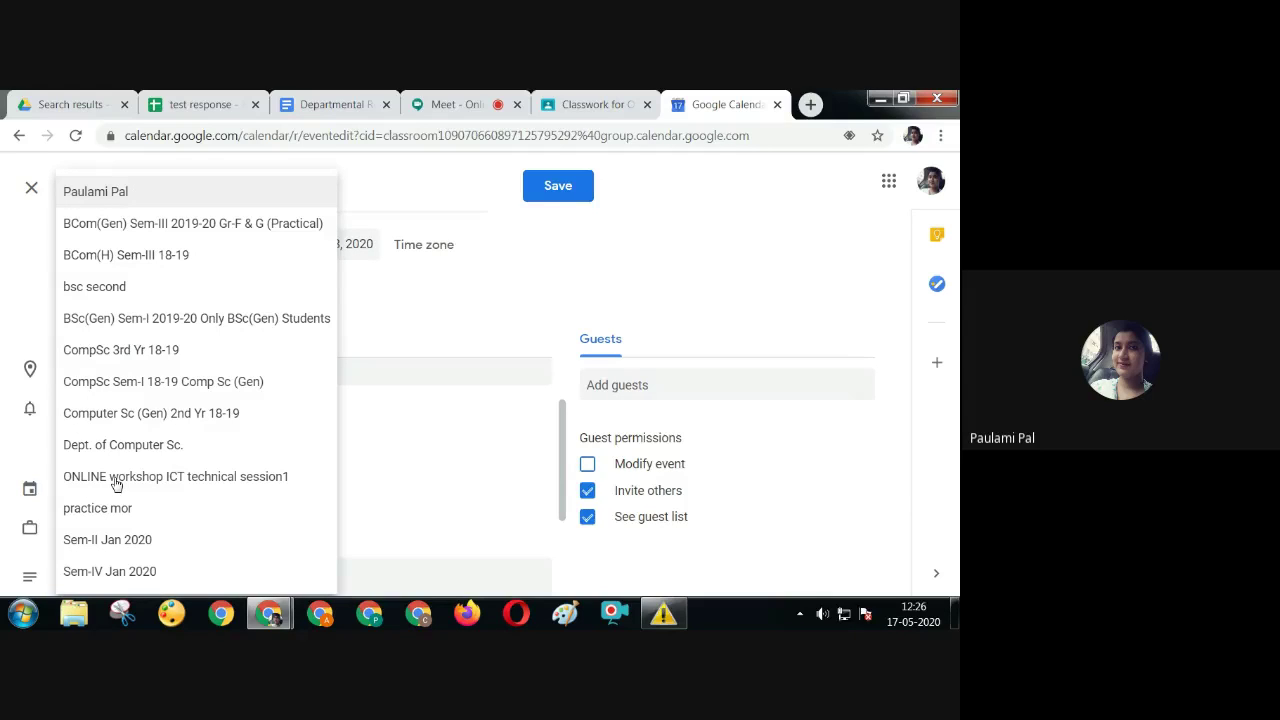
click(116, 480)
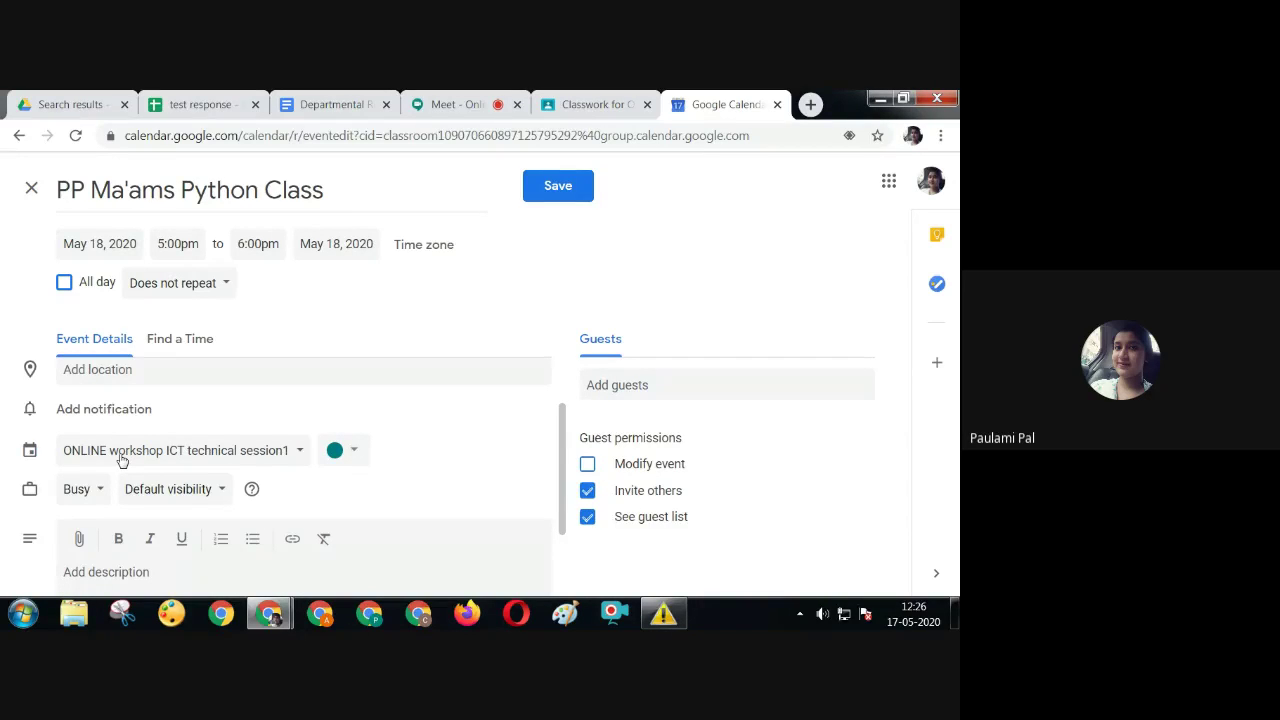
click(340, 457)
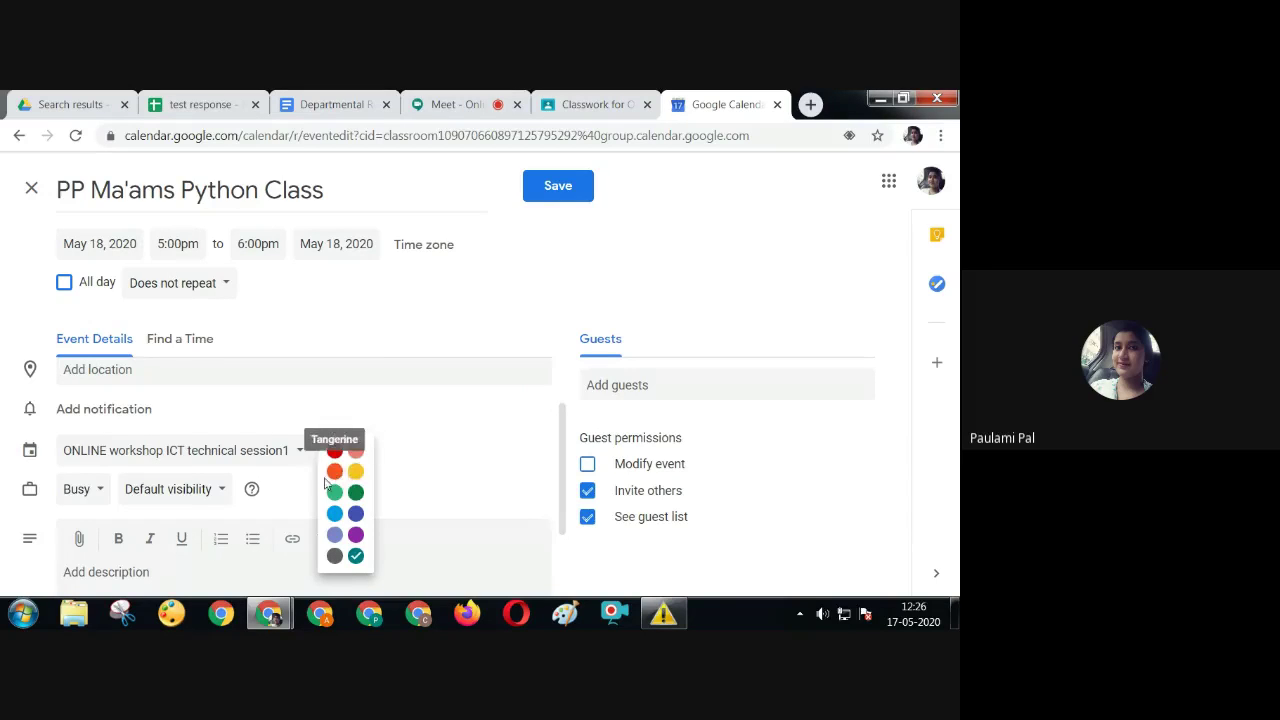
click(356, 450)
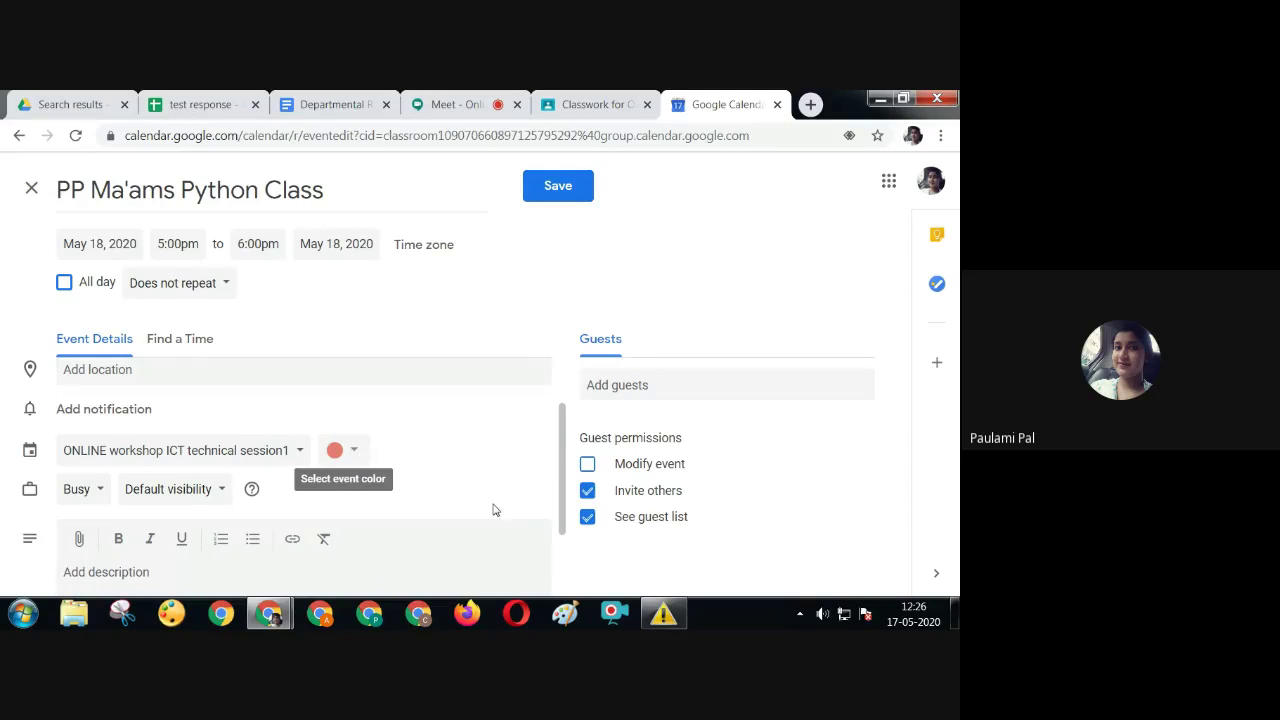
scroll(560, 465, down, 2)
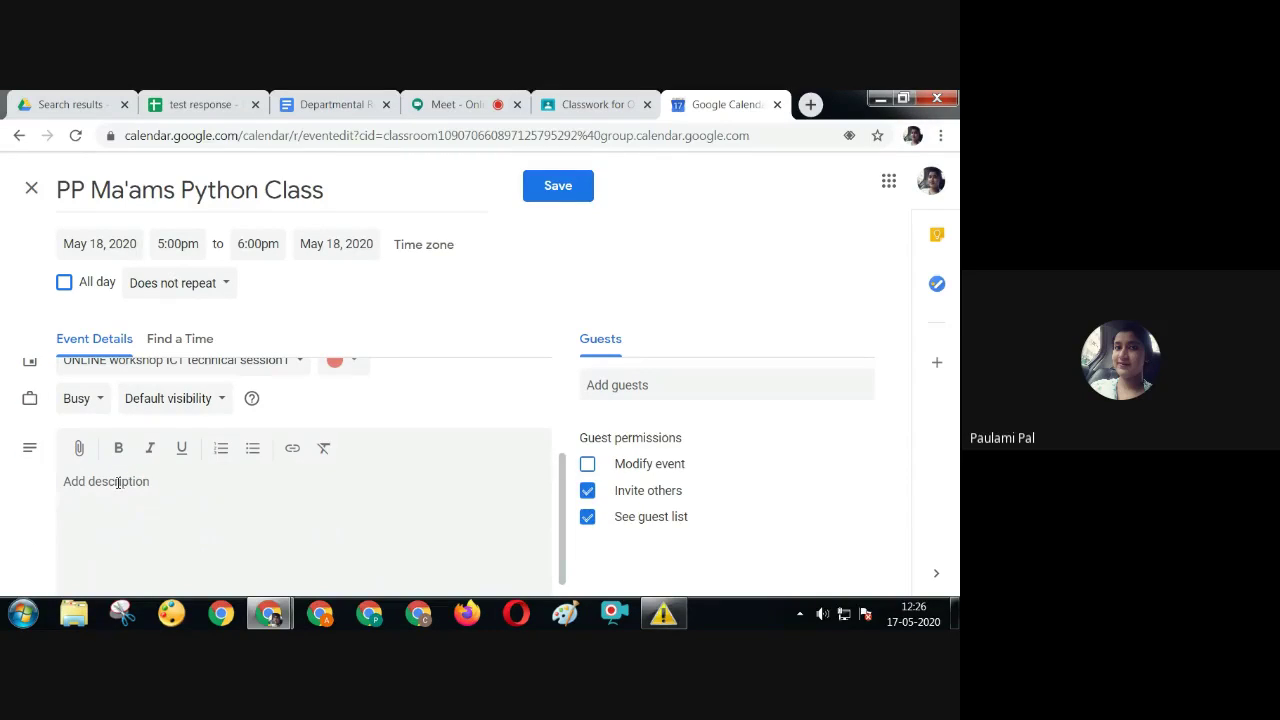
drag(558, 506, 563, 421)
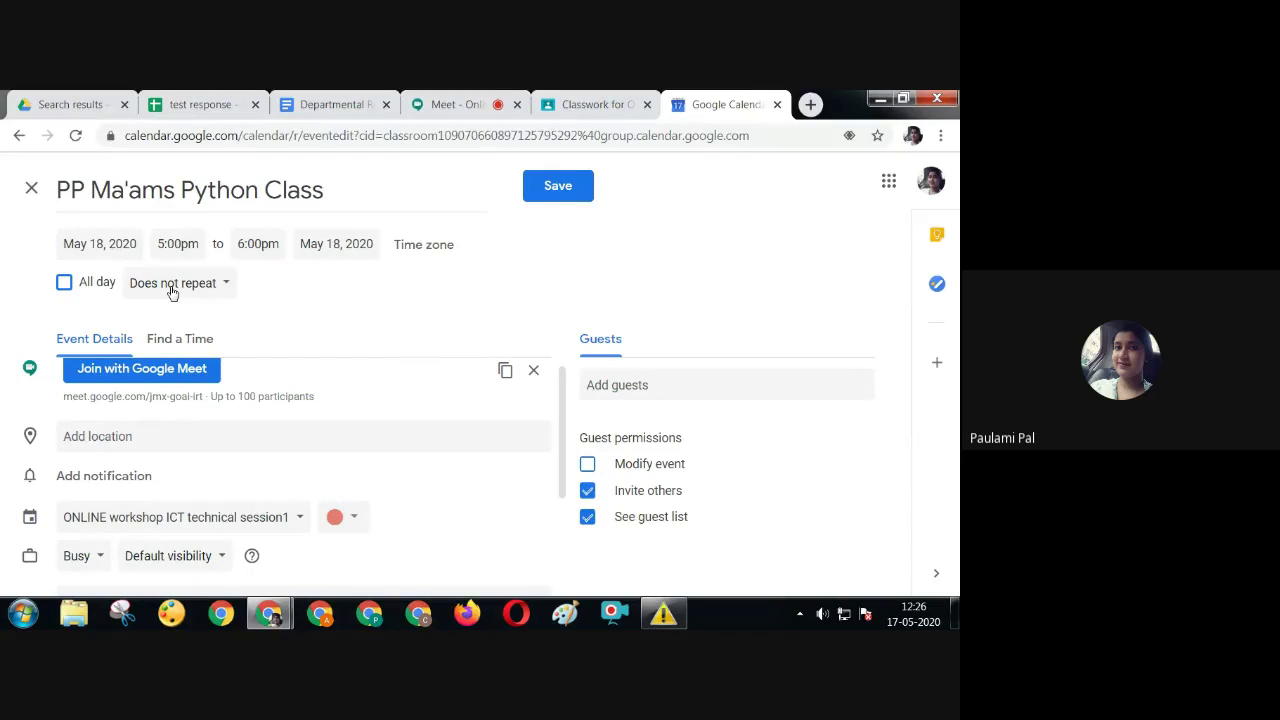
Set a custom recurrence of every 1 week on Monday, Wednesday and Friday
click(172, 284)
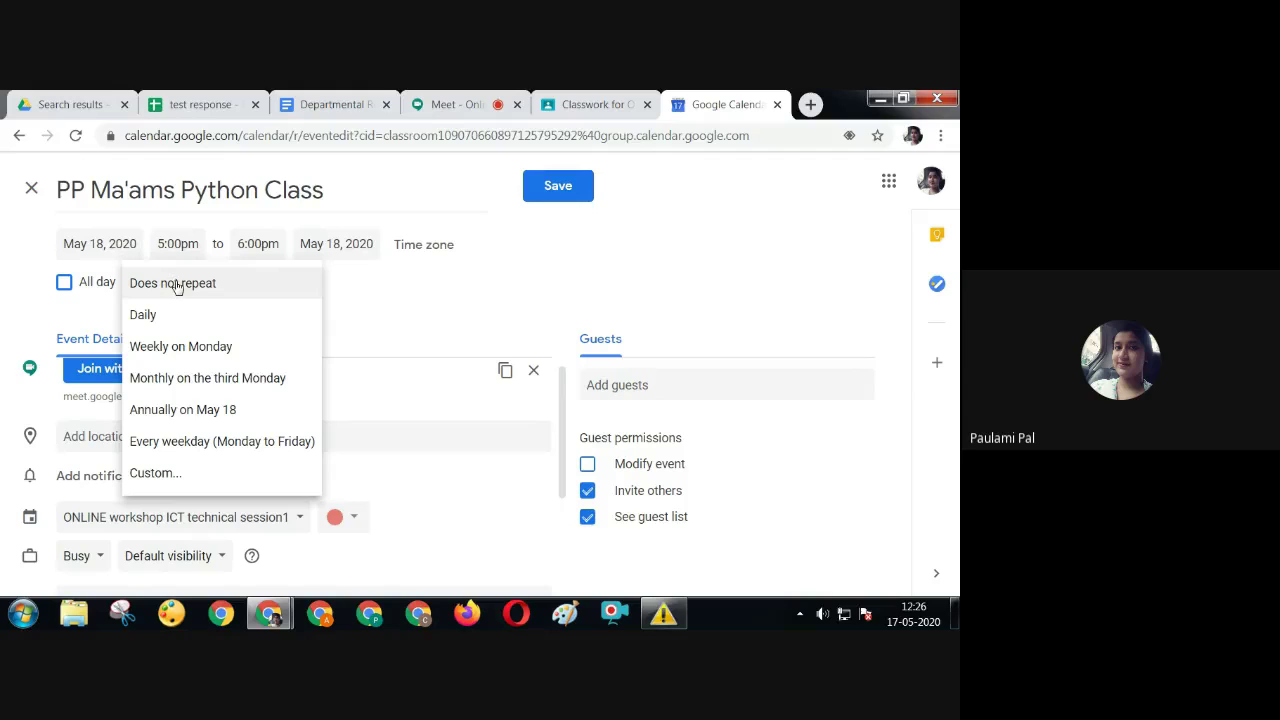
click(175, 346)
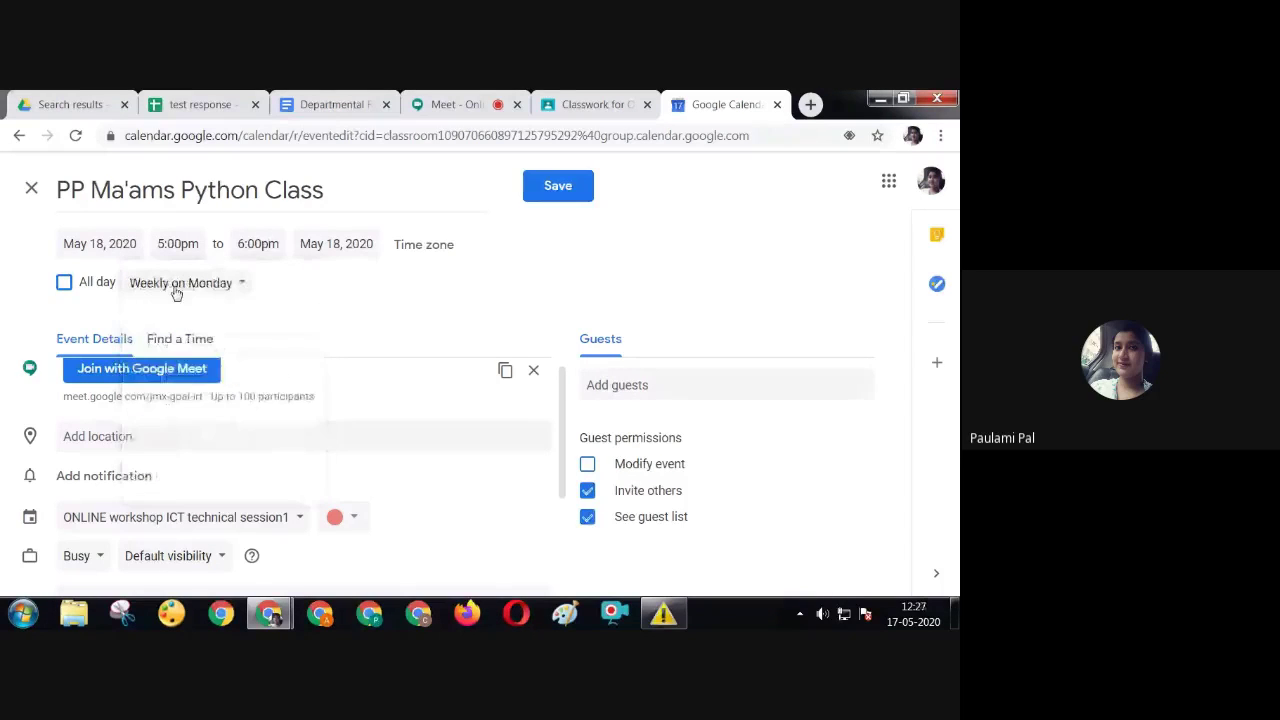
click(174, 286)
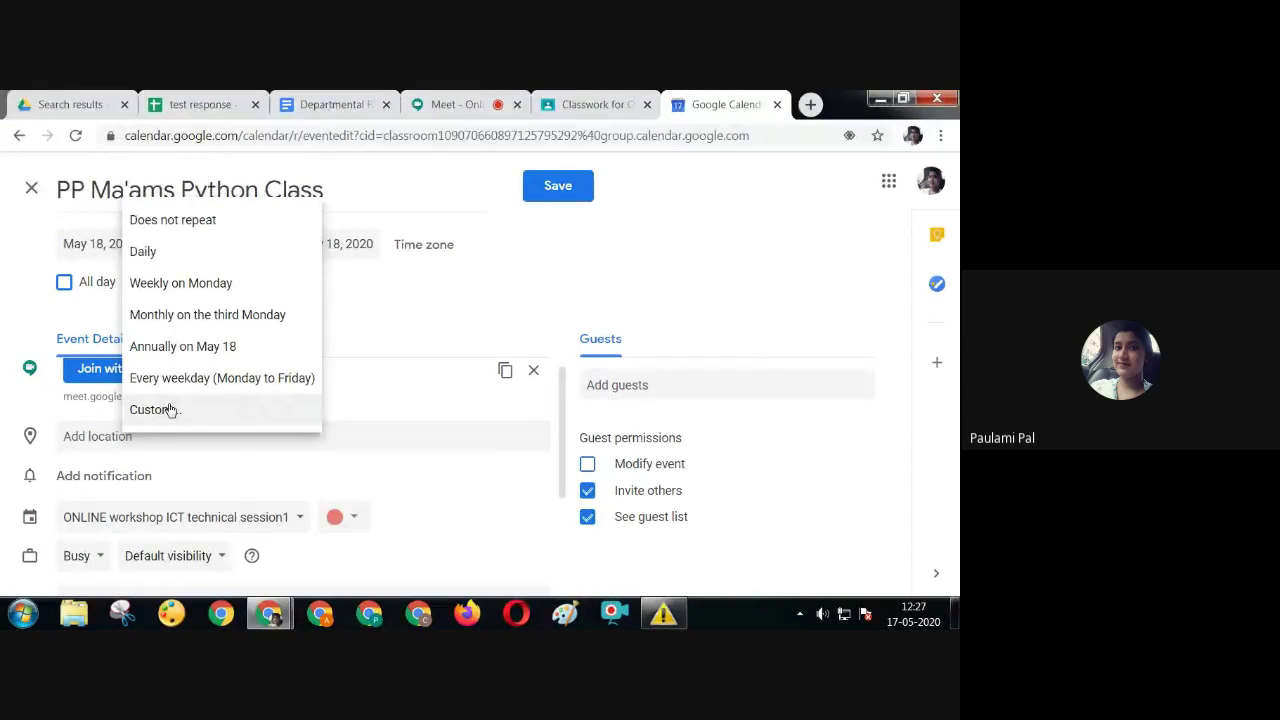
click(170, 410)
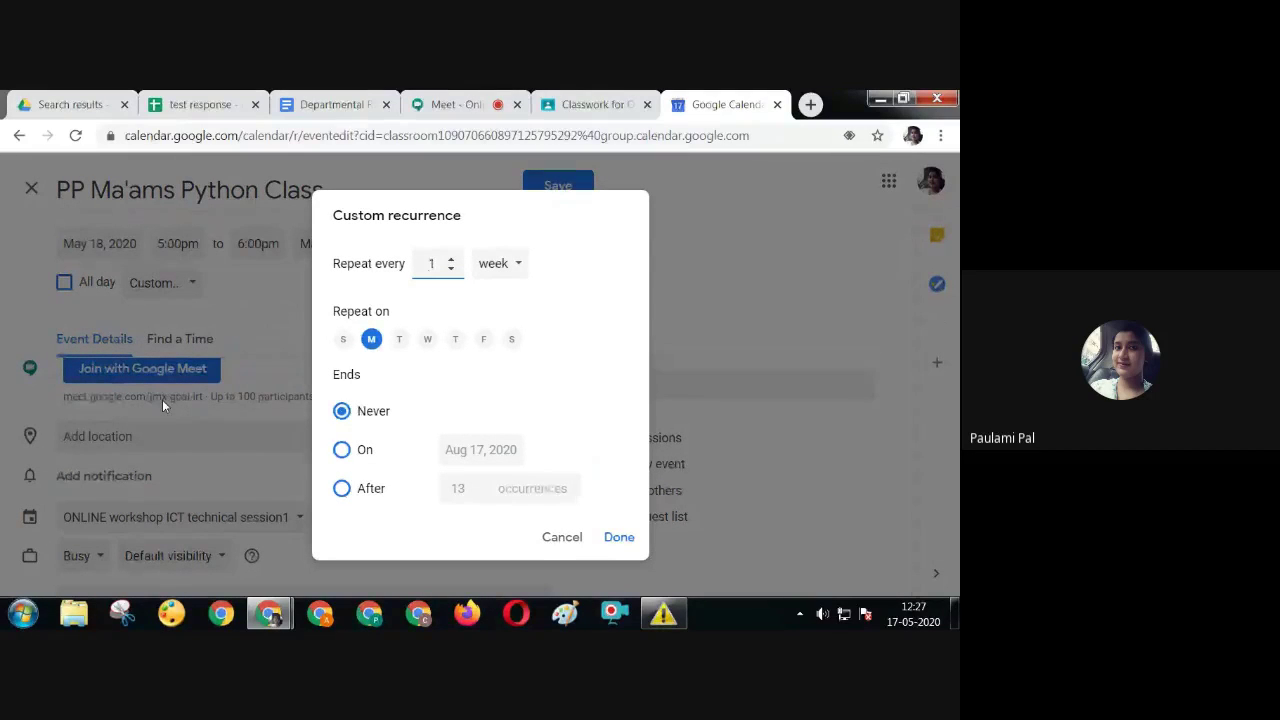
click(428, 340)
click(484, 340)
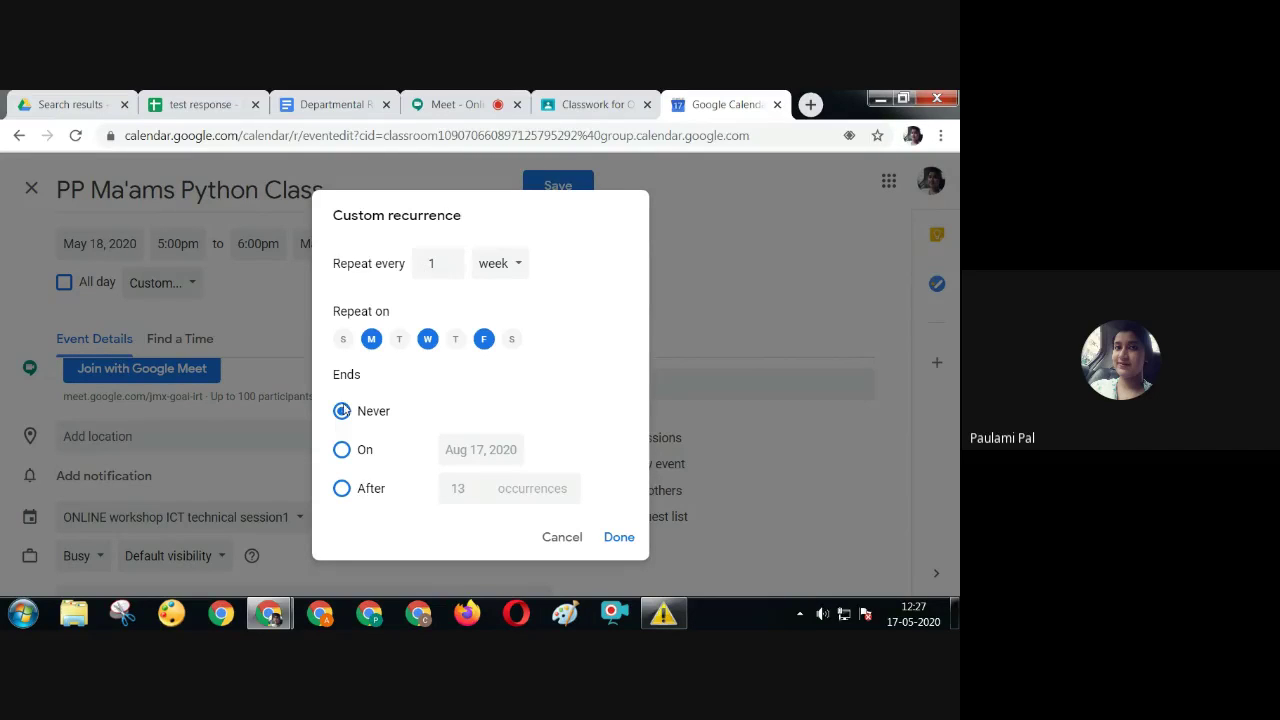
End the Mon/Wed/Fri recurrence on Aug 17, 2020 and confirm it
click(342, 450)
click(500, 451)
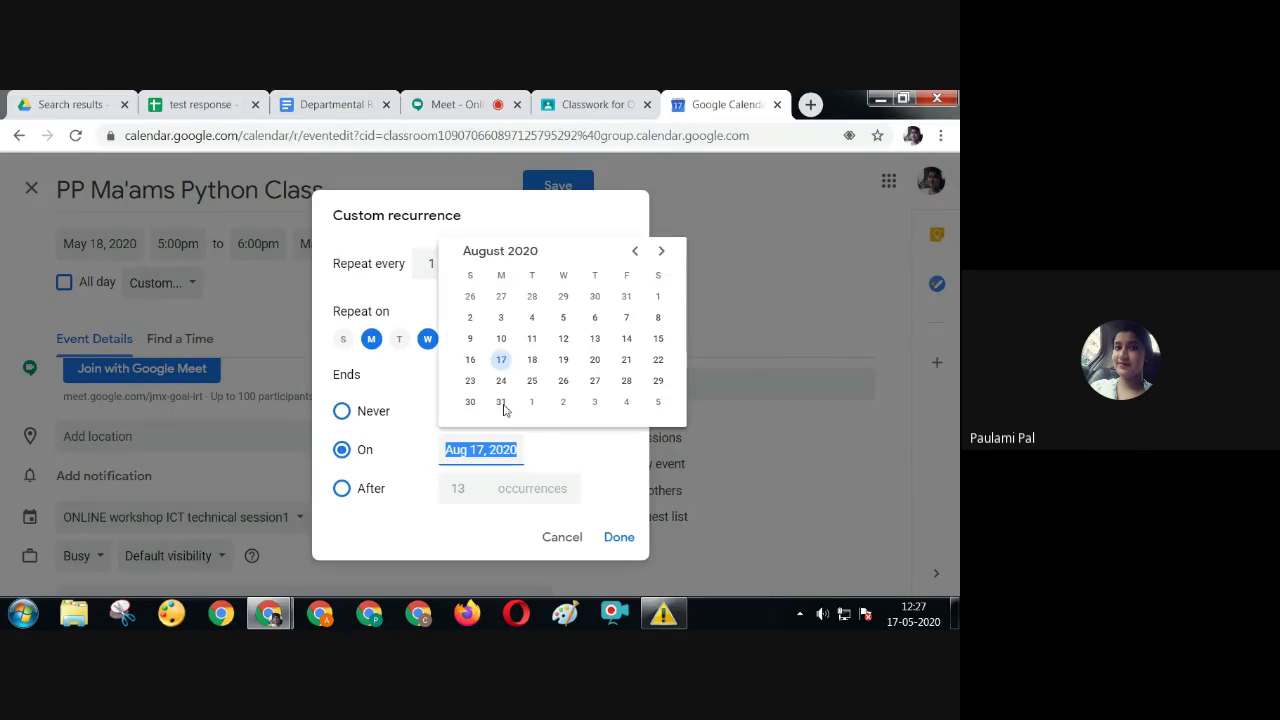
click(635, 251)
click(635, 252)
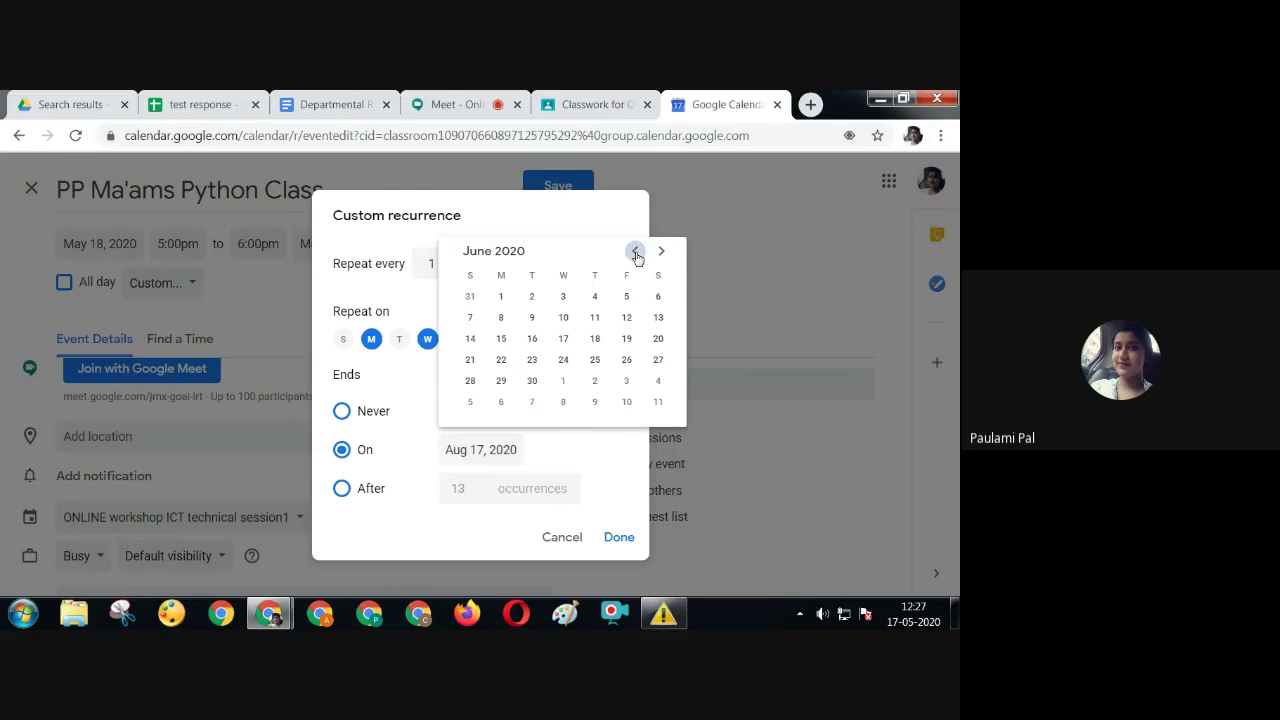
click(567, 322)
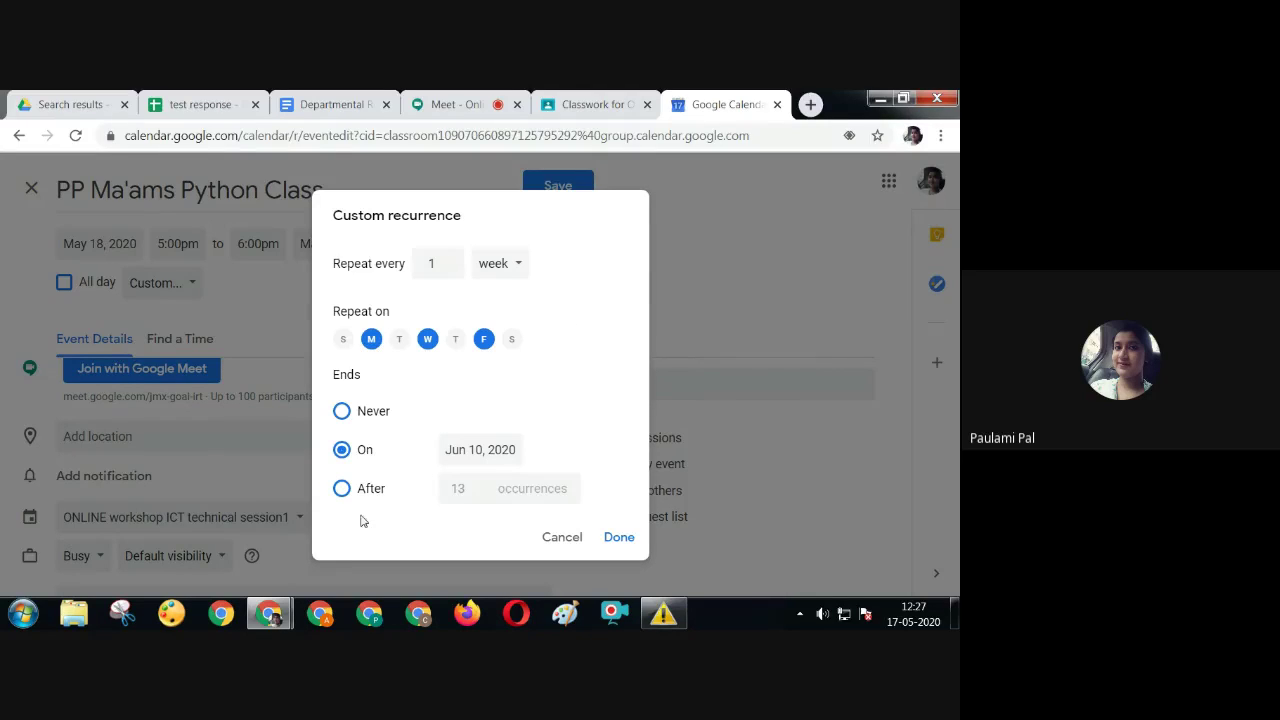
click(341, 490)
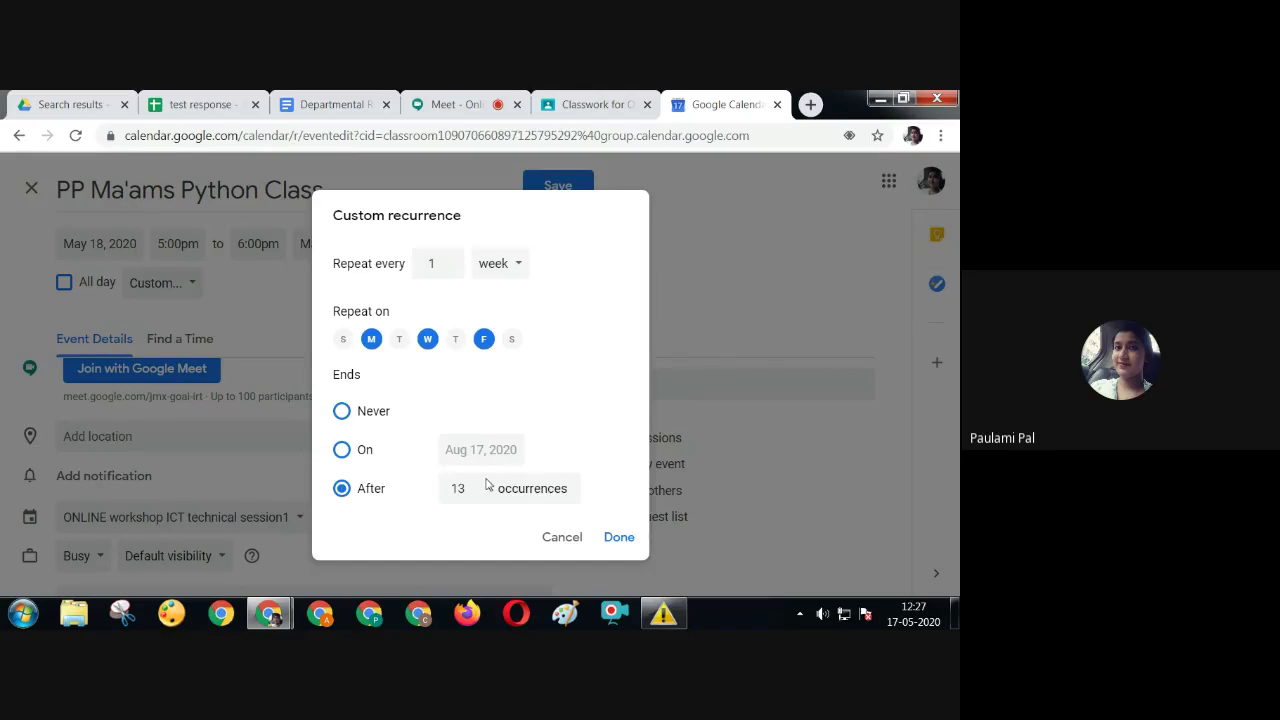
click(341, 451)
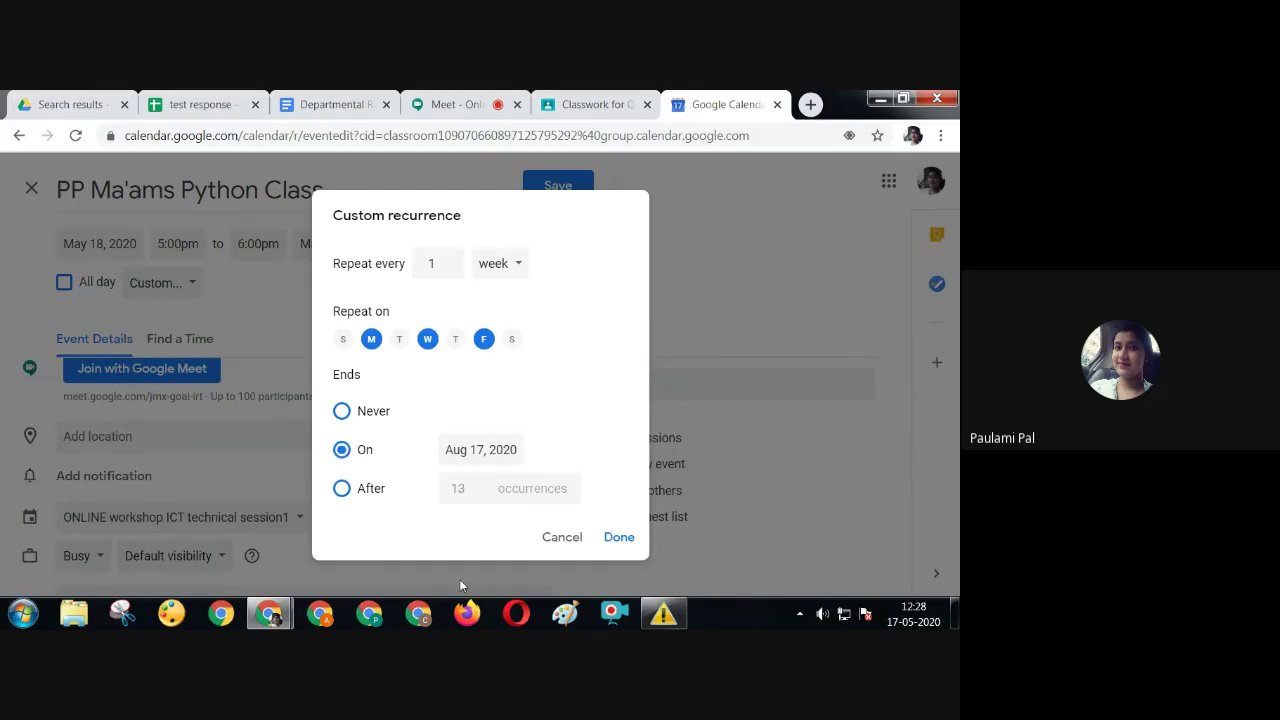
click(619, 539)
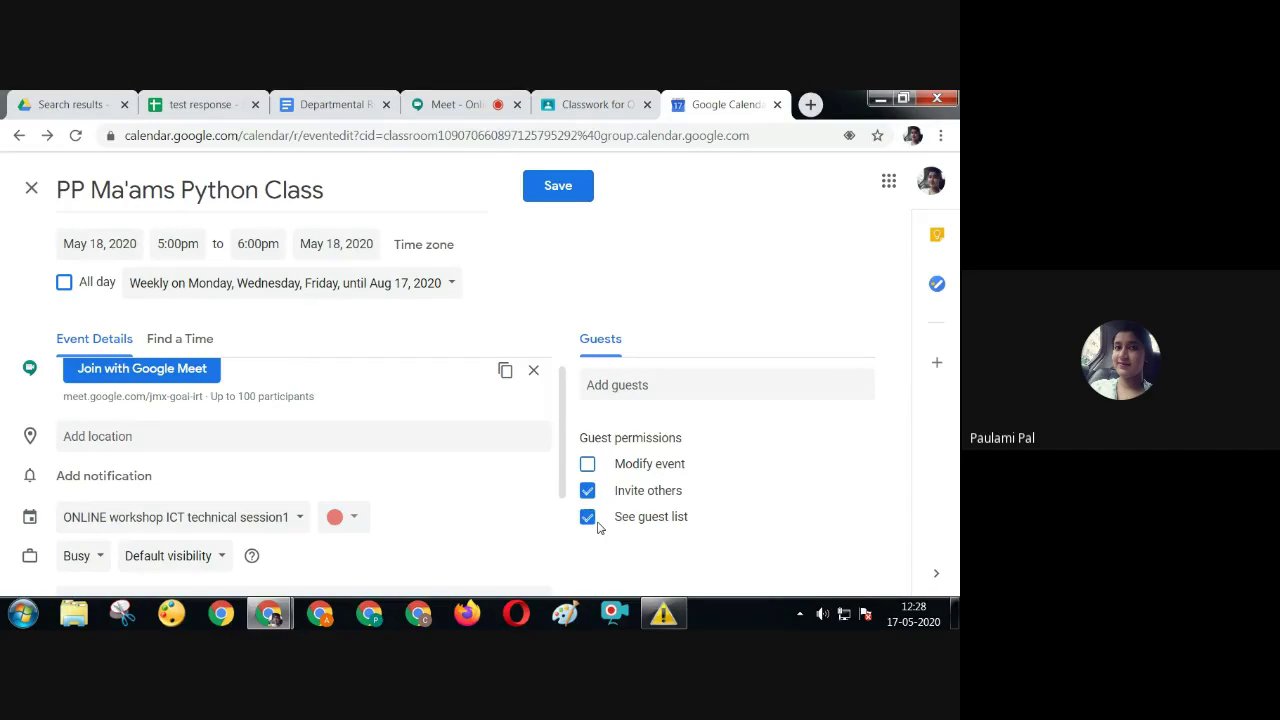
Turn off 'Invite others' and add the suggested contact as a guest
click(587, 490)
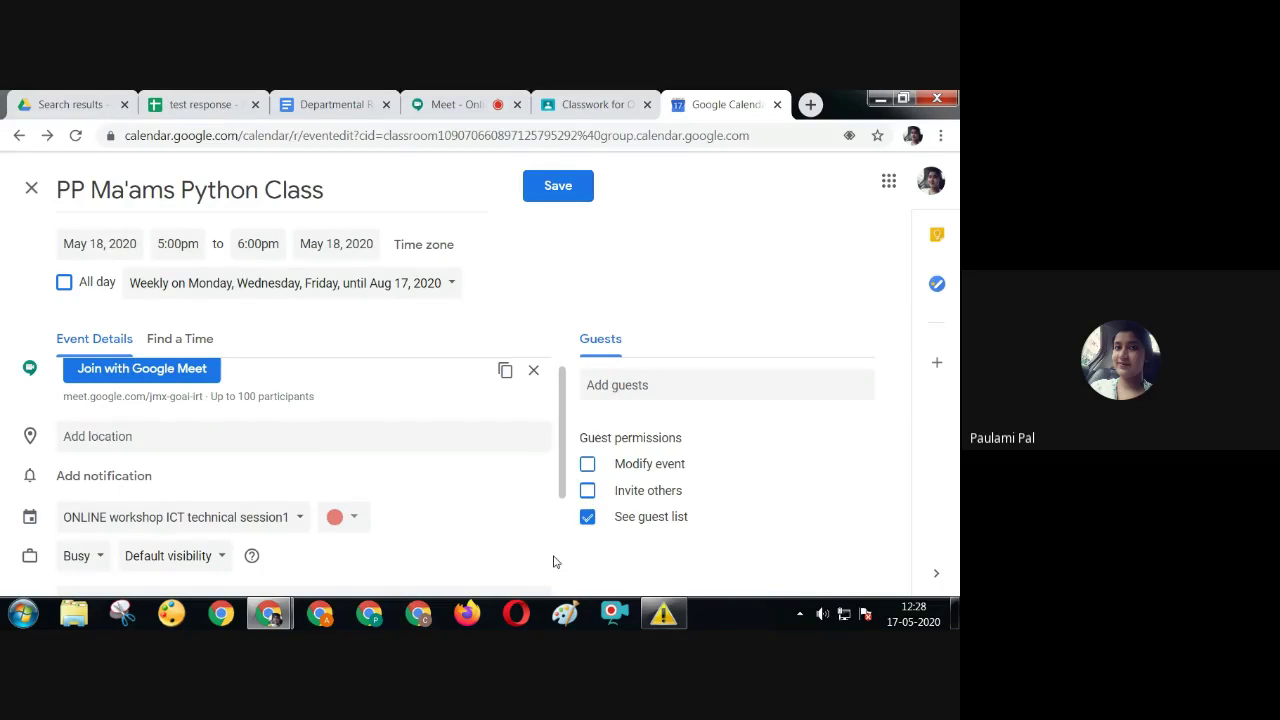
click(615, 393)
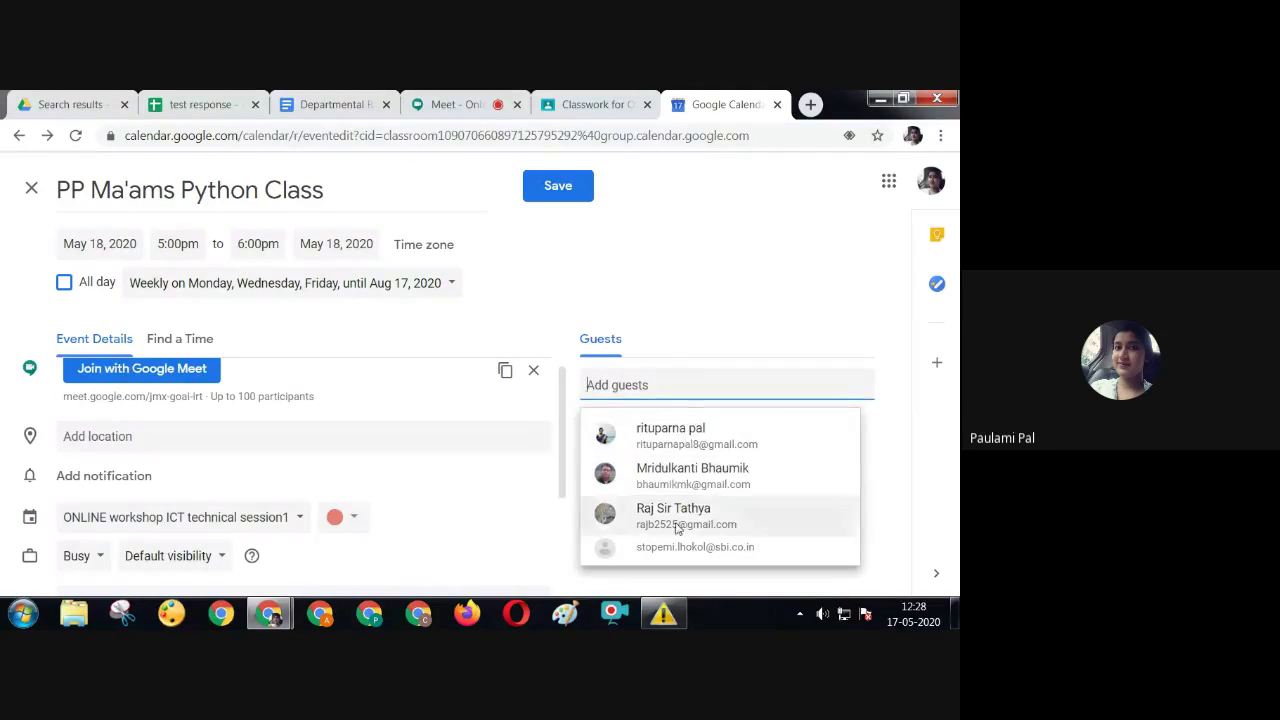
click(695, 438)
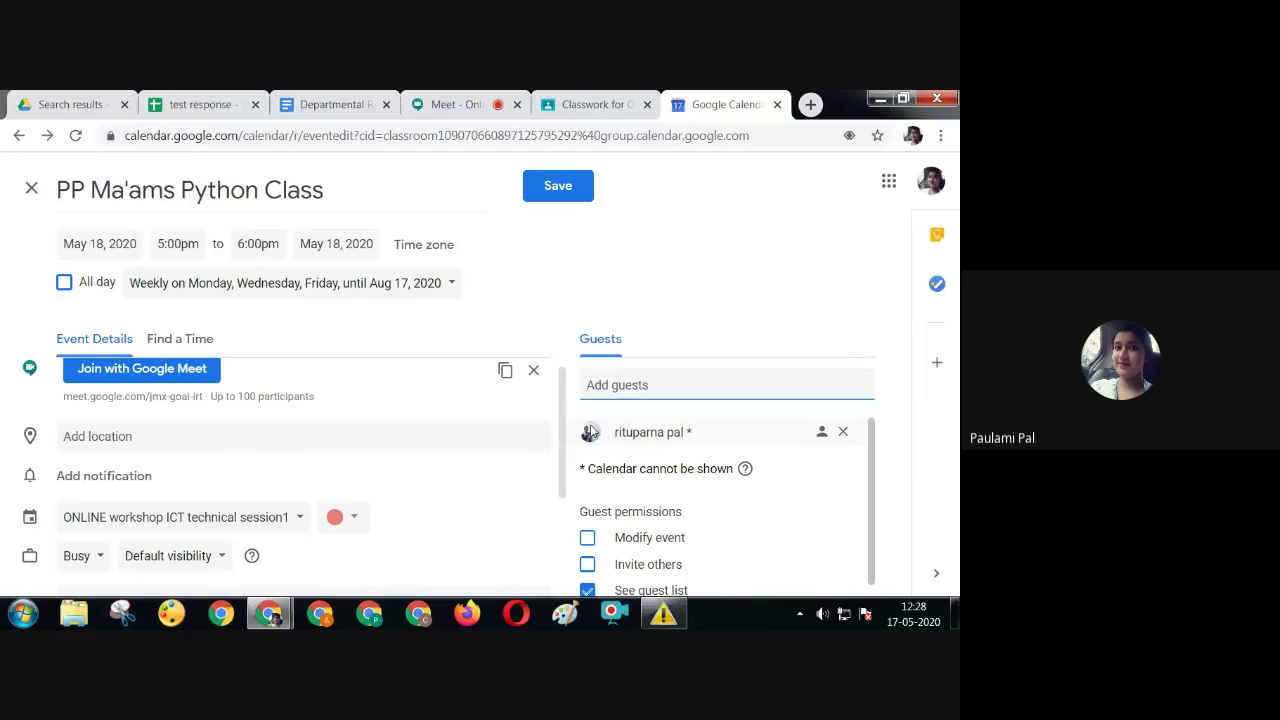
Copy the event's Meet link and save PP Ma'ams Python Class
mouse_move(591, 431)
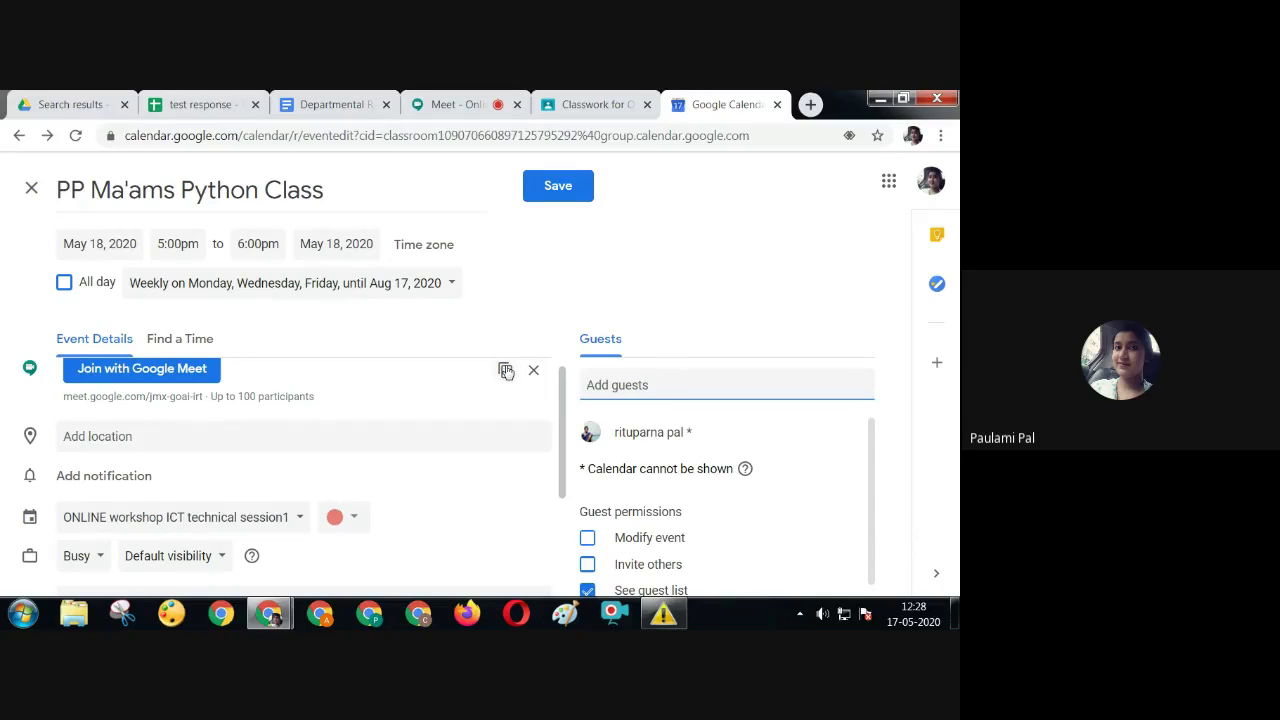
click(506, 373)
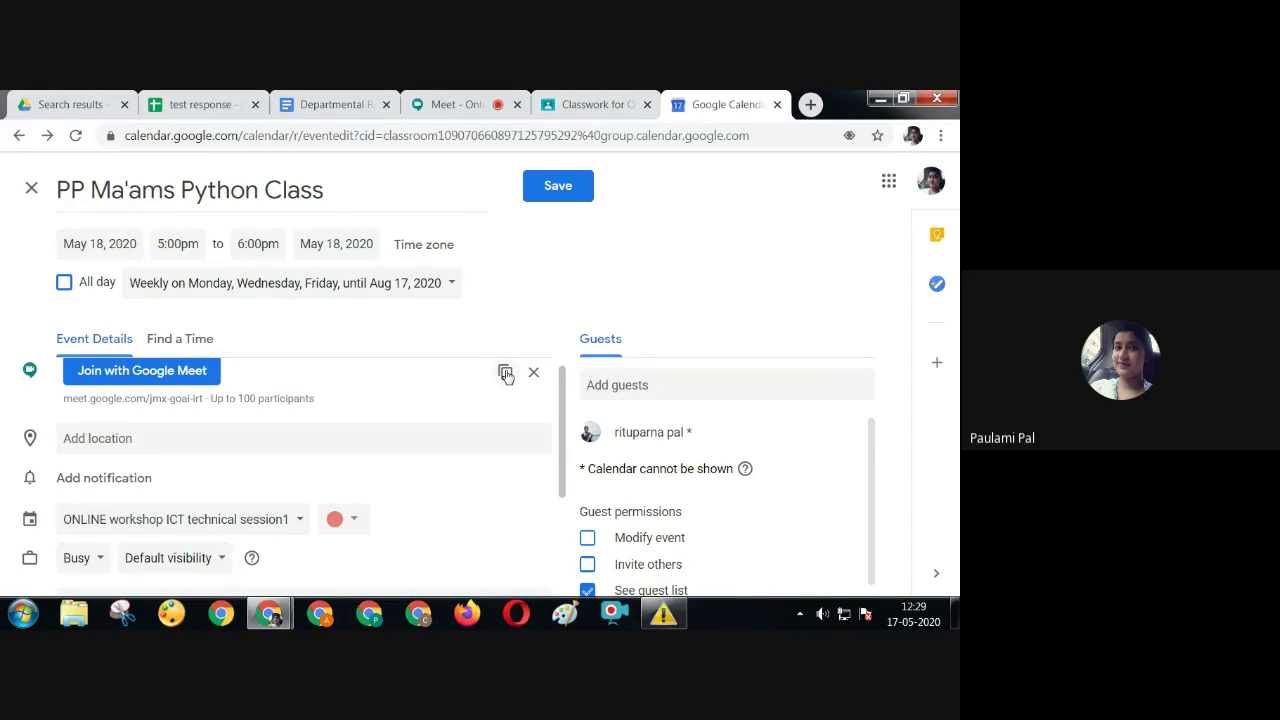
click(566, 197)
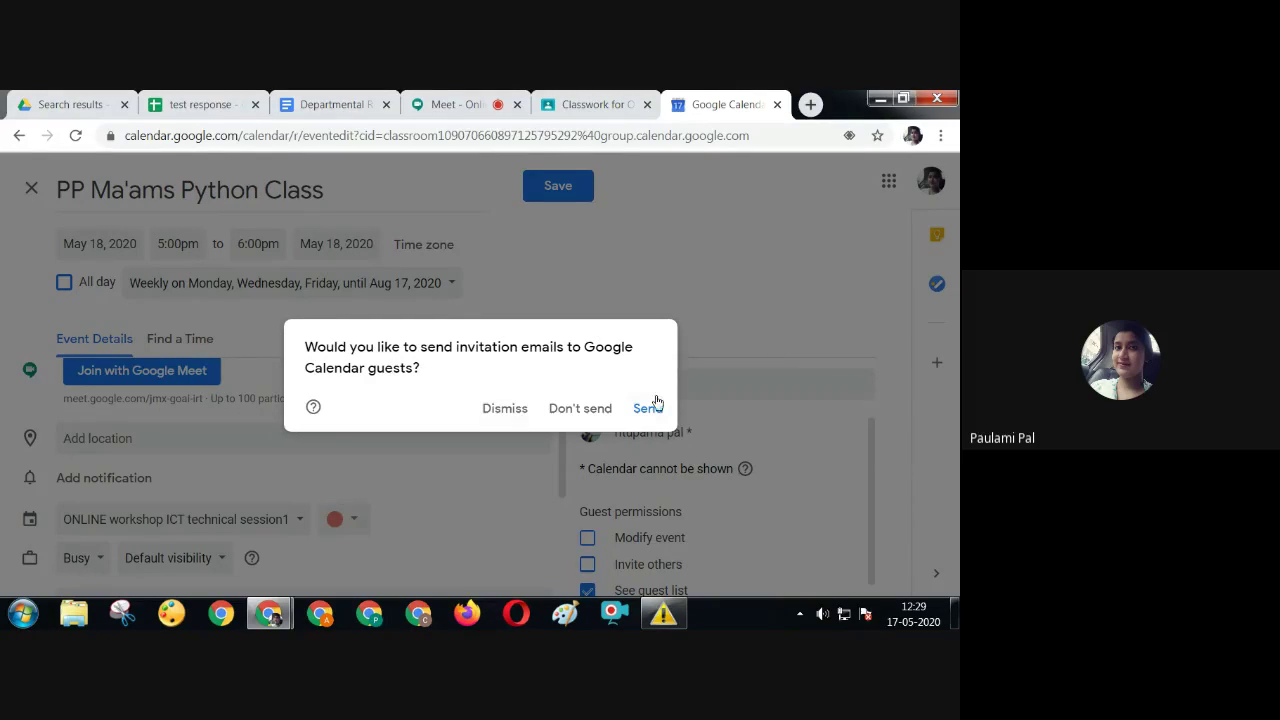
Send the invitations, verify the class on Wed 20, Fri 22 and Mon 25, then go to Departmental Routine
click(641, 413)
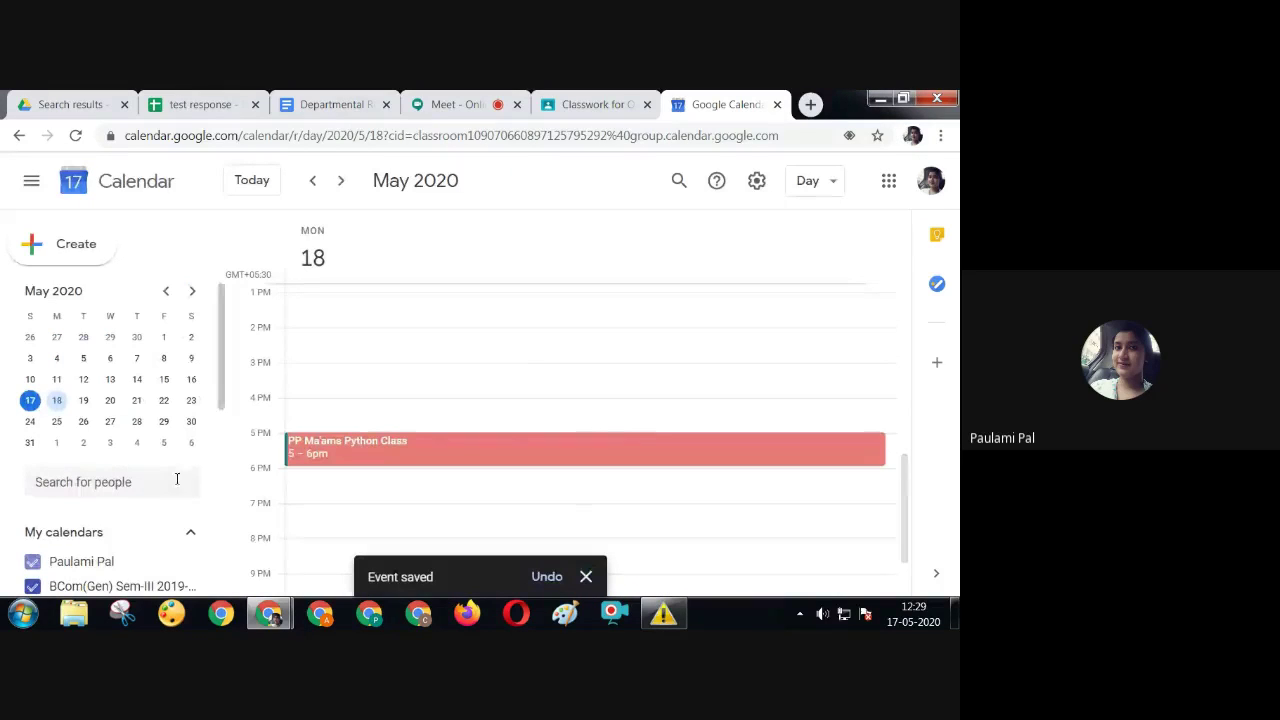
click(110, 402)
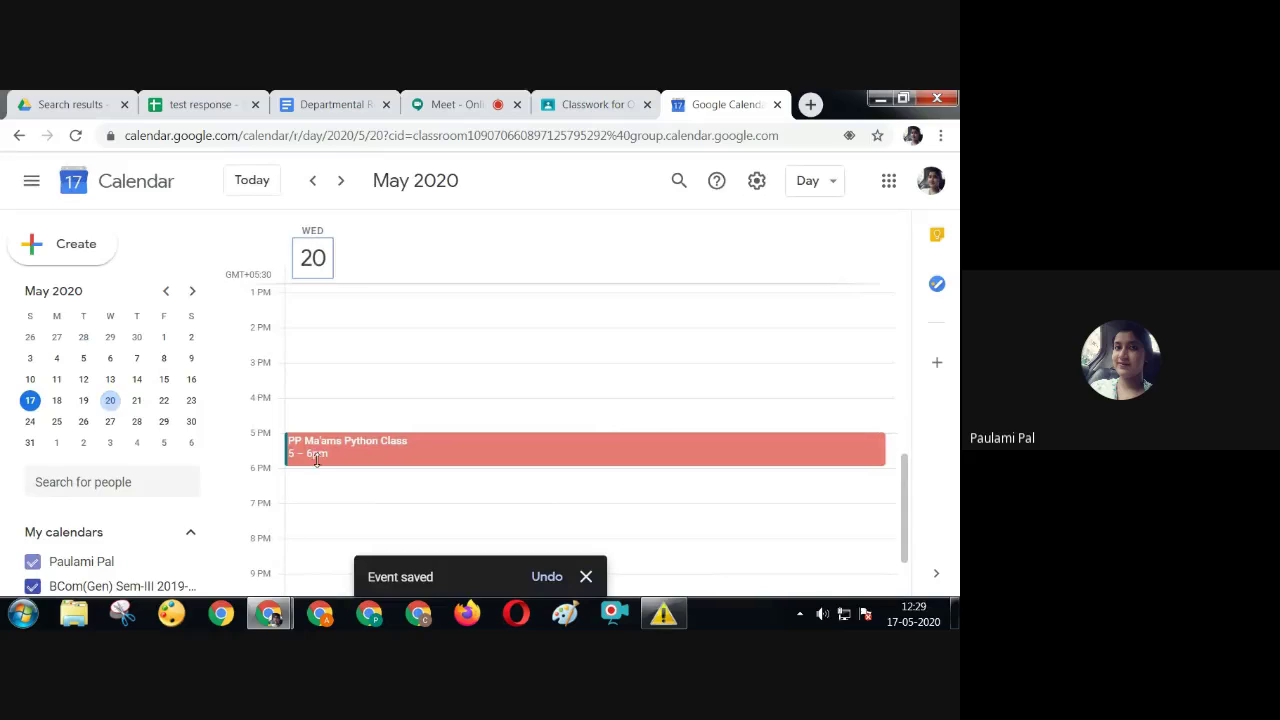
click(163, 401)
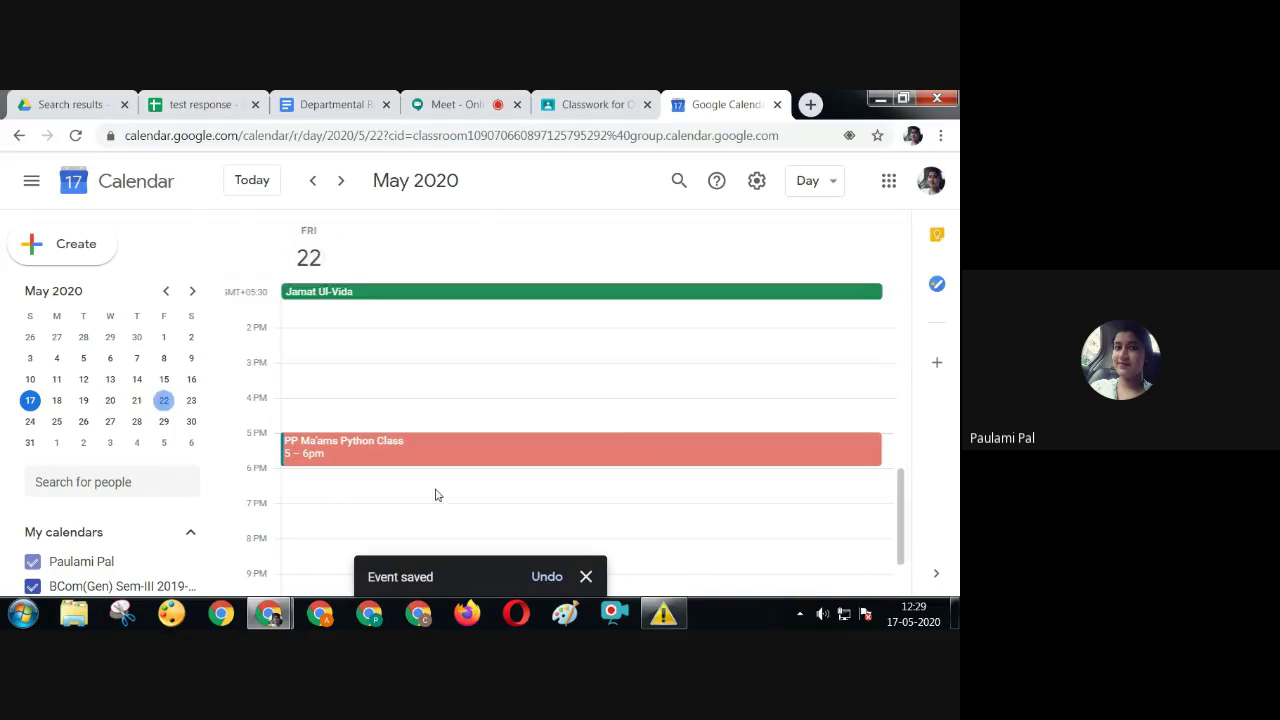
click(56, 421)
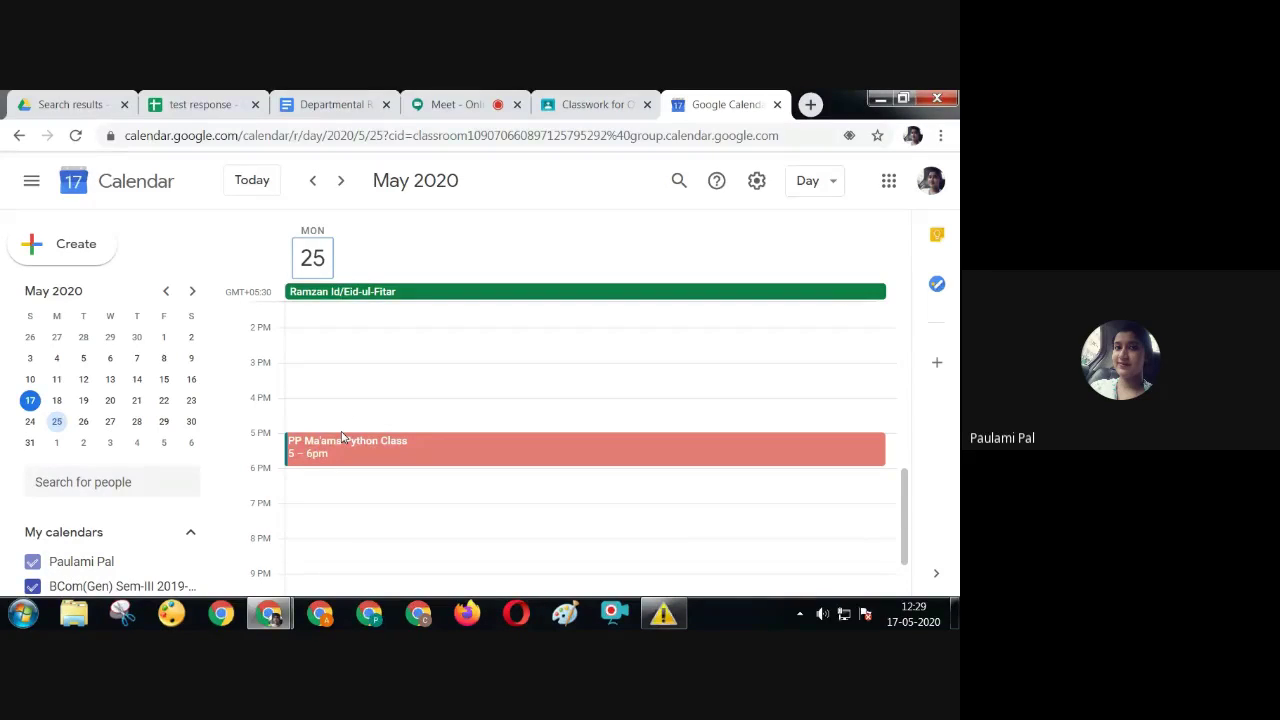
click(318, 104)
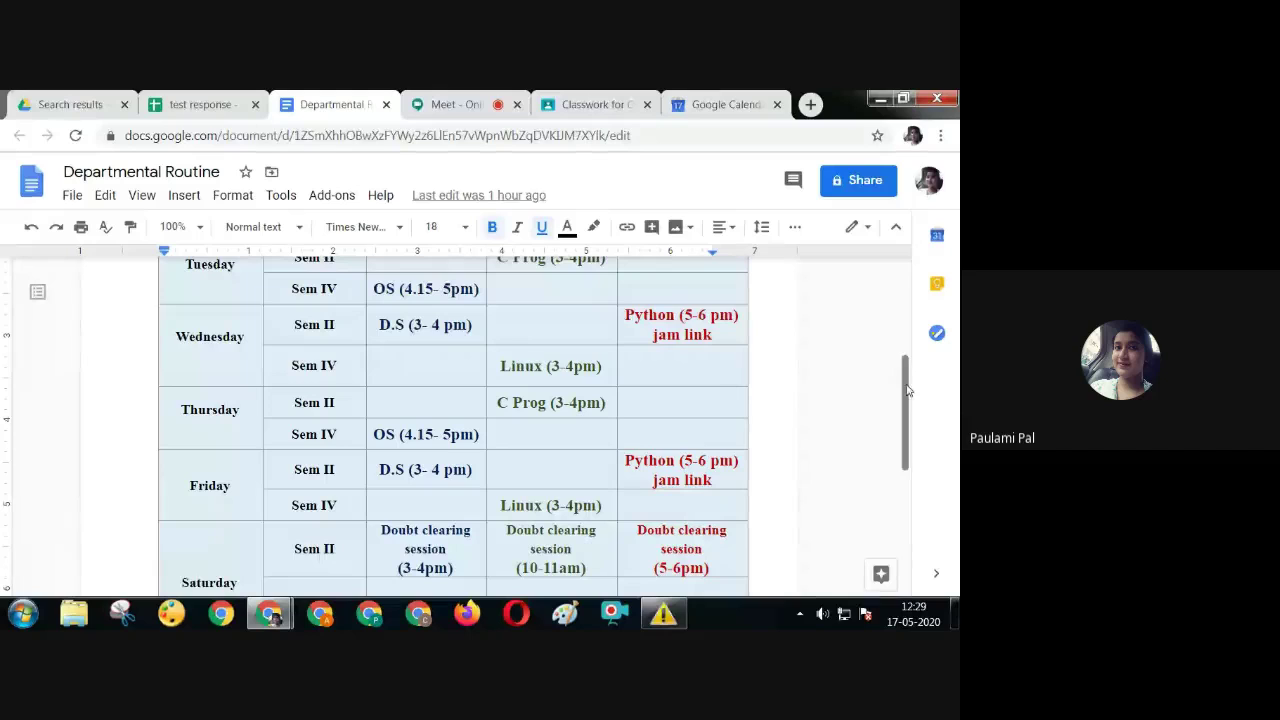
Hyperlink Monday's 'Python (5-6 pm)' in the PP column to the pasted Meet URL
scroll(903, 337, up, 3)
scroll(903, 337, up, 1)
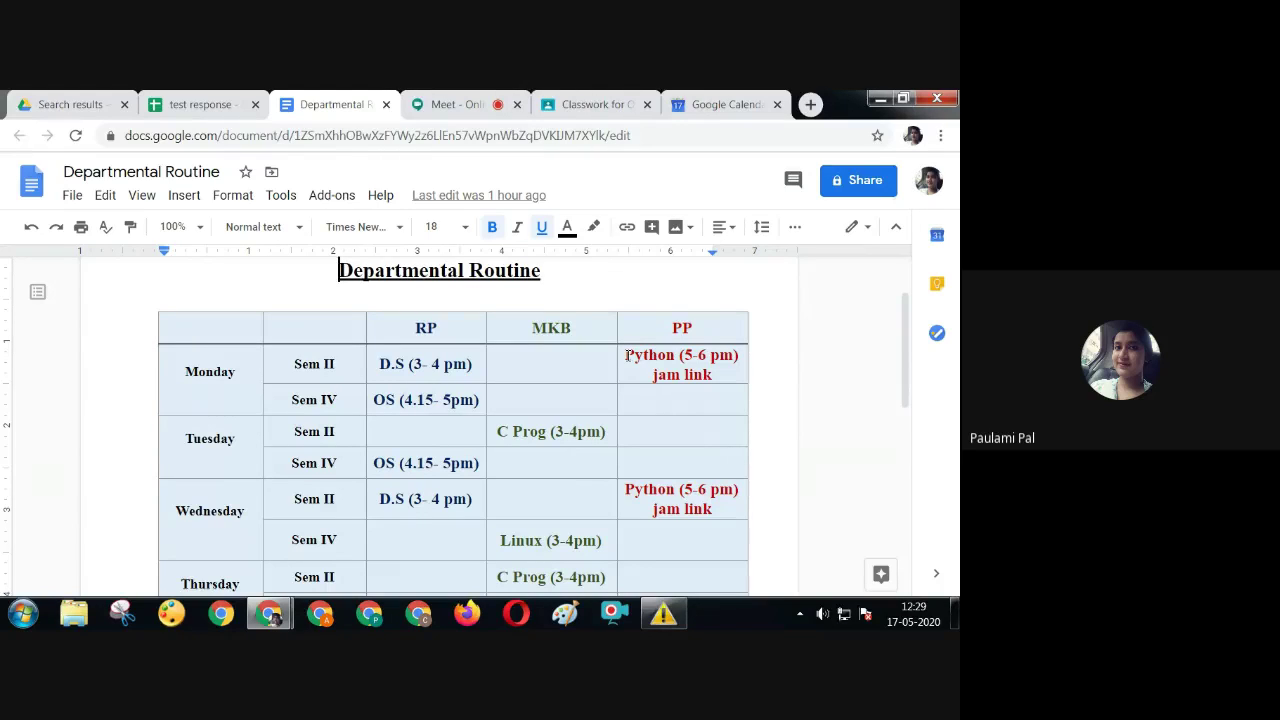
drag(626, 355, 740, 357)
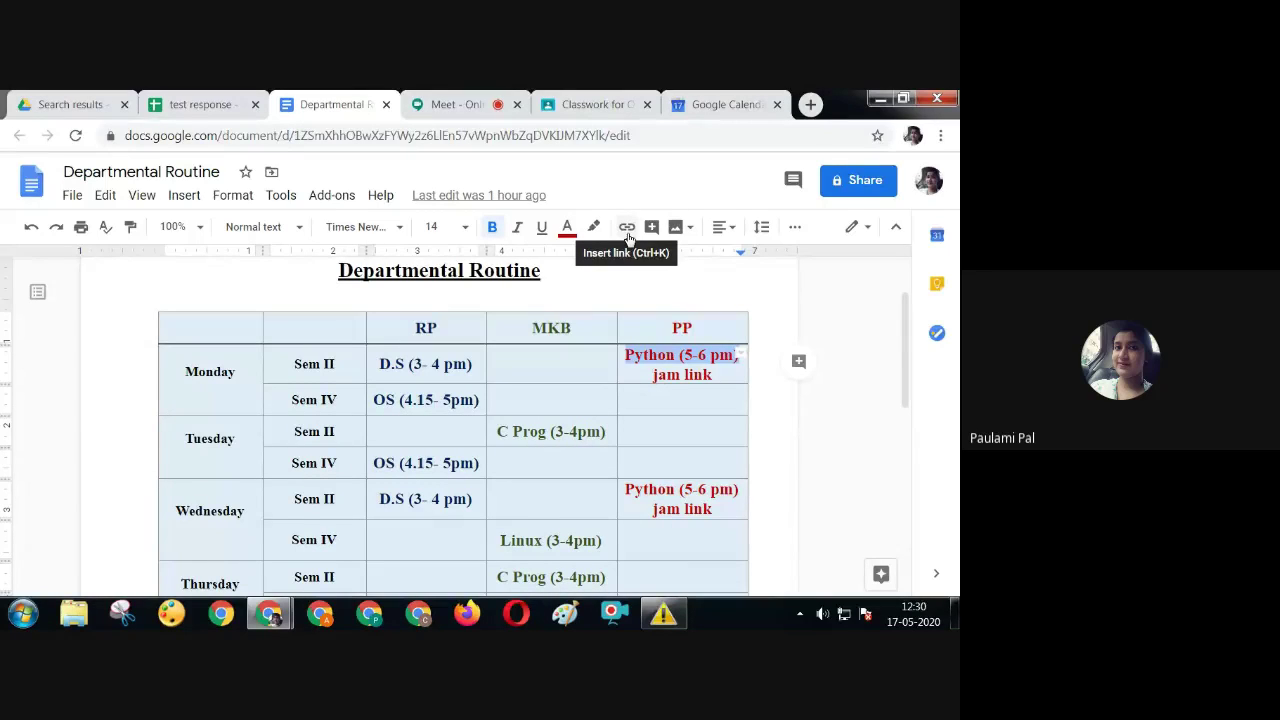
click(627, 233)
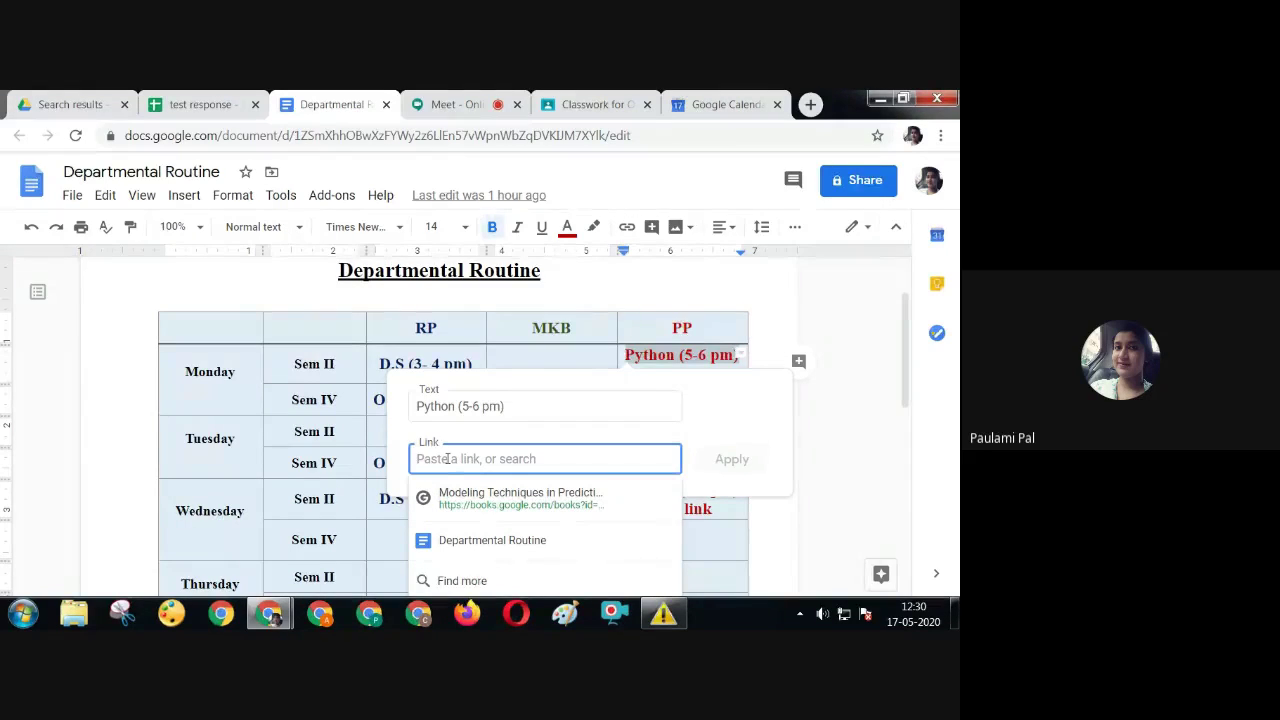
right_click(447, 458)
click(521, 322)
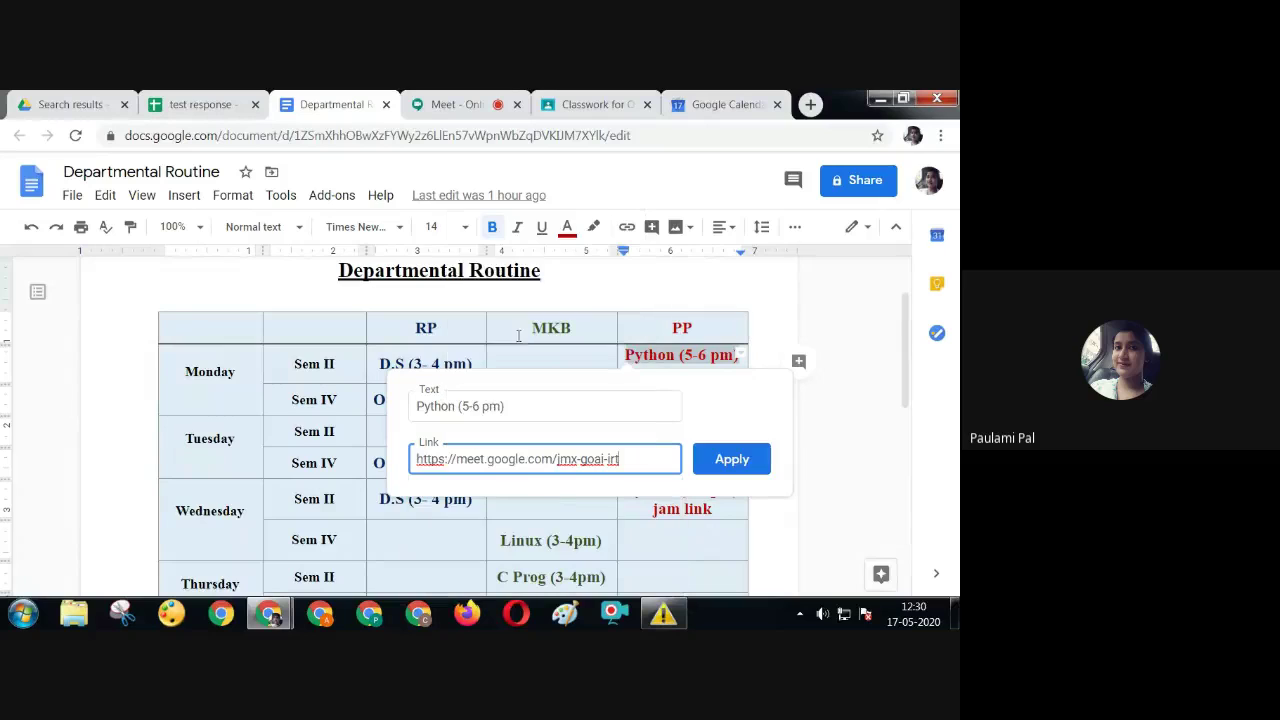
click(720, 458)
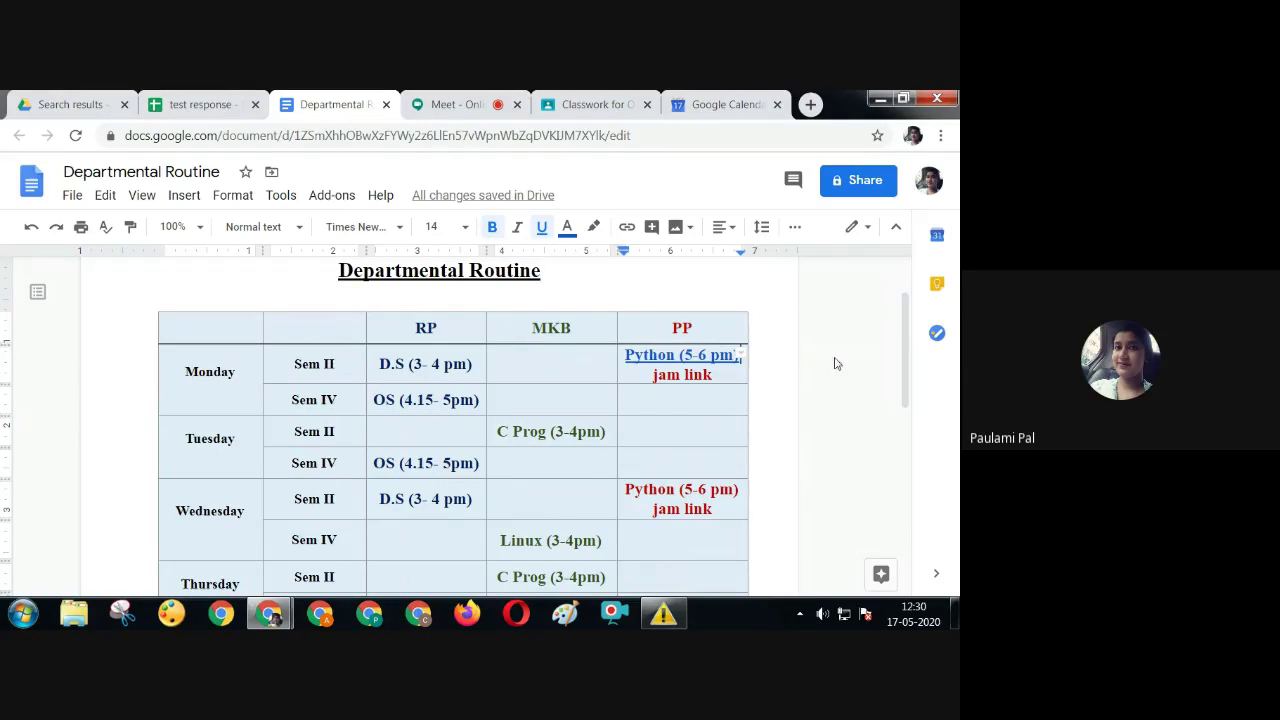
Hyperlink Wednesday's 'Python (5-6 pm)' entry to the pasted Meet URL
scroll(600, 440, down, 1)
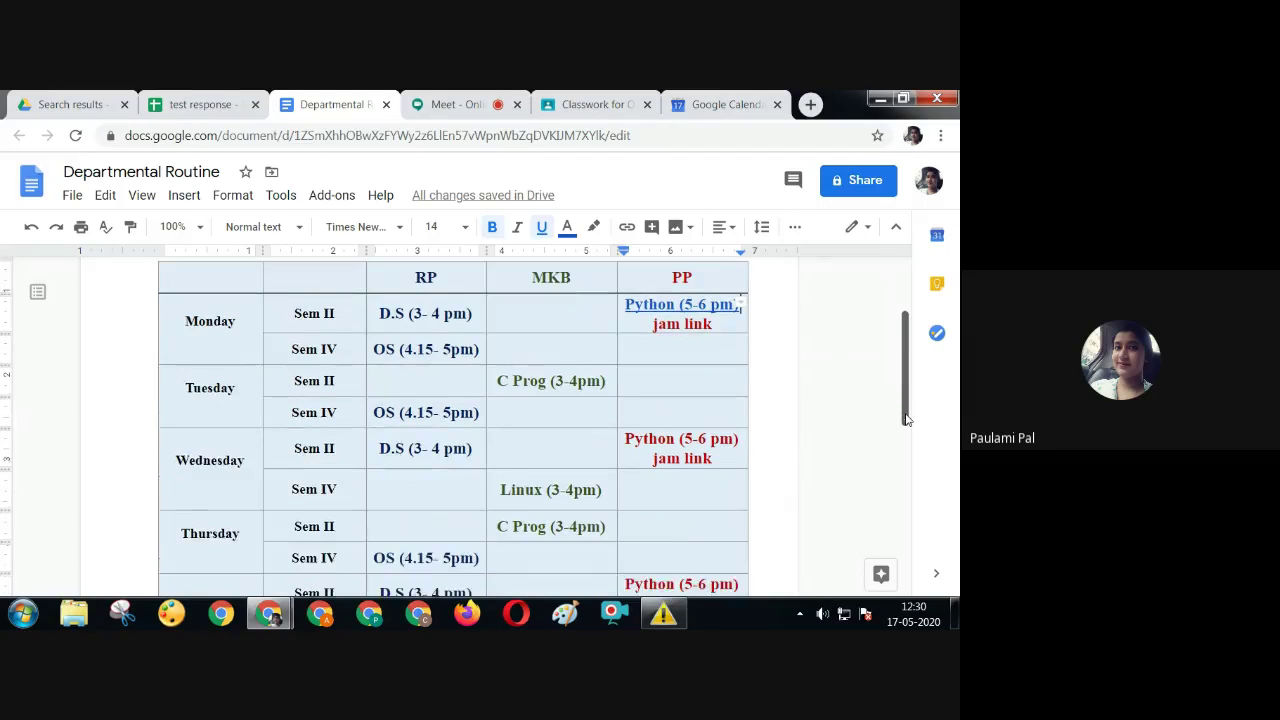
drag(626, 413, 740, 413)
click(626, 227)
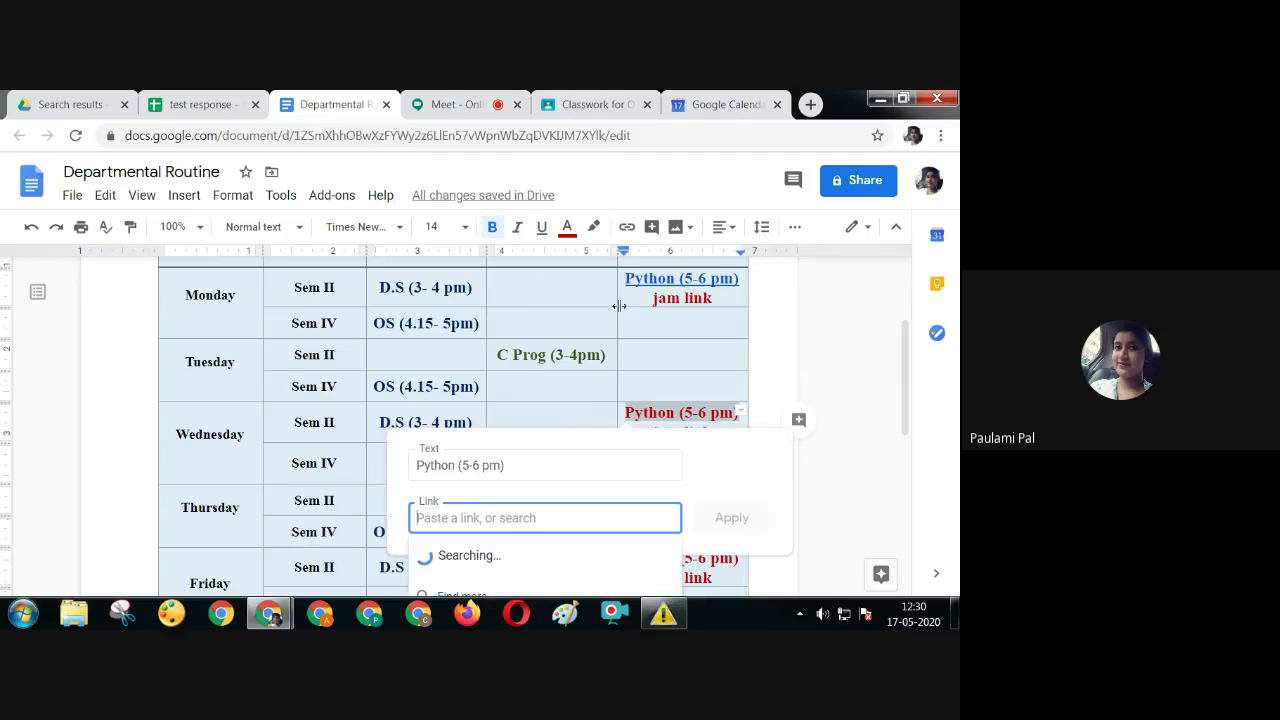
right_click(554, 517)
click(590, 372)
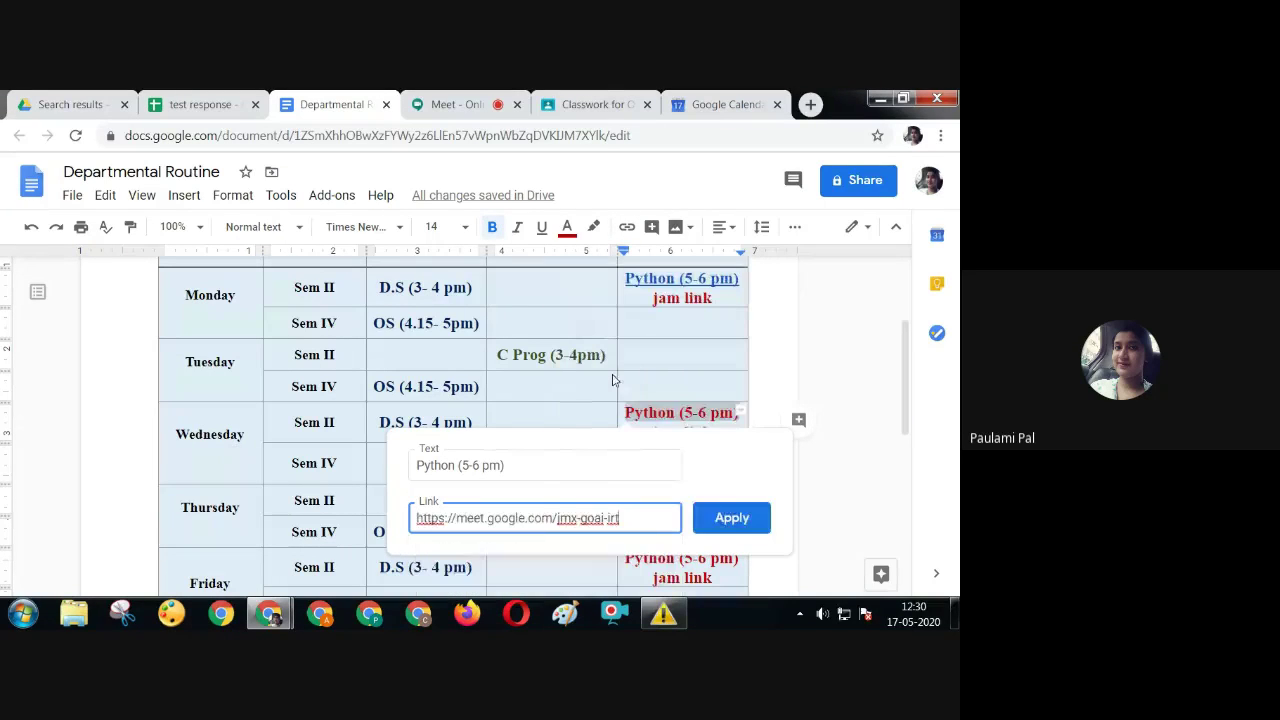
click(745, 516)
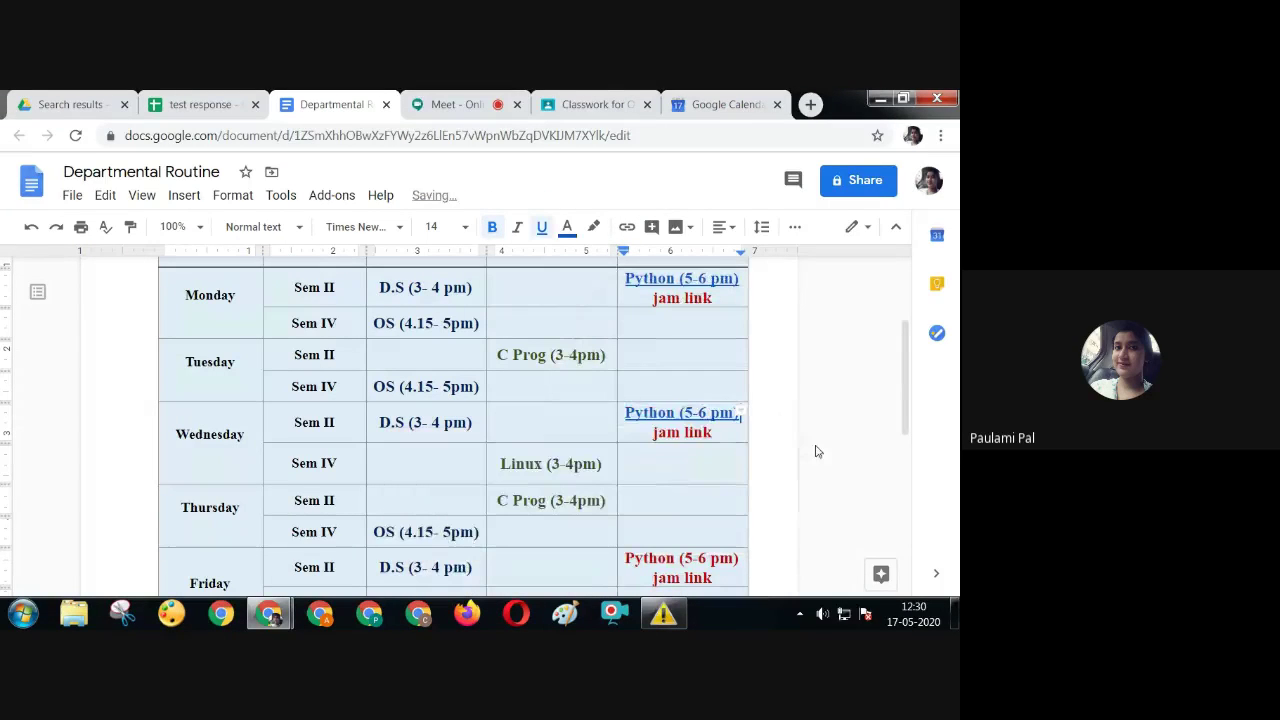
Hyperlink Friday's 'Python (5-6 pm)' entry to the same Meet URL
scroll(815, 452, down, 2)
click(627, 380)
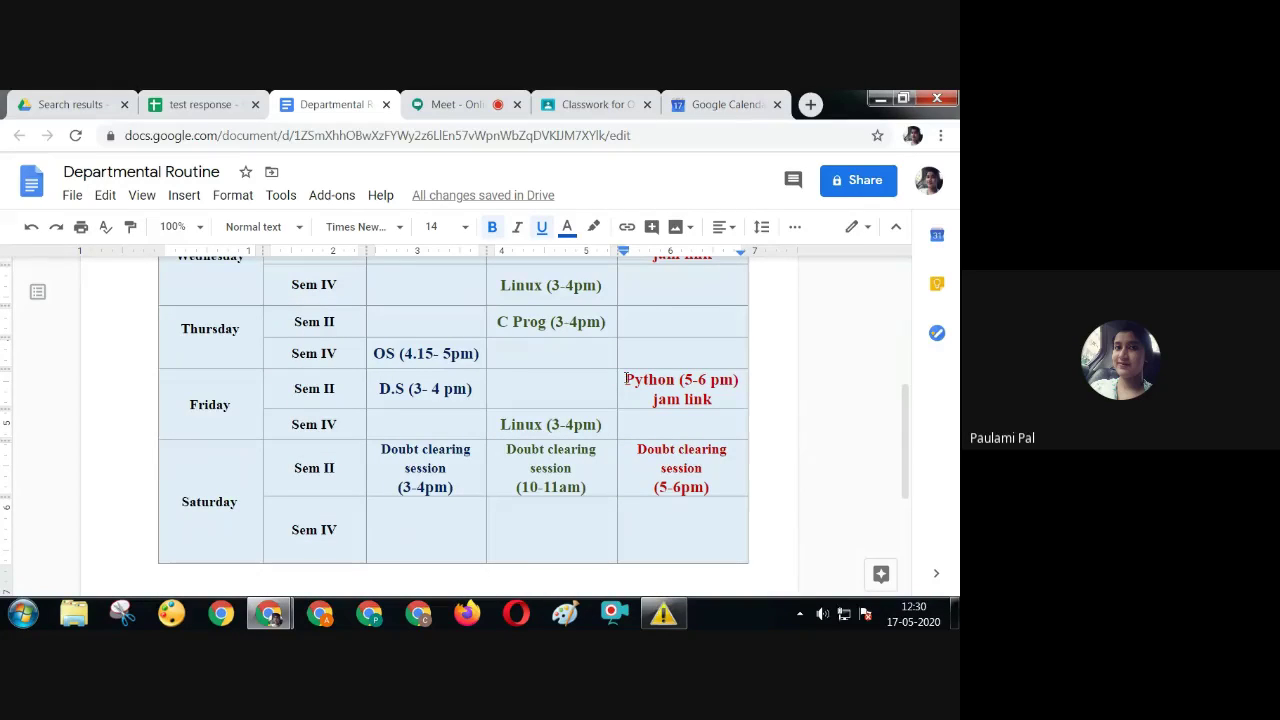
drag(627, 380, 740, 381)
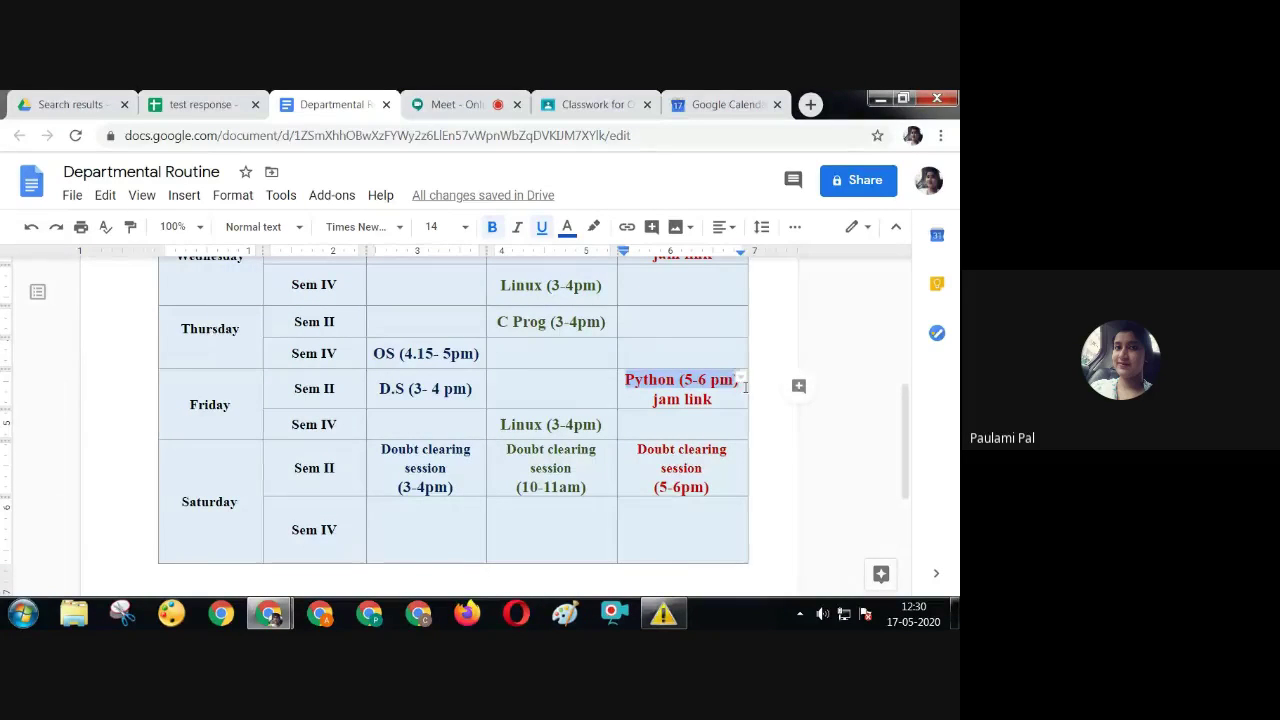
click(626, 226)
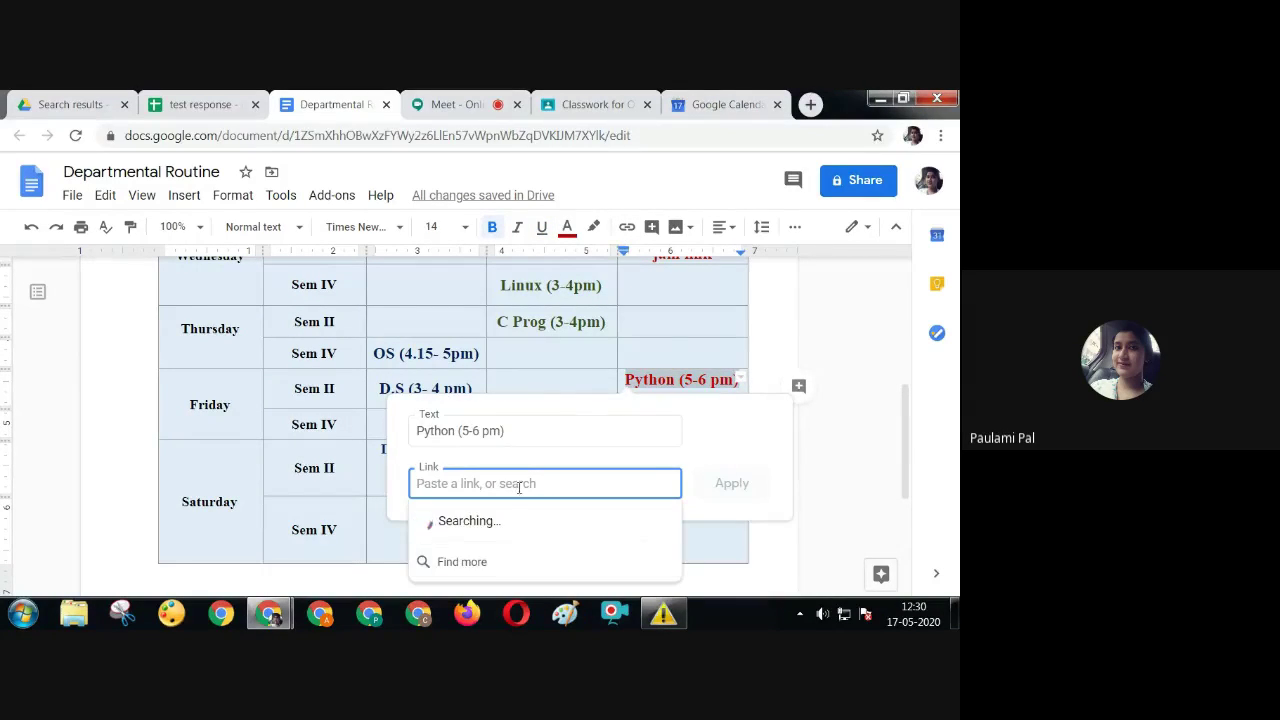
right_click(521, 487)
click(590, 364)
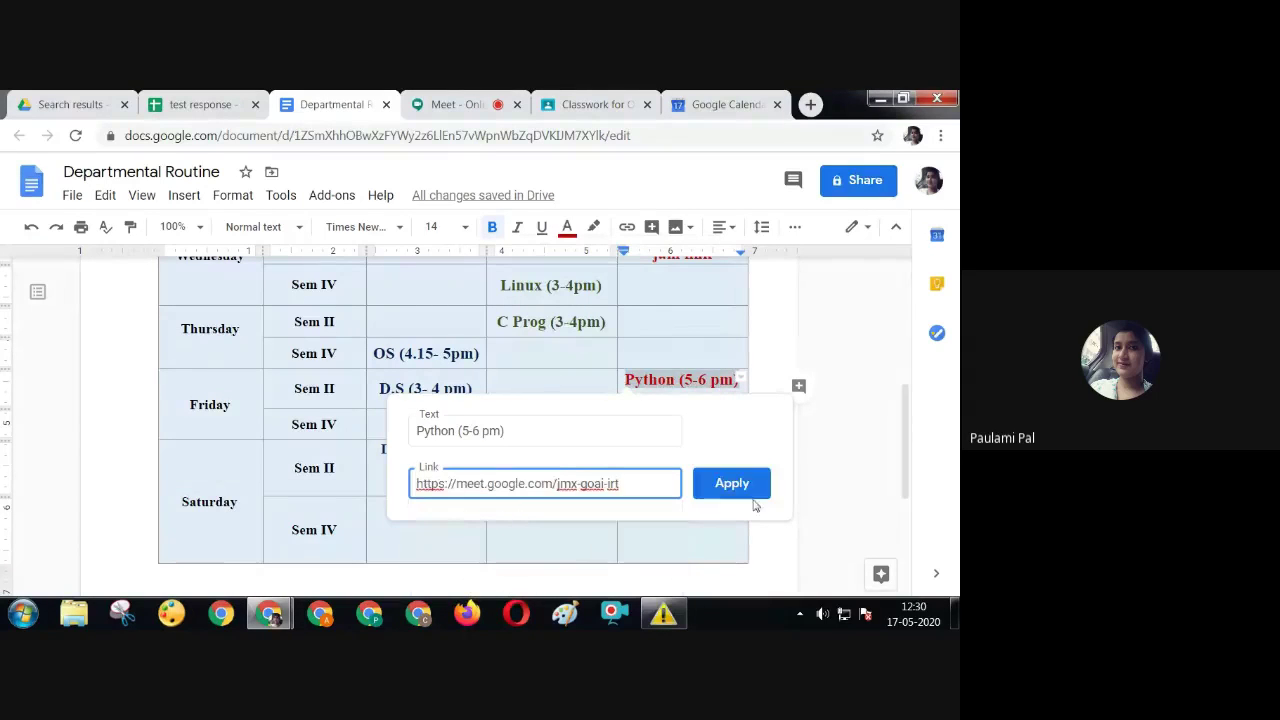
click(738, 483)
drag(897, 465, 897, 376)
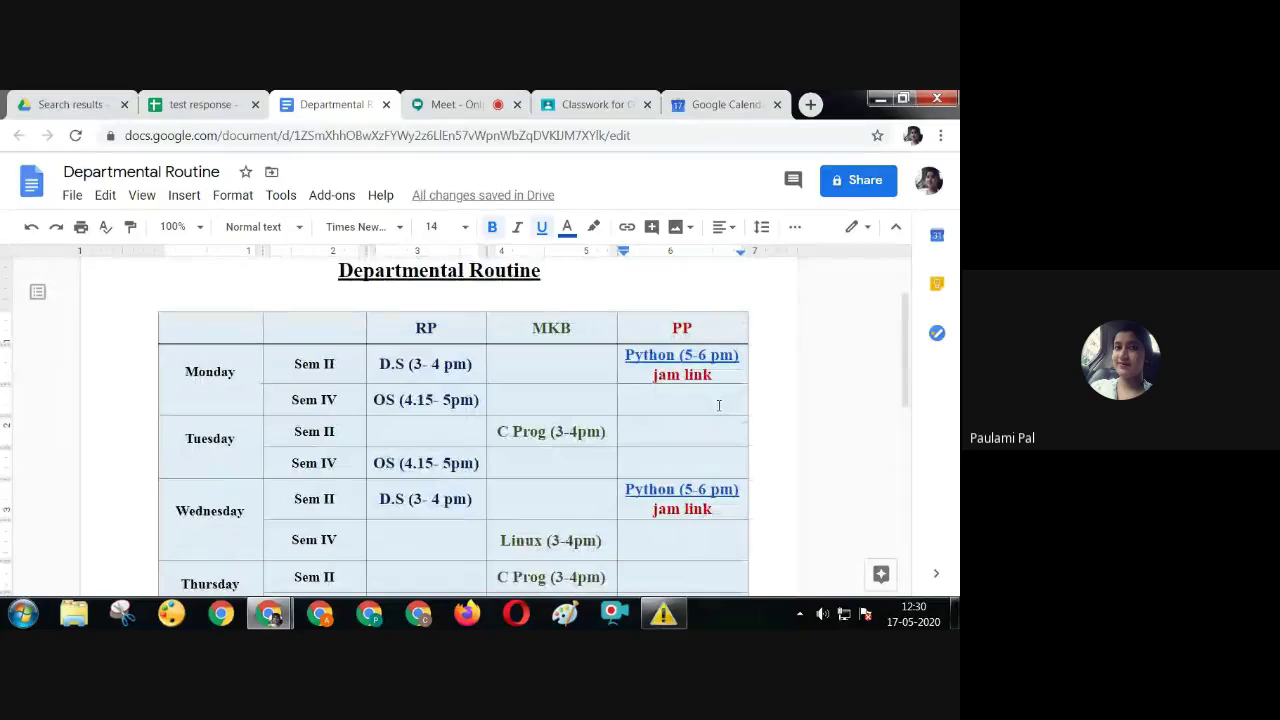
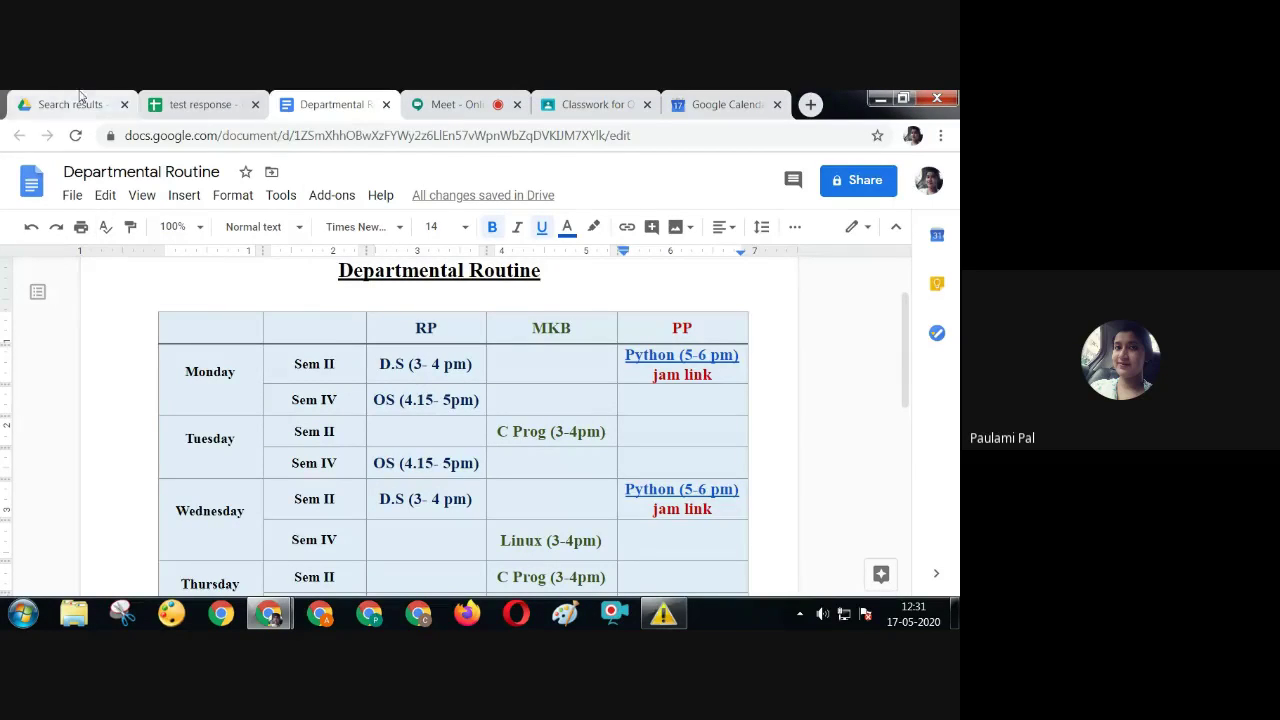
From the Drive tab's Google apps grid, open Jamboard in a new tab
click(66, 104)
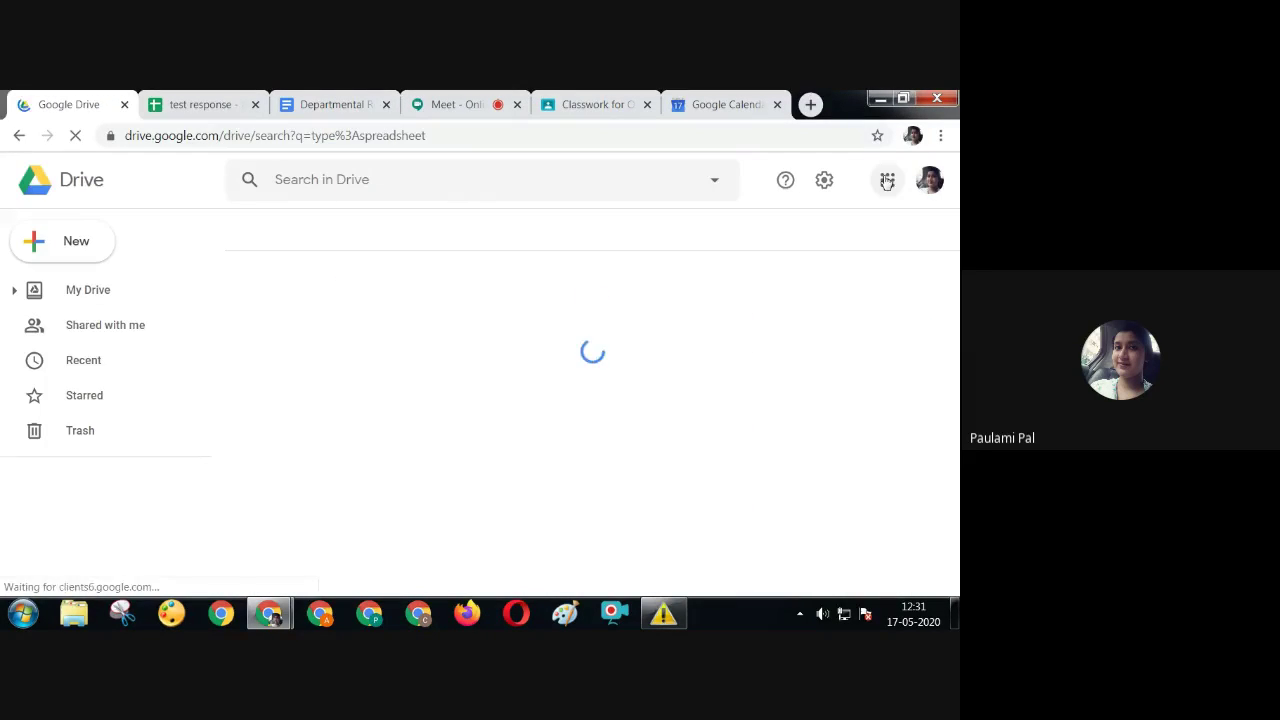
click(886, 183)
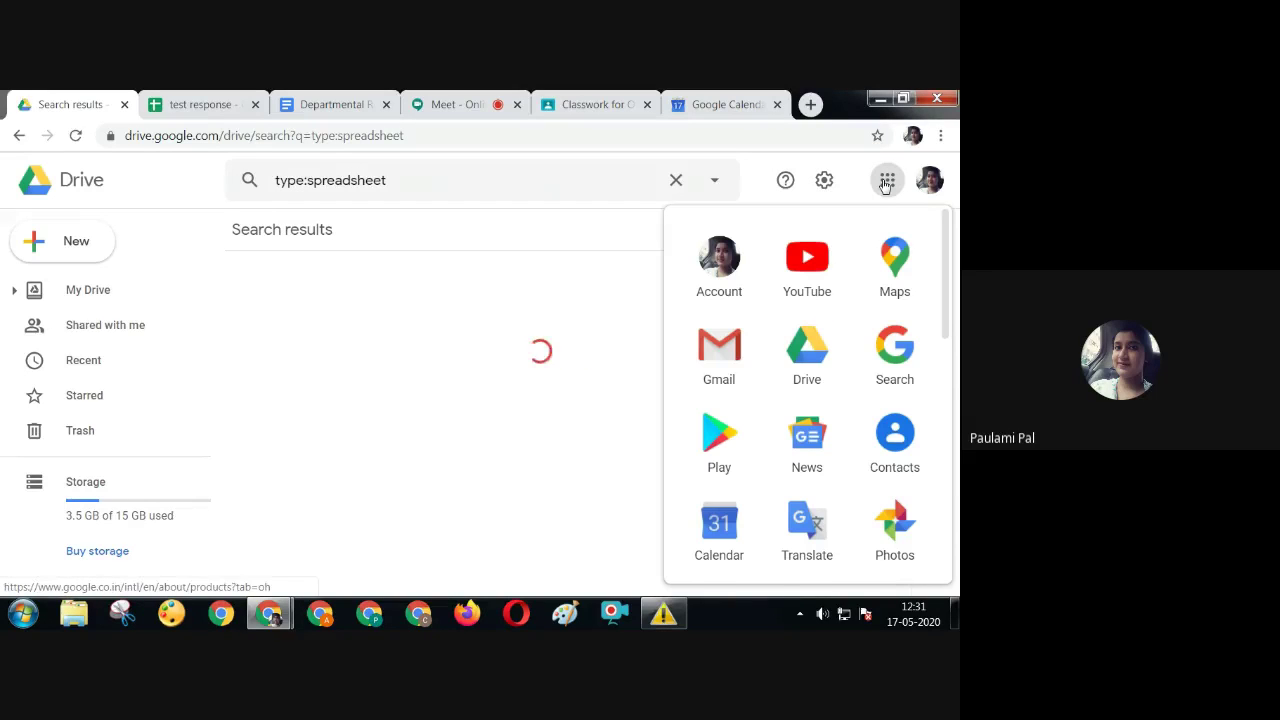
scroll(944, 300, down, 5)
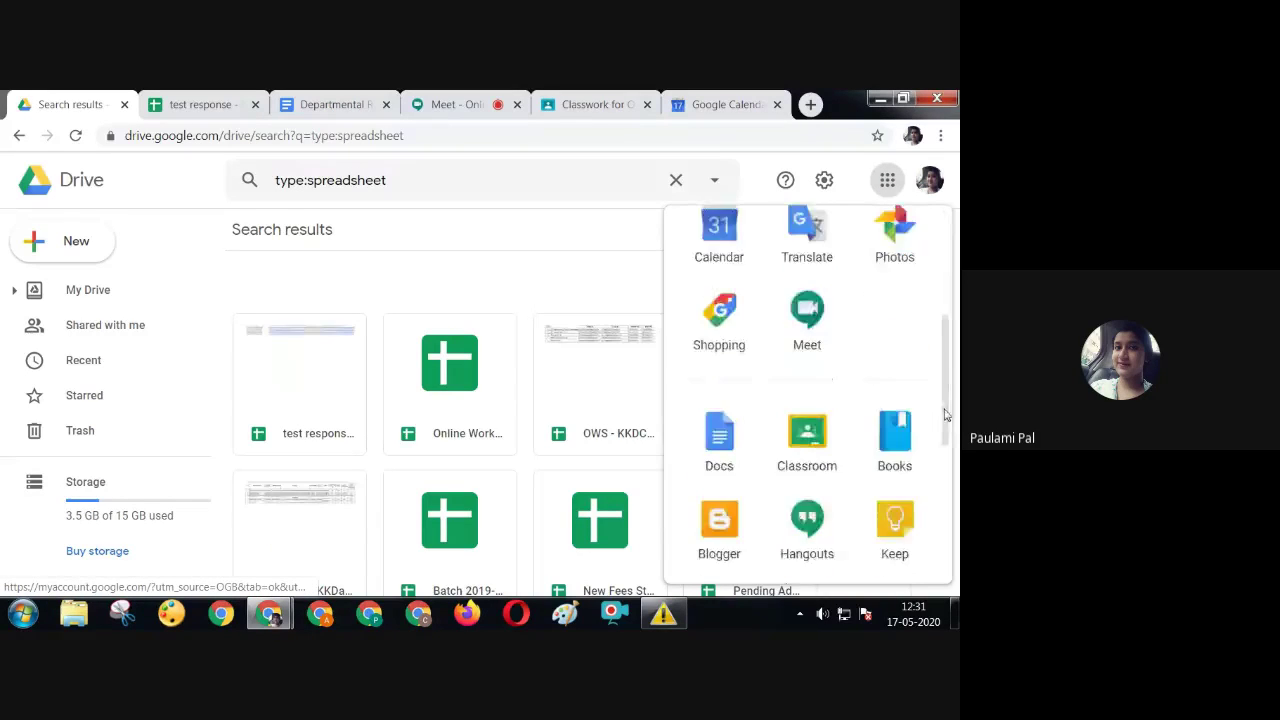
click(730, 425)
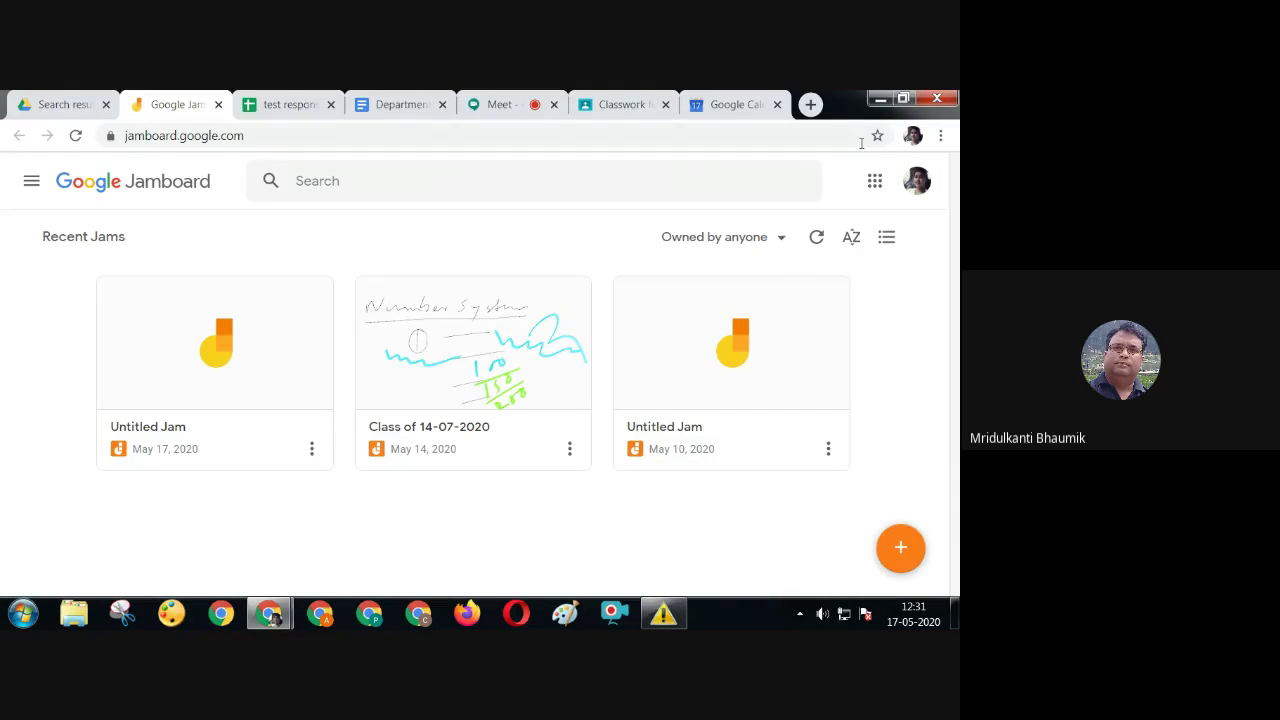
Create a new blank jam and rename it 'pp Ma'ams python board'
click(910, 550)
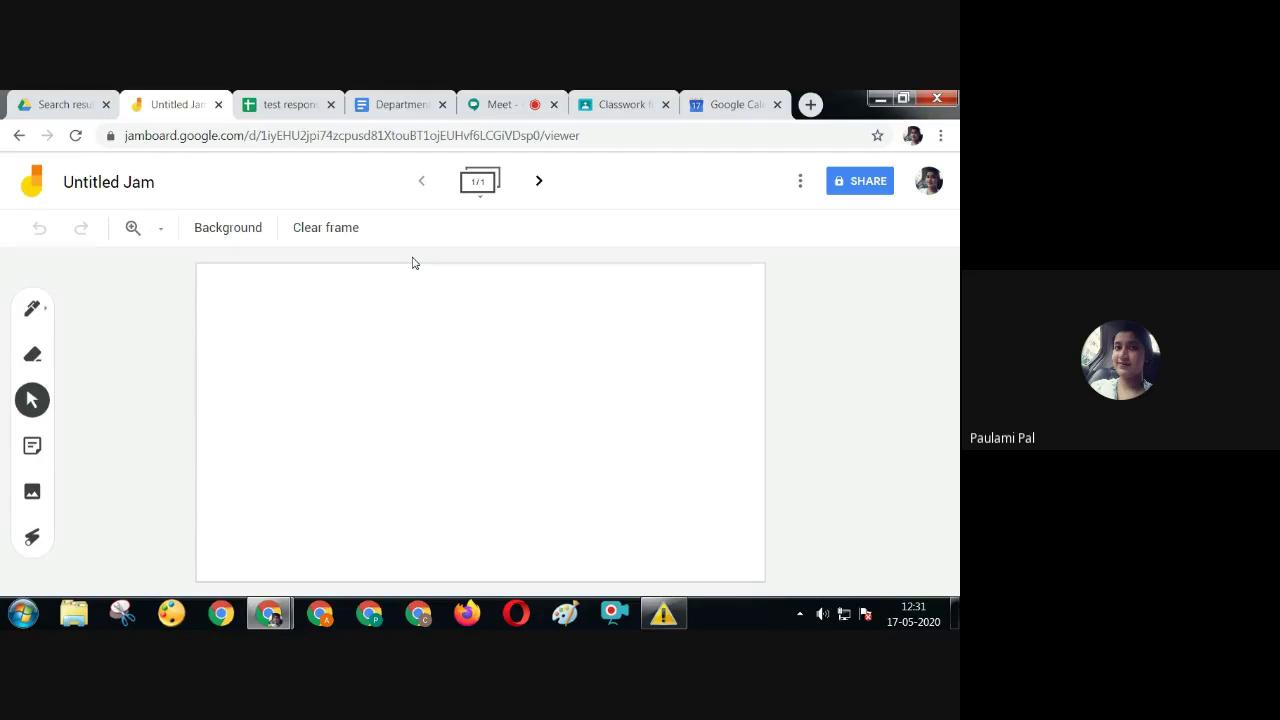
click(92, 181)
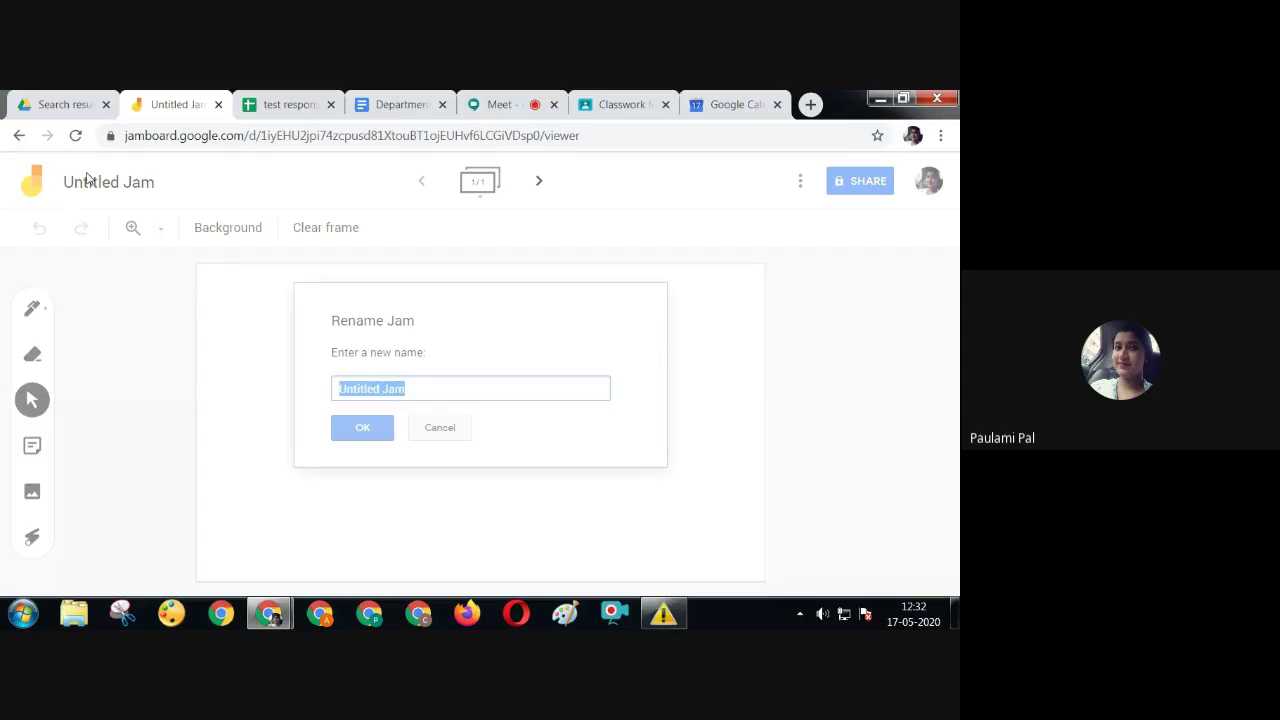
text(pp Ma'am)
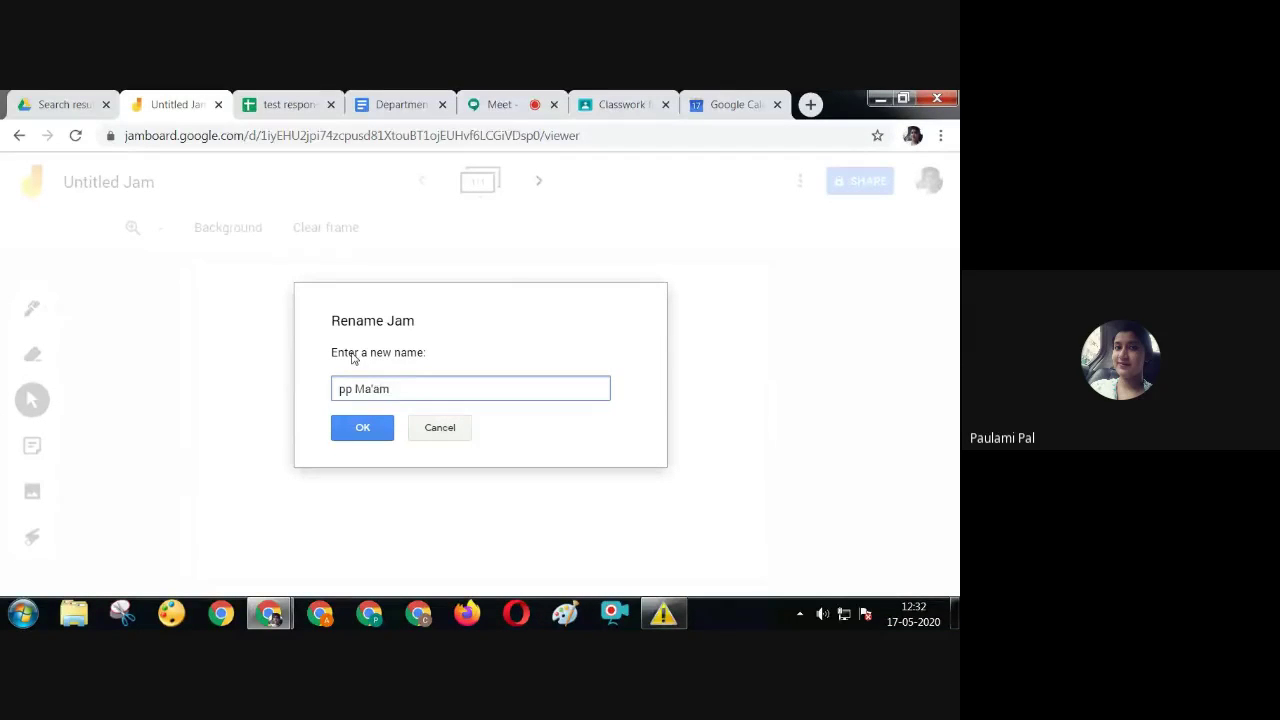
text(s py)
text(thon board)
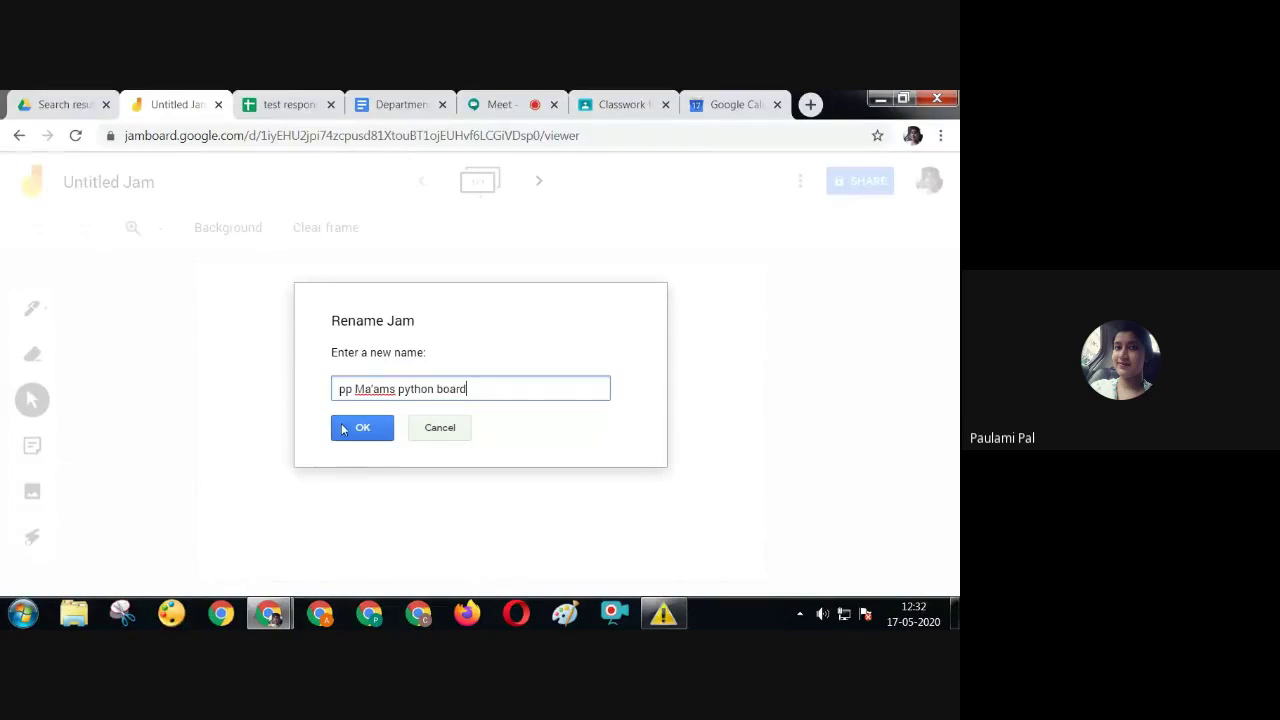
click(363, 428)
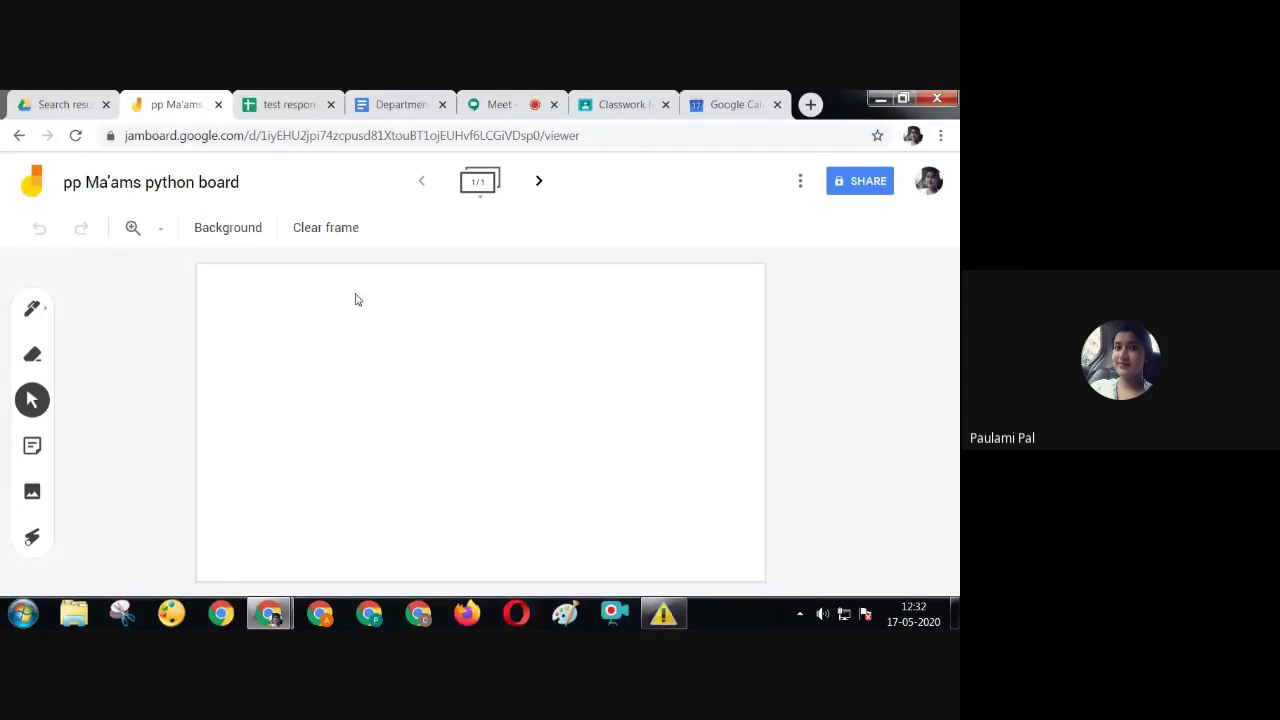
Give the first frame a black chalkboard background and handwrite 'good' in white pen
click(228, 227)
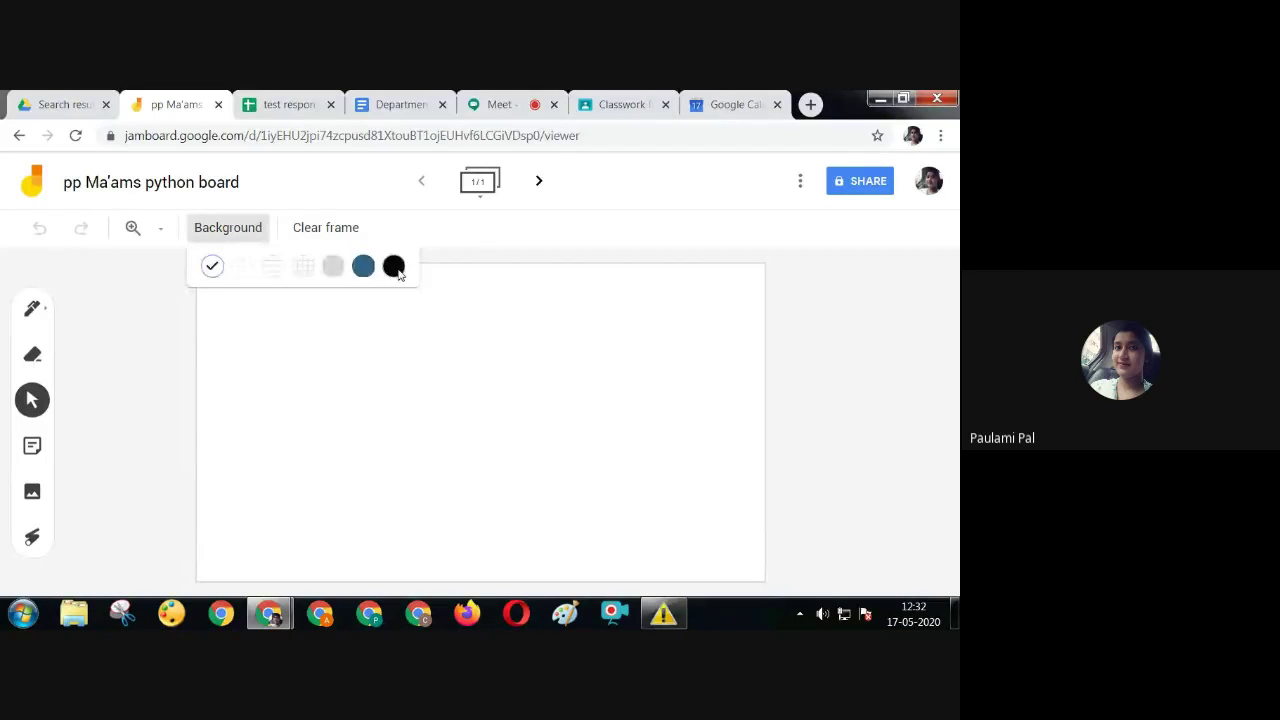
click(394, 267)
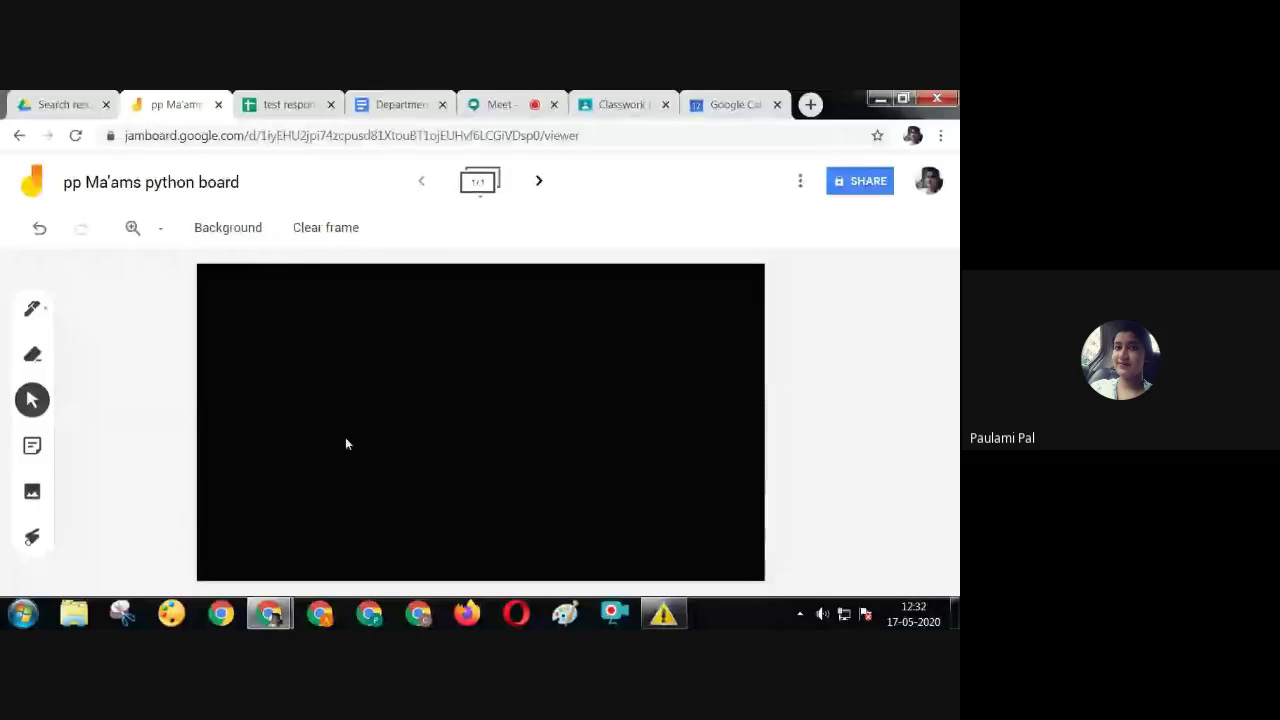
click(34, 309)
click(37, 314)
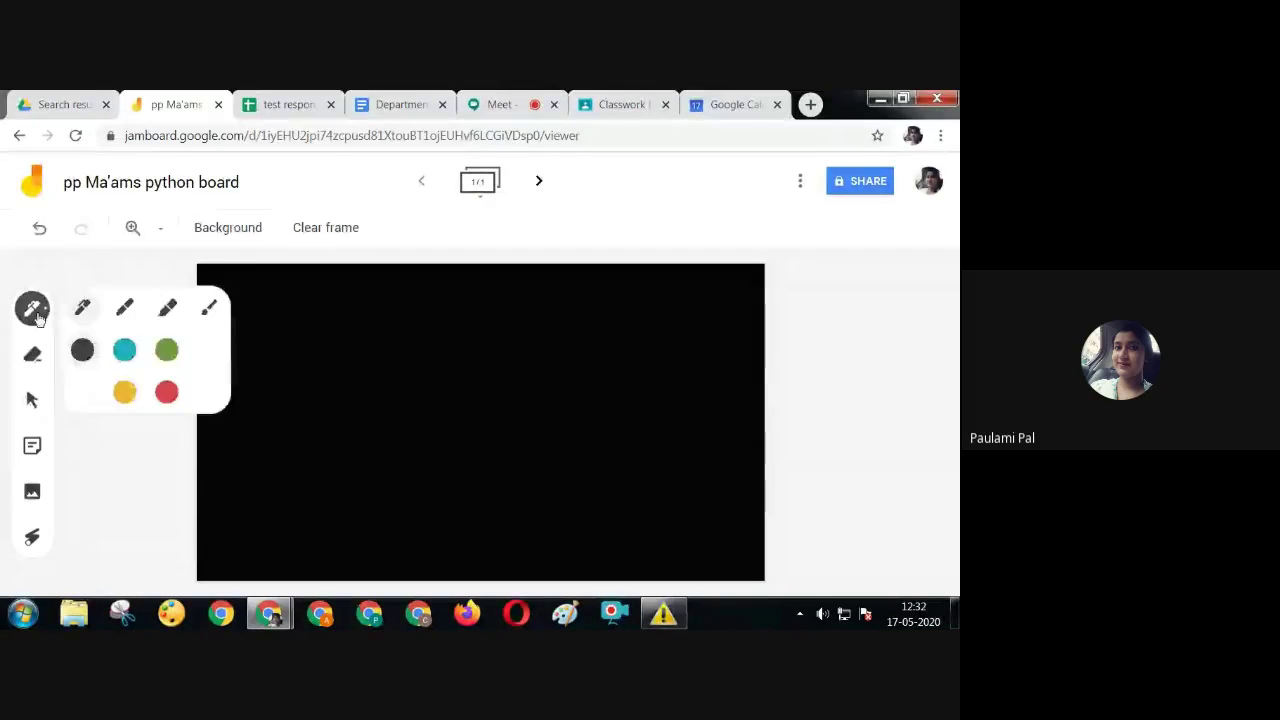
click(83, 392)
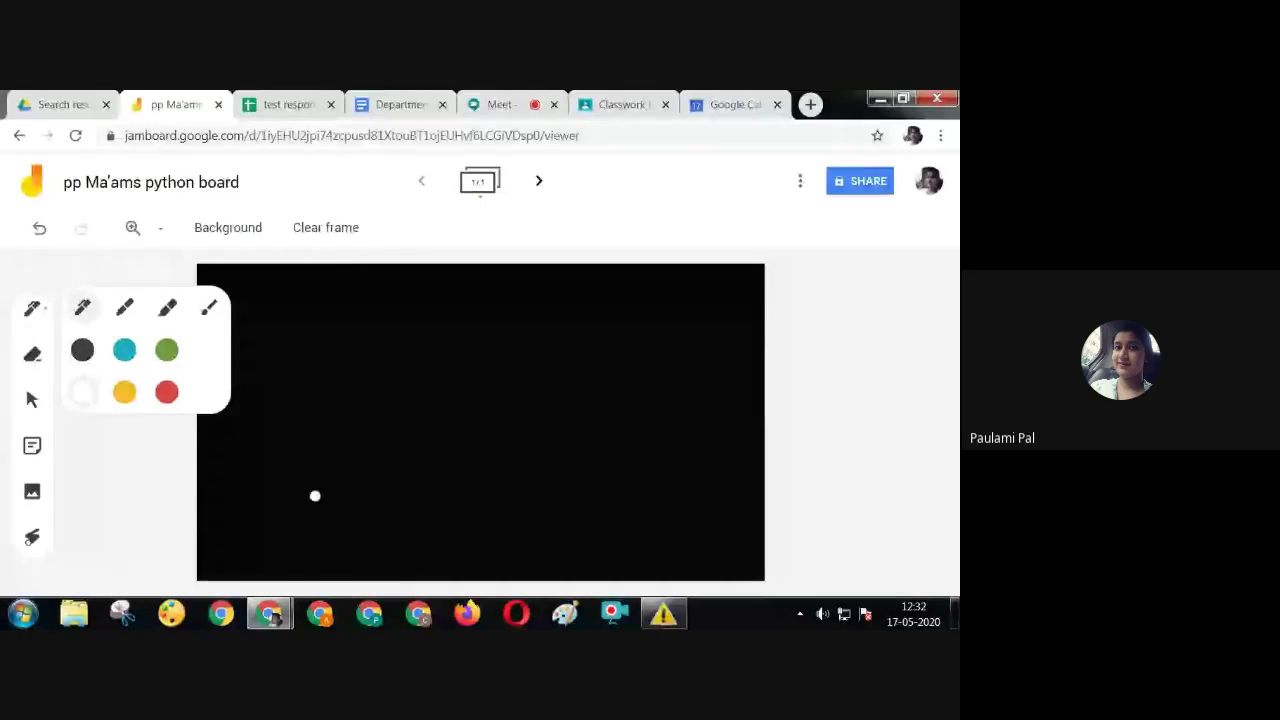
drag(335, 418, 478, 380)
click(579, 393)
drag(578, 351, 581, 400)
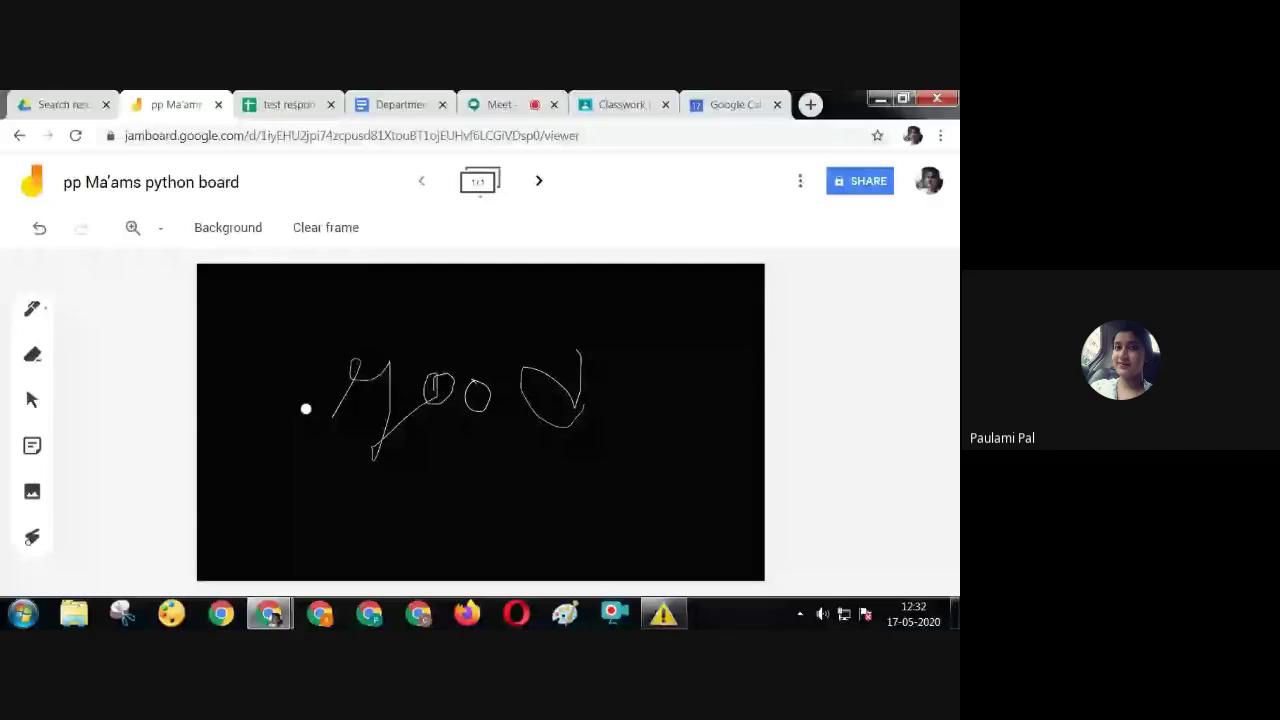
Add a blank second frame, then return to frame 1
click(536, 183)
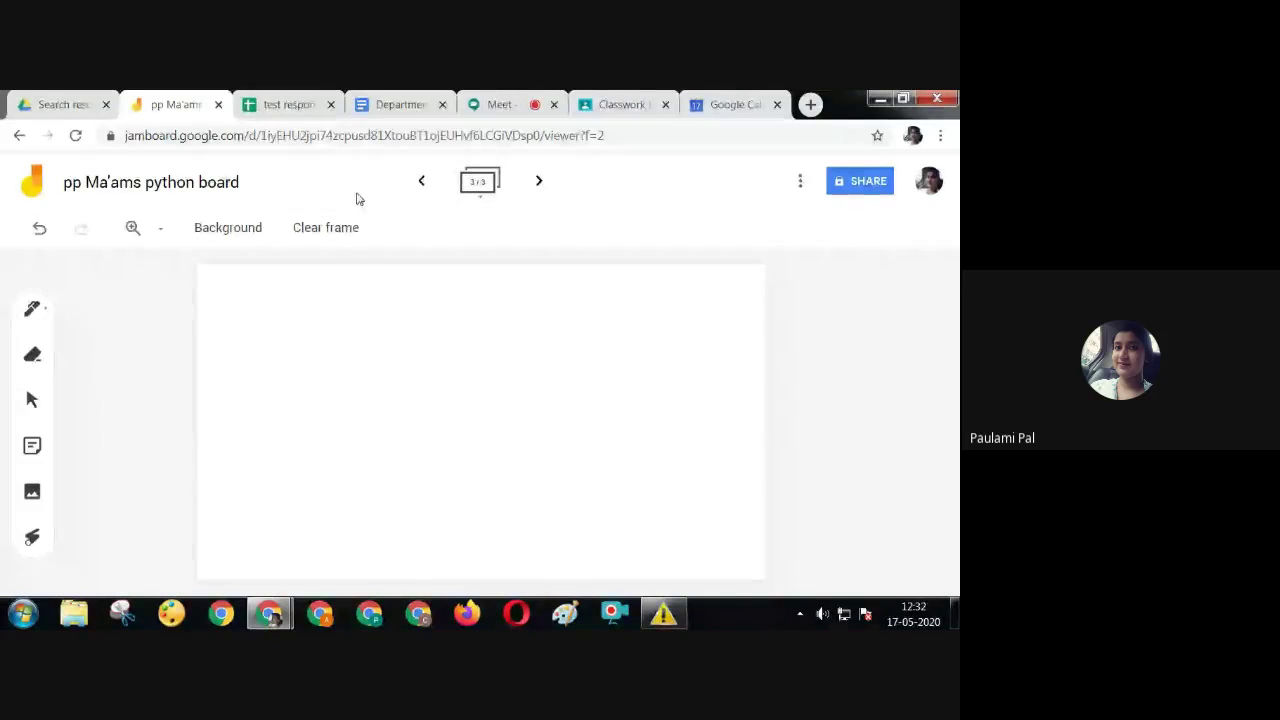
click(418, 184)
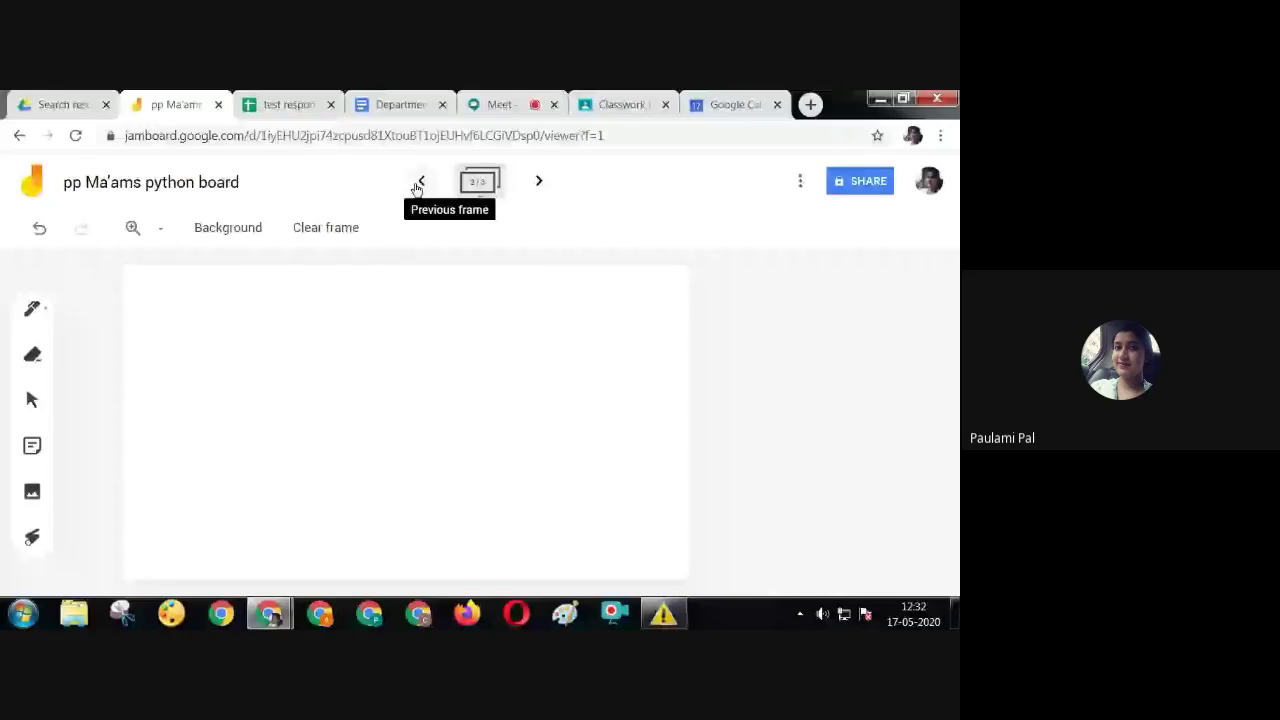
click(418, 184)
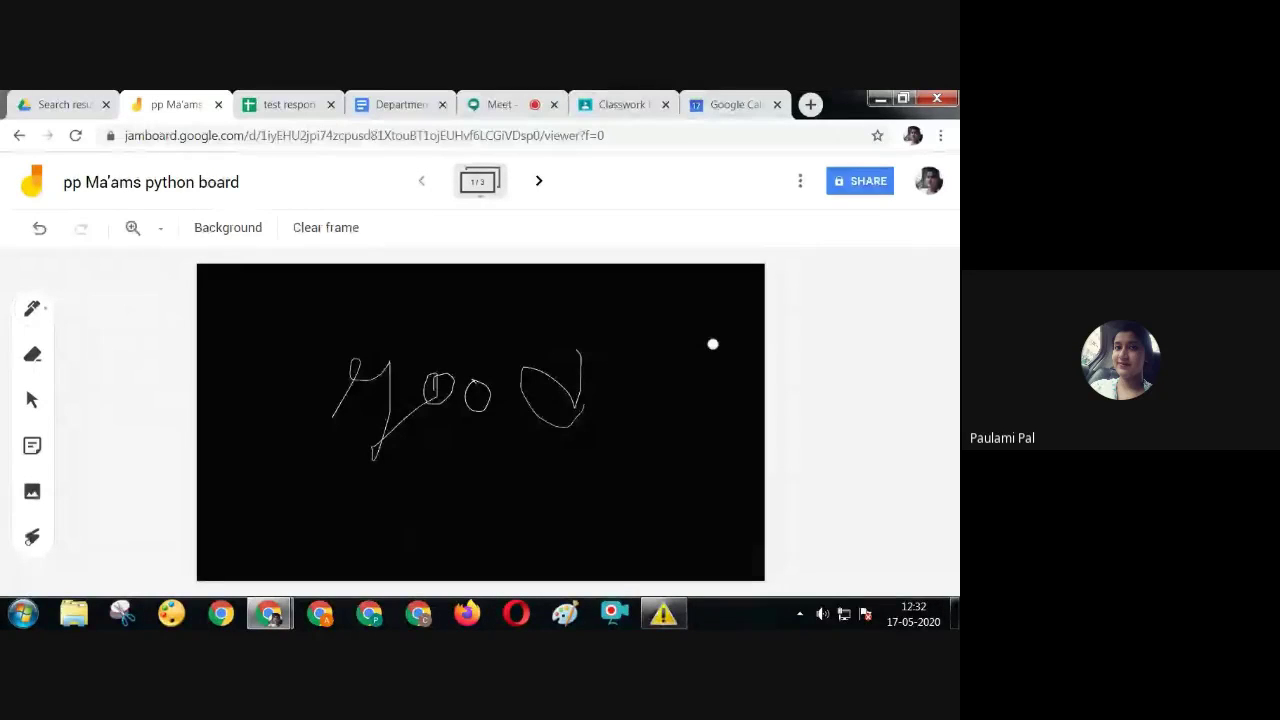
Share the jam so anyone with the link can view, and copy its link
click(799, 180)
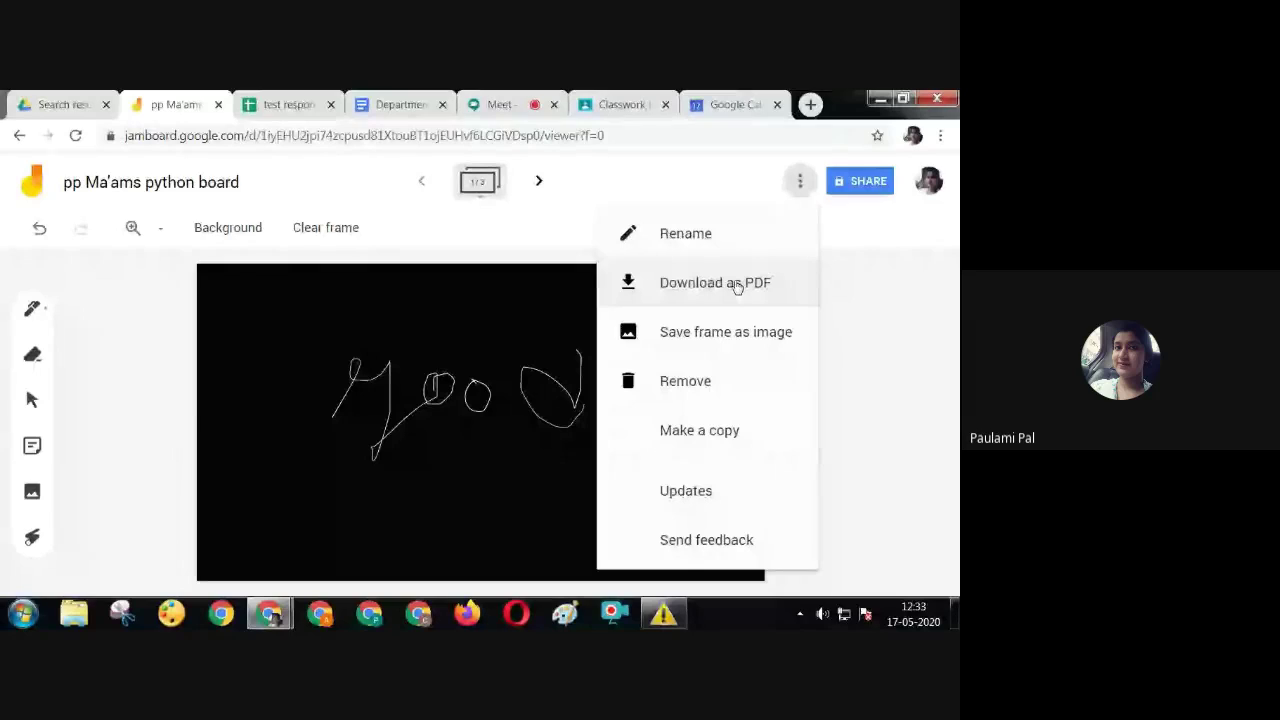
click(880, 181)
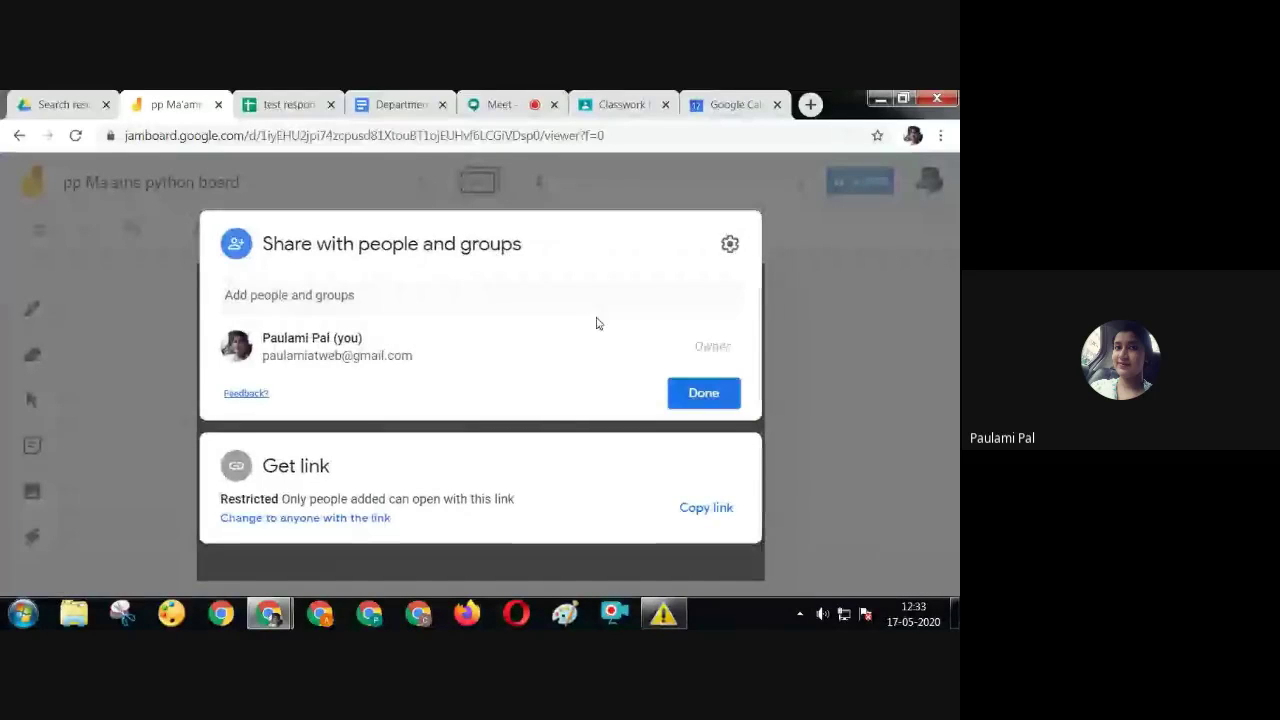
click(299, 518)
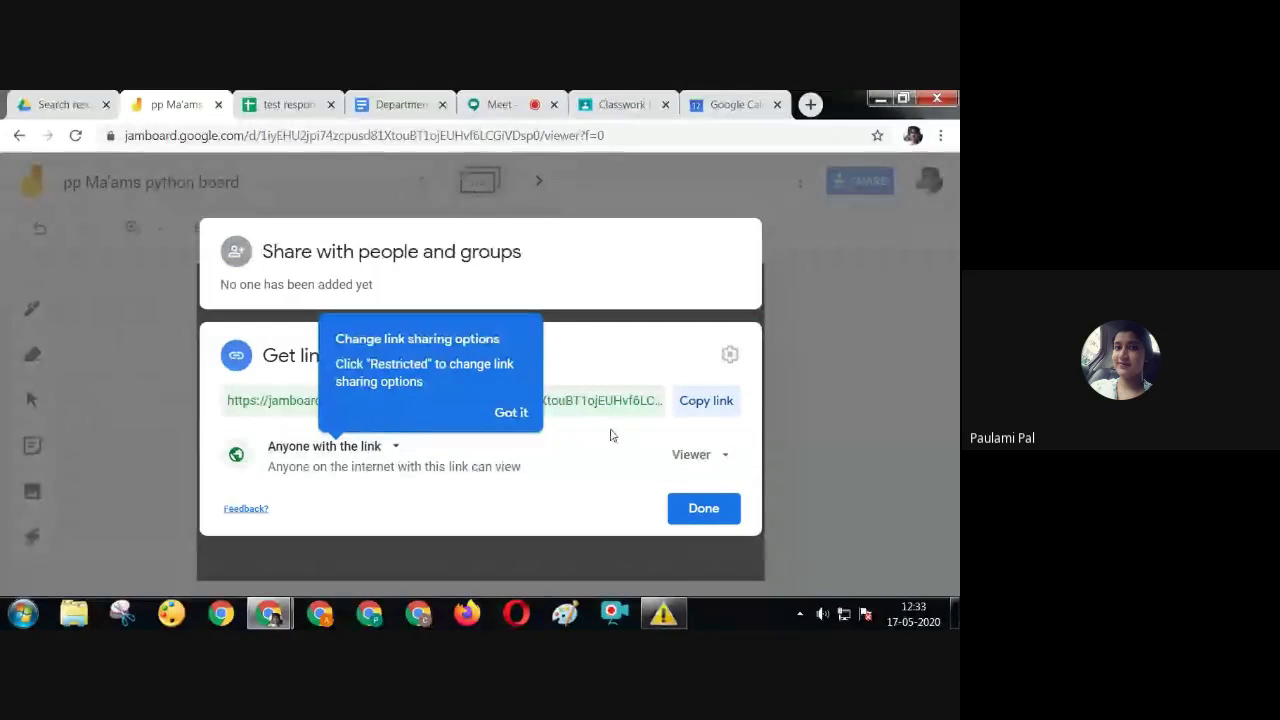
click(703, 401)
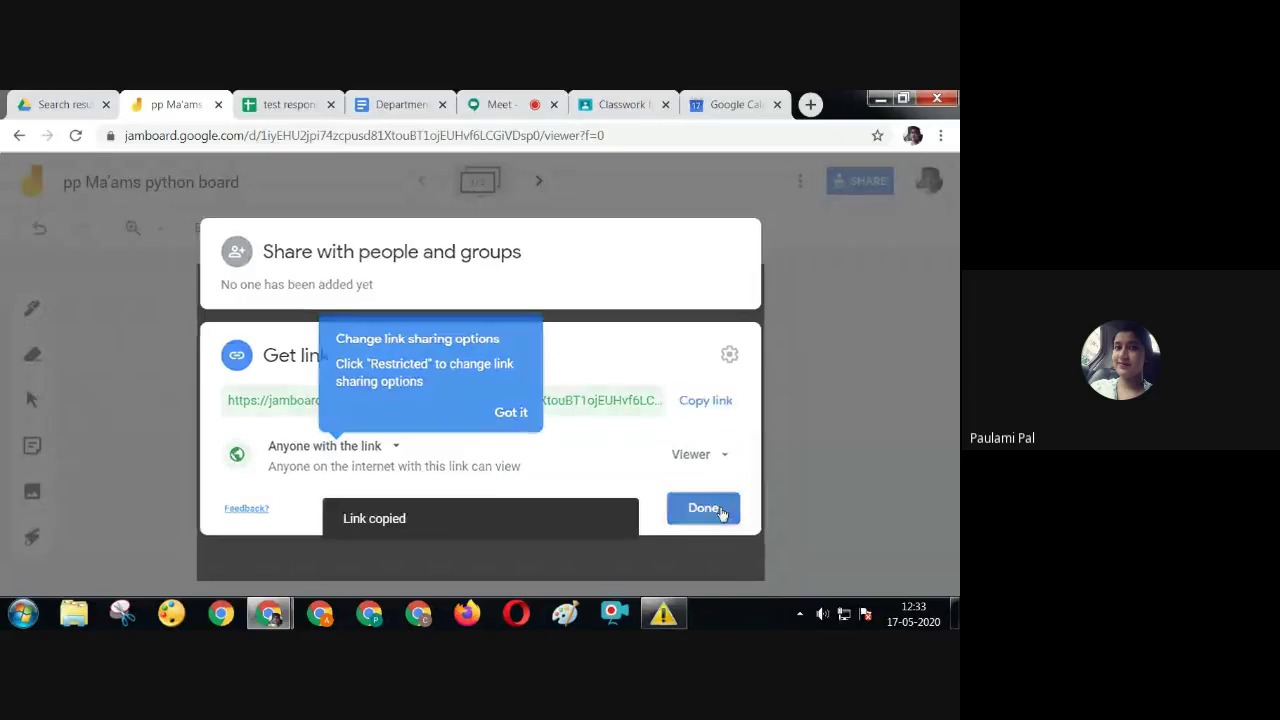
click(720, 510)
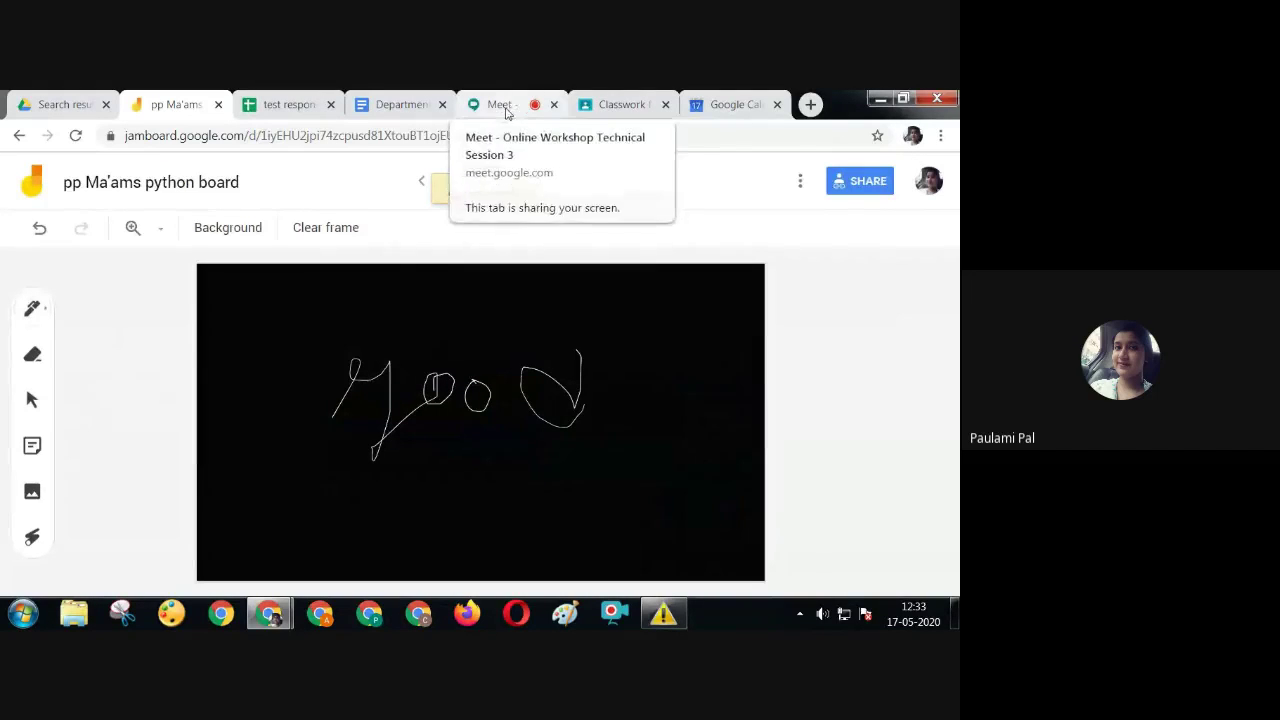
Hyperlink Monday's 'jam link' text in the PP column to the pasted Jamboard URL
click(400, 104)
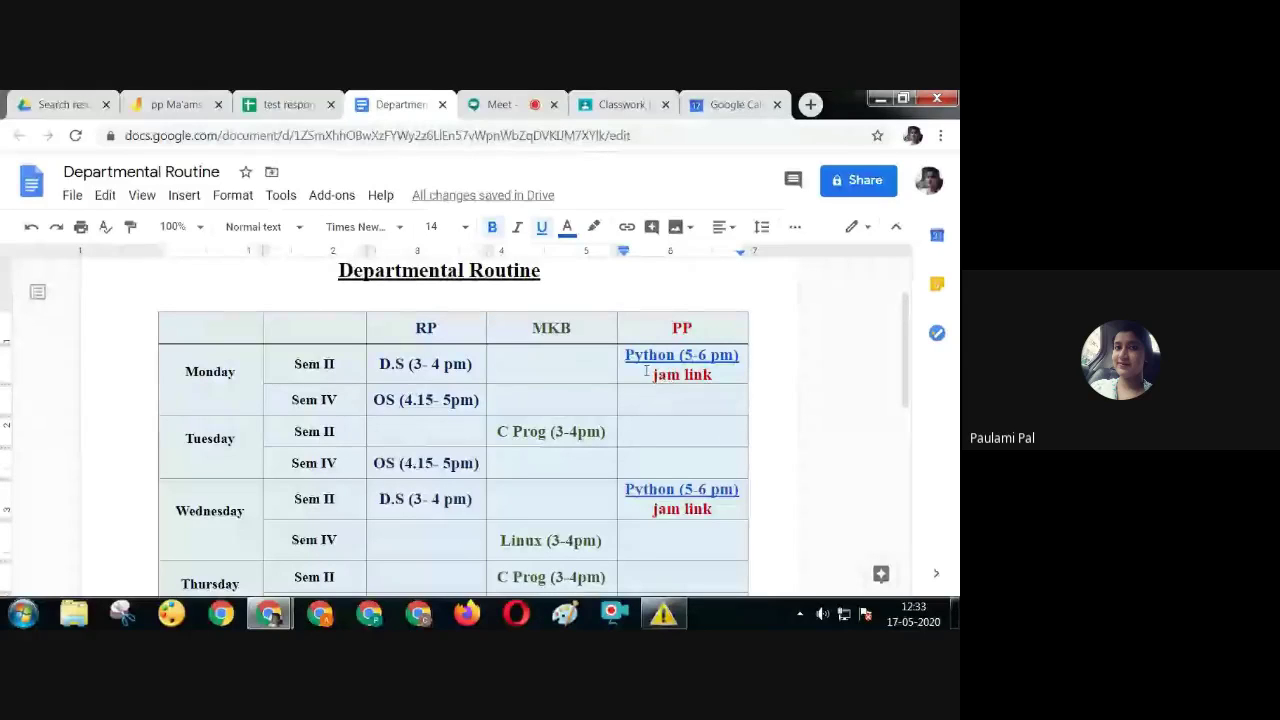
drag(652, 375, 714, 374)
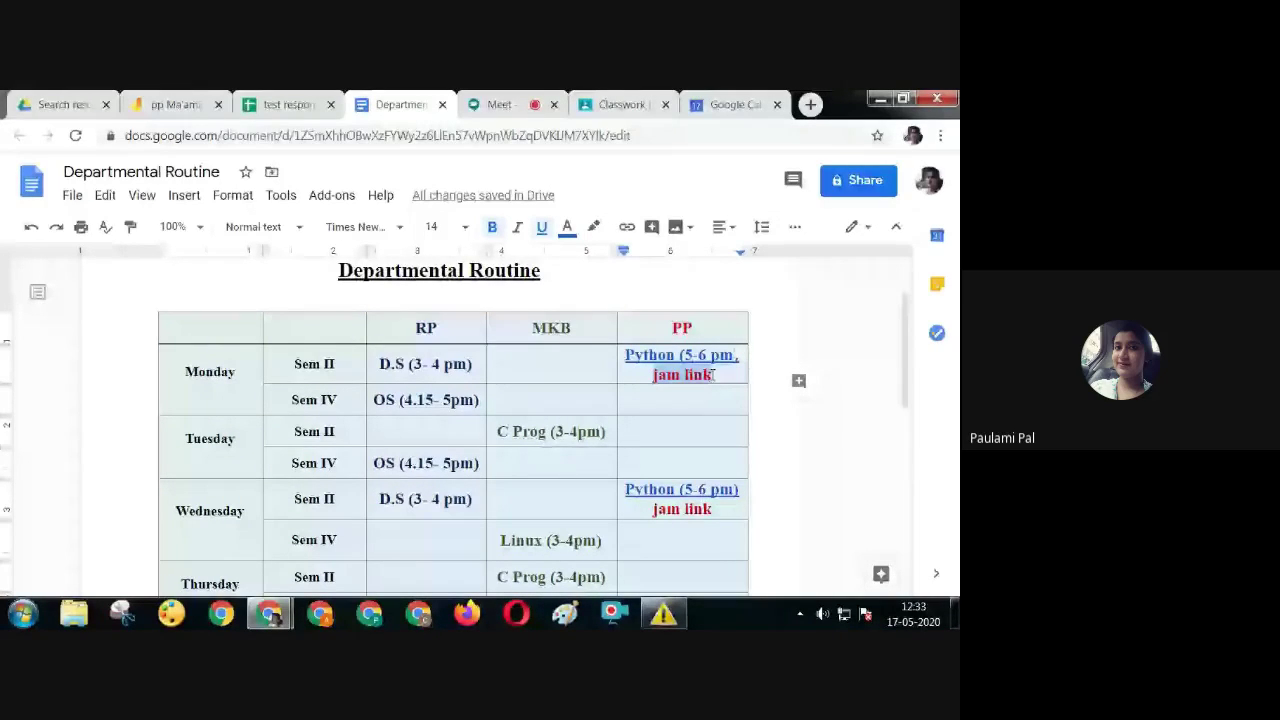
click(627, 226)
right_click(617, 479)
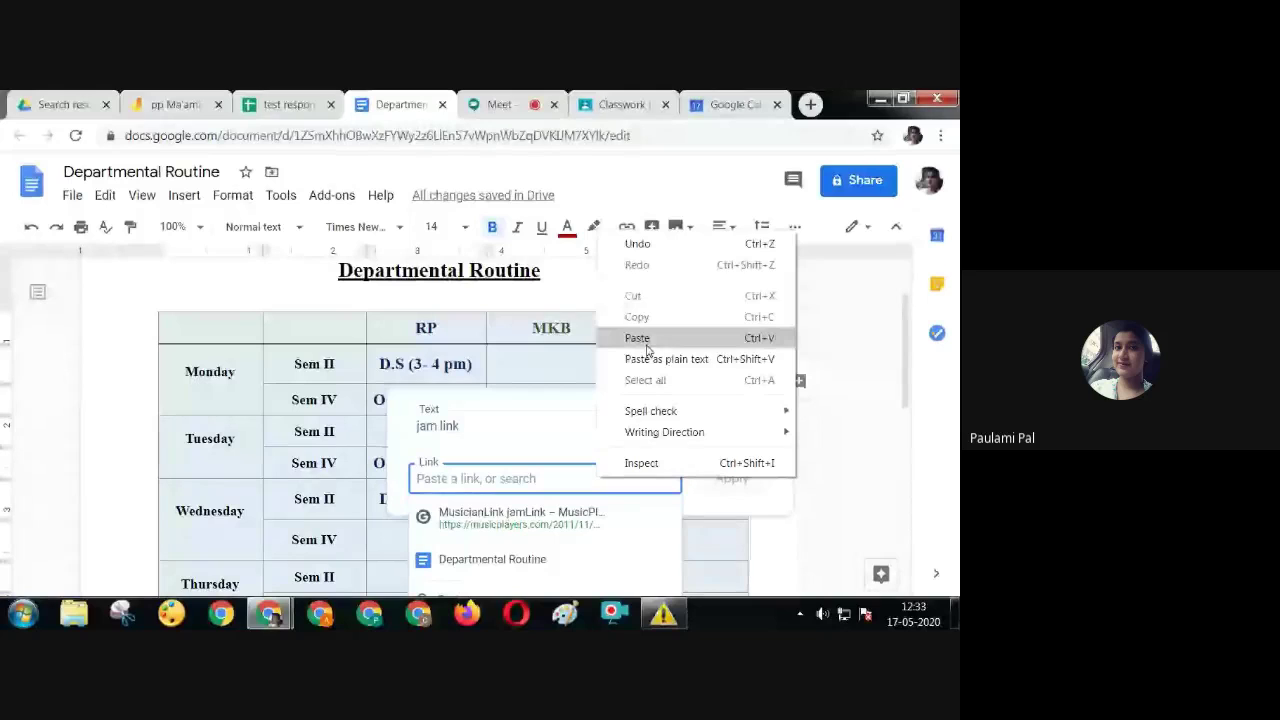
click(647, 338)
click(728, 480)
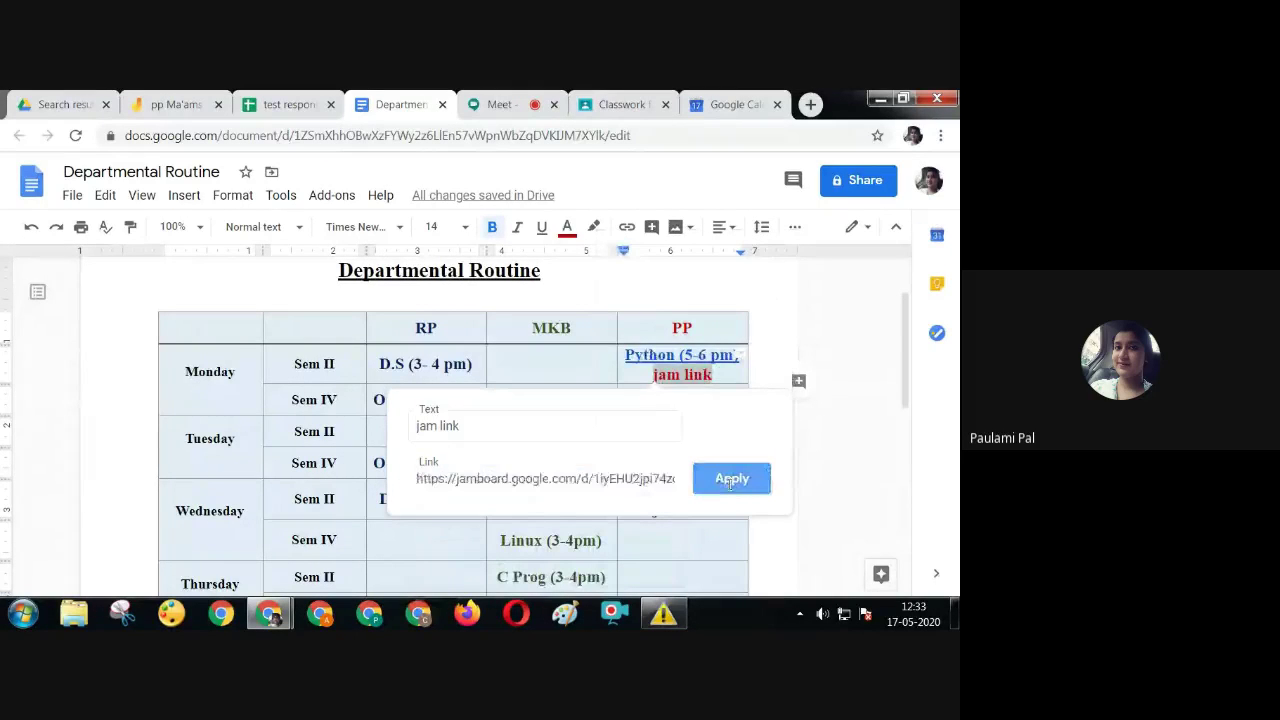
Hyperlink Wednesday's 'jam link' text to the Jamboard URL
scroll(897, 390, down, 1)
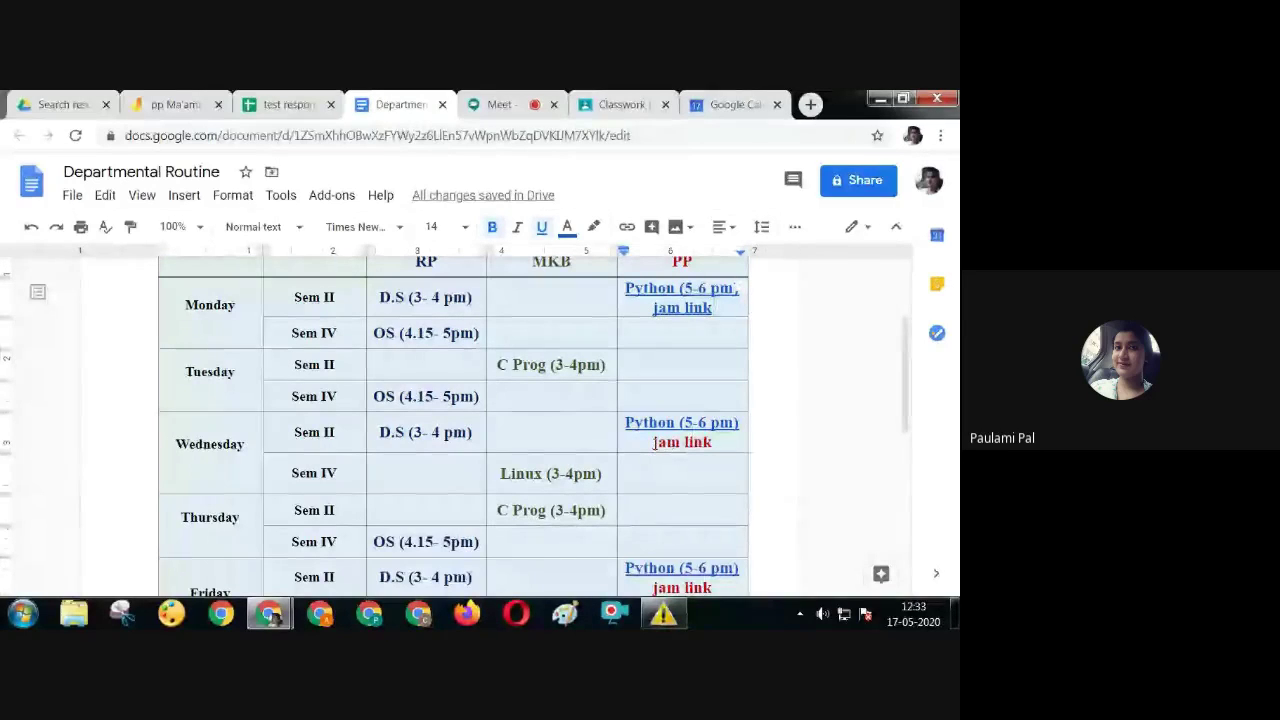
drag(687, 443, 710, 442)
right_click(710, 442)
click(751, 449)
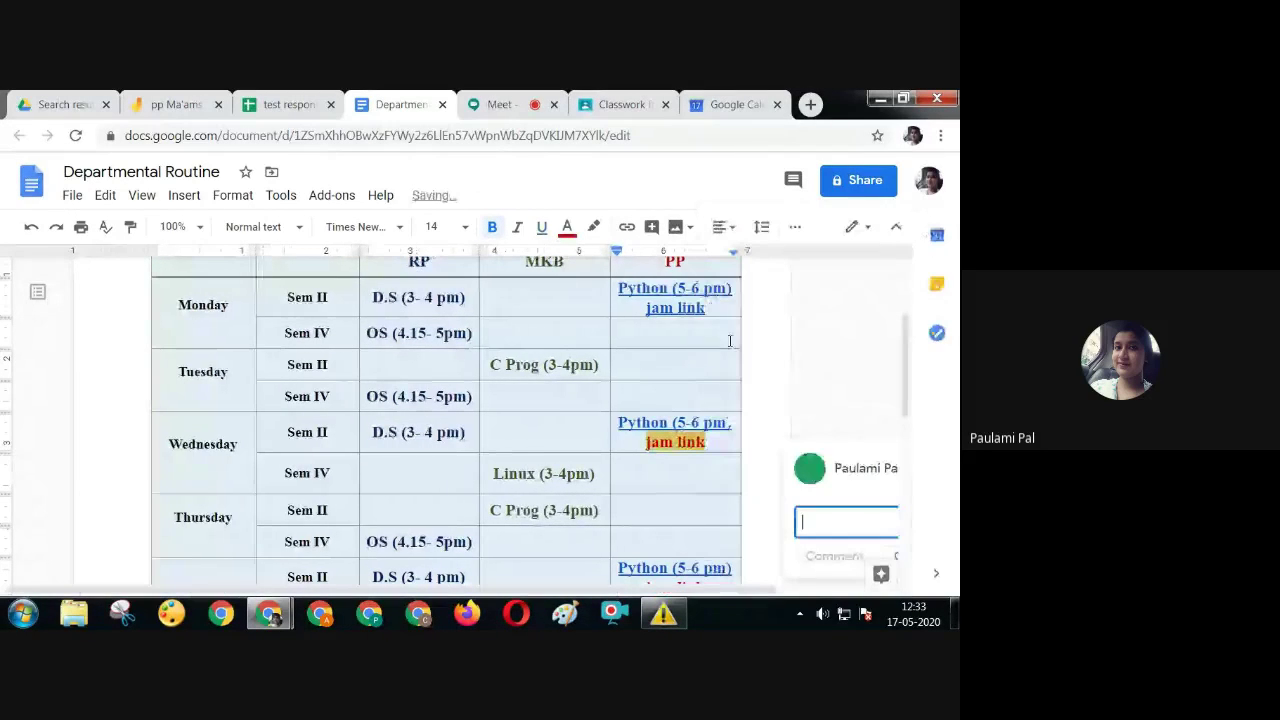
click(683, 473)
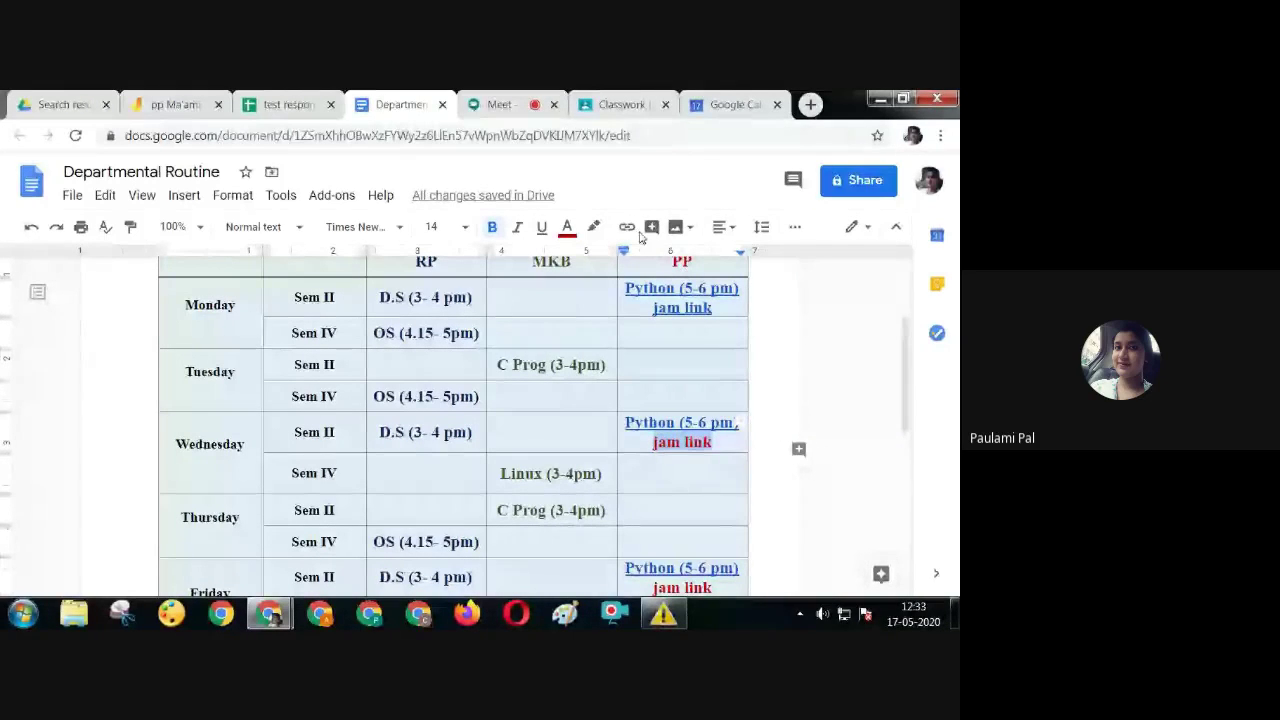
key(ctrl+k)
right_click(614, 545)
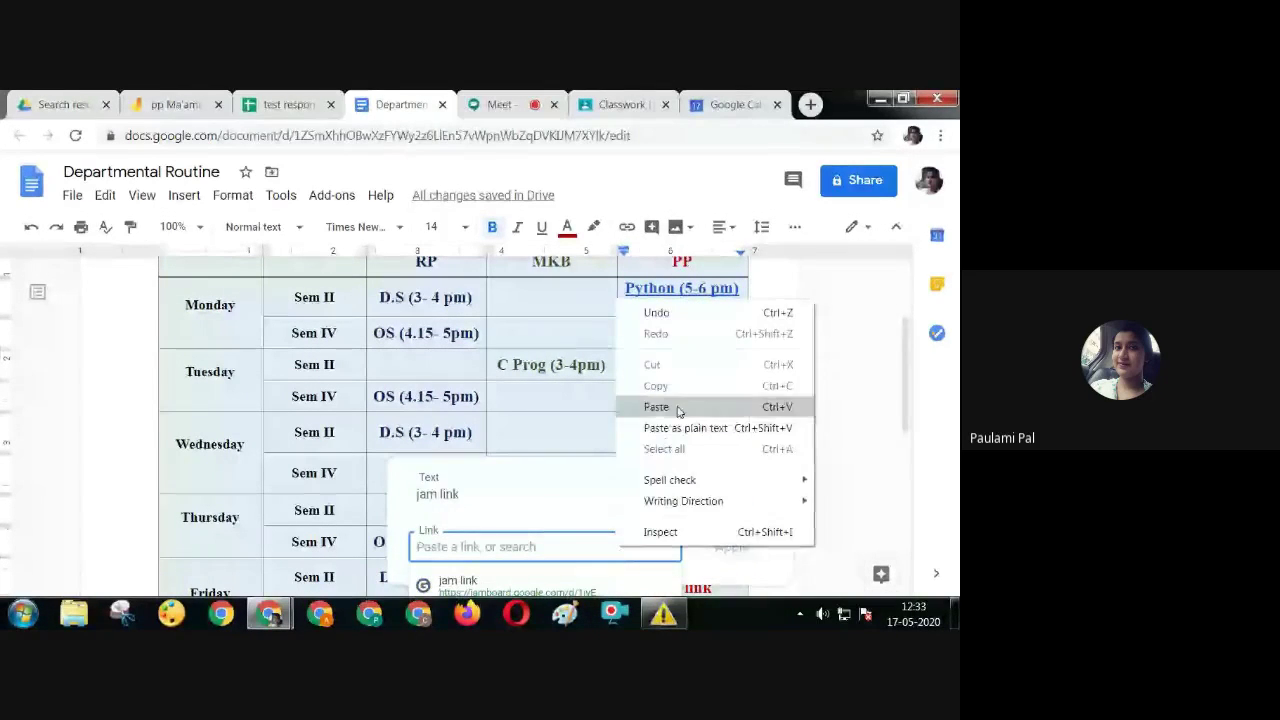
click(660, 406)
click(724, 547)
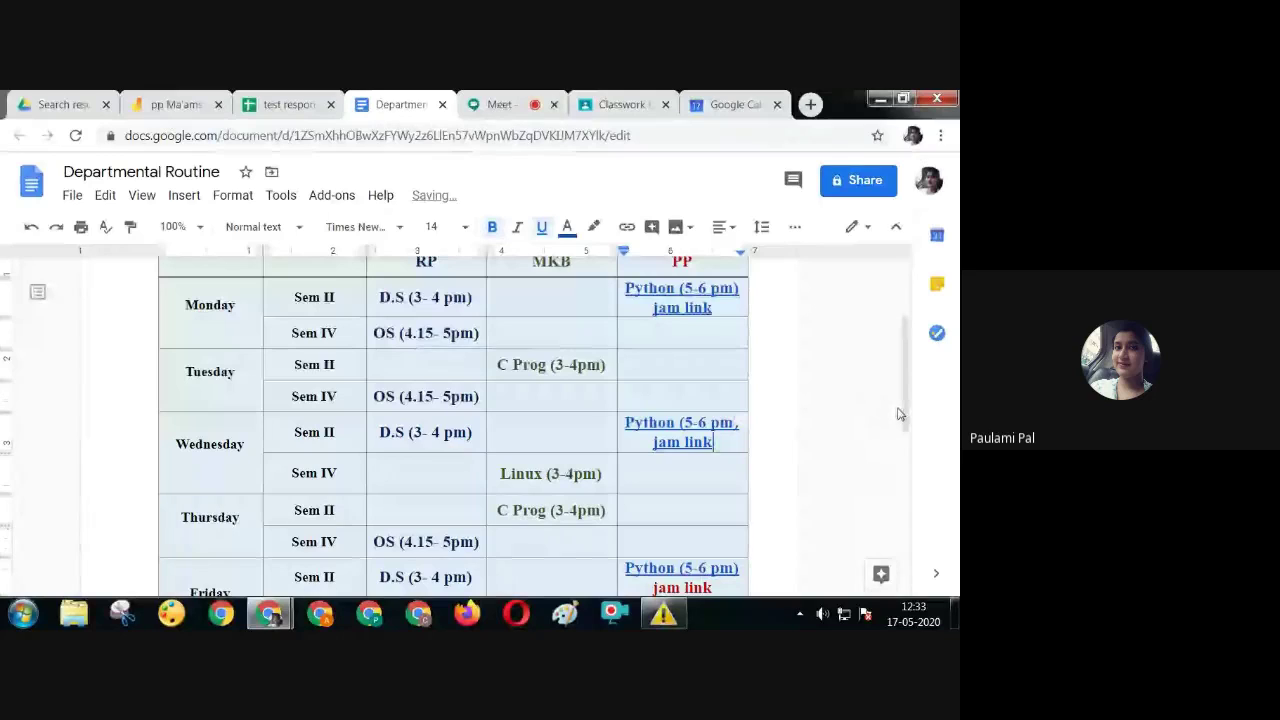
Hyperlink Friday's 'jam link' text to the Jamboard URL
scroll(903, 410, down, 3)
drag(653, 432, 697, 432)
click(627, 226)
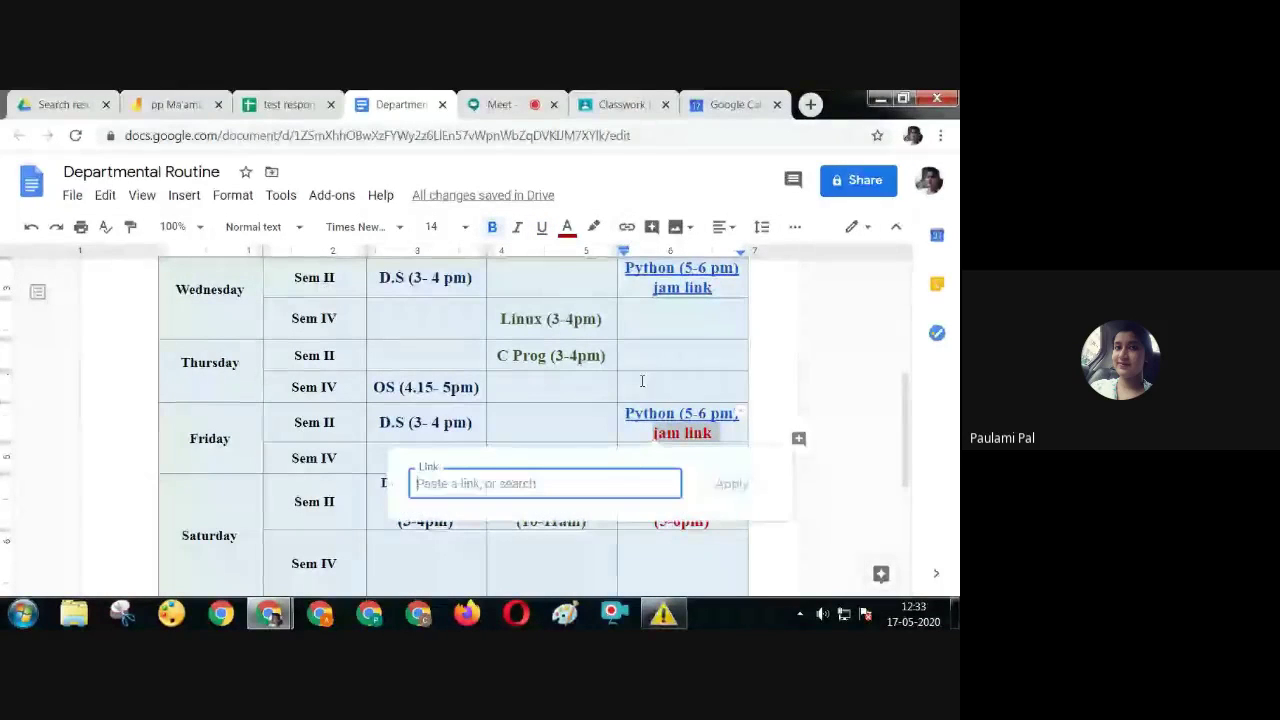
right_click(605, 480)
click(645, 334)
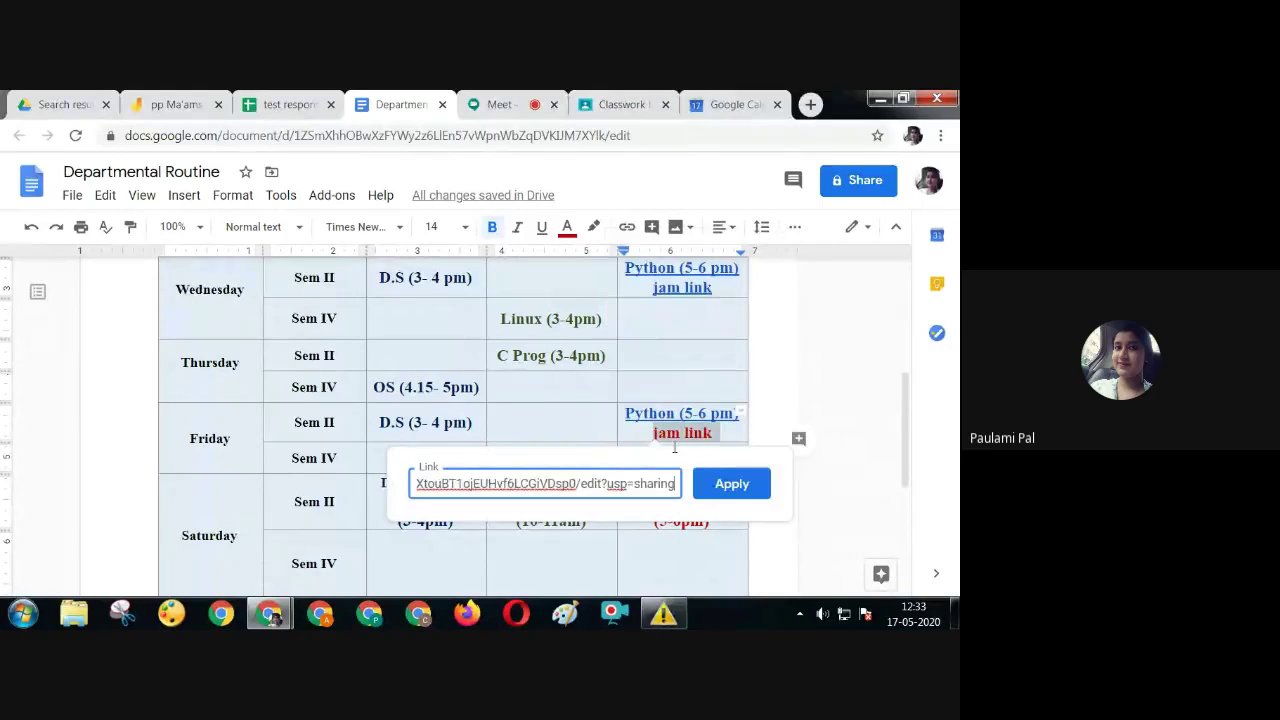
click(730, 484)
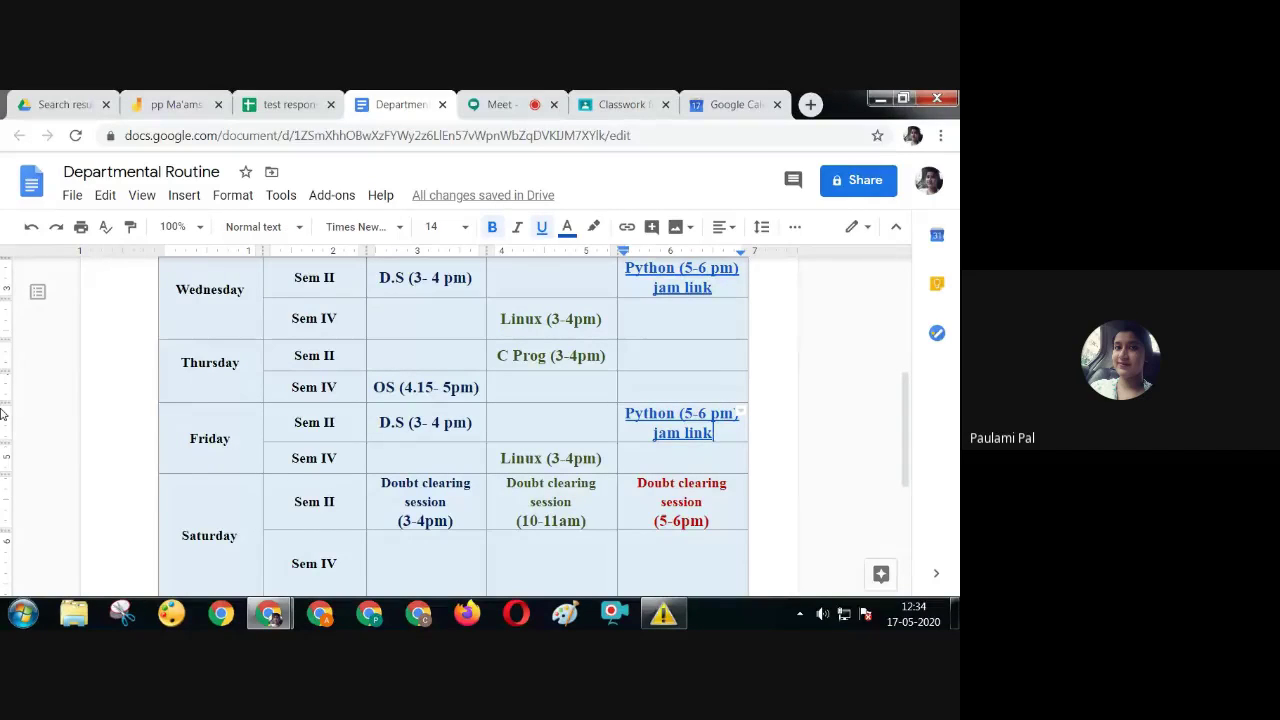
Copy the Departmental Routine doc's link and set access to anyone with the link as Viewer
click(840, 182)
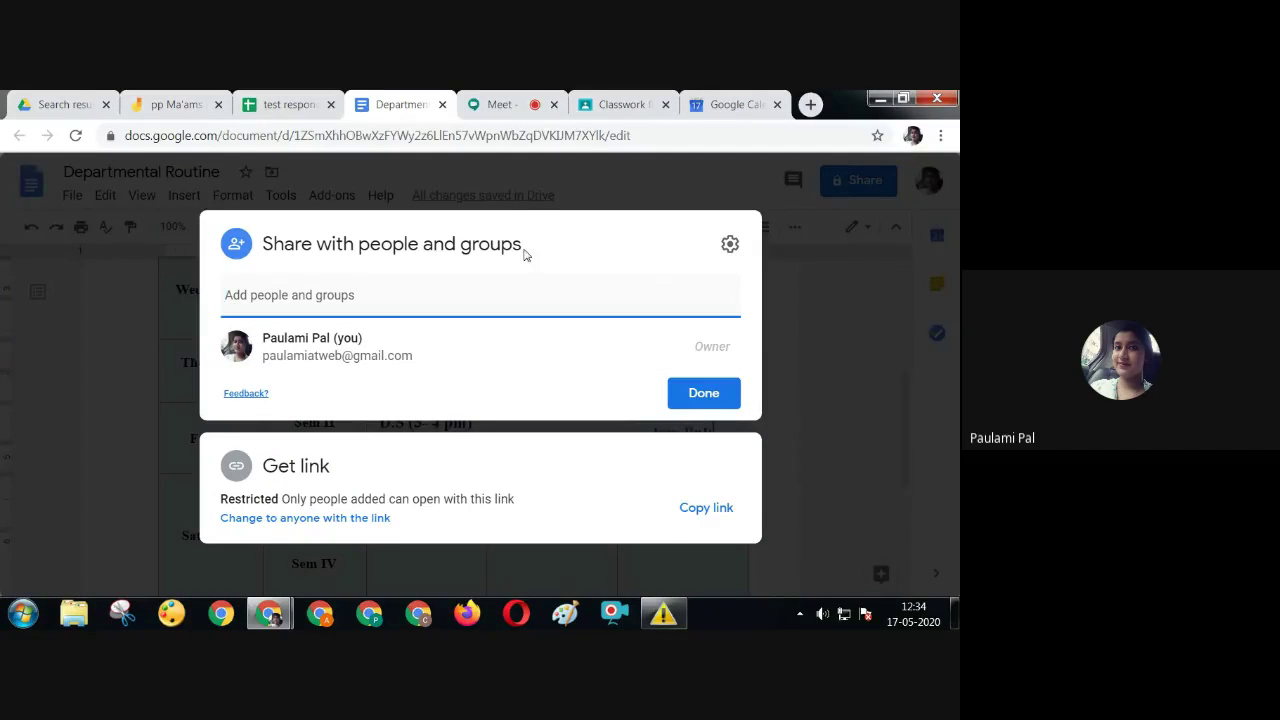
click(684, 508)
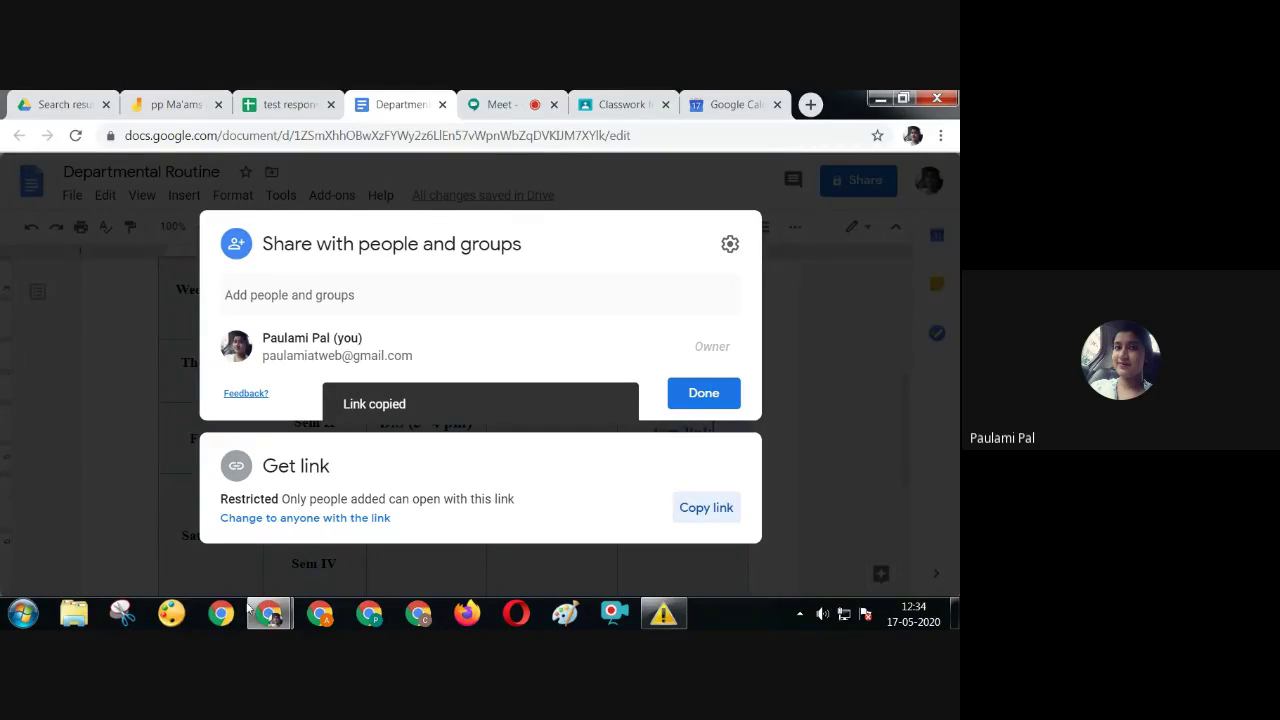
click(298, 518)
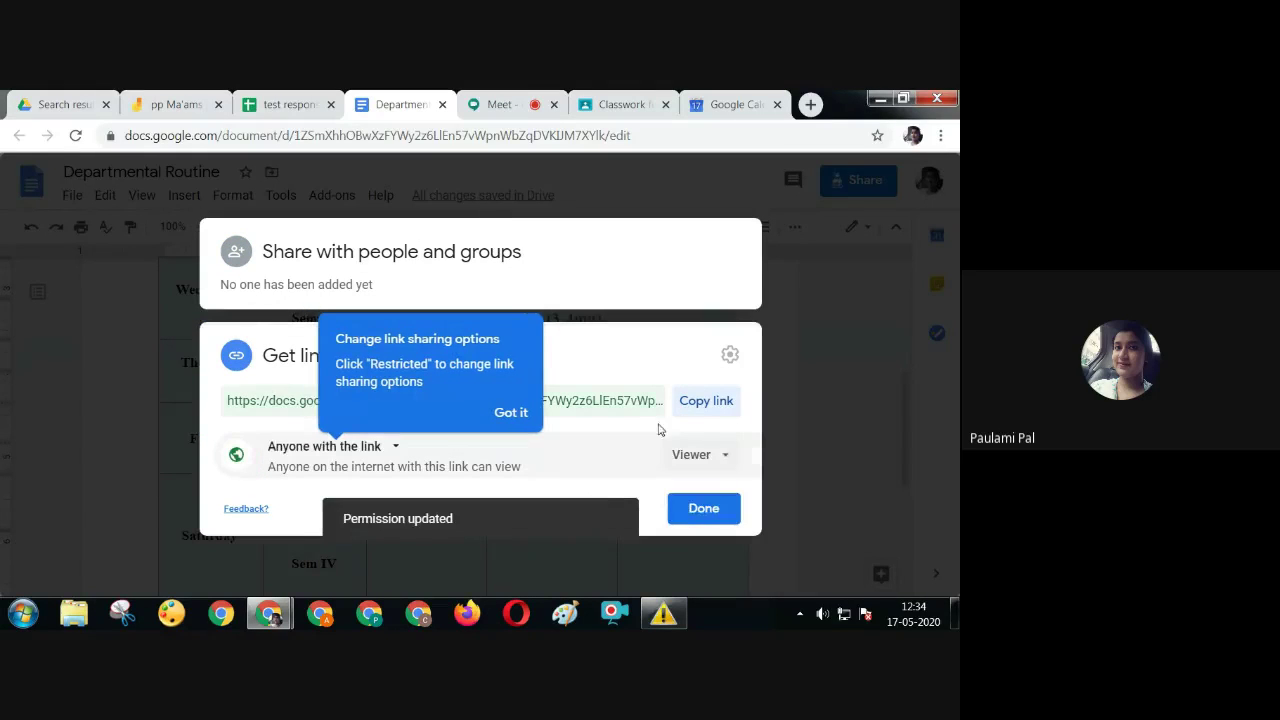
click(510, 412)
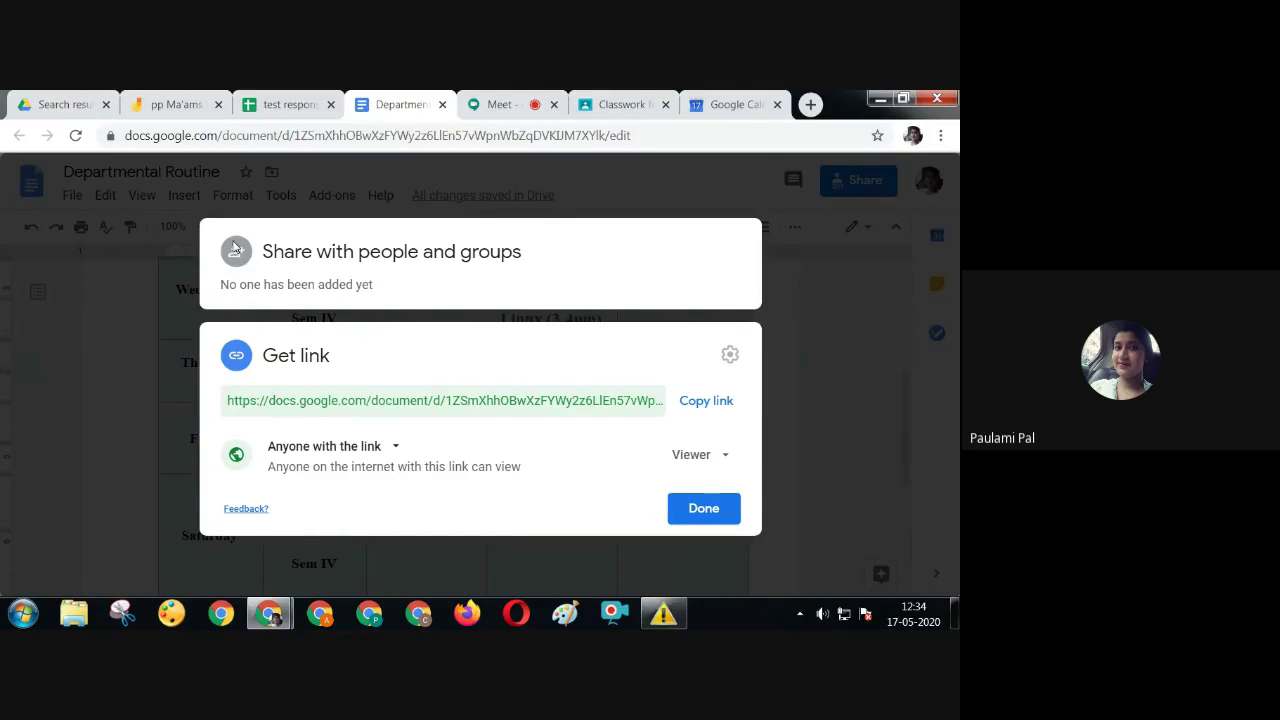
click(703, 508)
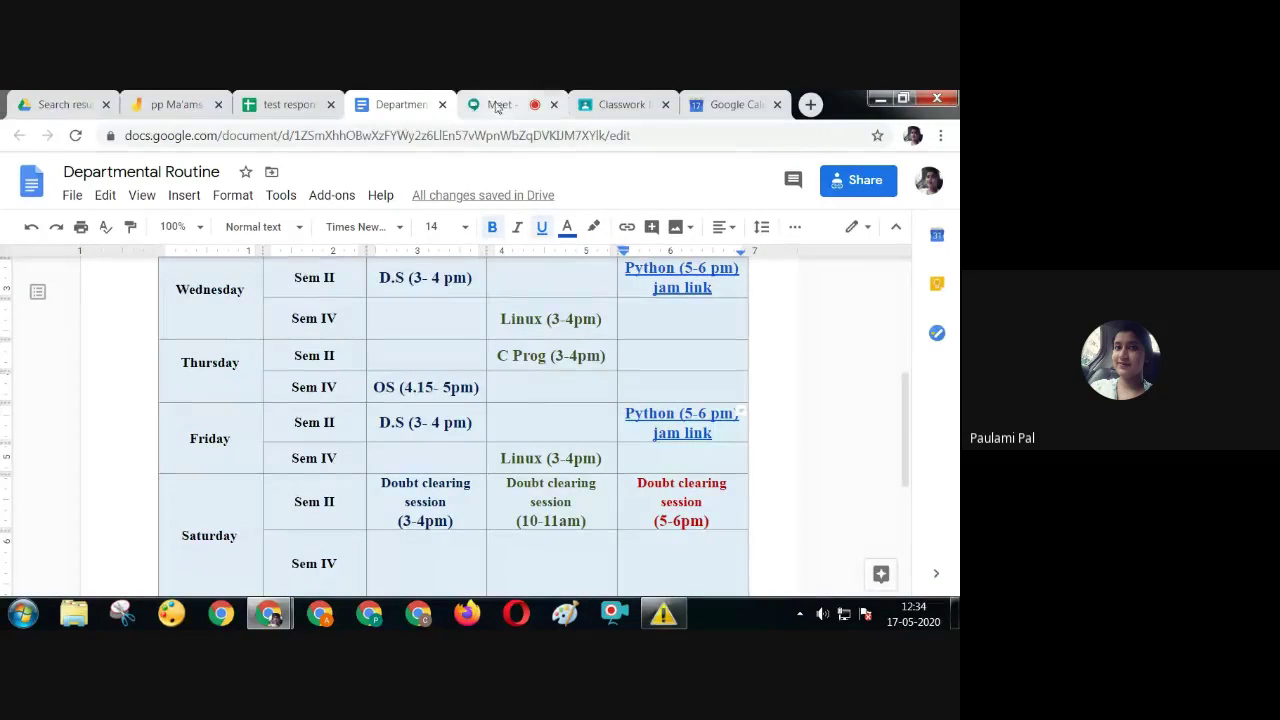
Move from the routine document to the ONLINE workshop ICT Classwork page in Classroom
click(735, 104)
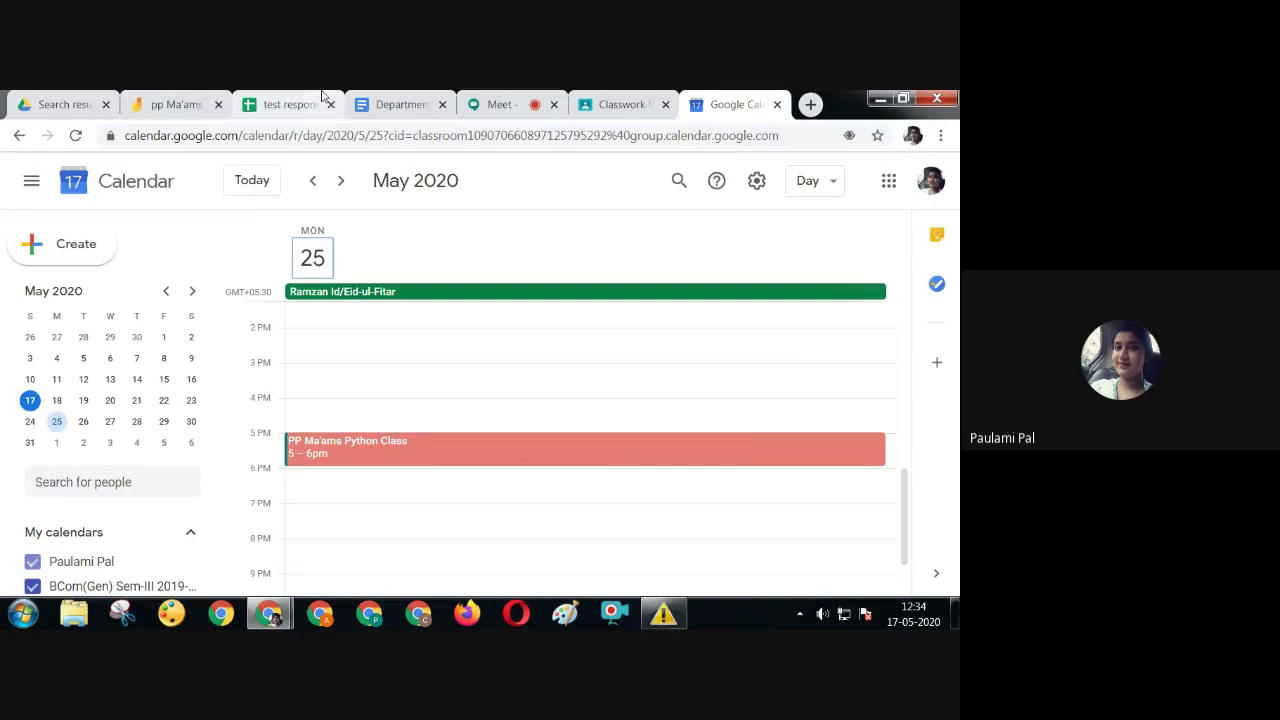
click(415, 112)
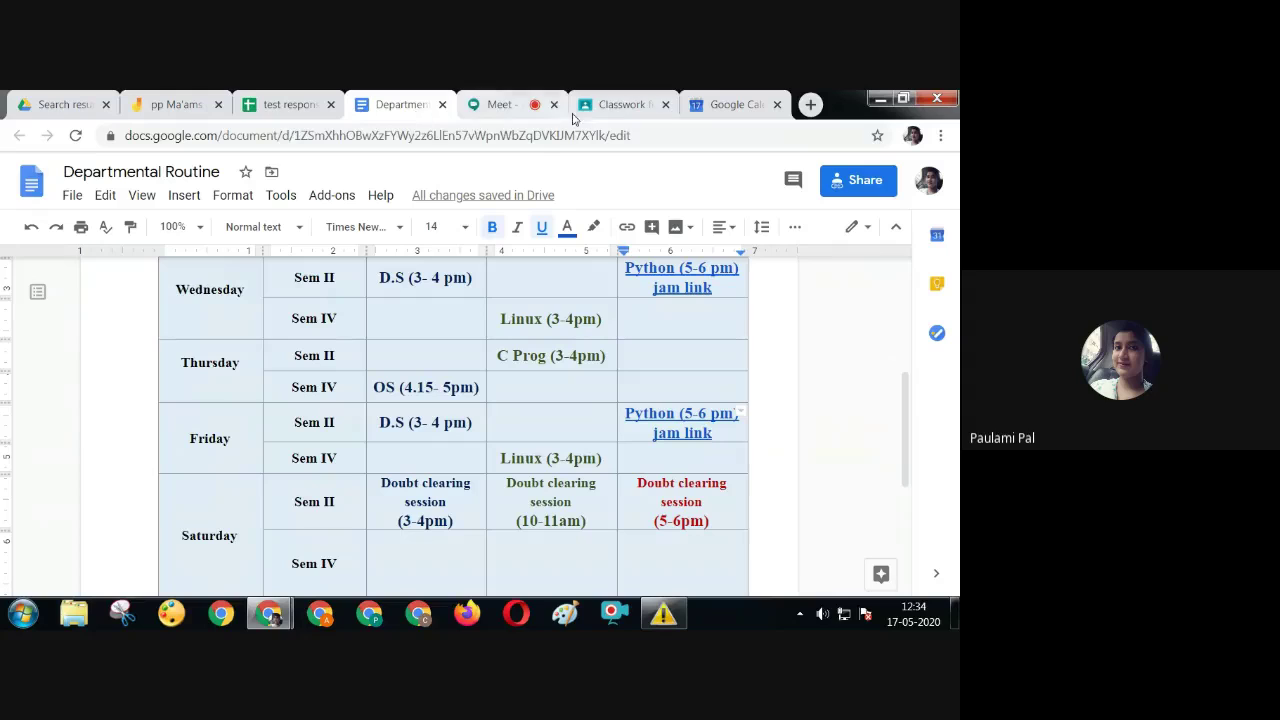
click(615, 104)
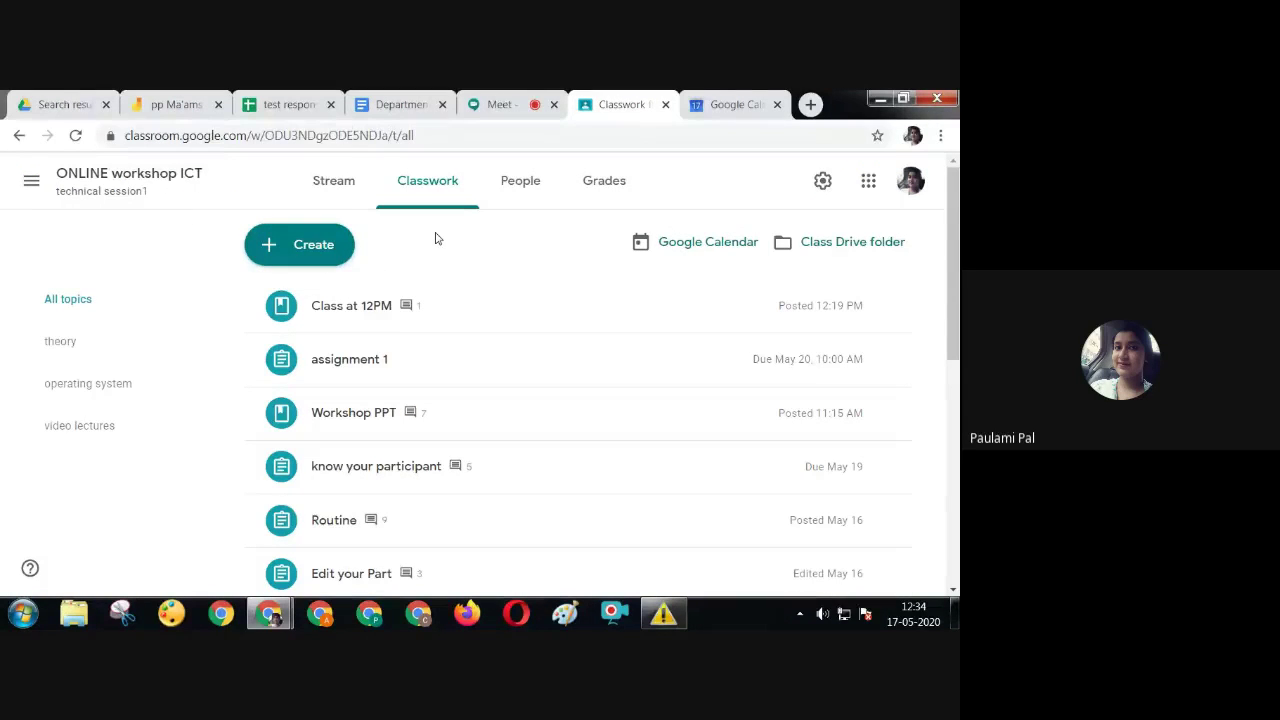
Start a new Material titled 'Routine' with description 'Click on the respective classes to join'
click(330, 260)
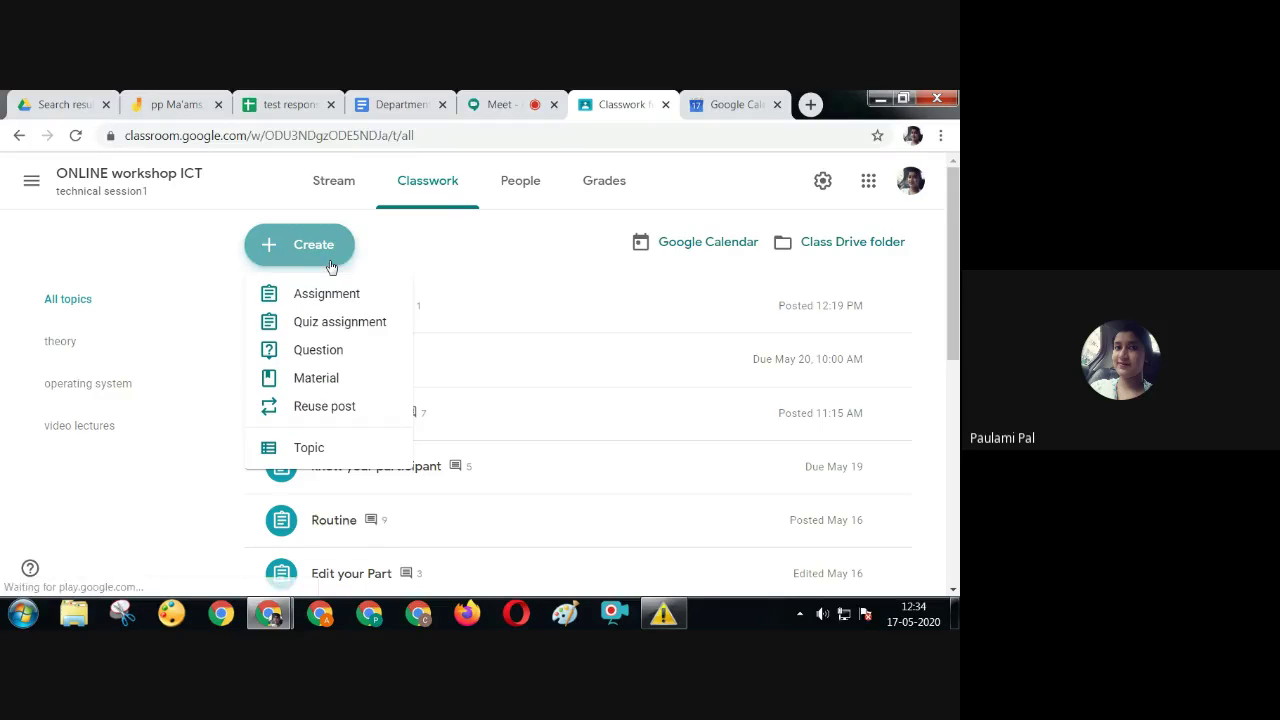
click(340, 380)
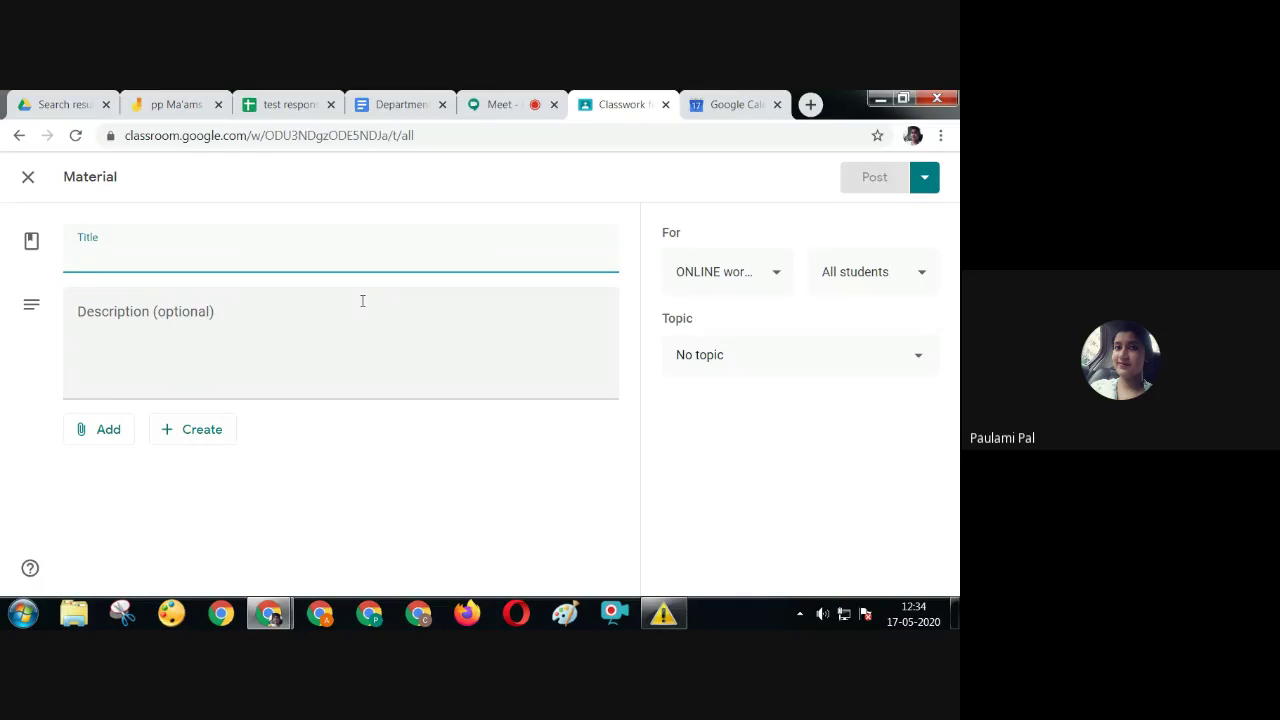
text(R)
key(BackSpace)
text(R)
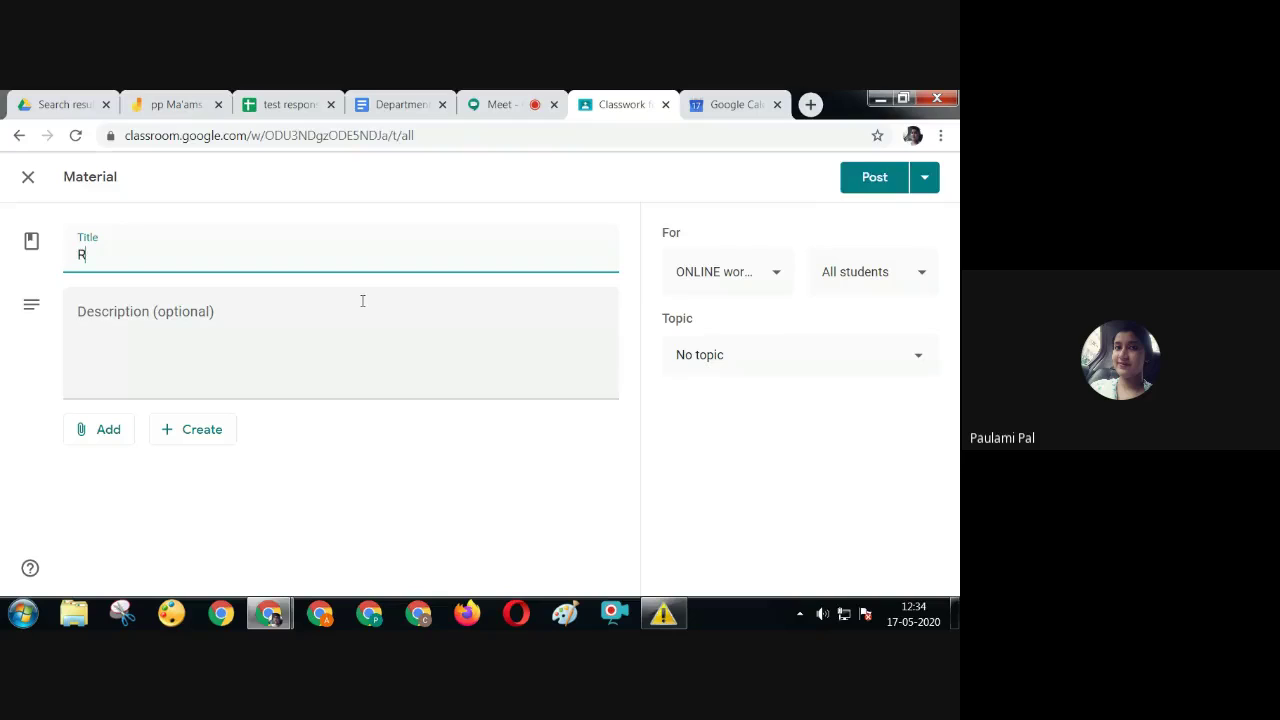
text(outine)
click(129, 315)
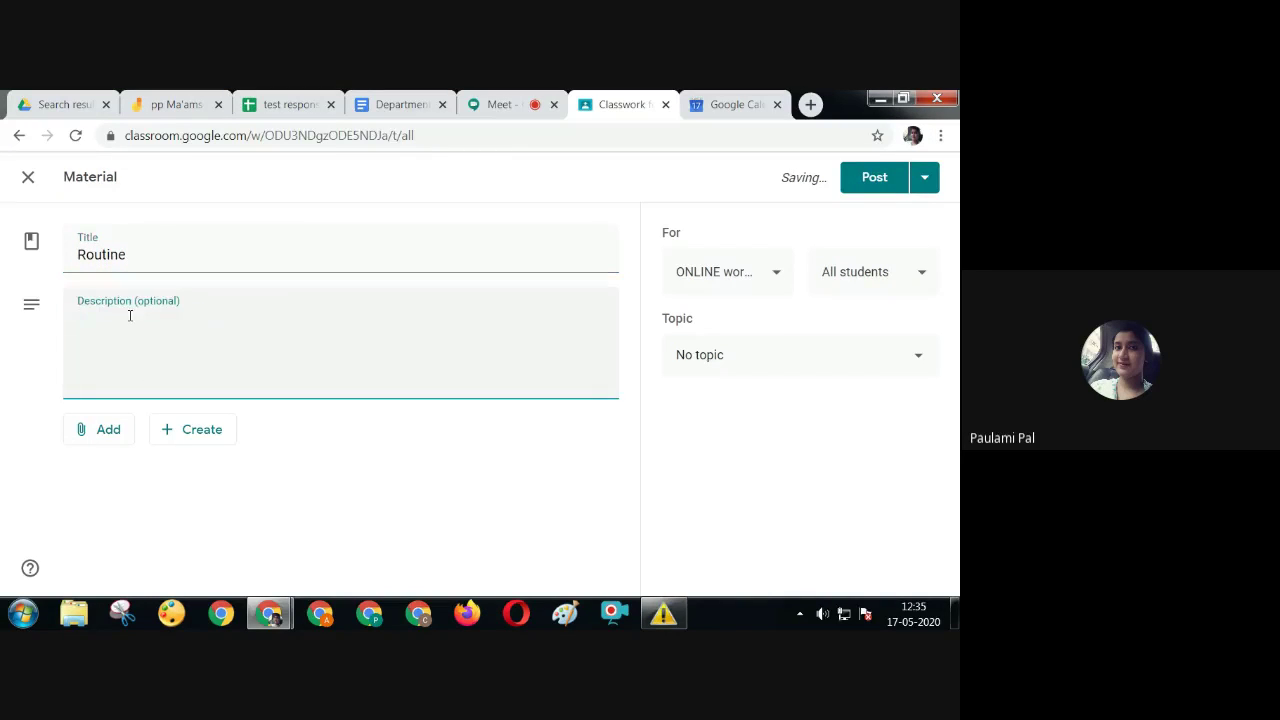
text(Click onthe respective)
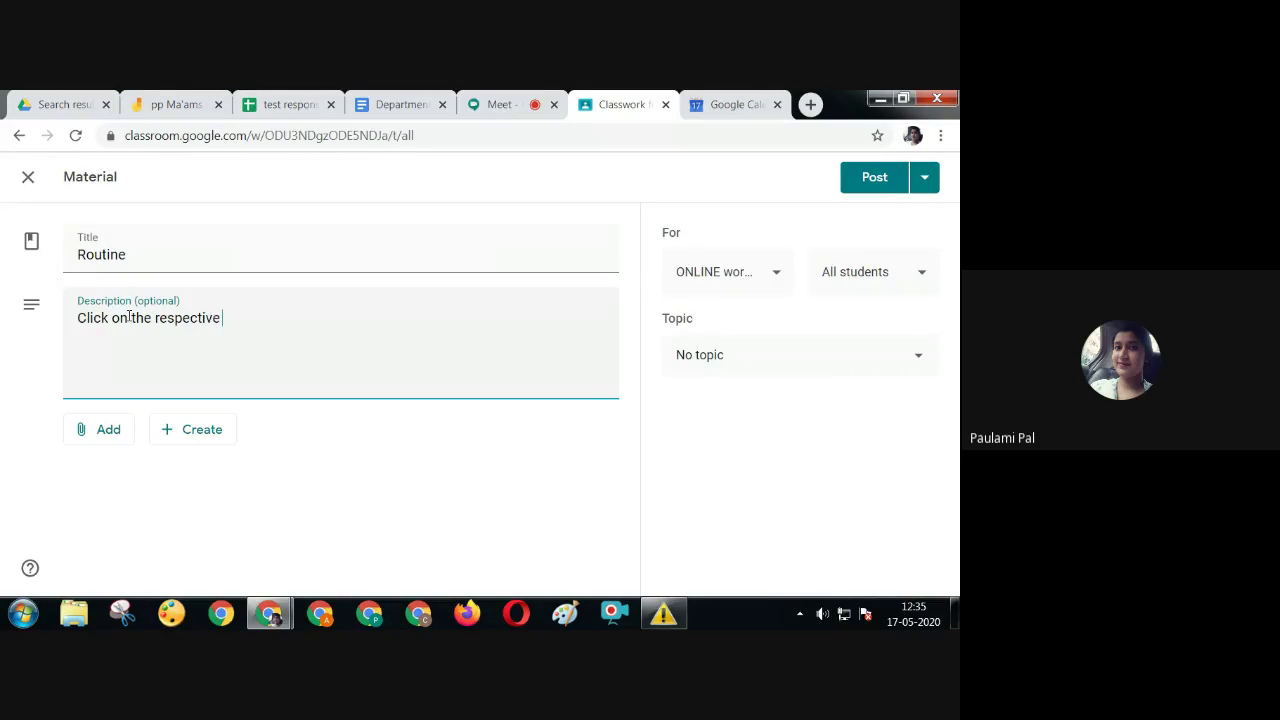
text( classes to join)
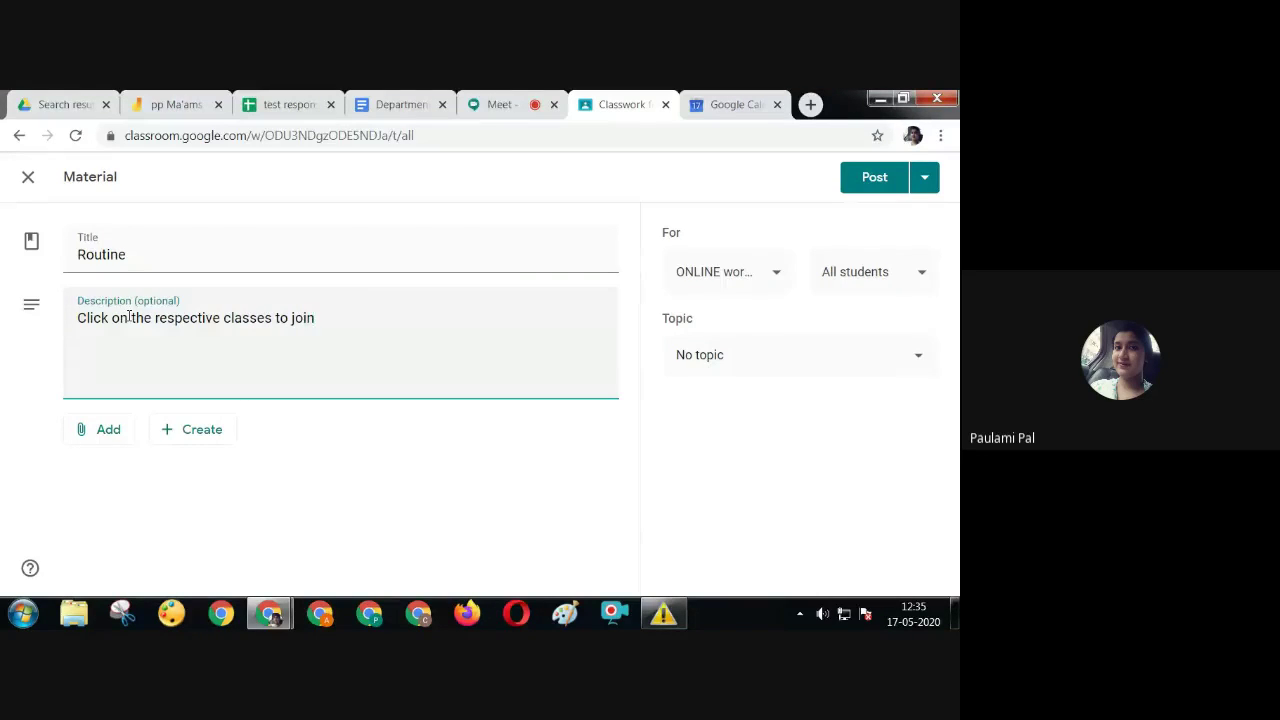
click(110, 431)
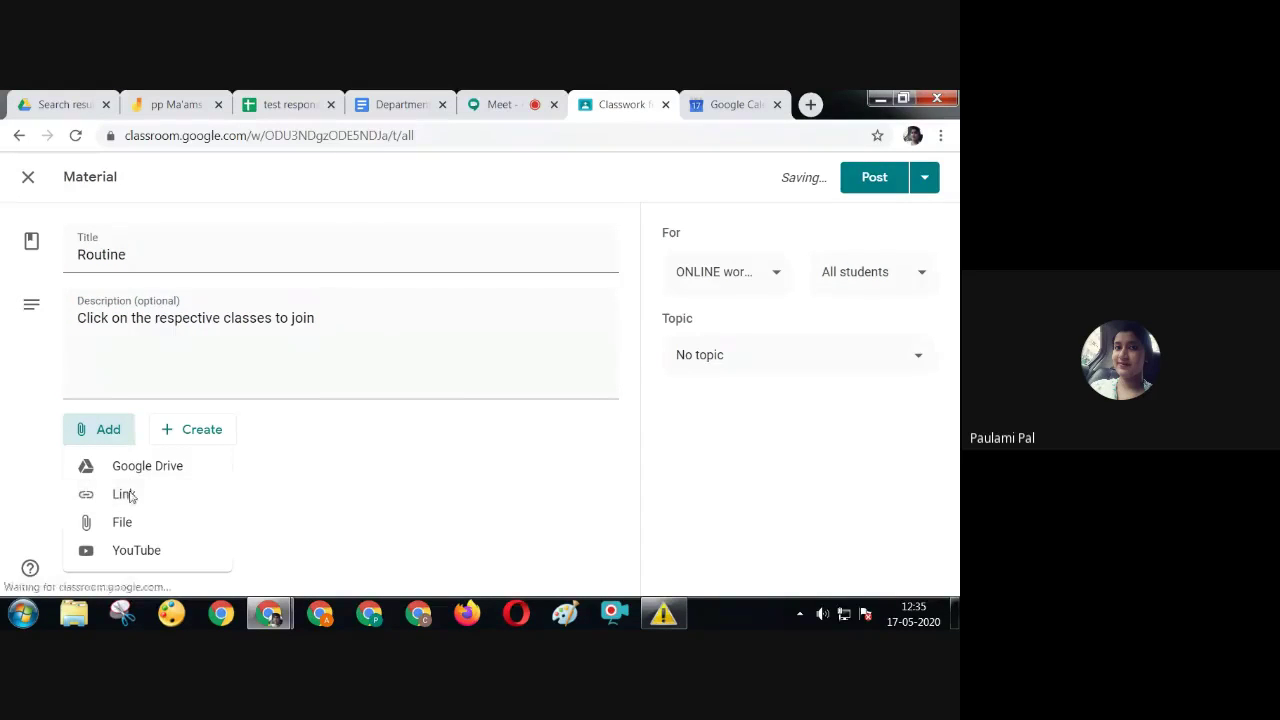
Attach the Departmental Routine doc's share link to the material
click(128, 492)
key(ctrl+v)
click(561, 443)
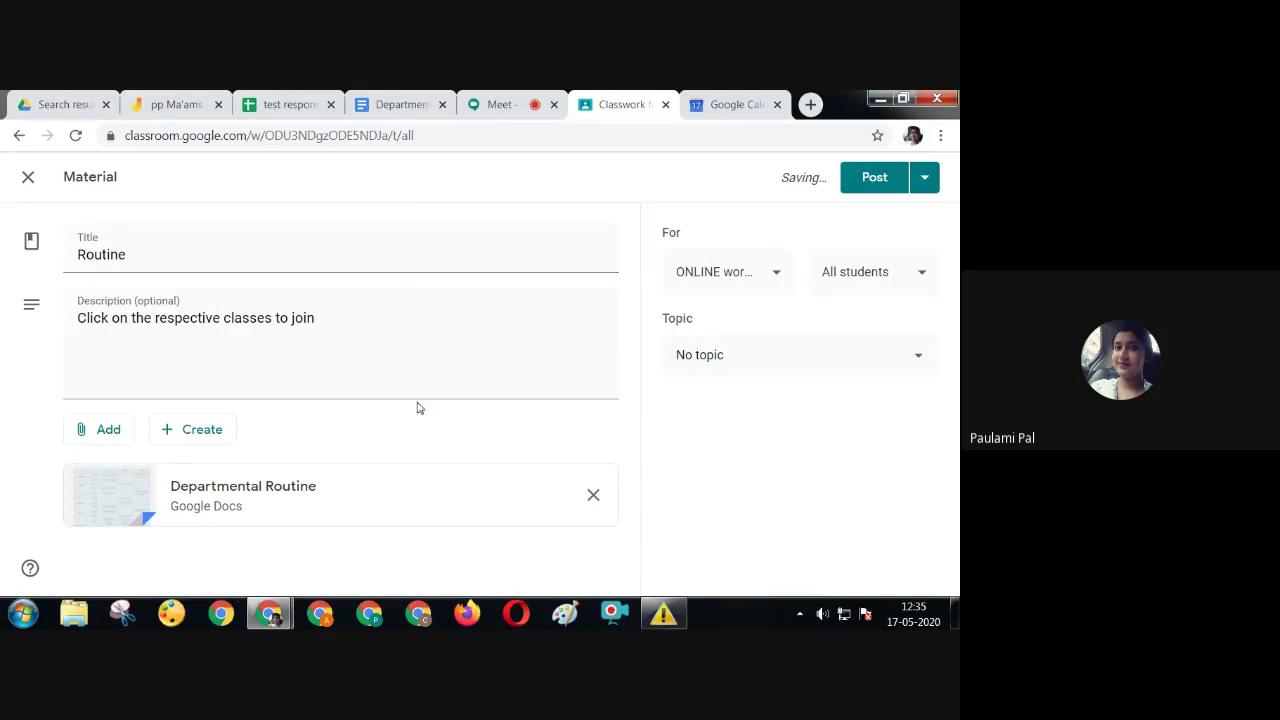
Create the topic 'Routine' for the material and post it to the class
click(856, 356)
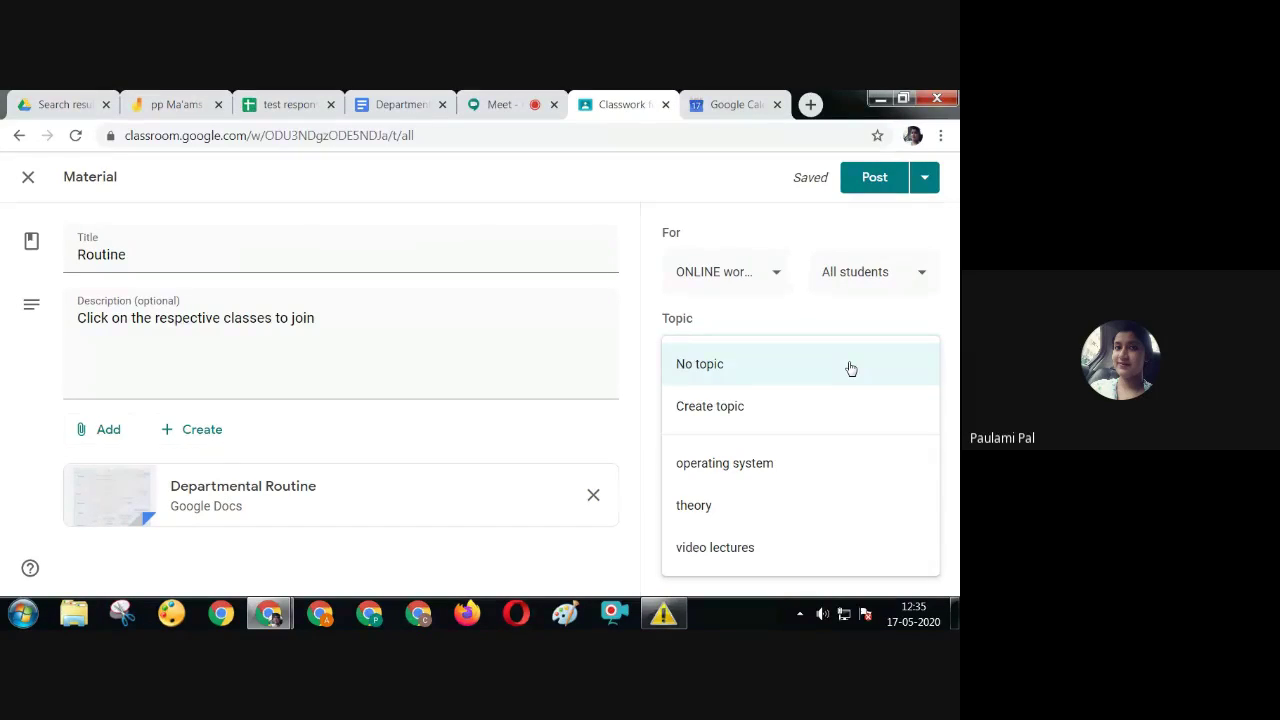
click(814, 405)
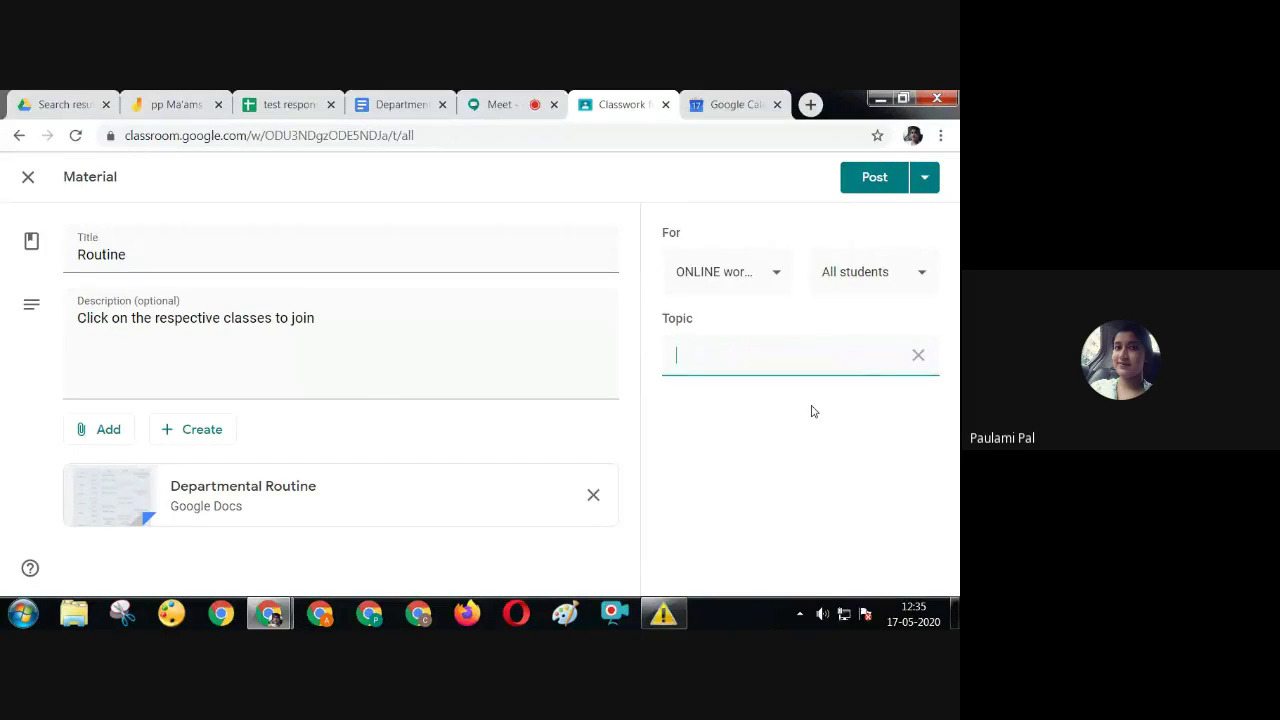
text(Routine)
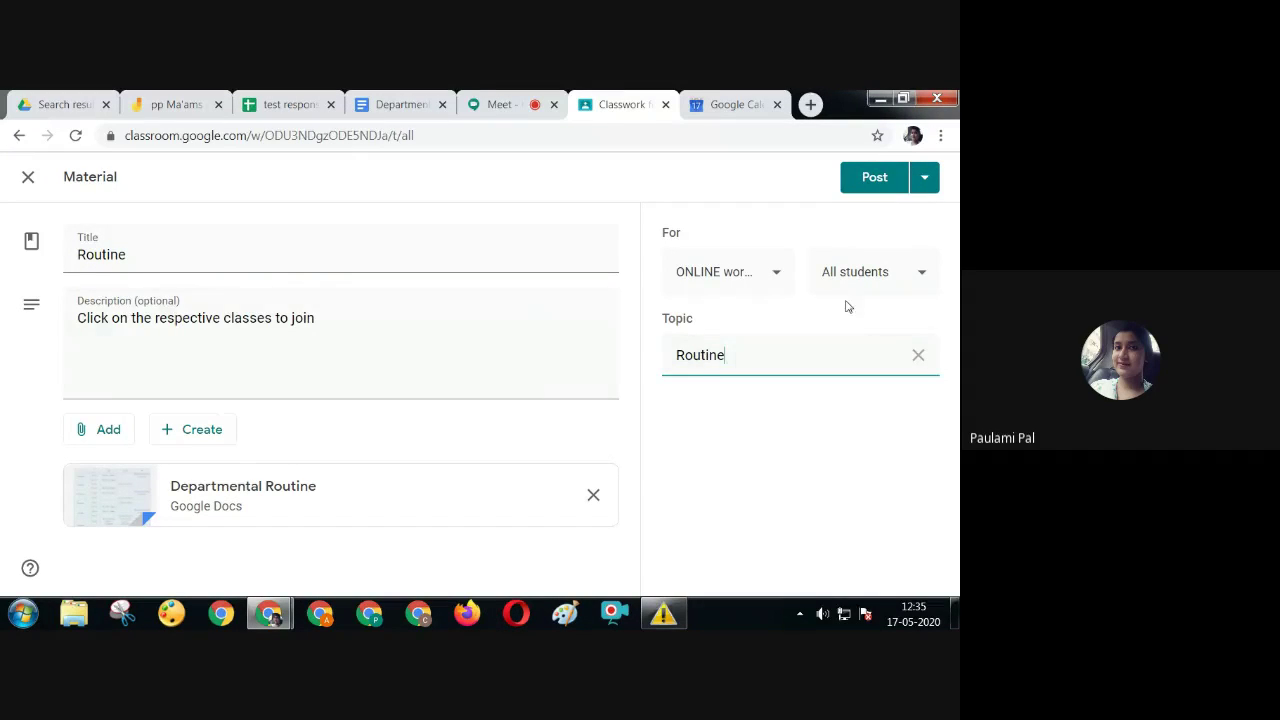
click(716, 282)
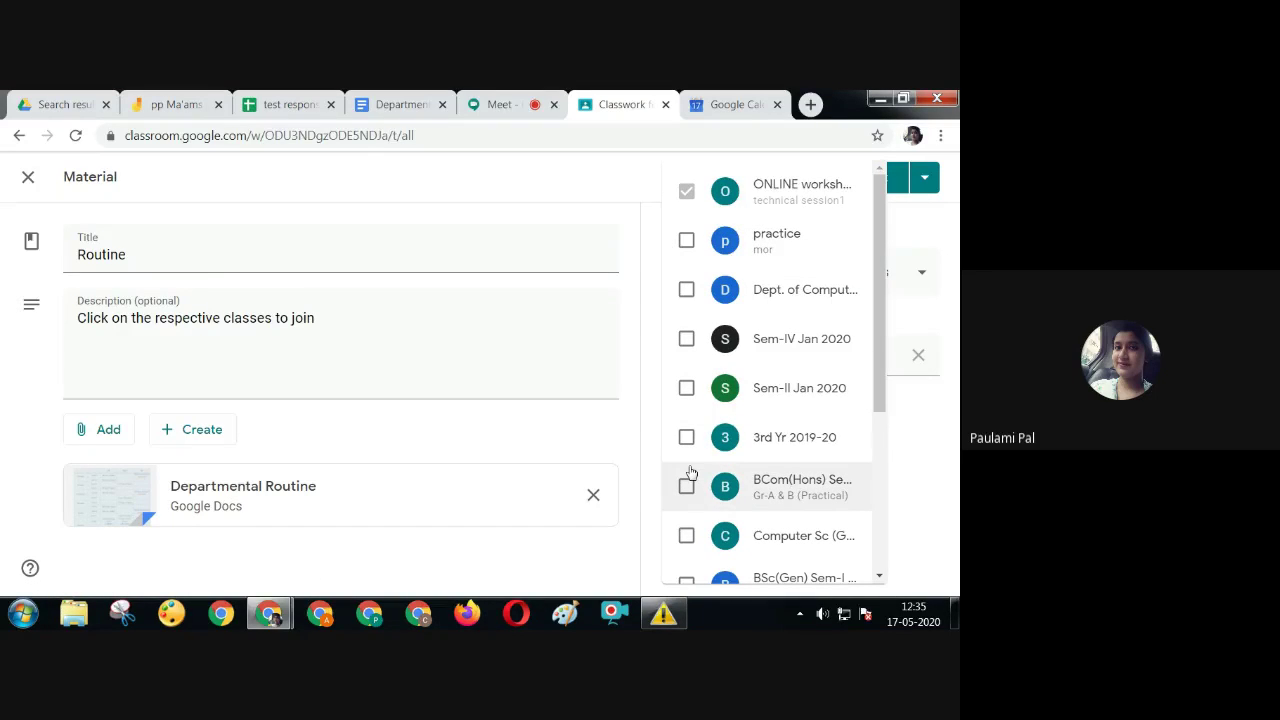
click(634, 400)
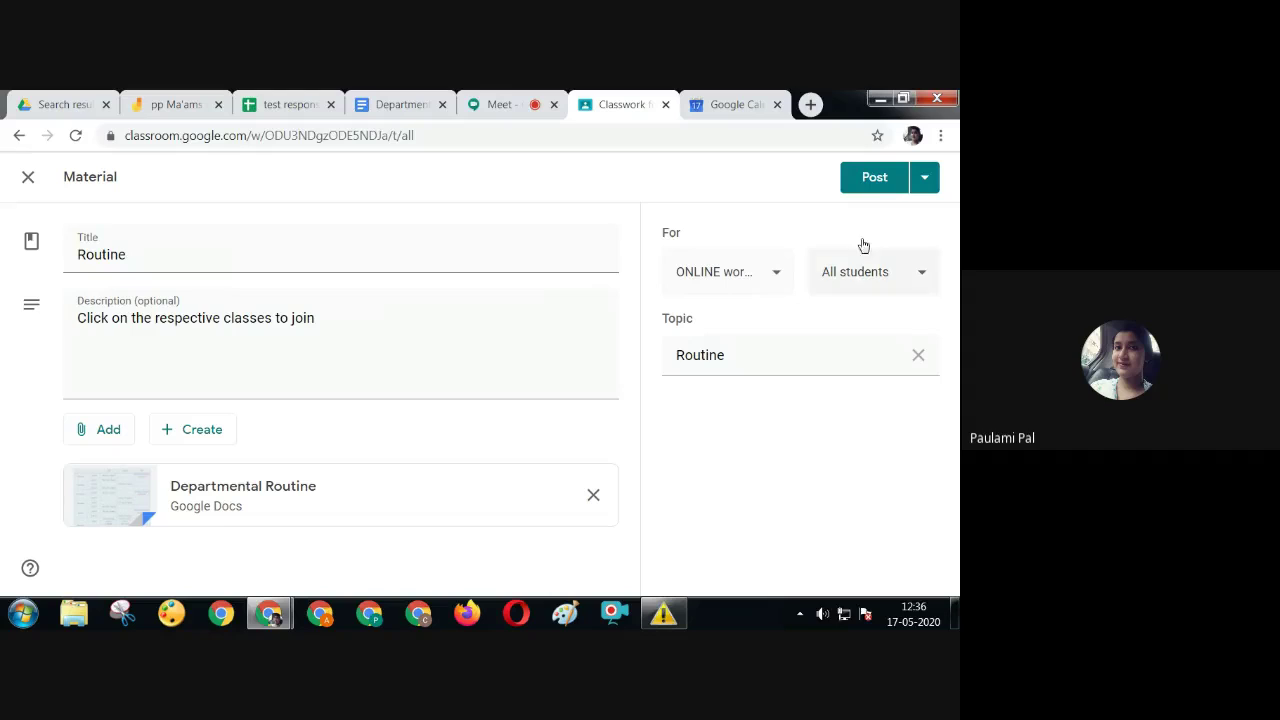
click(868, 188)
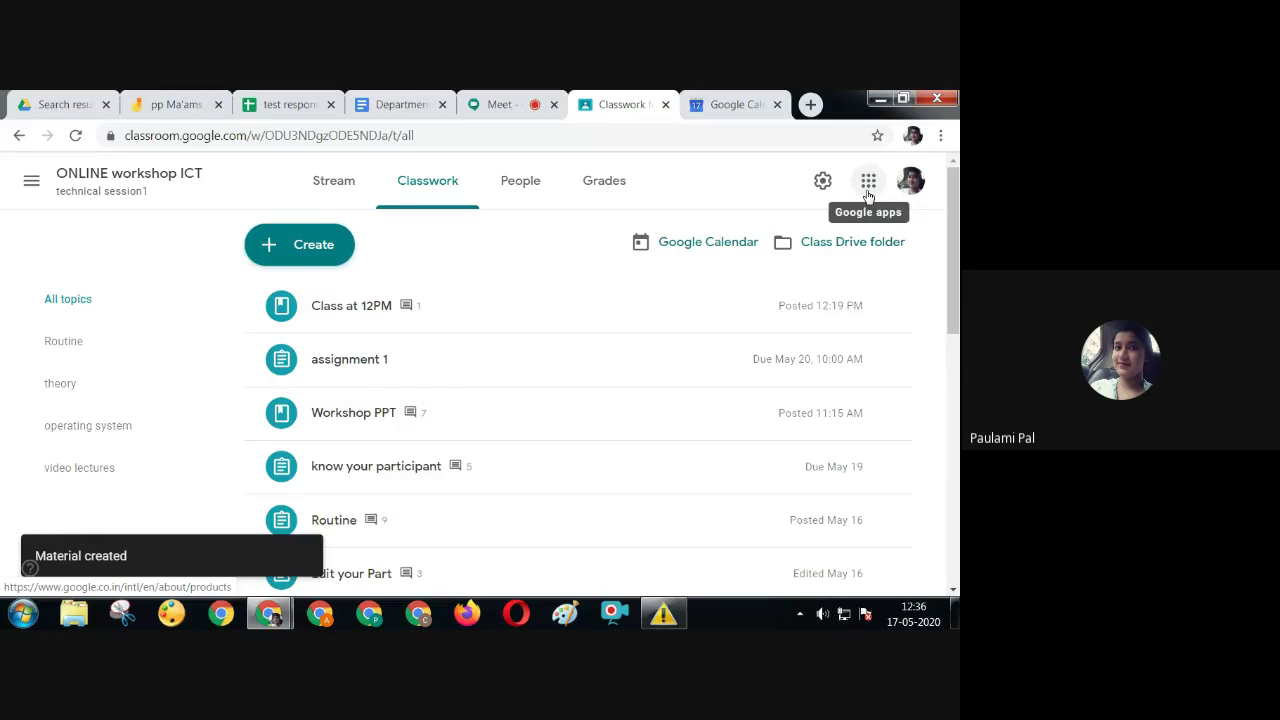
Expand the posted Routine material, open and close its doc link, then open another profile's browser window
scroll(957, 306, down, 3)
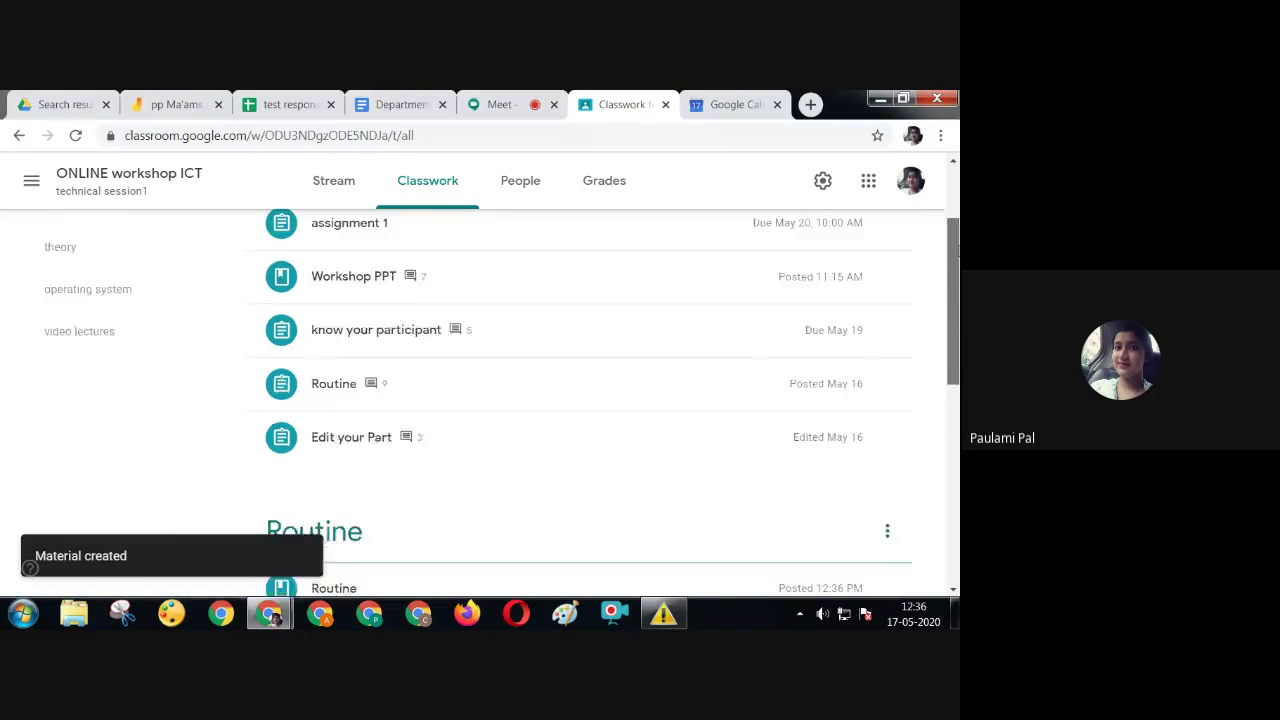
scroll(637, 346, down, 1)
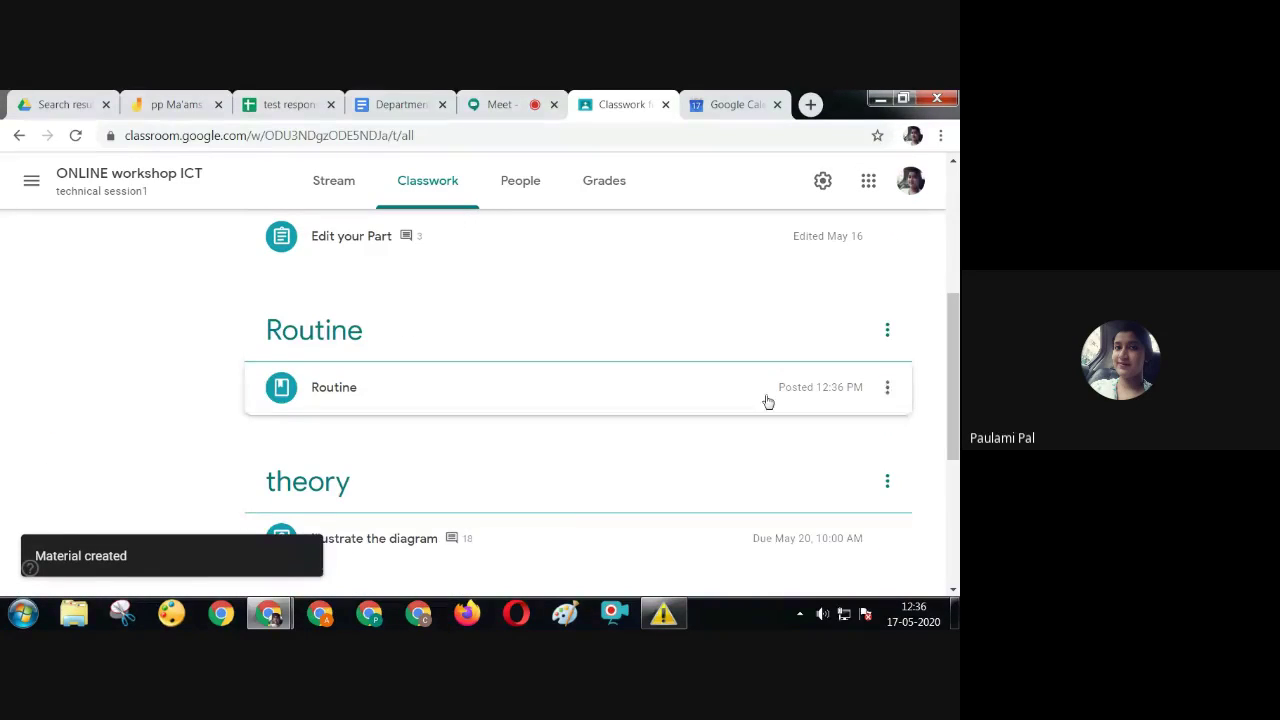
click(323, 402)
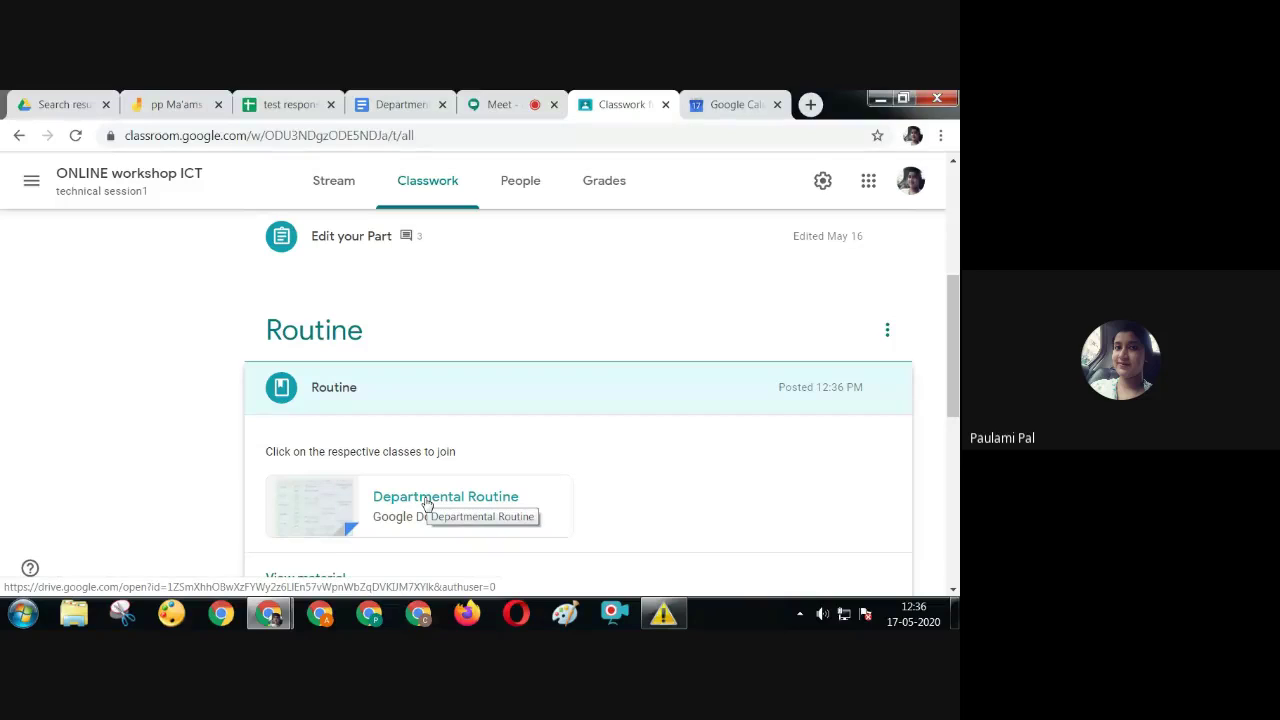
click(427, 503)
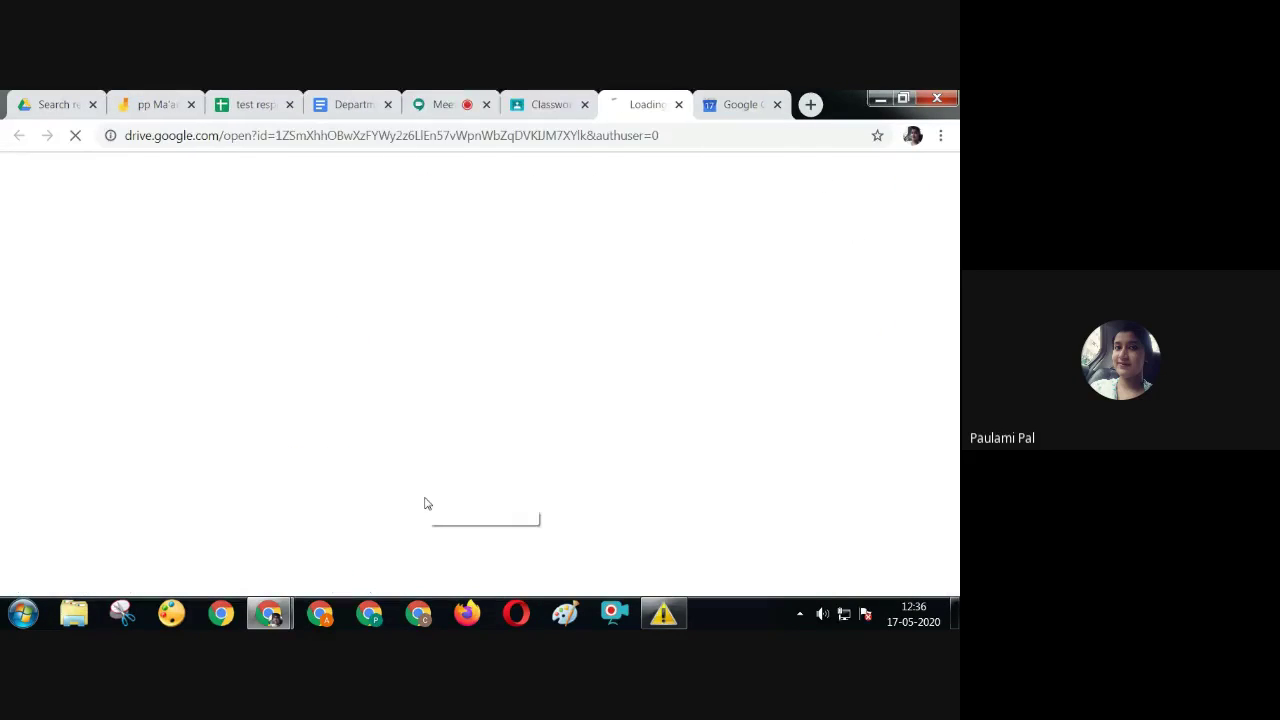
click(678, 104)
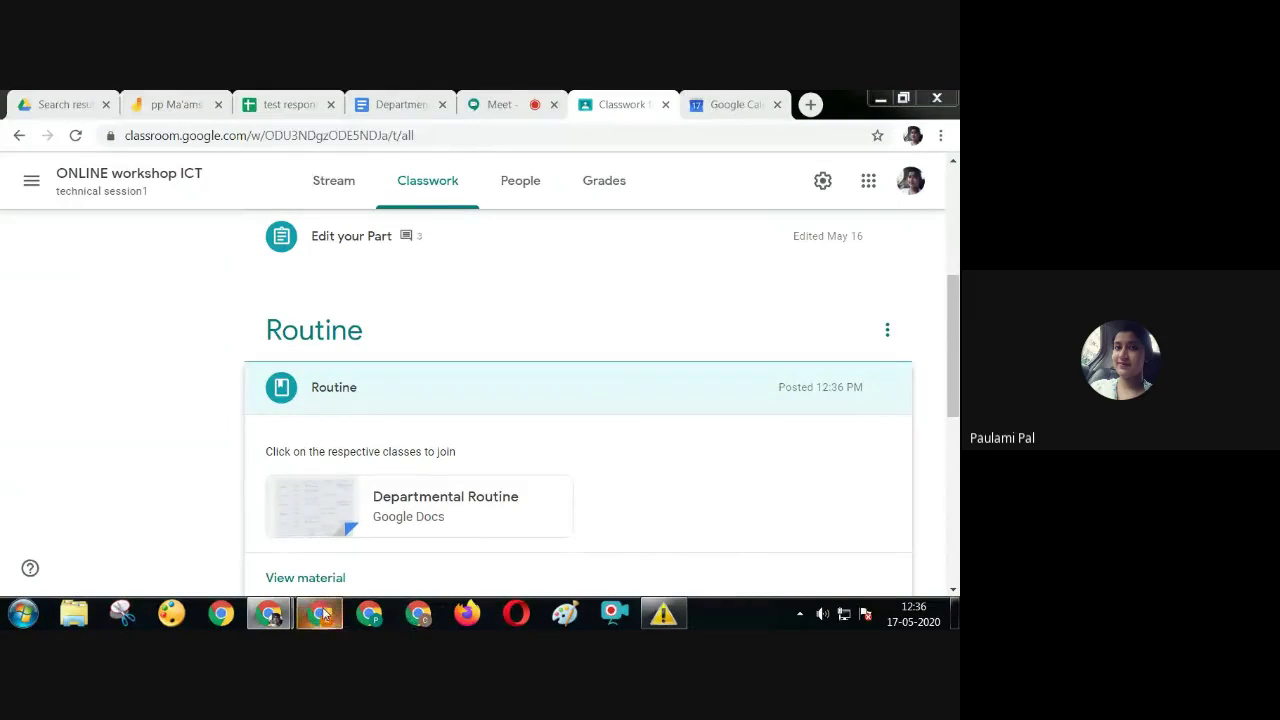
click(326, 612)
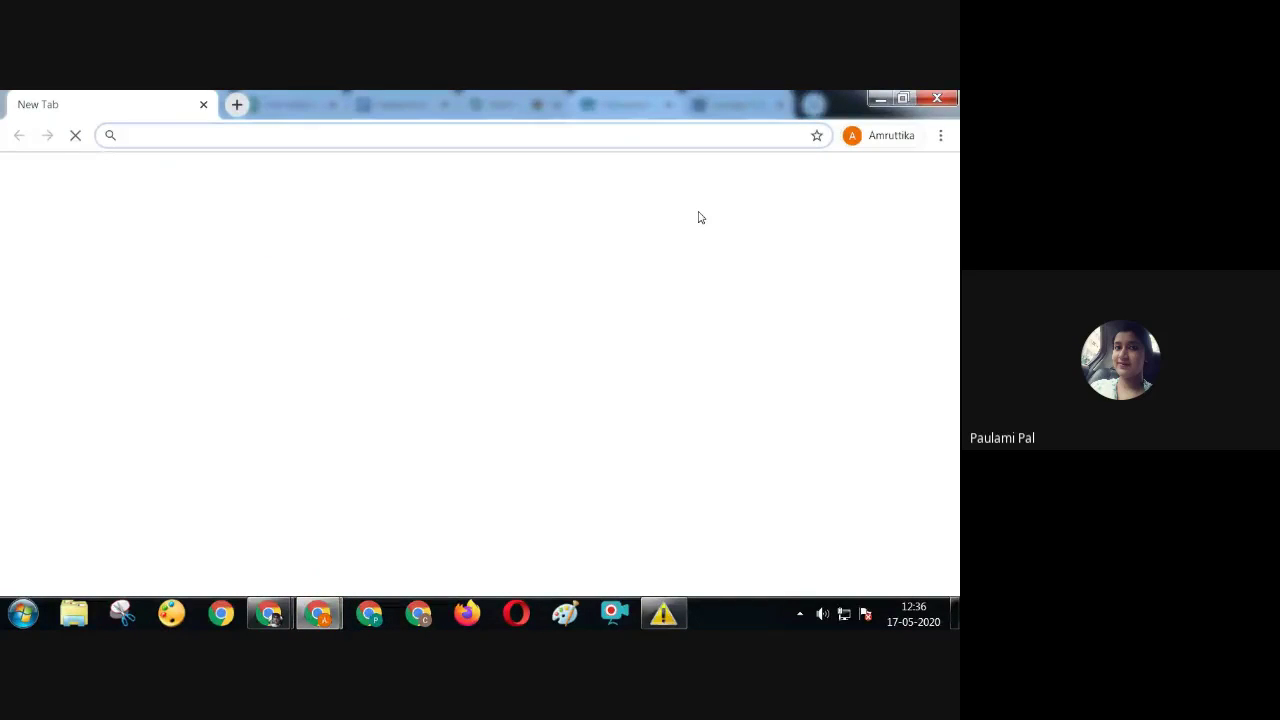
Load the Departmental Routine doc link in the other profile's window, hide the outline, and reveal Monday's Python link
right_click(552, 143)
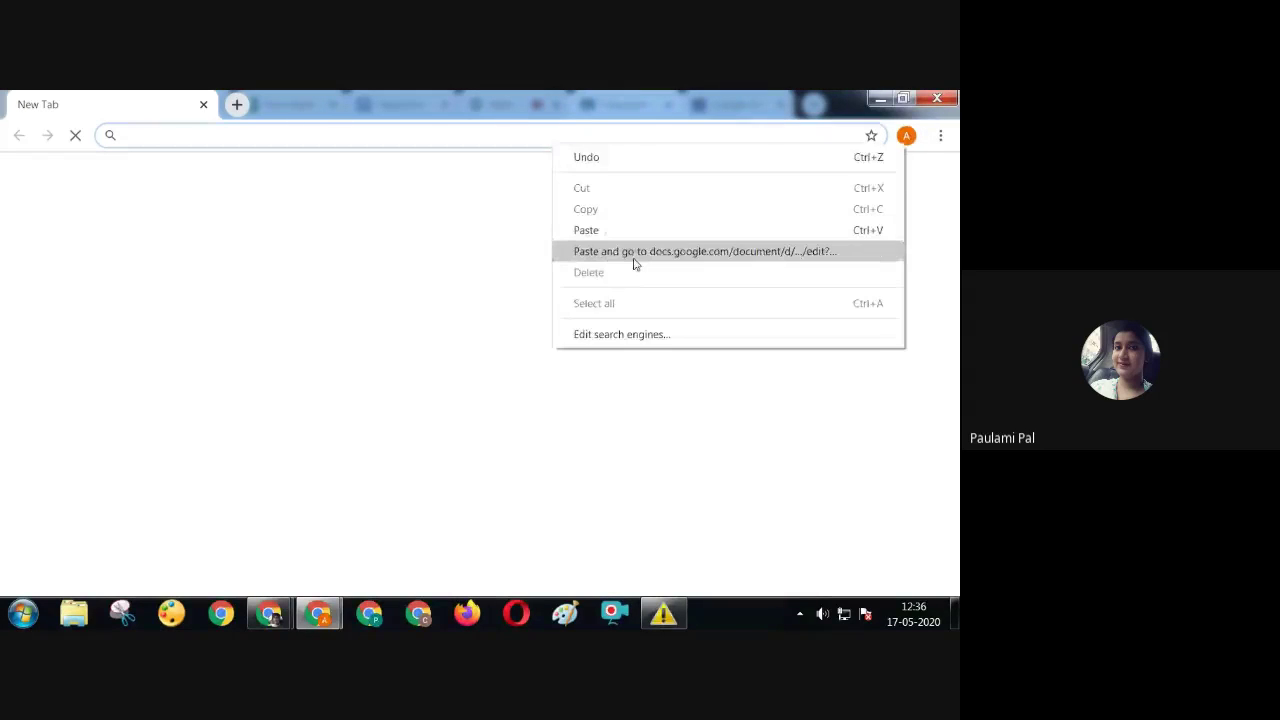
click(634, 258)
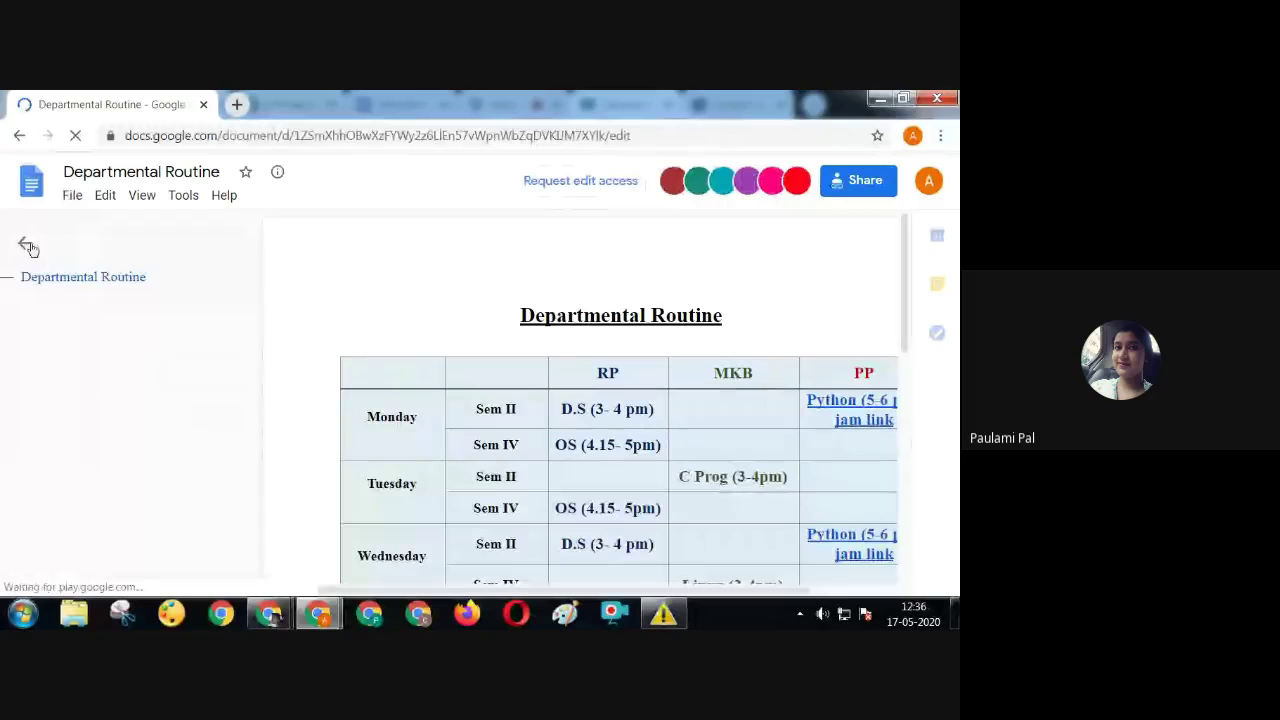
click(27, 245)
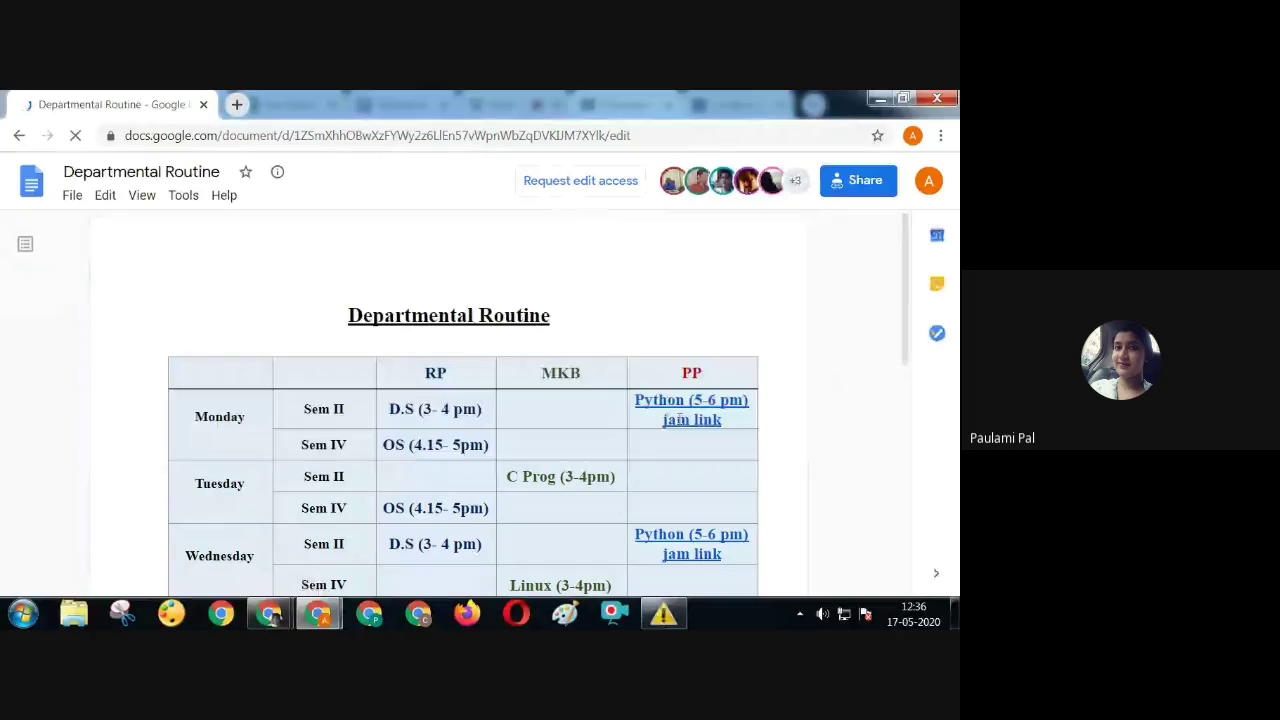
click(700, 401)
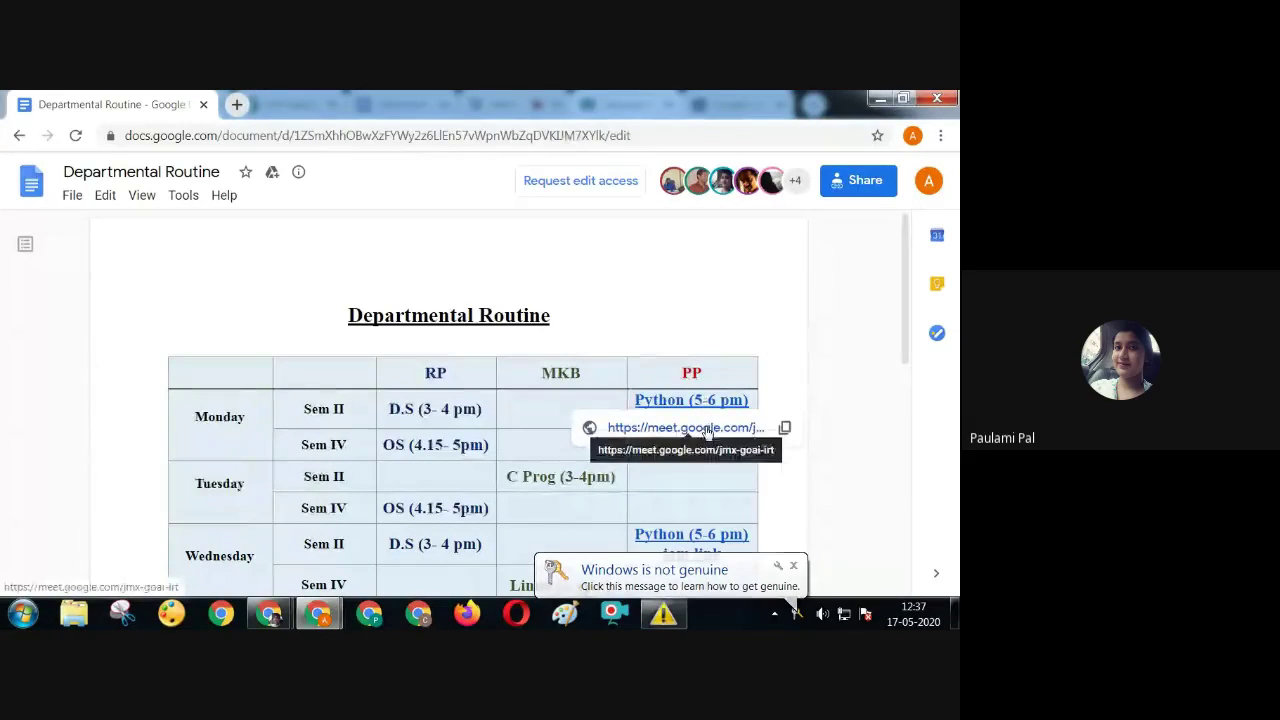
Try Monday's Python Meet link, close that tab, then open the Jamboard from Monday's jam link
click(686, 427)
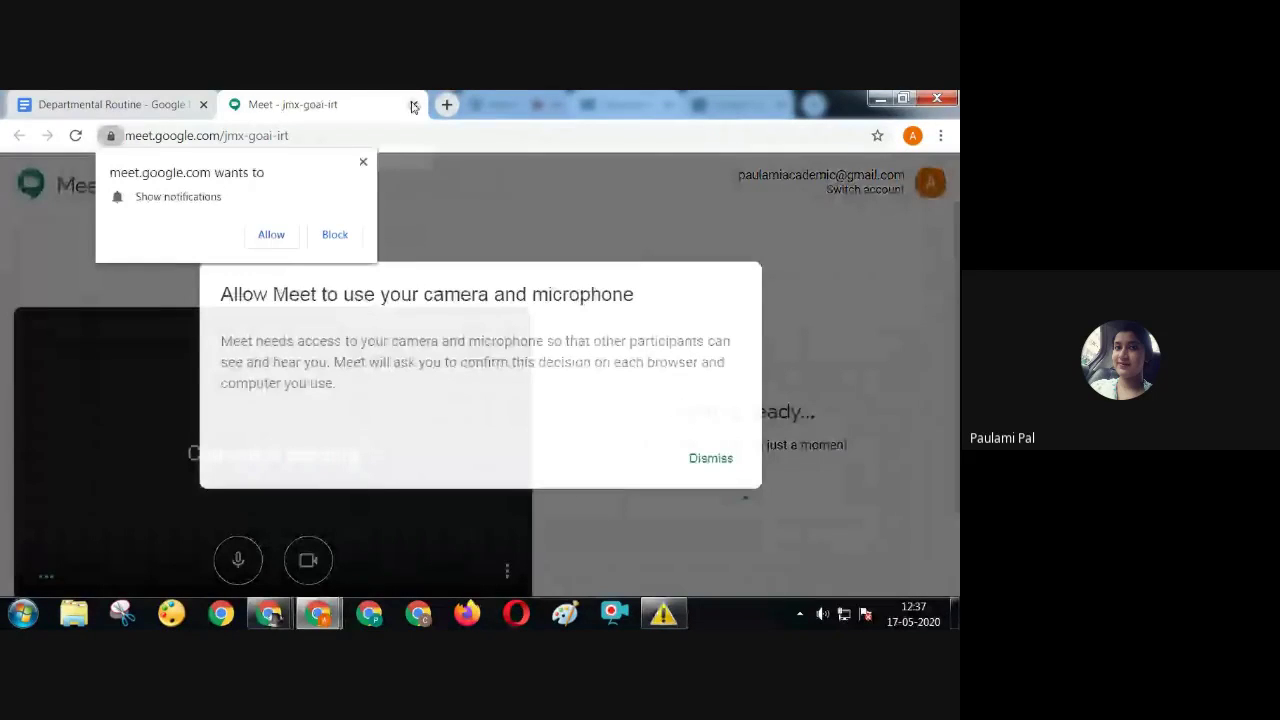
click(412, 105)
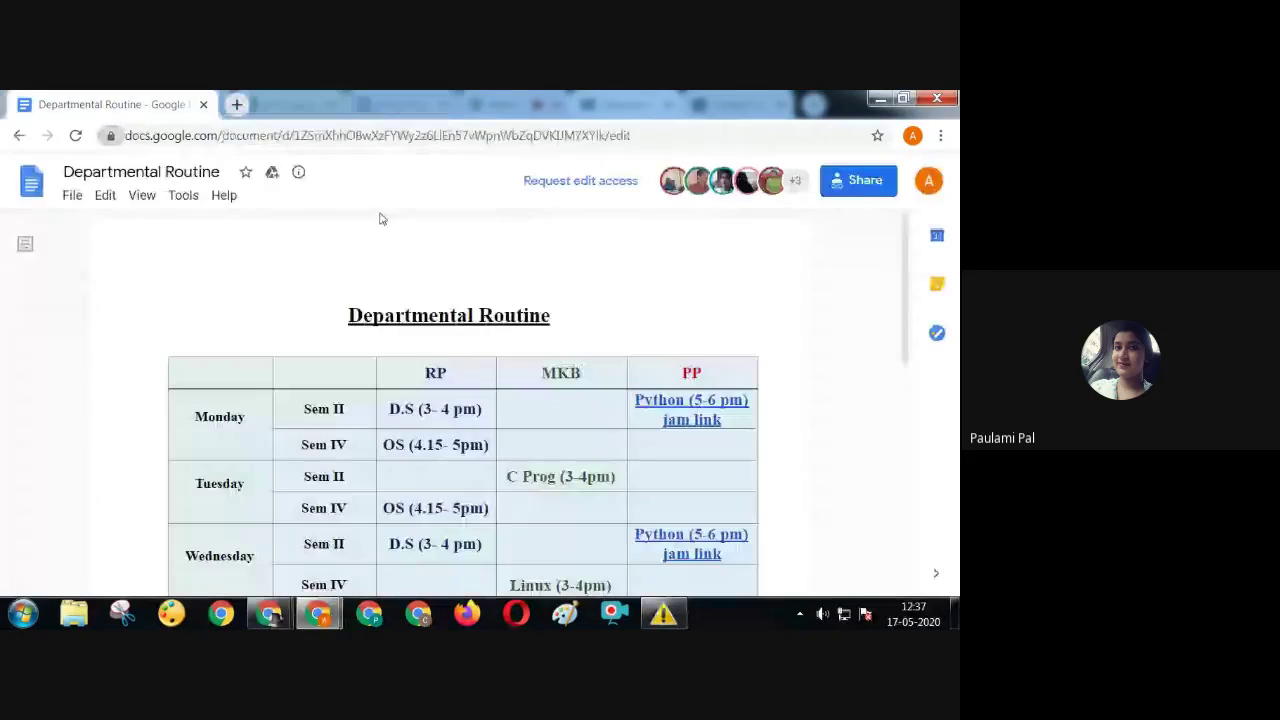
click(690, 419)
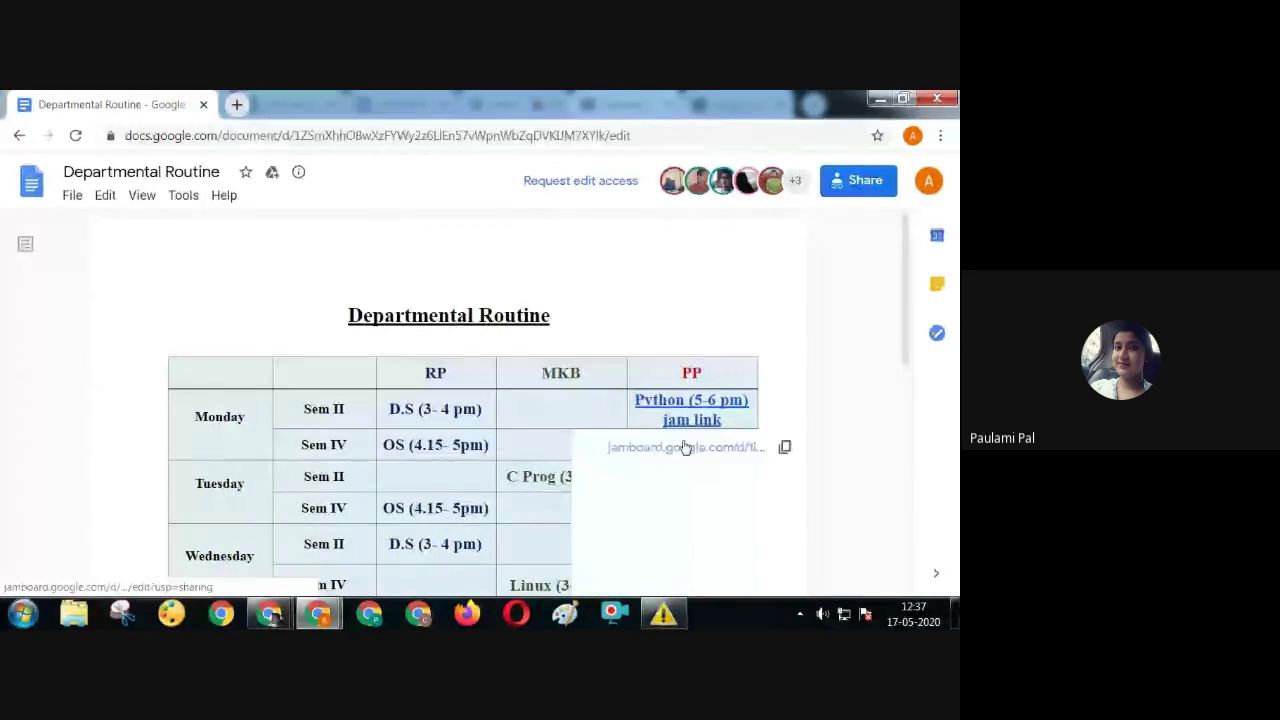
click(684, 447)
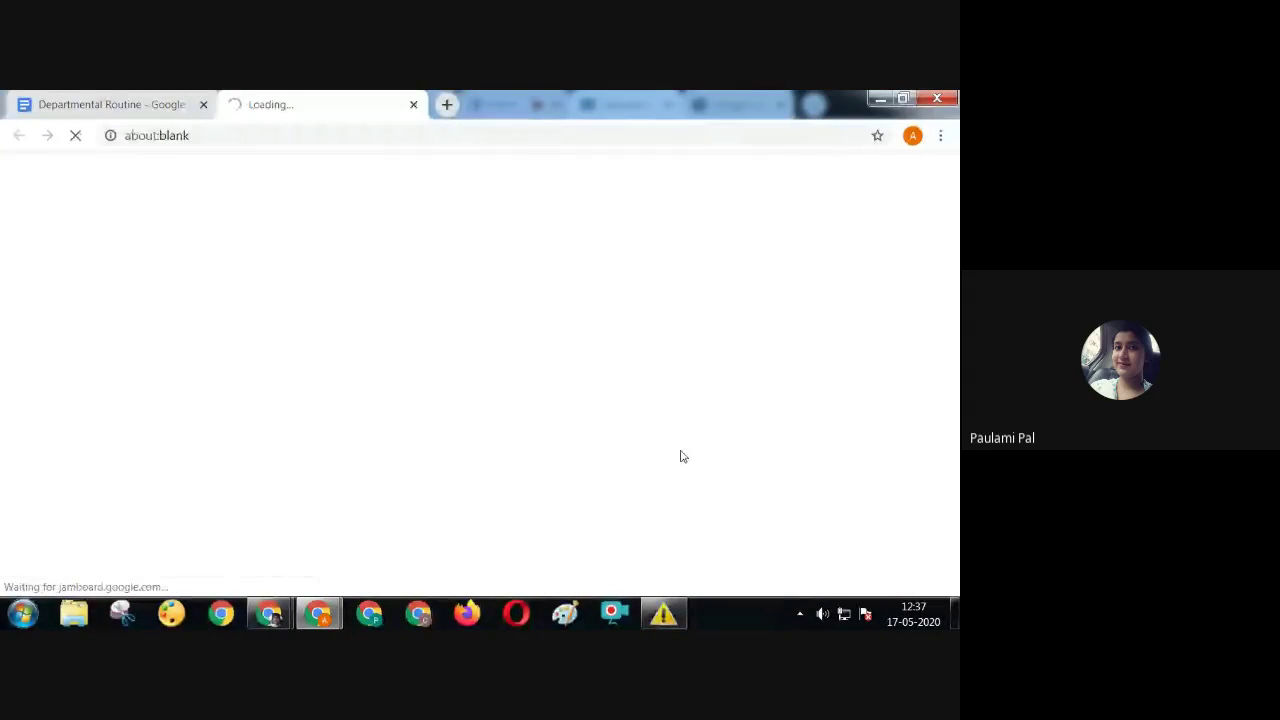
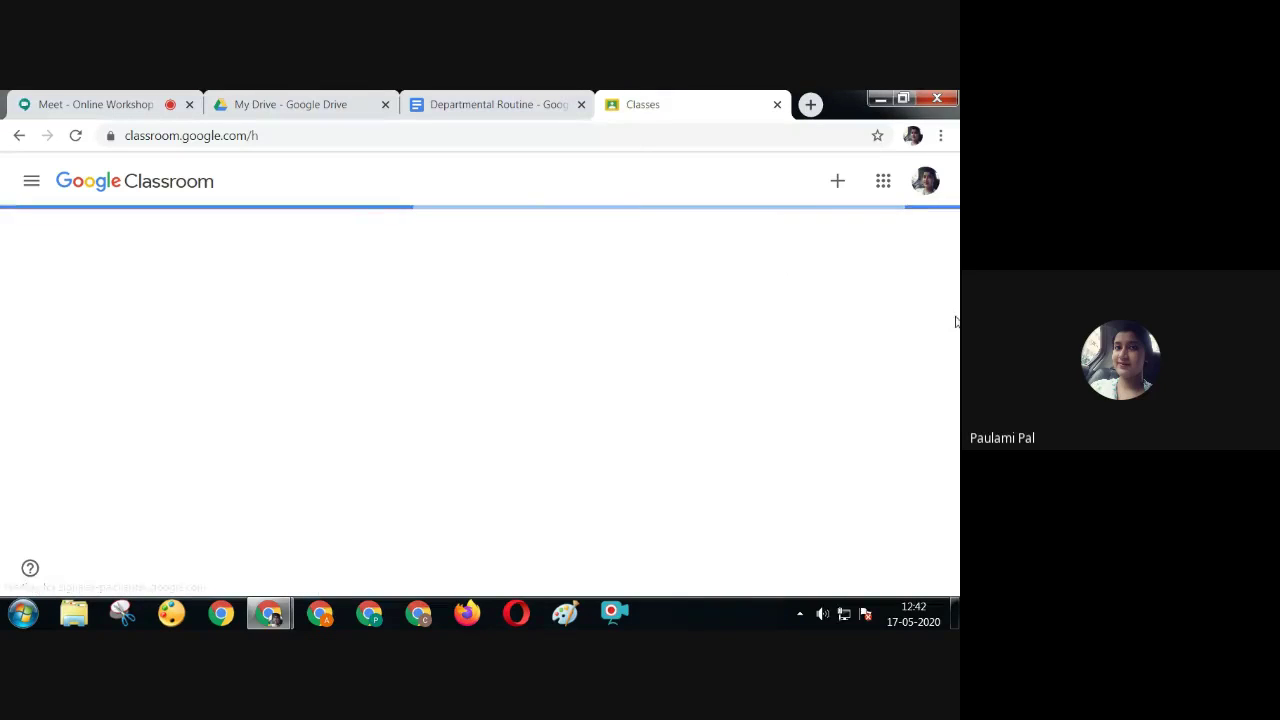
Close the Departmental Routine document and open the ONLINE workshop ICT class
click(531, 105)
click(581, 104)
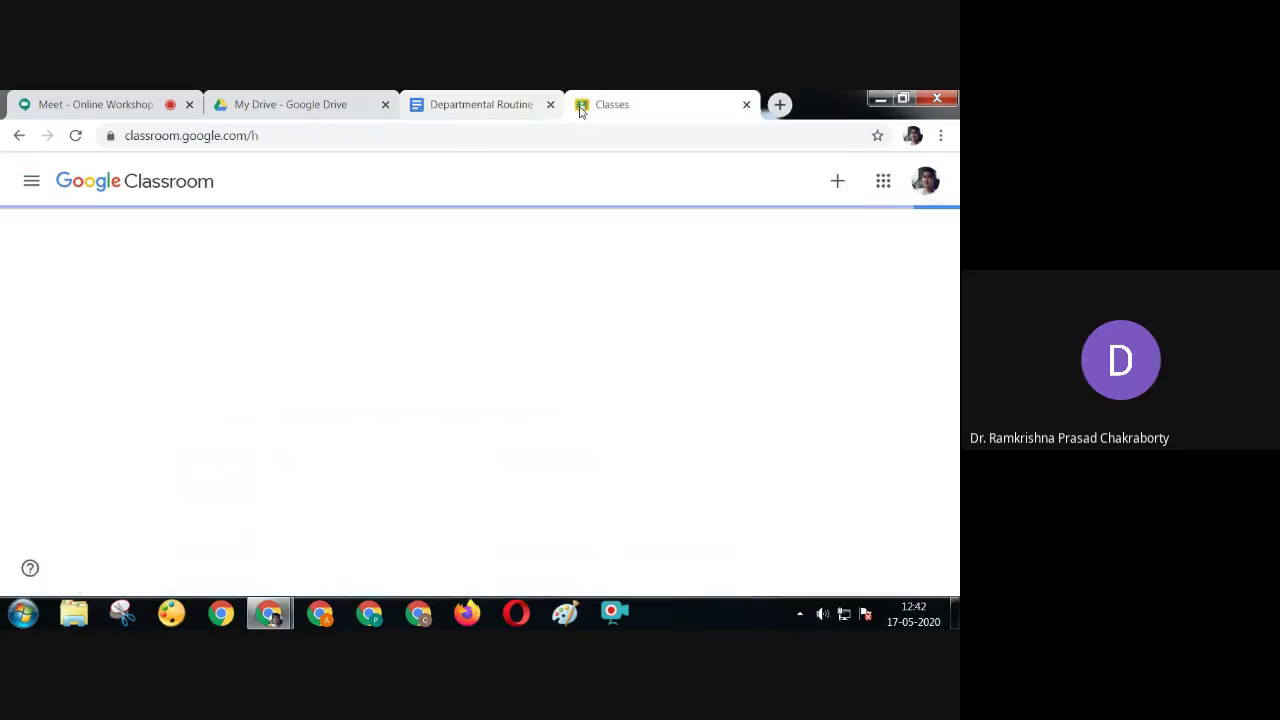
click(418, 262)
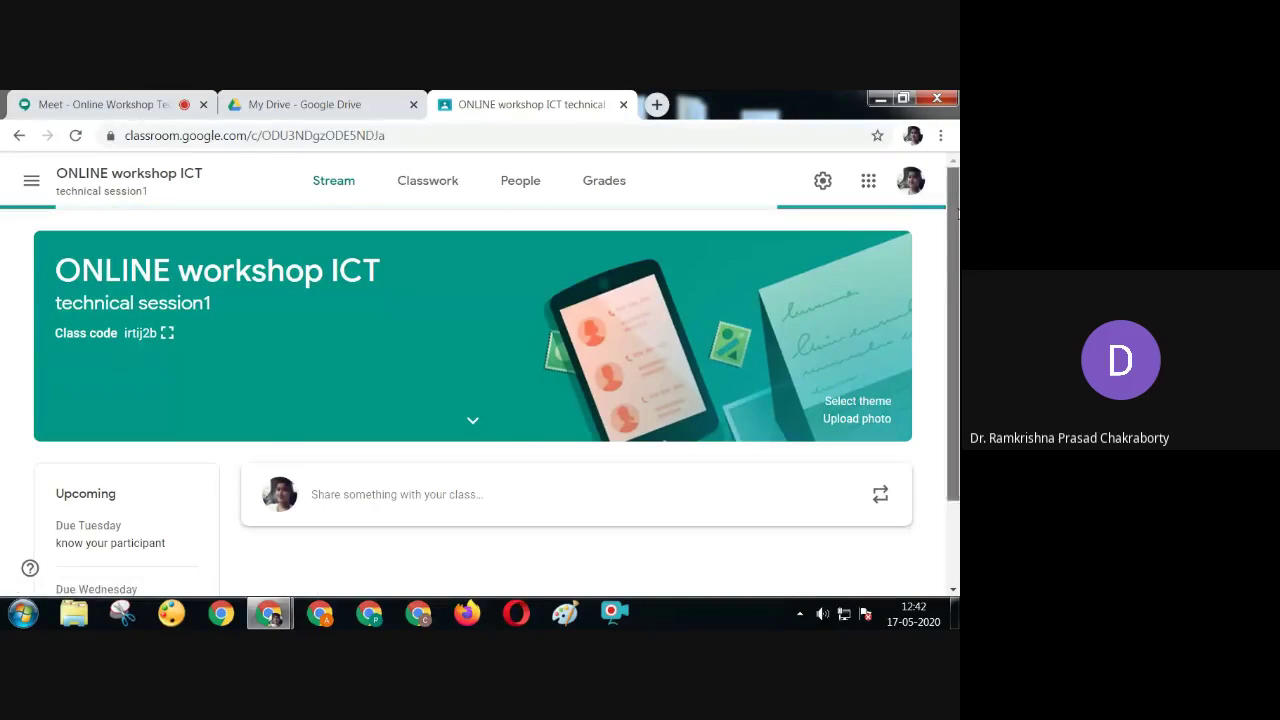
scroll(957, 210, down, 2)
scroll(957, 210, down, 2)
scroll(638, 414, up, 3)
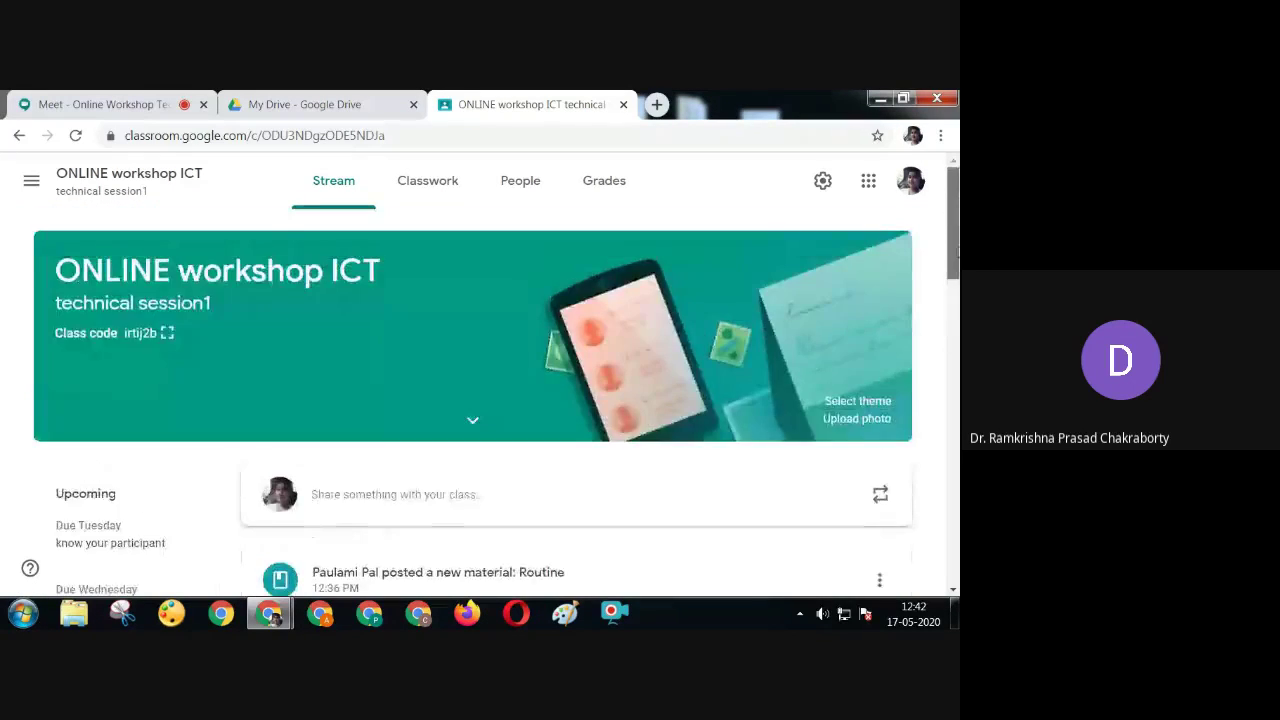
scroll(638, 414, down, 2)
Check the Routine post and My Drive, then go to the class's Classwork page
click(638, 414)
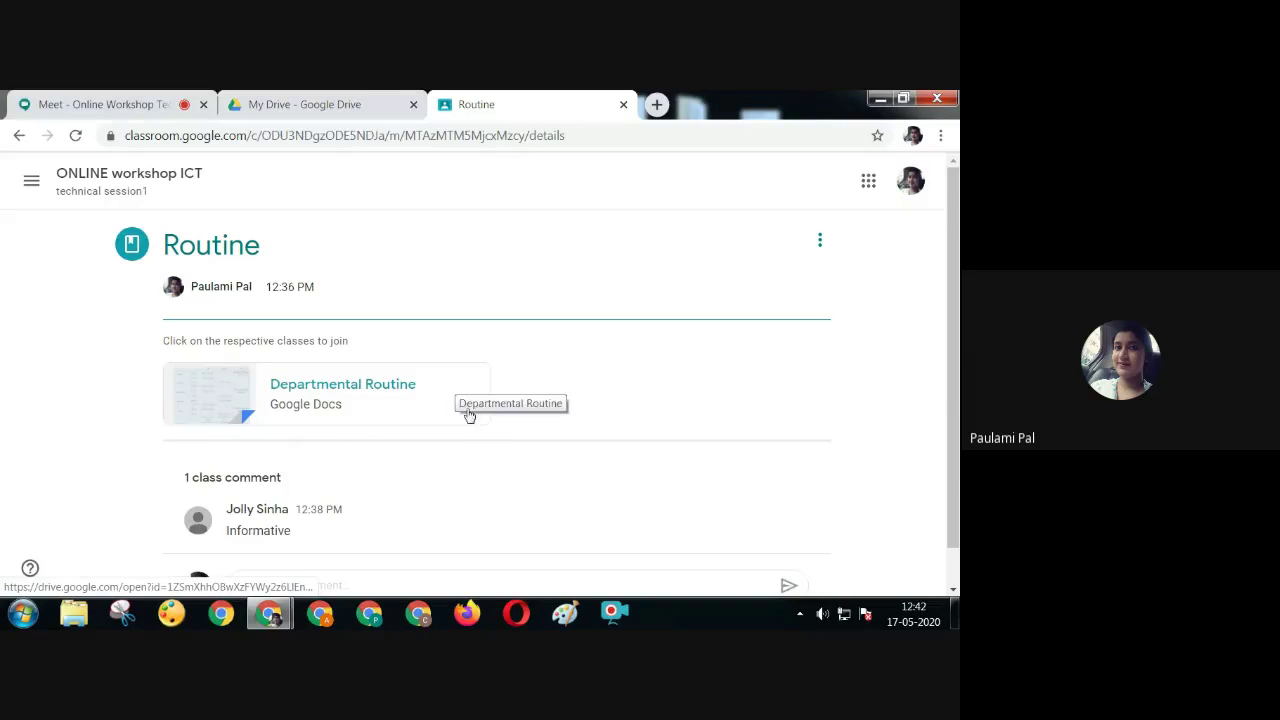
click(312, 98)
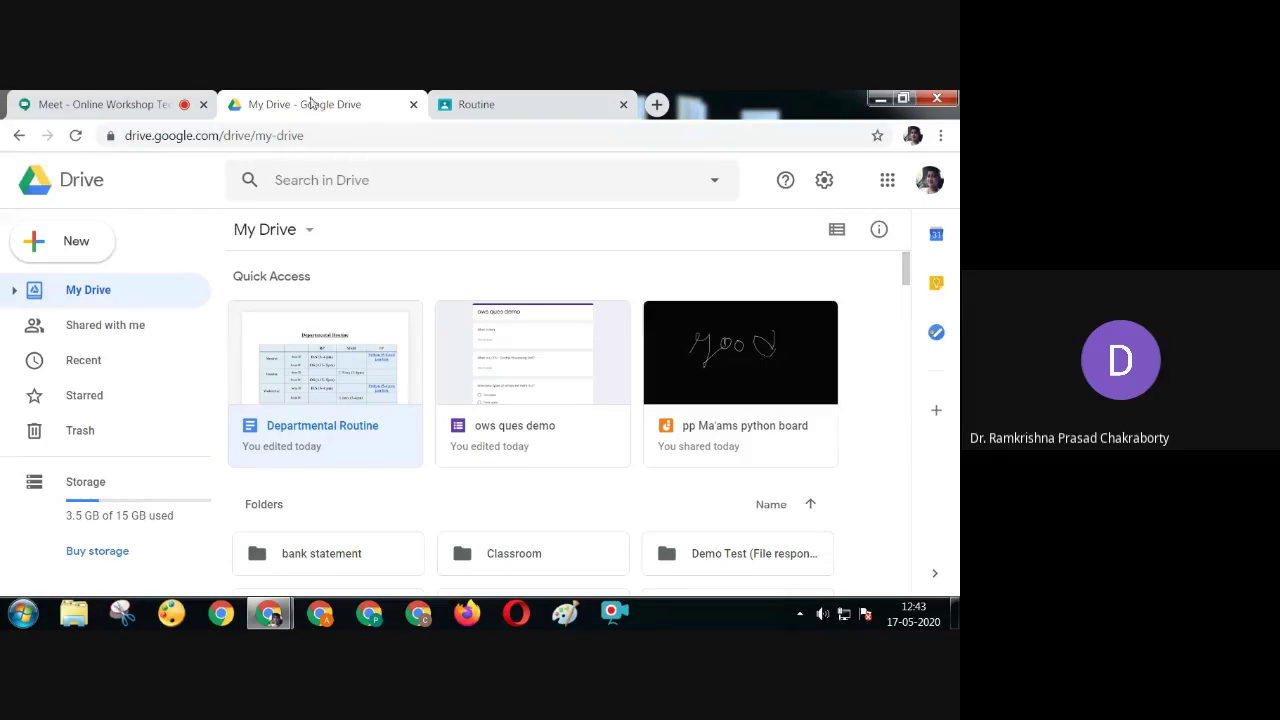
click(103, 96)
click(290, 106)
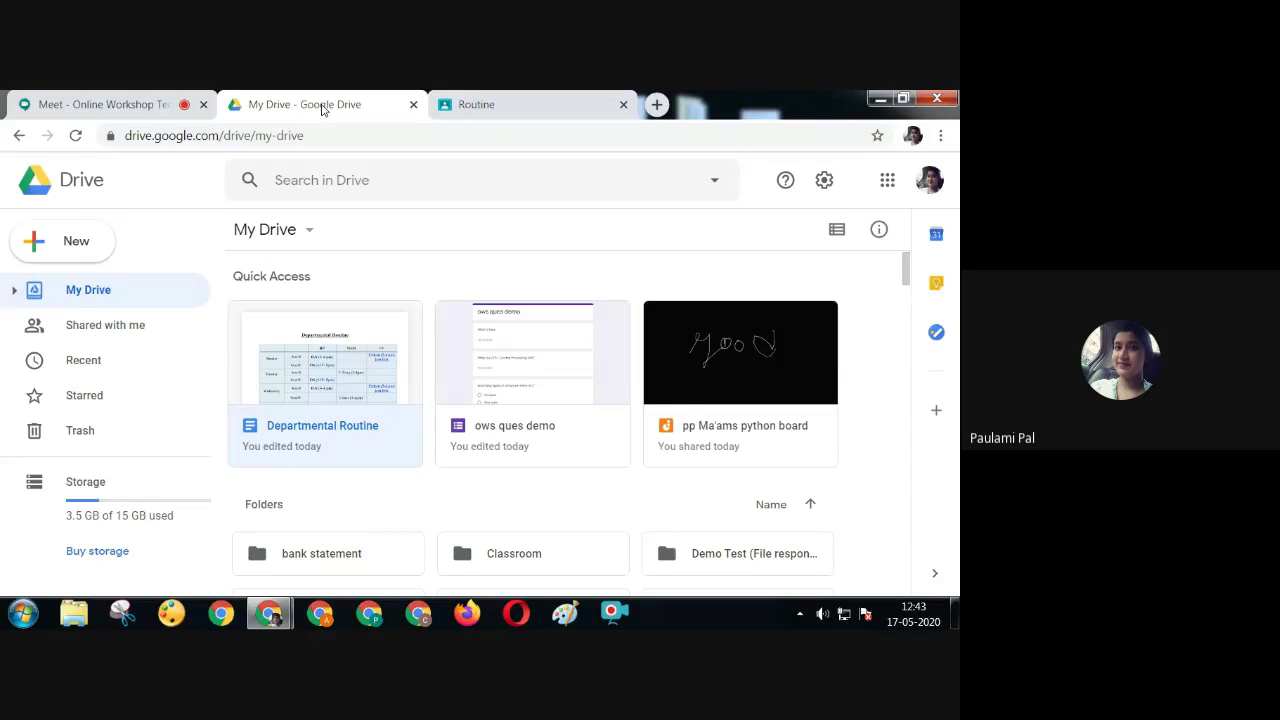
click(466, 100)
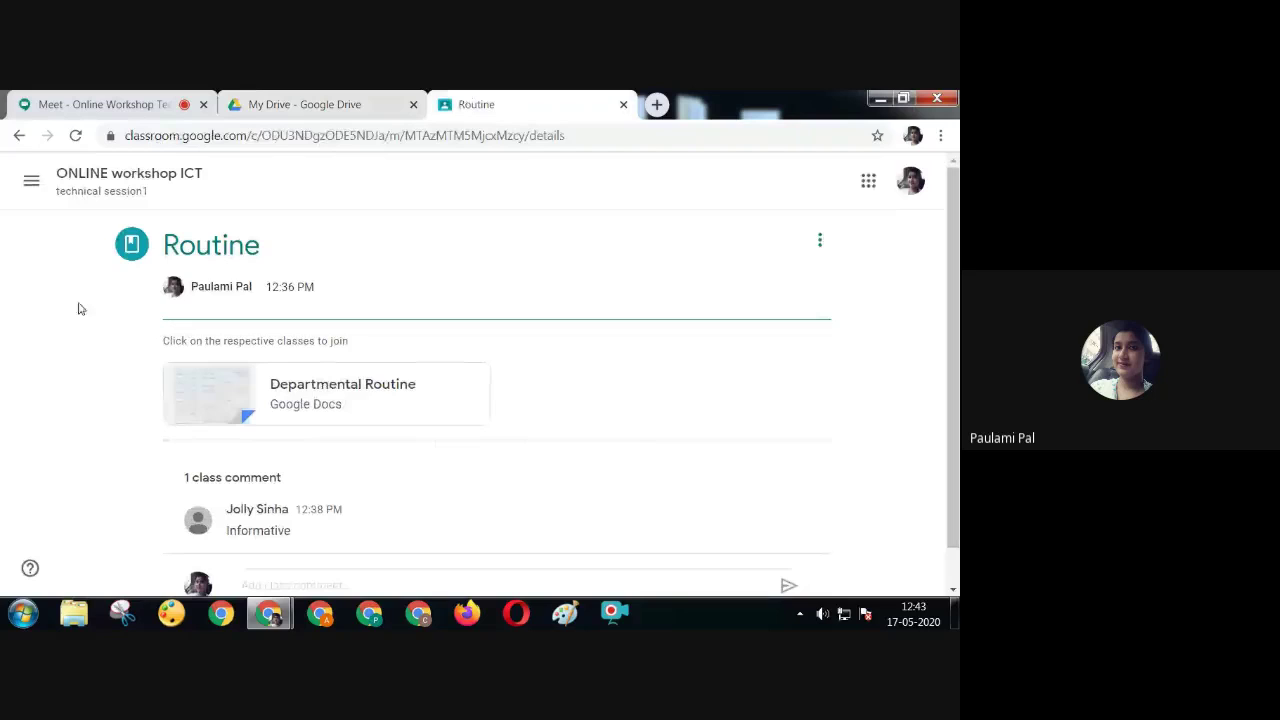
click(18, 135)
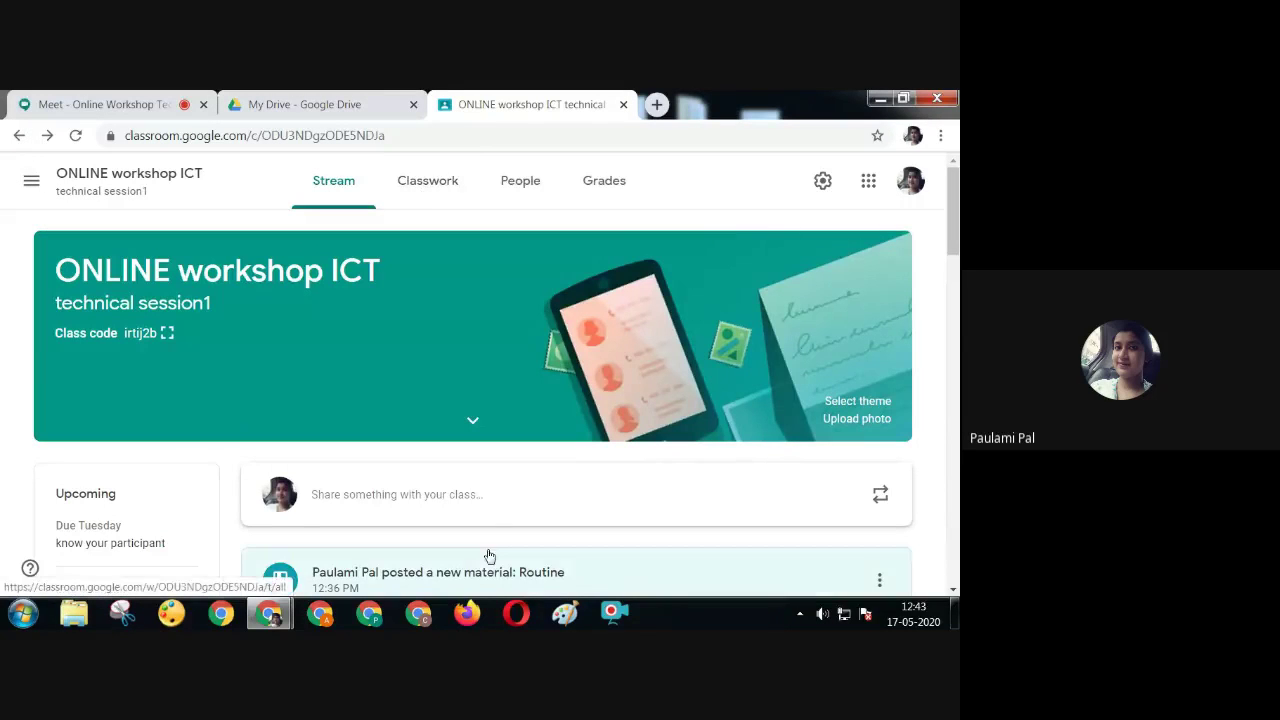
click(422, 183)
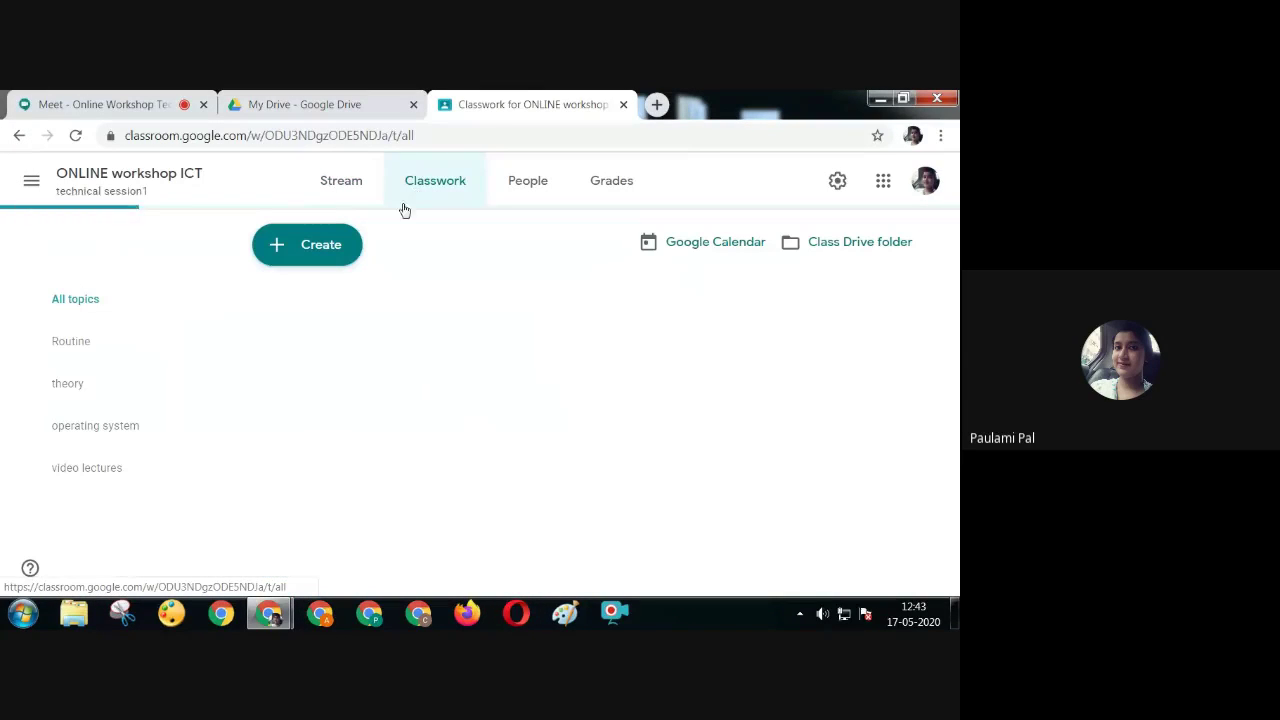
Create a Quiz assignment titled 'misc. Quiz' and open its attached Blank Quiz form
click(333, 256)
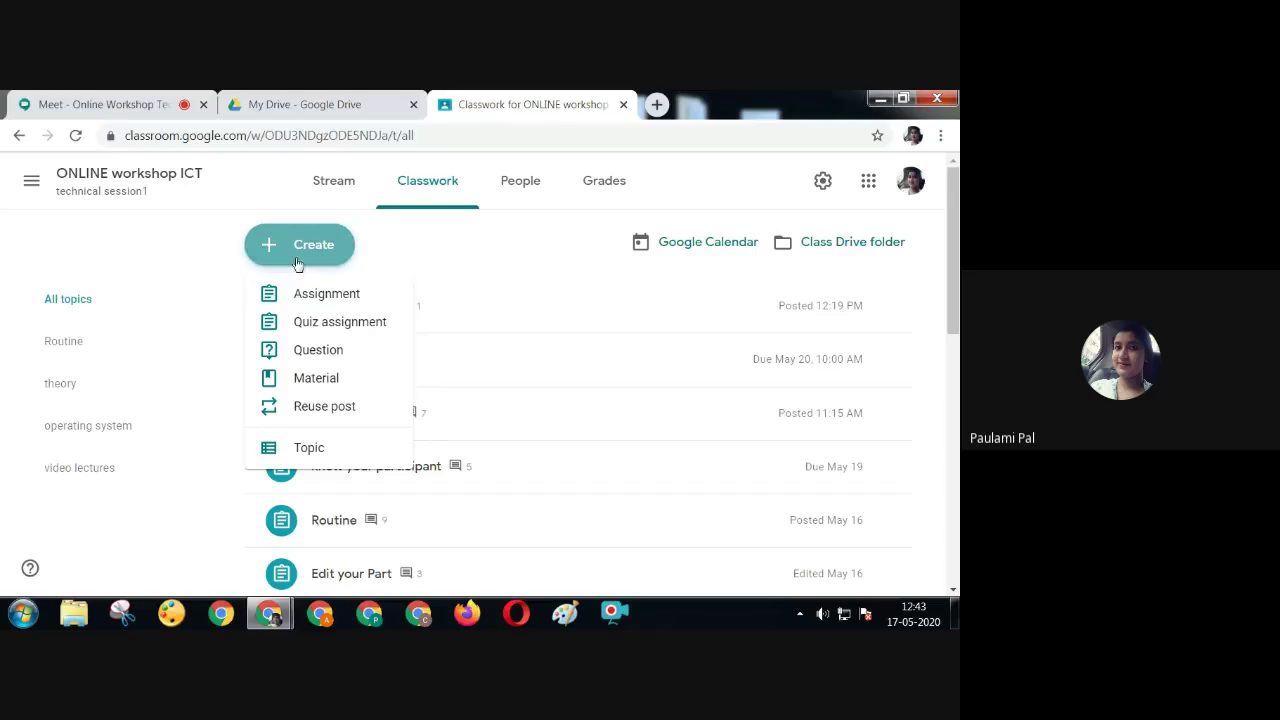
click(348, 322)
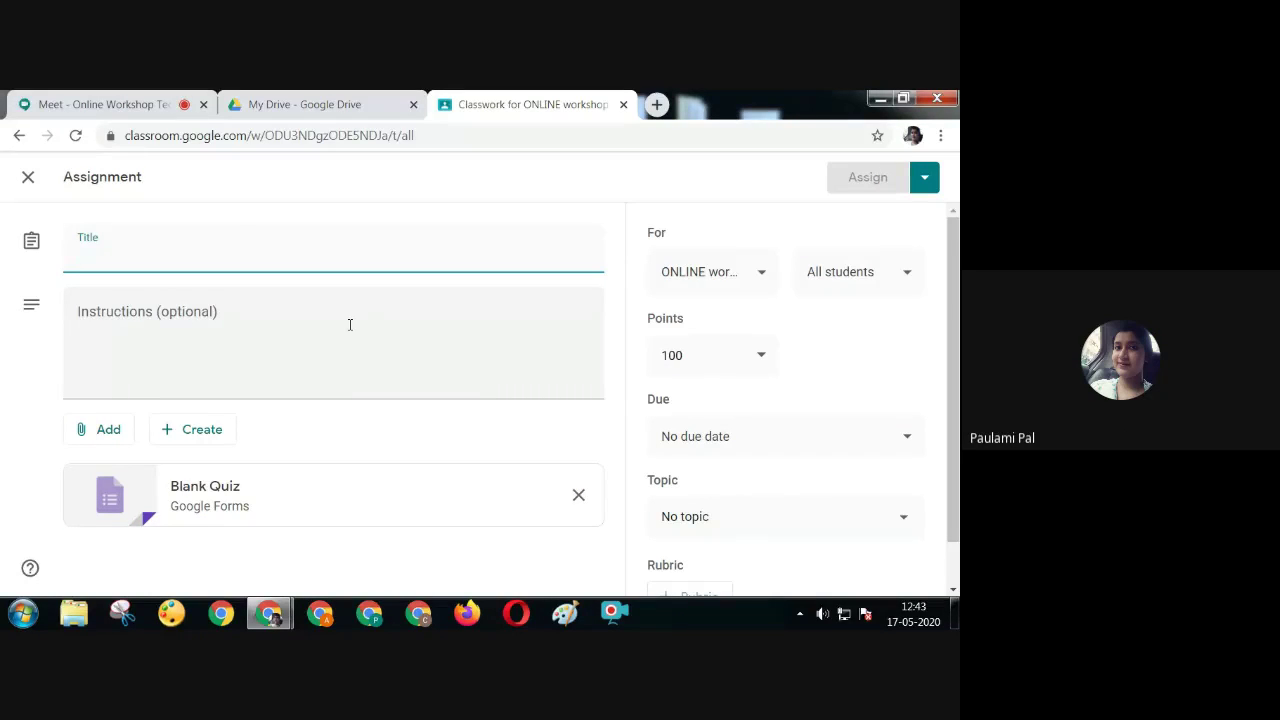
text(mis)
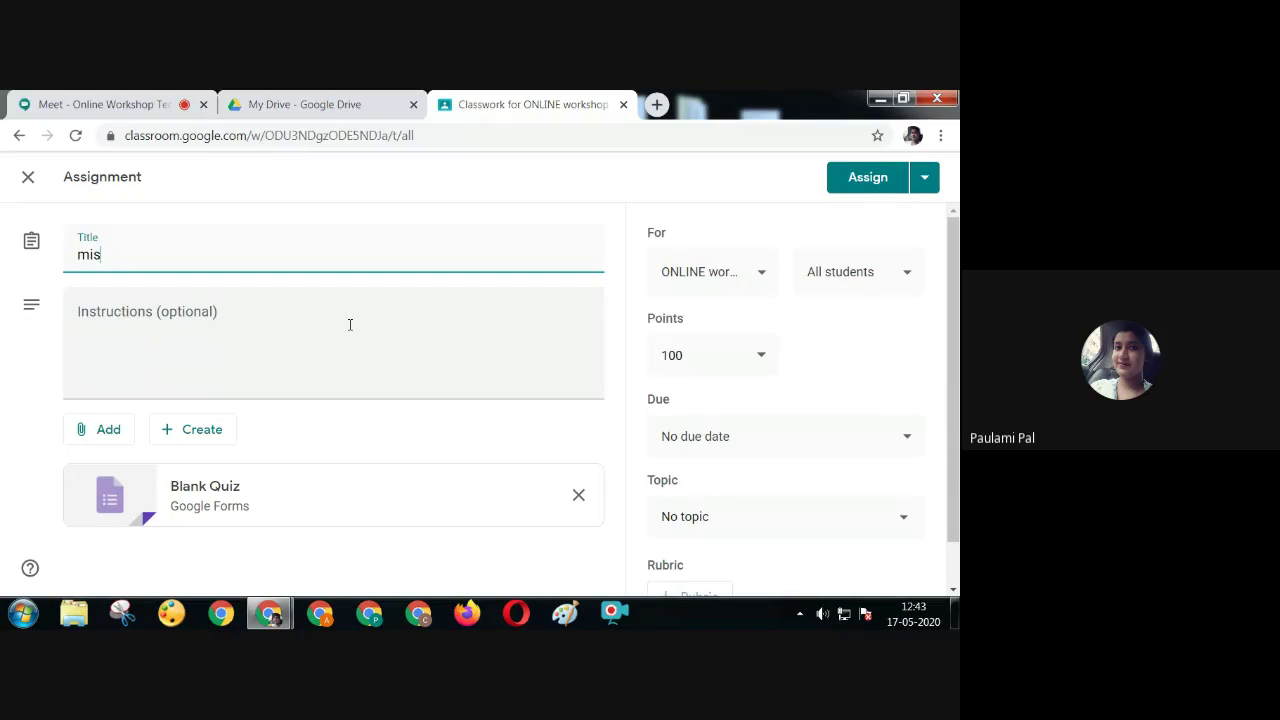
text(sc. Quiz)
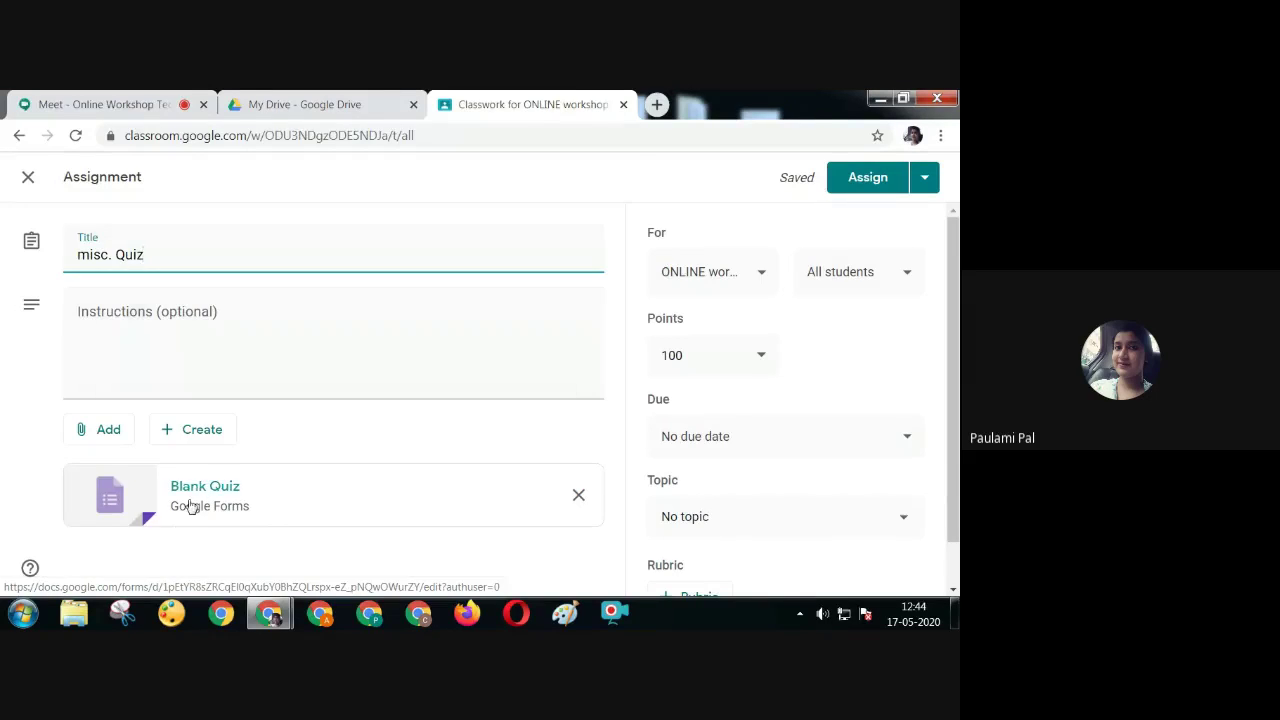
click(194, 500)
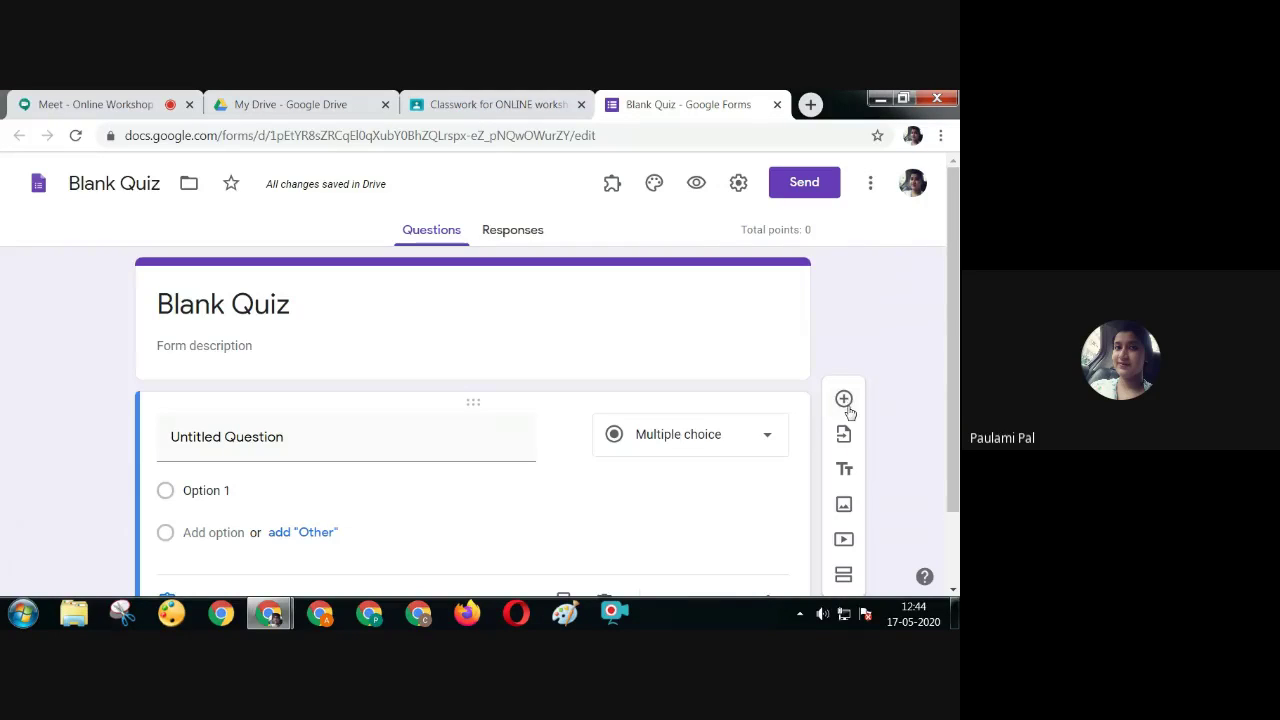
Import all 7 questions from the 'ows ques demo' form, starting with 'What is Ram'
click(845, 436)
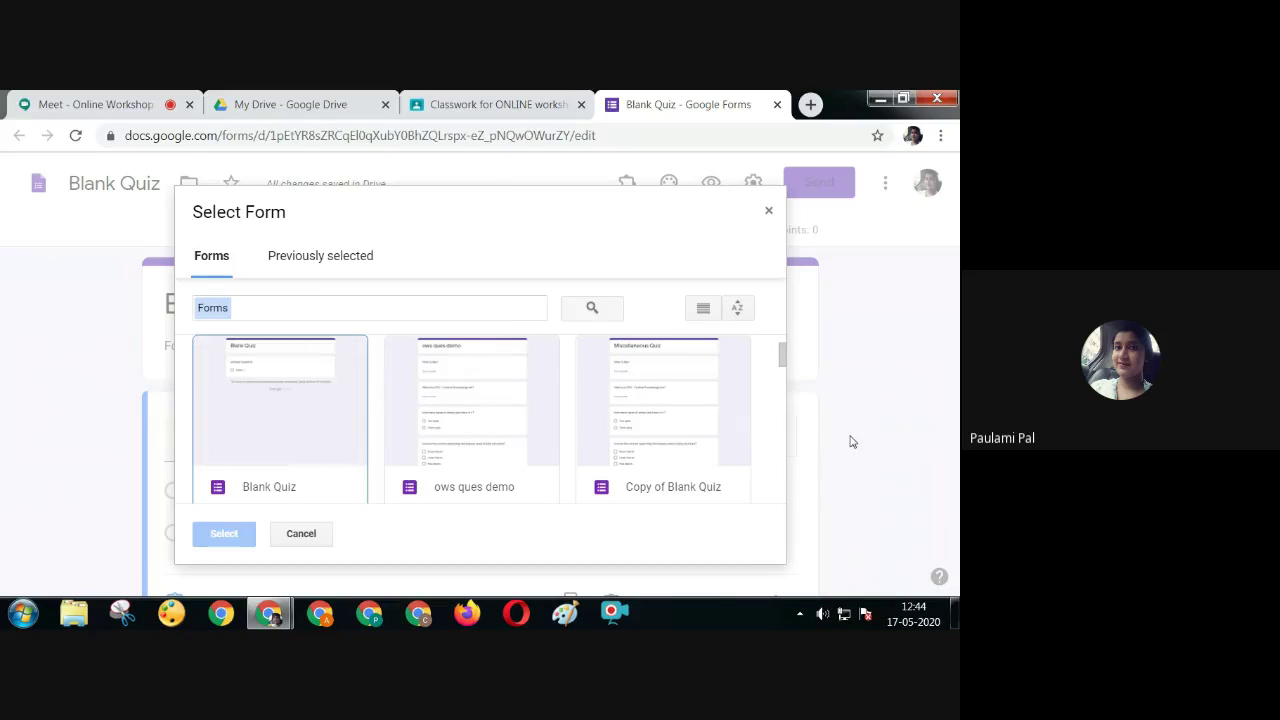
click(466, 410)
click(239, 533)
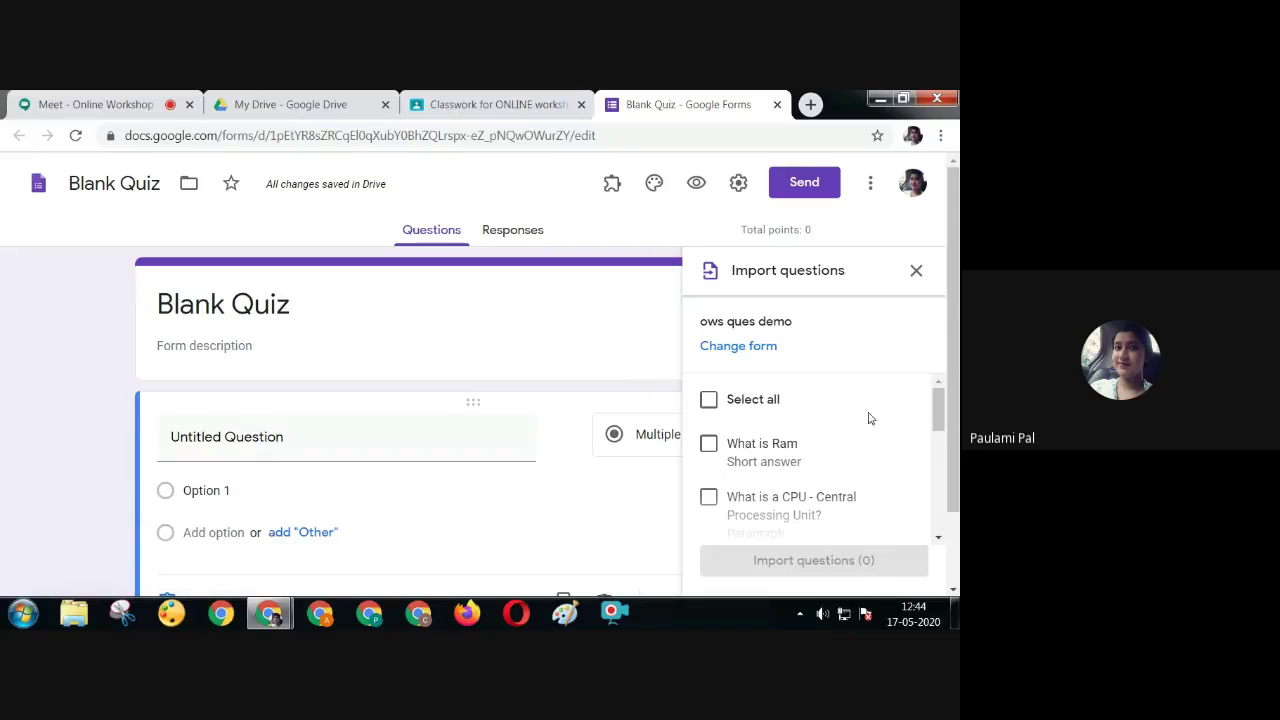
drag(938, 420, 938, 405)
click(708, 400)
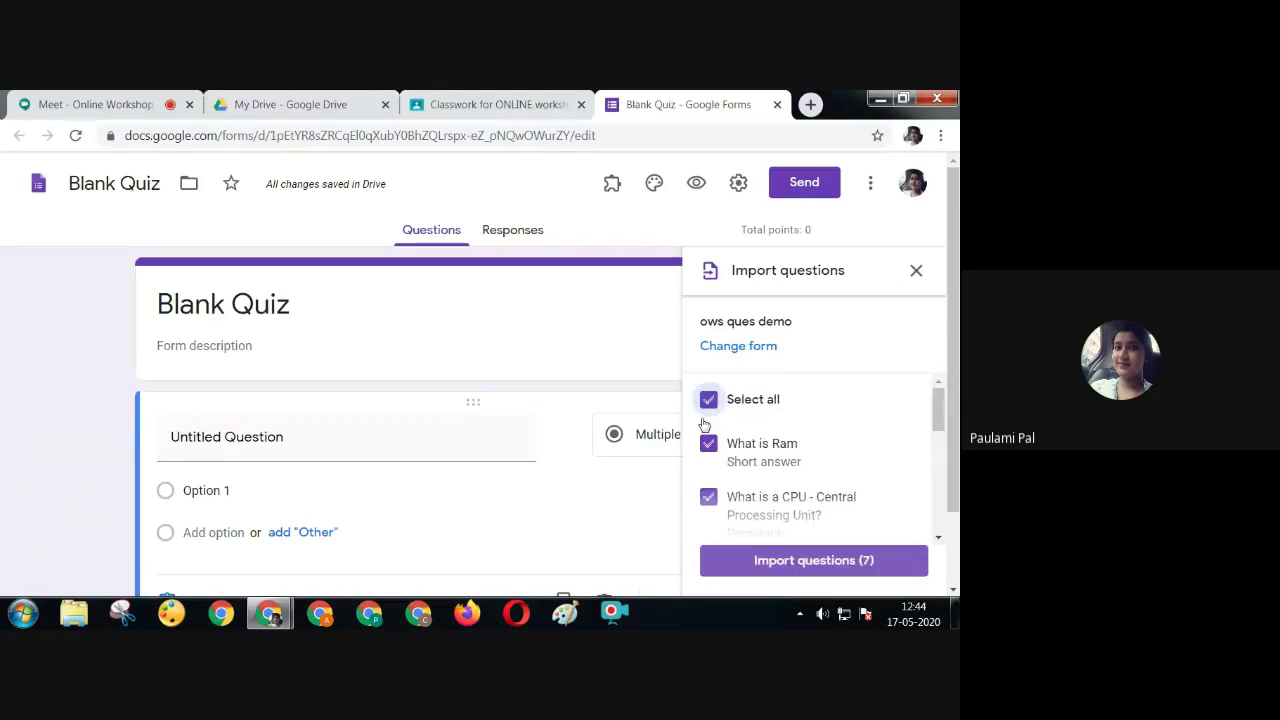
click(765, 561)
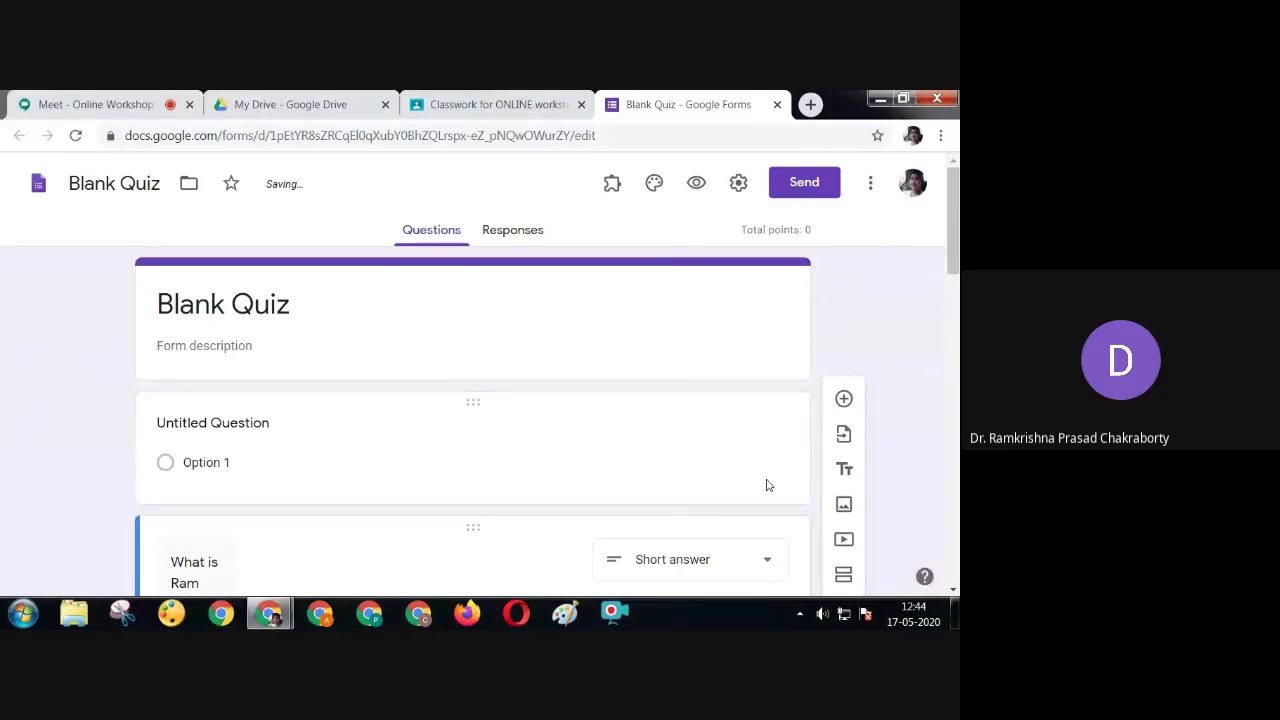
Delete the empty Untitled Question from the quiz
click(770, 485)
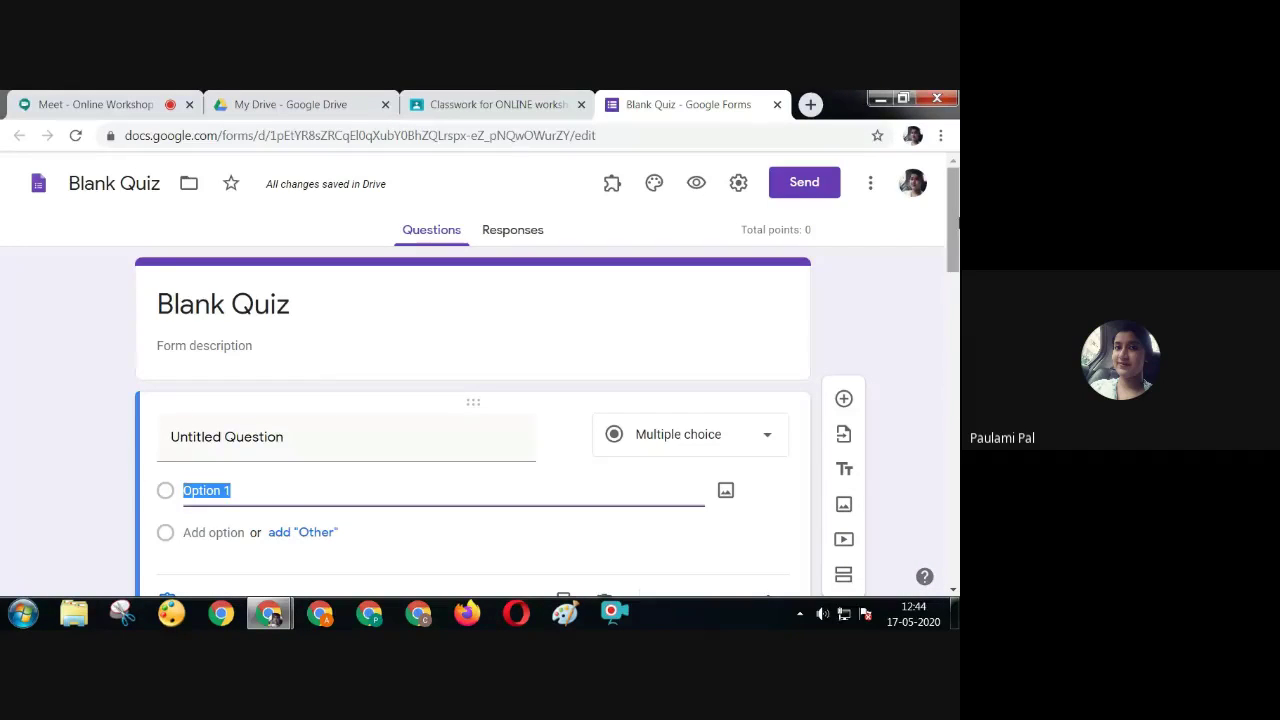
scroll(603, 457, down, 1)
click(606, 486)
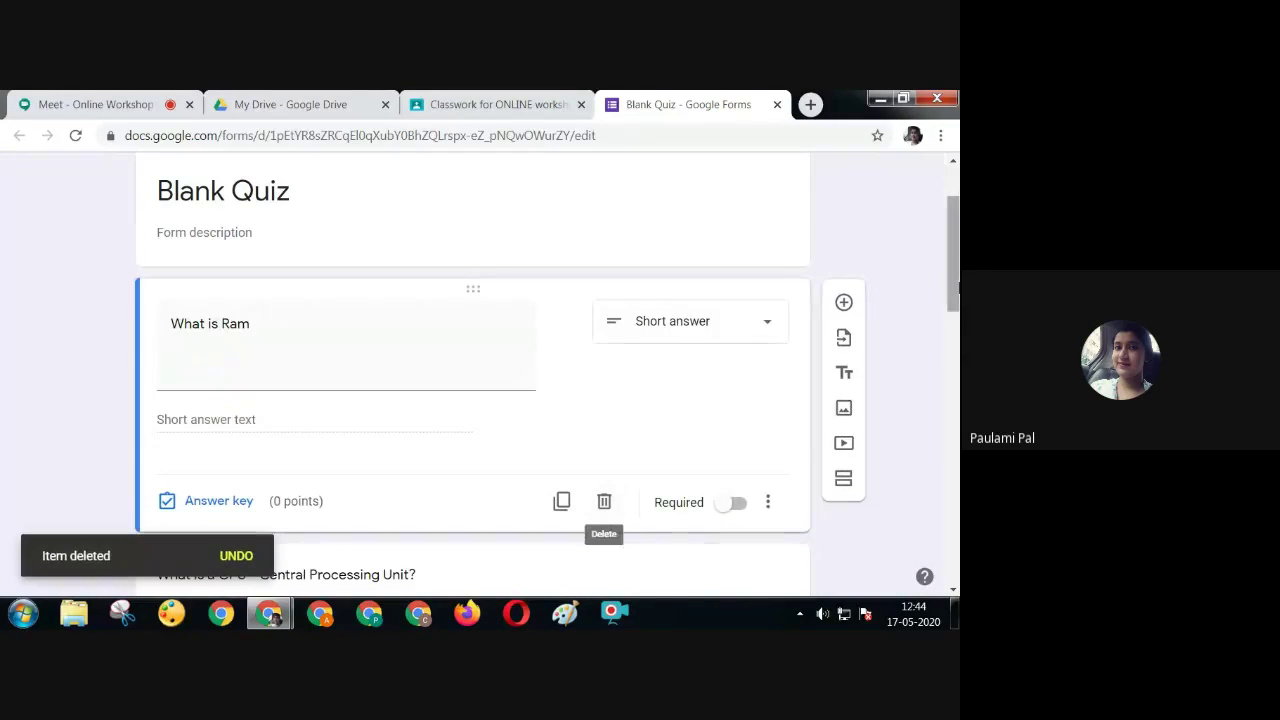
scroll(450, 360, up, 1)
Rename the form title from Blank Quiz to 'Ows Misc Quiz'
click(326, 292)
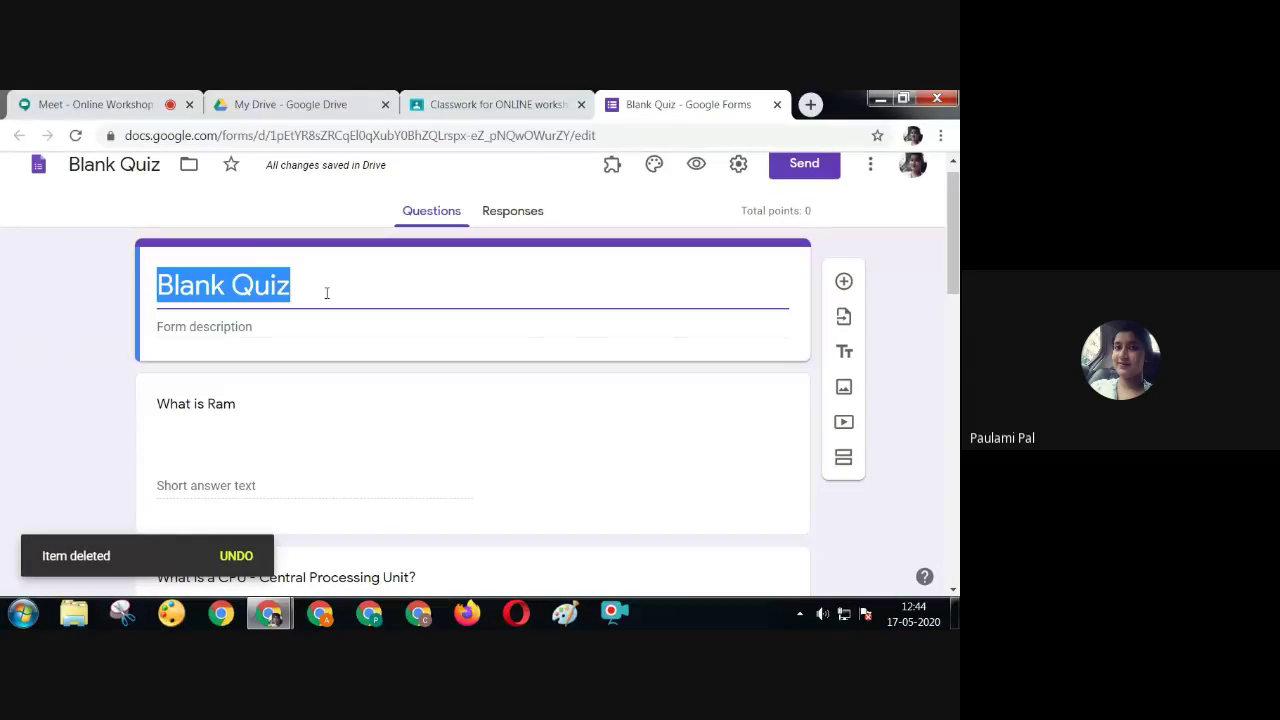
text(O)
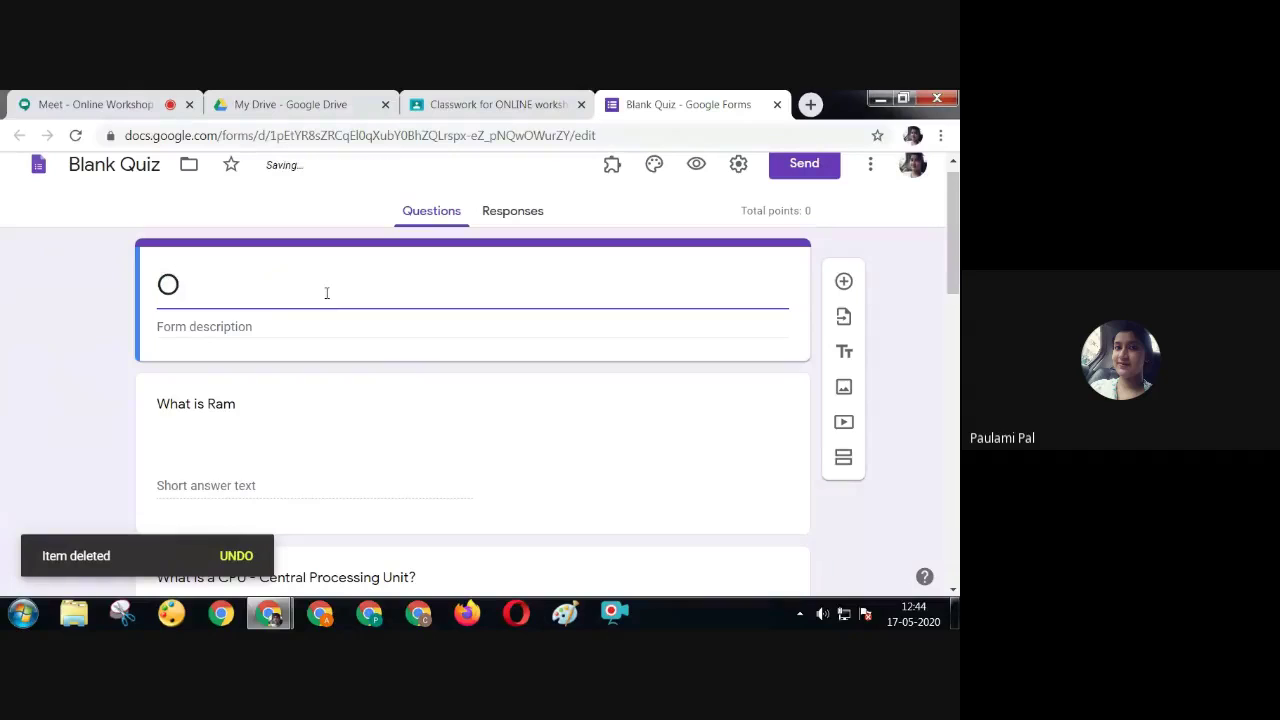
text(ws Misc)
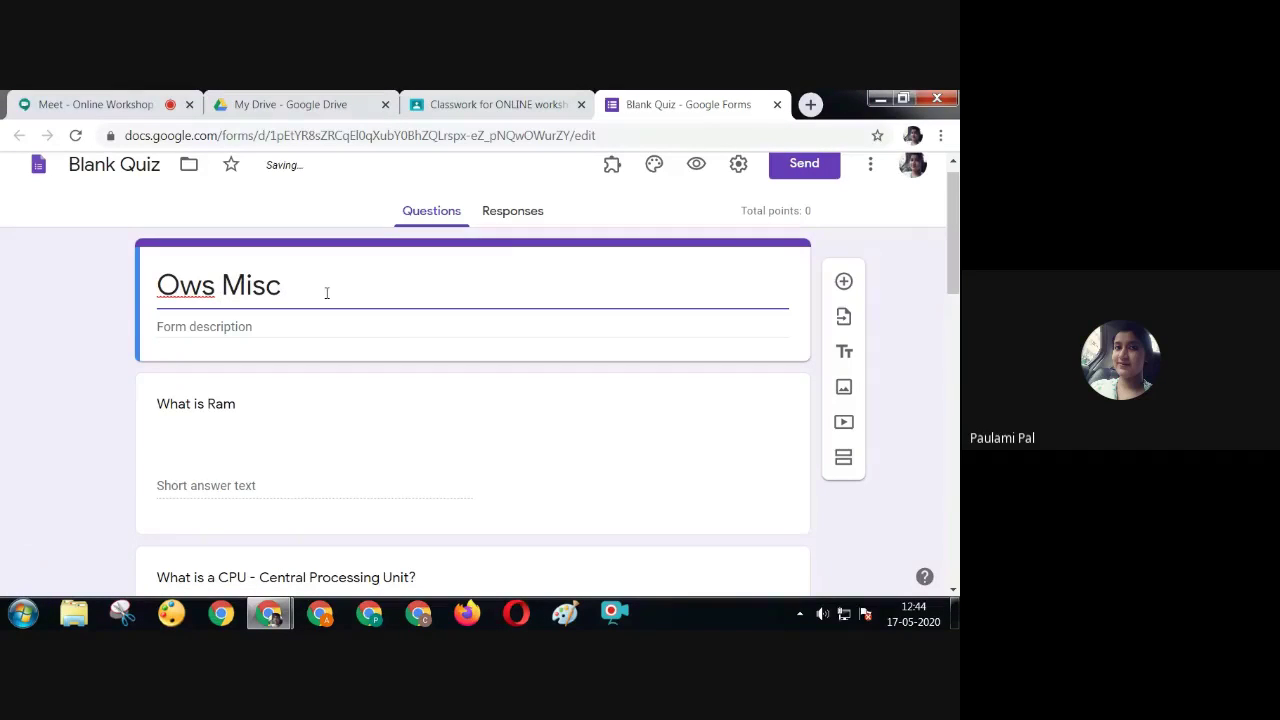
text( Quiz)
click(196, 325)
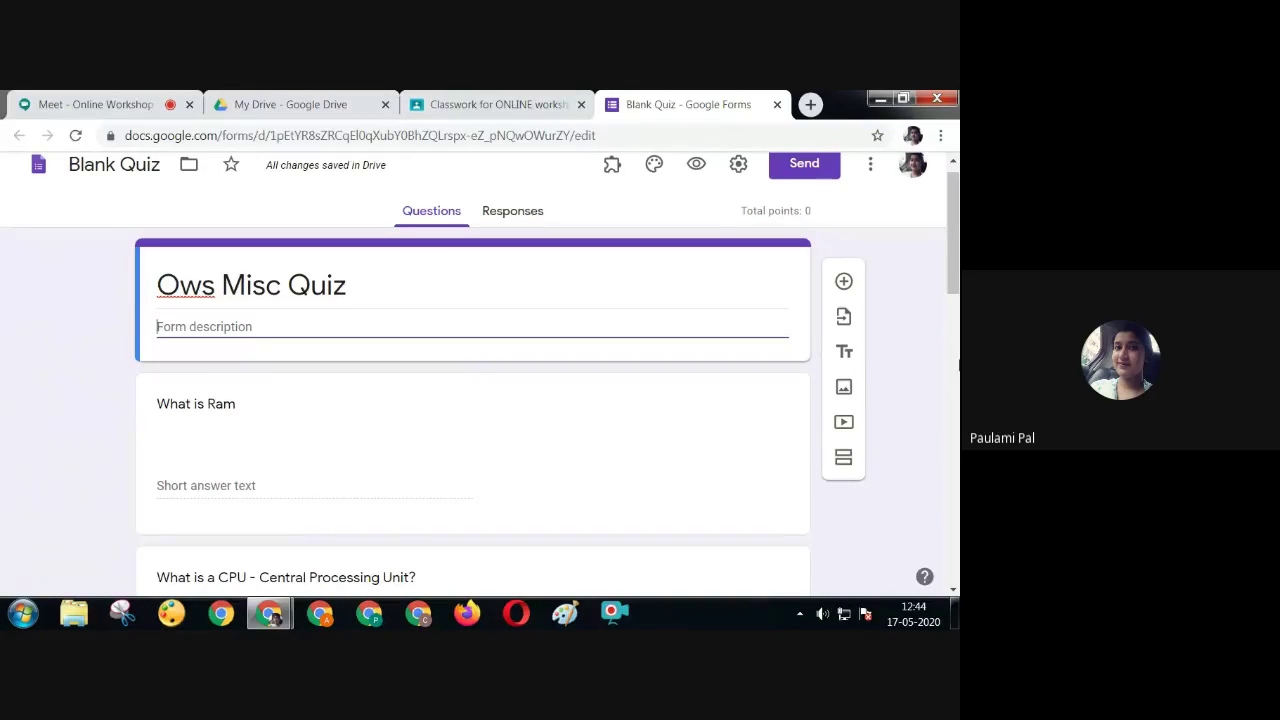
scroll(955, 310, down, 1)
scroll(783, 224, up, 2)
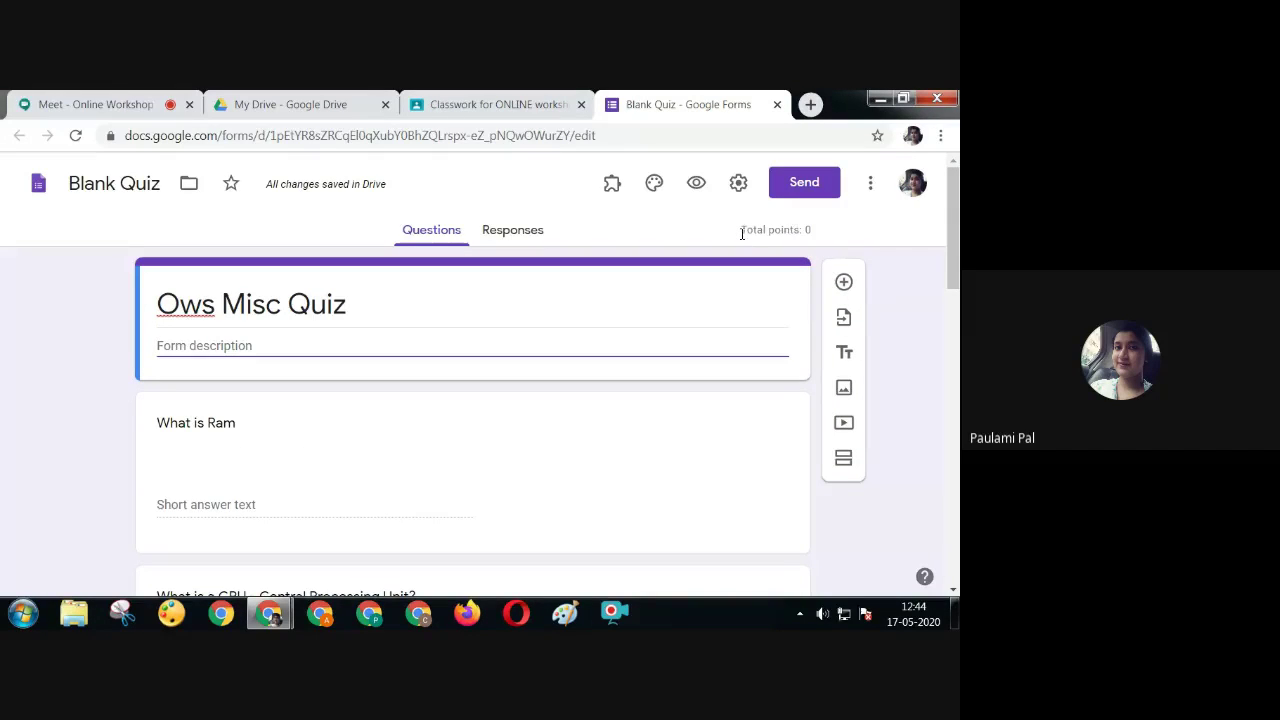
Make the 'What is Ram' question worth 2 points in its answer key
click(700, 403)
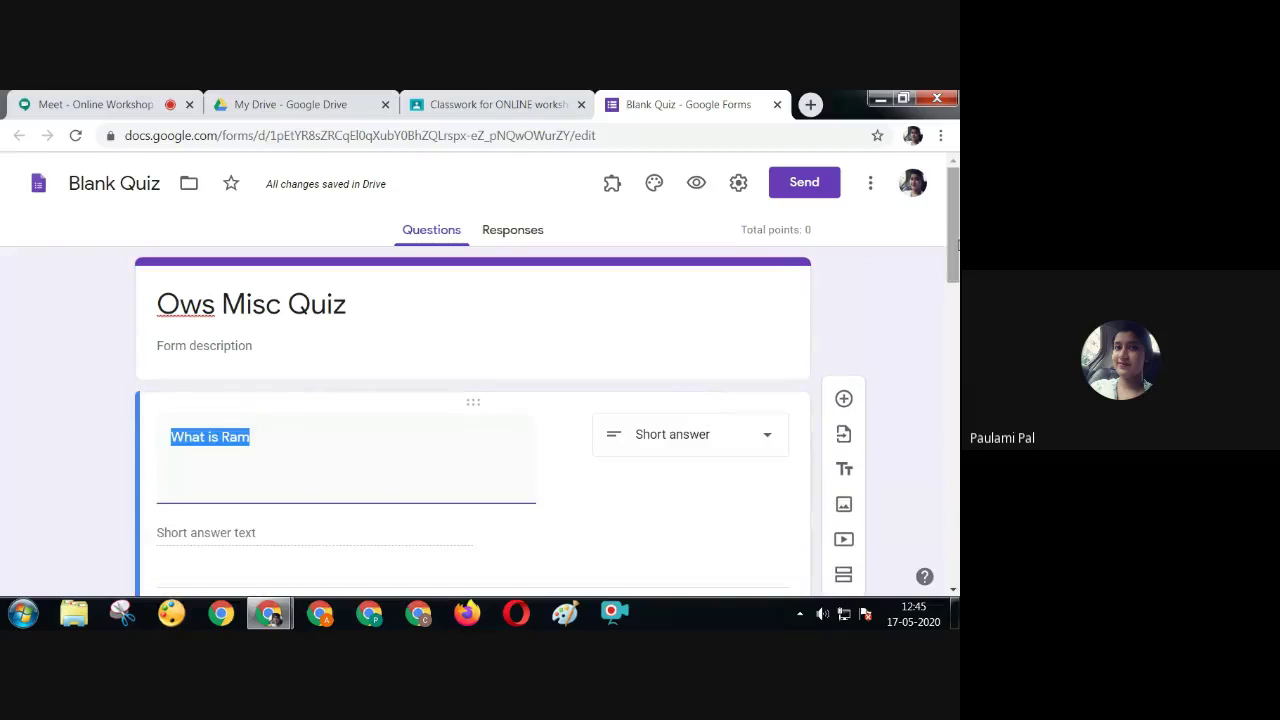
scroll(955, 262, down, 1)
scroll(958, 262, down, 2)
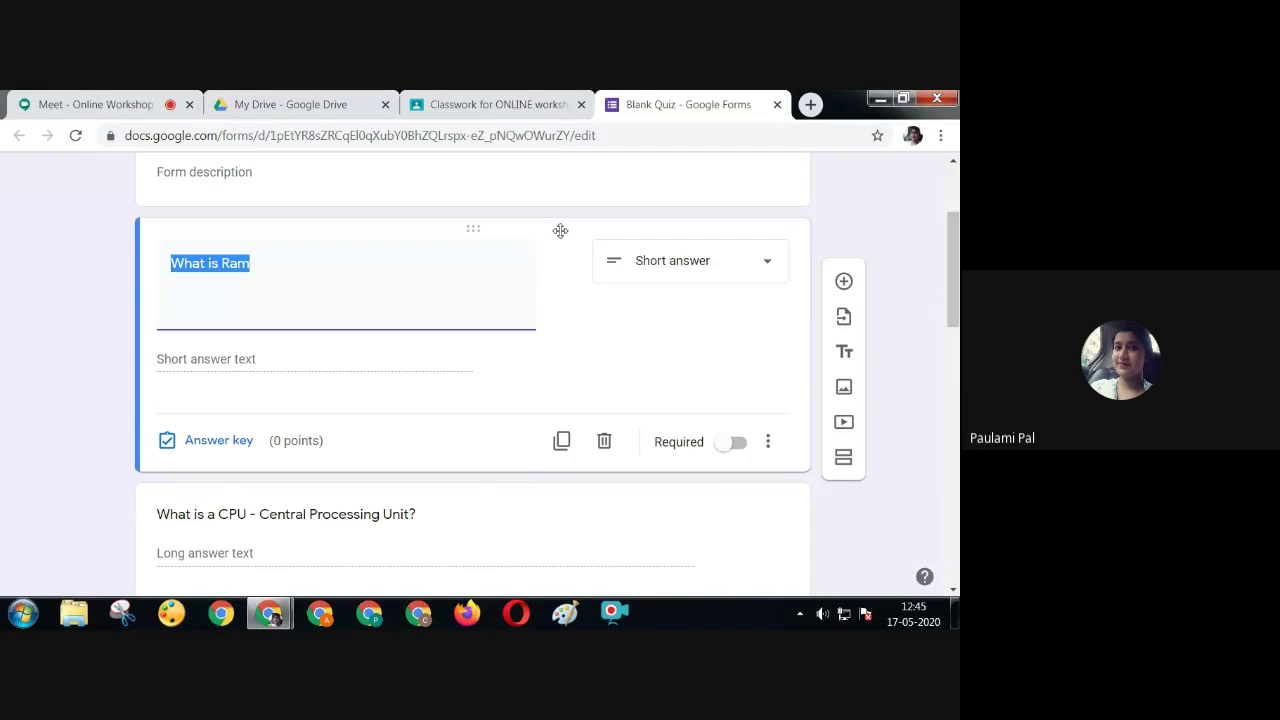
click(219, 442)
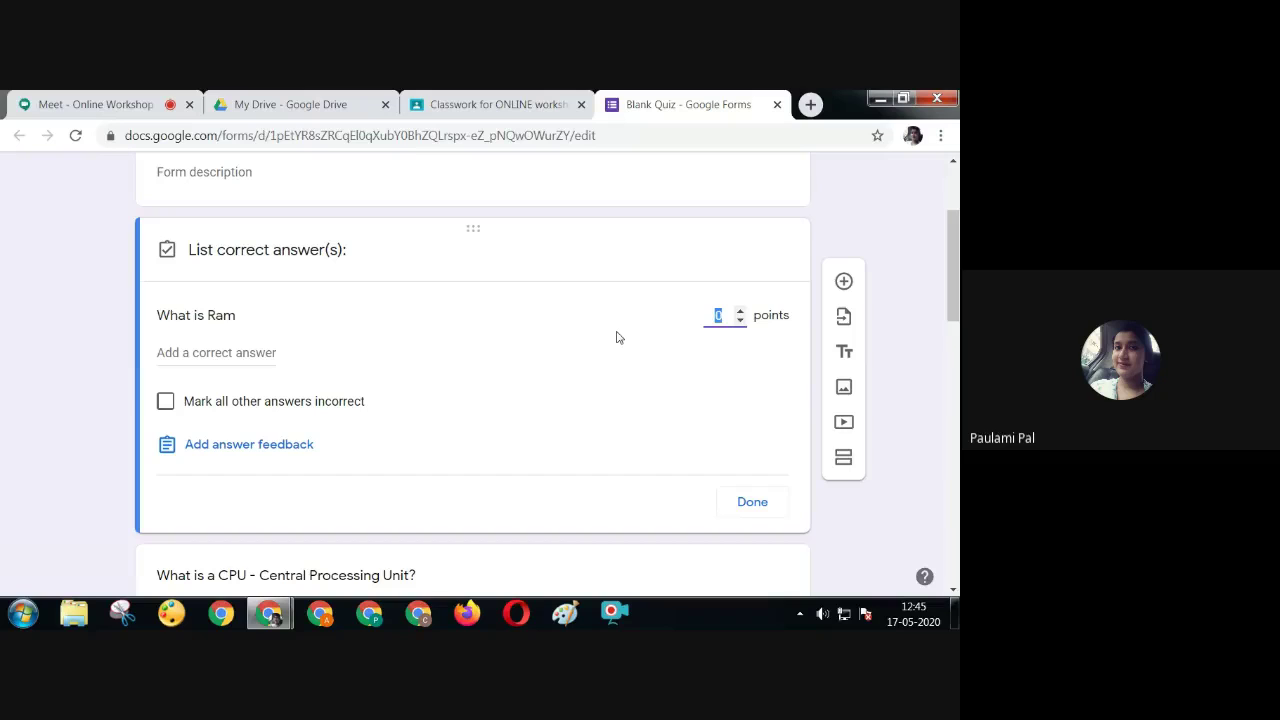
click(740, 502)
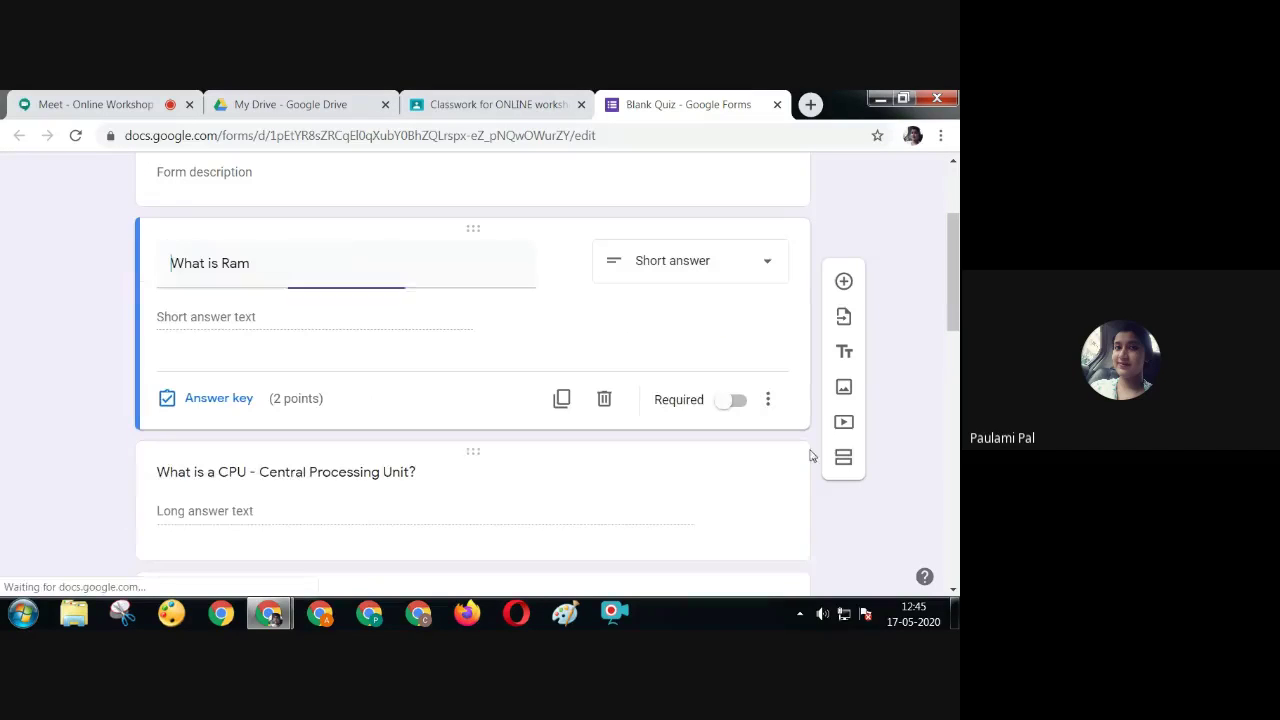
Make the CPU question worth 3 points in its answer key
scroll(955, 300, down, 3)
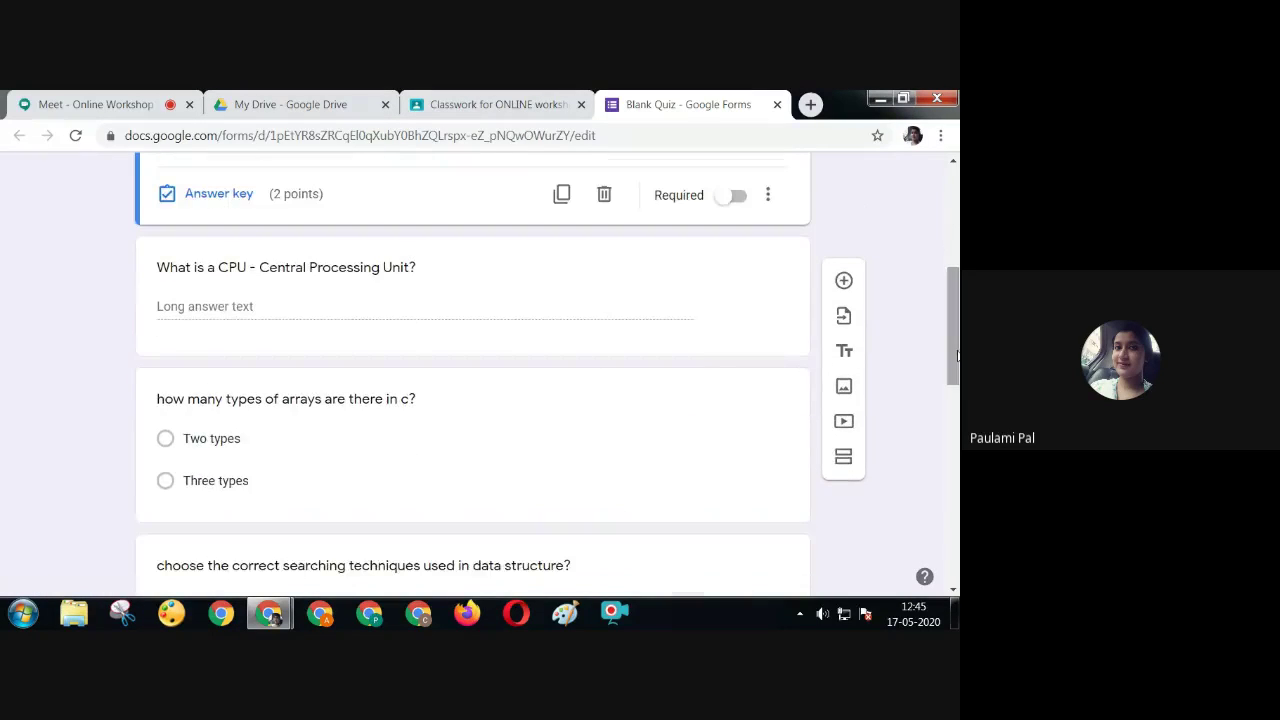
click(466, 268)
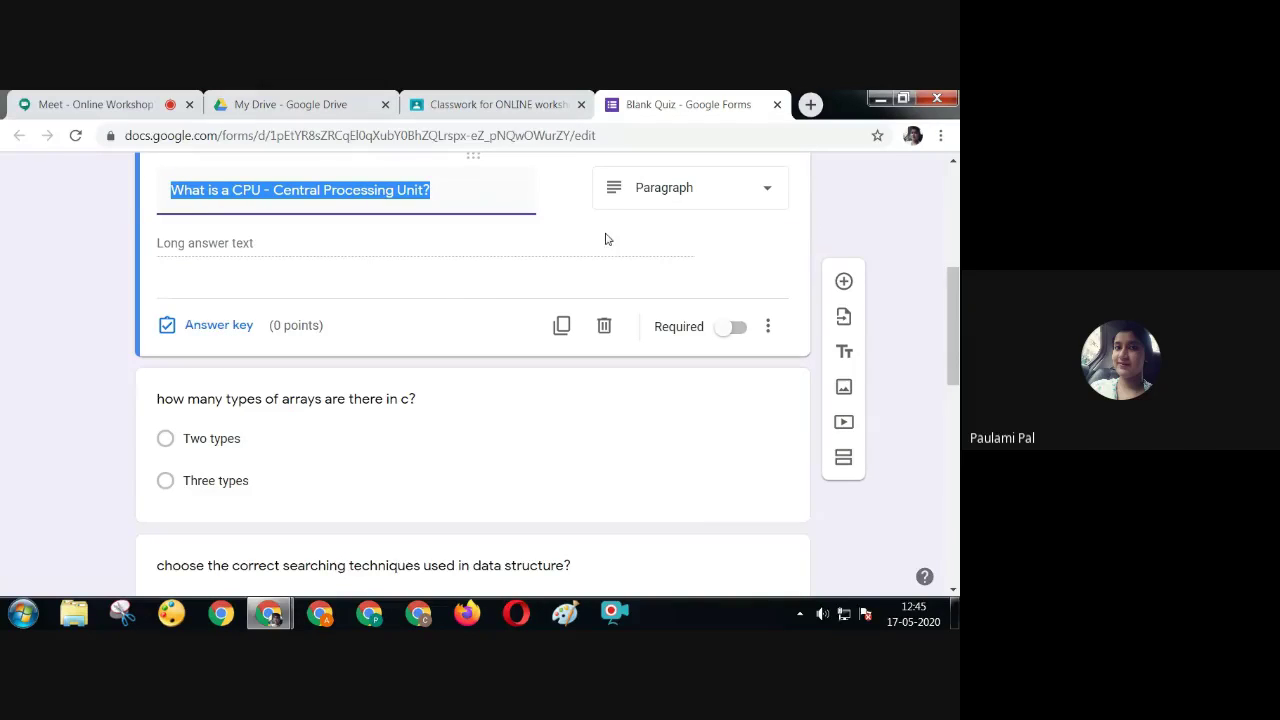
click(236, 326)
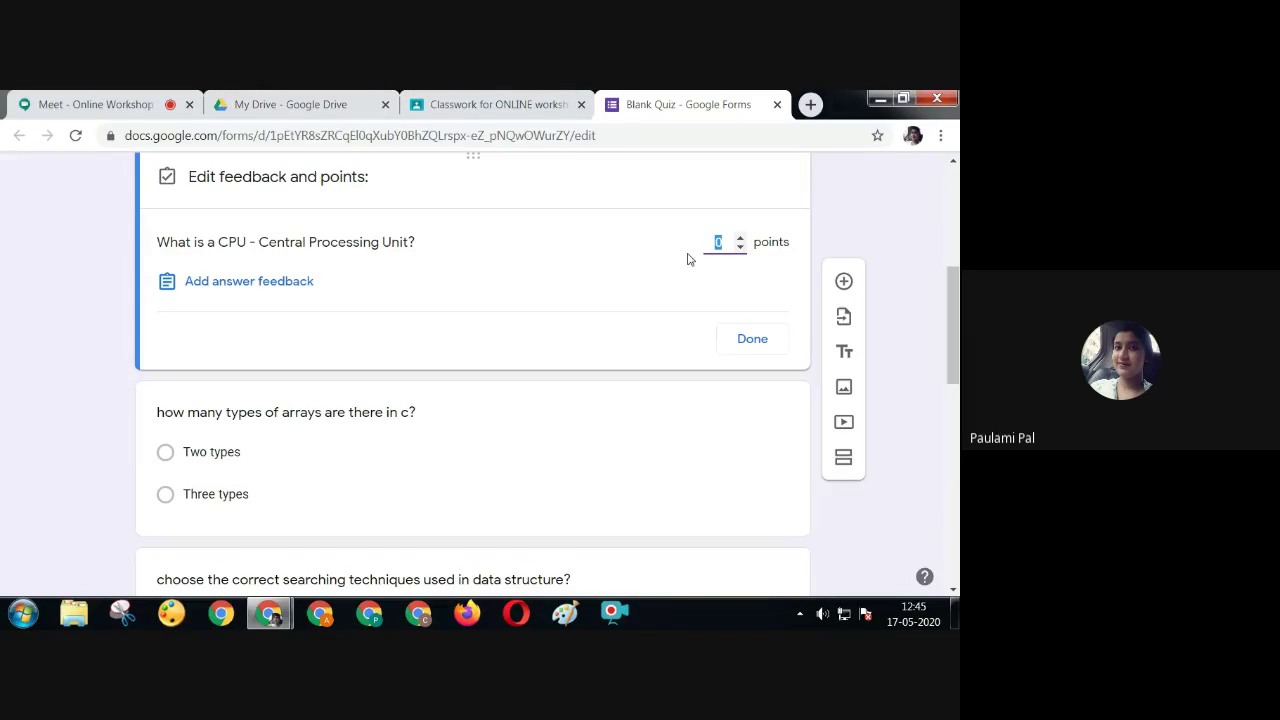
text(3)
click(738, 341)
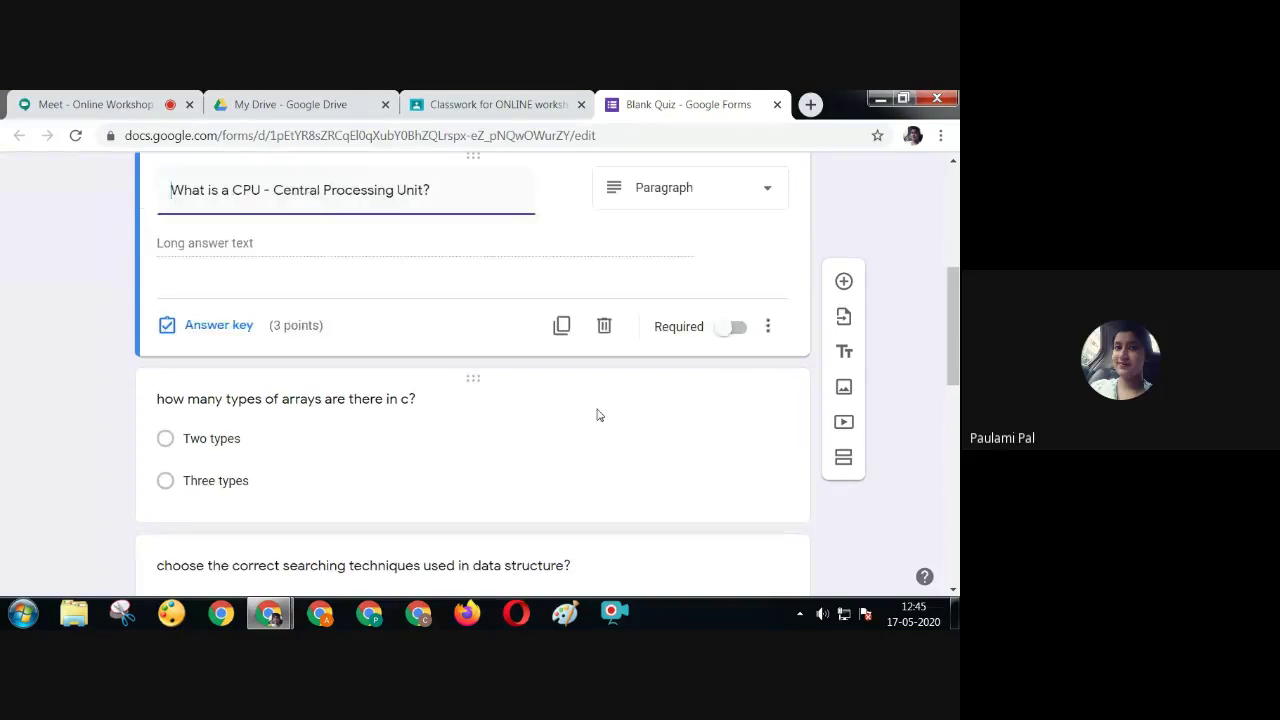
scroll(953, 350, down, 1)
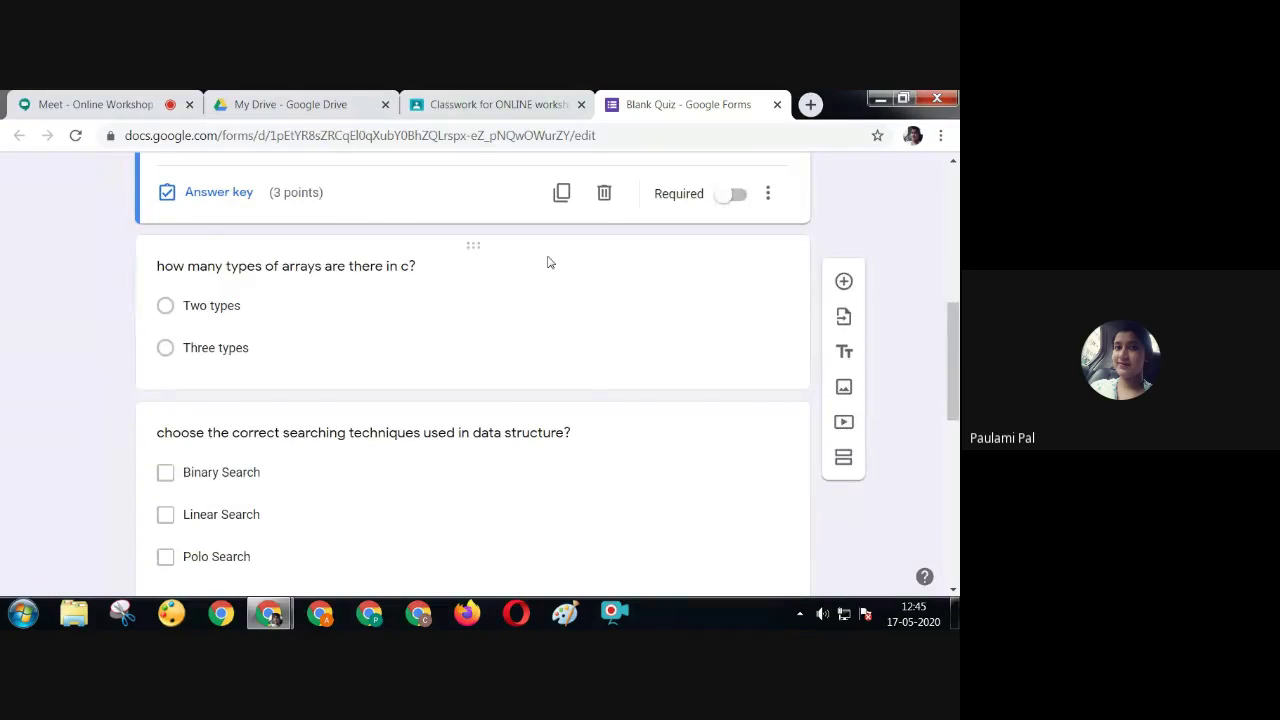
Key 'Two types' as the correct answer to the arrays question, worth 1 point
click(549, 263)
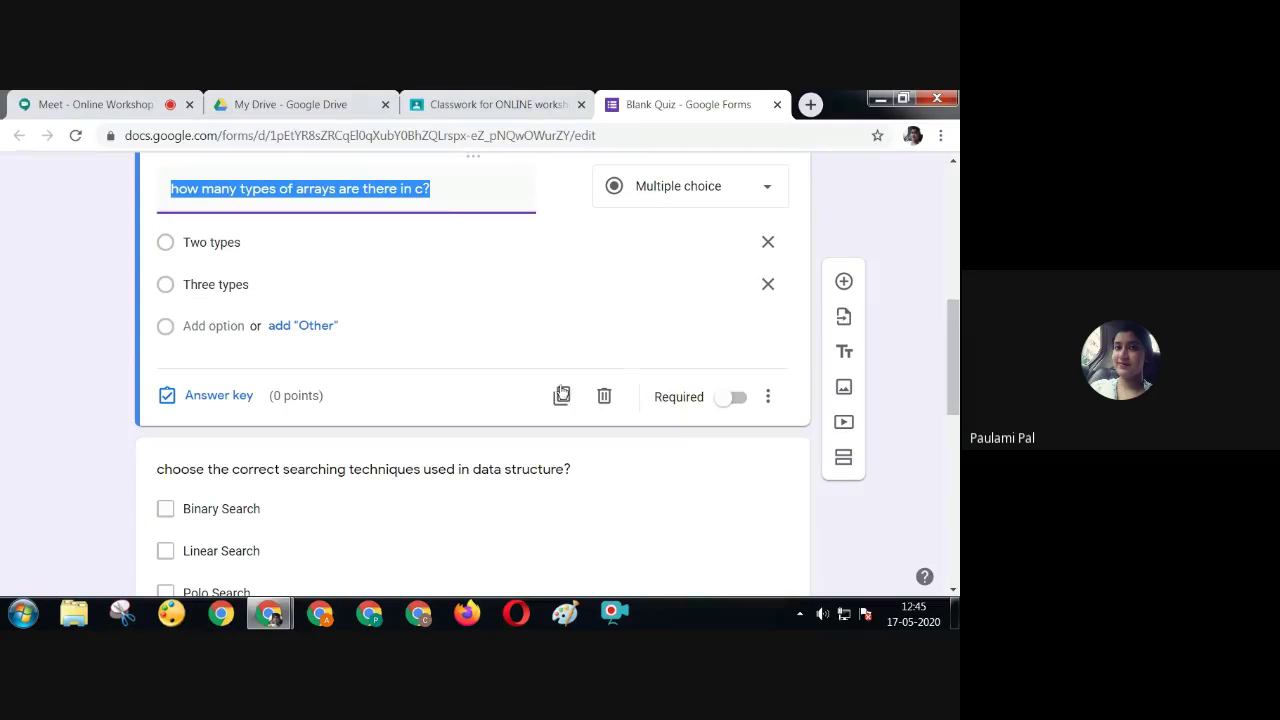
click(221, 396)
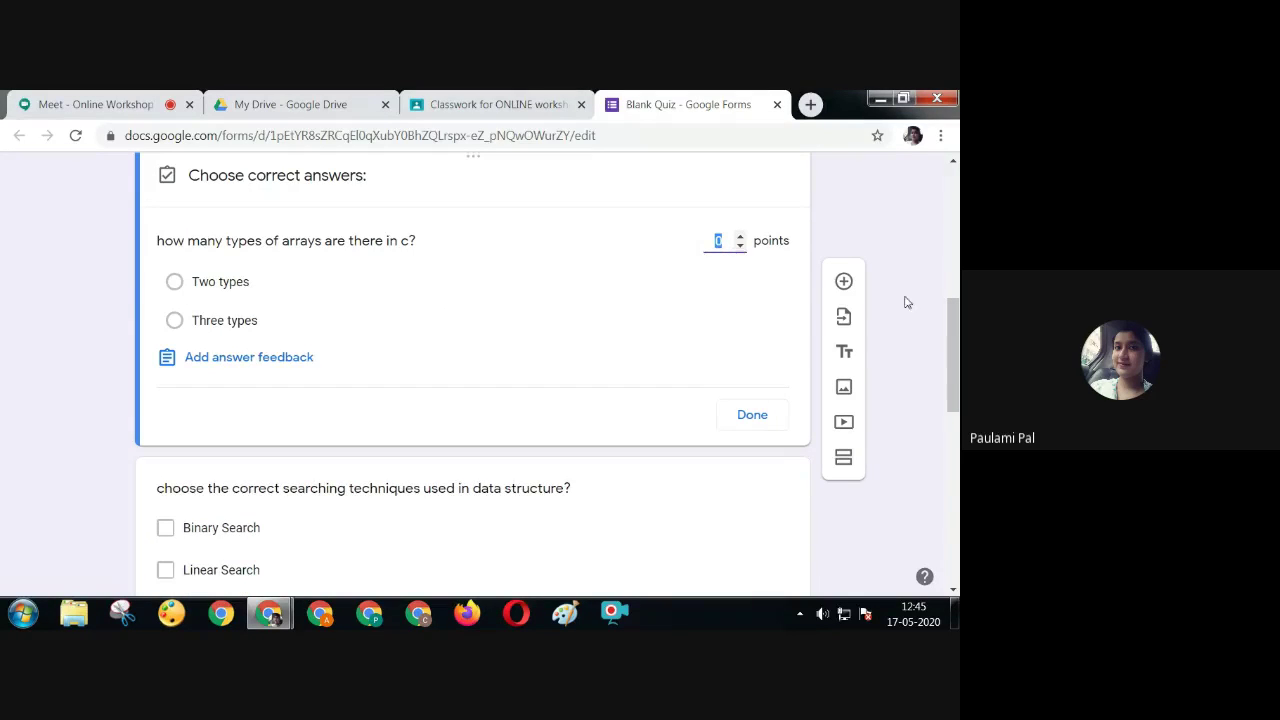
drag(957, 372, 957, 356)
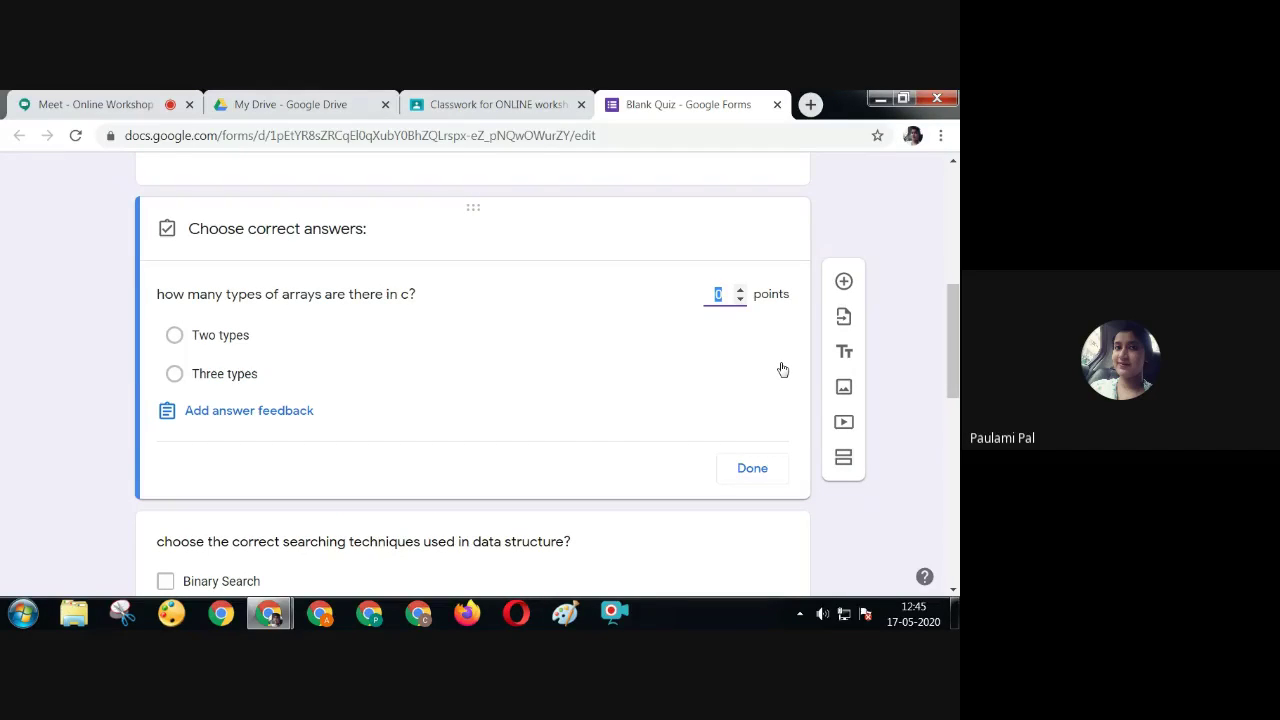
text(1)
click(173, 343)
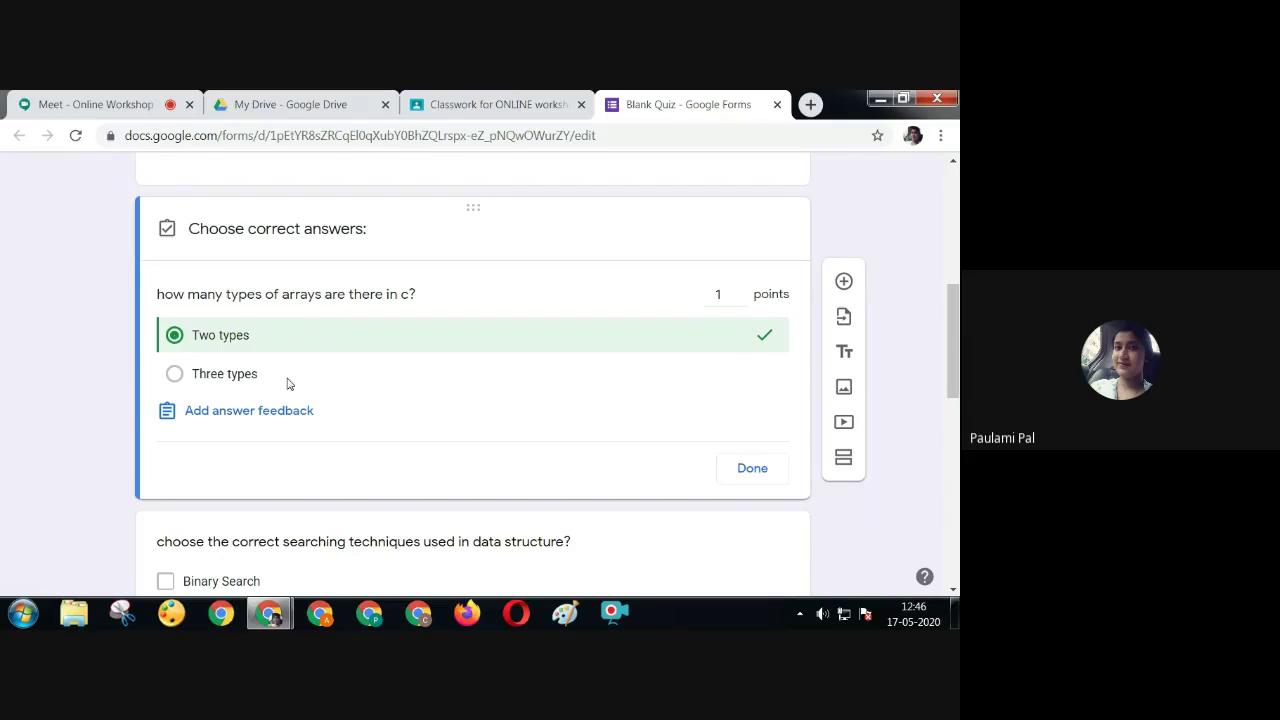
click(765, 468)
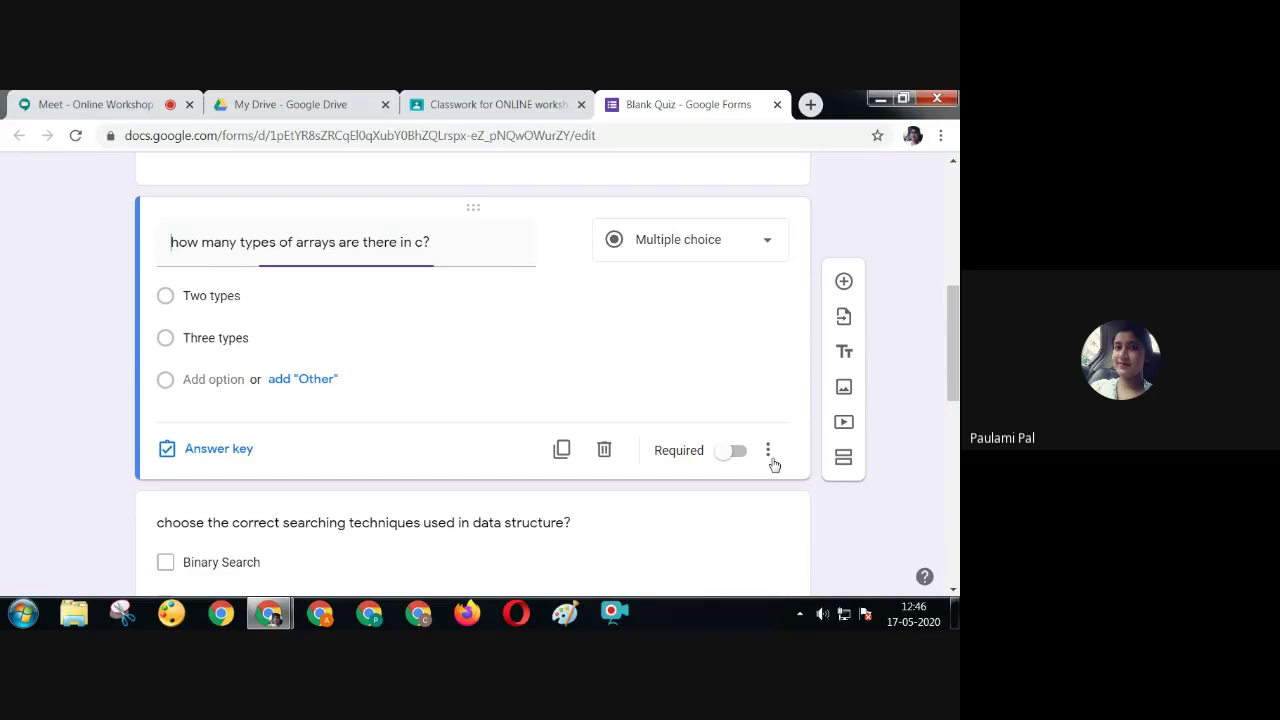
scroll(774, 464, down, 2)
Mark Binary Search and Linear Search correct for the searching question, worth 2 points
click(774, 460)
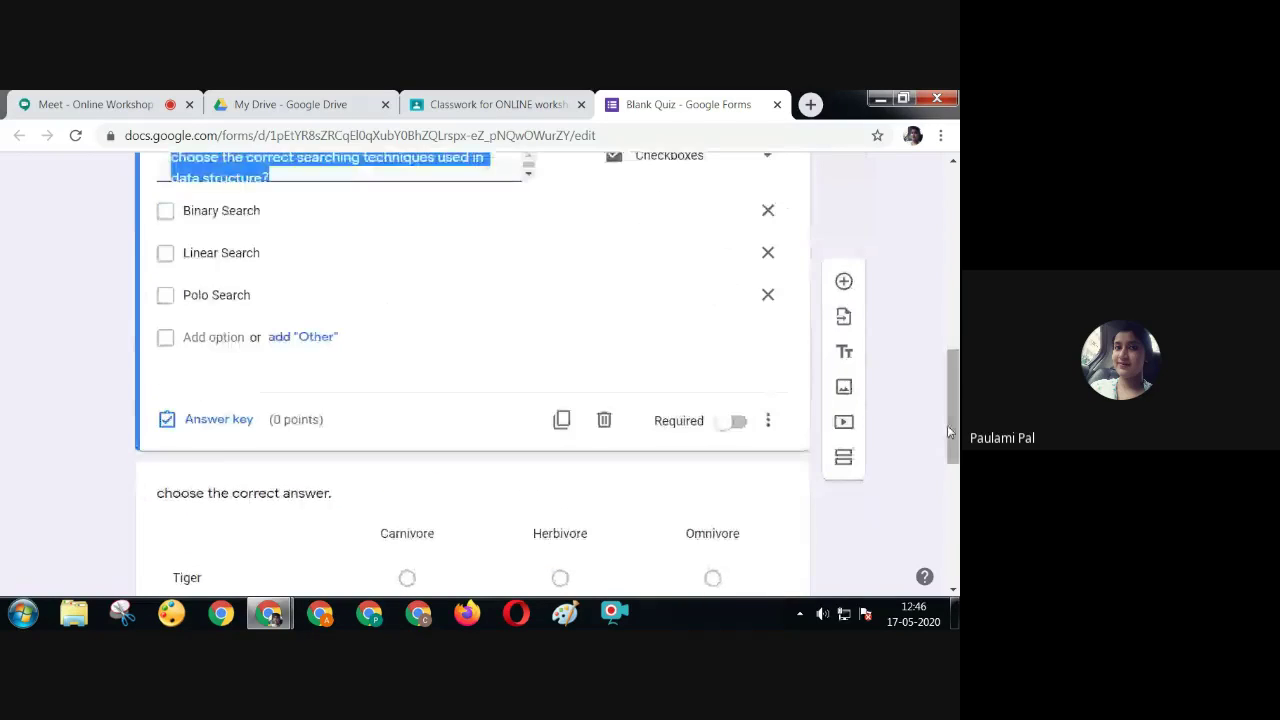
drag(955, 428, 955, 395)
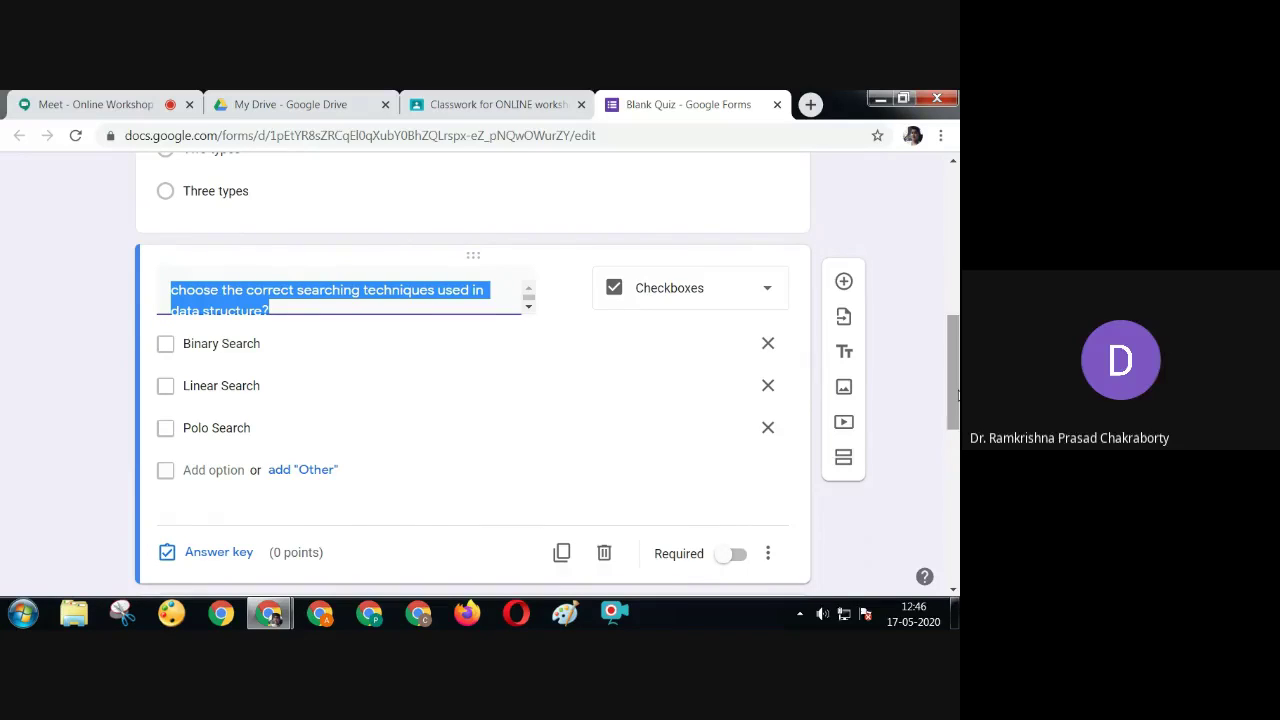
click(219, 552)
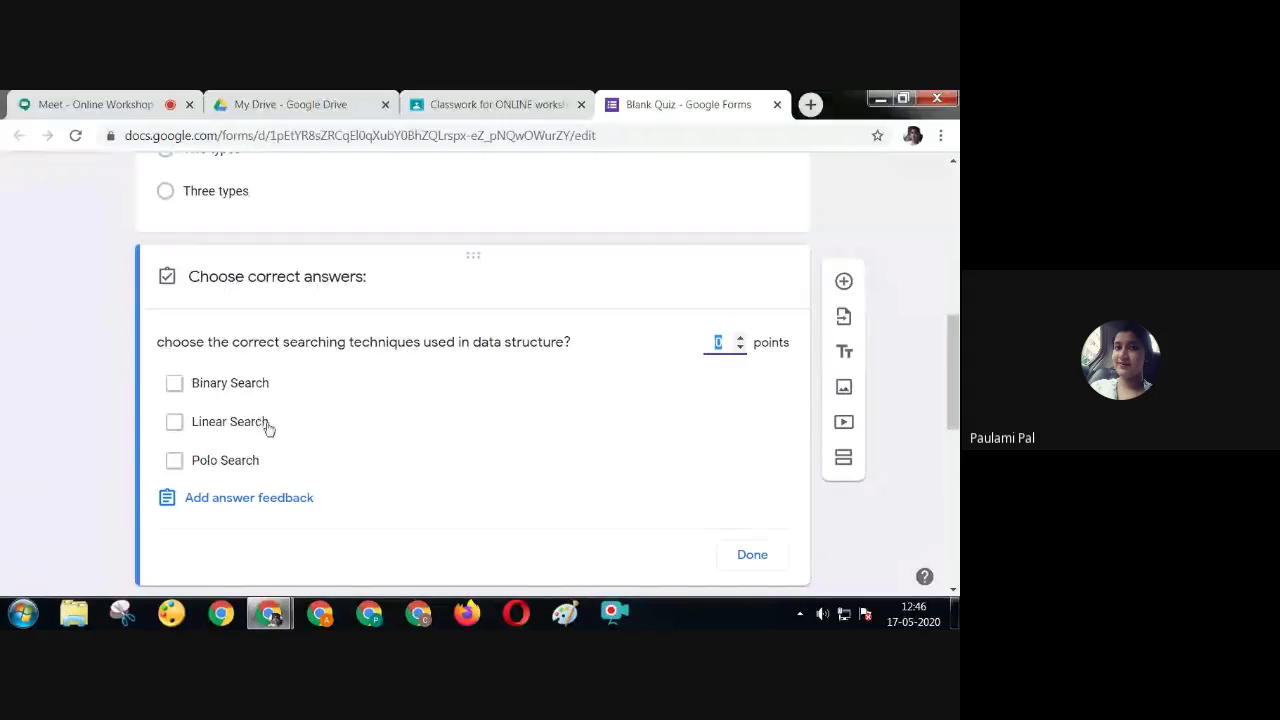
click(174, 384)
click(175, 421)
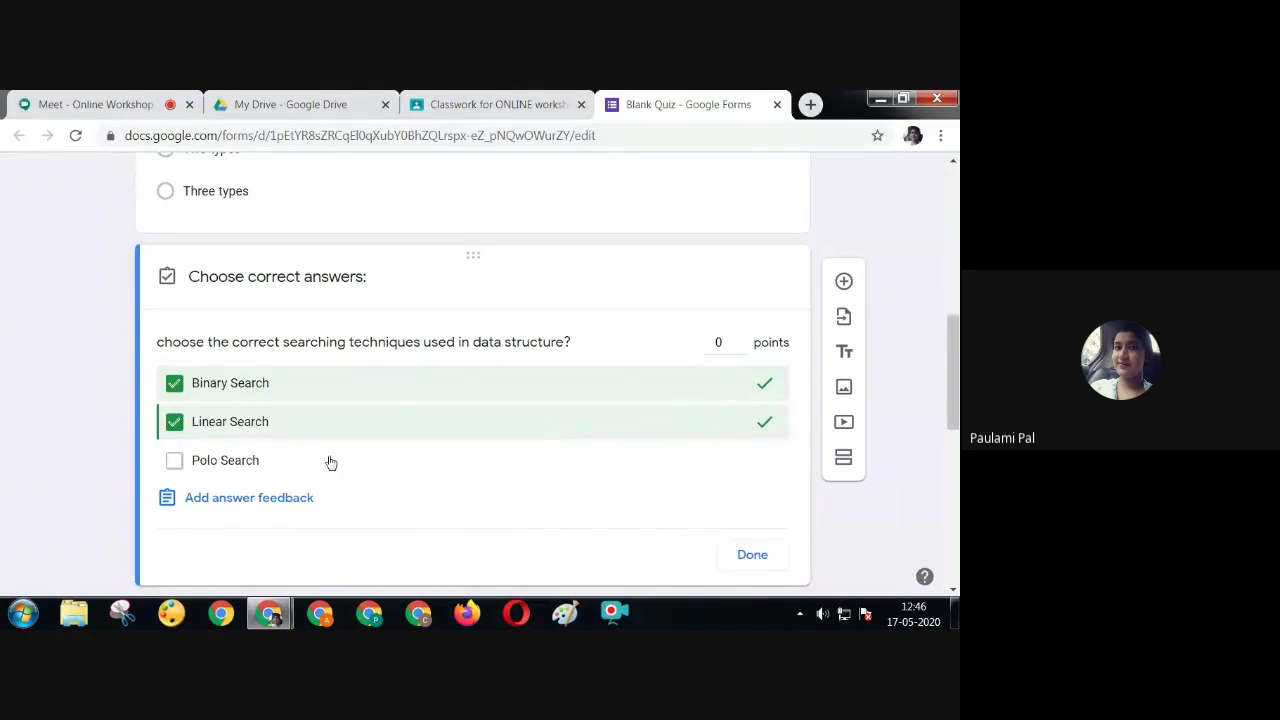
click(739, 340)
click(739, 341)
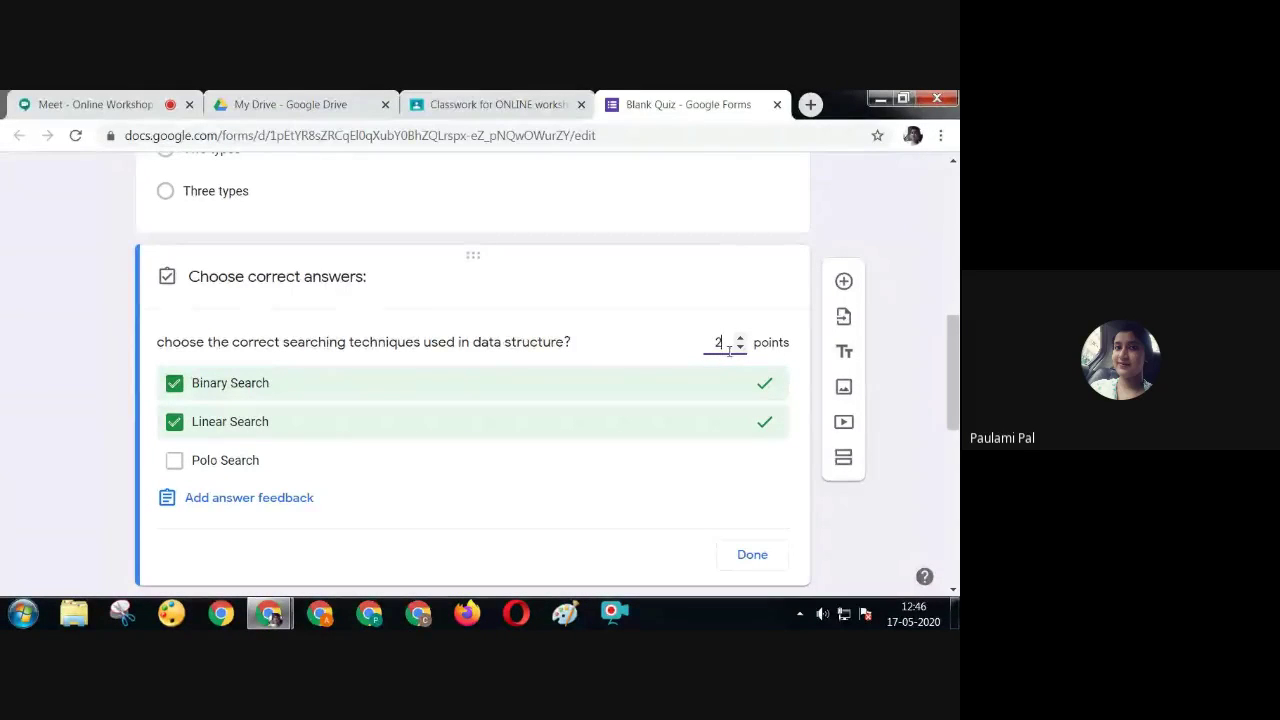
click(752, 555)
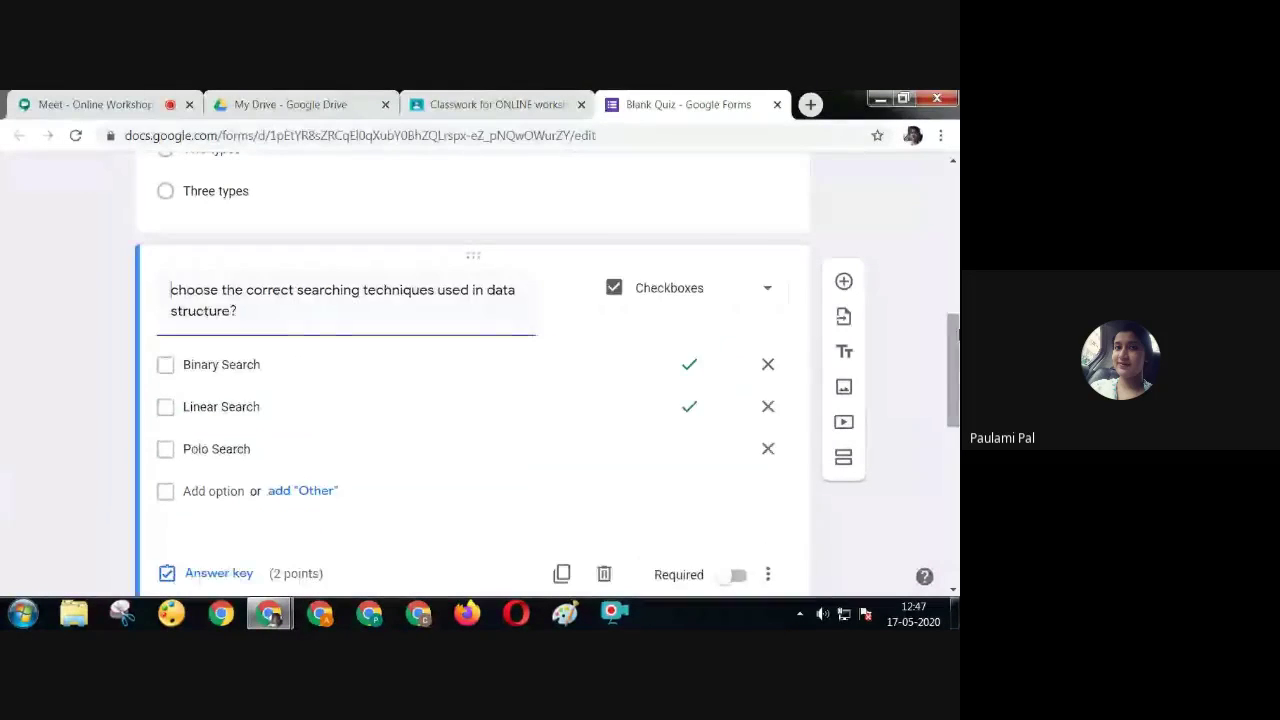
scroll(955, 423, down, 4)
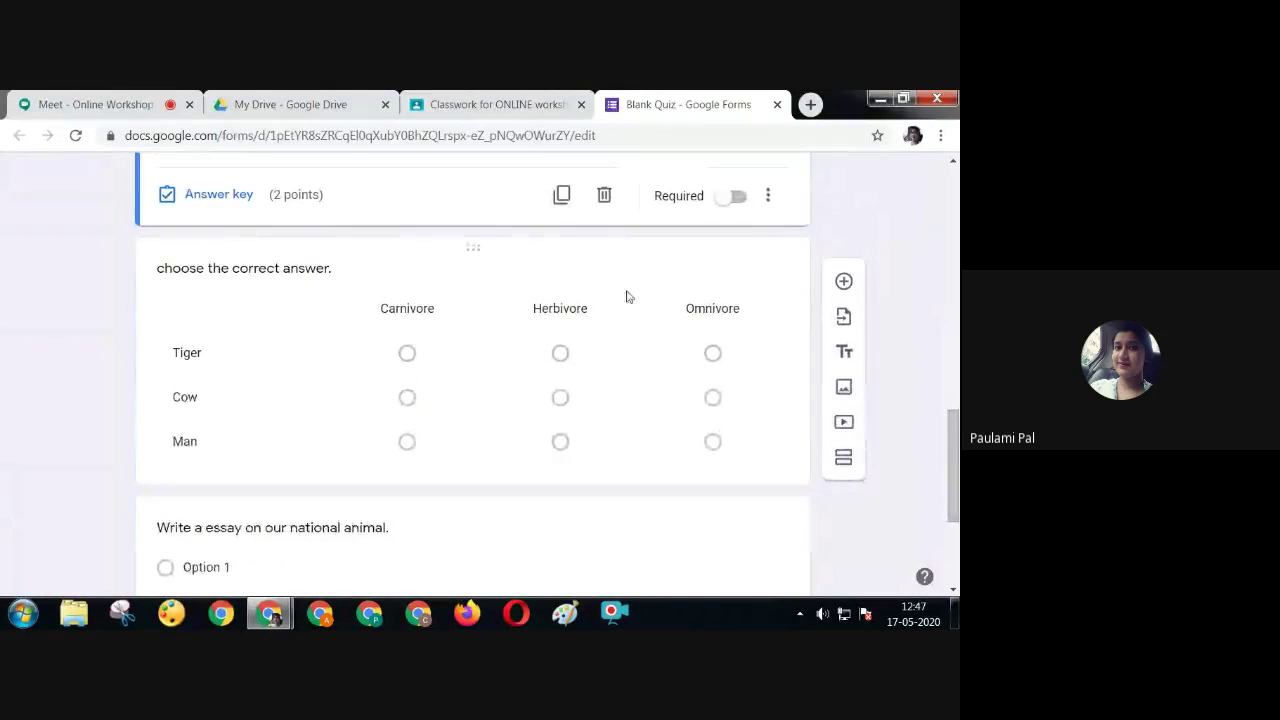
Show the answer key of the multiple choice grid question with Tiger, Cow and Man rows
click(630, 272)
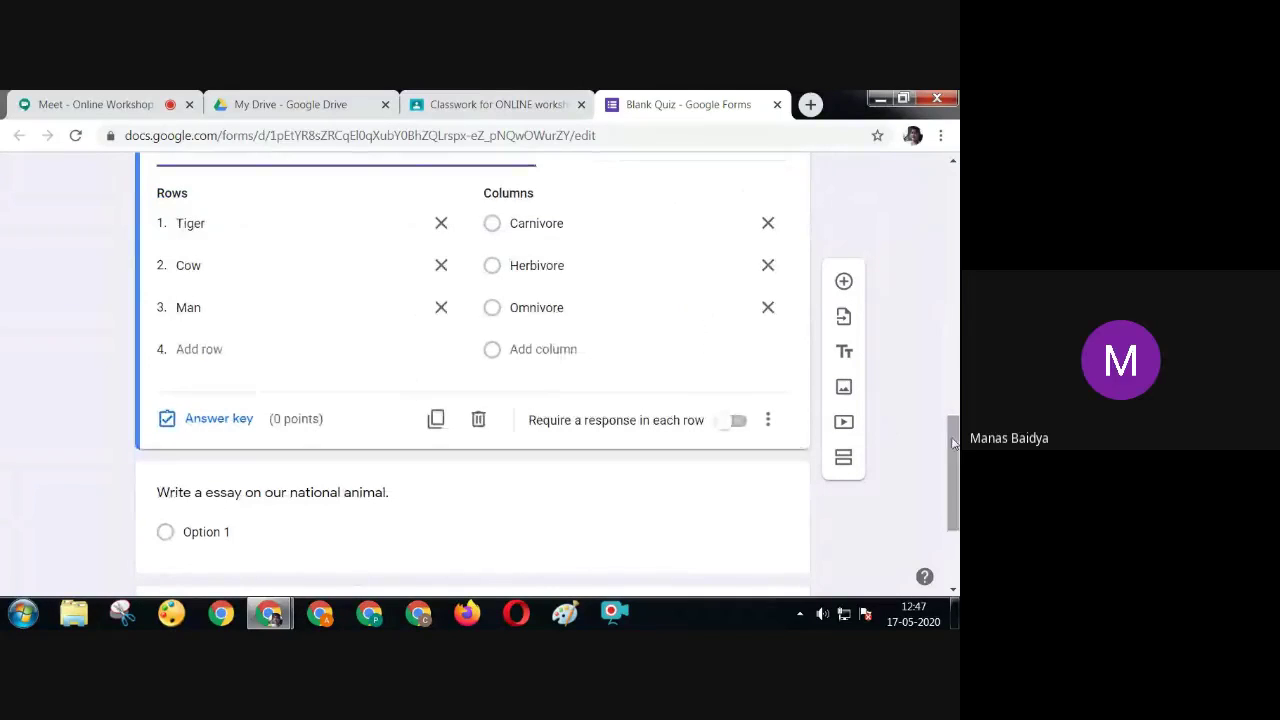
drag(951, 428, 953, 405)
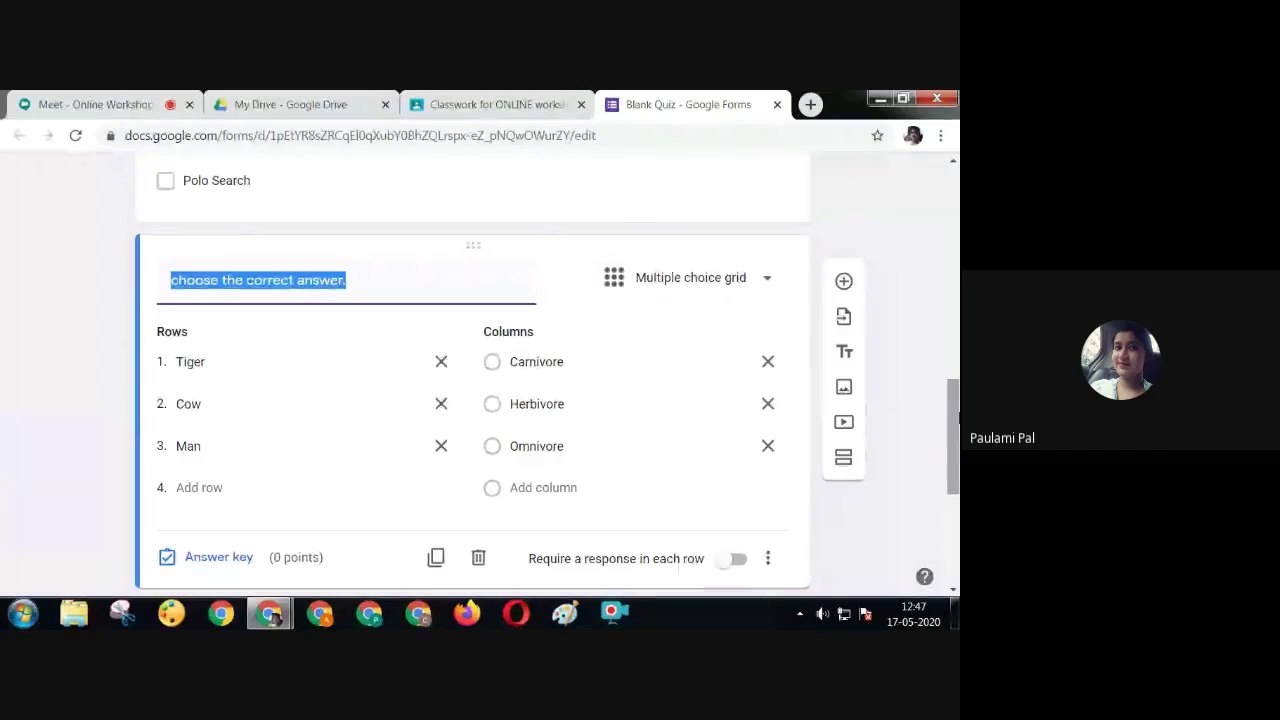
drag(956, 418, 957, 356)
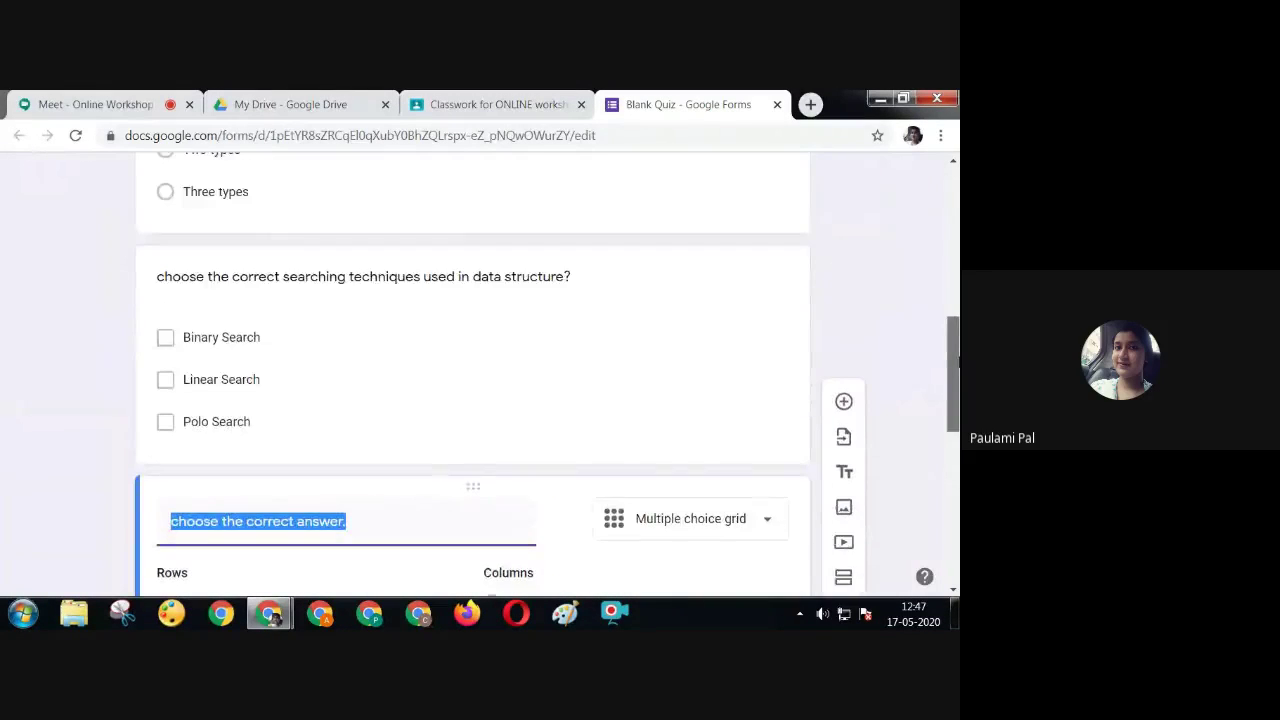
scroll(320, 400, down, 3)
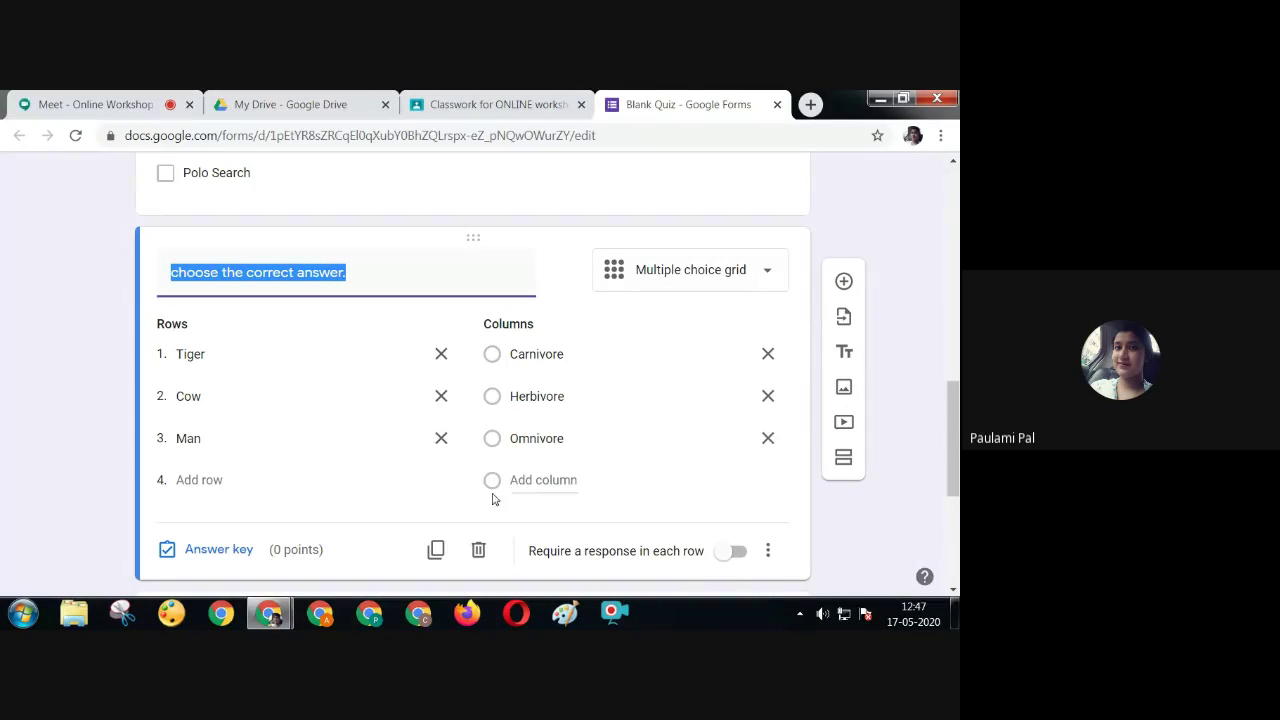
click(218, 551)
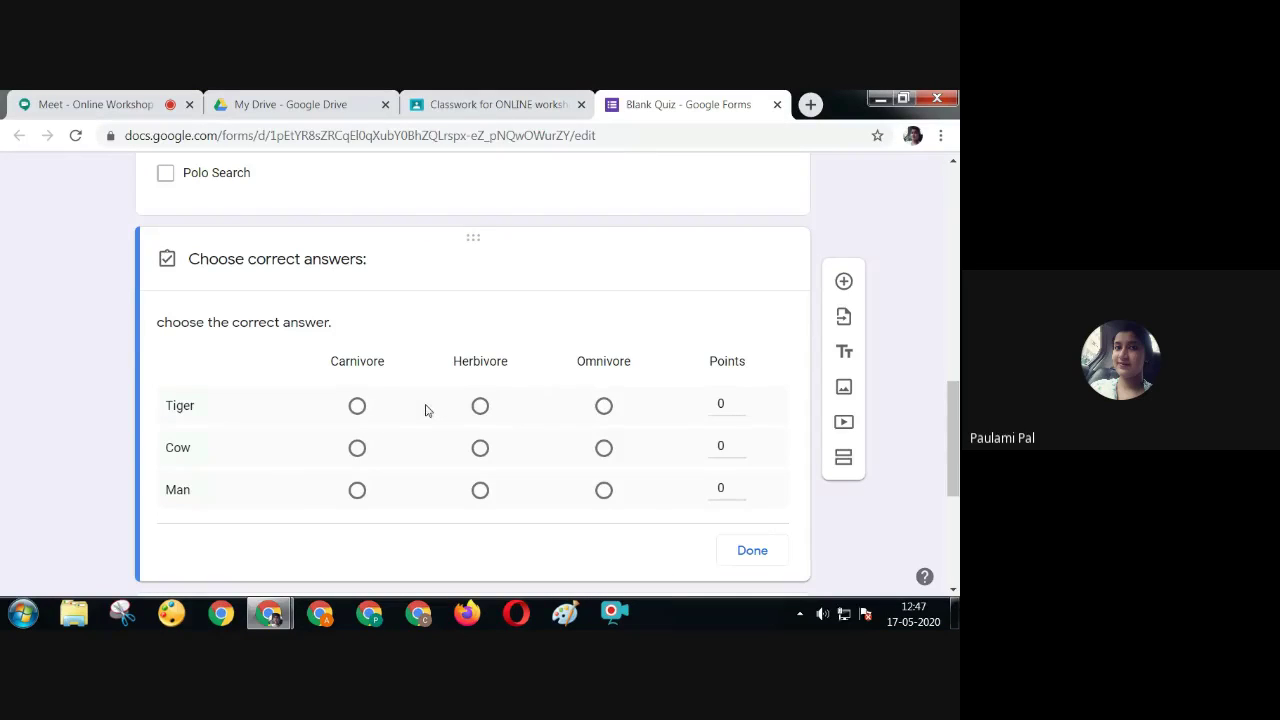
Key Tiger–Carnivore, Cow–Herbivore and Man–Omnivore in the grid, 1 point per row
click(357, 405)
click(723, 400)
text(1)
click(480, 447)
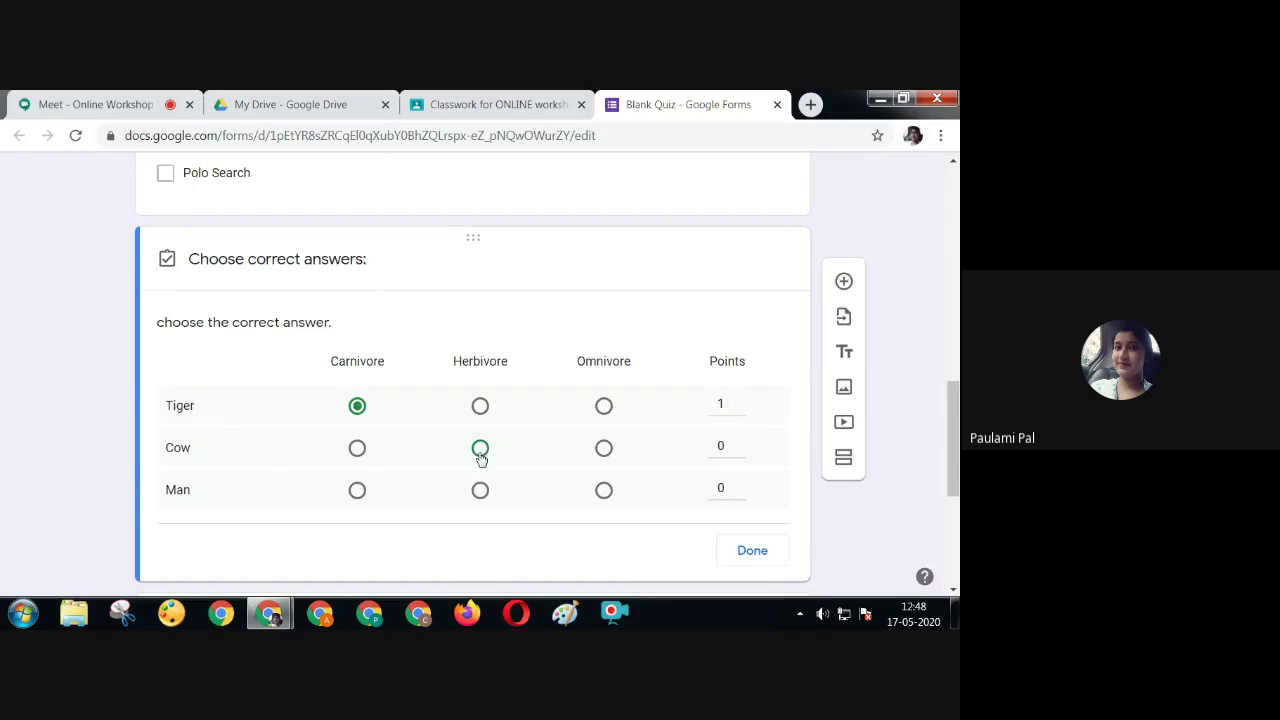
click(722, 443)
text(2)
key(BackSpace)
text(1)
click(605, 492)
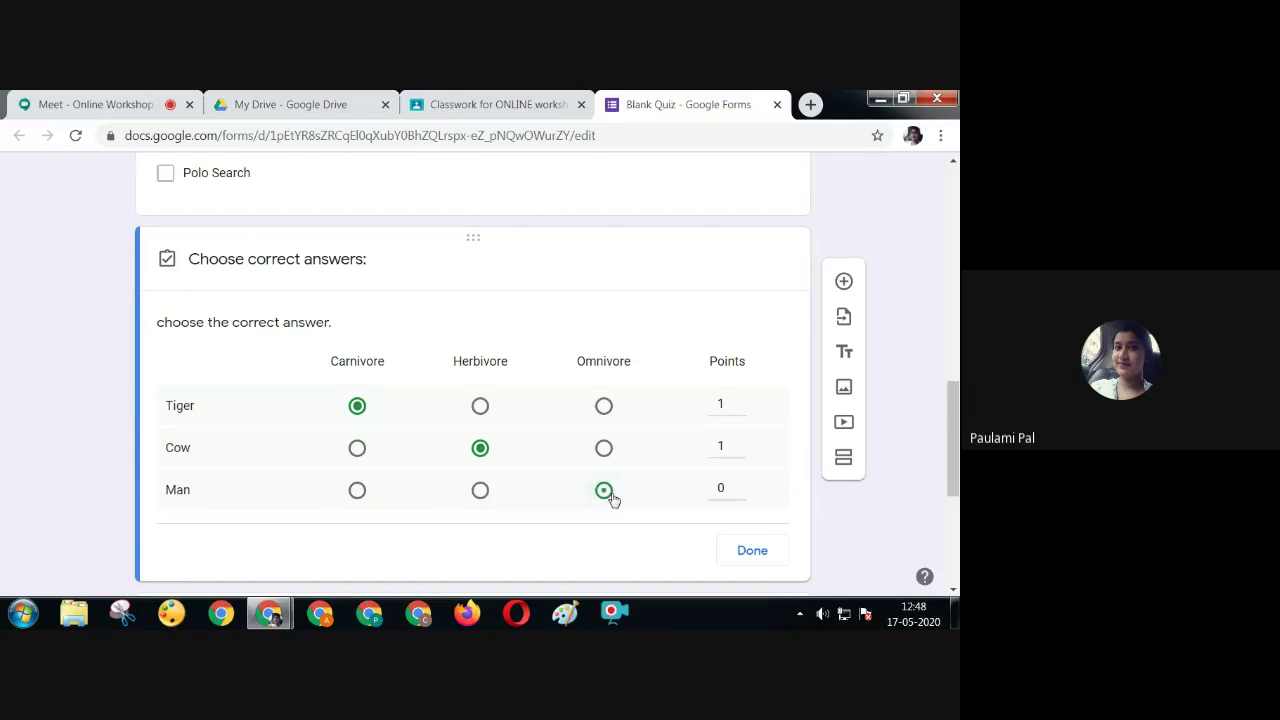
click(731, 488)
text(1)
click(753, 551)
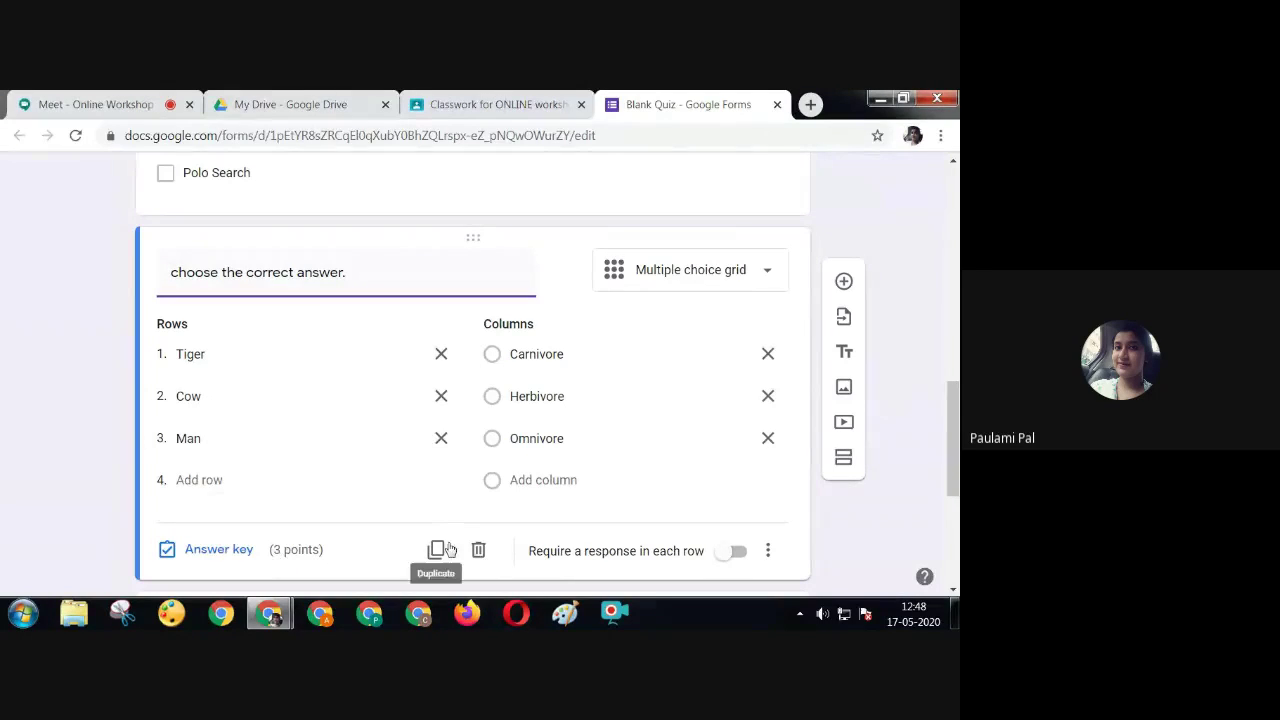
Change the national-animal essay question to File upload, accepting 1 file up to 10 MB
drag(953, 420, 955, 506)
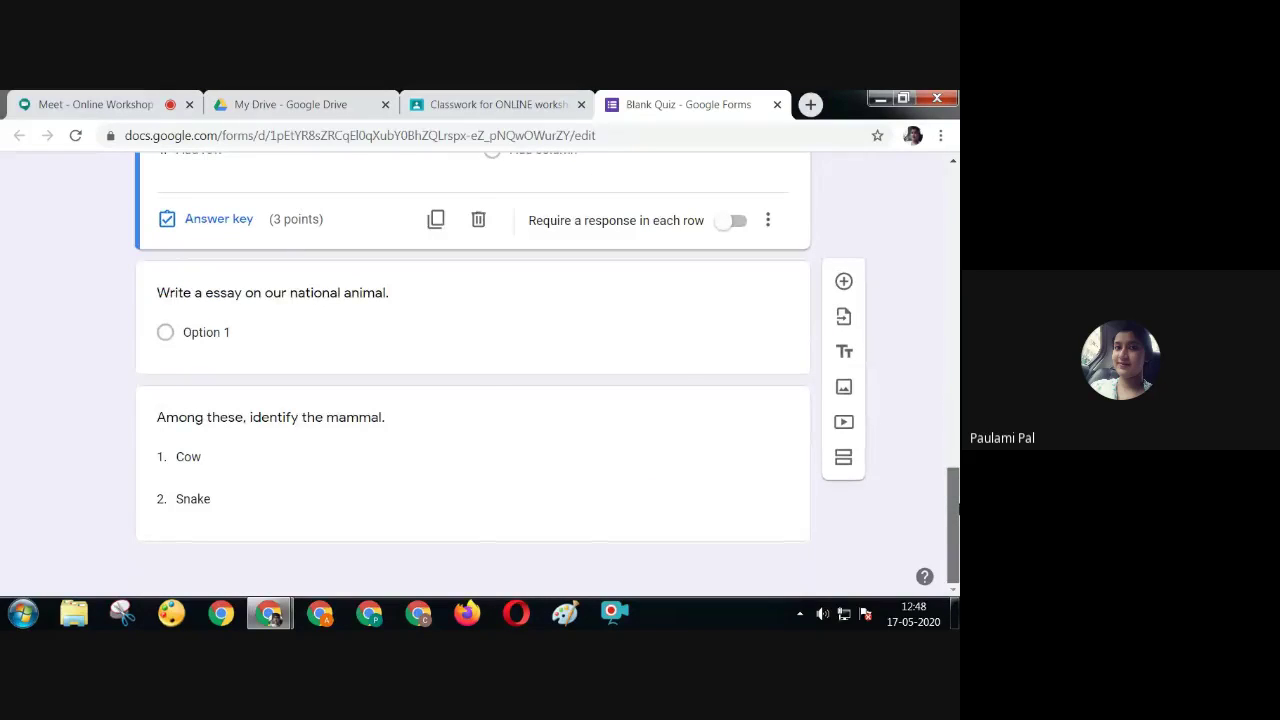
click(677, 322)
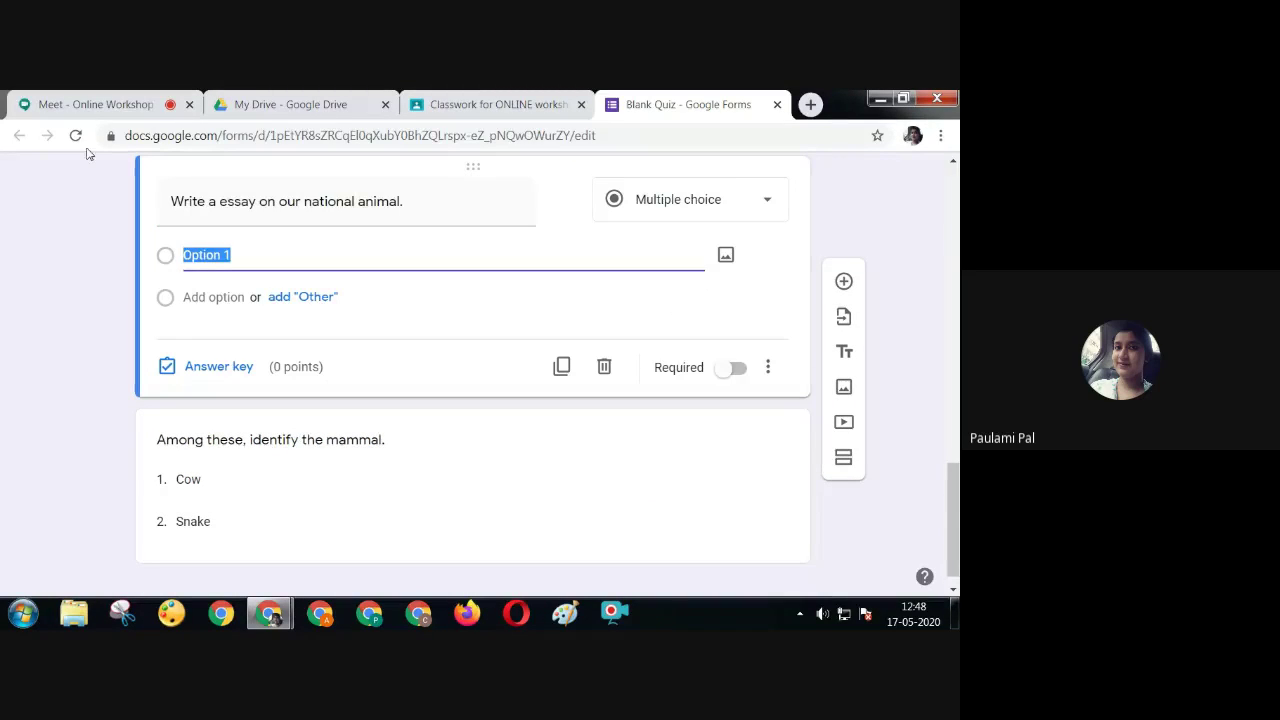
click(644, 203)
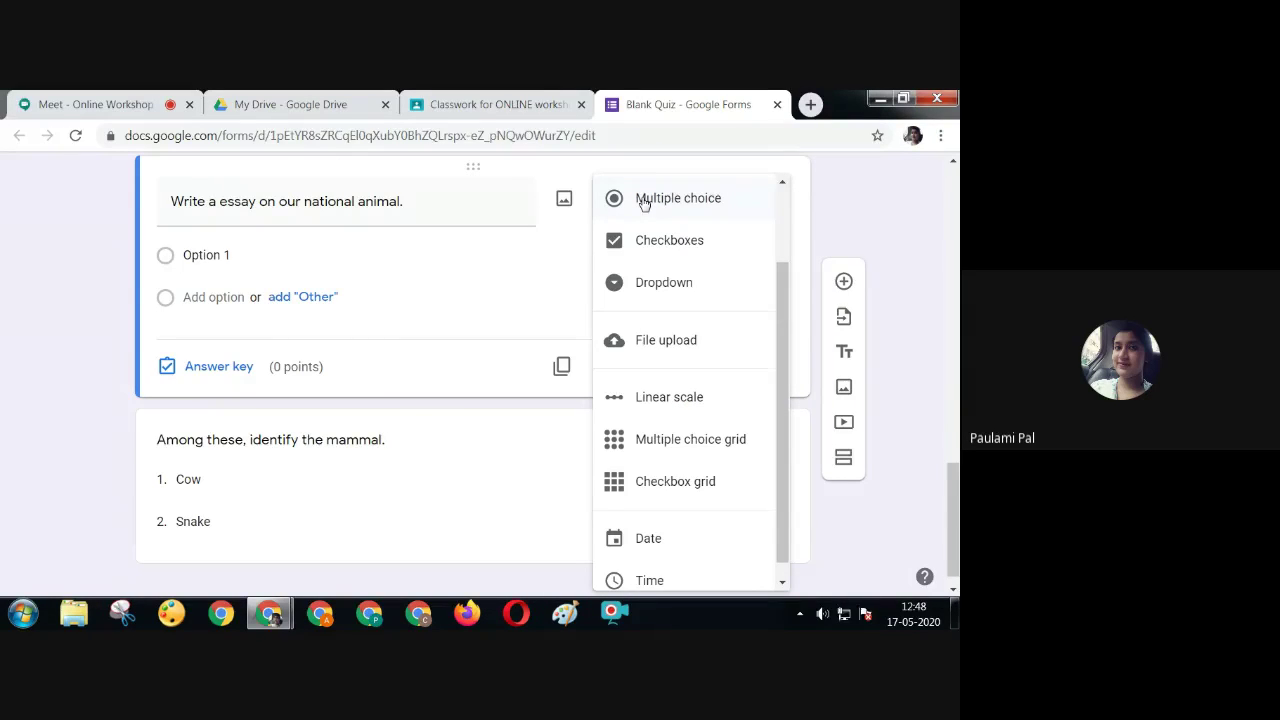
click(683, 340)
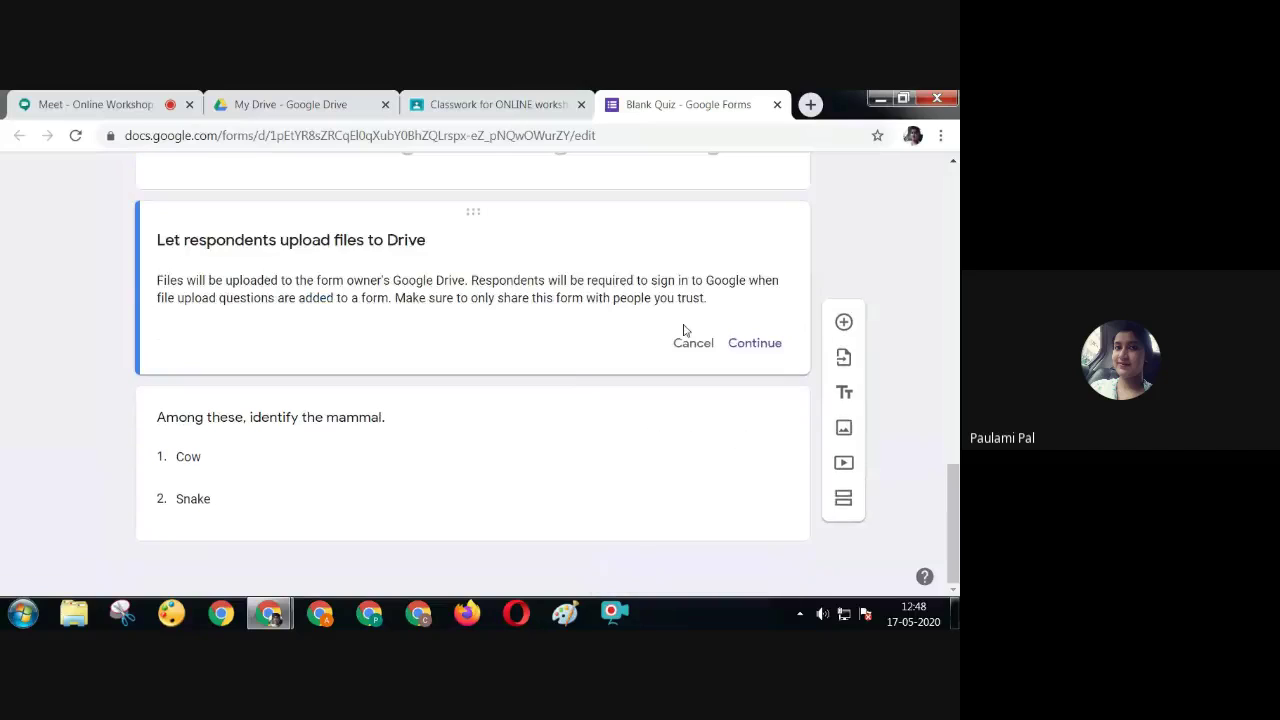
click(766, 352)
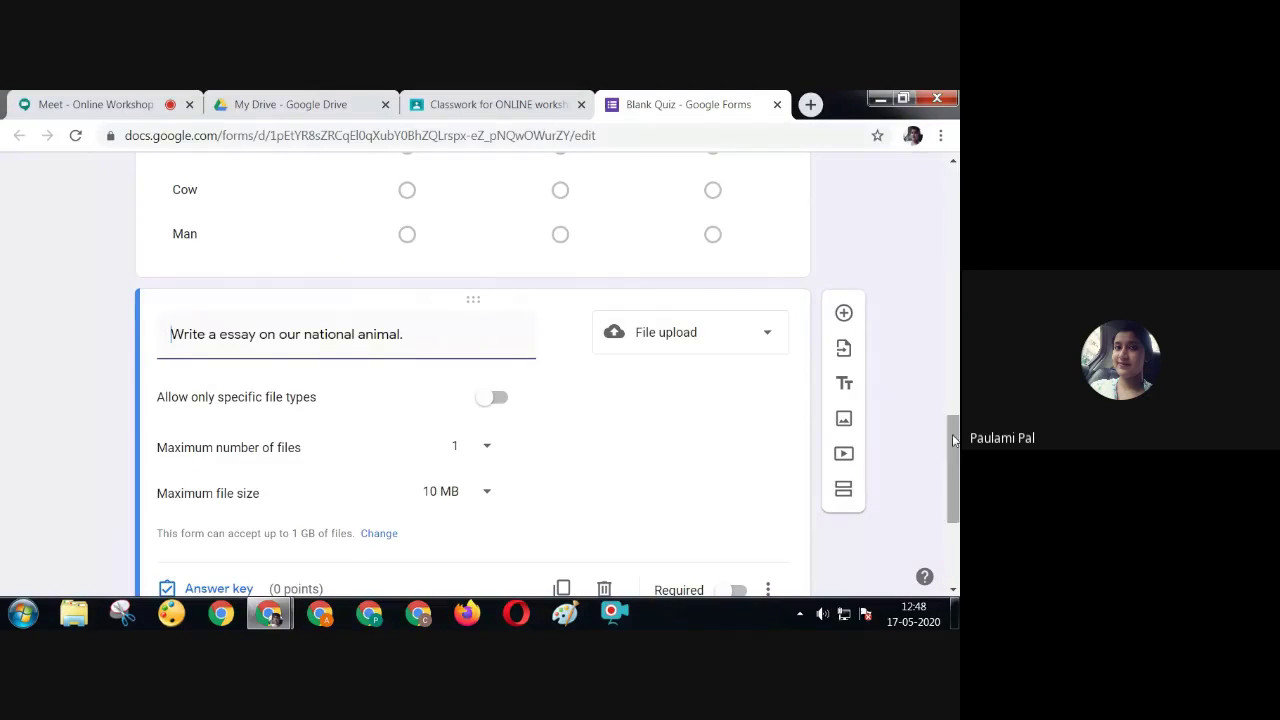
drag(953, 438, 954, 480)
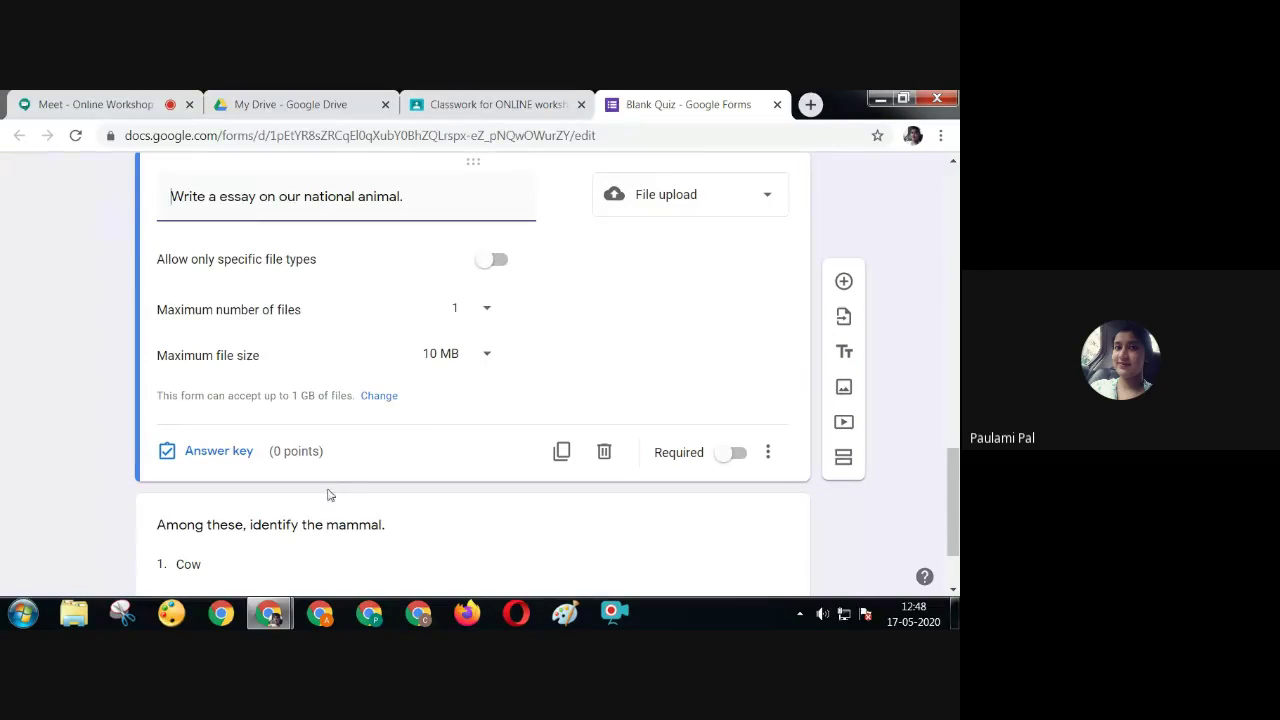
Give the file-upload essay 5 points and key Cow correct for 1 point on the mammal dropdown
click(236, 460)
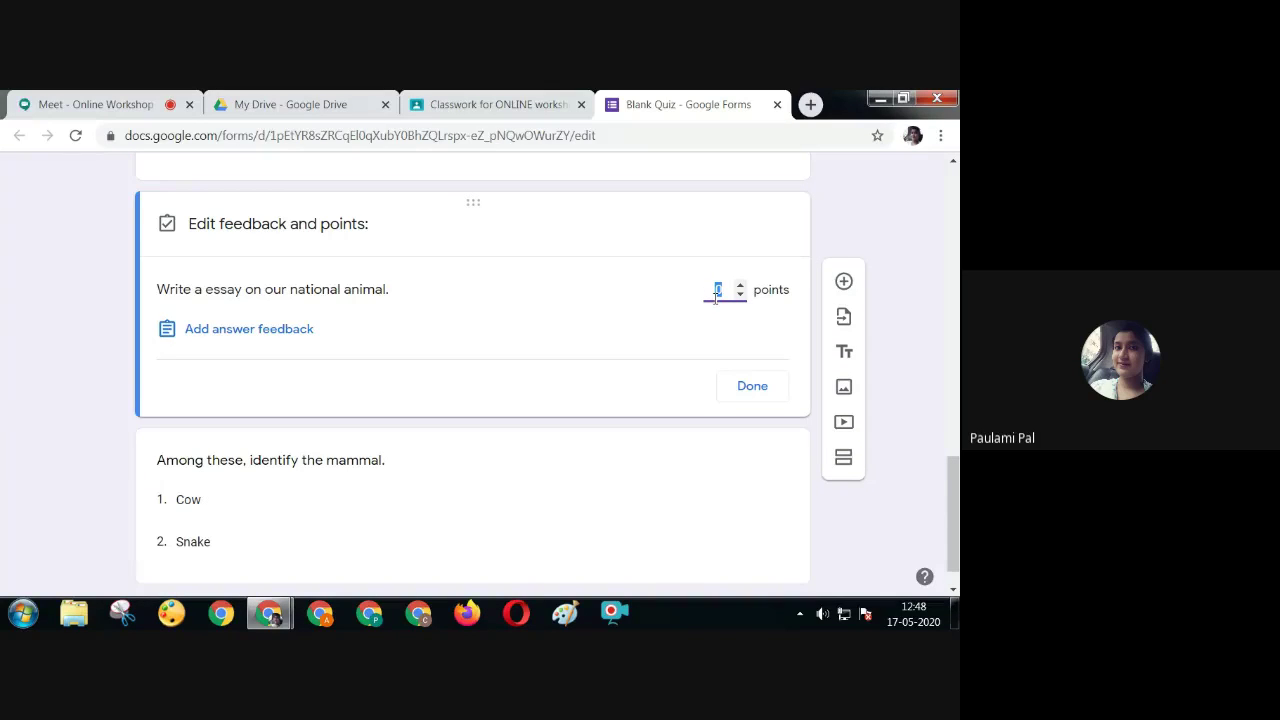
text(5)
click(606, 457)
scroll(952, 470, down, 1)
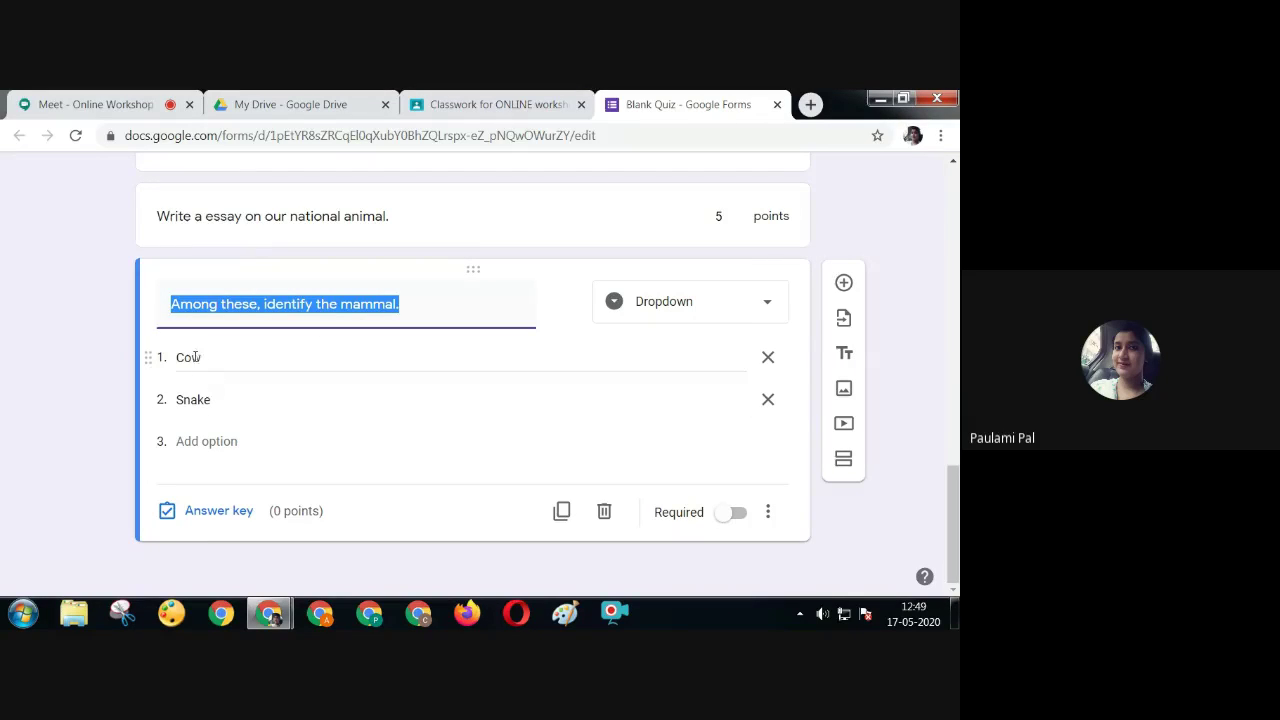
click(213, 518)
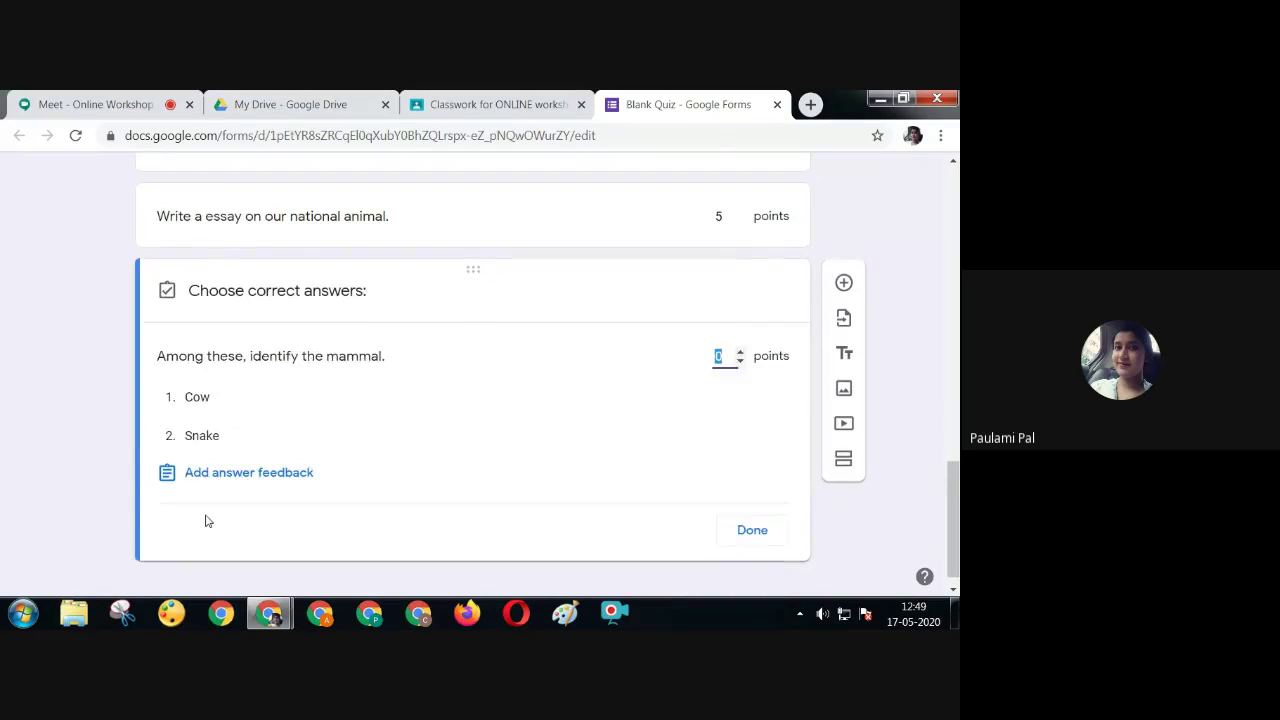
click(198, 398)
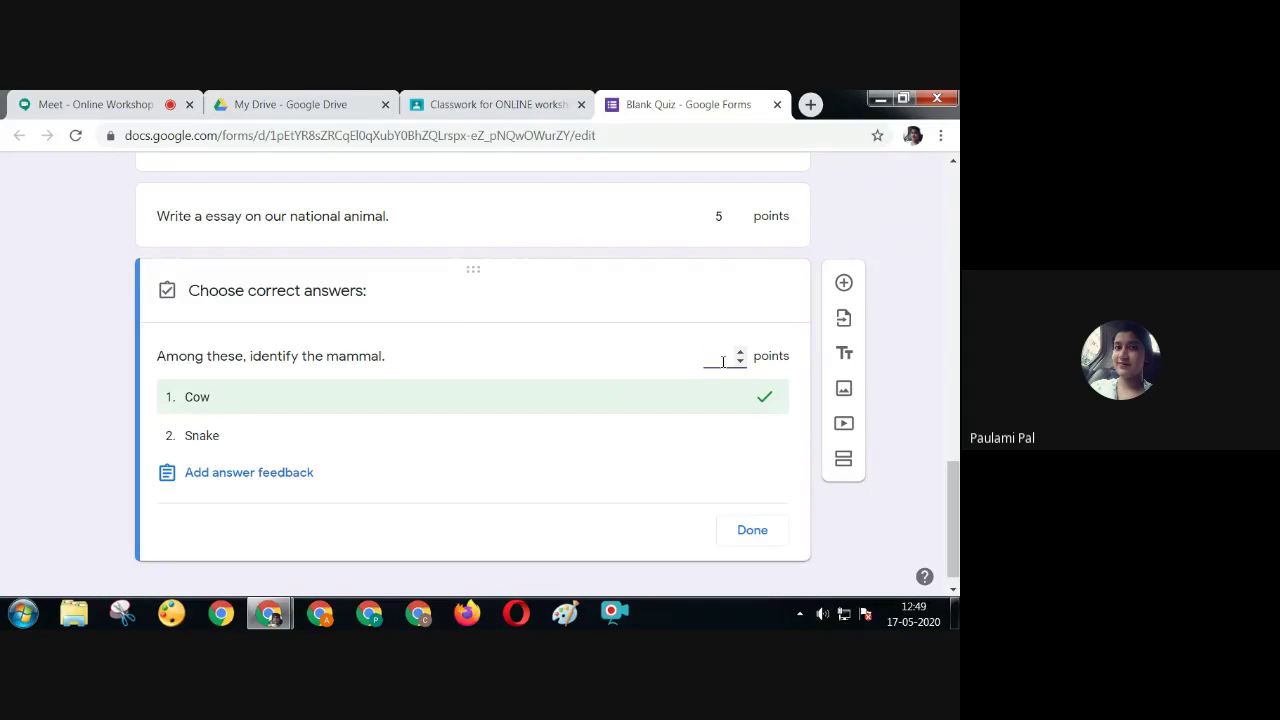
click(723, 362)
text(1)
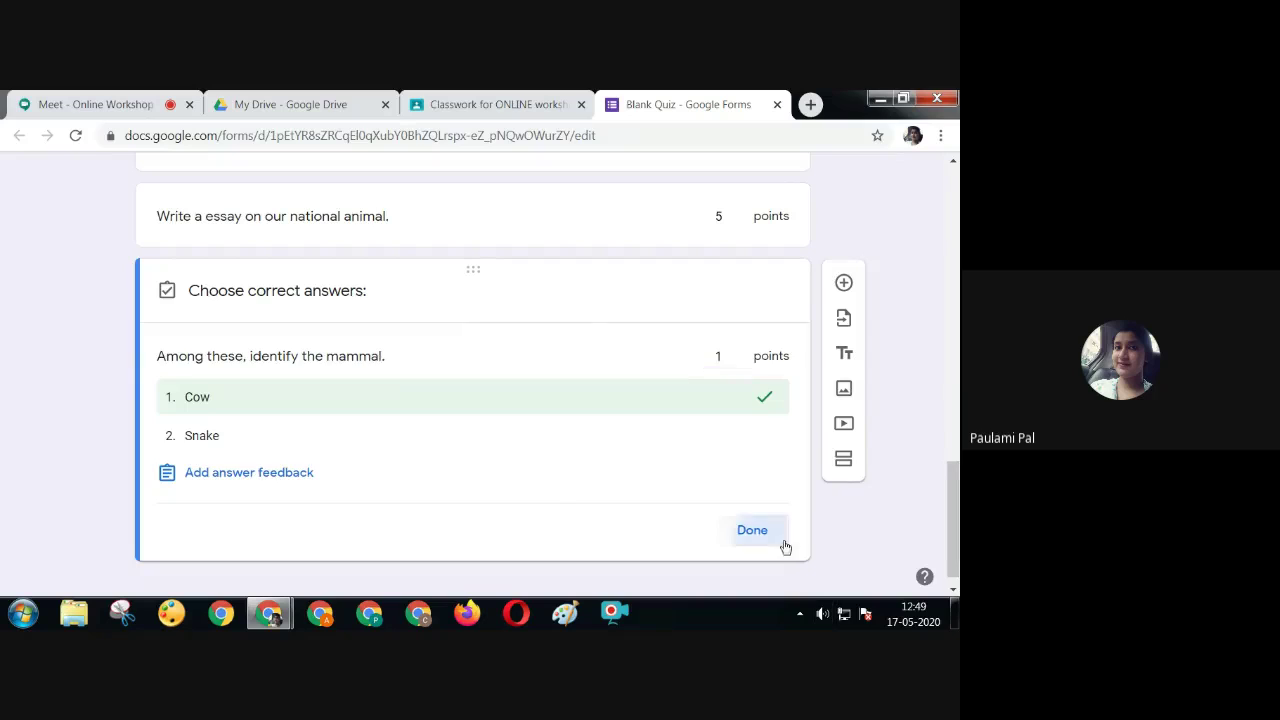
click(784, 543)
drag(957, 517, 957, 220)
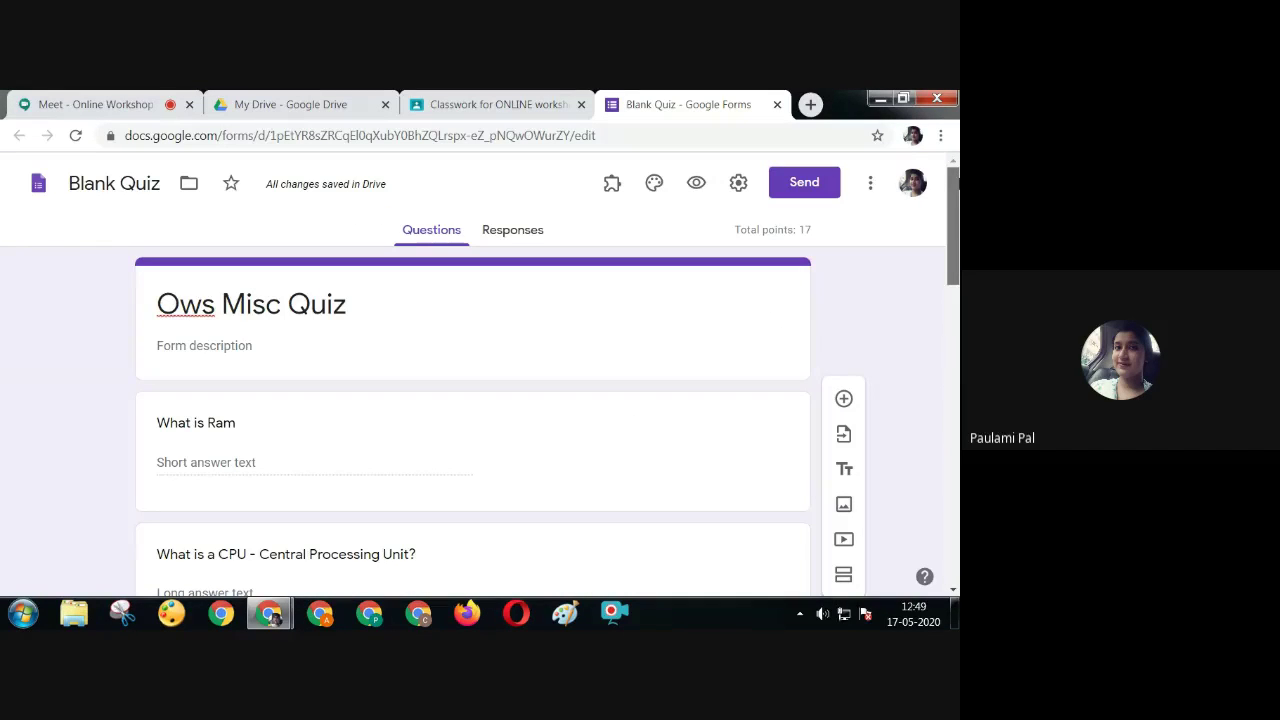
Change the Classroom assignment's points from 100 to 17 to match the quiz total
click(519, 97)
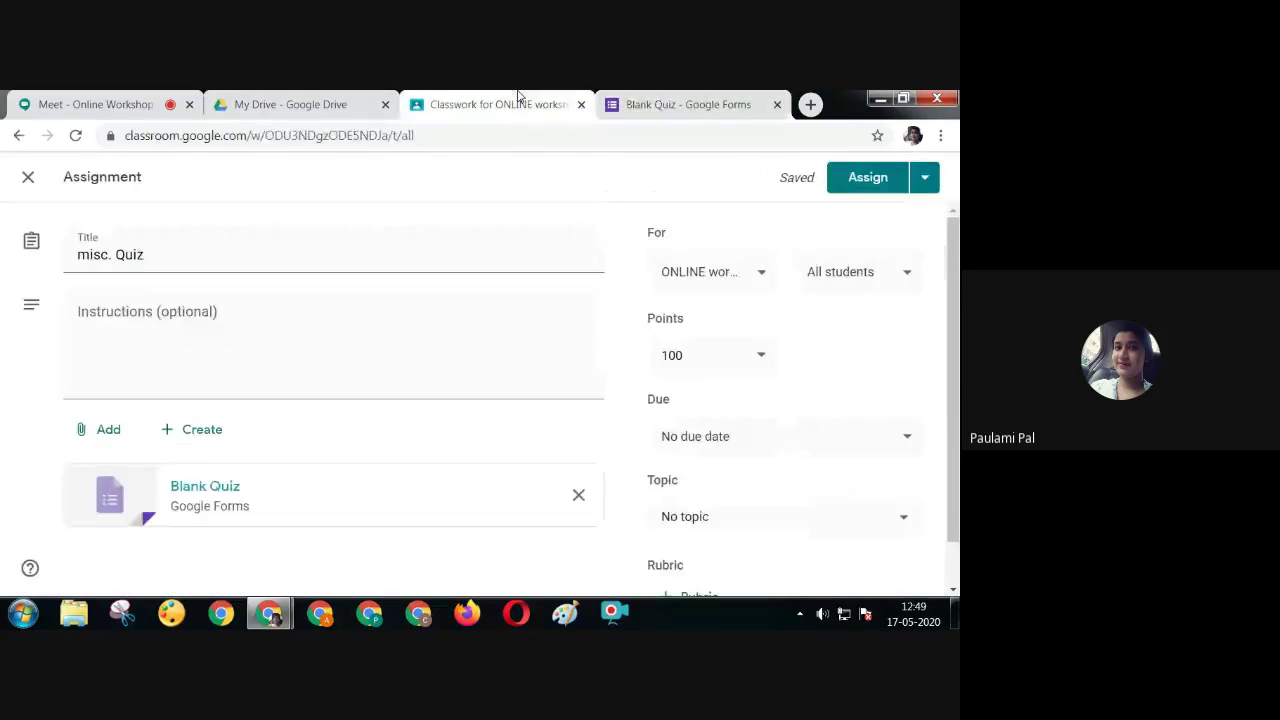
click(760, 356)
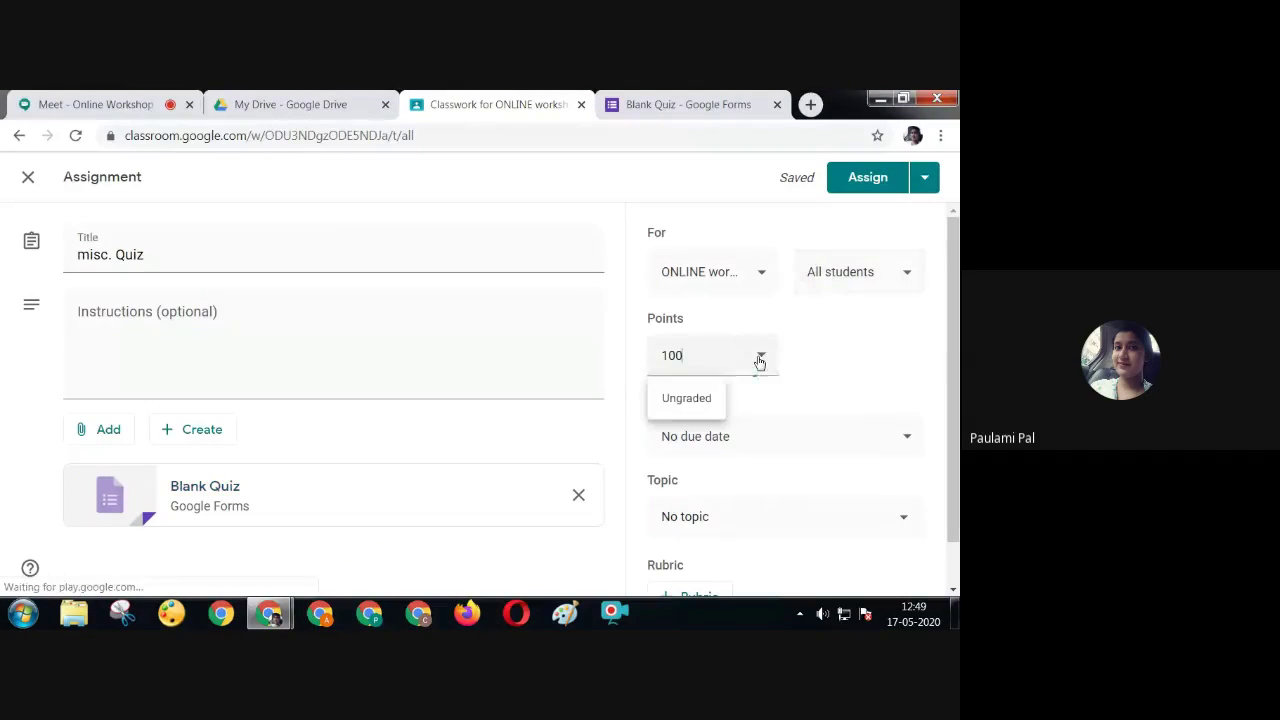
click(637, 97)
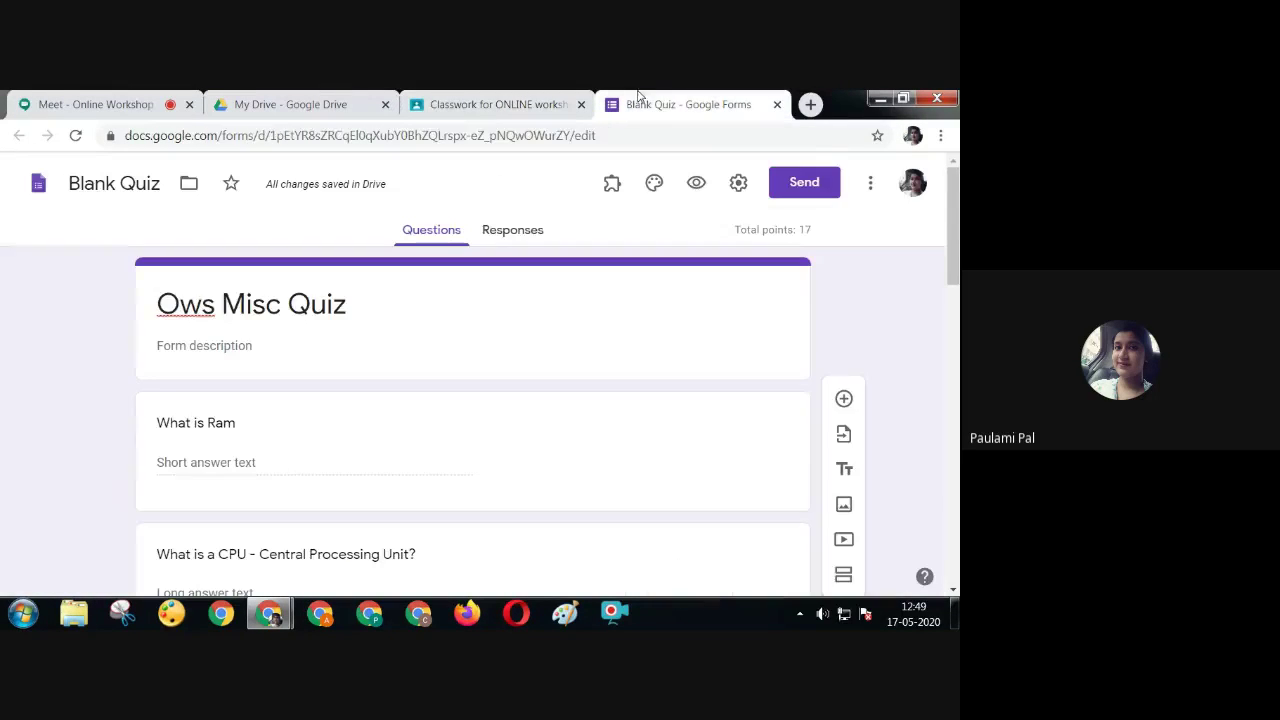
click(505, 114)
key(BackSpace)
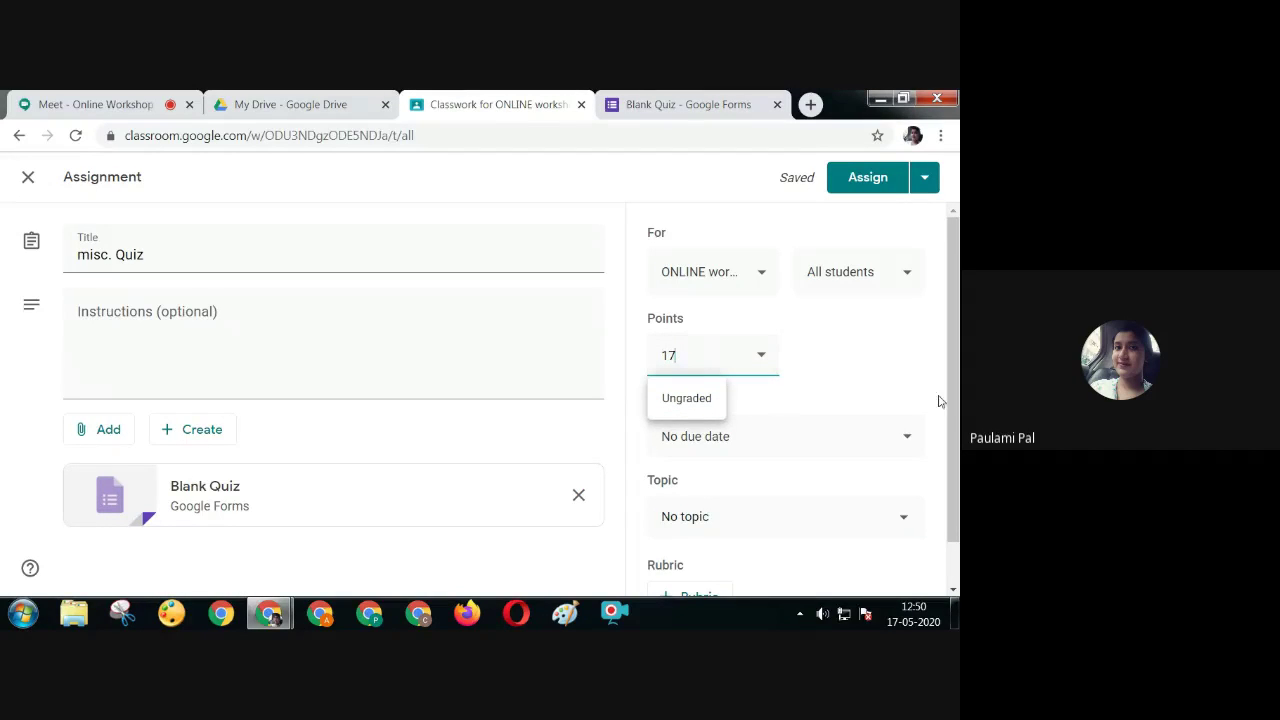
Copy the quiz's shortened share link, then close the Forms tab
click(643, 104)
click(815, 182)
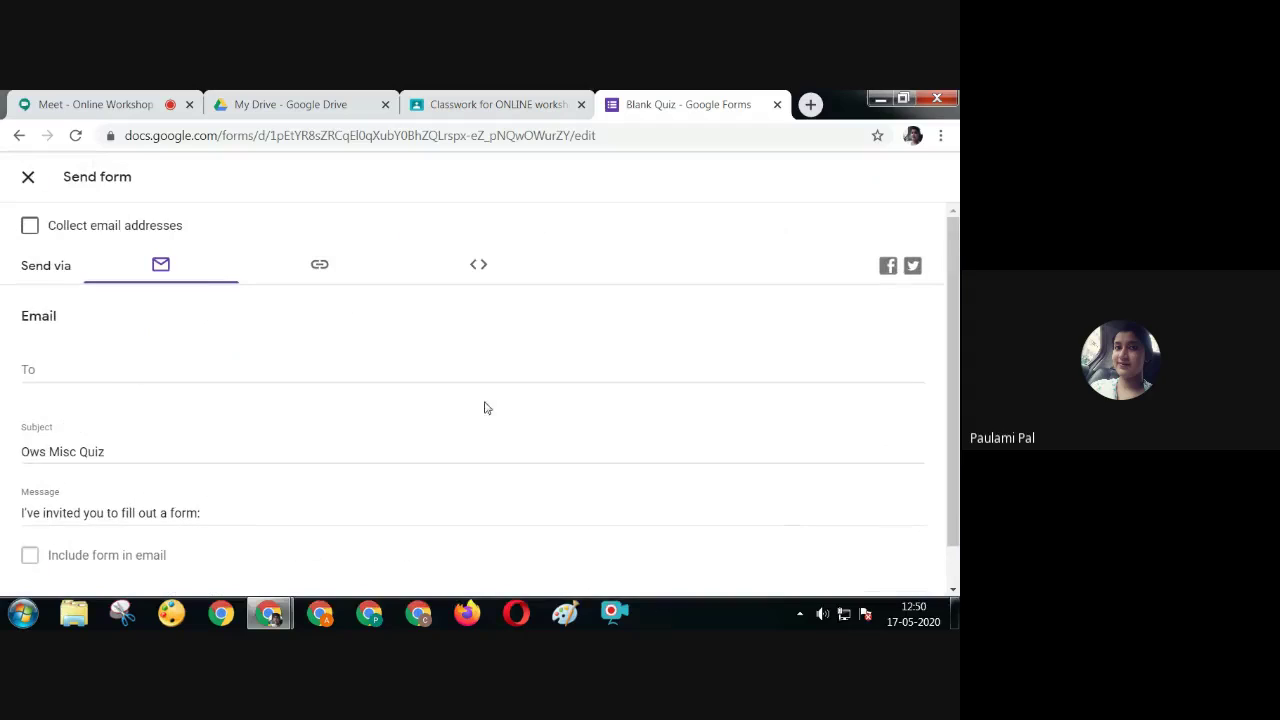
click(331, 266)
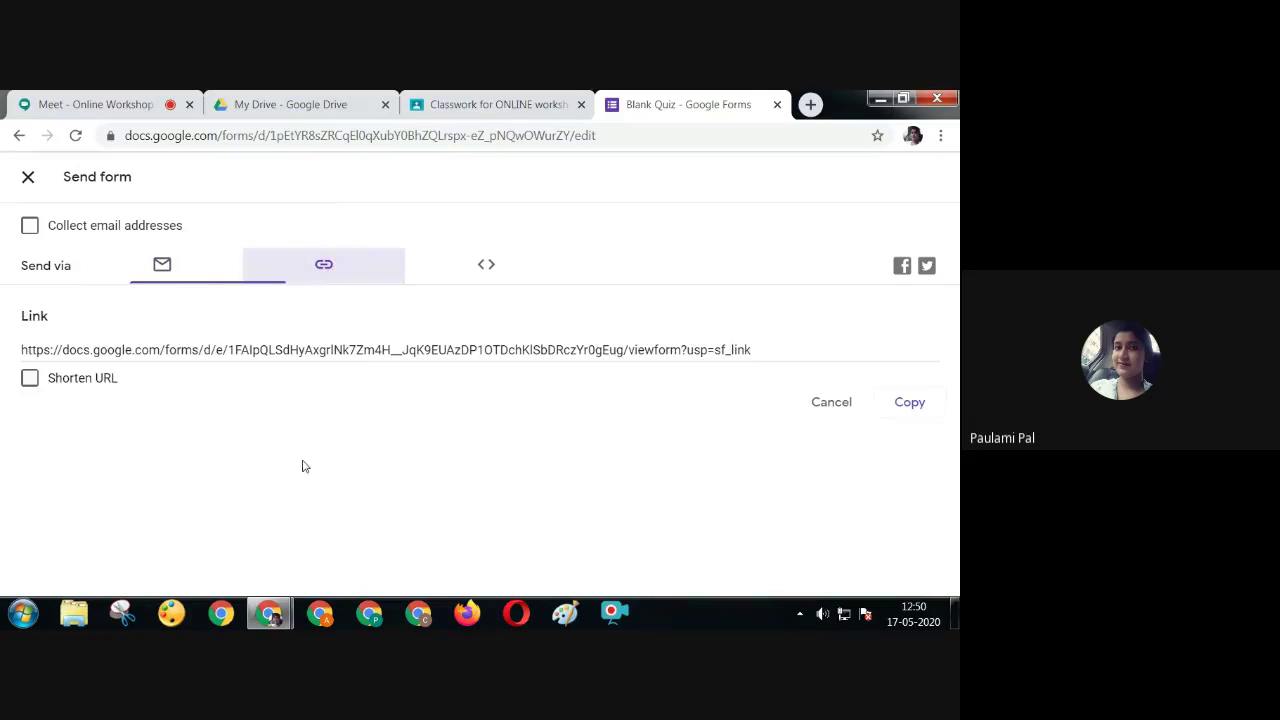
click(30, 378)
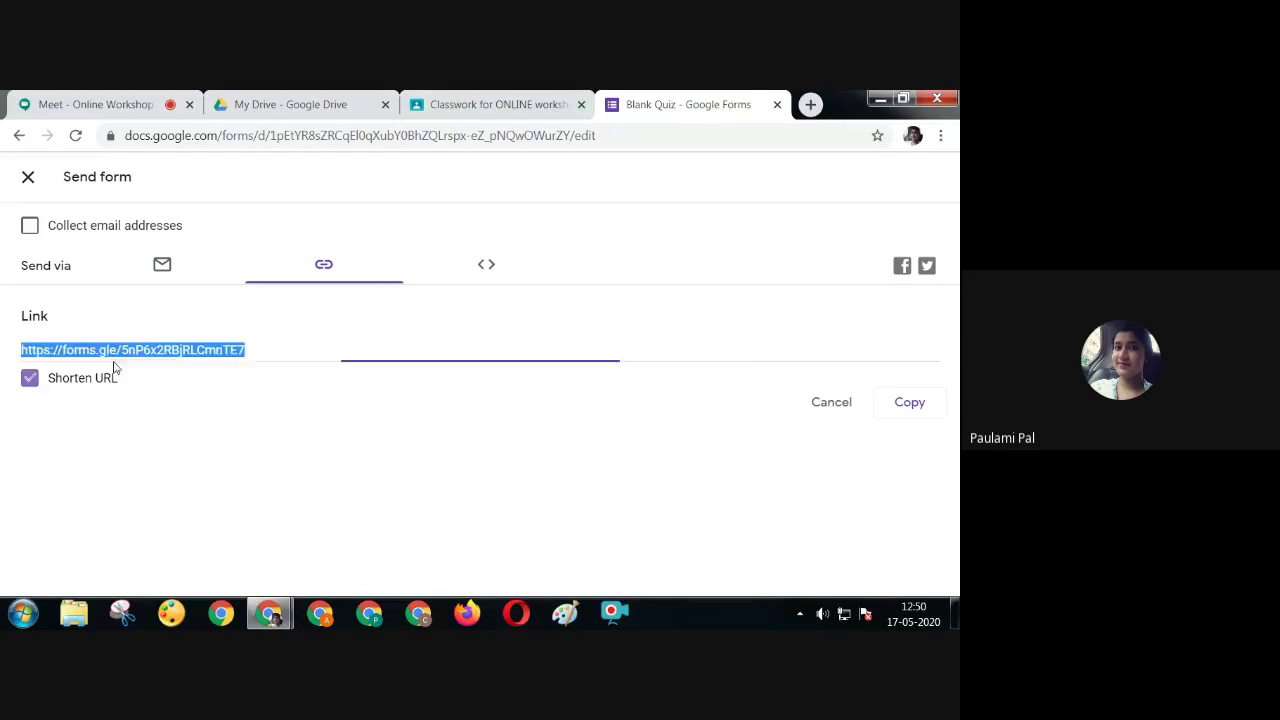
click(888, 410)
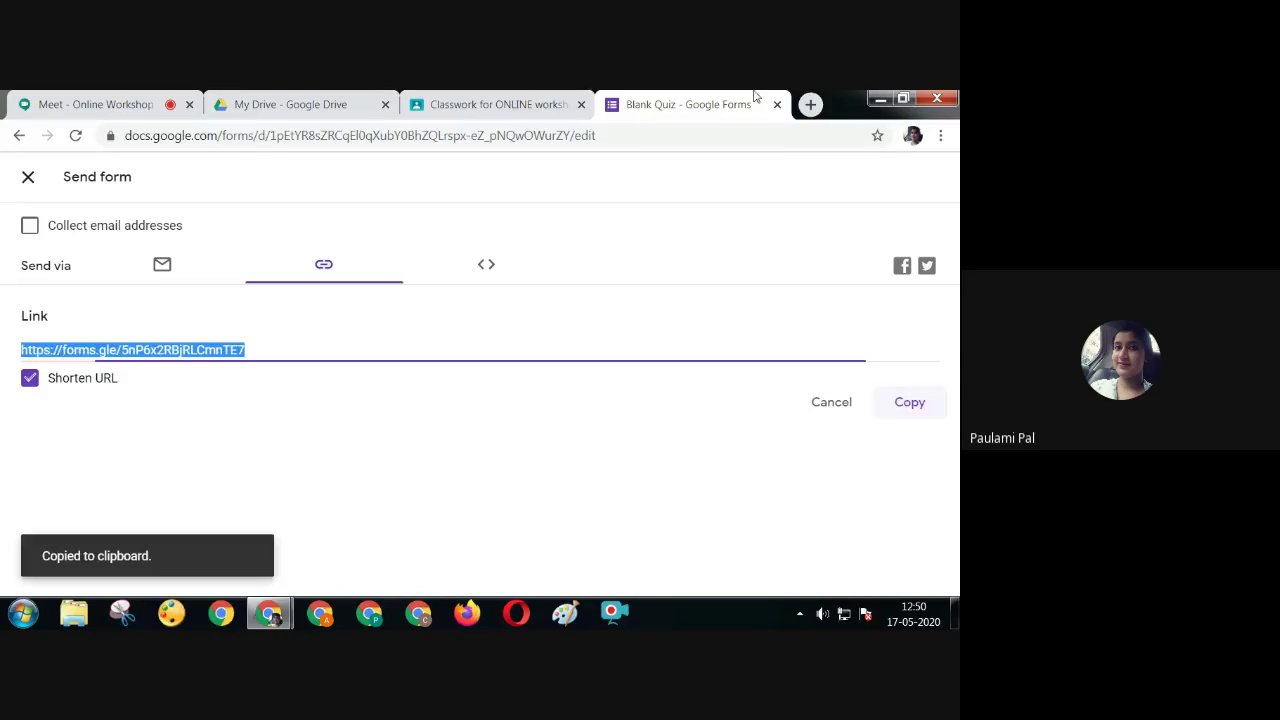
click(28, 176)
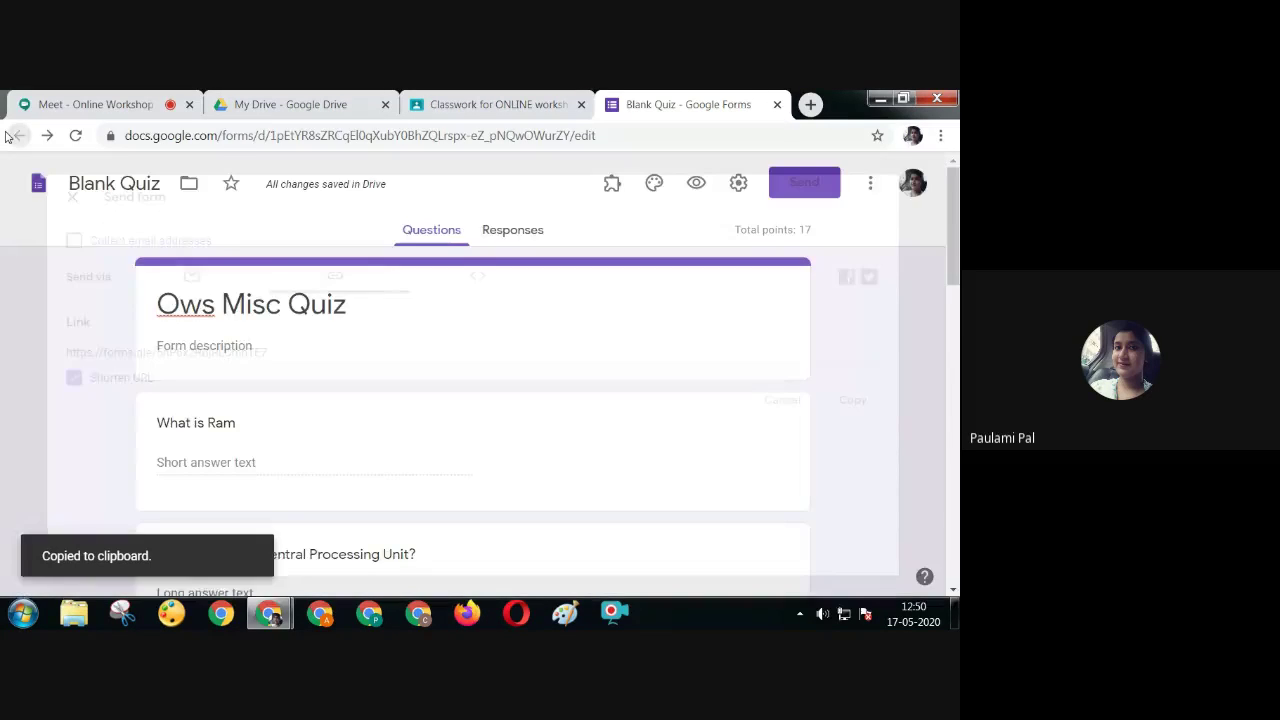
click(777, 104)
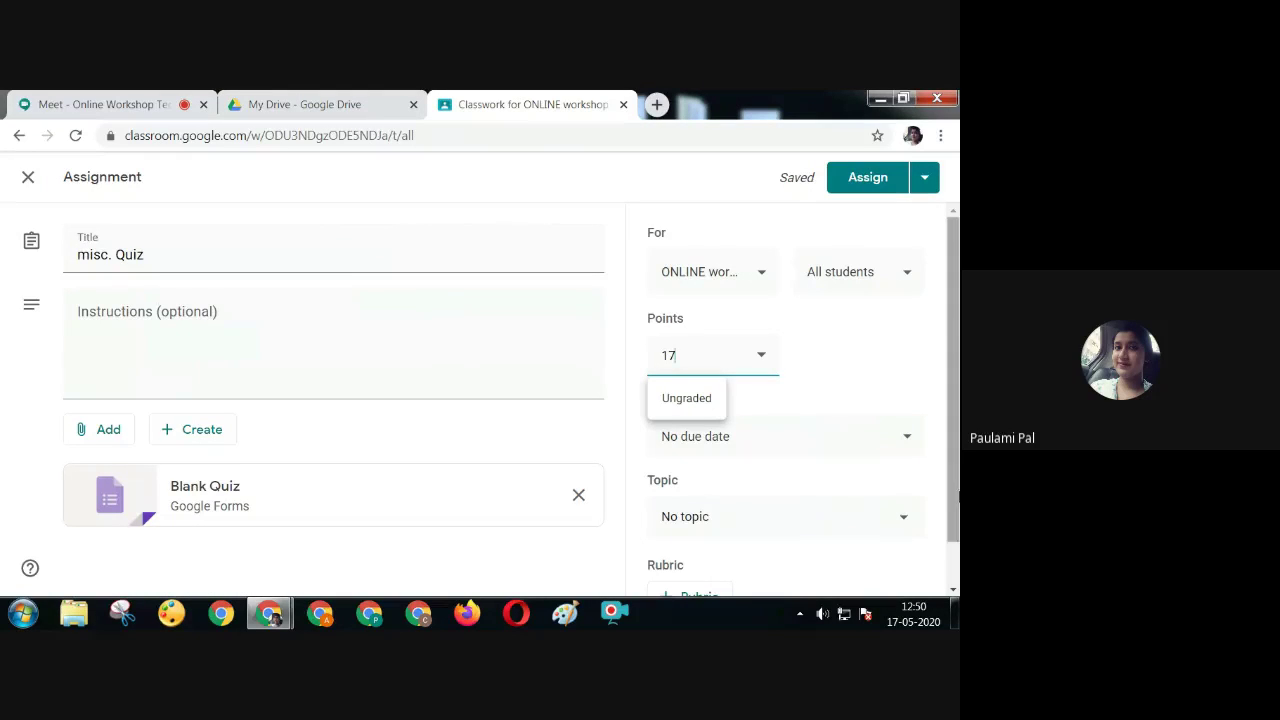
Set the assignment due date to May 19, 2020 at 11:59 PM
click(786, 447)
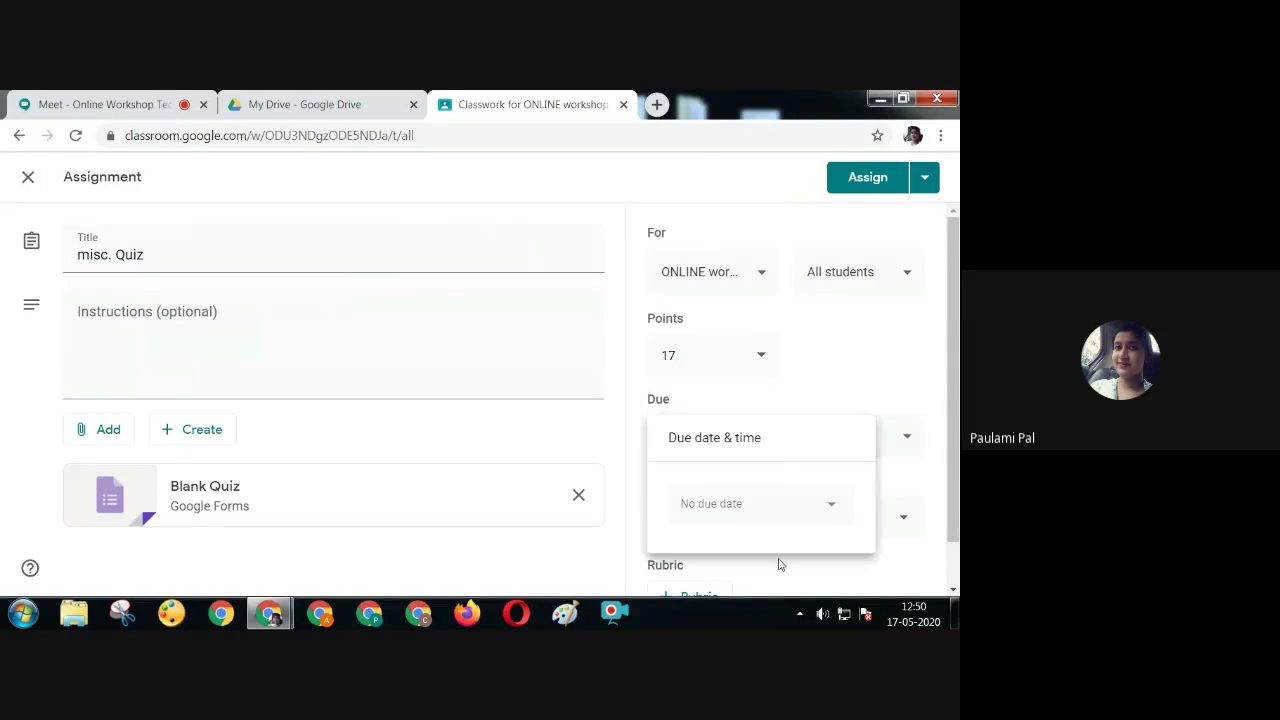
click(836, 508)
click(746, 407)
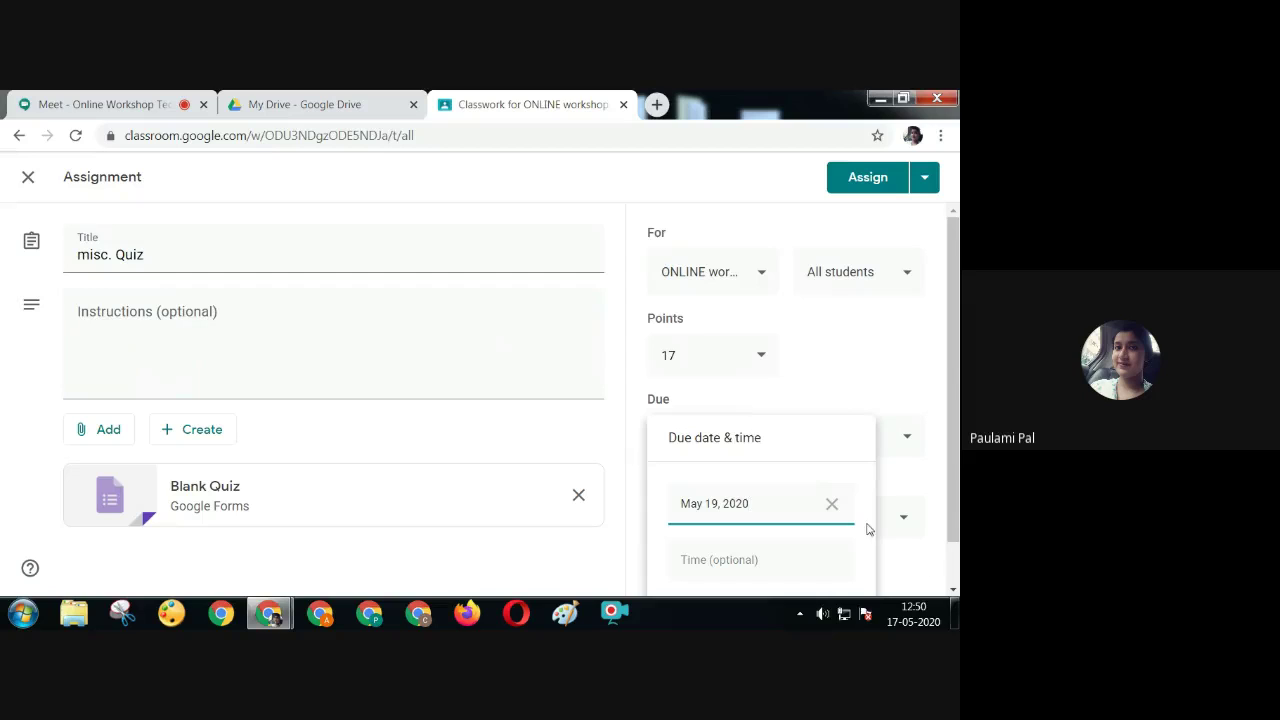
scroll(895, 536, down, 2)
click(905, 392)
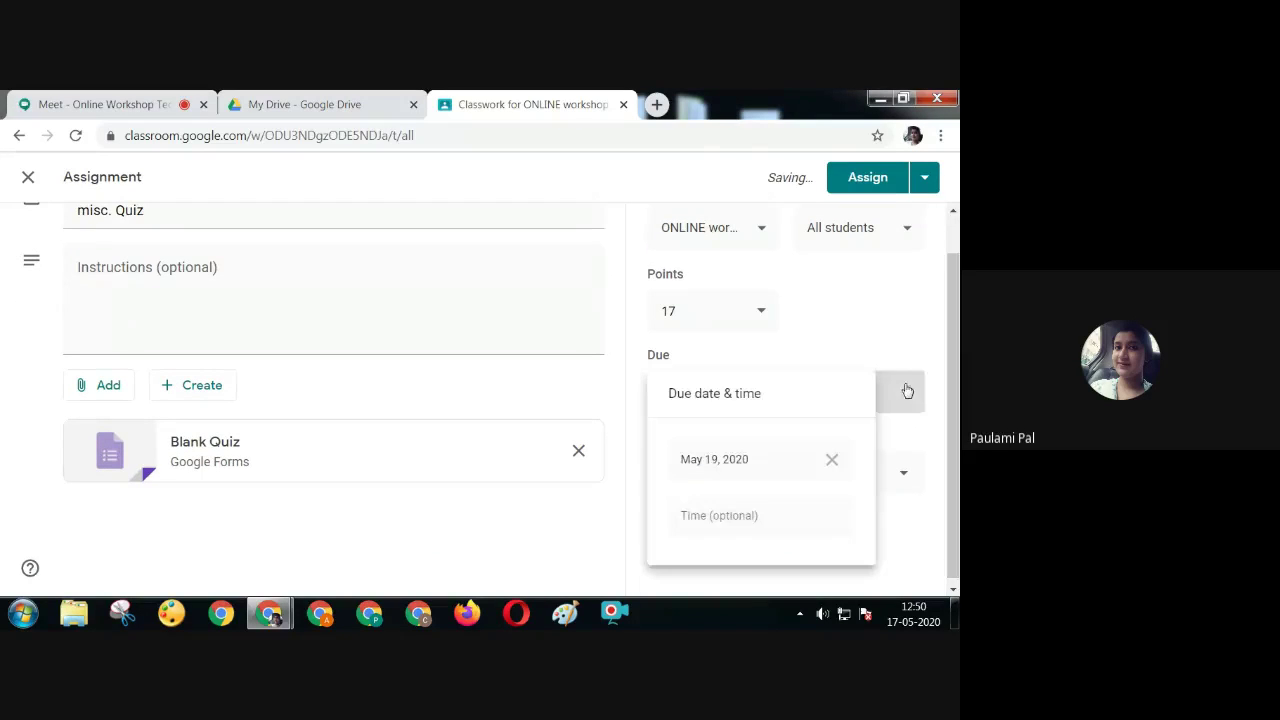
click(771, 523)
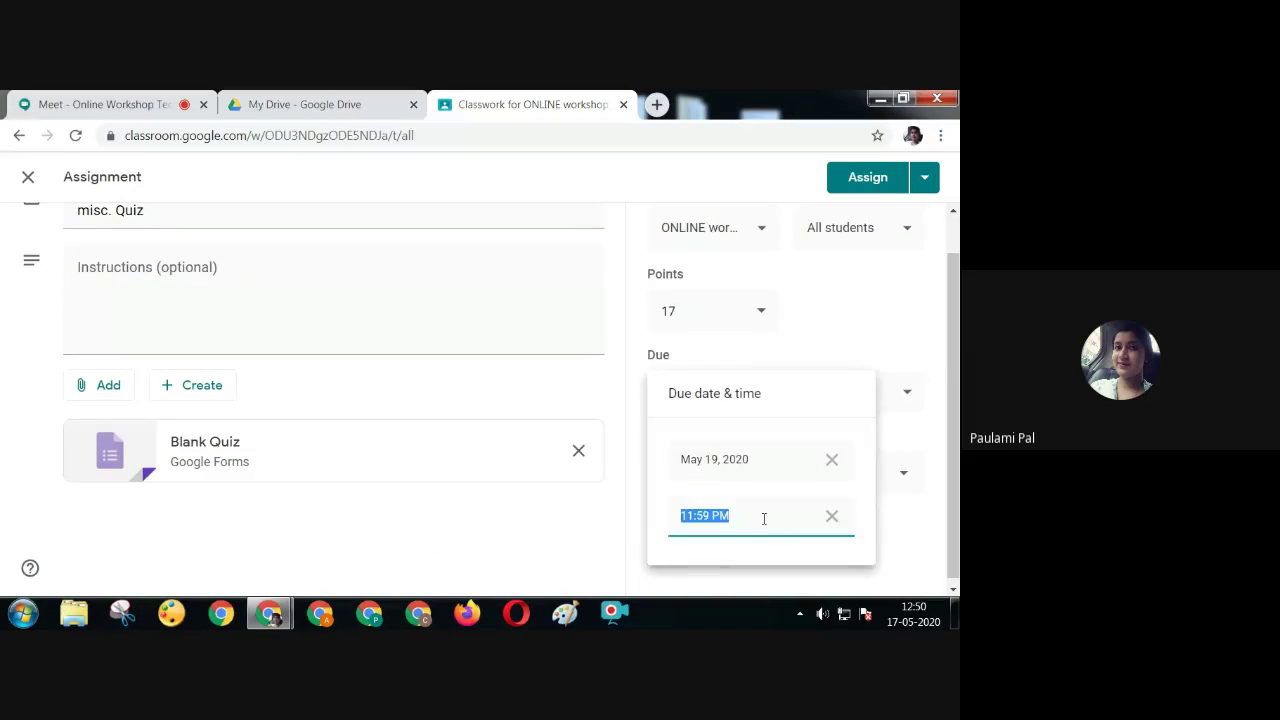
click(895, 518)
scroll(930, 554, down, 1)
Create a 'tests' topic for the quiz, assign it, and open a new browser tab
click(917, 477)
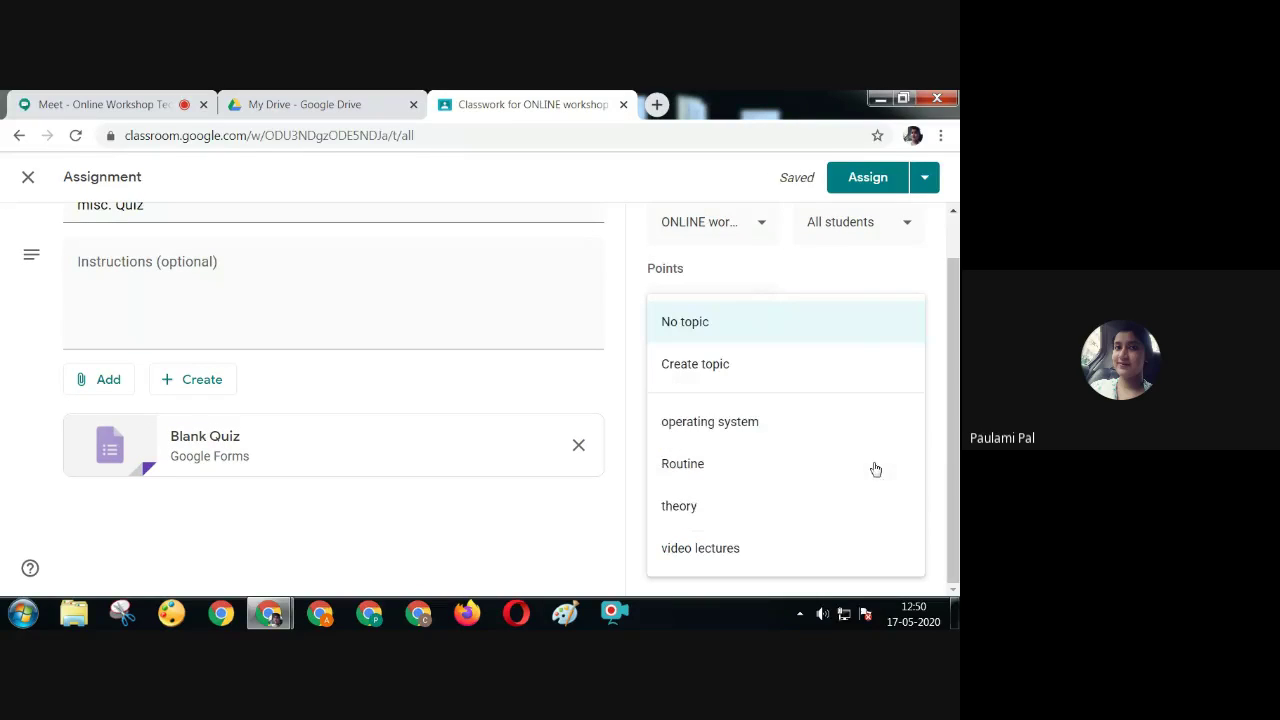
click(727, 364)
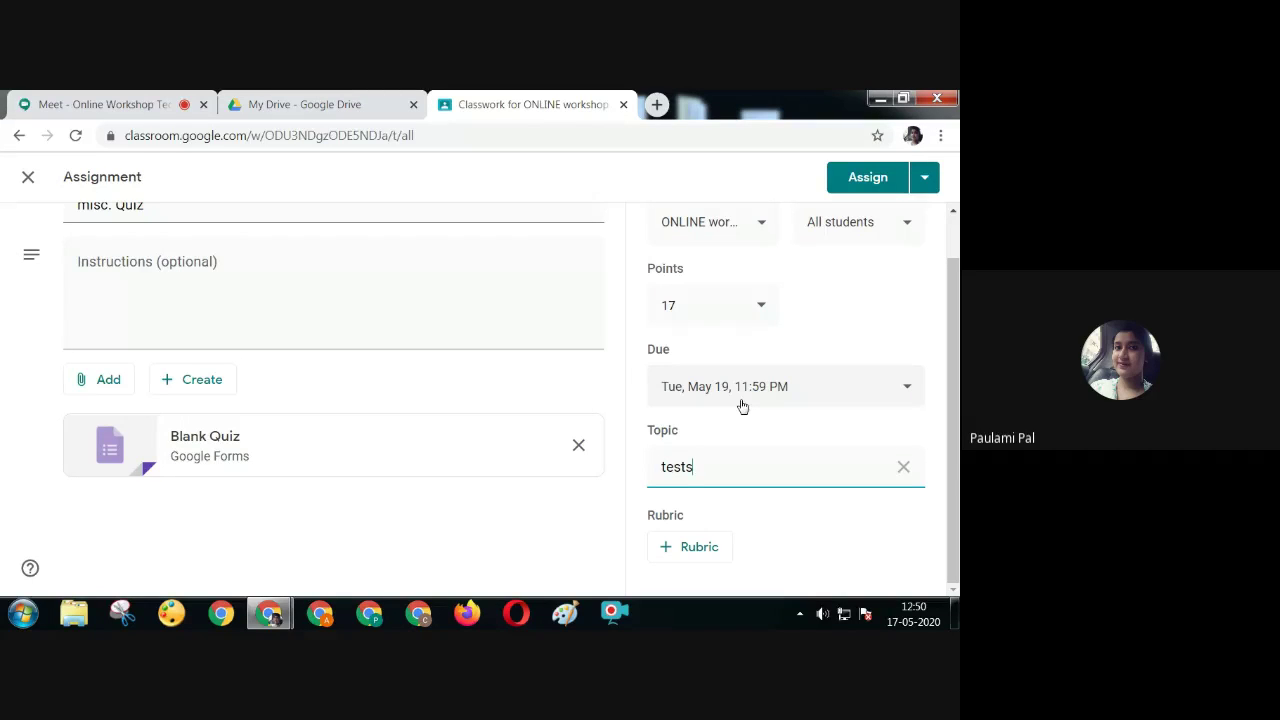
click(860, 178)
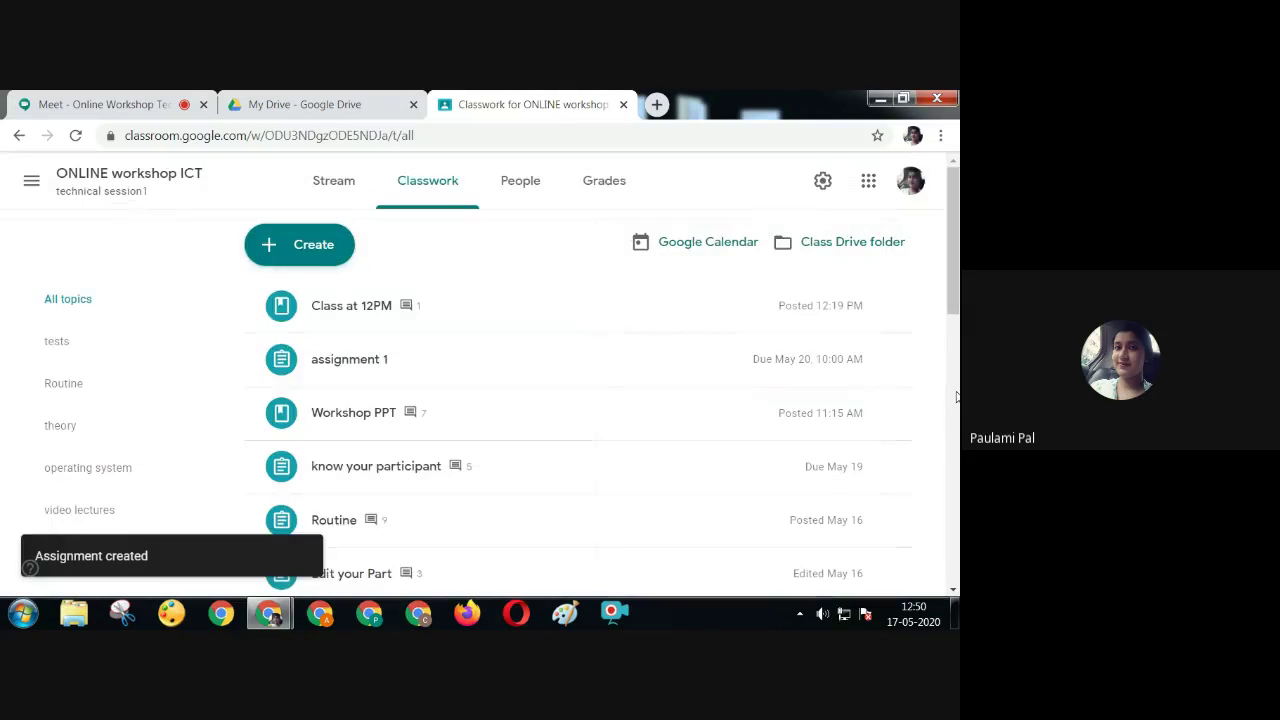
scroll(952, 250, down, 4)
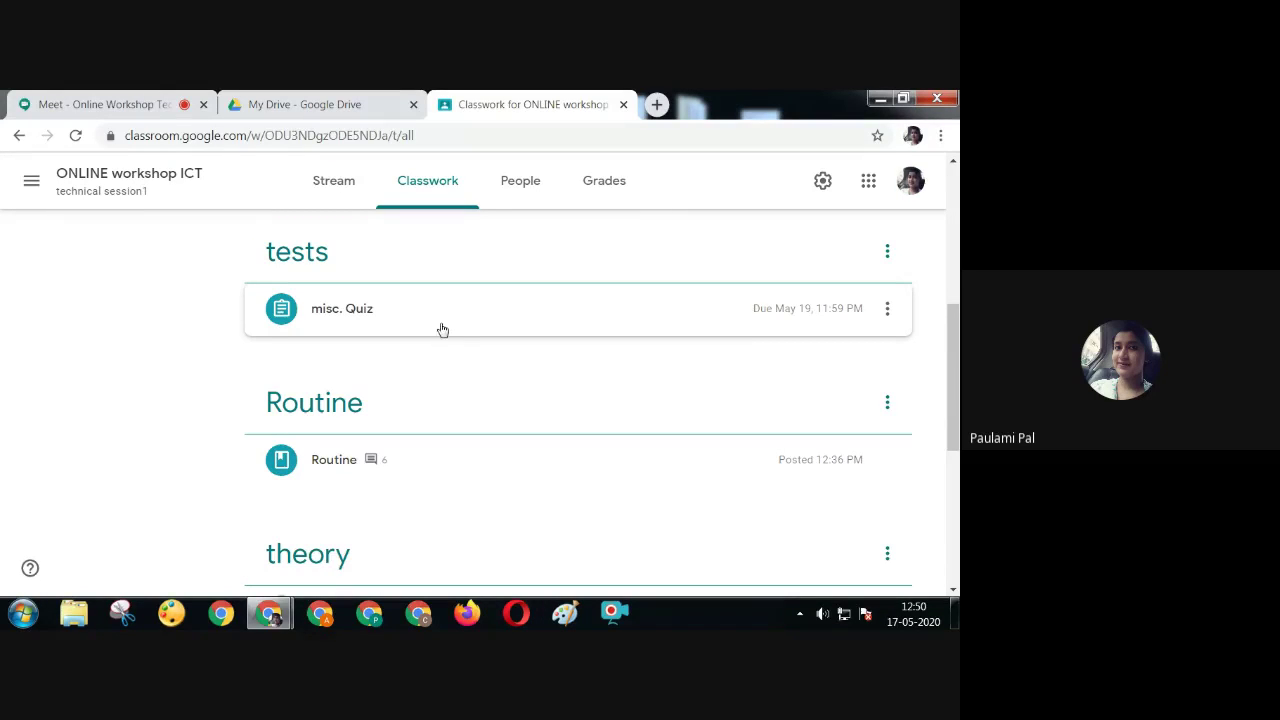
click(656, 104)
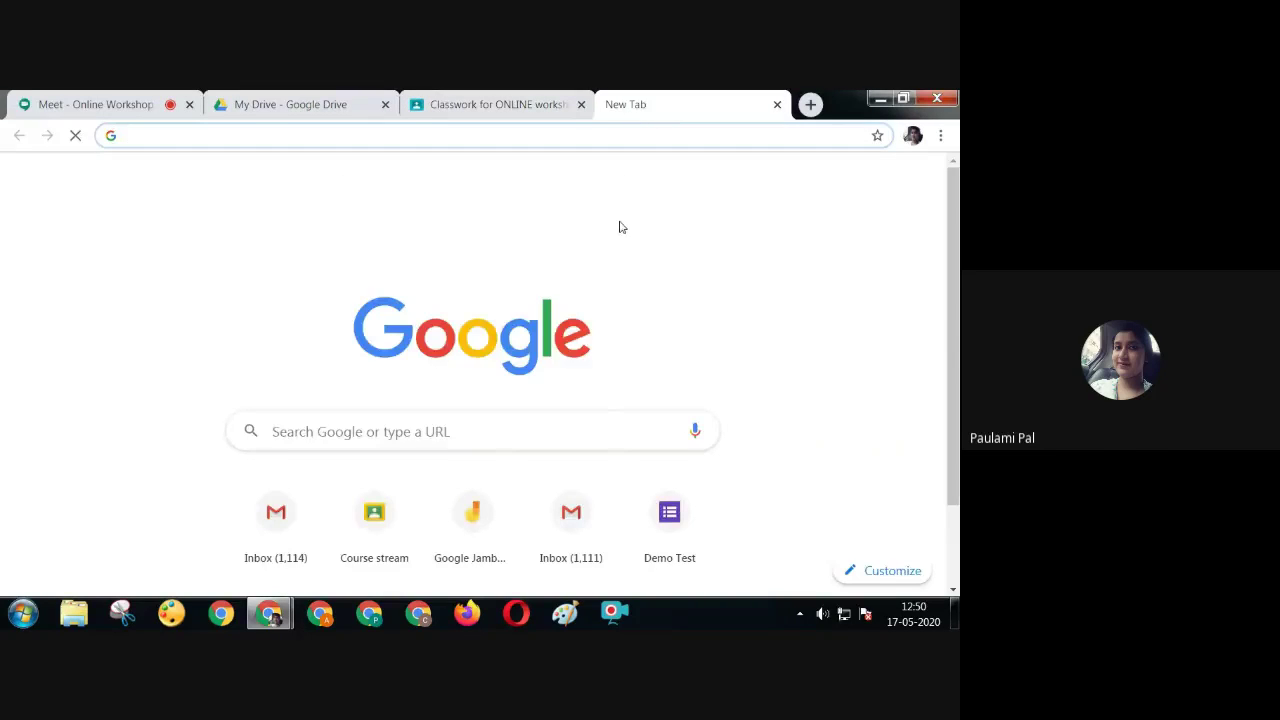
Paste the forms.gle quiz link into the new tab and open the live quiz
right_click(259, 135)
click(307, 223)
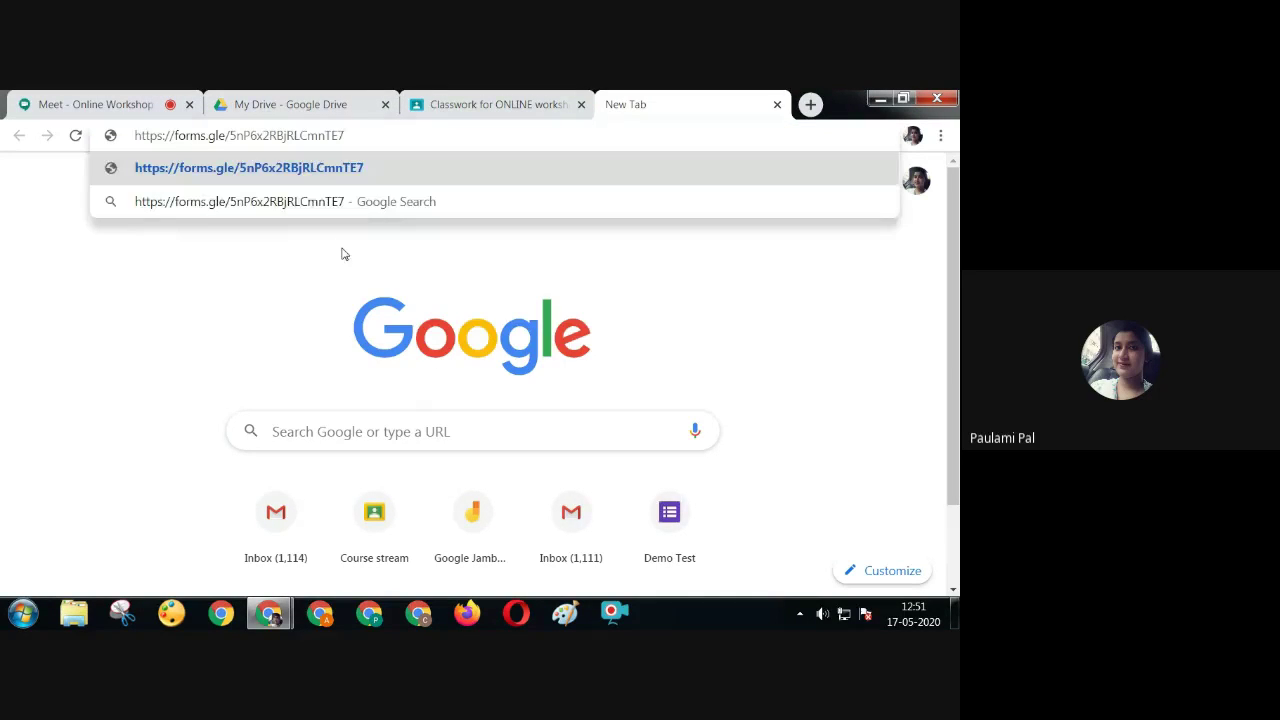
key(Return)
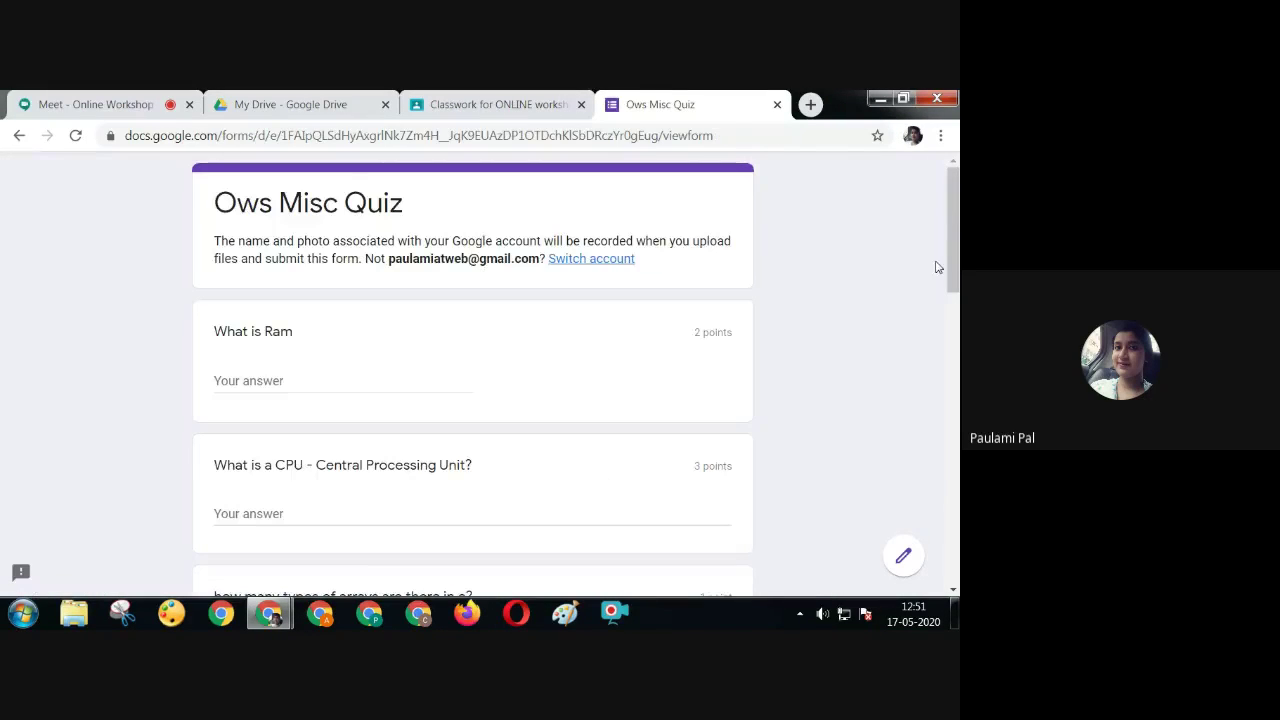
click(372, 380)
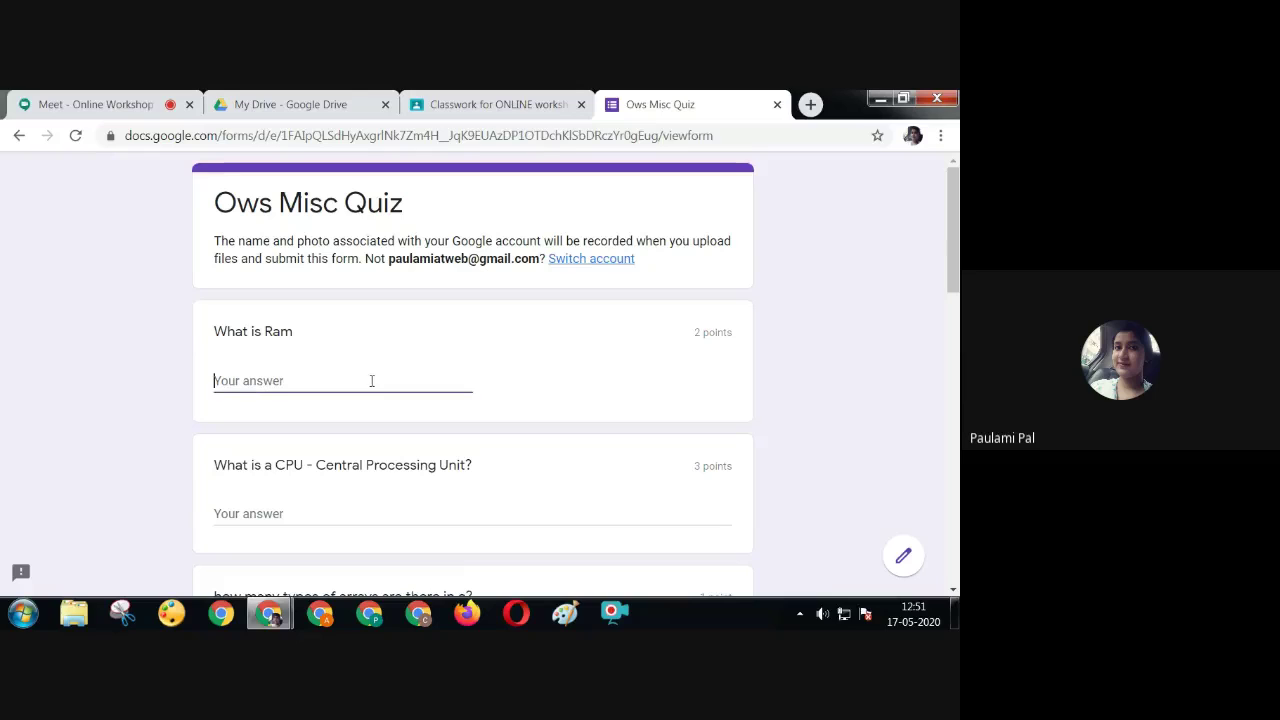
Open Ows Misc Quiz in the editor from the Classroom assignment and show its Send options
click(487, 105)
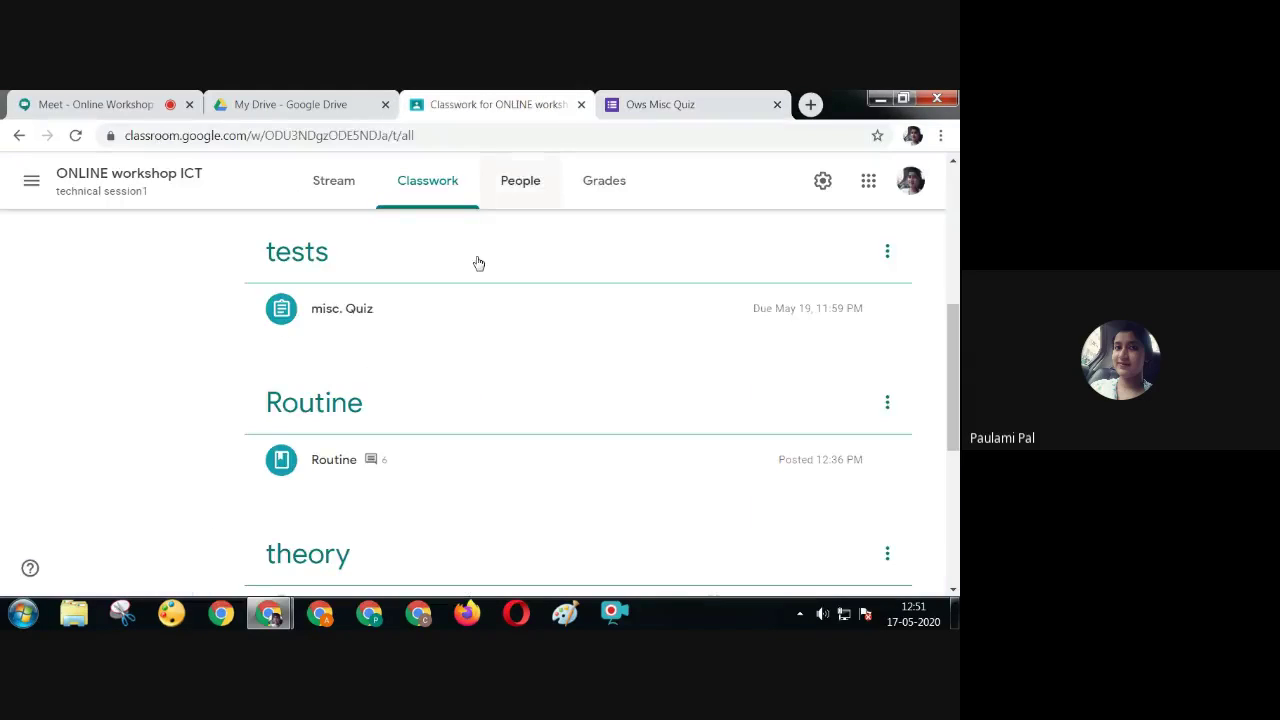
click(370, 321)
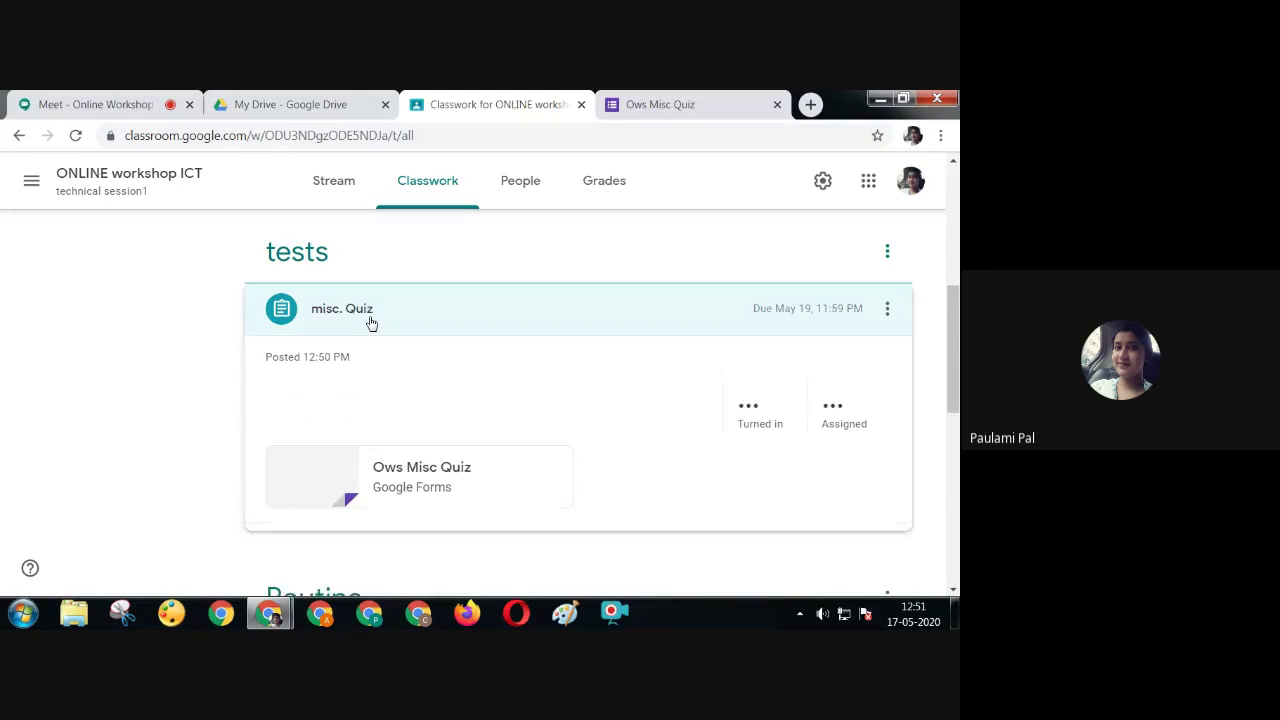
click(400, 489)
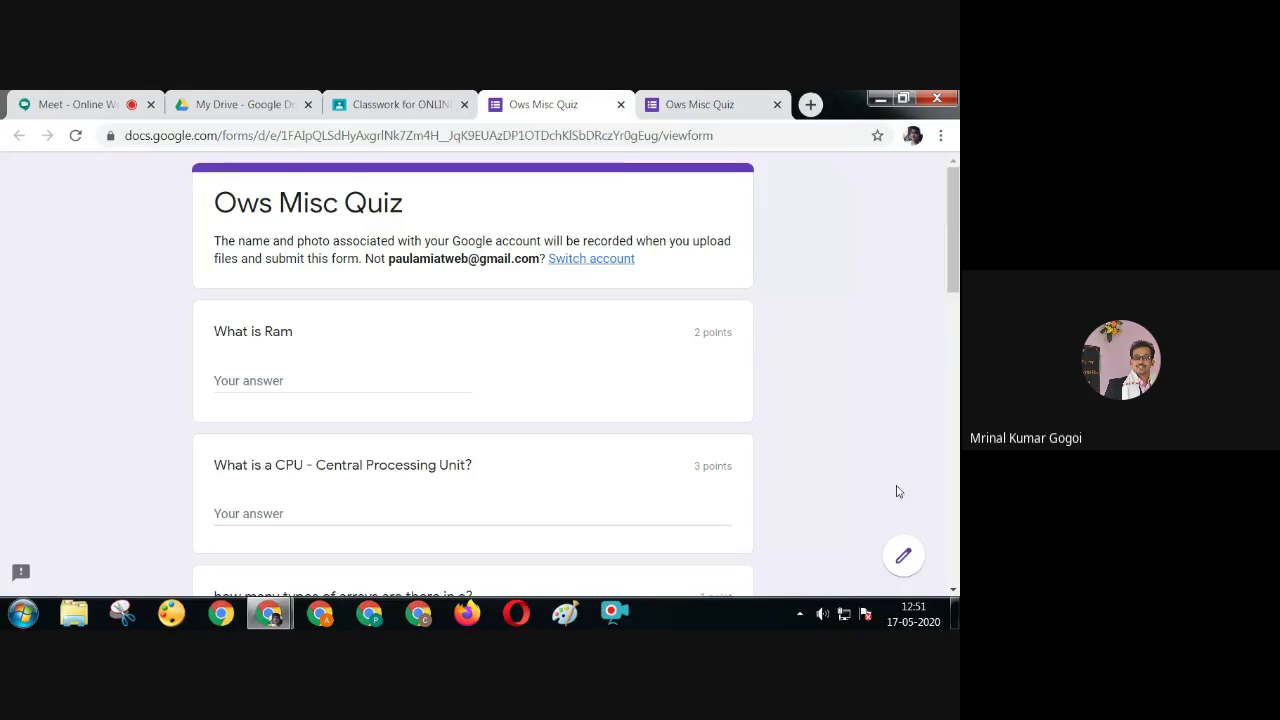
click(904, 557)
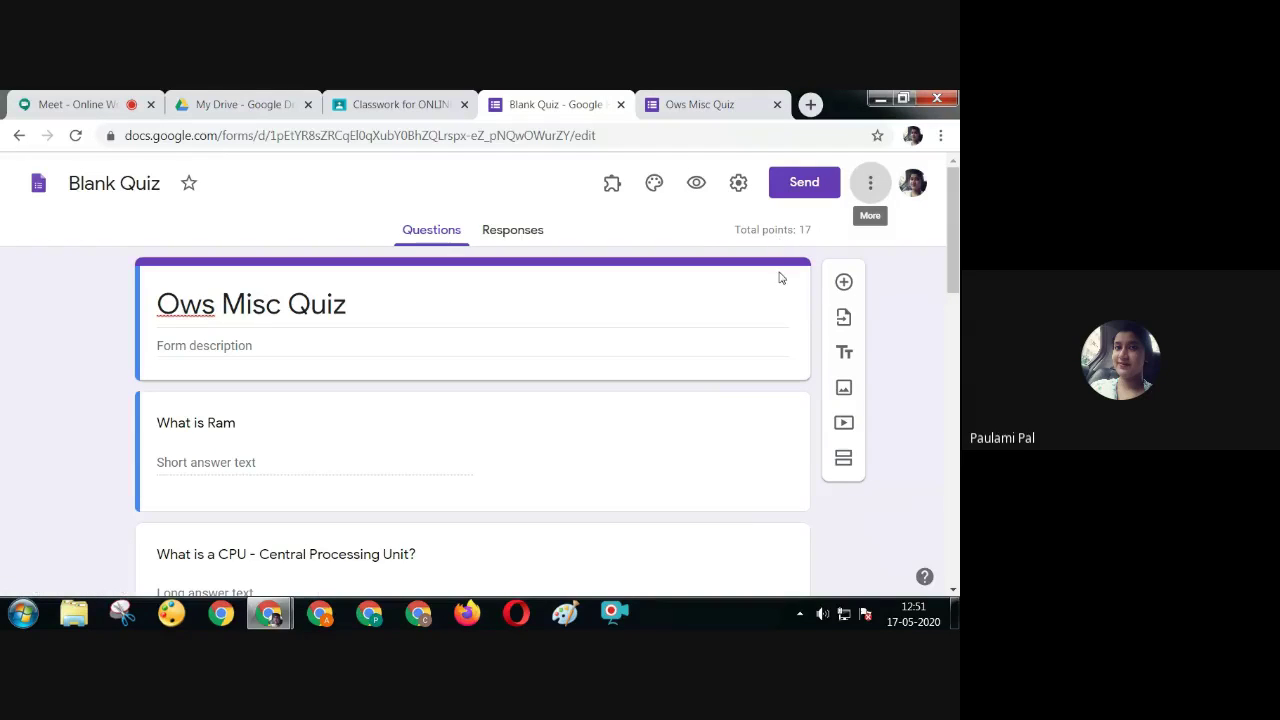
click(798, 193)
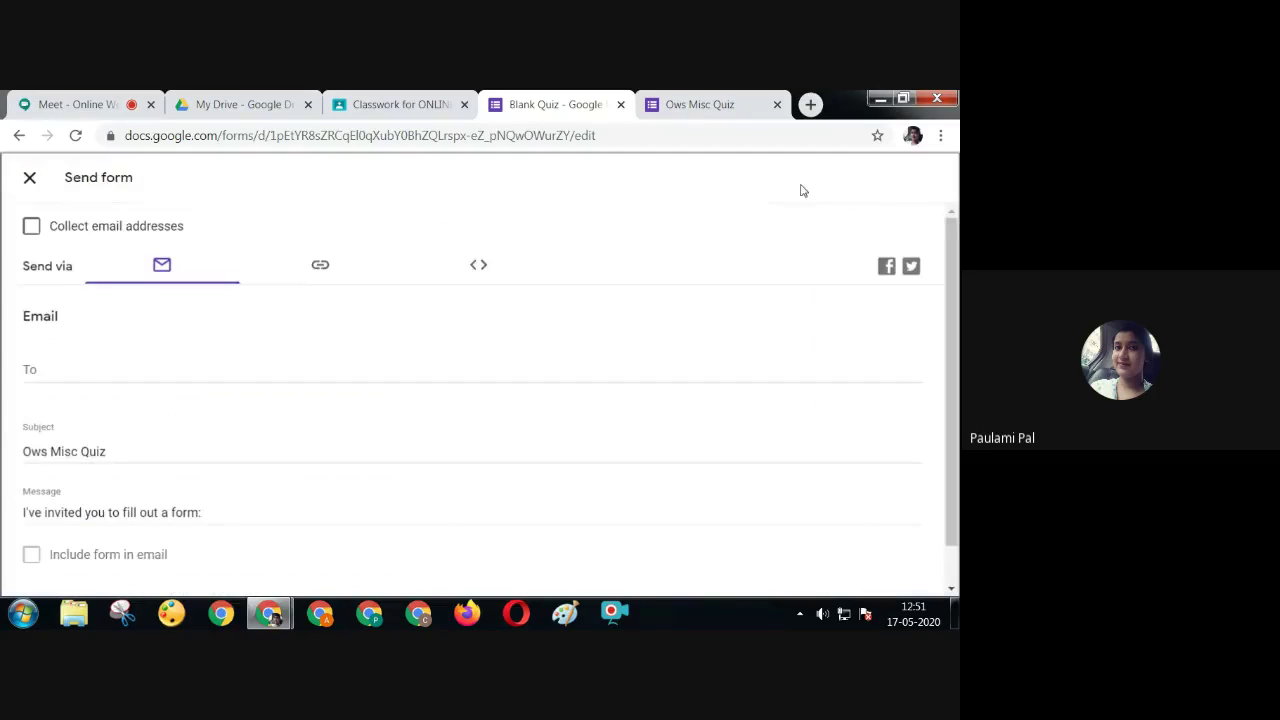
Turn on email address collection, close the editor, and reload the live quiz tab
click(30, 226)
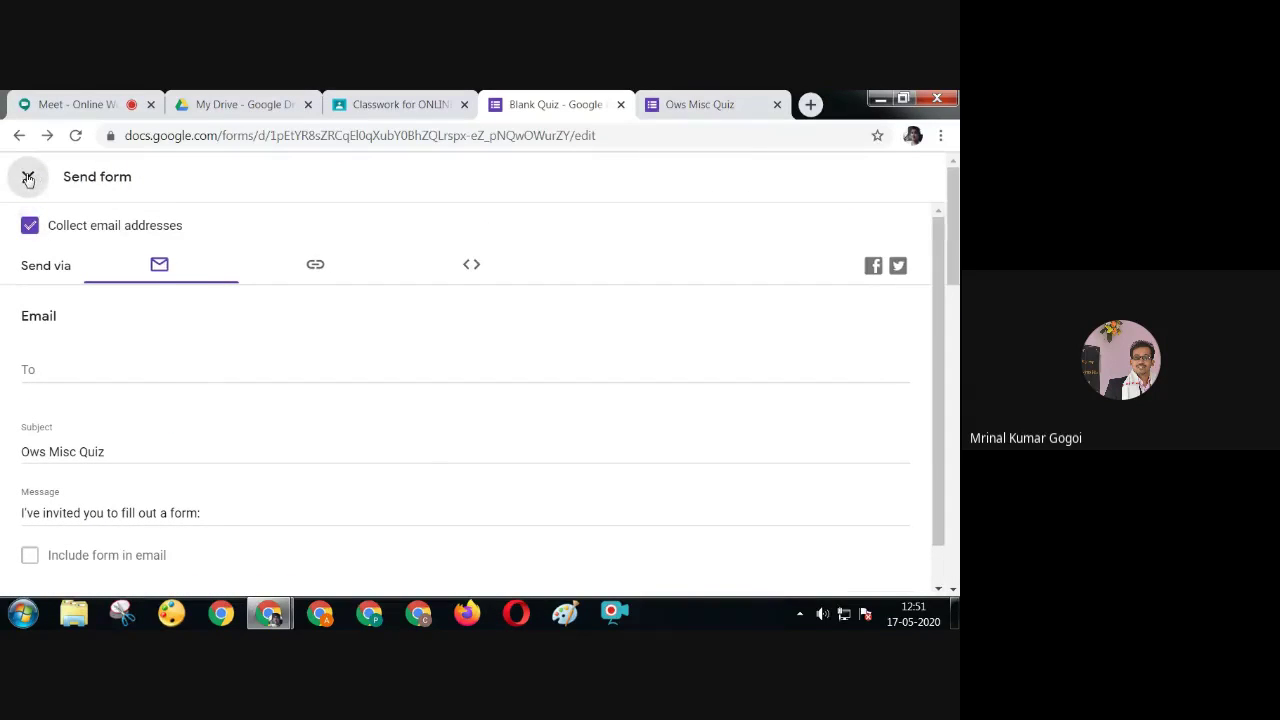
click(28, 176)
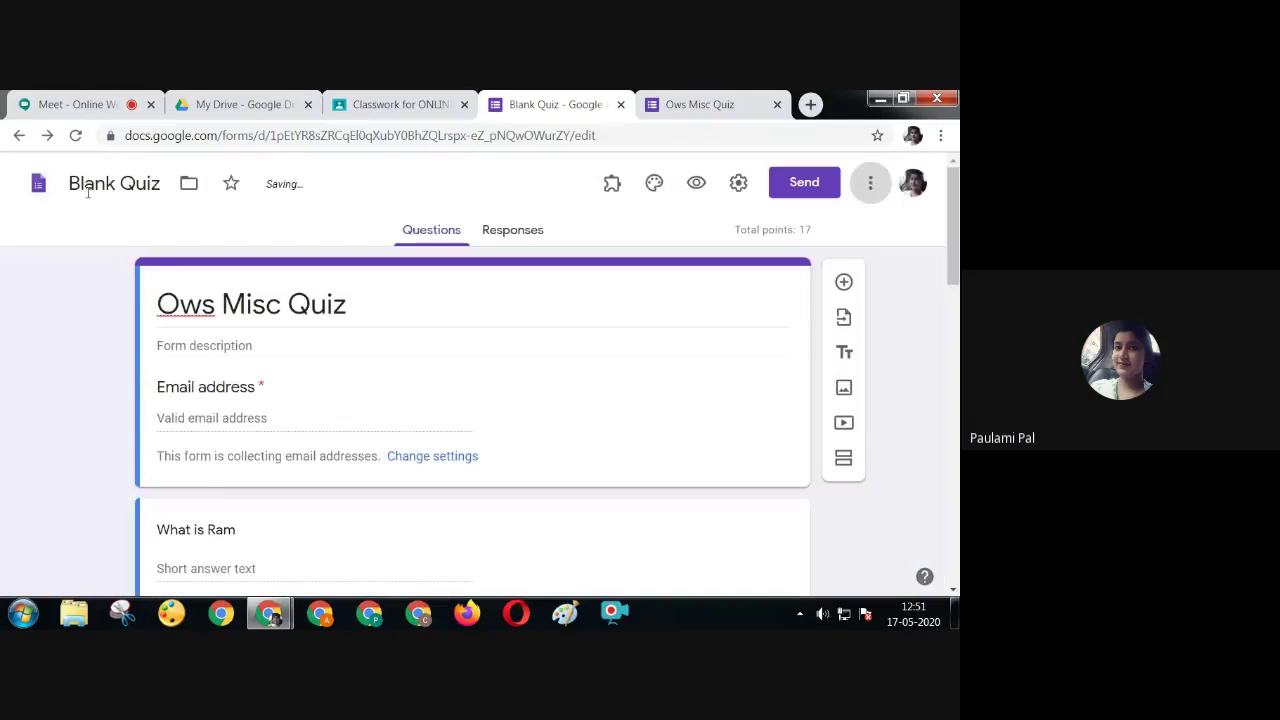
click(620, 105)
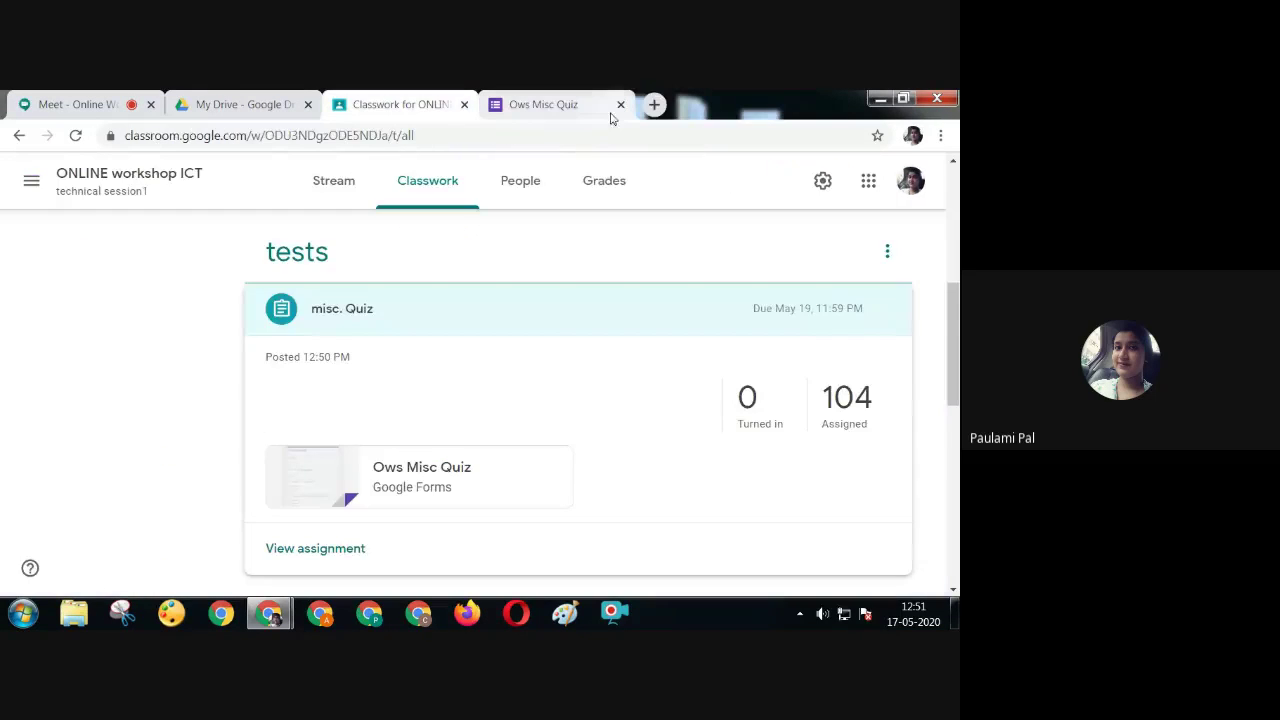
click(585, 112)
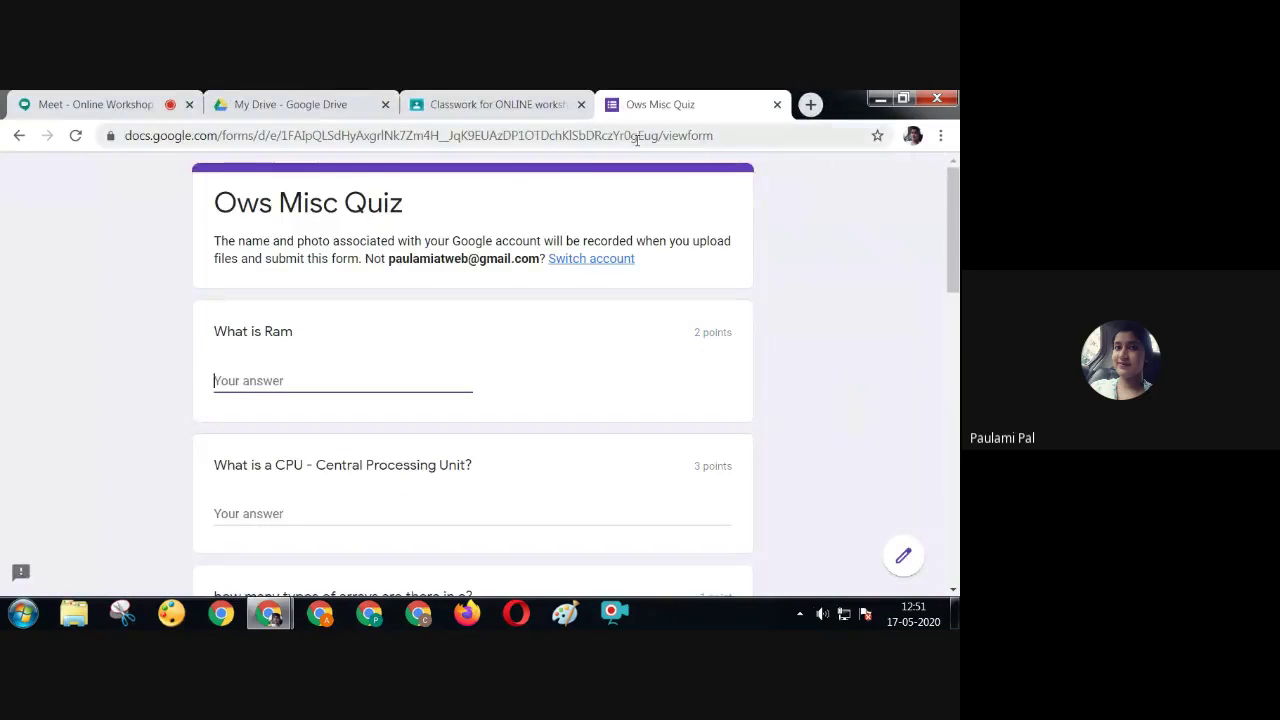
click(735, 137)
key(Return)
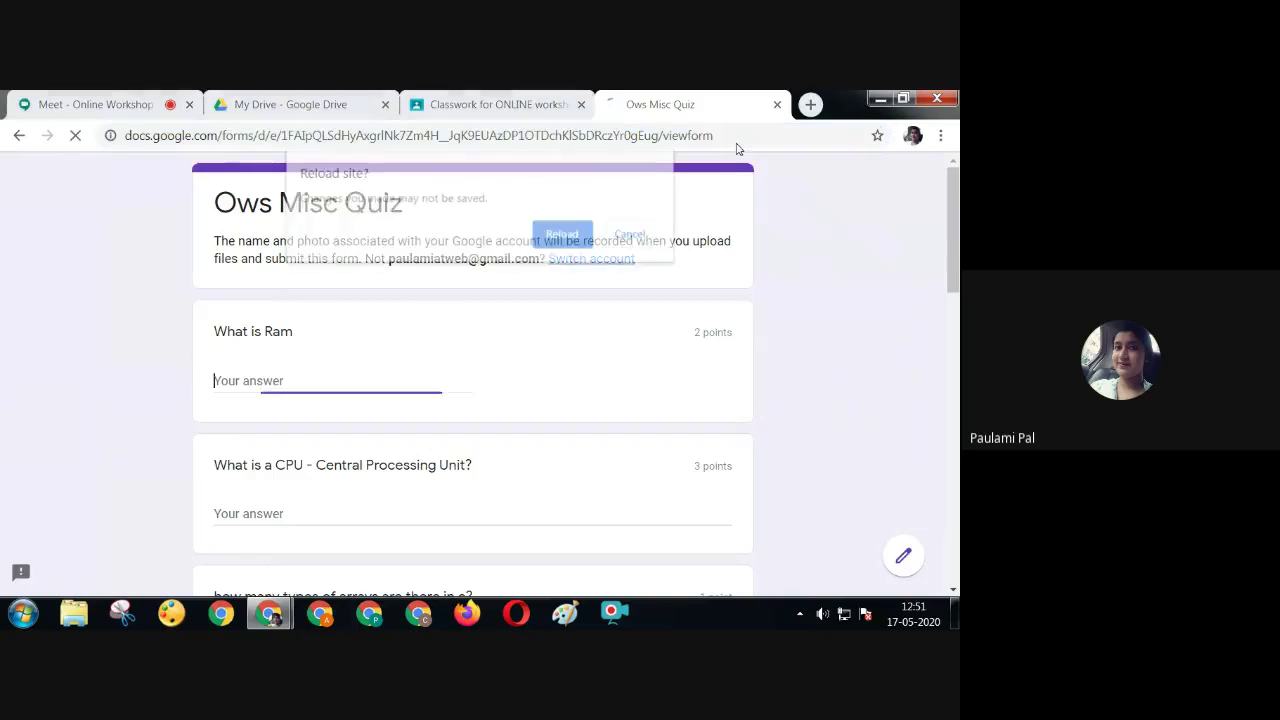
Enter test text for the Ram and CPU questions and choose Two types for arrays
click(568, 234)
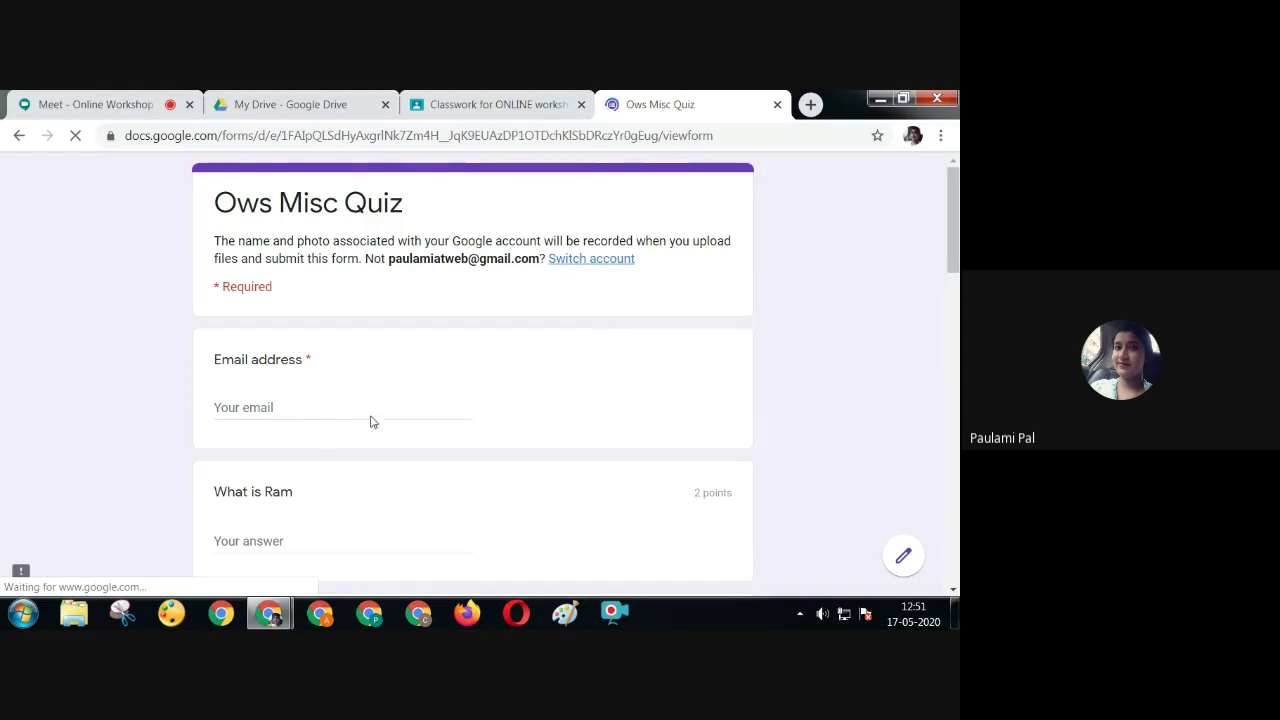
scroll(575, 375, down, 3)
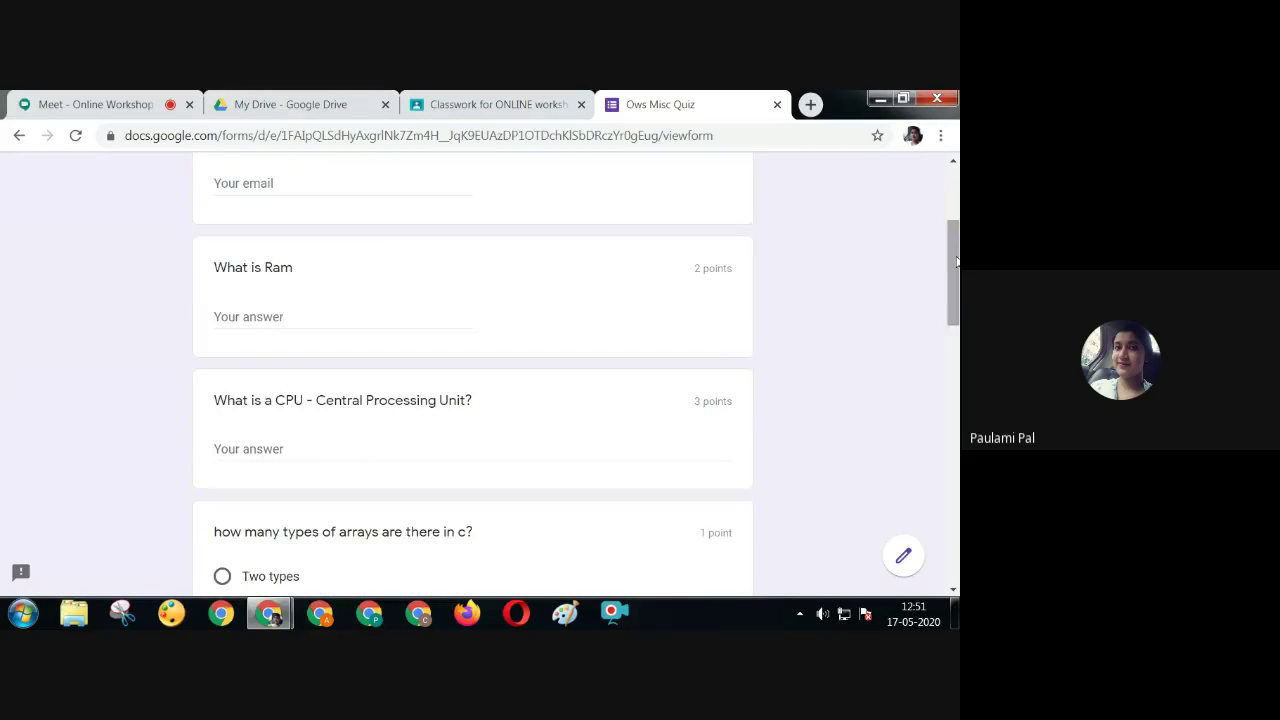
click(349, 306)
text(vdshagfkhsgd)
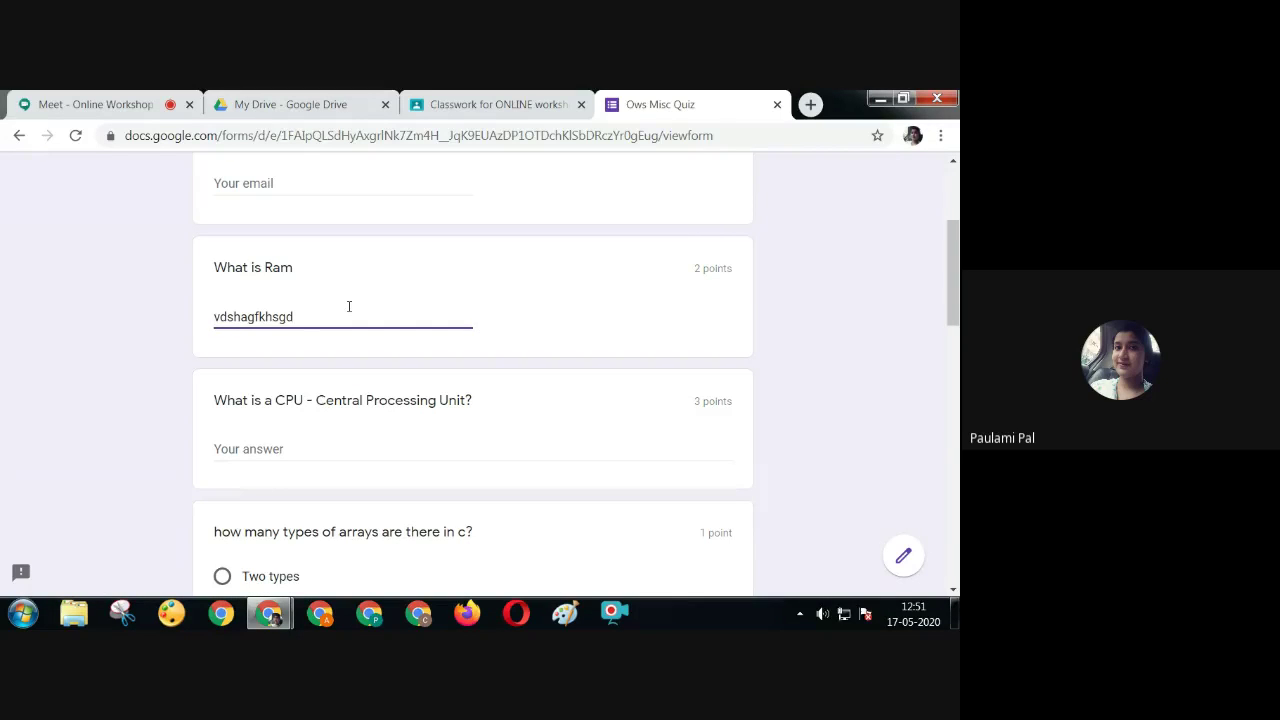
click(280, 450)
text(fheaiofhpwiehfpiwrheg)
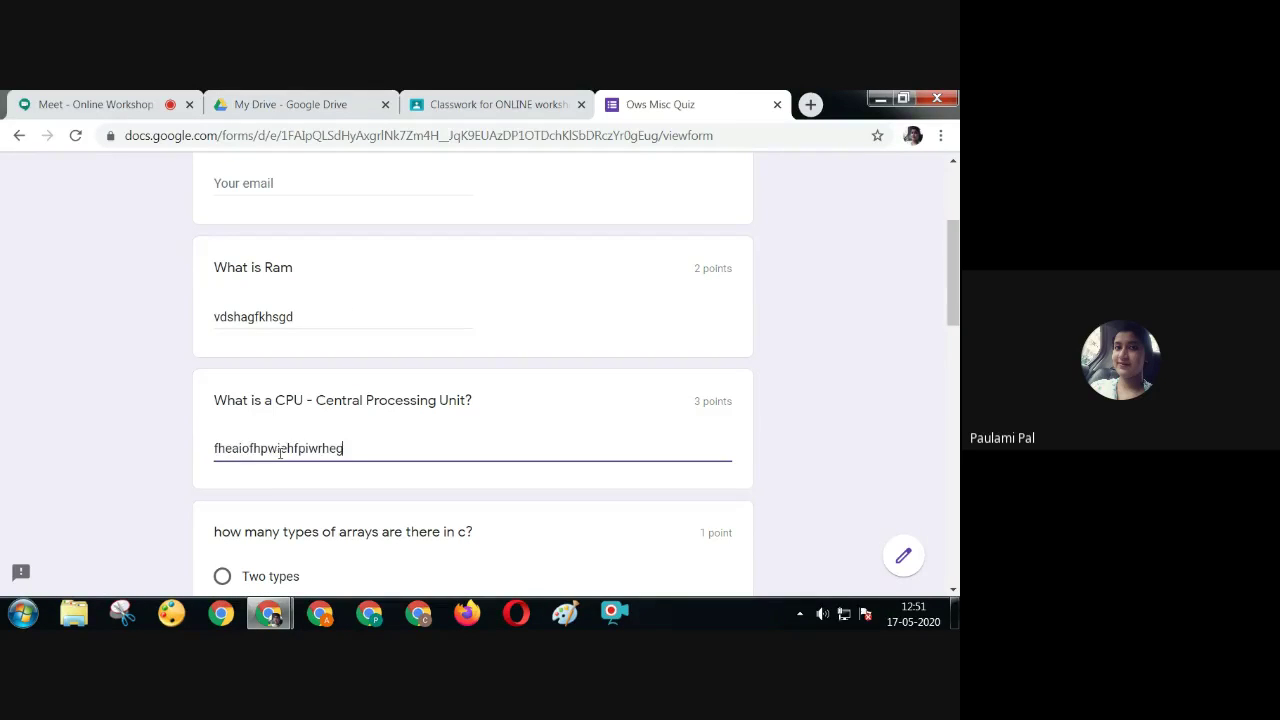
text(fpiwh)
scroll(324, 292, down, 3)
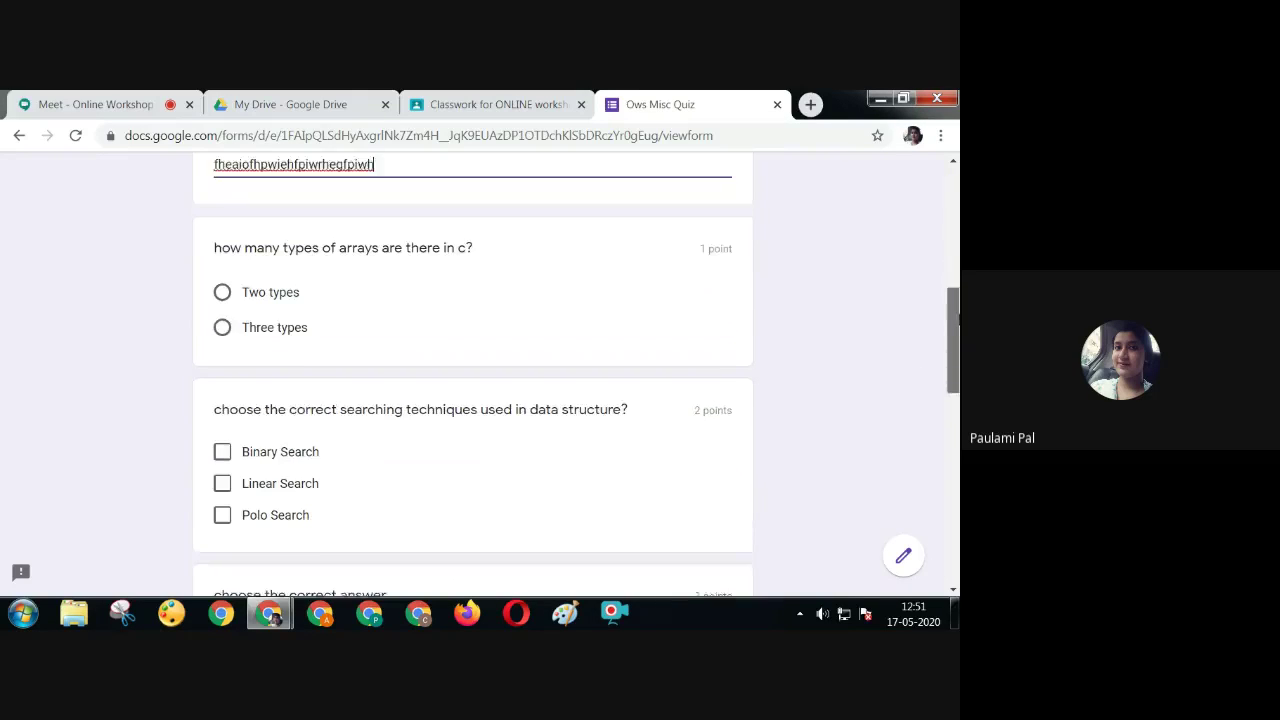
click(224, 279)
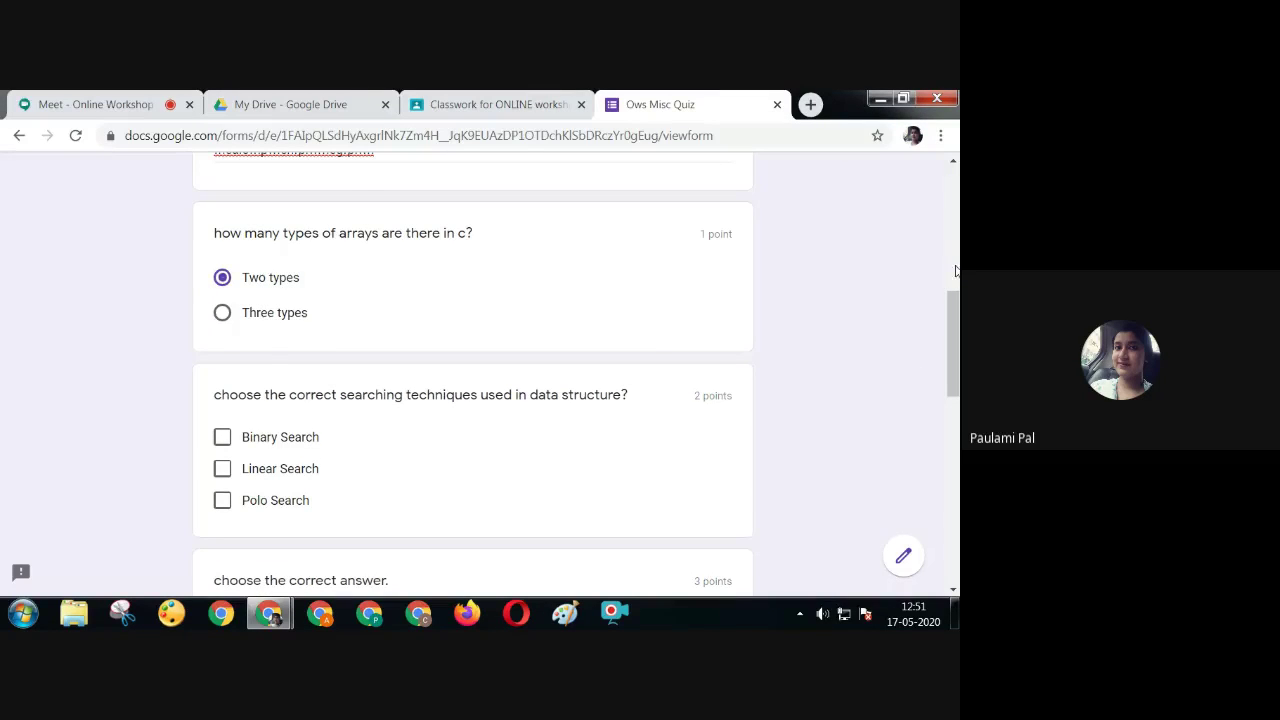
scroll(955, 297, up, 4)
scroll(757, 324, up, 2)
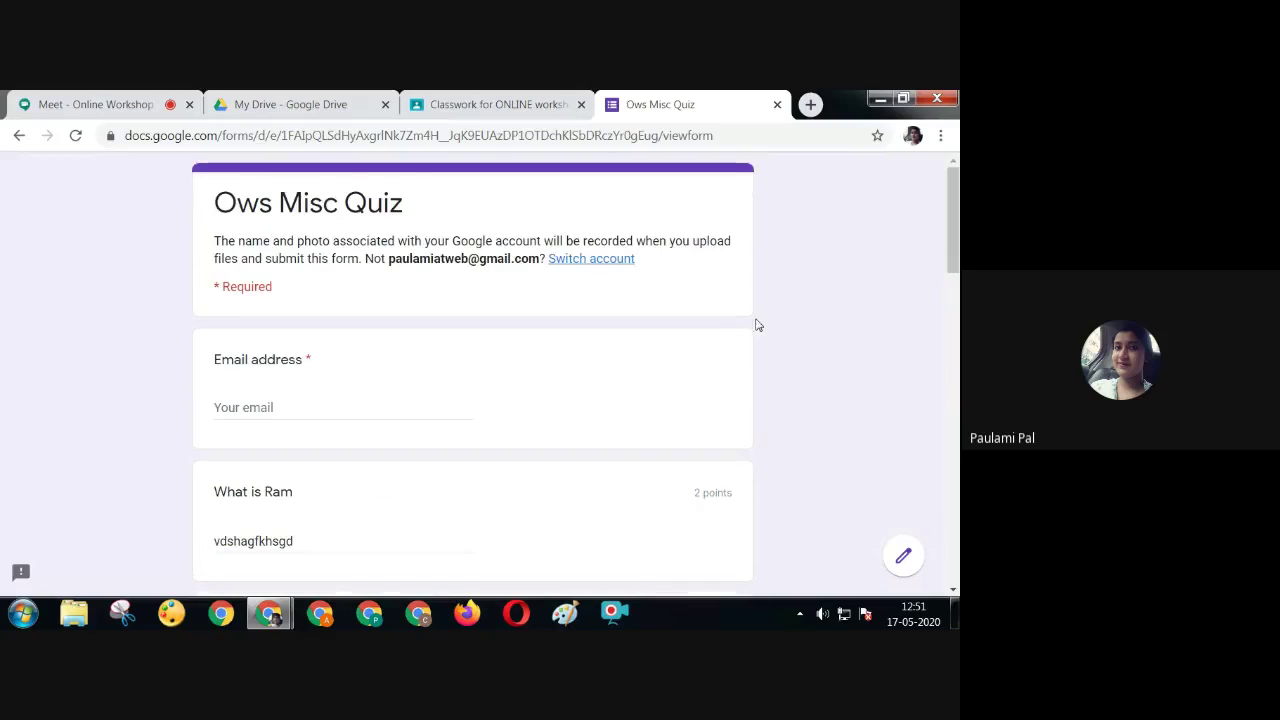
Fill in the respondent's email address, editing its name part
click(416, 408)
click(368, 446)
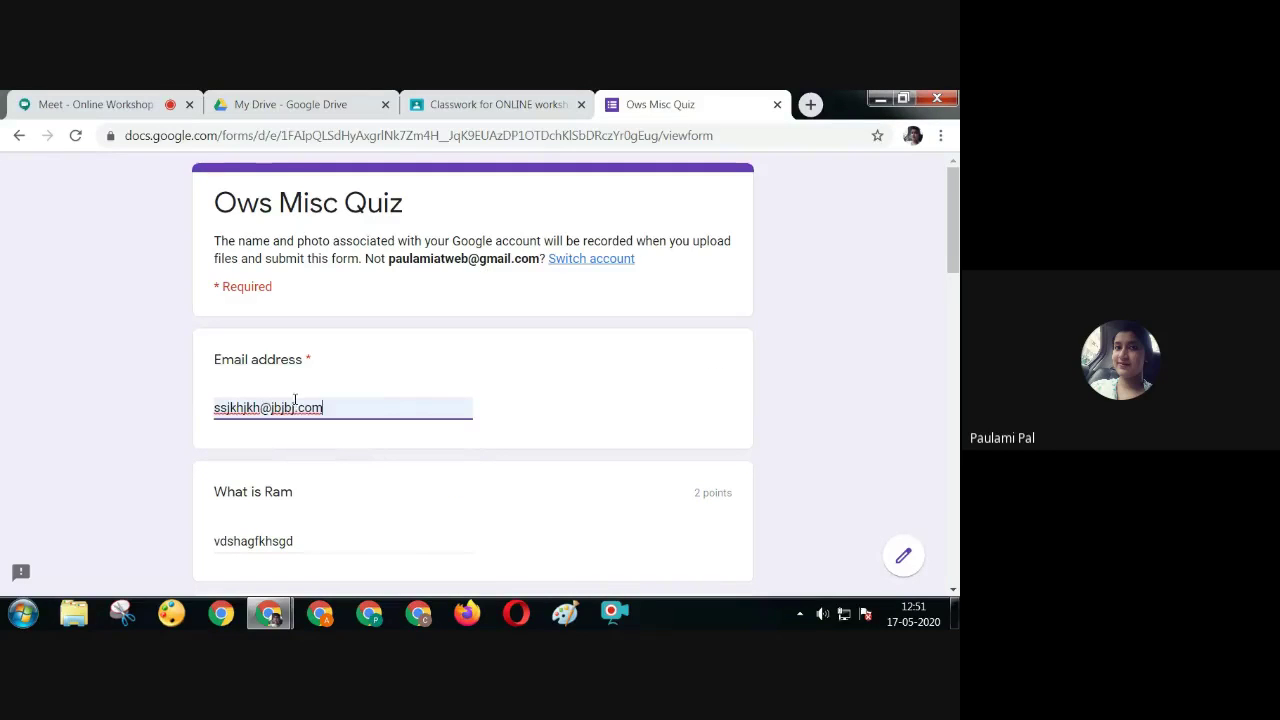
drag(256, 411, 183, 411)
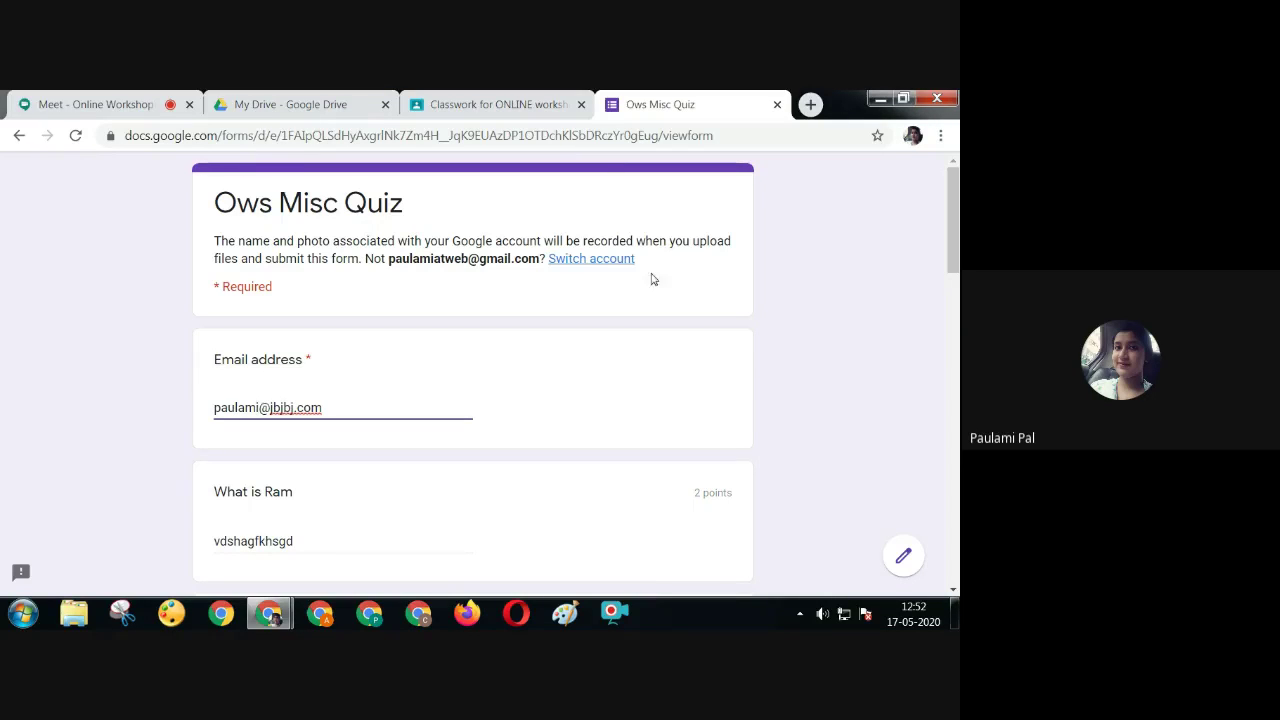
drag(954, 262, 955, 362)
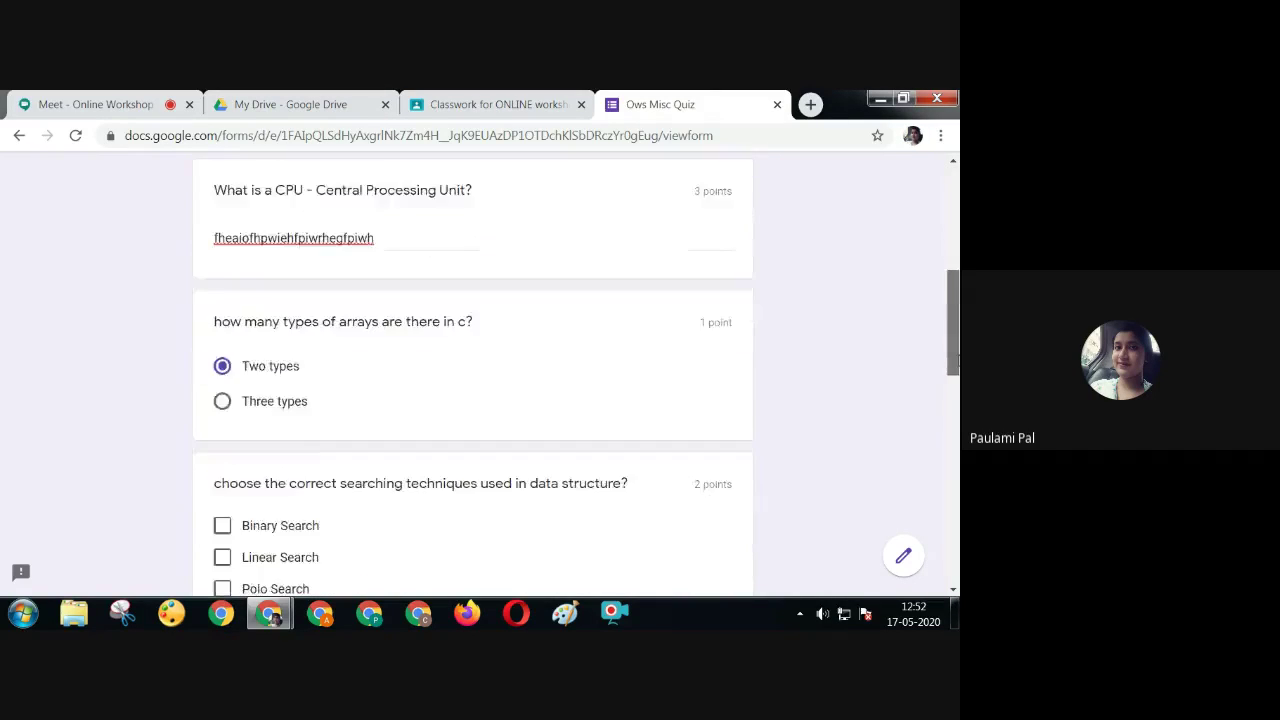
Tick Binary and Linear Search, then mark Tiger Carnivore, Cow Herbivore, and Man Omnivore
scroll(614, 404, down, 2)
click(223, 410)
click(223, 439)
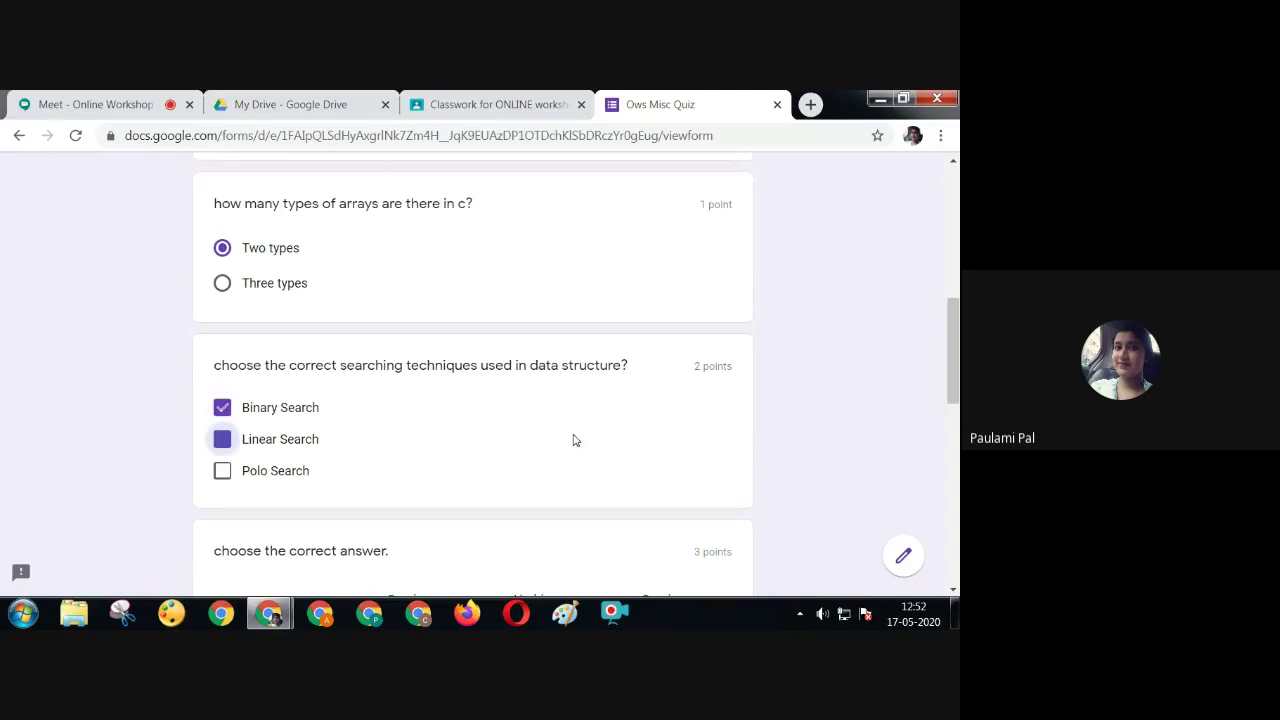
drag(955, 352, 956, 400)
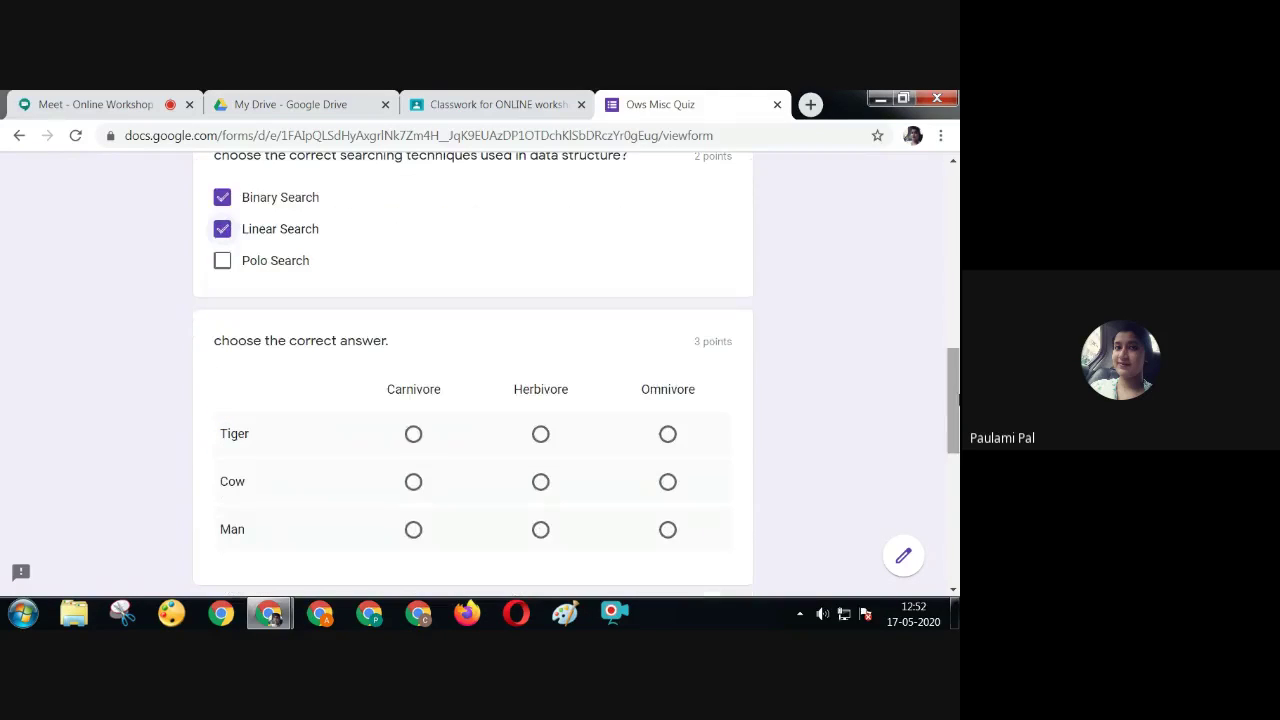
click(413, 434)
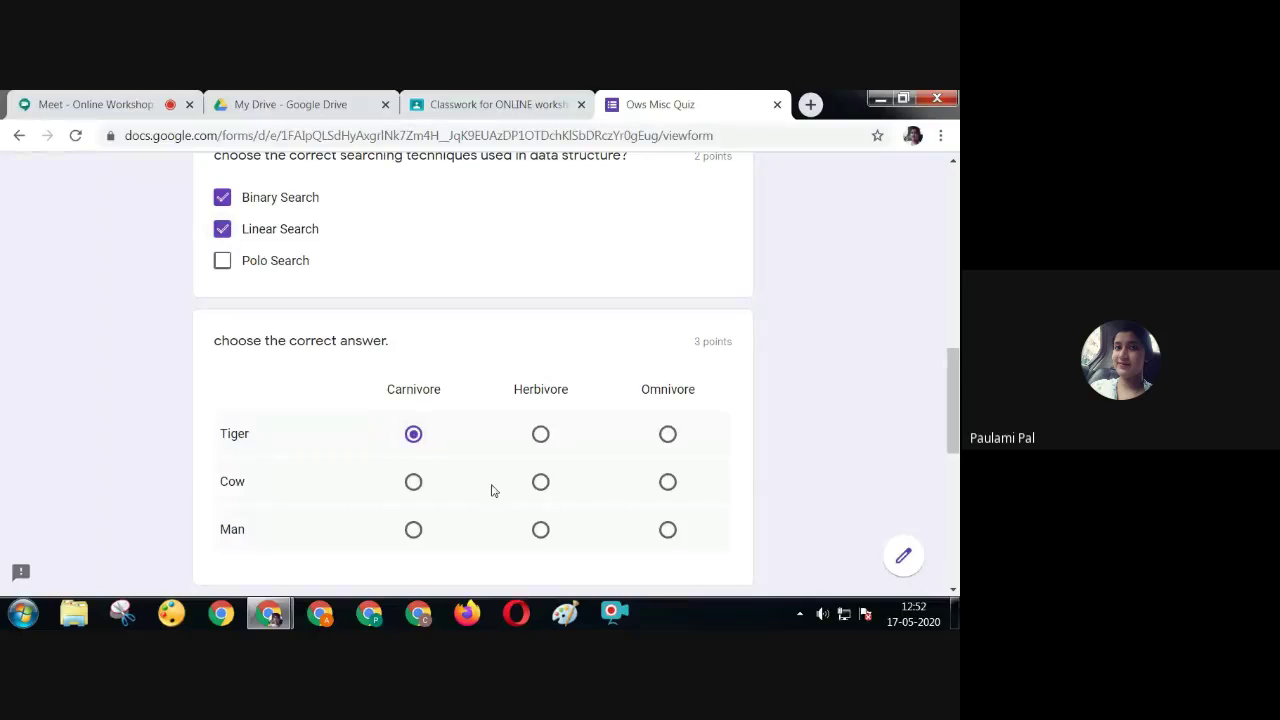
click(540, 482)
click(668, 530)
drag(954, 422, 955, 477)
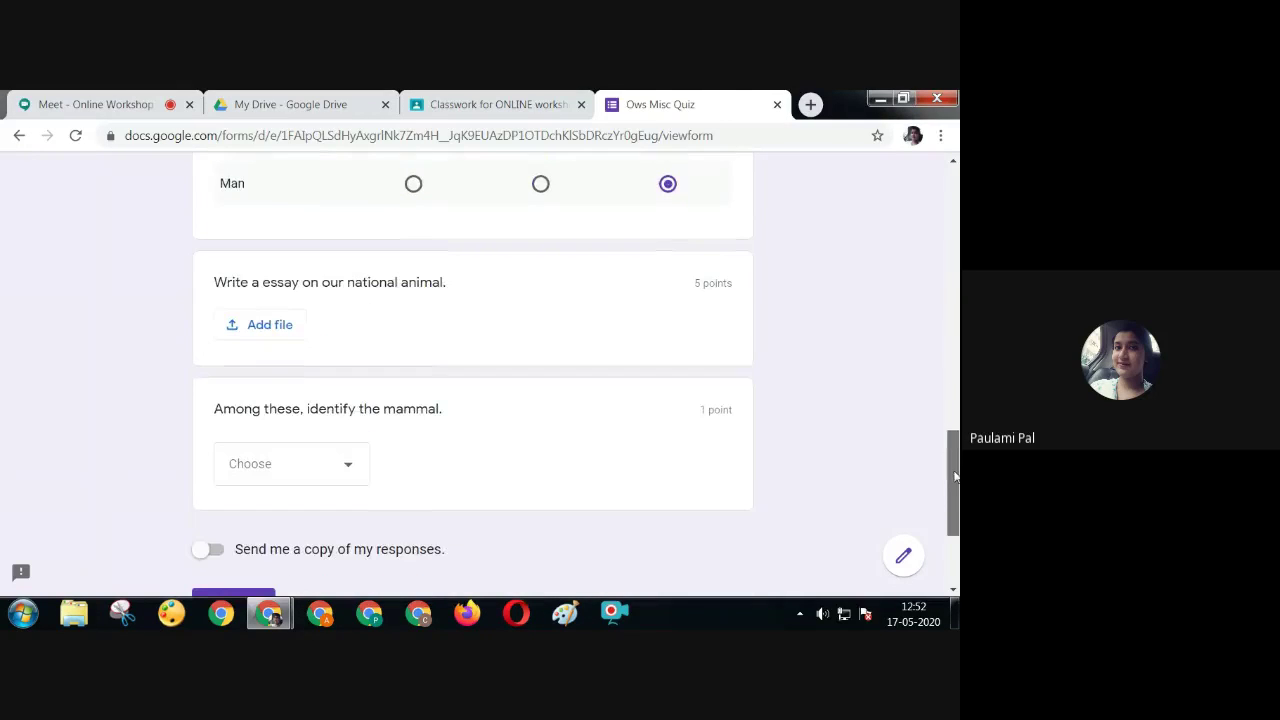
click(245, 326)
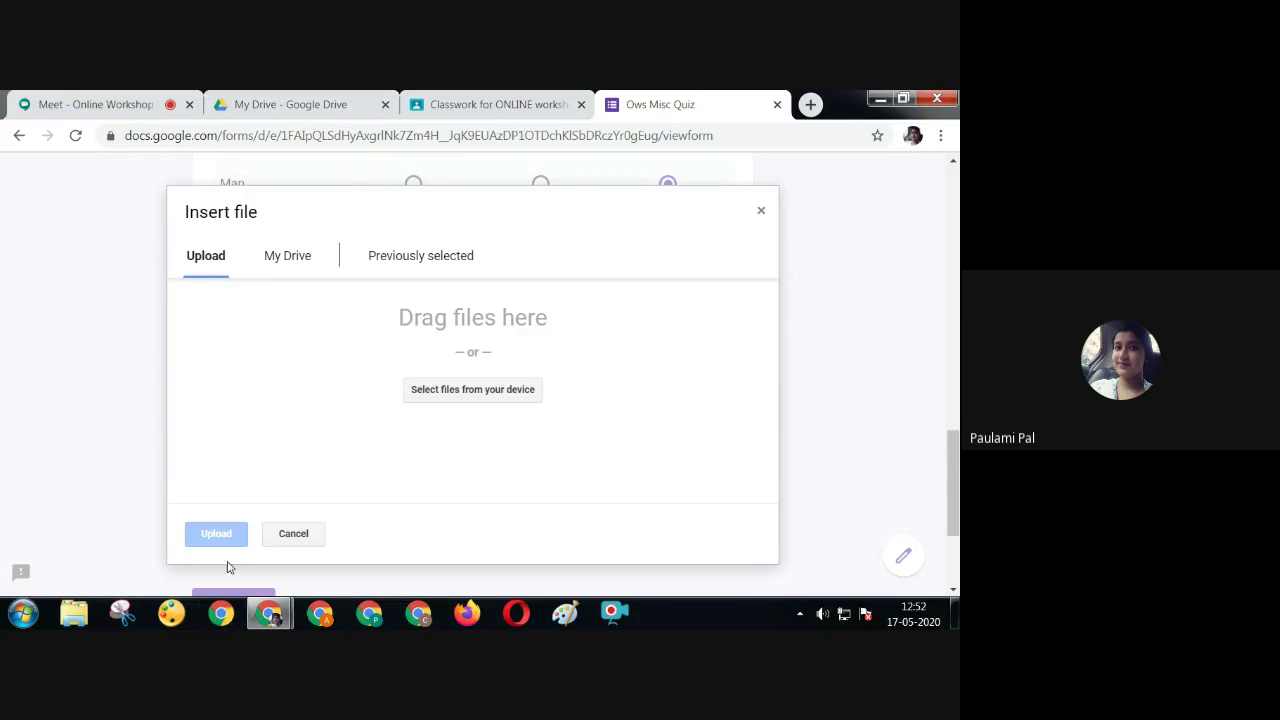
Upload show.png from the Desktop as the national-animal essay answer
click(447, 390)
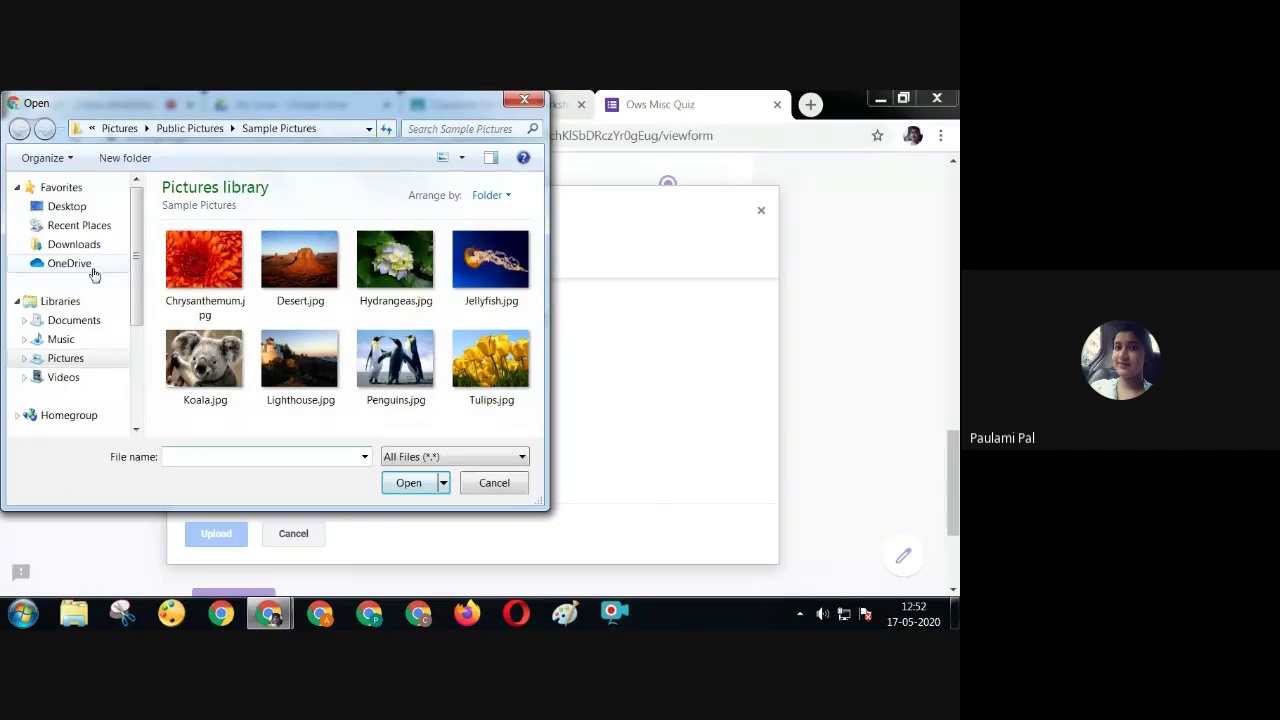
click(55, 207)
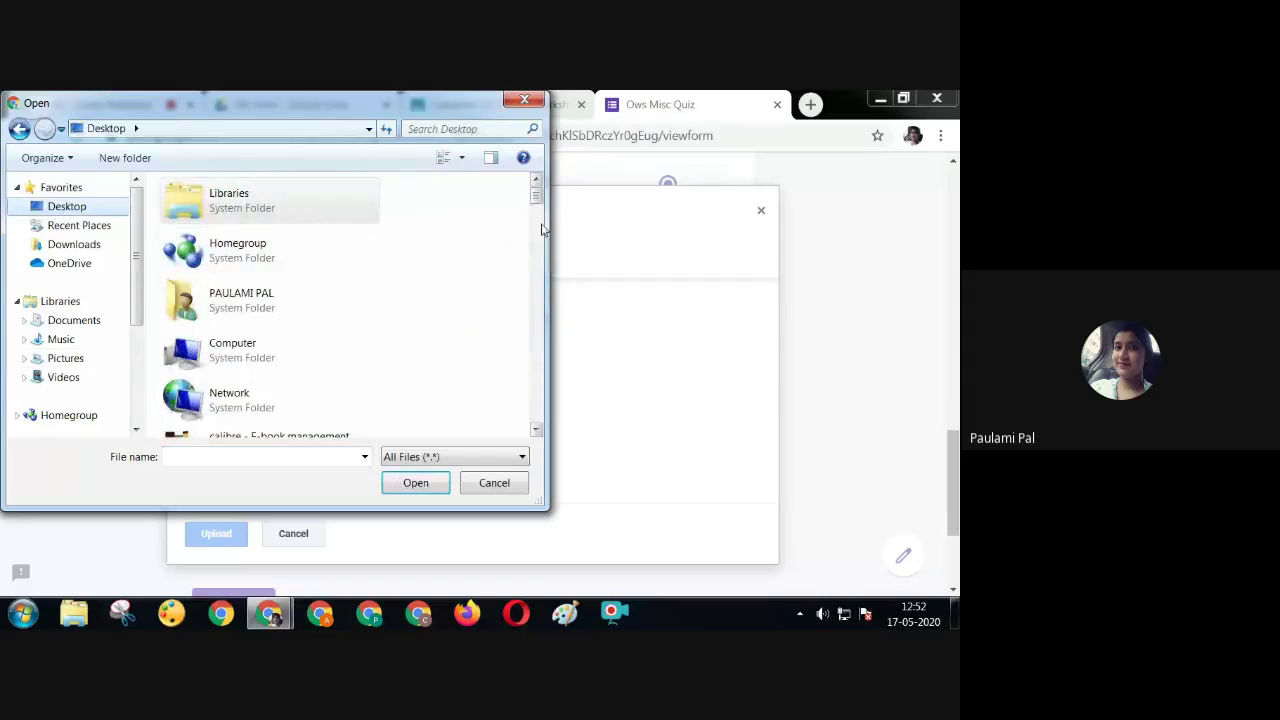
drag(536, 196, 535, 371)
drag(535, 396, 536, 402)
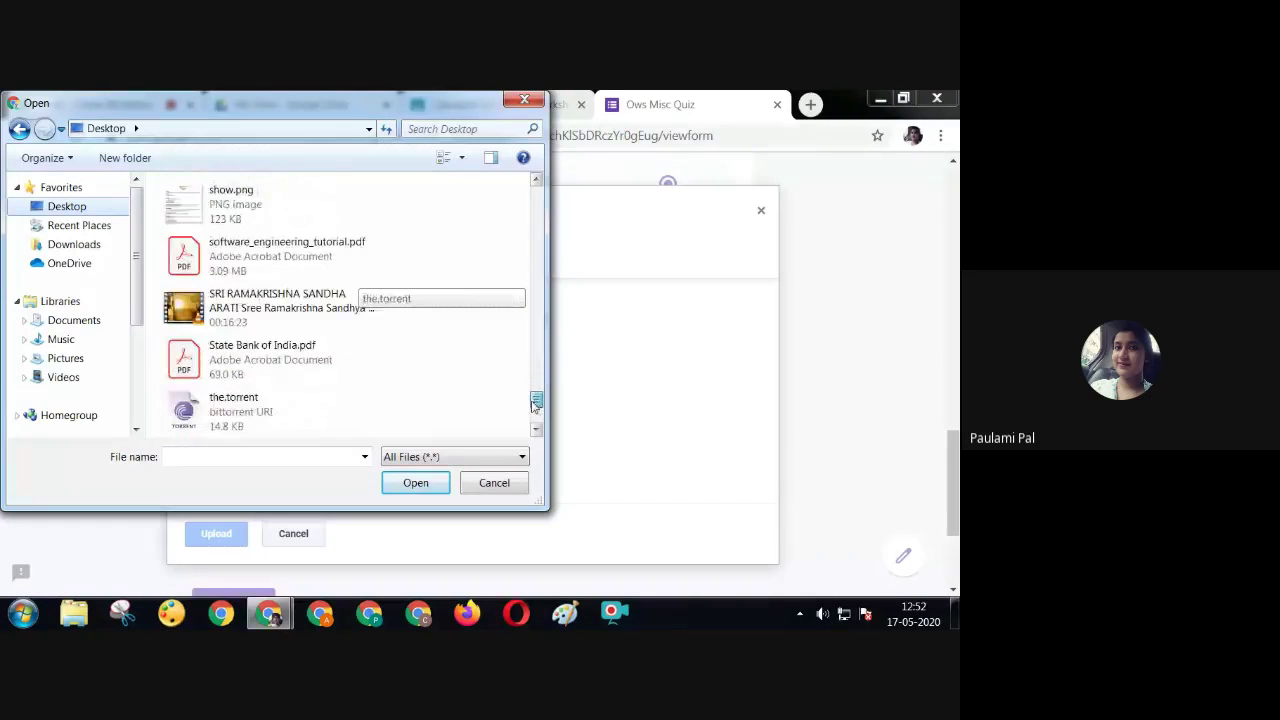
click(277, 205)
click(407, 483)
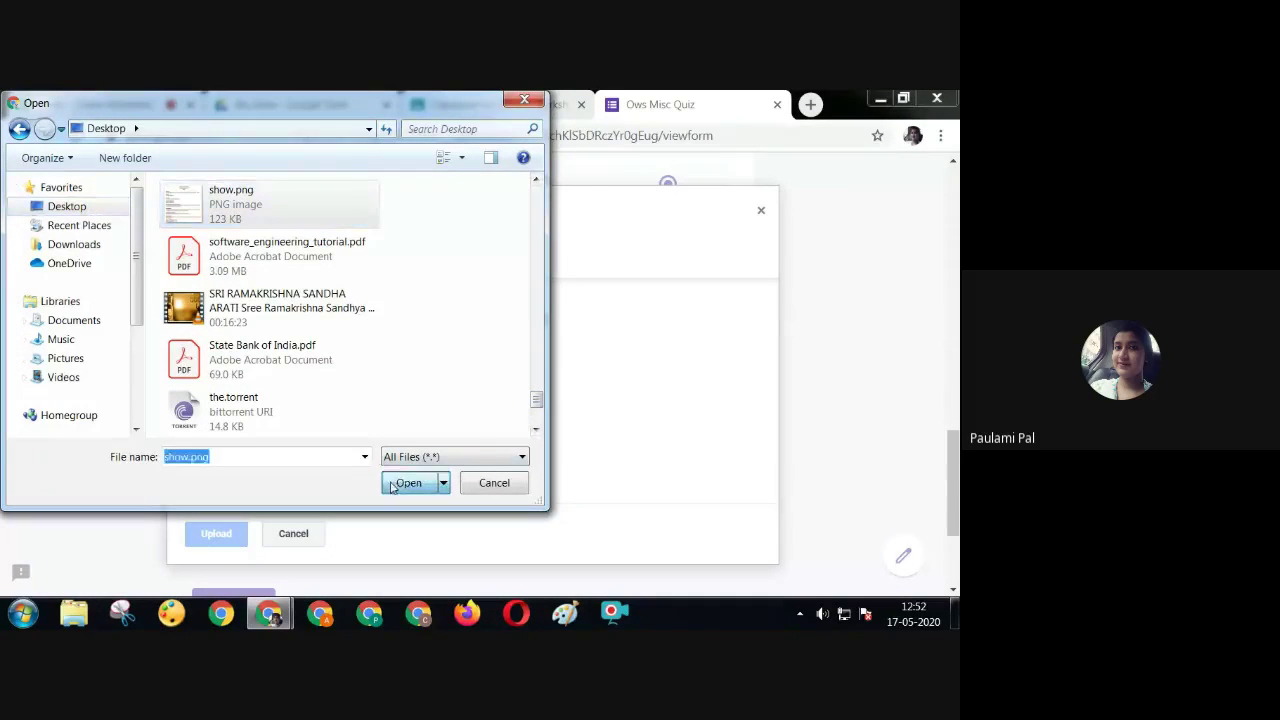
click(239, 535)
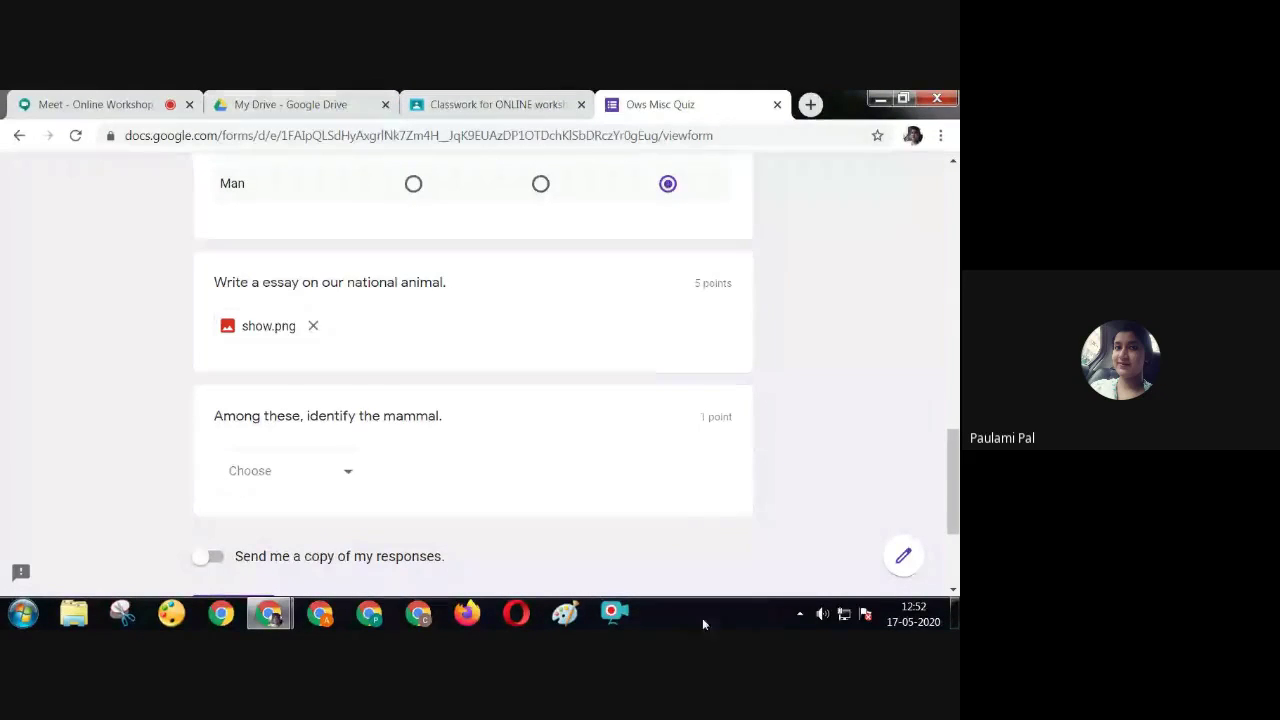
Raise the system volume, answer the mammal question with Snake, and submit the quiz
click(821, 614)
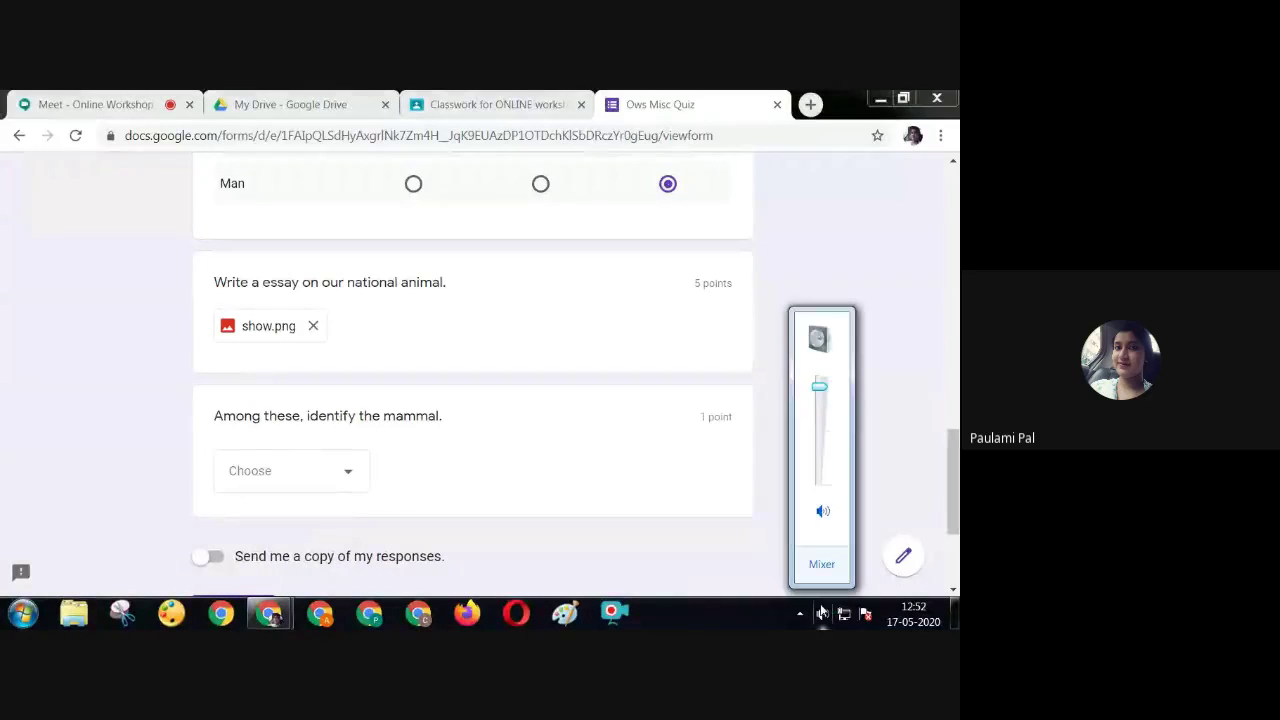
drag(820, 389, 822, 369)
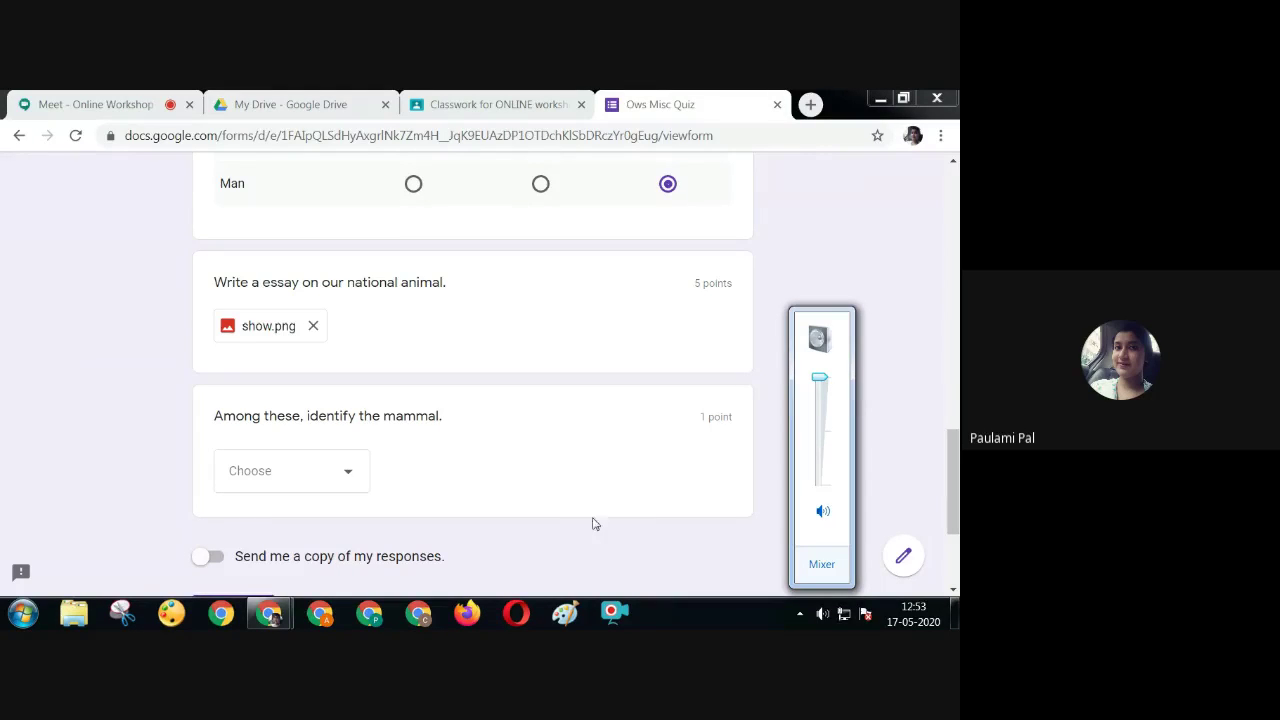
click(274, 472)
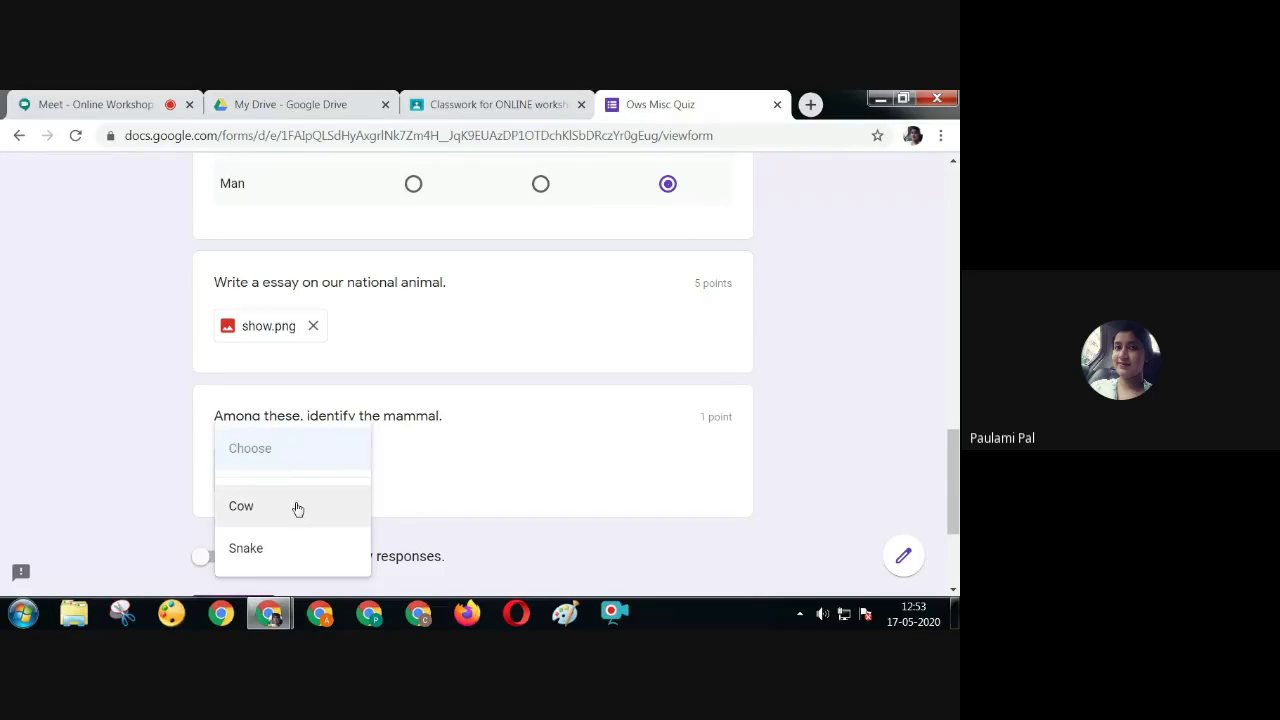
click(297, 508)
scroll(755, 520, down, 2)
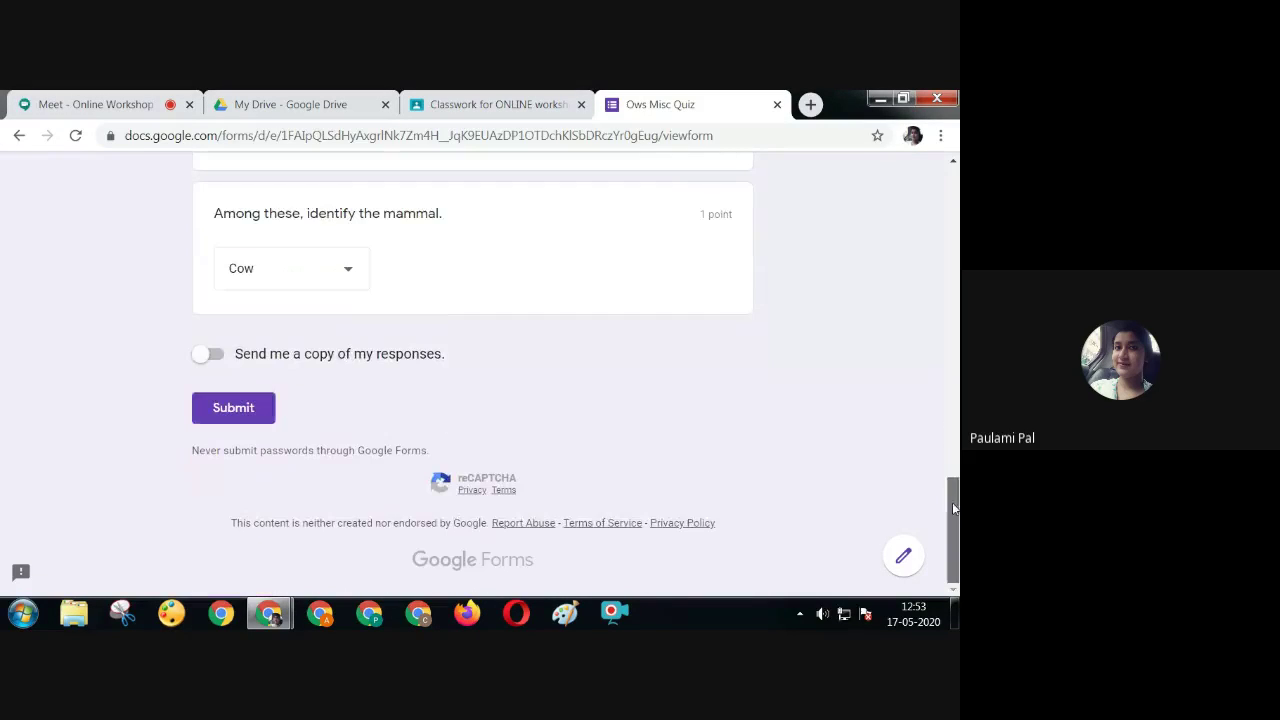
click(311, 280)
click(290, 306)
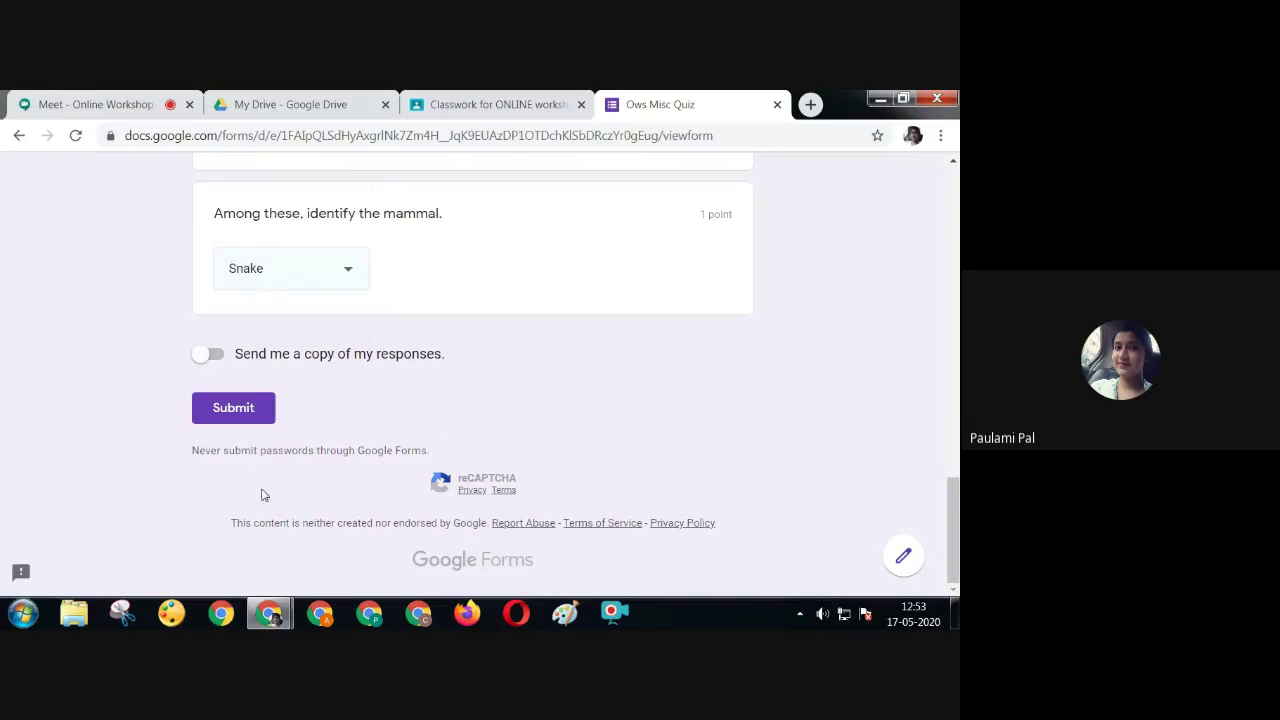
click(240, 409)
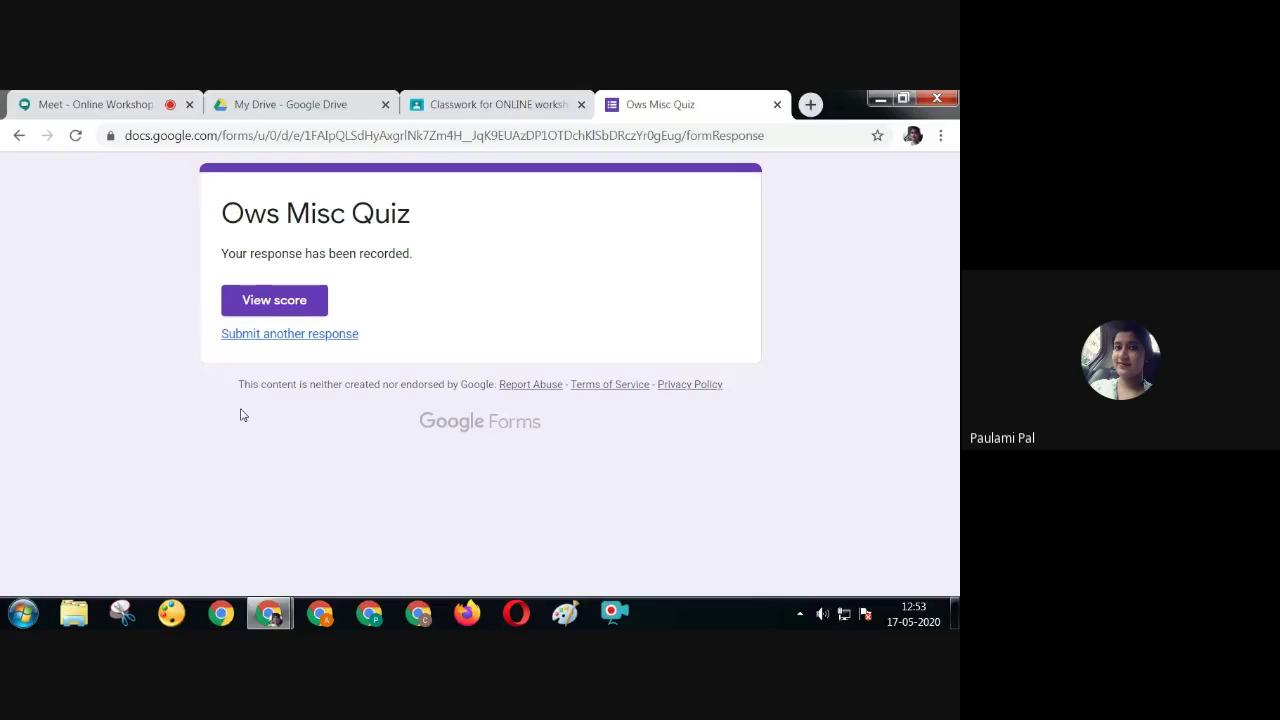
Close the quiz tab and open Ows Misc Quiz for editing from the assignment's student work
click(777, 105)
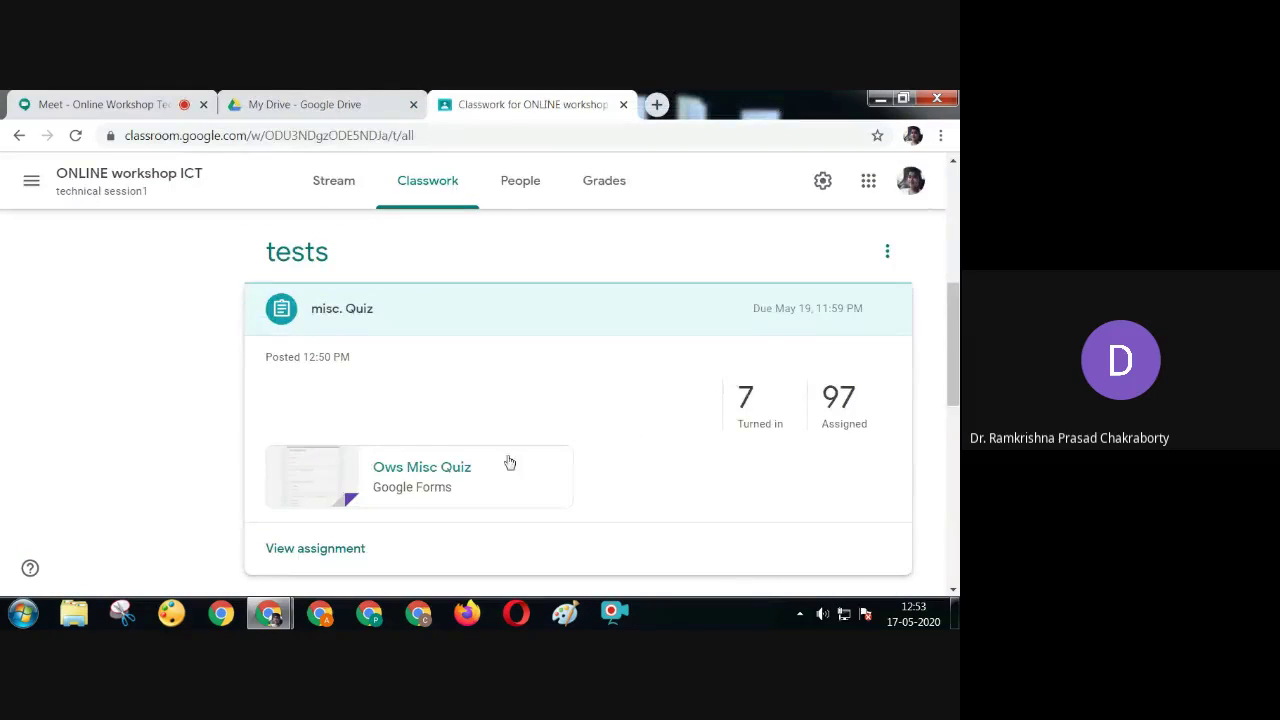
click(288, 550)
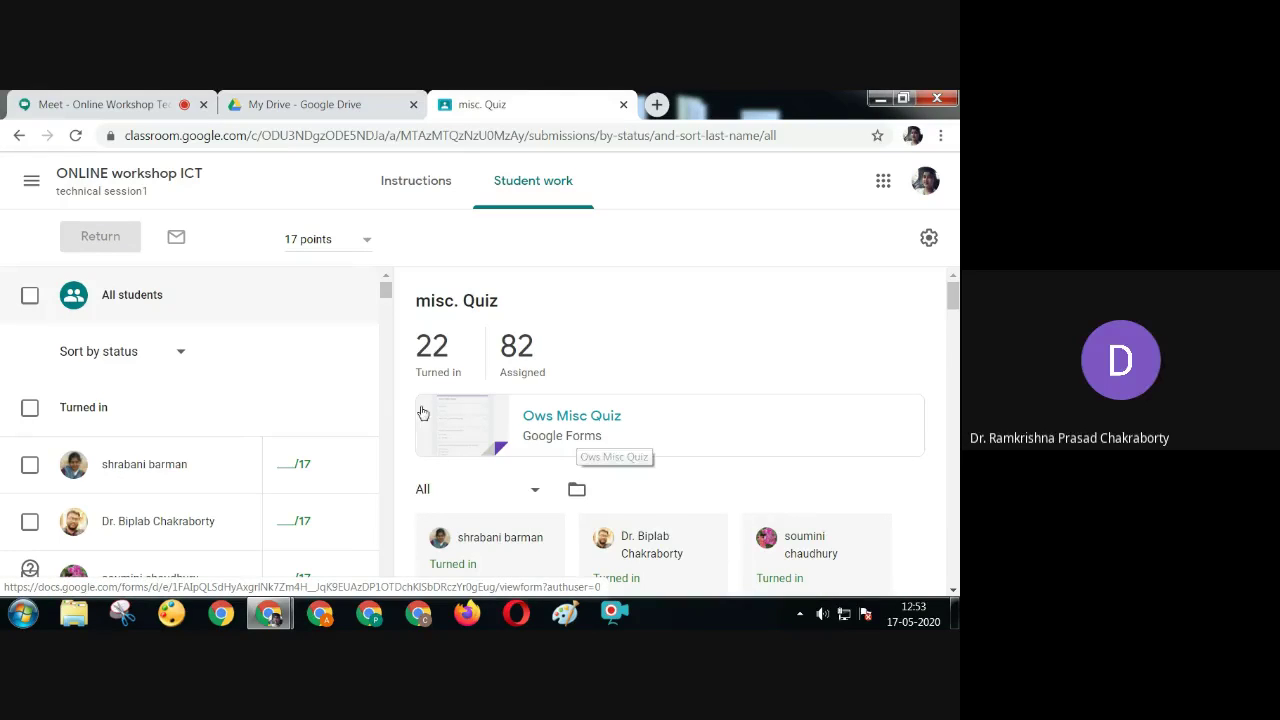
click(573, 433)
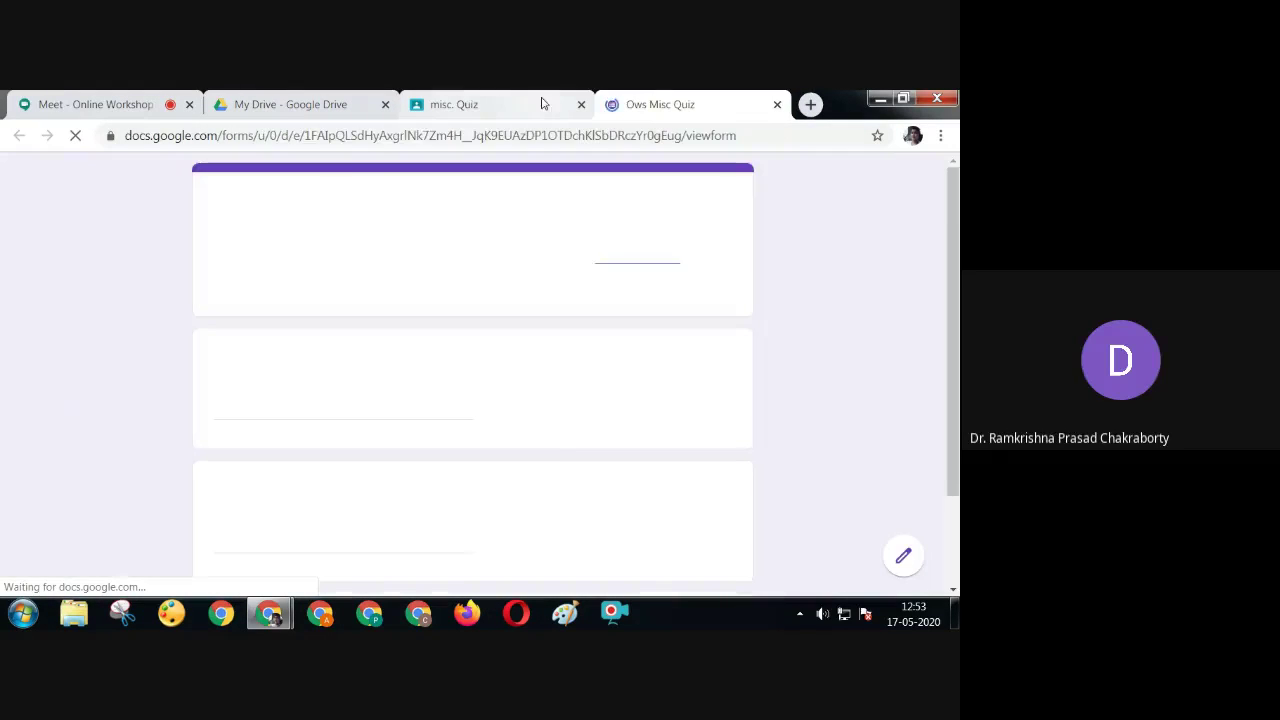
click(906, 553)
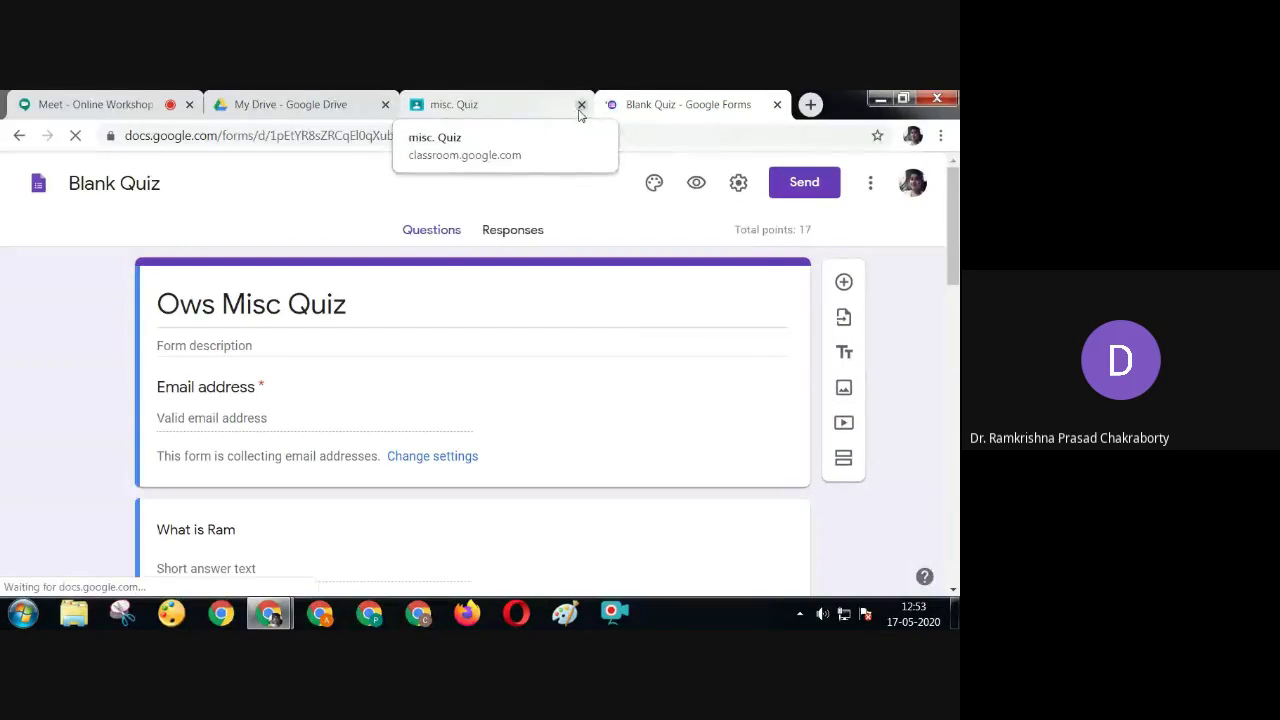
Review the quiz's responses individually and bring up the spreadsheet-linking dialog
click(581, 105)
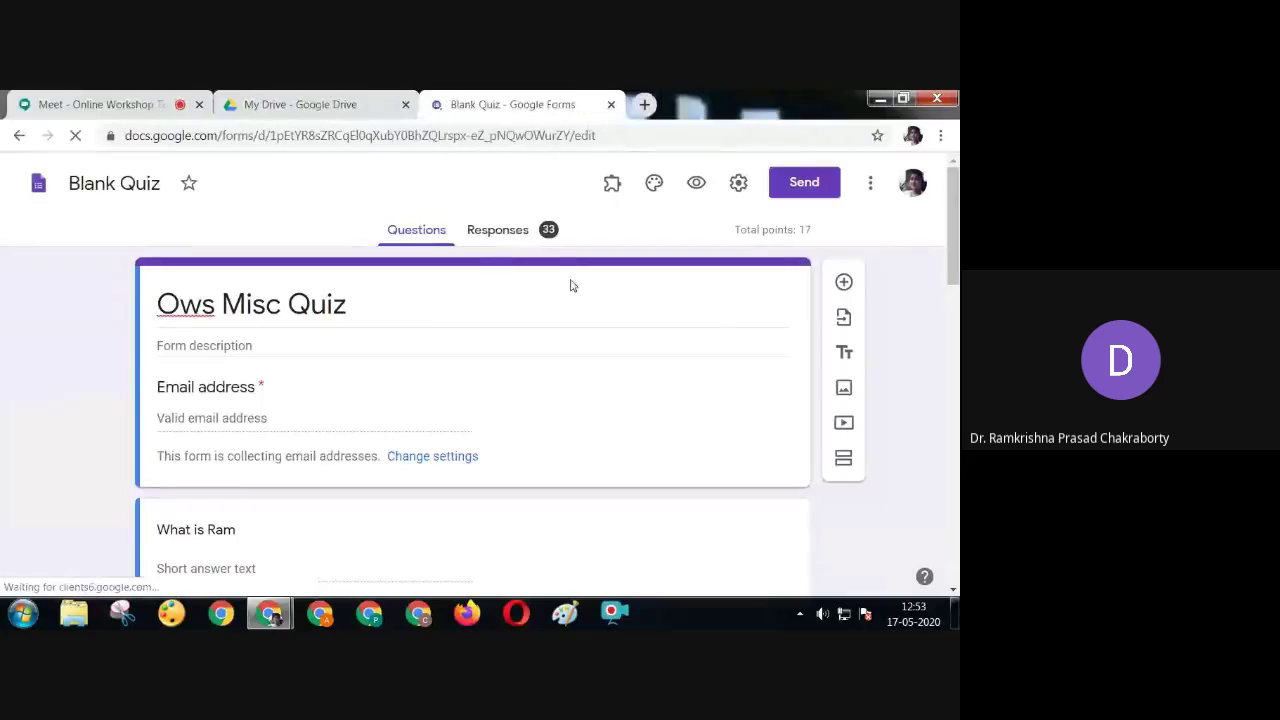
click(510, 247)
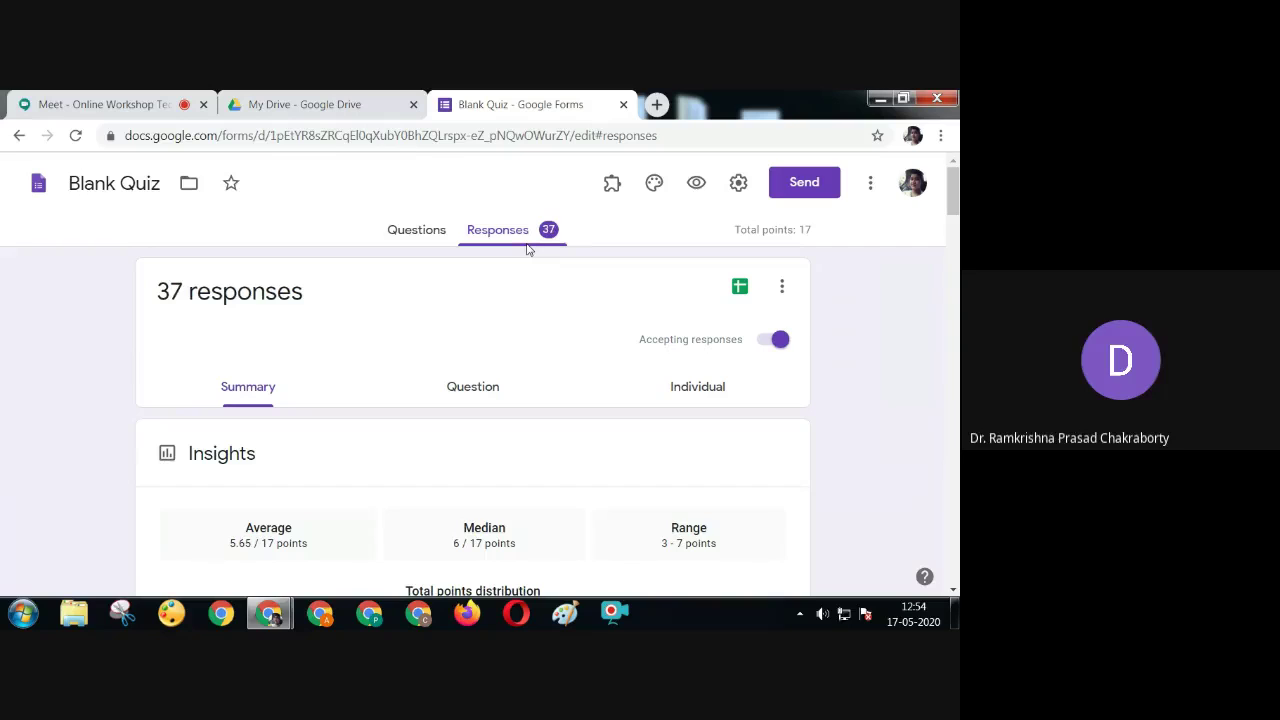
click(717, 396)
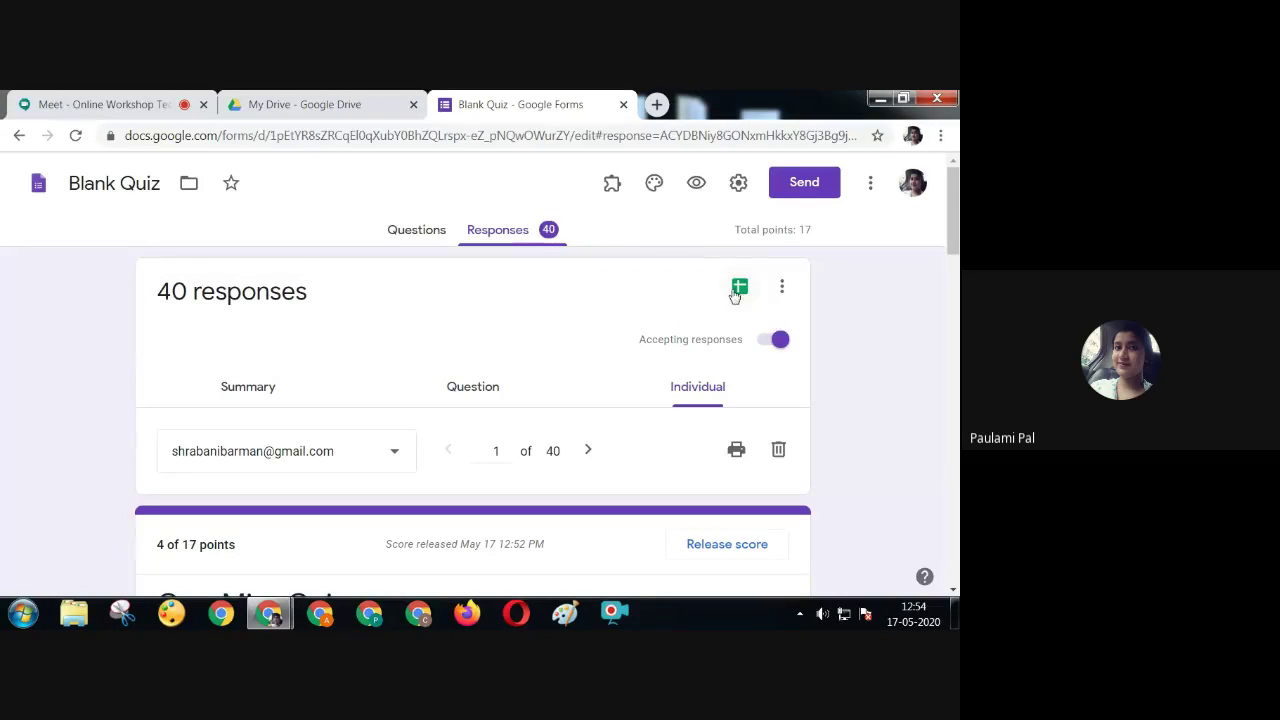
click(736, 289)
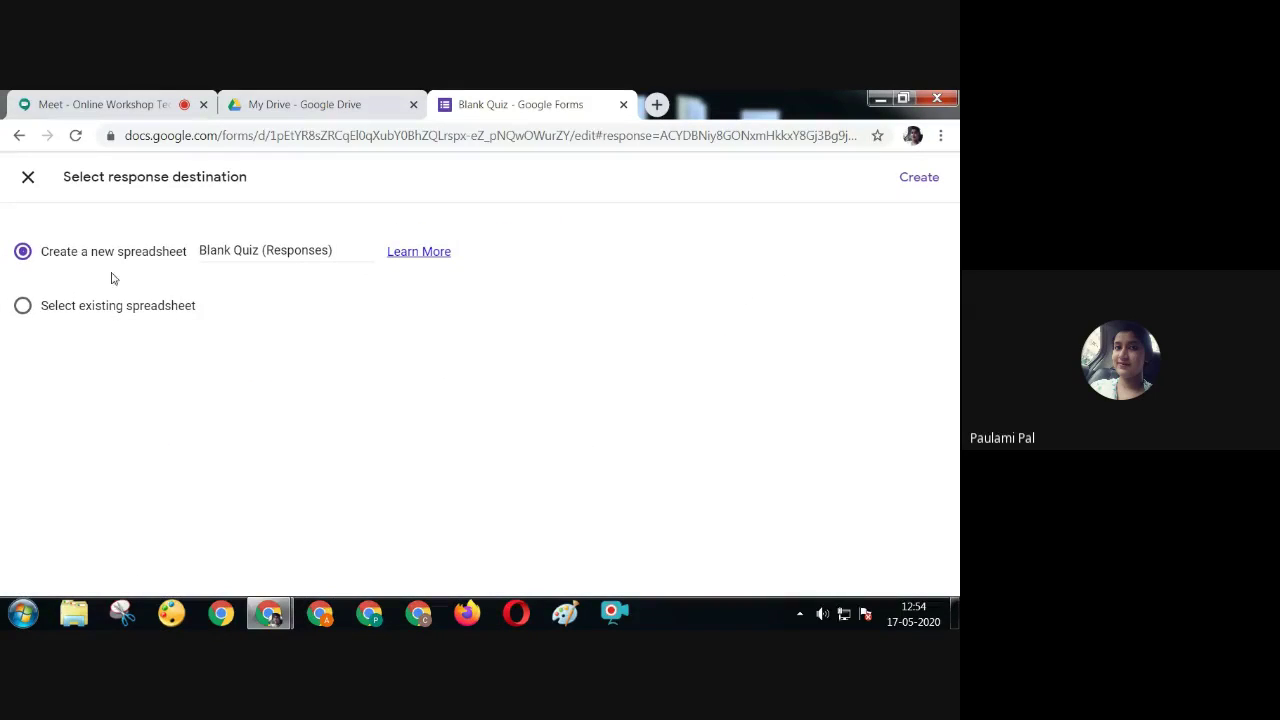
Rename the new responses spreadsheet to 'ICt ows' and create it
click(331, 255)
key(BackSpace)
key(BackSpace)
key(BackSpace)
key(BackSpace)
key(BackSpace)
key(BackSpace)
key(BackSpace)
key(BackSpace)
key(BackSpace)
key(BackSpace)
key(BackSpace)
key(BackSpace)
key(BackSpace)
key(BackSpace)
key(BackSpace)
key(BackSpace)
key(BackSpace)
key(BackSpace)
key(BackSpace)
key(BackSpace)
key(BackSpace)
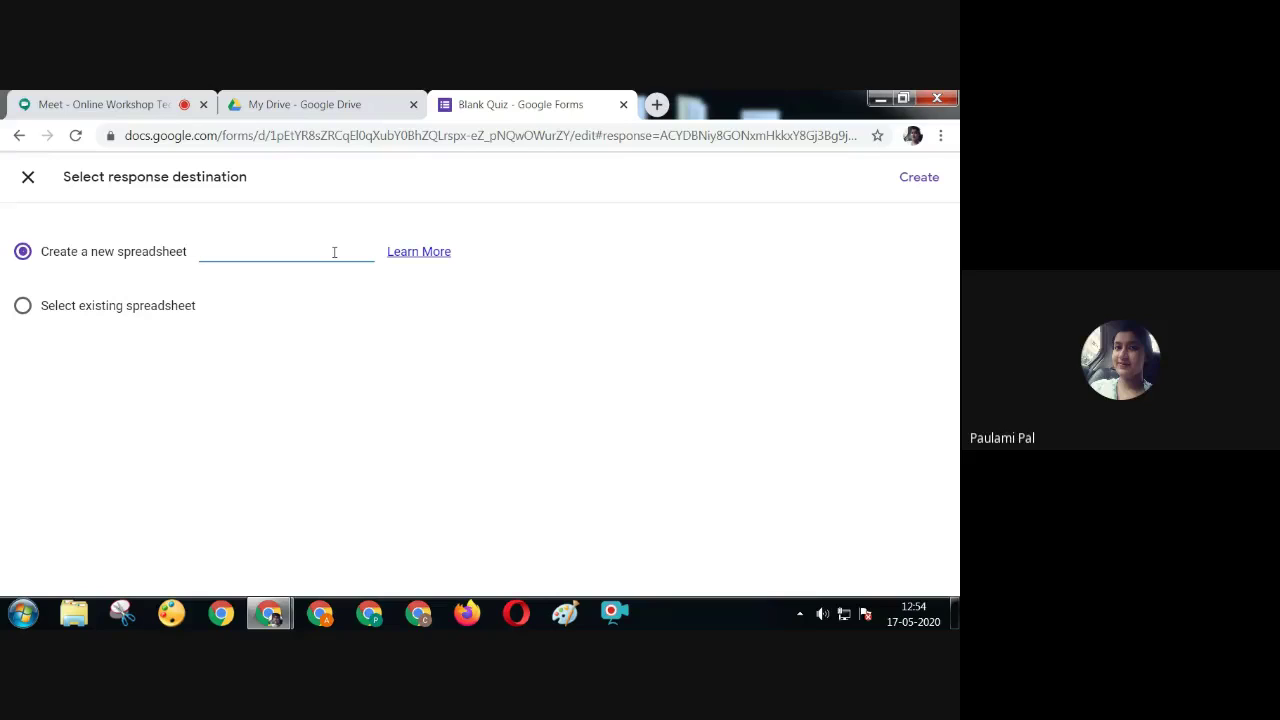
text(ICT ows)
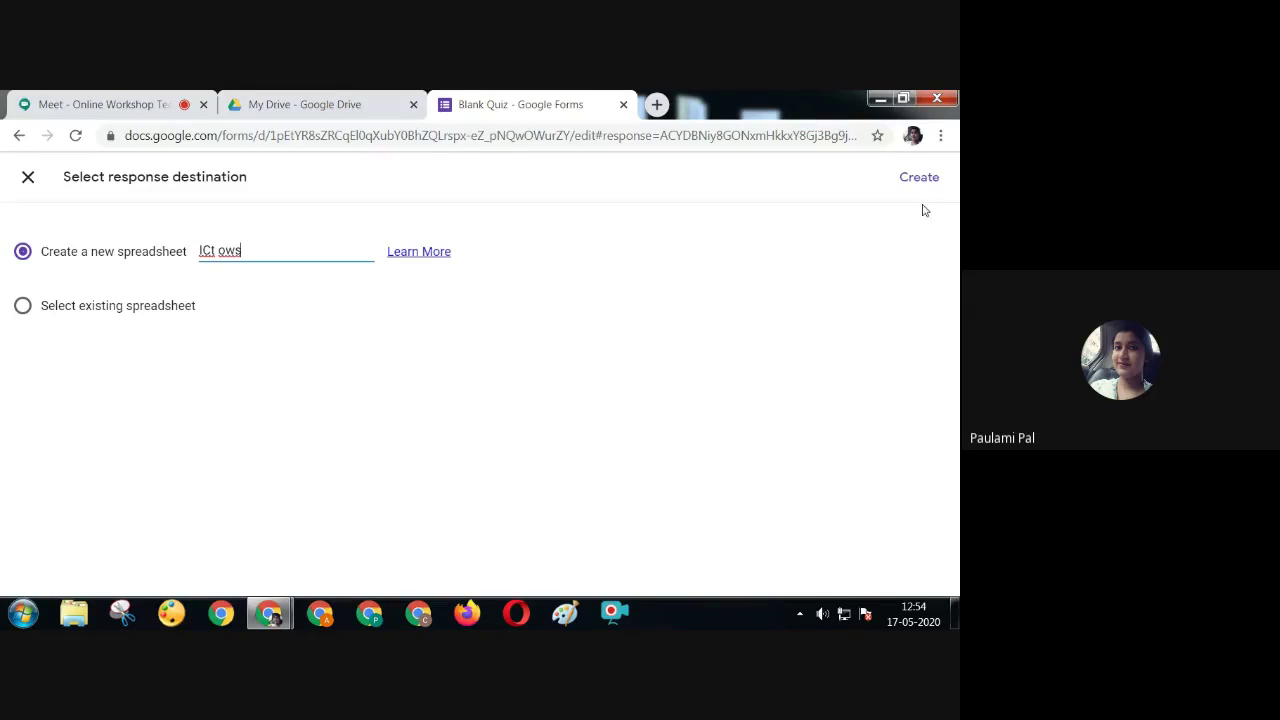
click(917, 178)
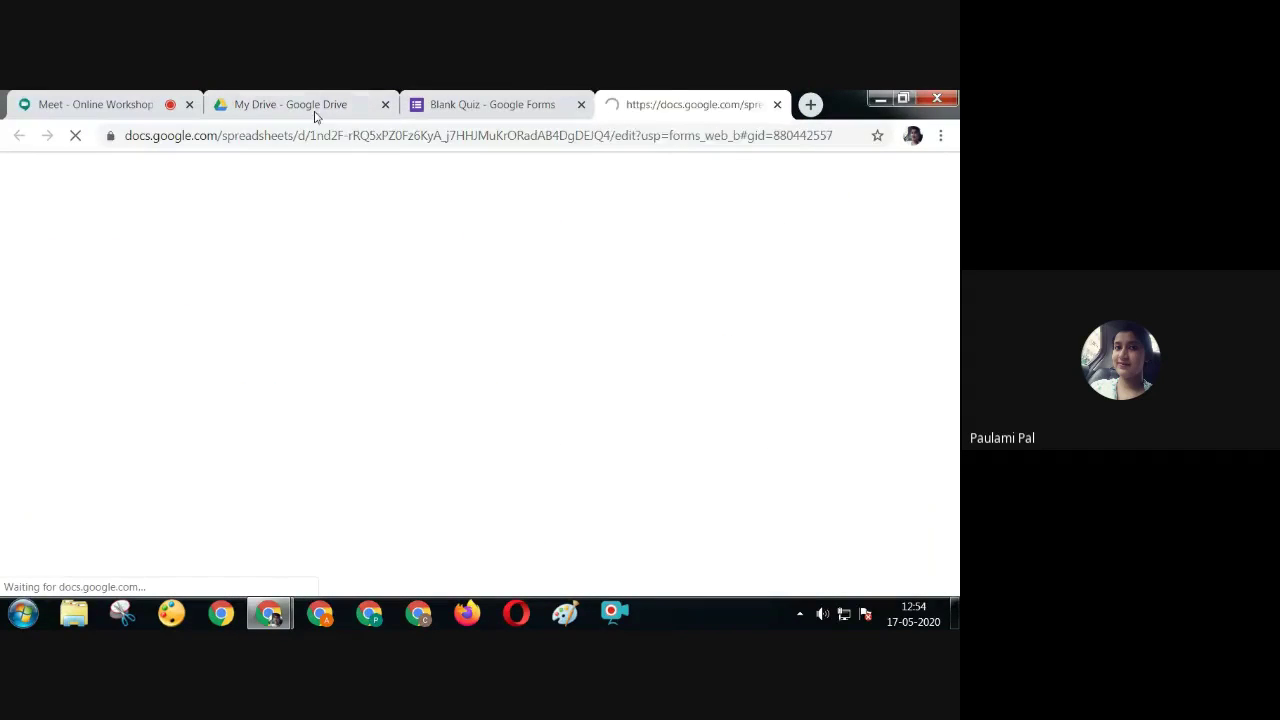
Filter the Drive search to Spreadsheets and open the ICt ows test responses spreadsheet in a new tab
click(300, 105)
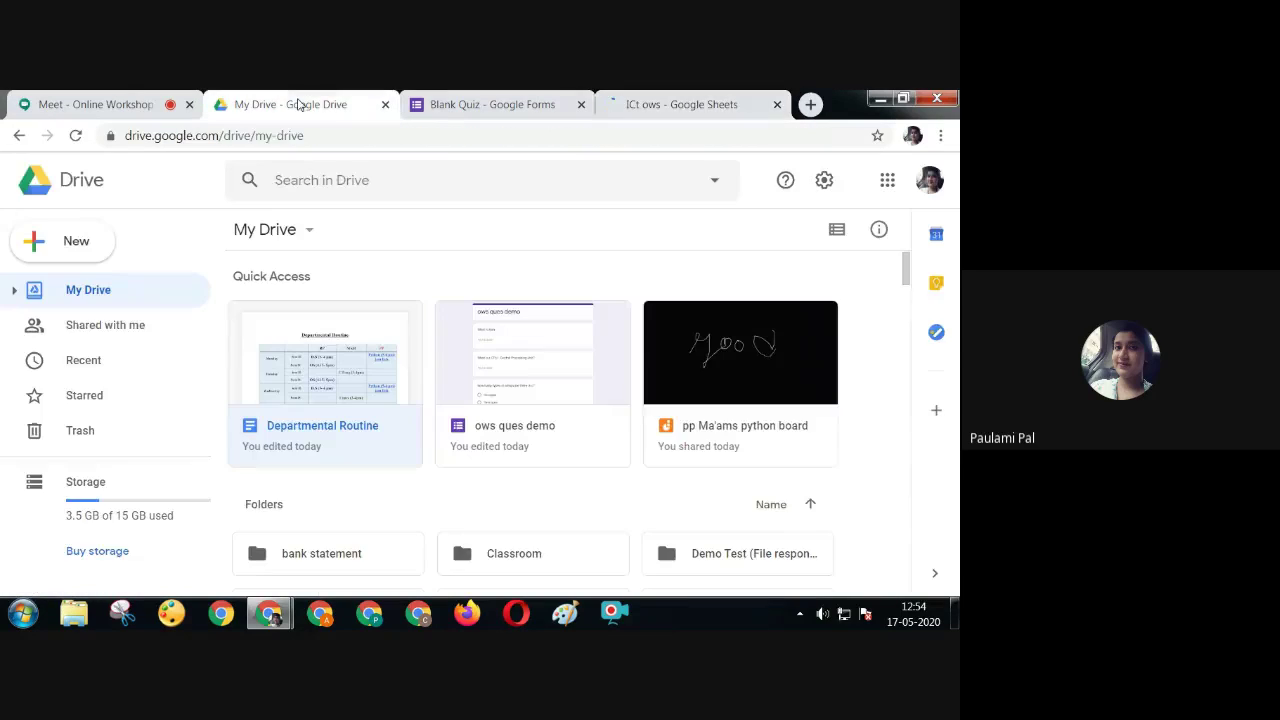
click(451, 181)
click(414, 314)
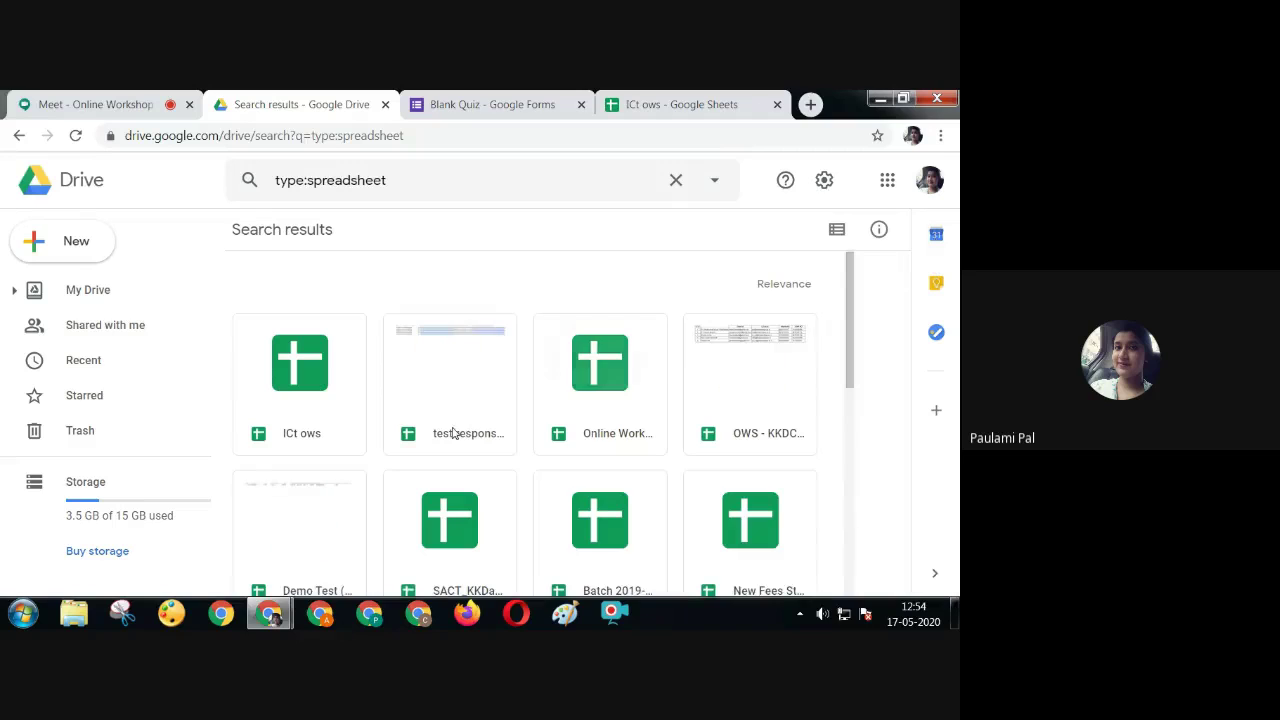
double_click(449, 409)
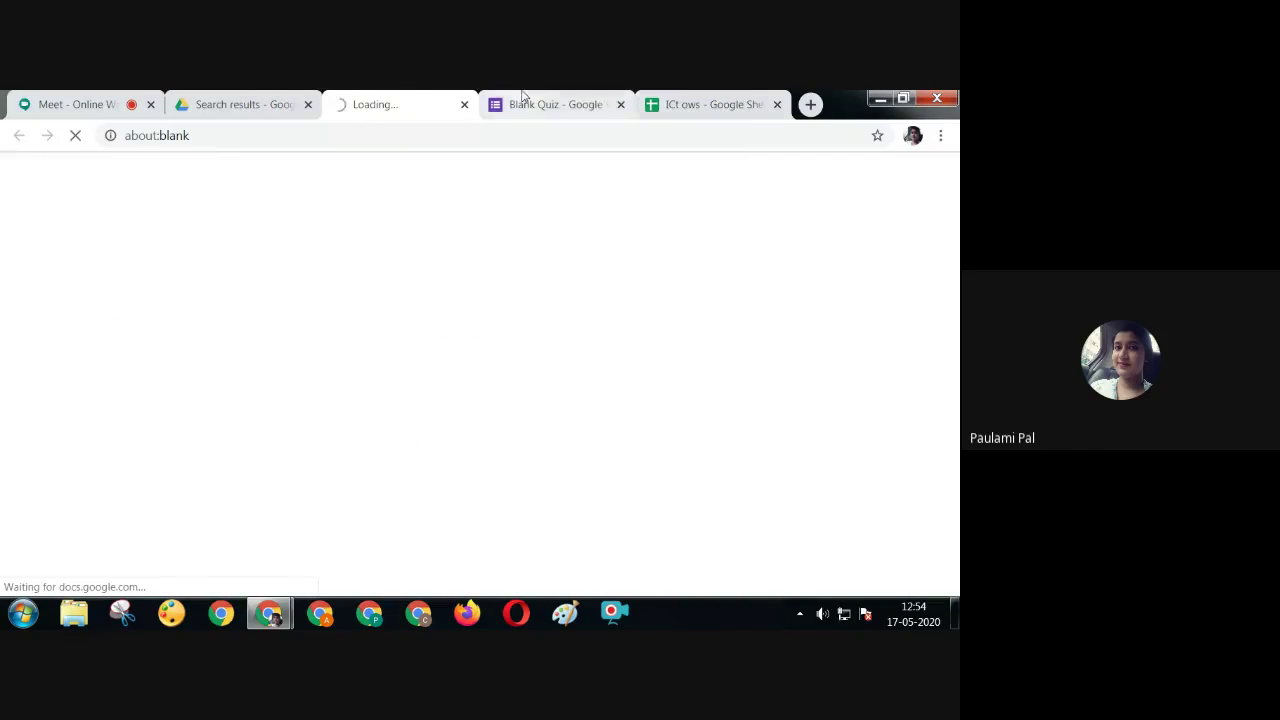